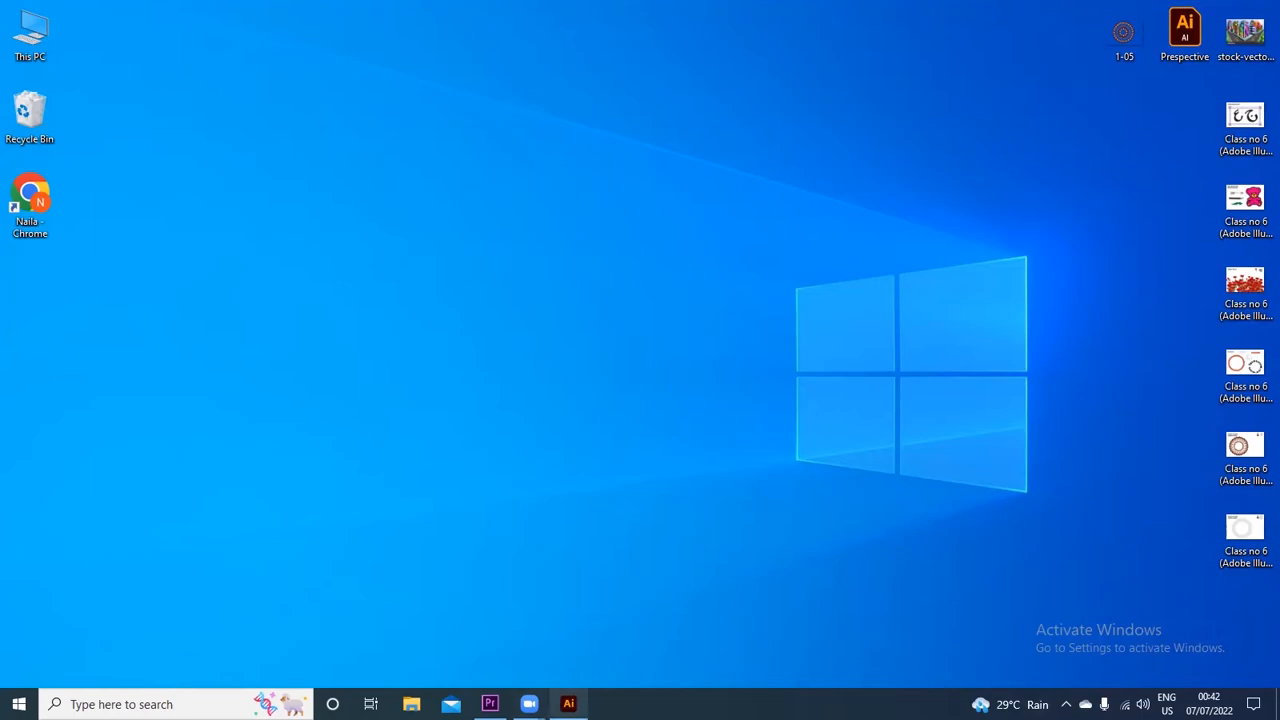
Switch to Illustrator with the Brushes panel floated beside the artboard and review the new brush types without creating one
click(568, 704)
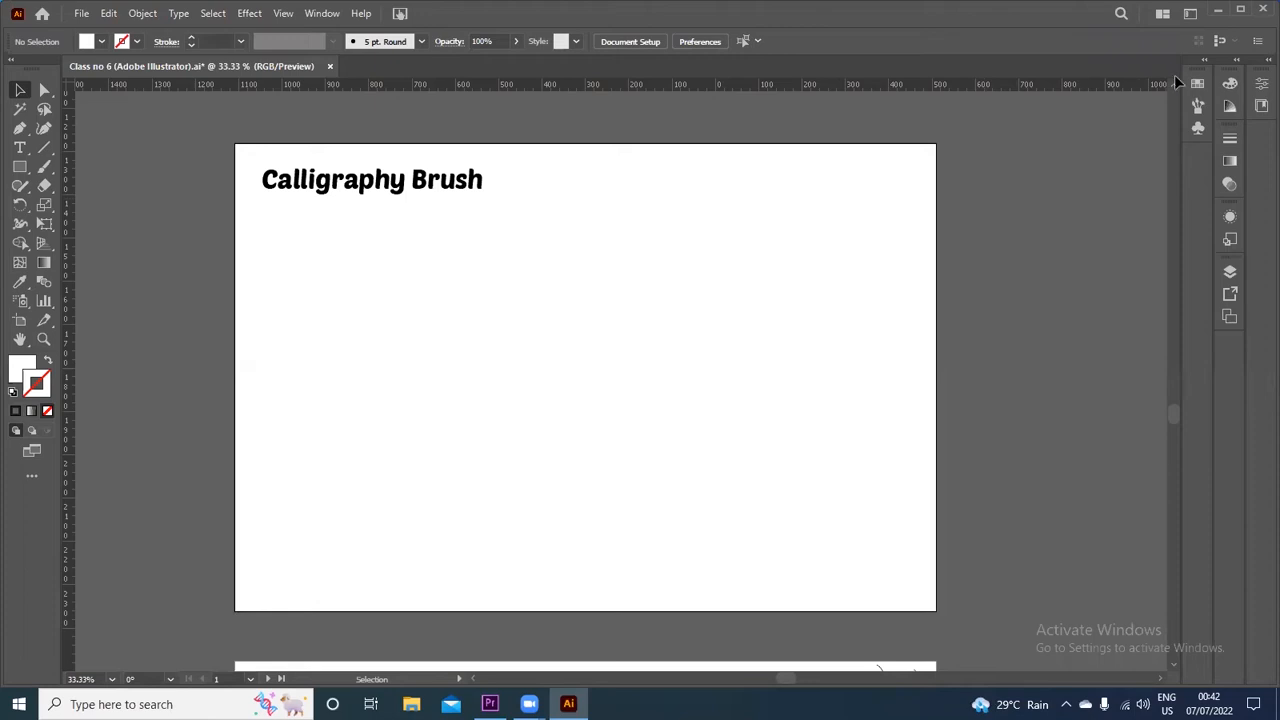
mouse_move(1208, 62)
mouse_down()
mouse_move(1210, 76)
mouse_move(541, 317)
mouse_move(1019, 145)
mouse_up()
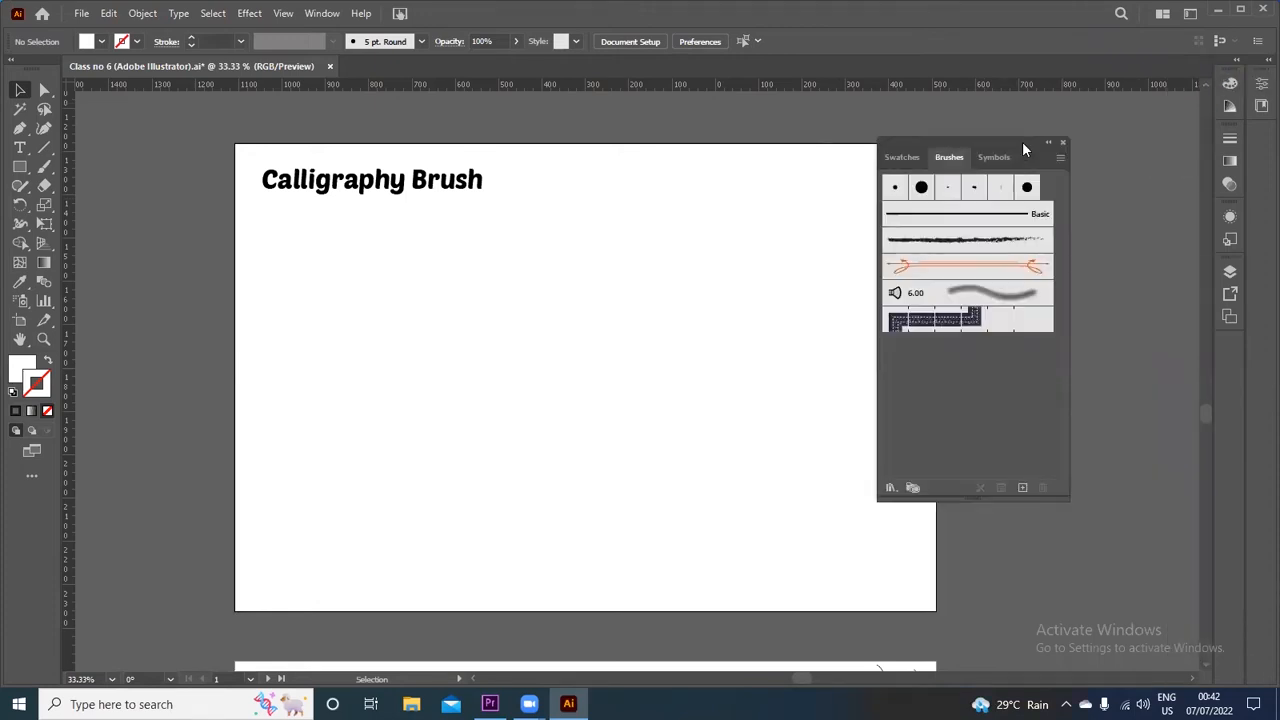
click(1022, 488)
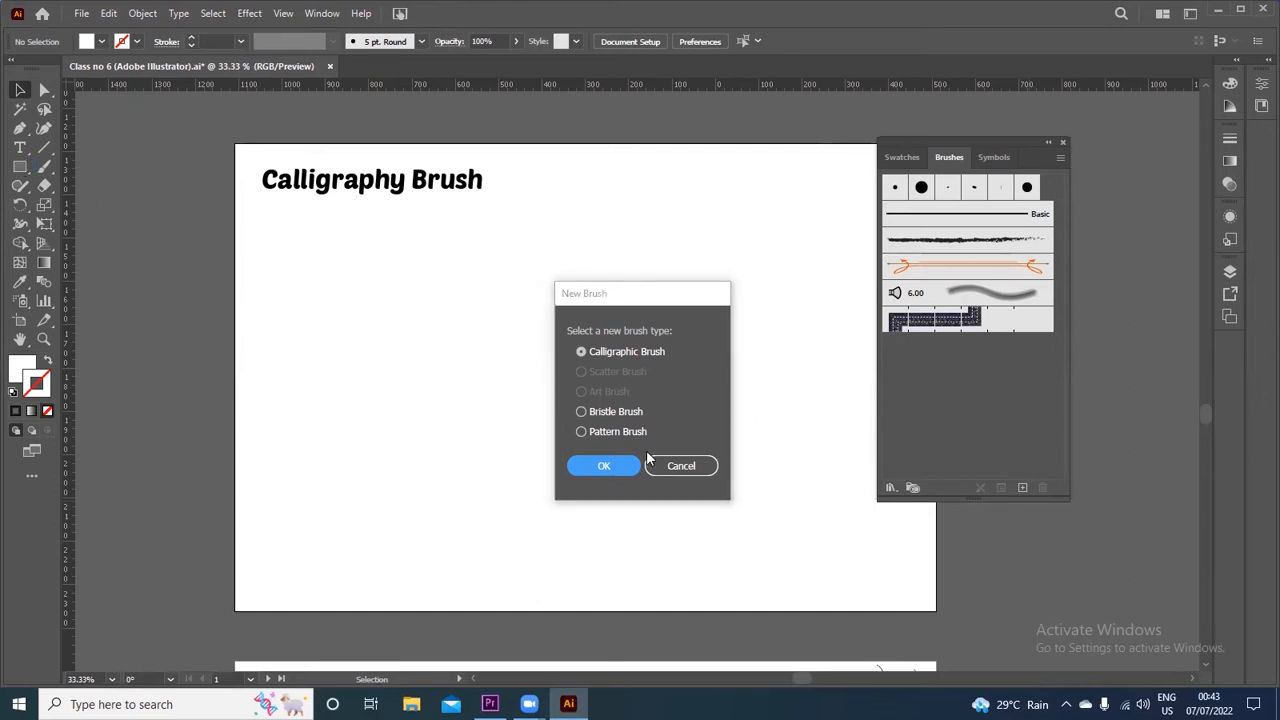
click(677, 468)
Draw a wide ellipse about 606 × 148 px below the Calligraphy Brush title and fill it black
click(22, 168)
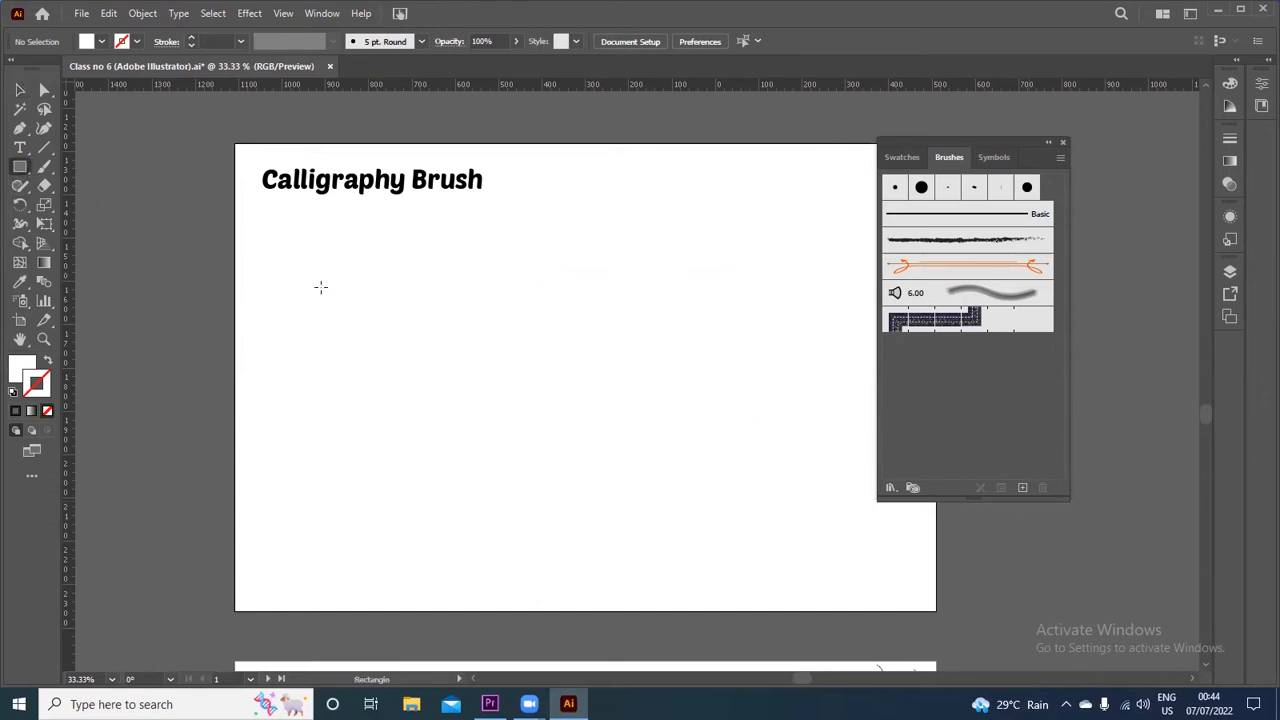
click(20, 167)
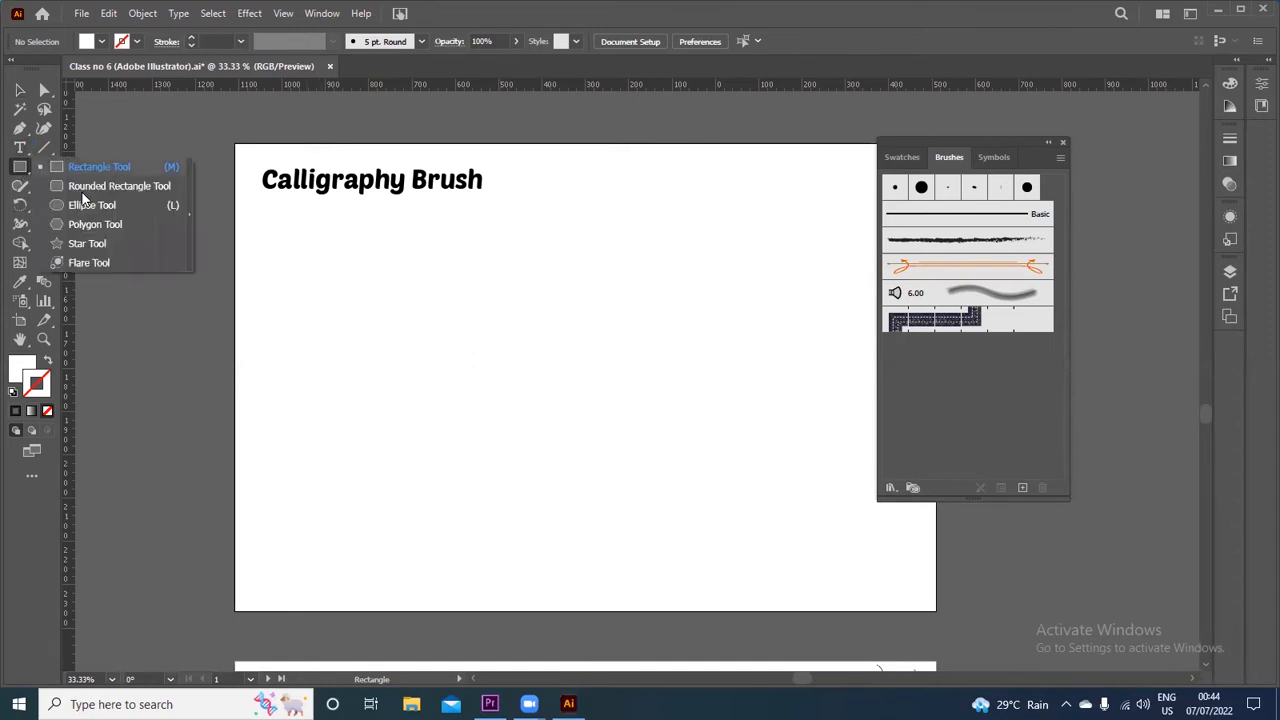
click(108, 205)
drag(322, 304, 588, 368)
click(101, 41)
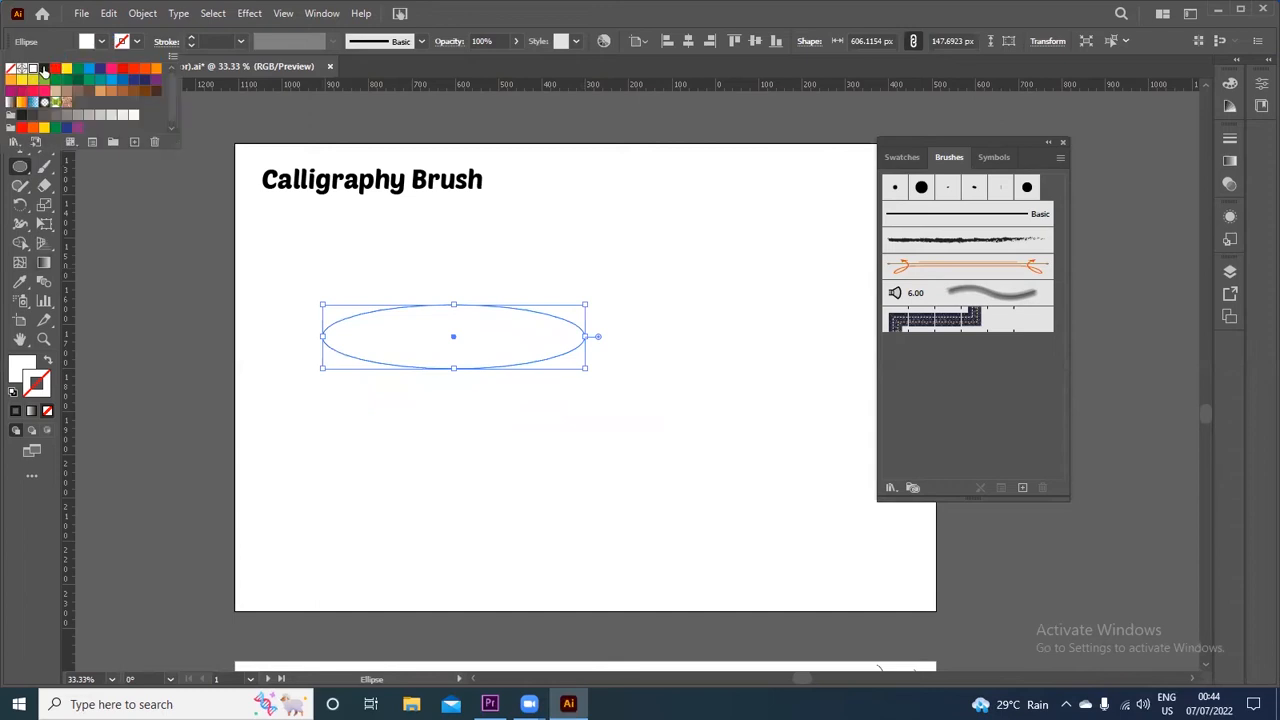
click(44, 68)
click(394, 400)
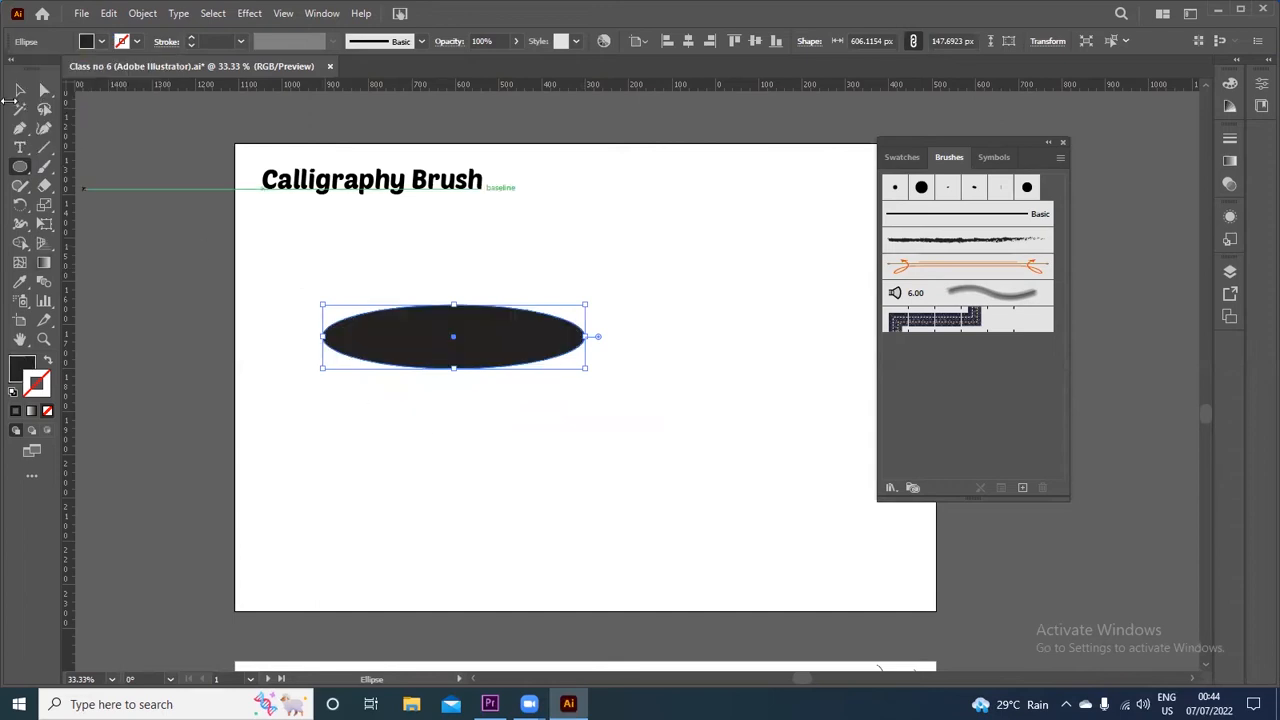
Review the new brush types offered for the selected black ellipse without creating one, and delete the ellipse
key(v)
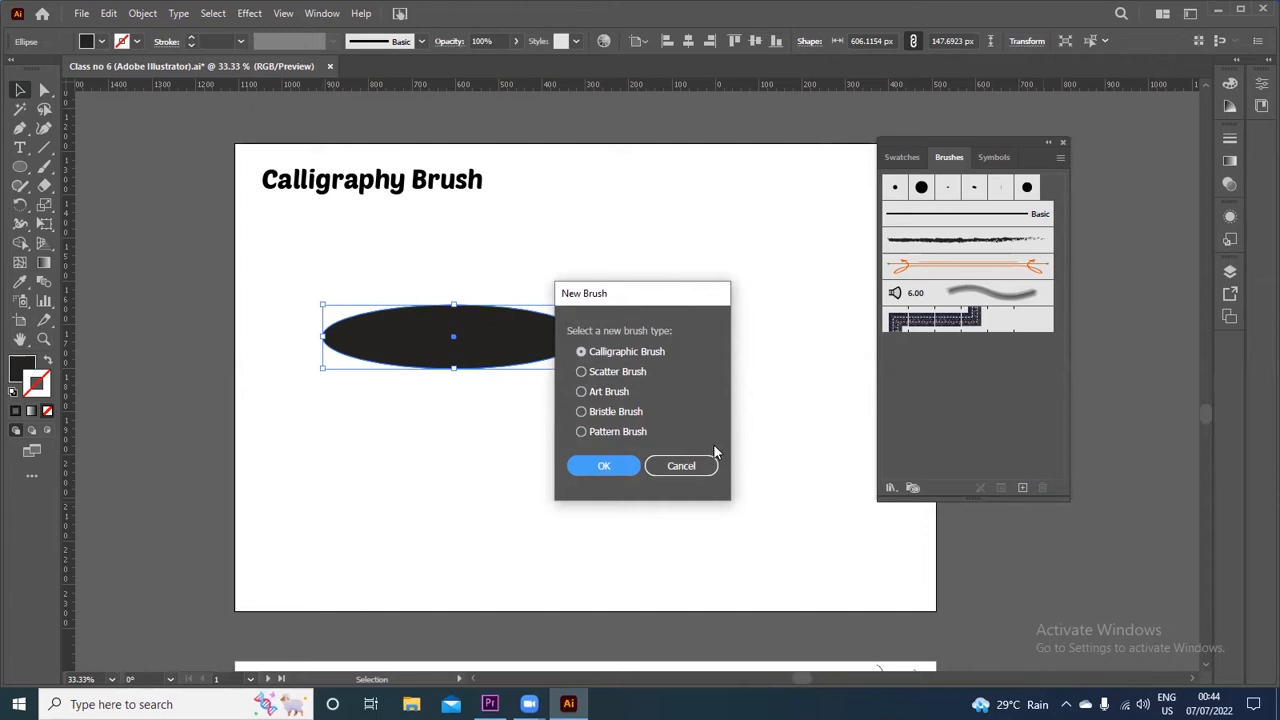
click(591, 395)
click(600, 394)
click(714, 466)
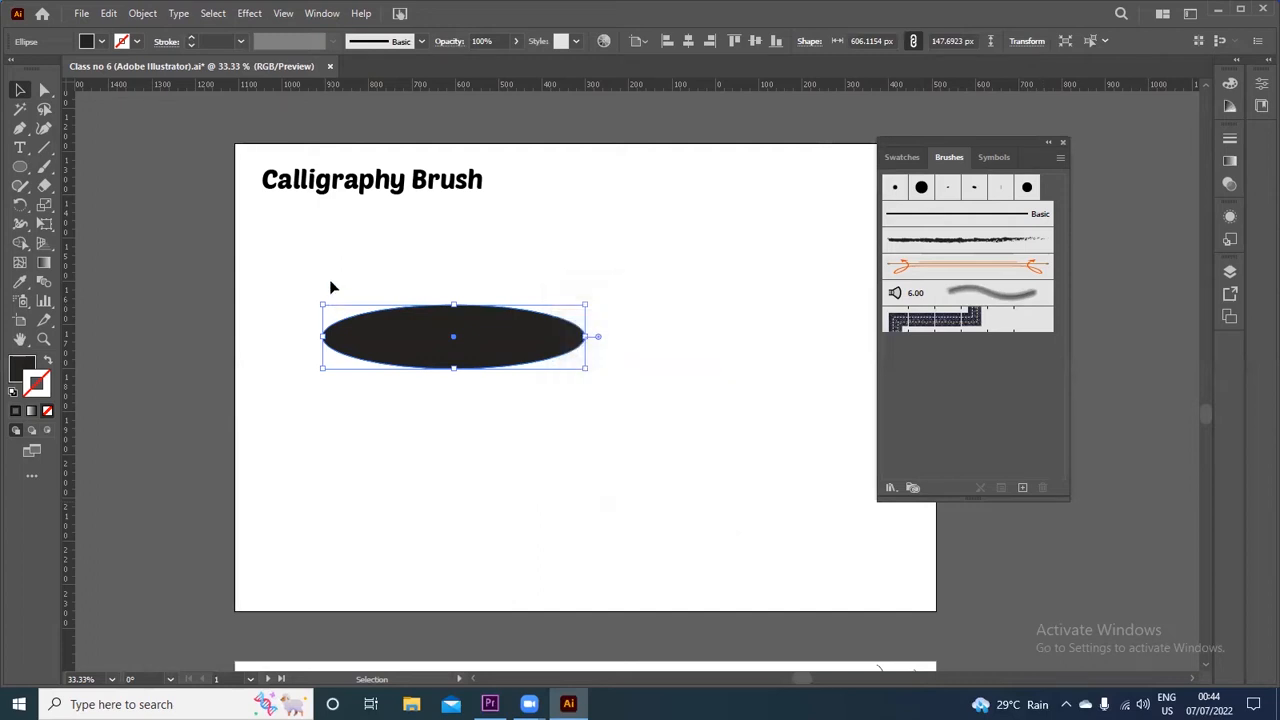
key(Delete)
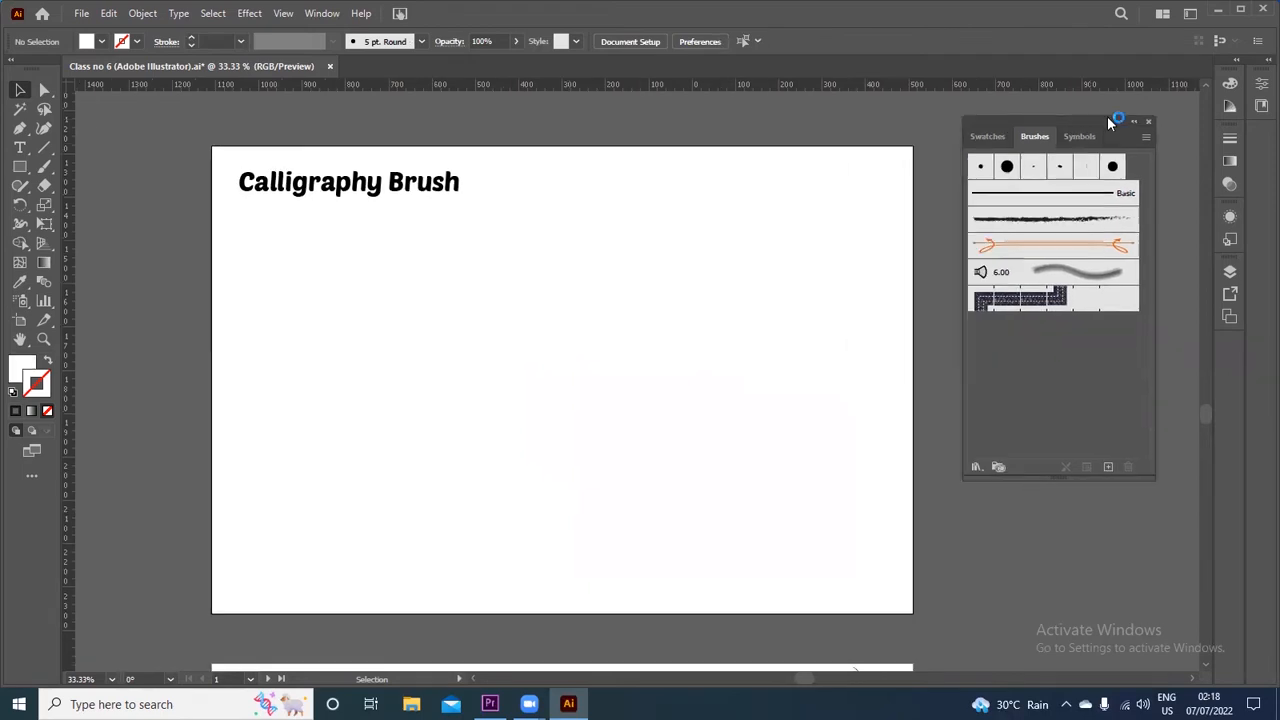
Open the Arrows_Special brush library and place its lengthened panel next to the Brushes panel
mouse_move(1107, 116)
mouse_down()
mouse_move(1086, 135)
mouse_move(1059, 129)
mouse_move(1075, 122)
mouse_up()
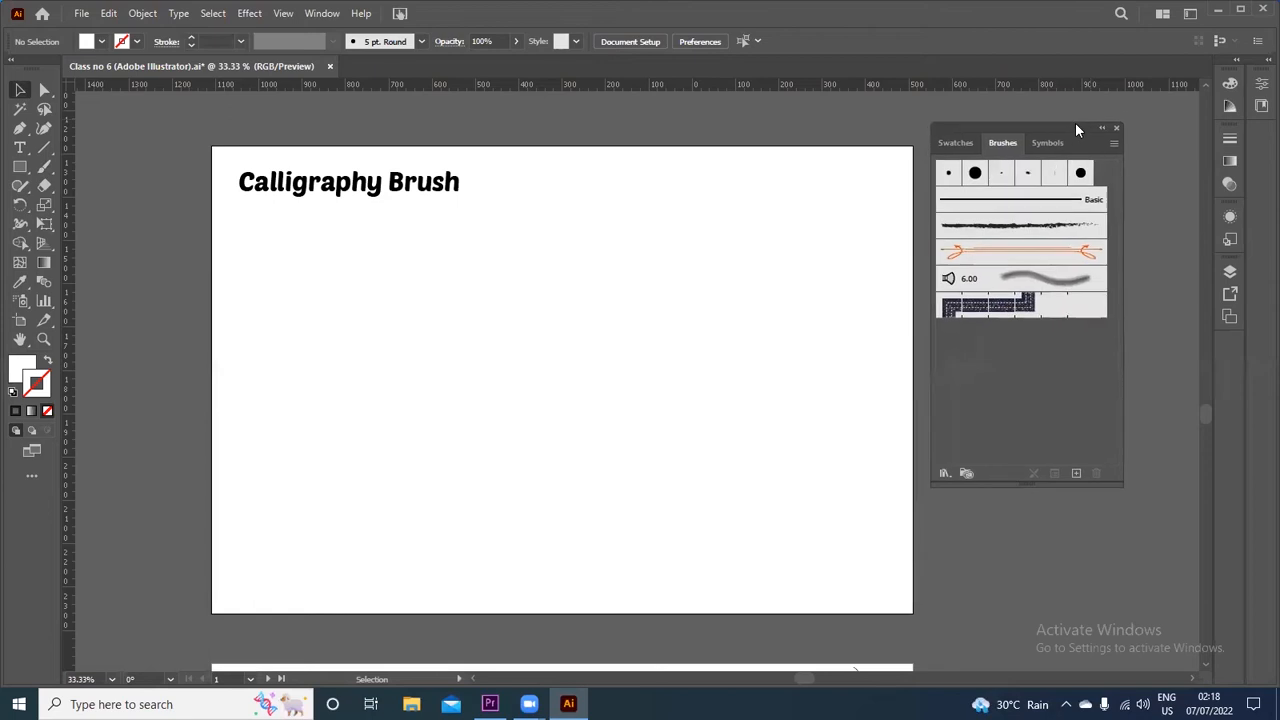
click(944, 474)
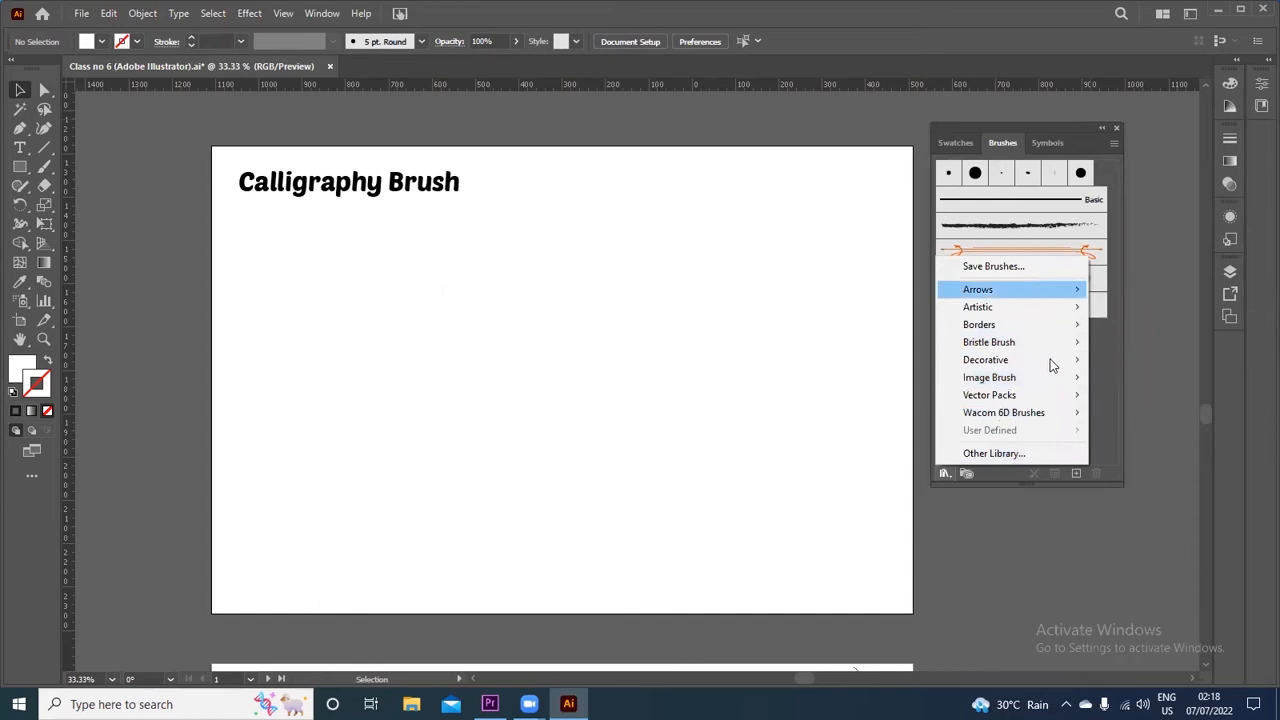
mouse_move(1052, 366)
mouse_move(1013, 296)
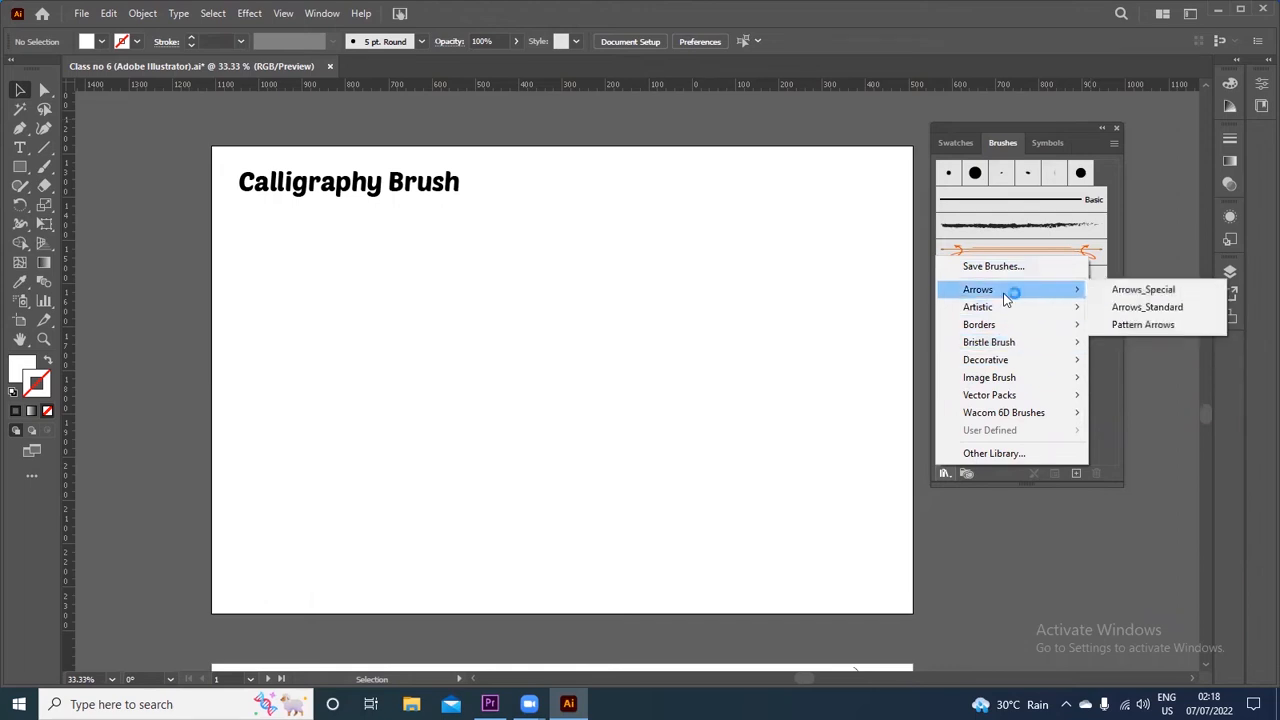
click(1155, 290)
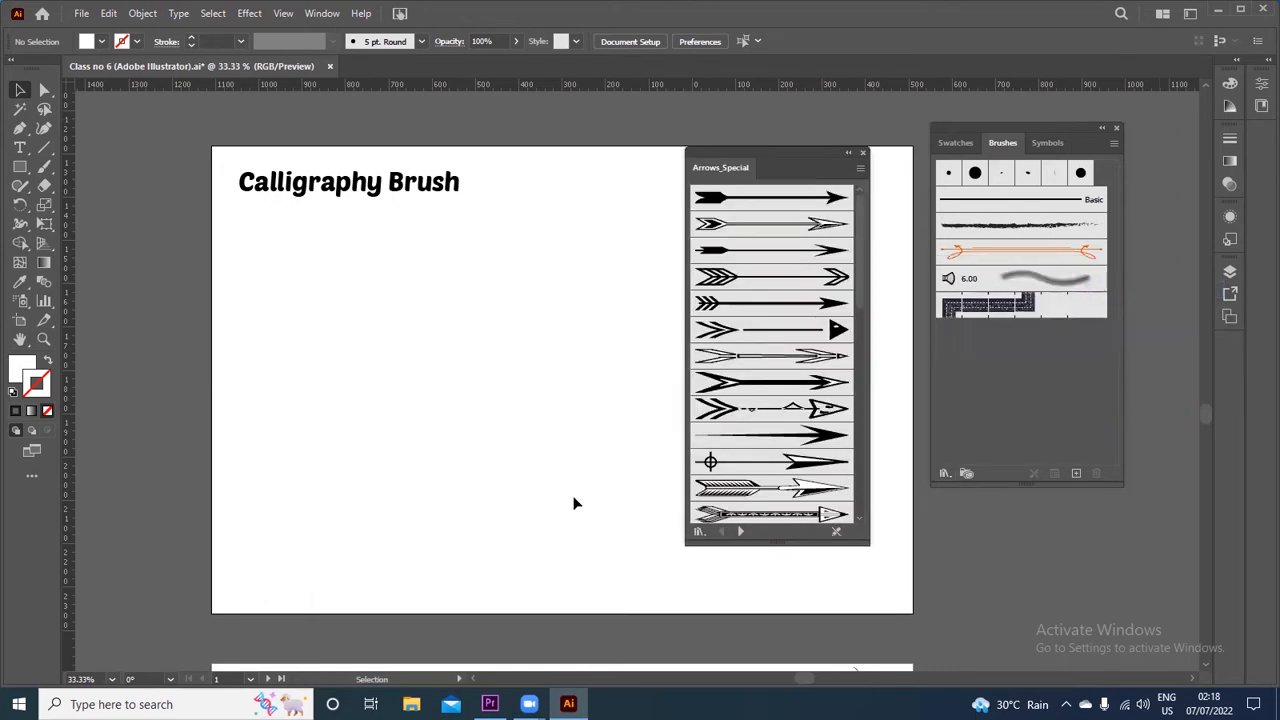
drag(786, 158, 806, 133)
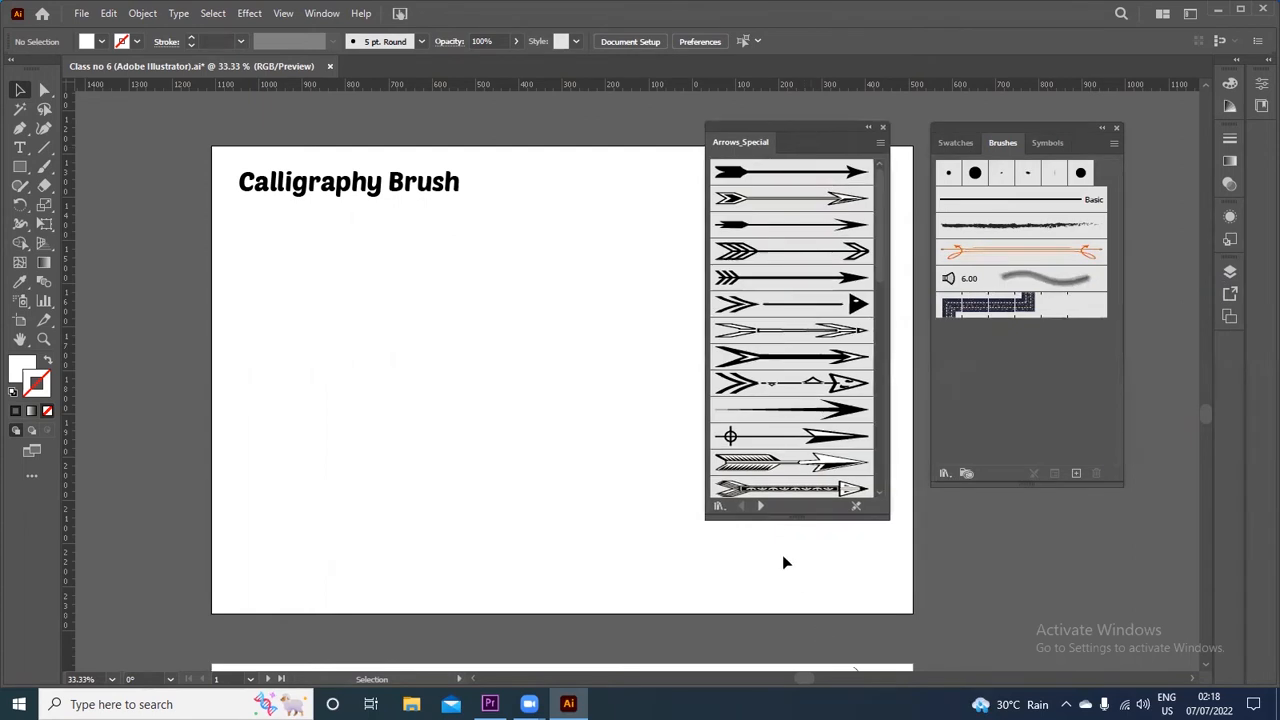
drag(790, 545, 790, 556)
mouse_move(880, 216)
mouse_down()
mouse_move(876, 430)
mouse_move(889, 200)
mouse_up()
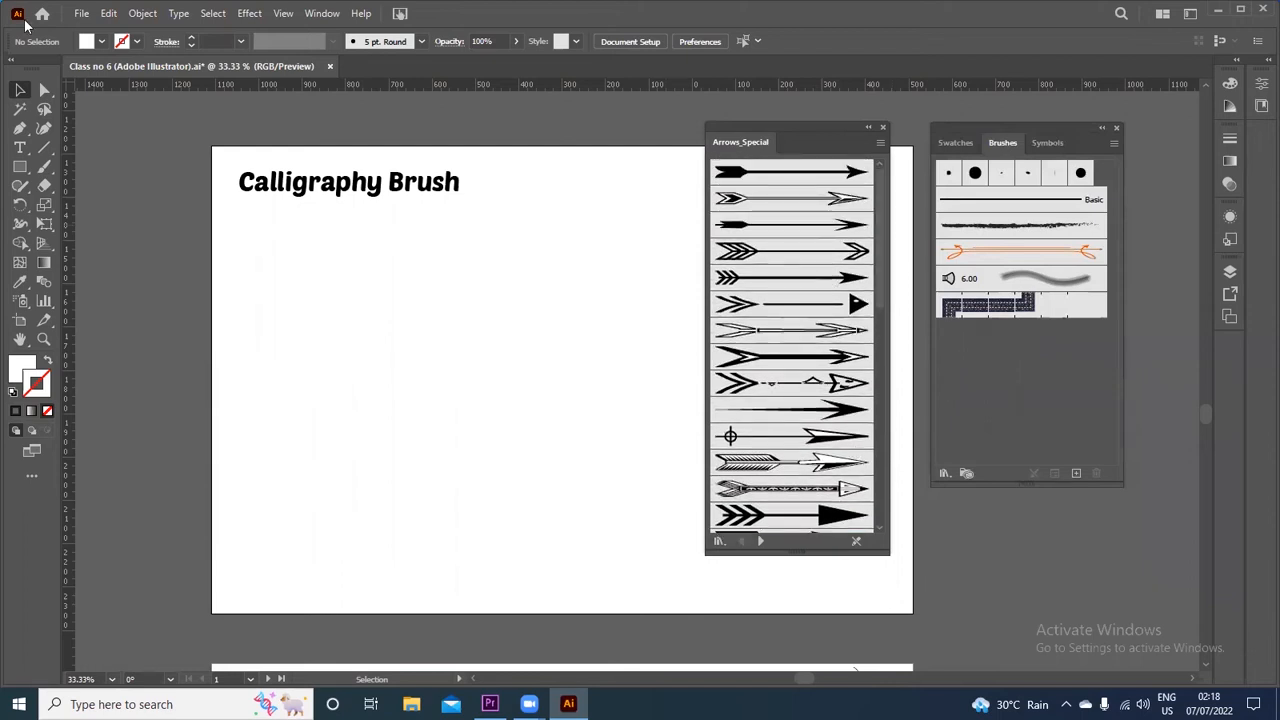
Paint two long, roughly horizontal strokes below the title with the feathered arrow brush that has a solid triangular head
click(44, 166)
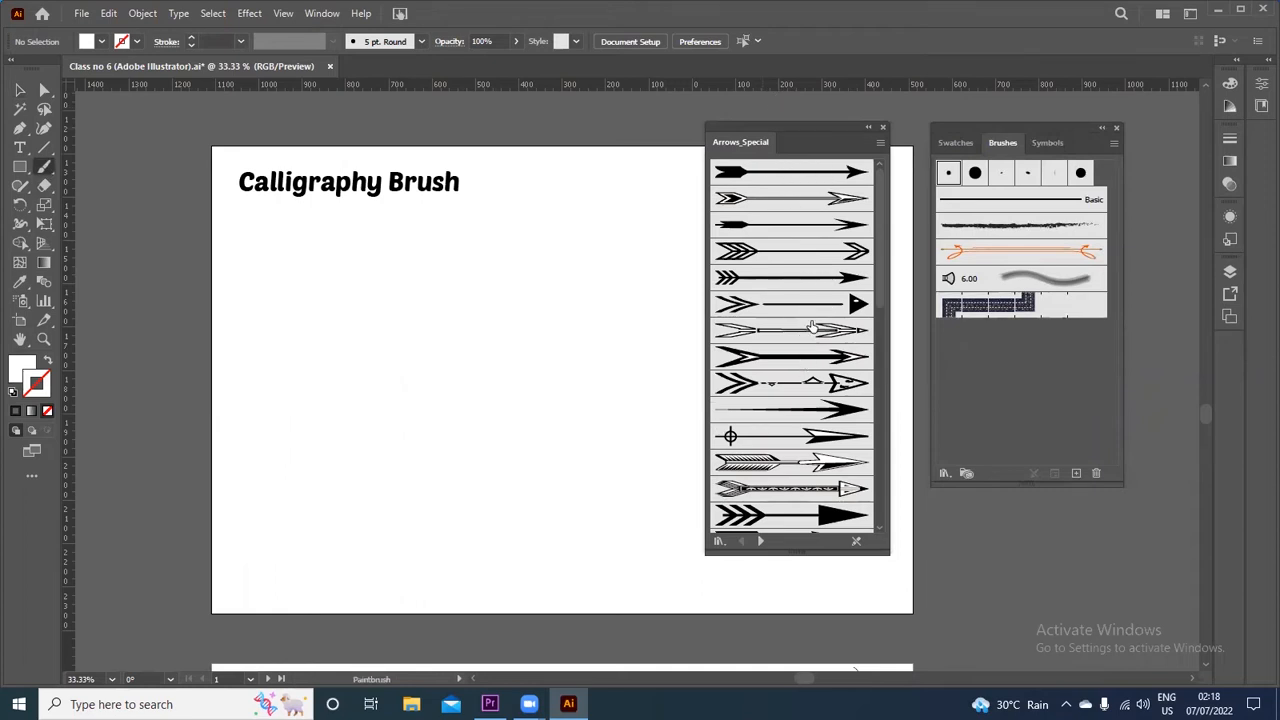
click(857, 306)
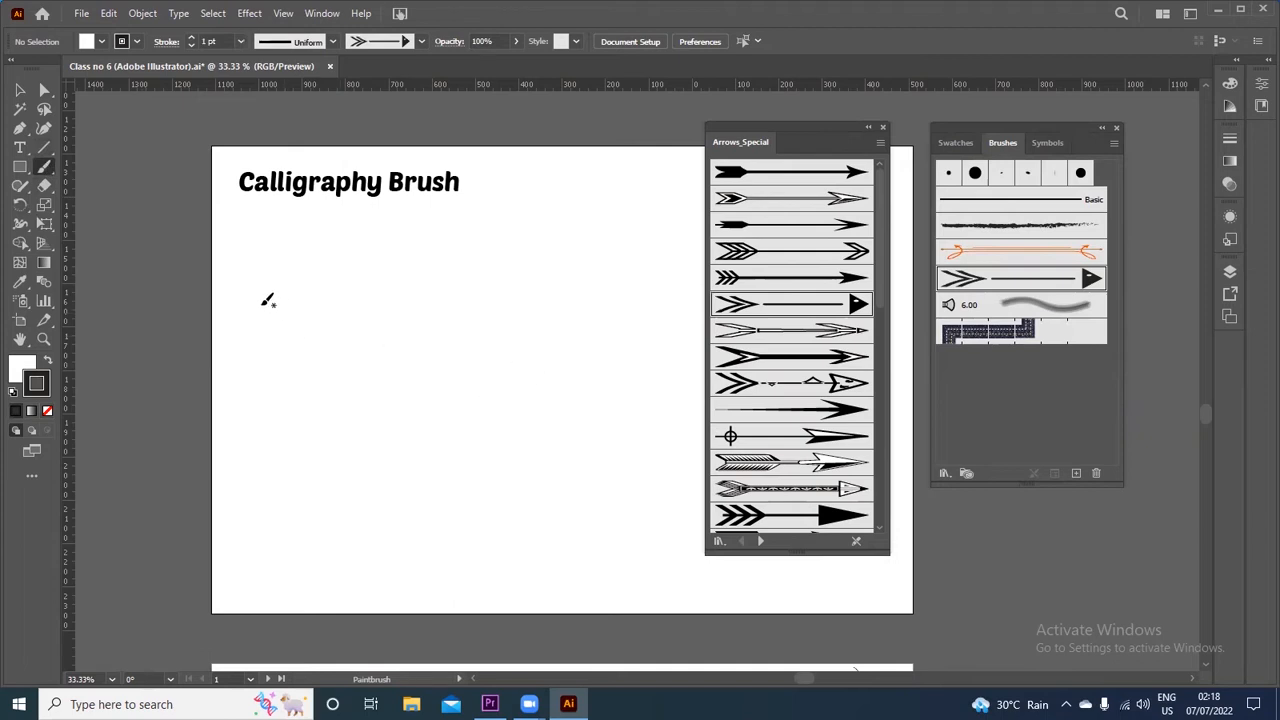
drag(267, 300, 578, 334)
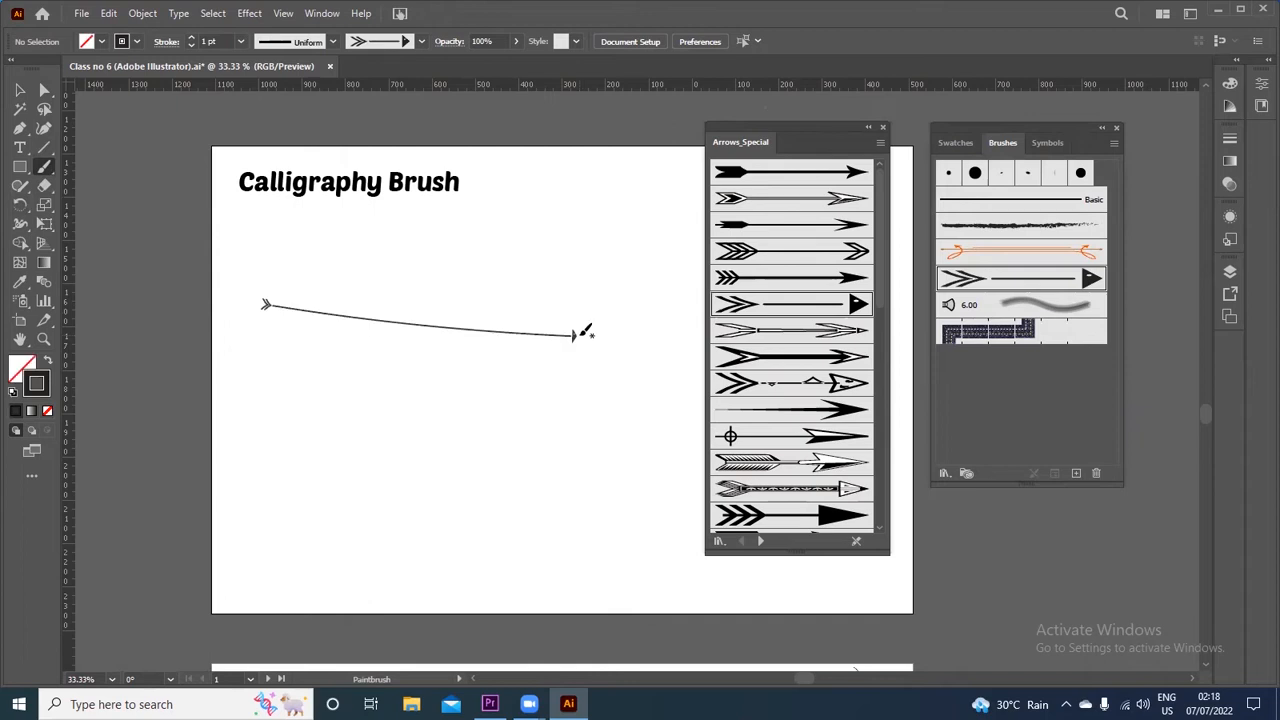
drag(282, 251, 630, 240)
Select both painted arrow strokes and set their stroke weight to 5 pt
key(v)
drag(457, 358, 380, 232)
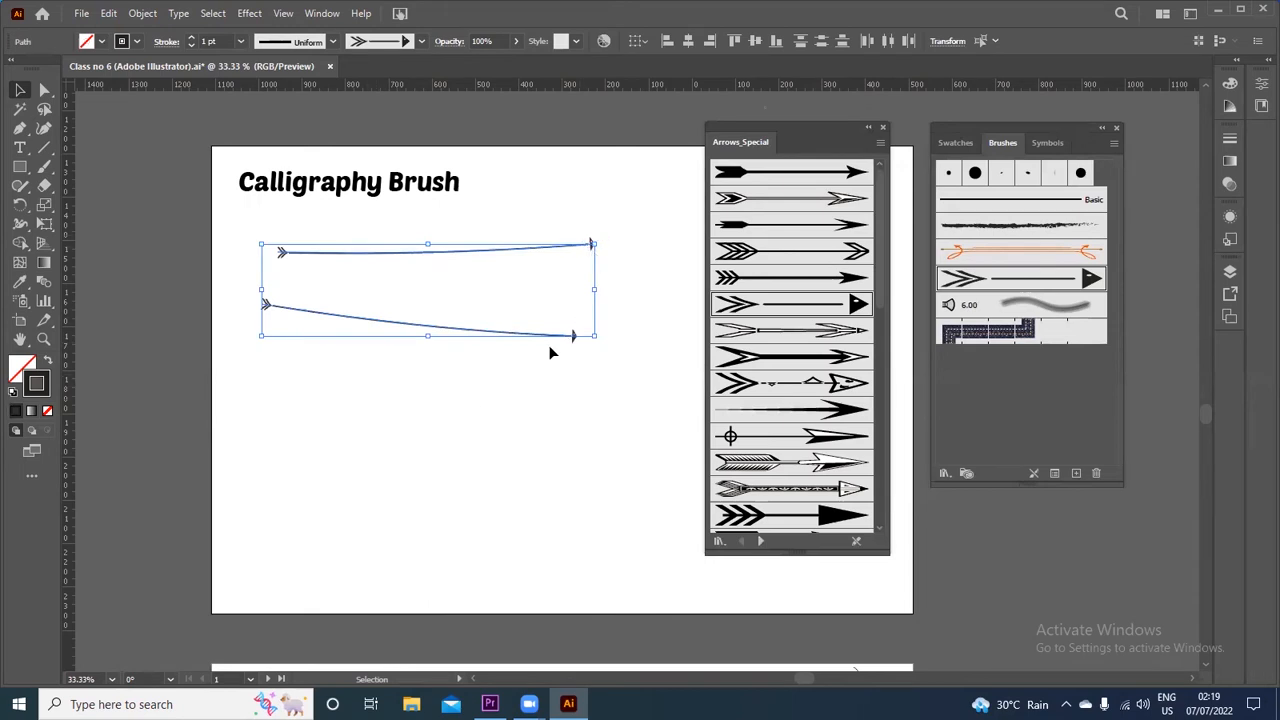
click(191, 40)
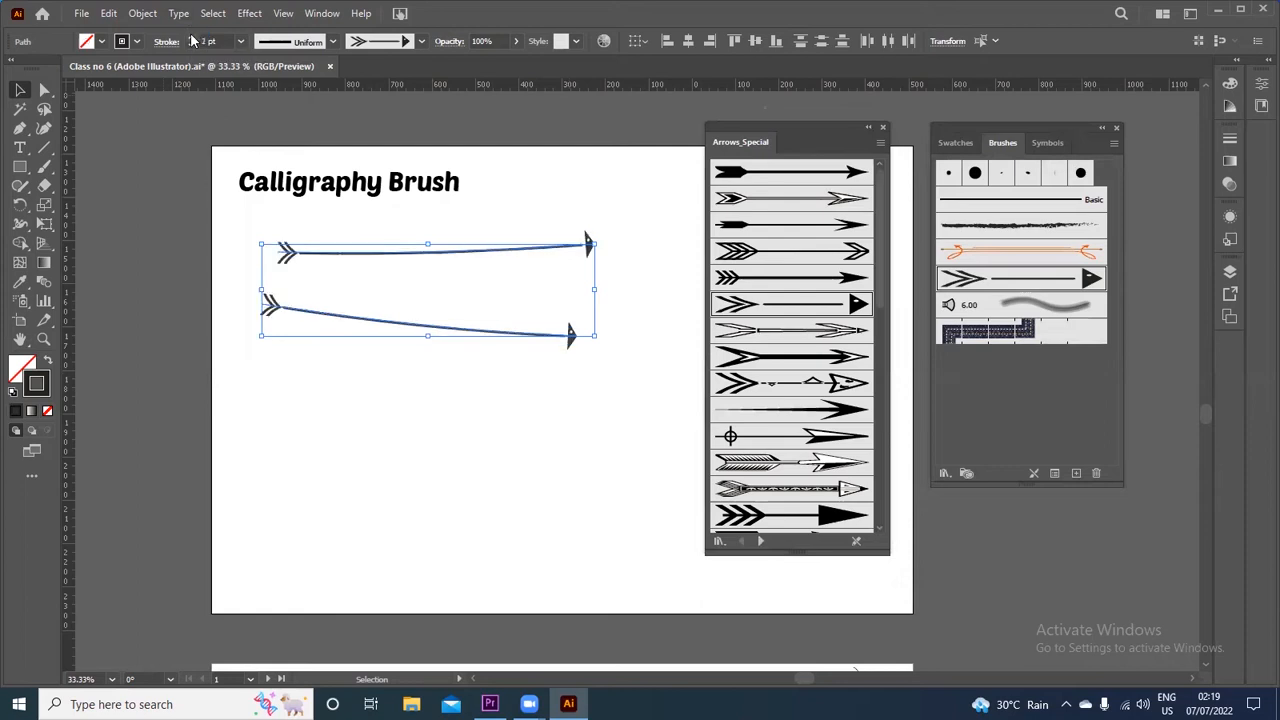
click(191, 40)
click(191, 40)
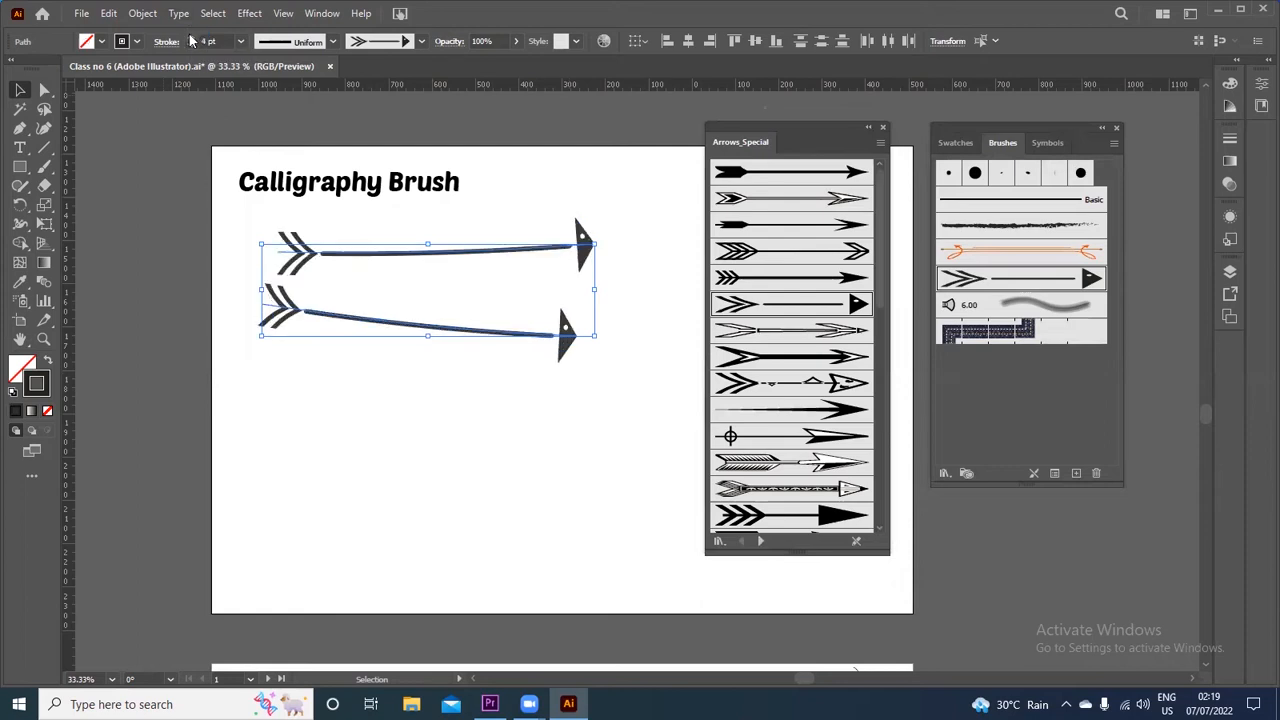
click(191, 40)
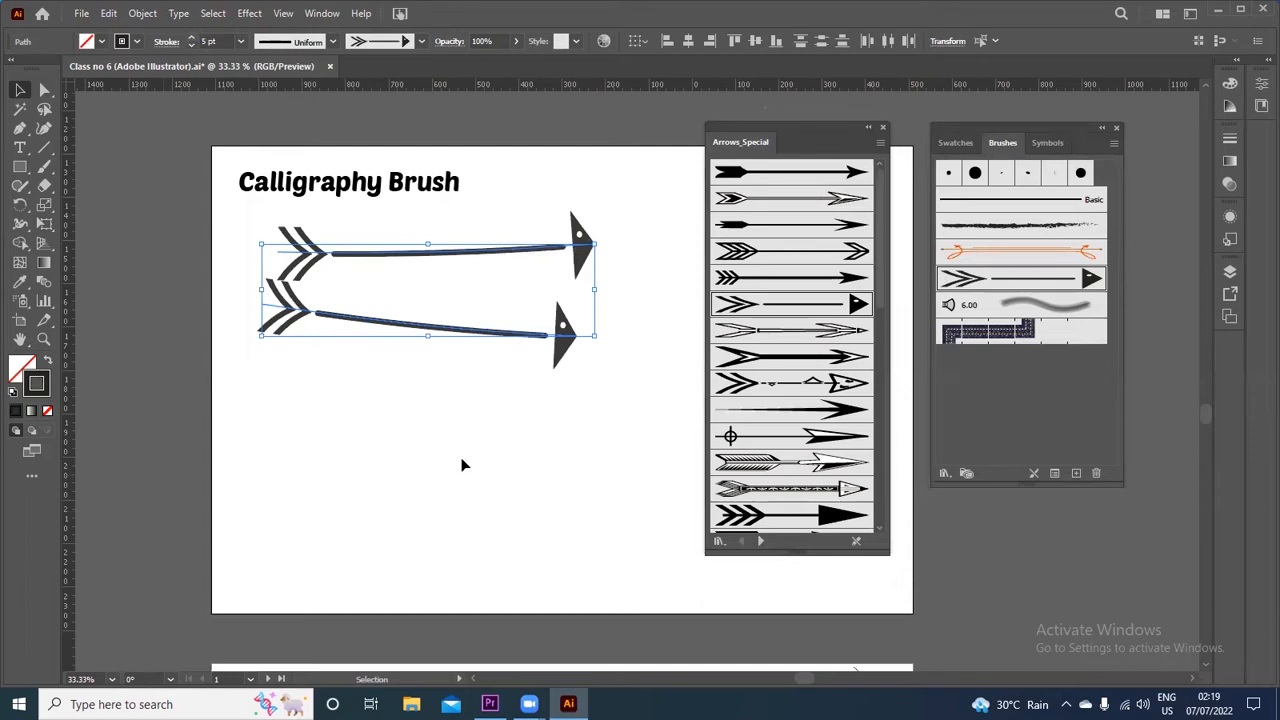
Delete the lower of the two feathered arrow strokes
click(473, 431)
click(513, 353)
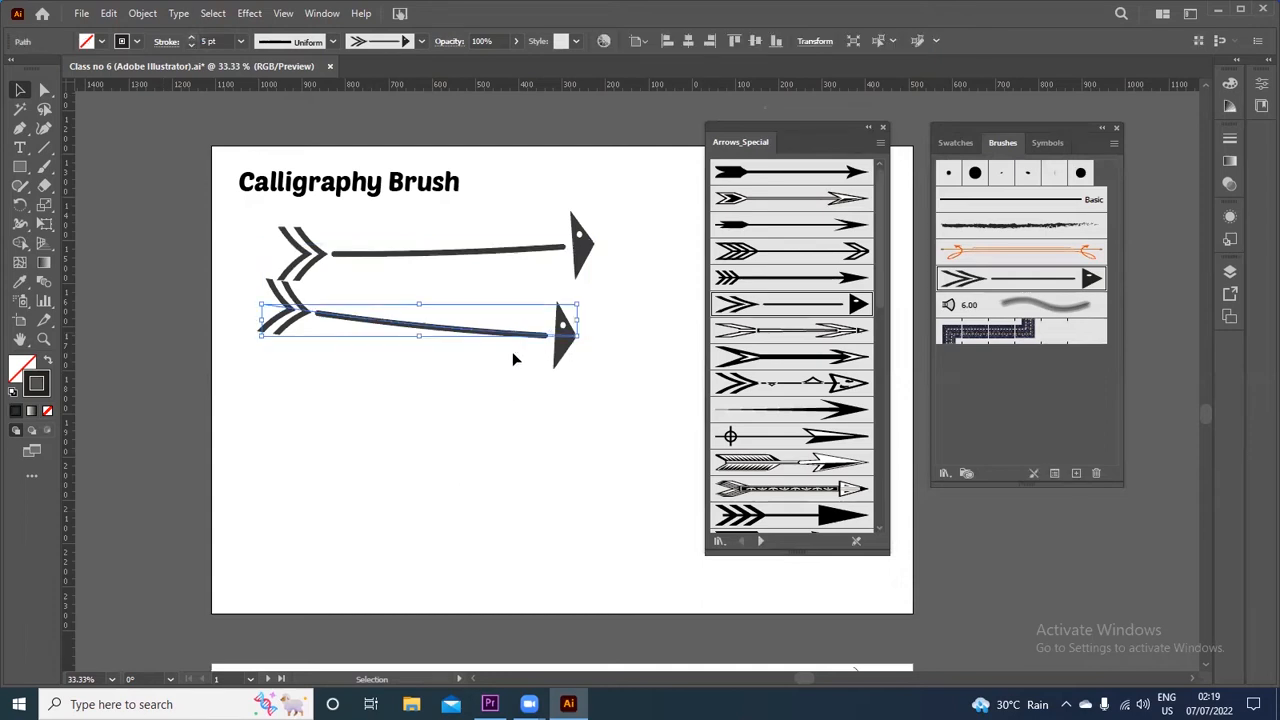
key(Delete)
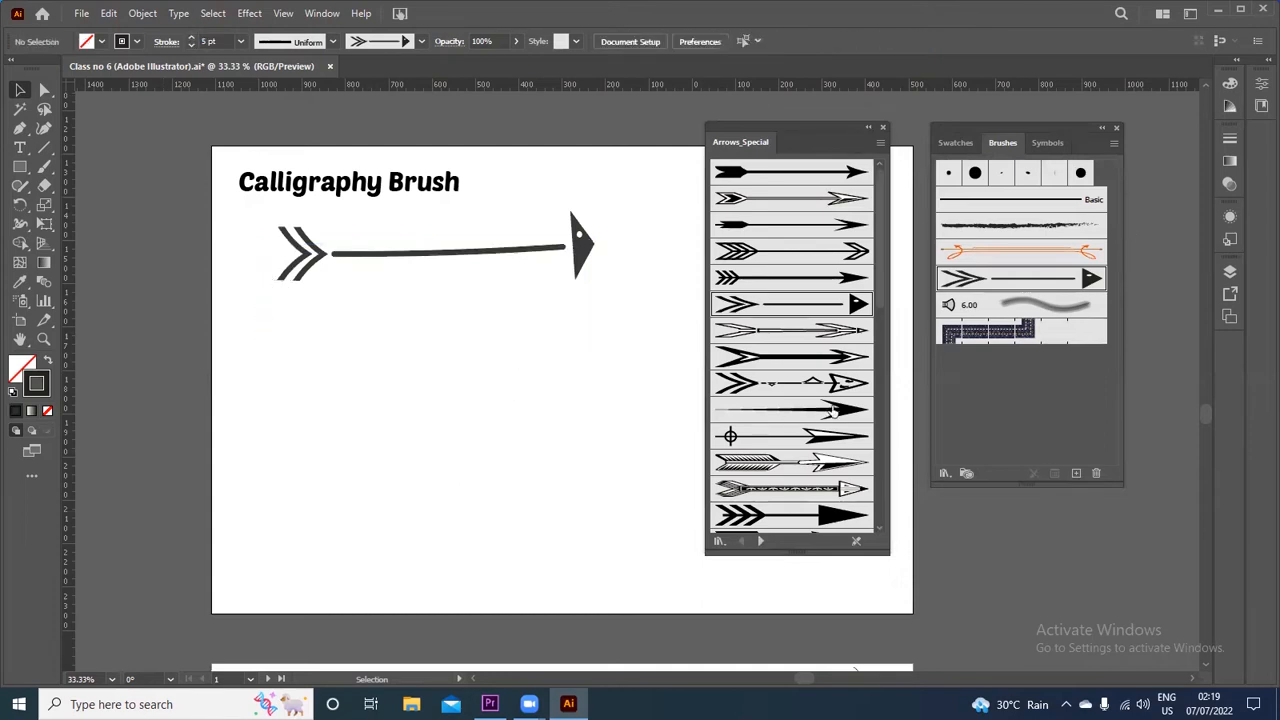
Paint a horizontal stroke below the feathered arrow with the black pointing-hand brush Arrow 2.22
scroll(853, 412, down, 3)
scroll(875, 407, down, 3)
scroll(820, 413, down, 3)
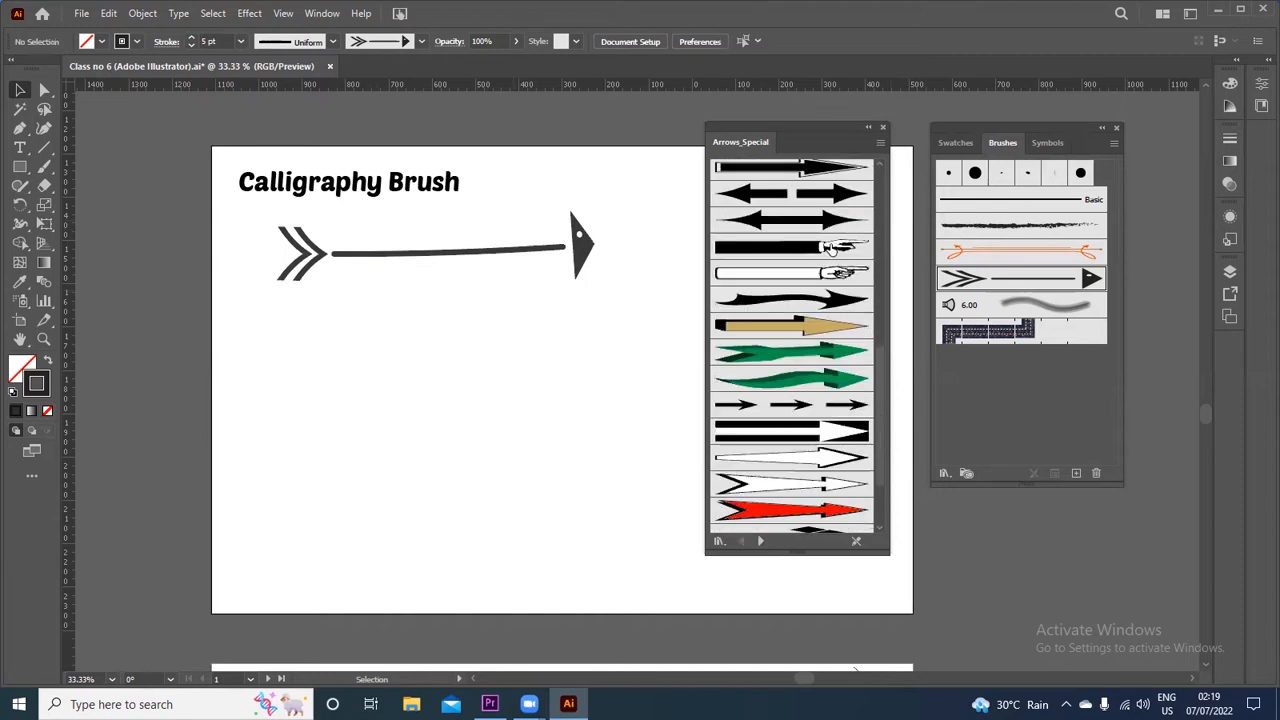
click(826, 252)
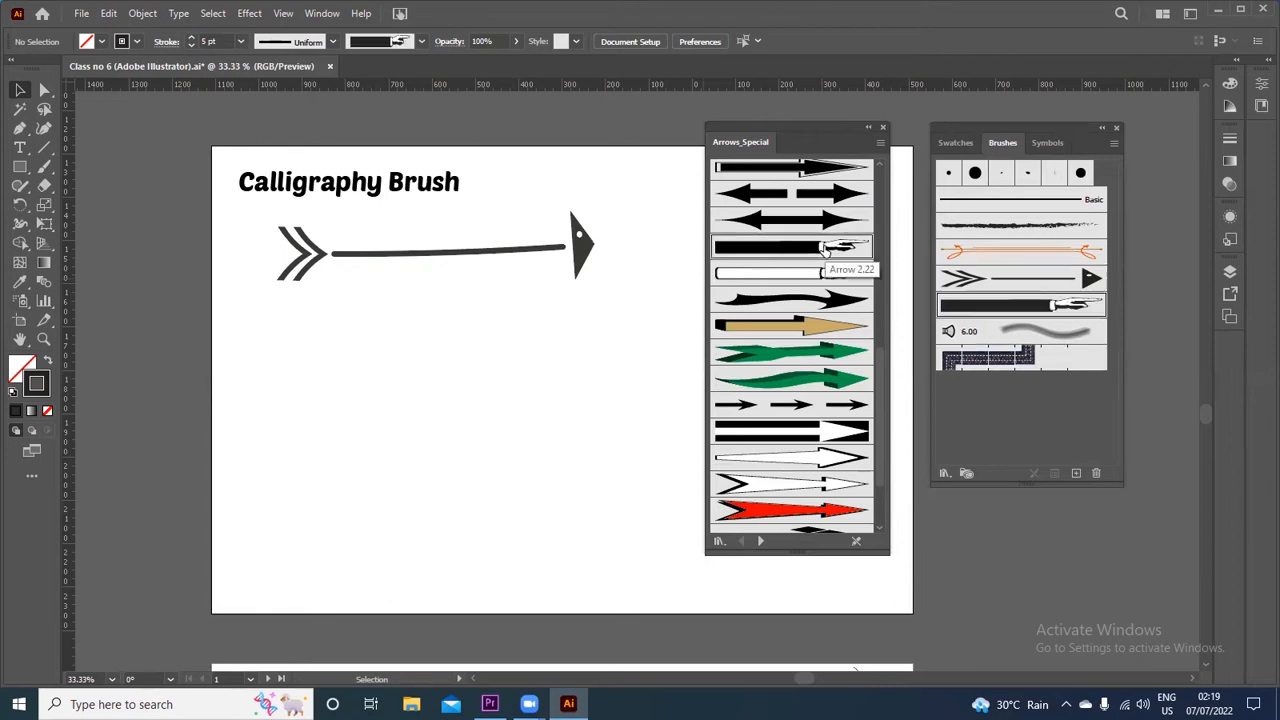
click(44, 166)
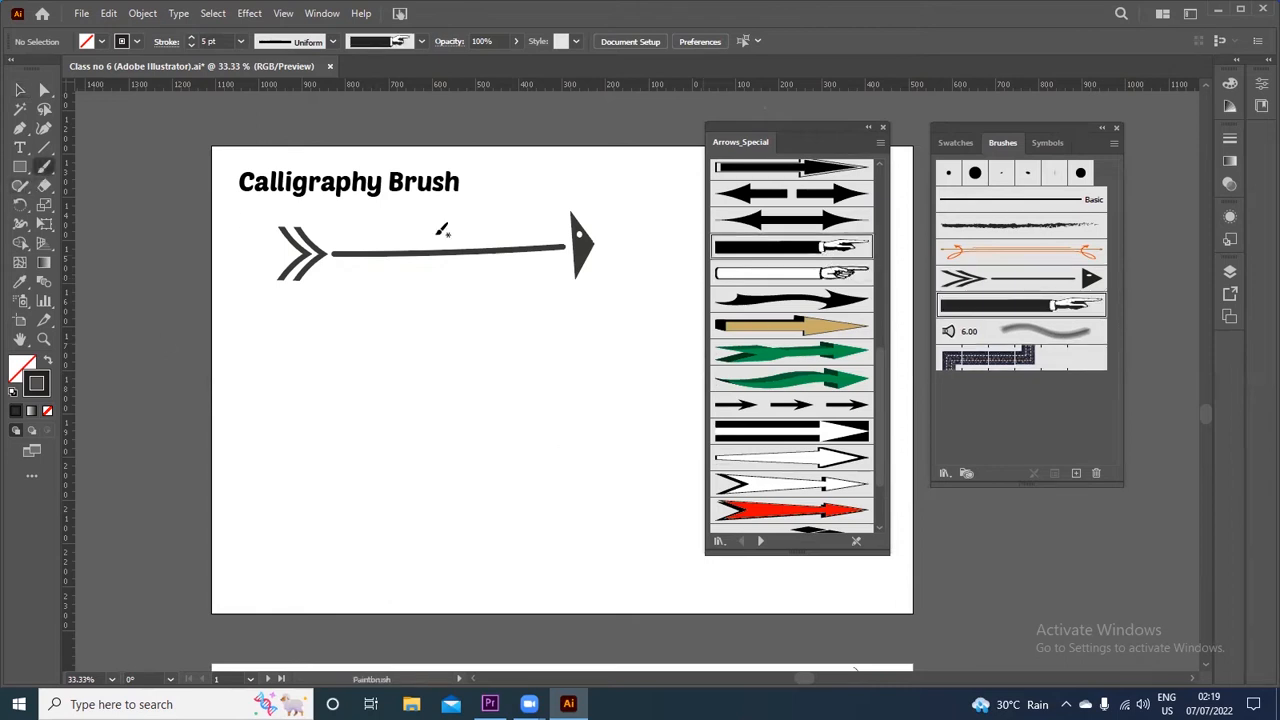
drag(270, 355, 541, 352)
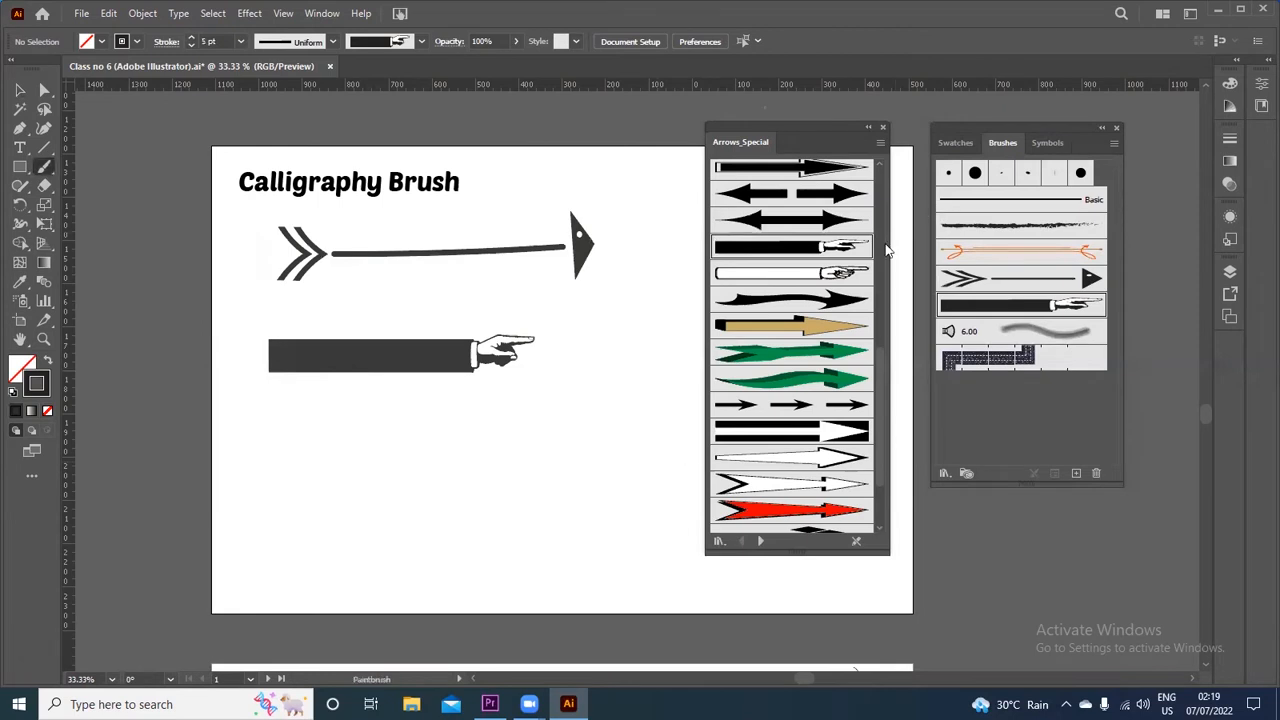
Paint a stroke below the pointing hand with the wavy green arrow brush and close the Arrows_Special library
click(838, 380)
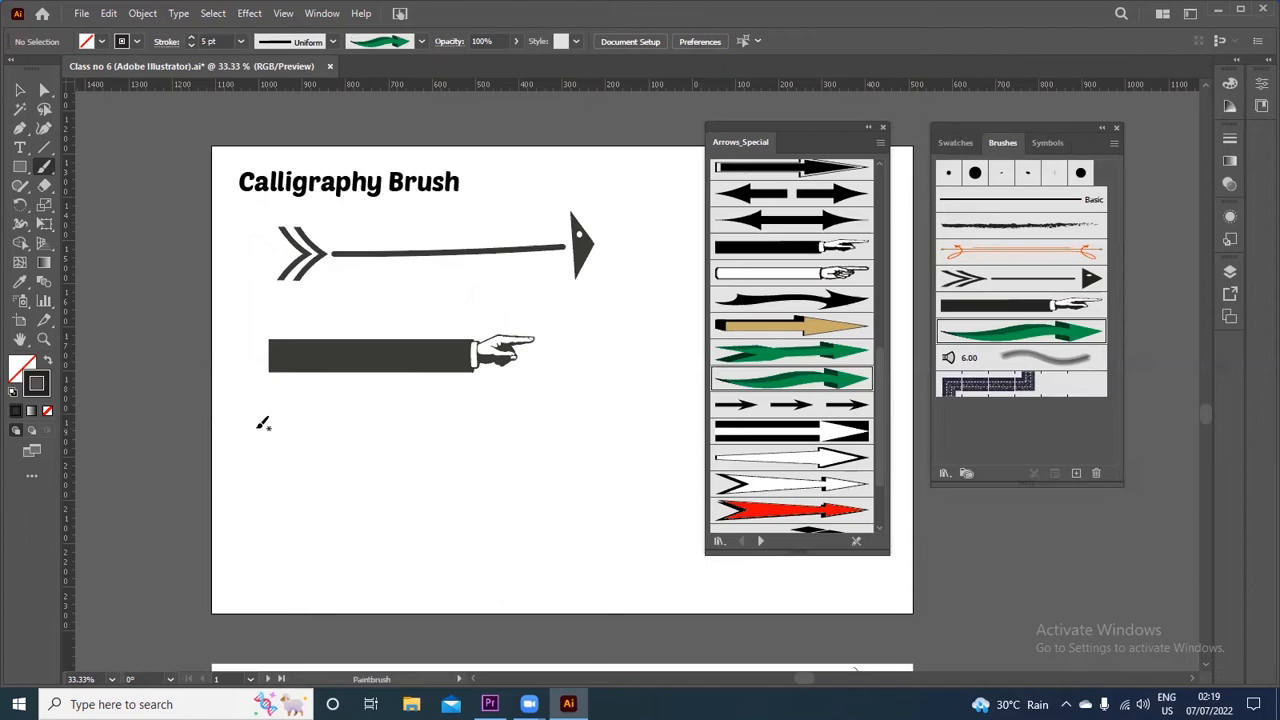
drag(274, 432, 538, 416)
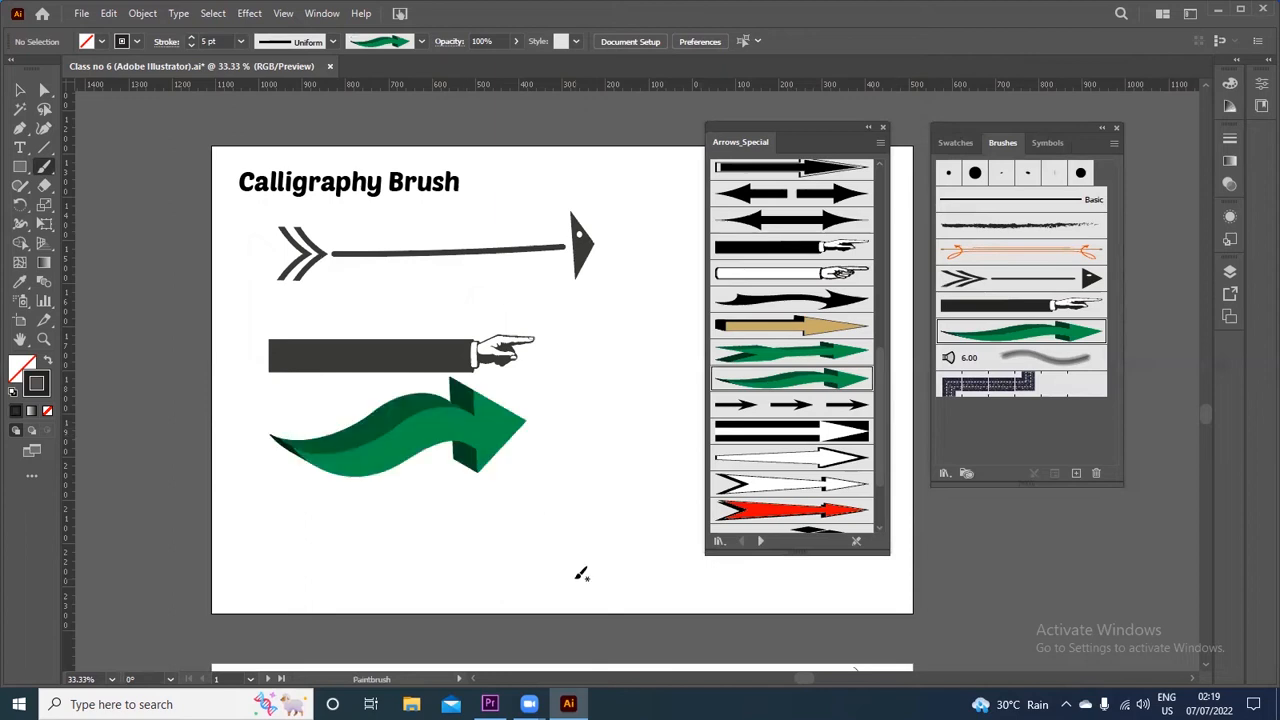
click(20, 91)
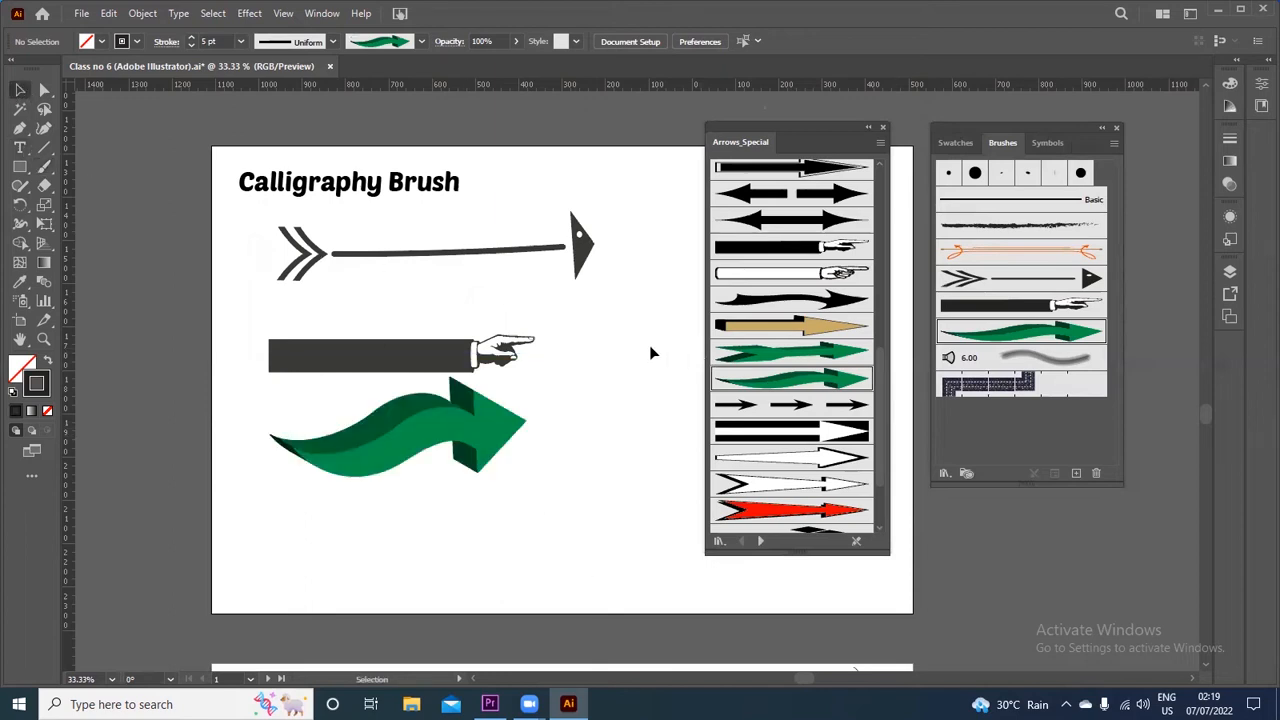
click(884, 131)
Delete the feathered arrow stroke directly below the title
key(ctrl+z)
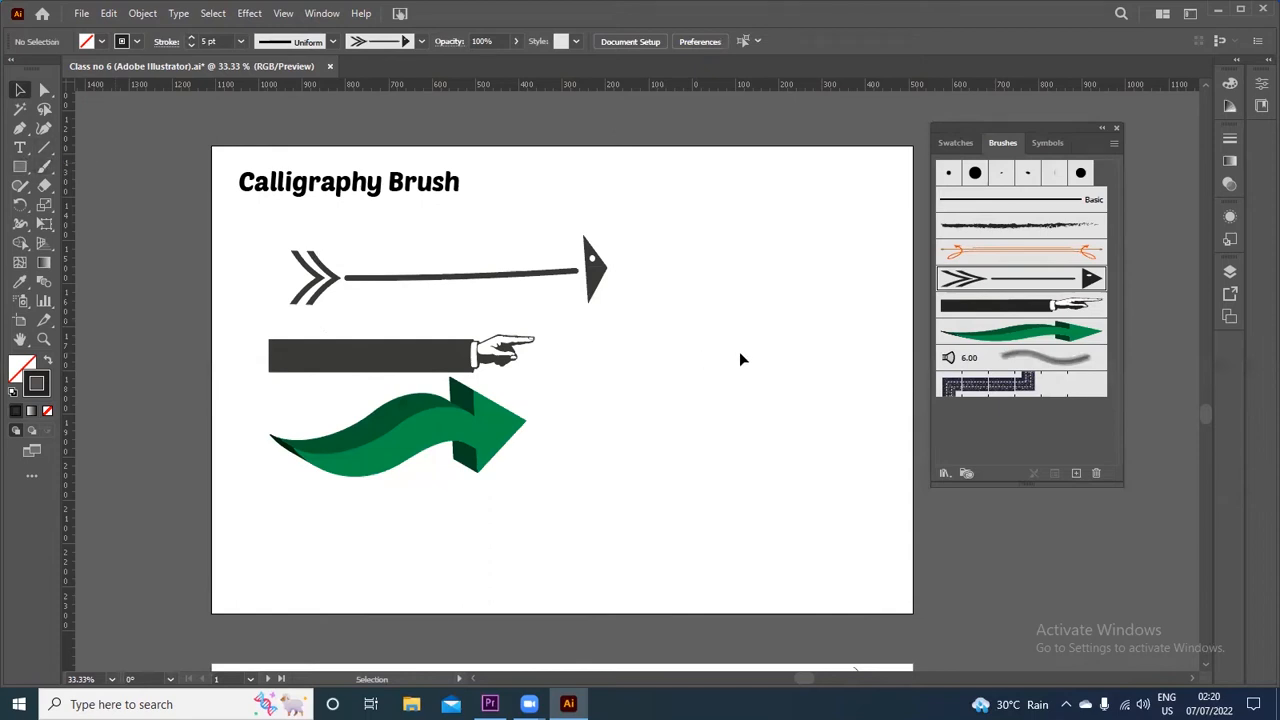
drag(558, 240, 684, 392)
click(580, 214)
click(603, 281)
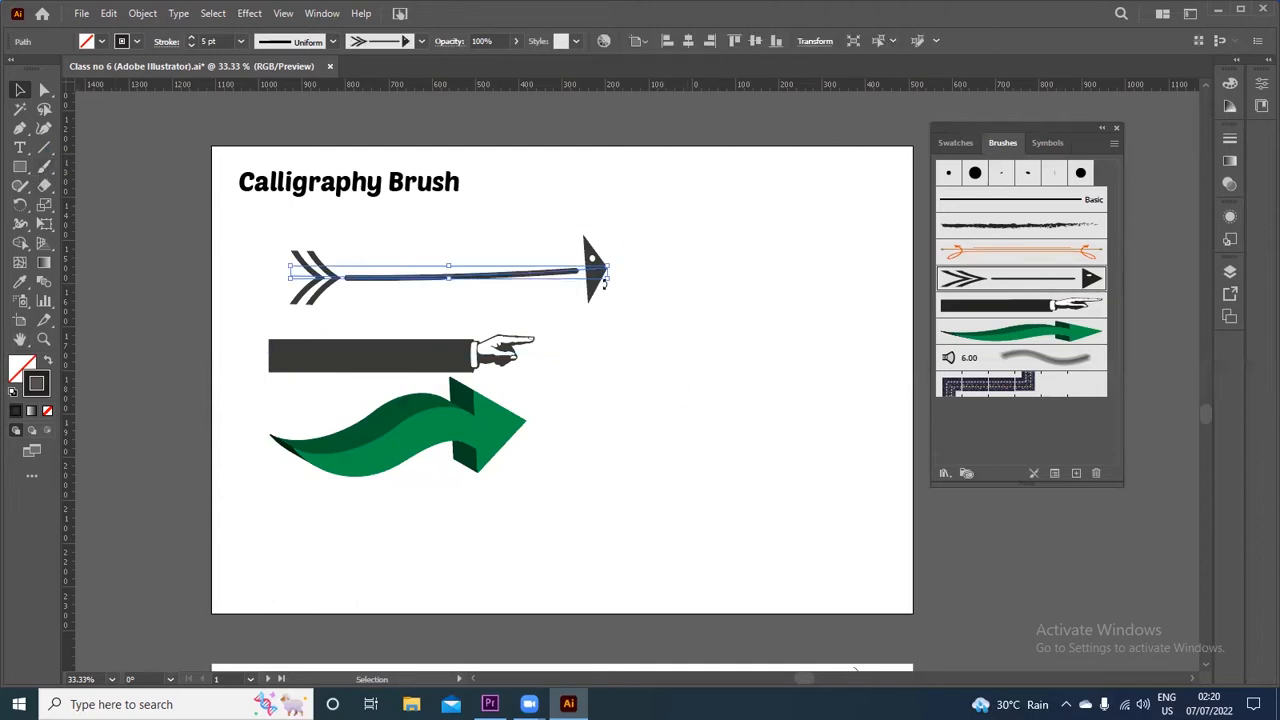
key(Delete)
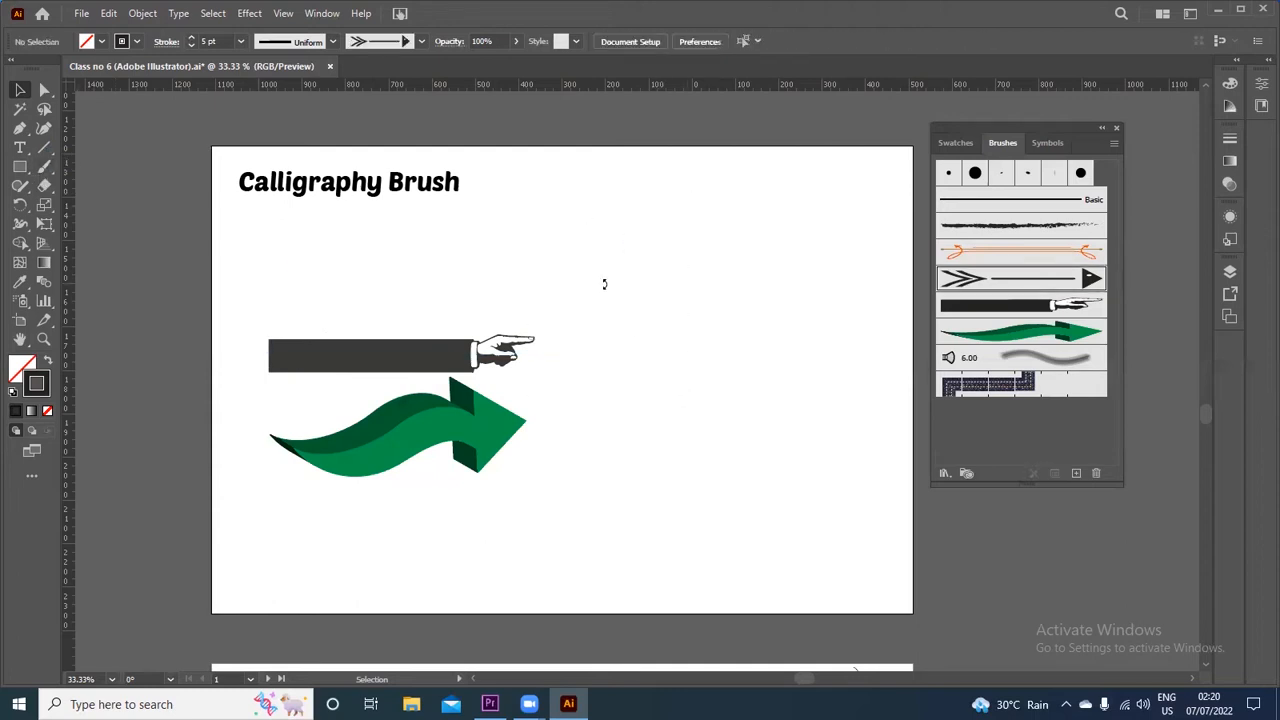
Draw a horizontal line between the title and the pointing hand, apply the feathered arrow brush, and set its stroke to 6 pt
click(45, 148)
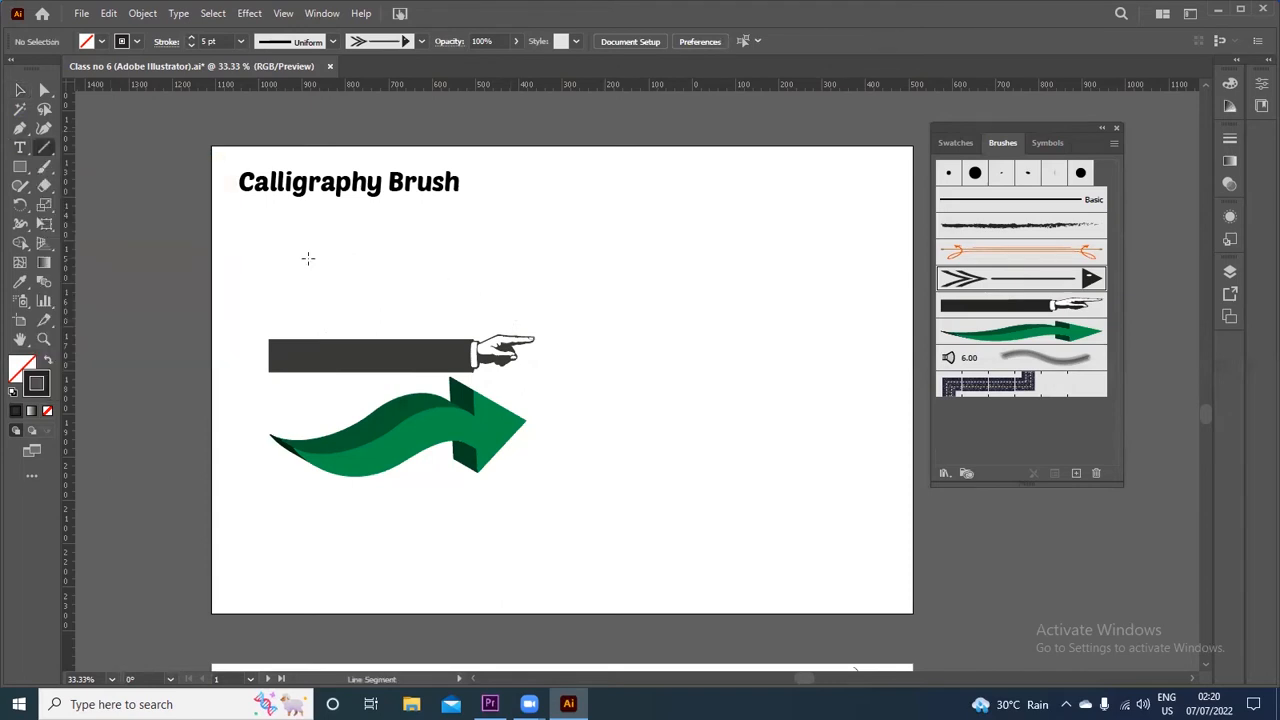
drag(307, 258, 670, 258)
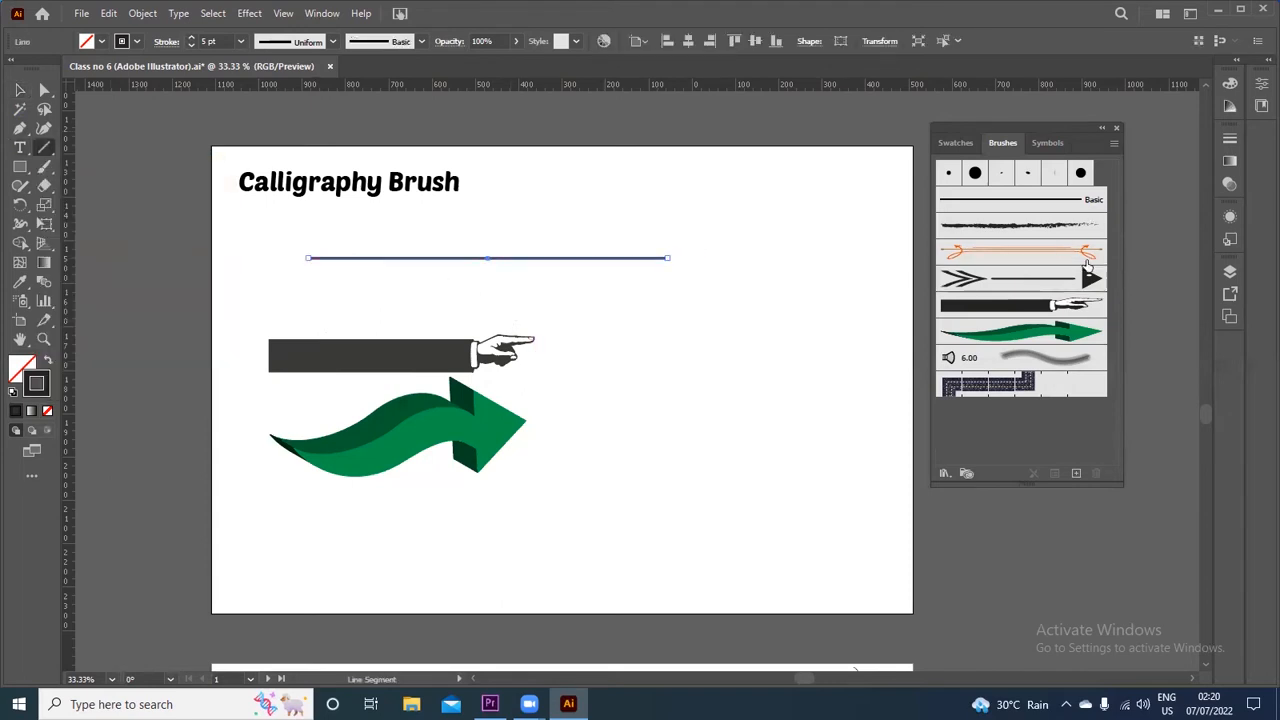
click(1089, 281)
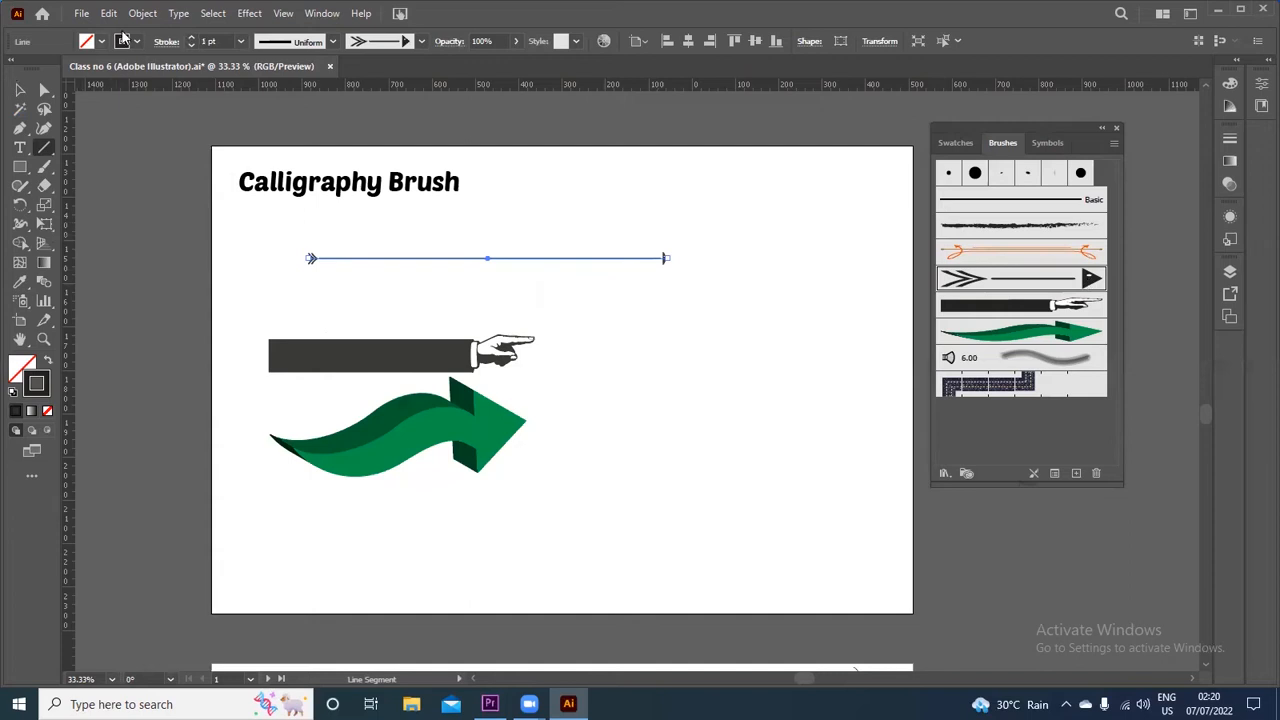
click(191, 37)
click(191, 37)
click(191, 37)
click(191, 37)
click(190, 38)
click(20, 90)
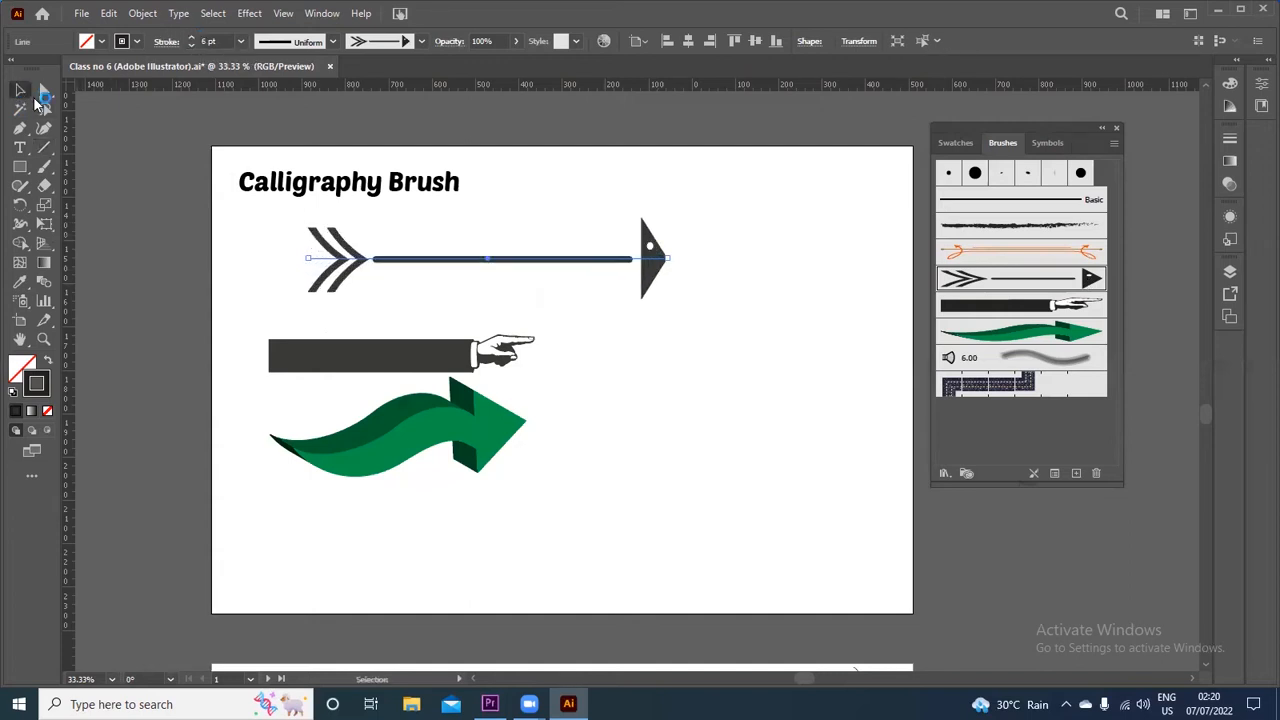
Reposition the feathered arrow and the pointing hand to space the sample strokes apart, and close the Arrows_Special library
click(750, 399)
drag(647, 280, 599, 299)
click(783, 444)
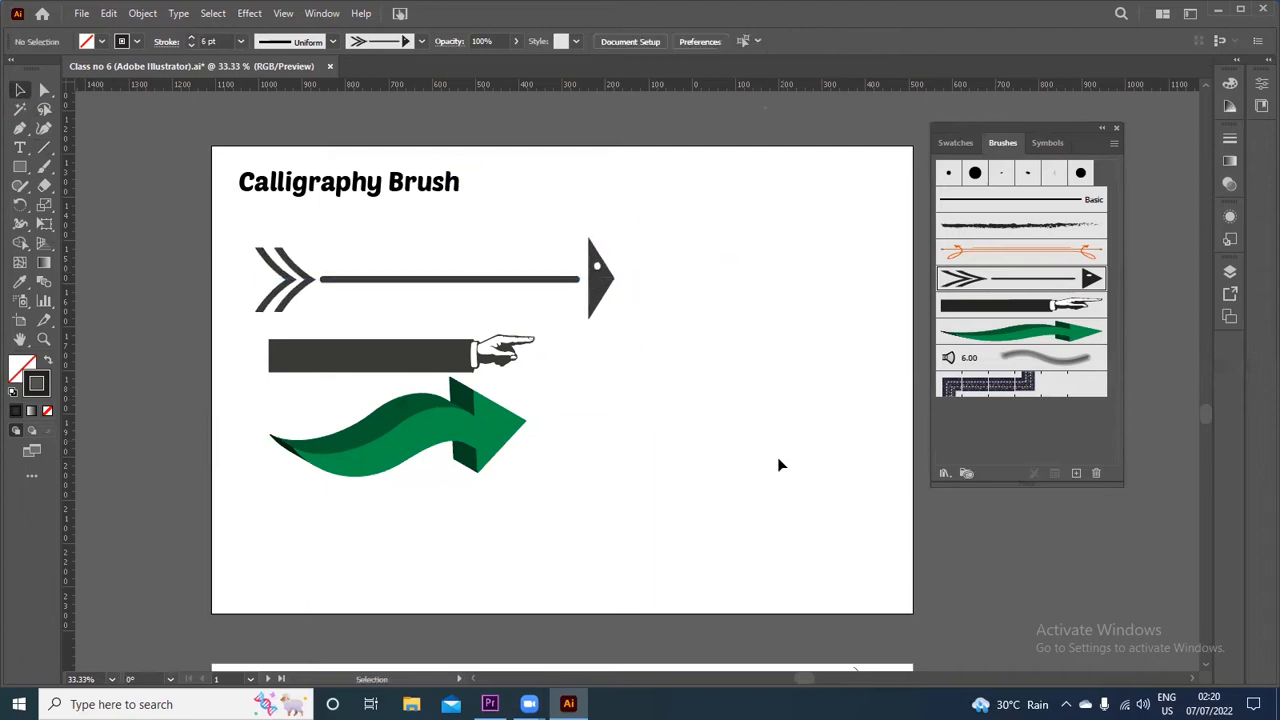
click(388, 368)
drag(389, 362, 430, 355)
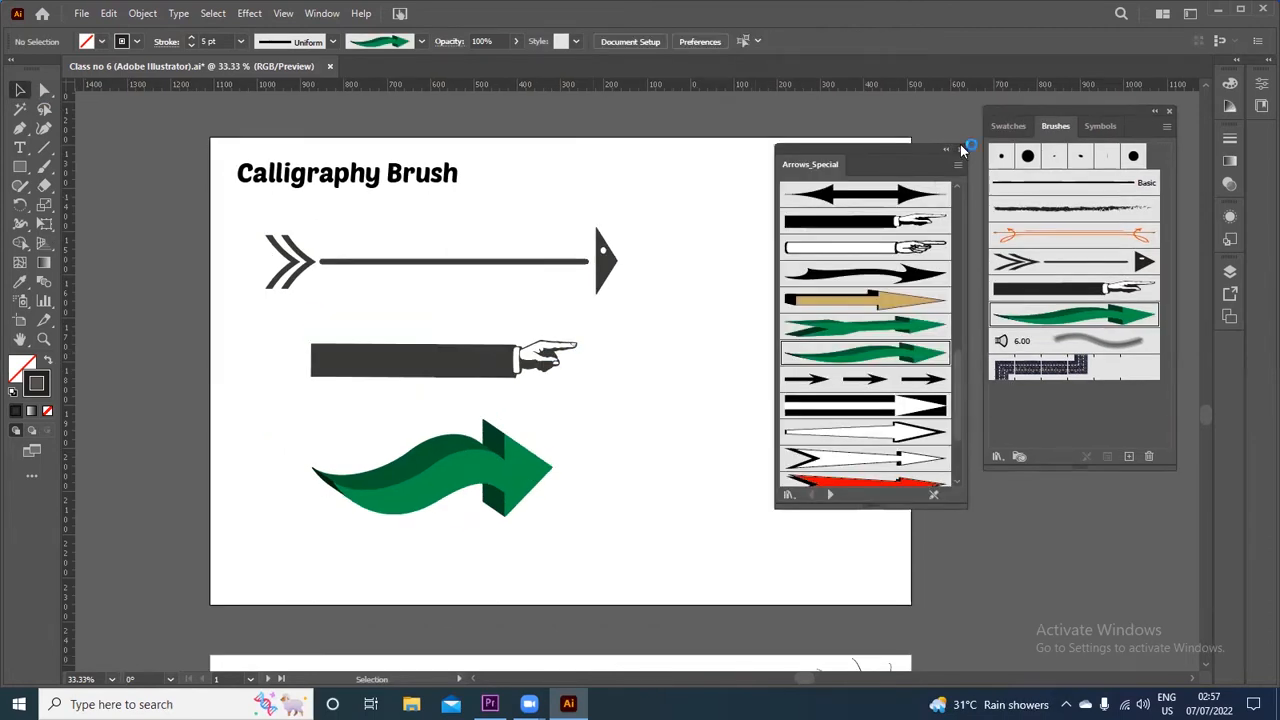
click(964, 151)
click(14, 90)
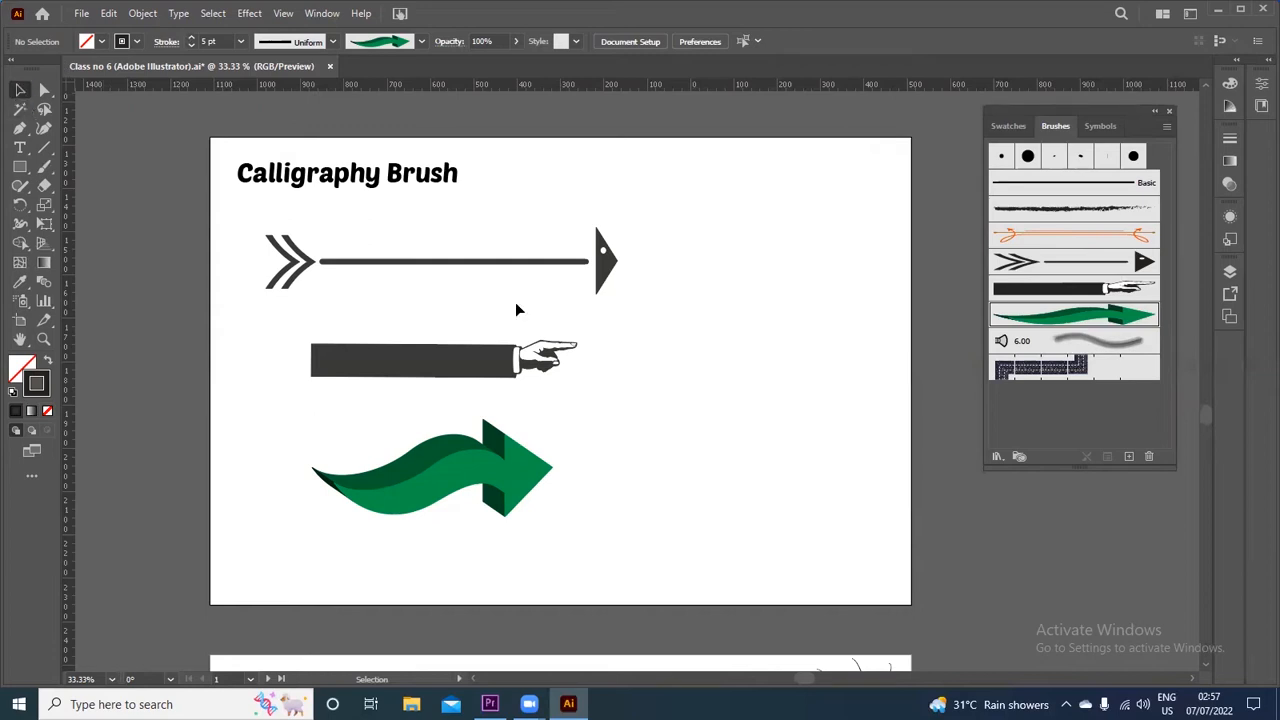
Select the three arrow strokes together and the pointing hand alone to examine their underlying paths
mouse_move(645, 236)
mouse_down()
mouse_move(530, 360)
mouse_move(434, 514)
mouse_up()
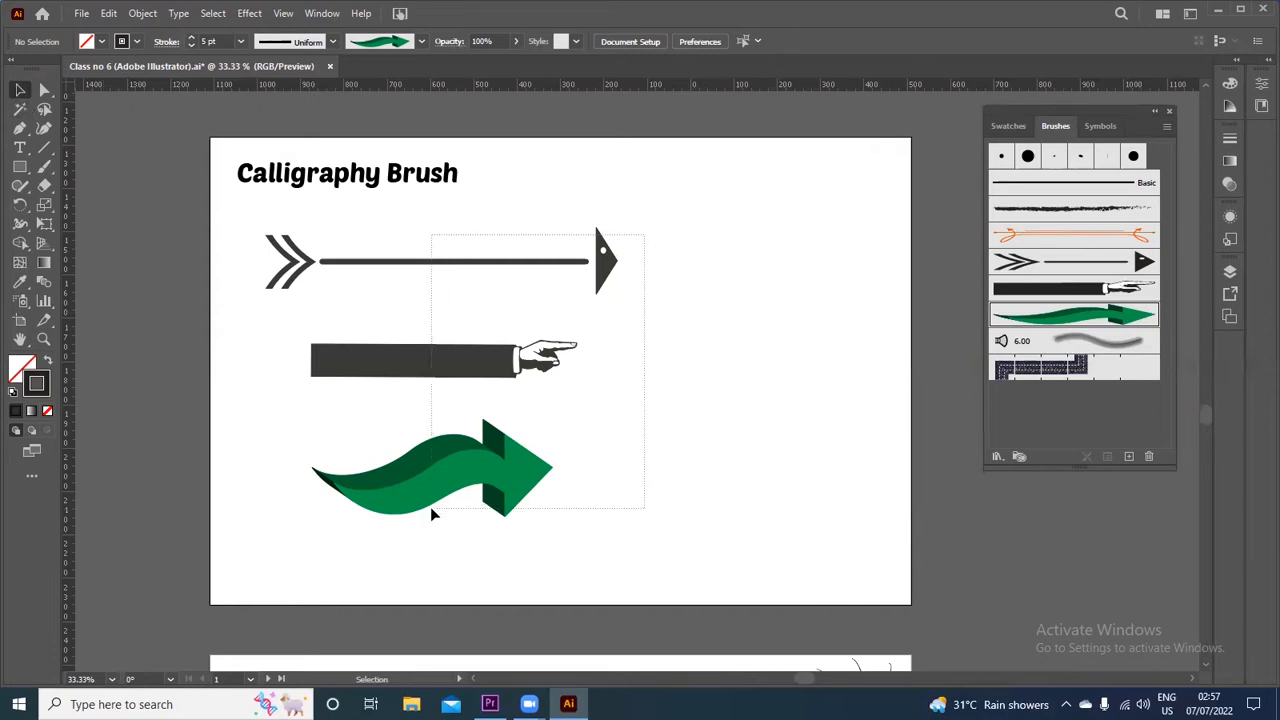
click(795, 303)
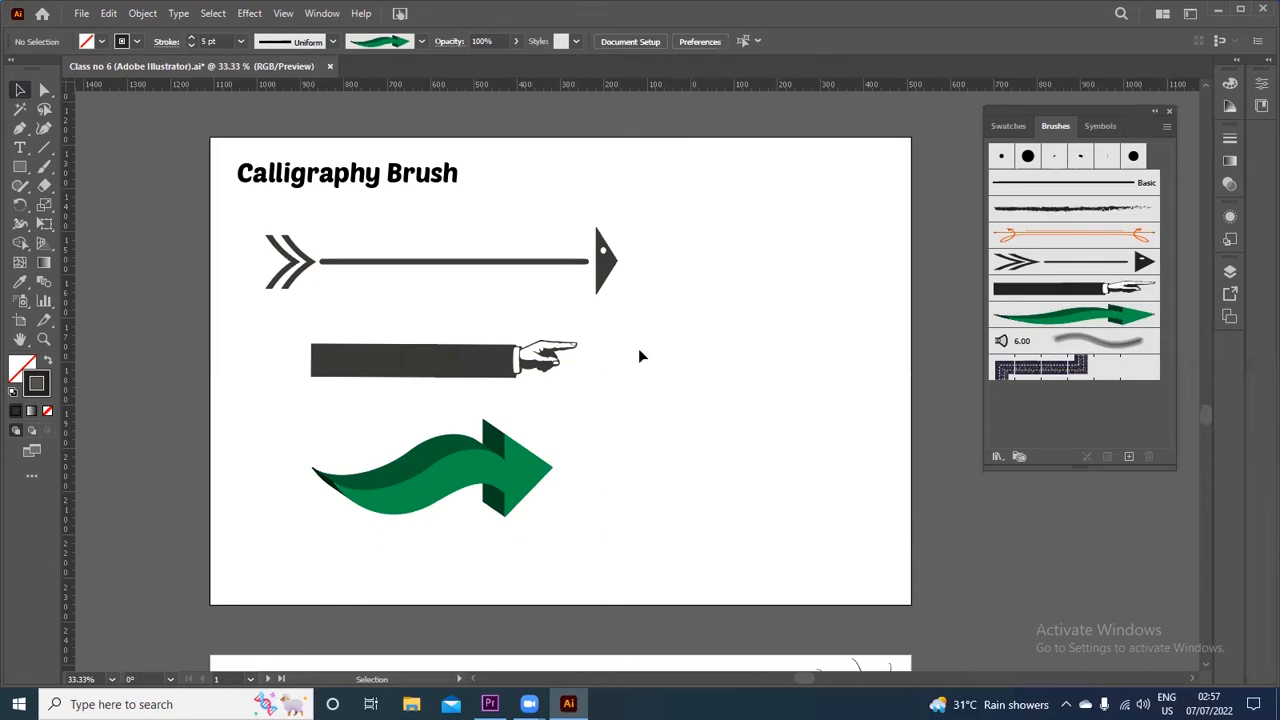
mouse_move(658, 246)
mouse_down()
mouse_move(566, 329)
mouse_move(530, 470)
mouse_move(461, 498)
mouse_up()
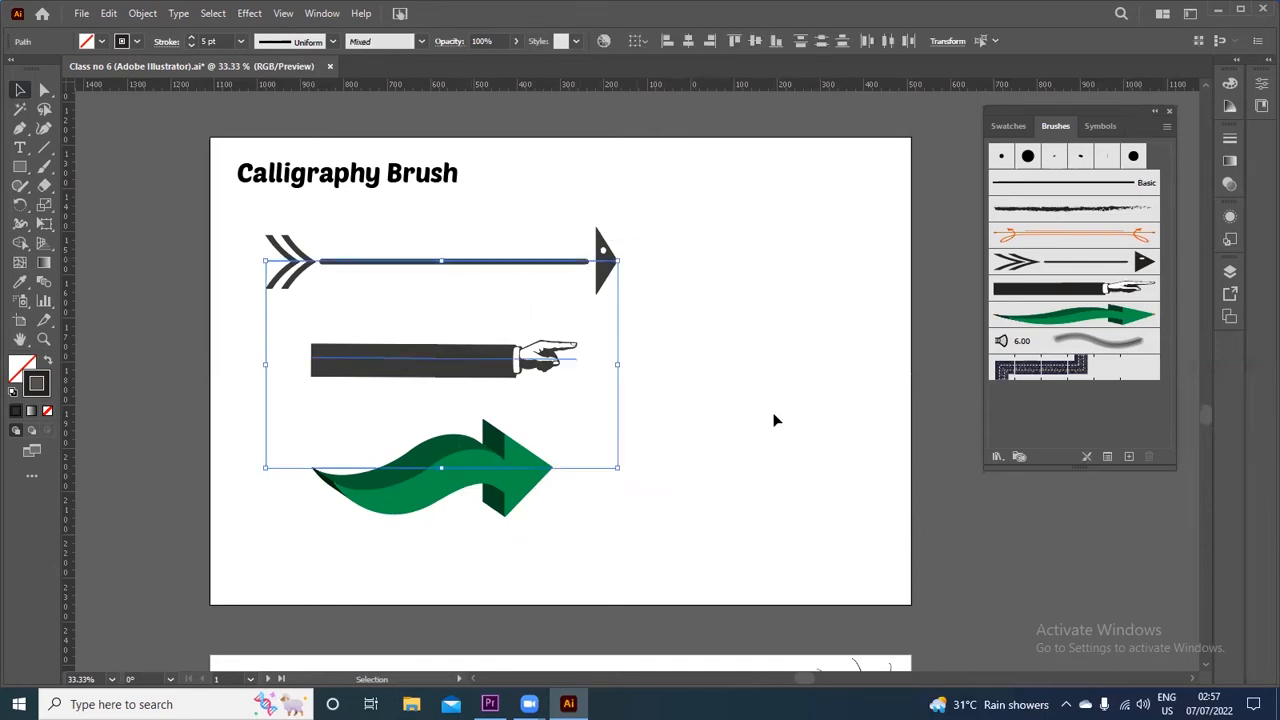
click(488, 394)
drag(518, 386, 518, 386)
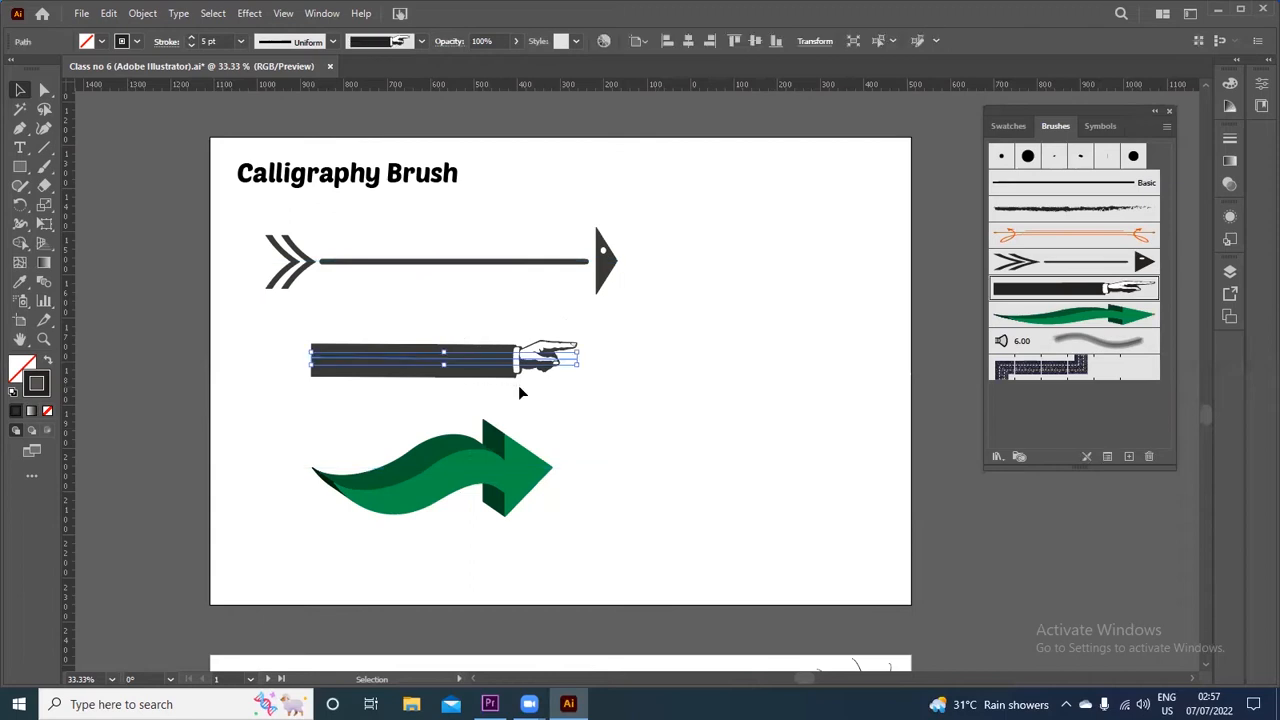
click(725, 321)
Examine the three brush strokes' paths in Outline view and return to Preview
key(a)
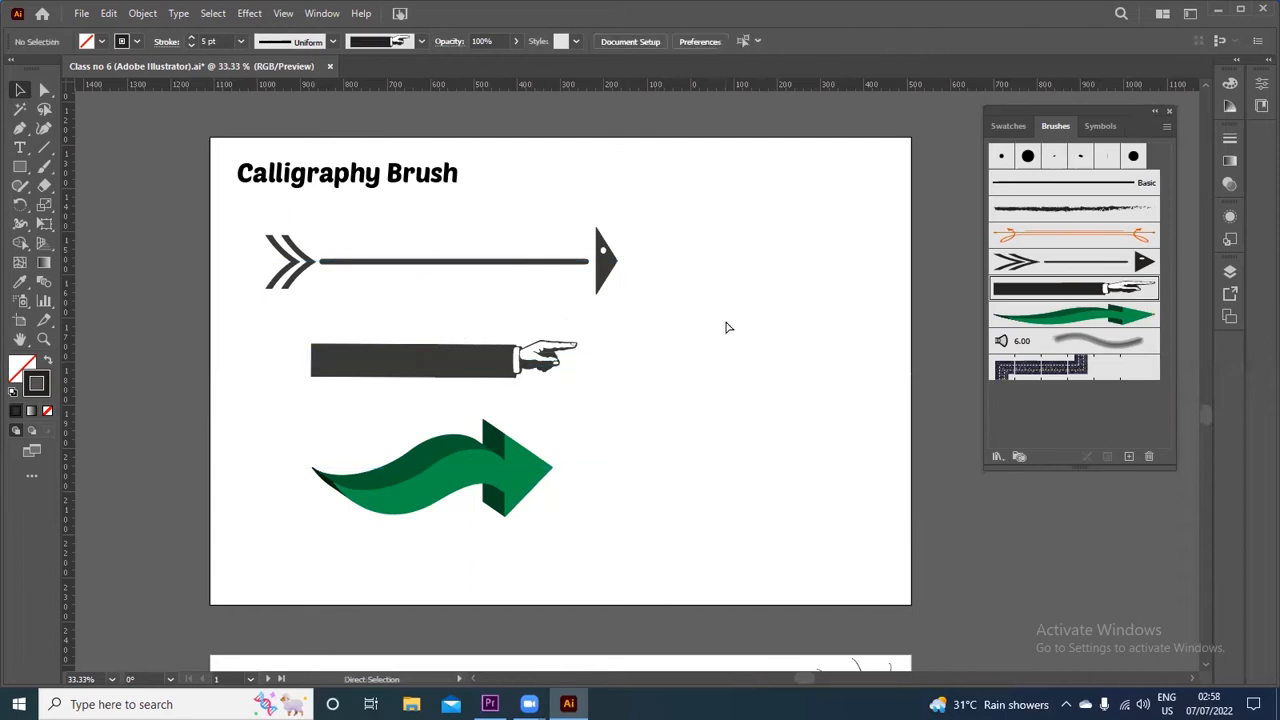
key(ctrl+y)
key(v)
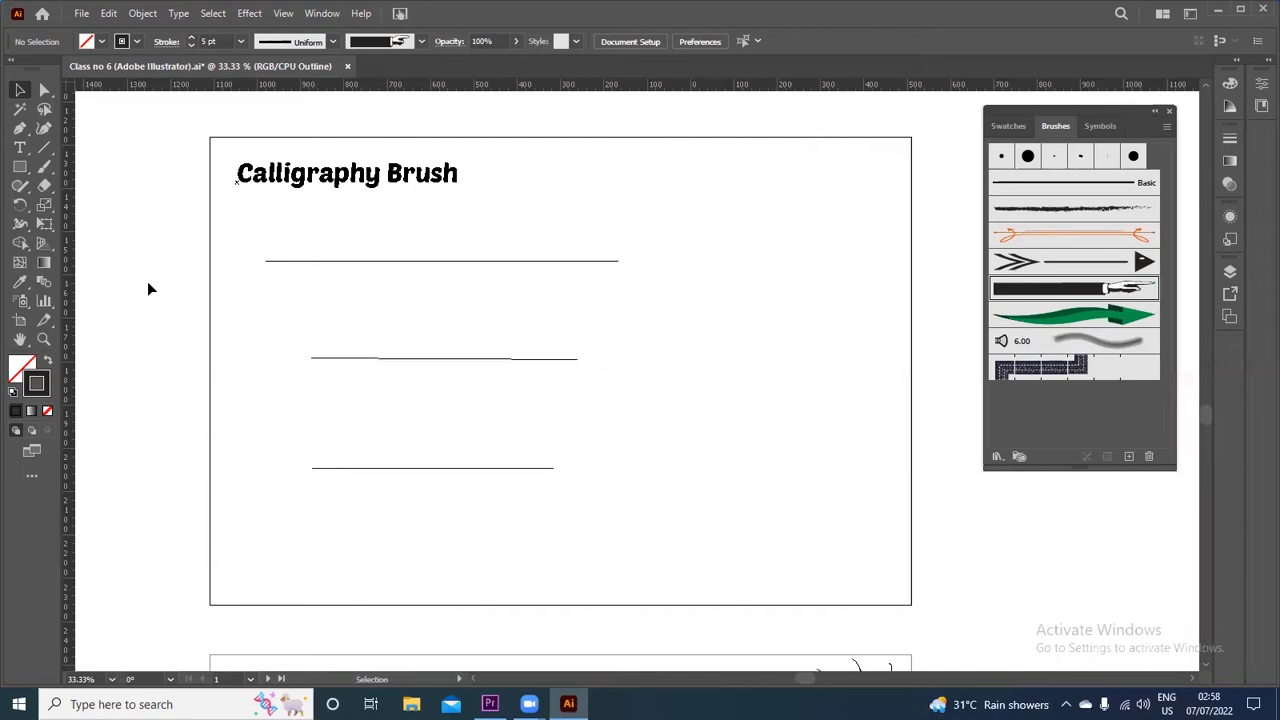
drag(417, 237, 515, 521)
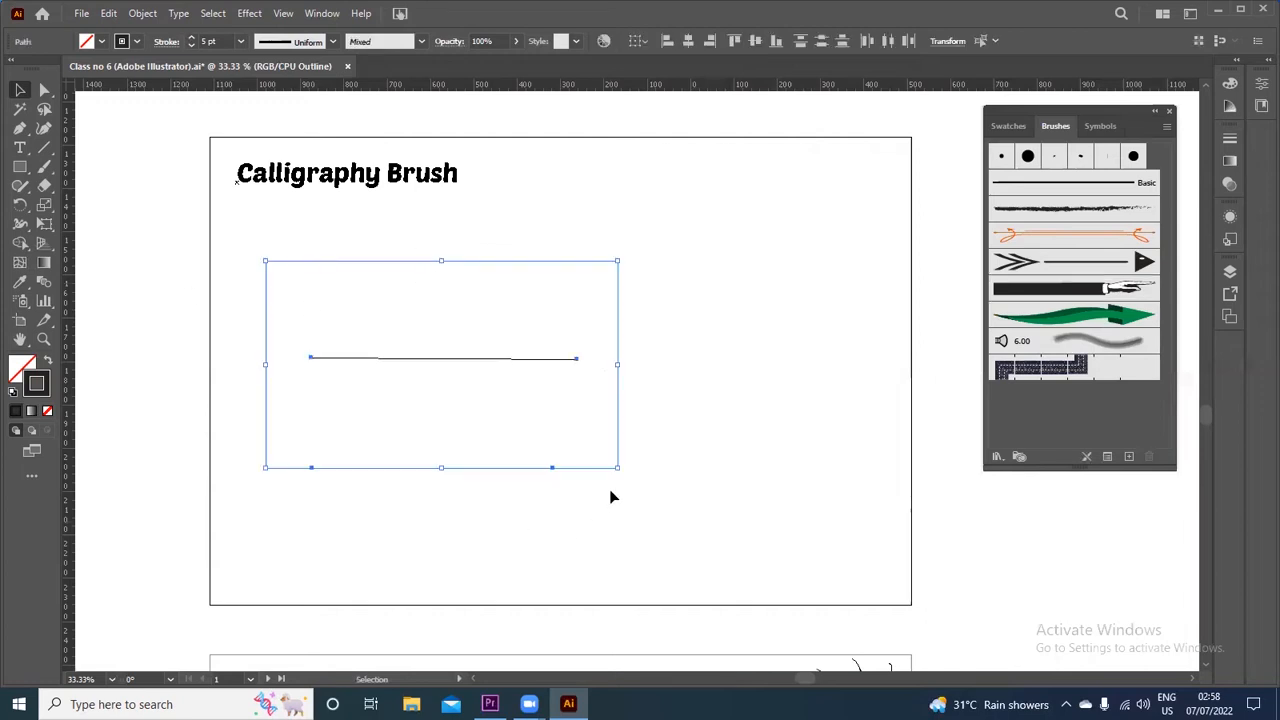
click(804, 346)
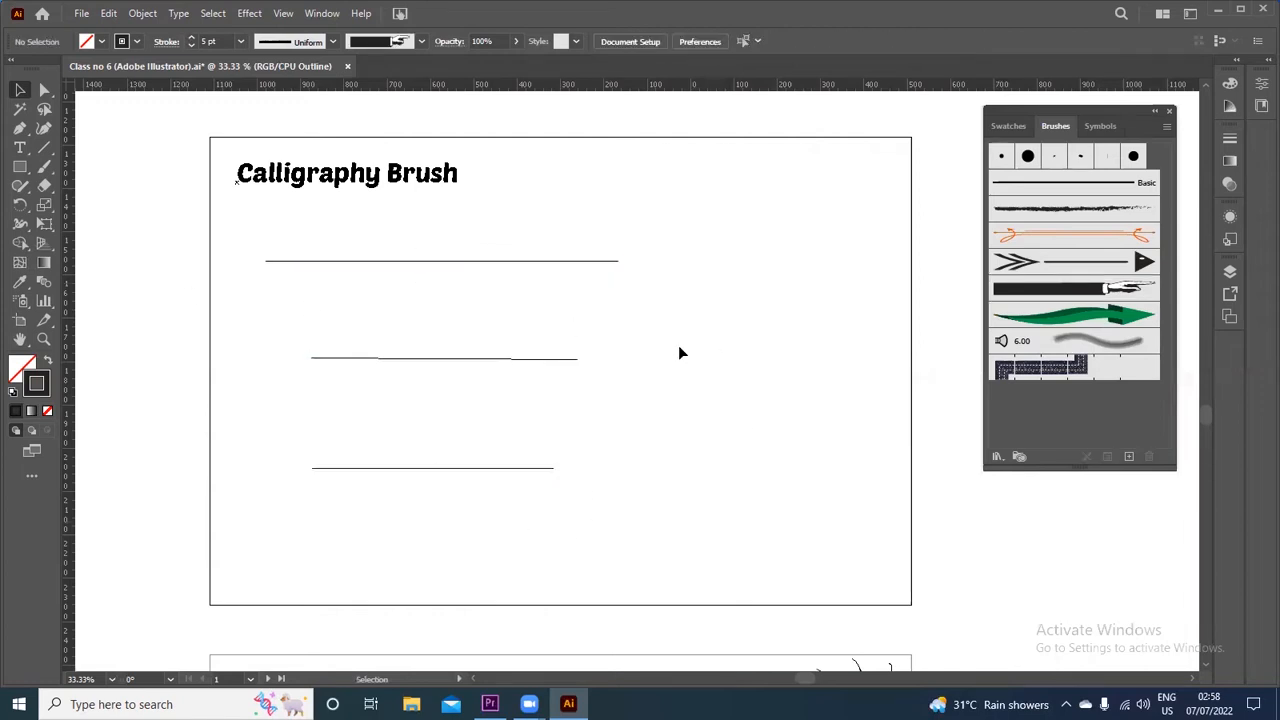
key(a)
key(ctrl+y)
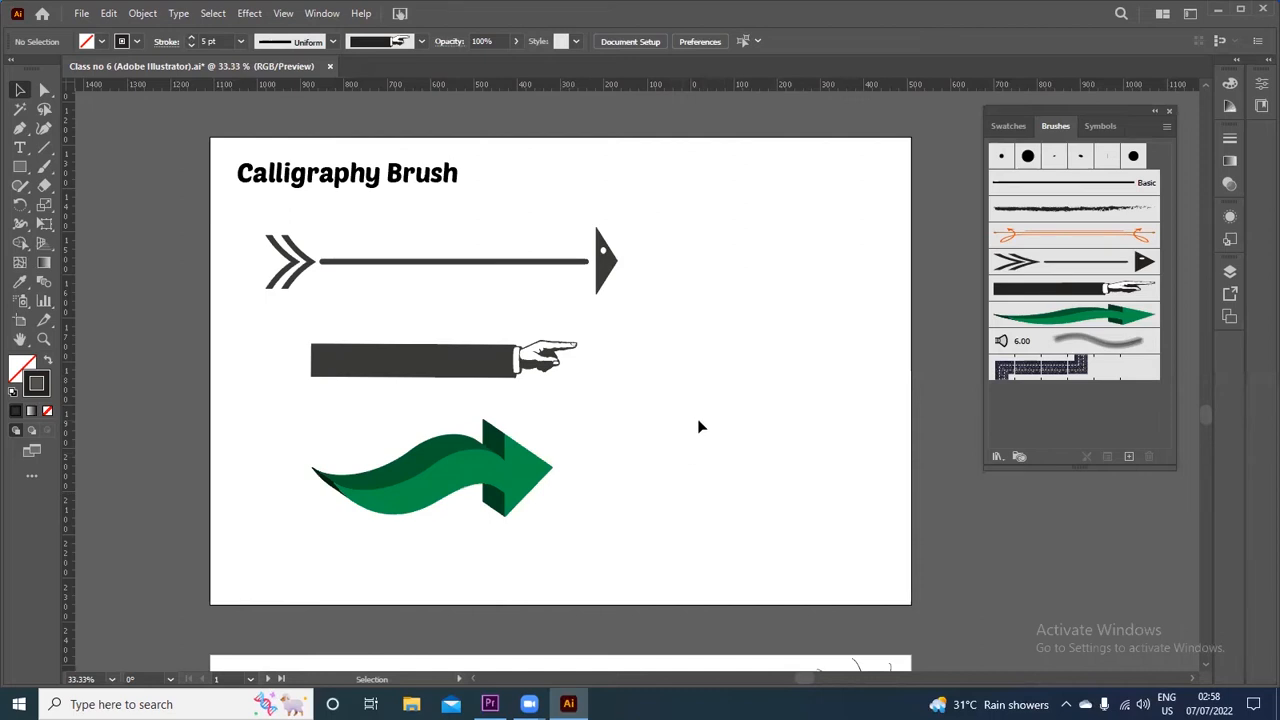
Expand the appearance of all three arrow strokes
drag(648, 242, 502, 483)
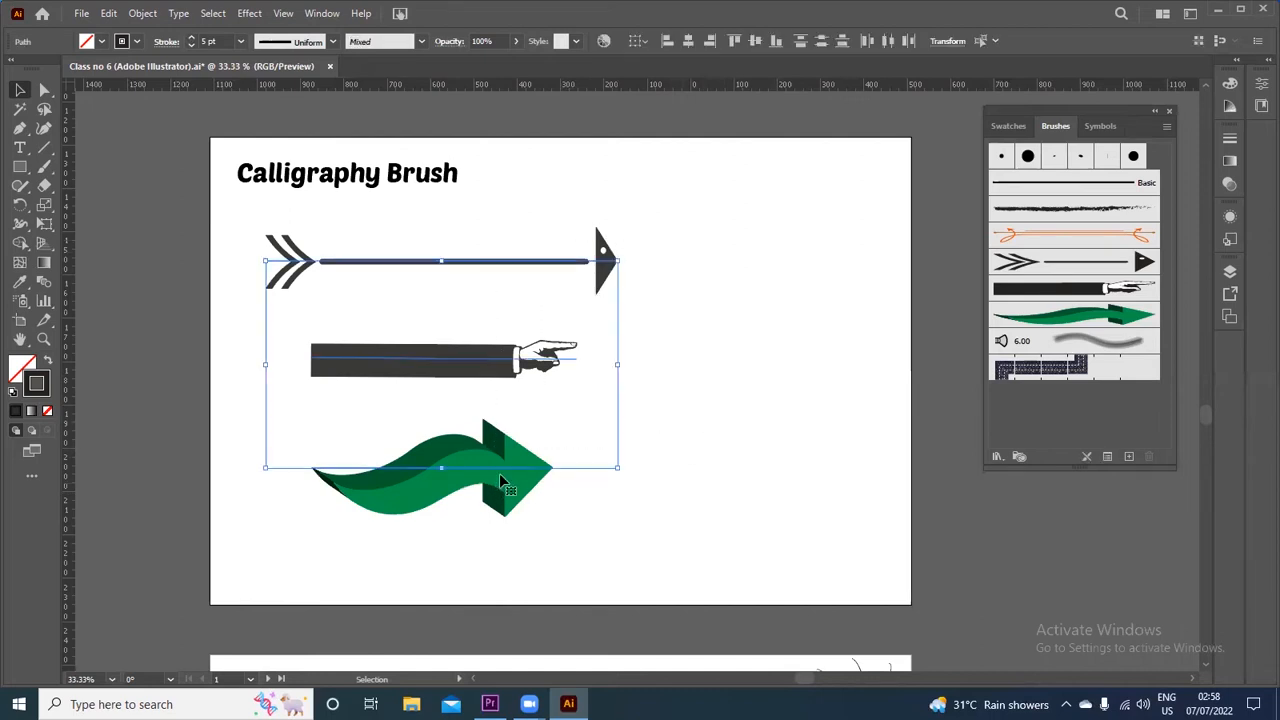
mouse_move(668, 244)
mouse_down()
mouse_move(640, 482)
mouse_move(538, 484)
mouse_up()
click(143, 14)
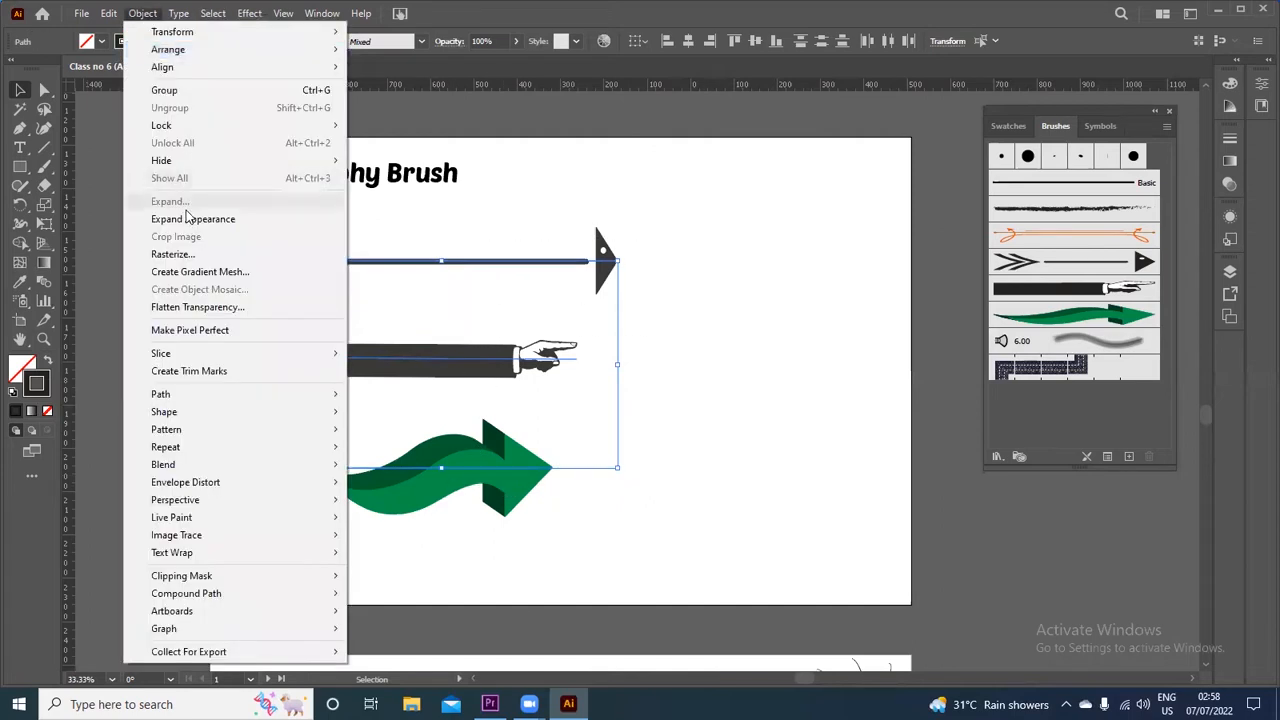
click(256, 222)
click(795, 298)
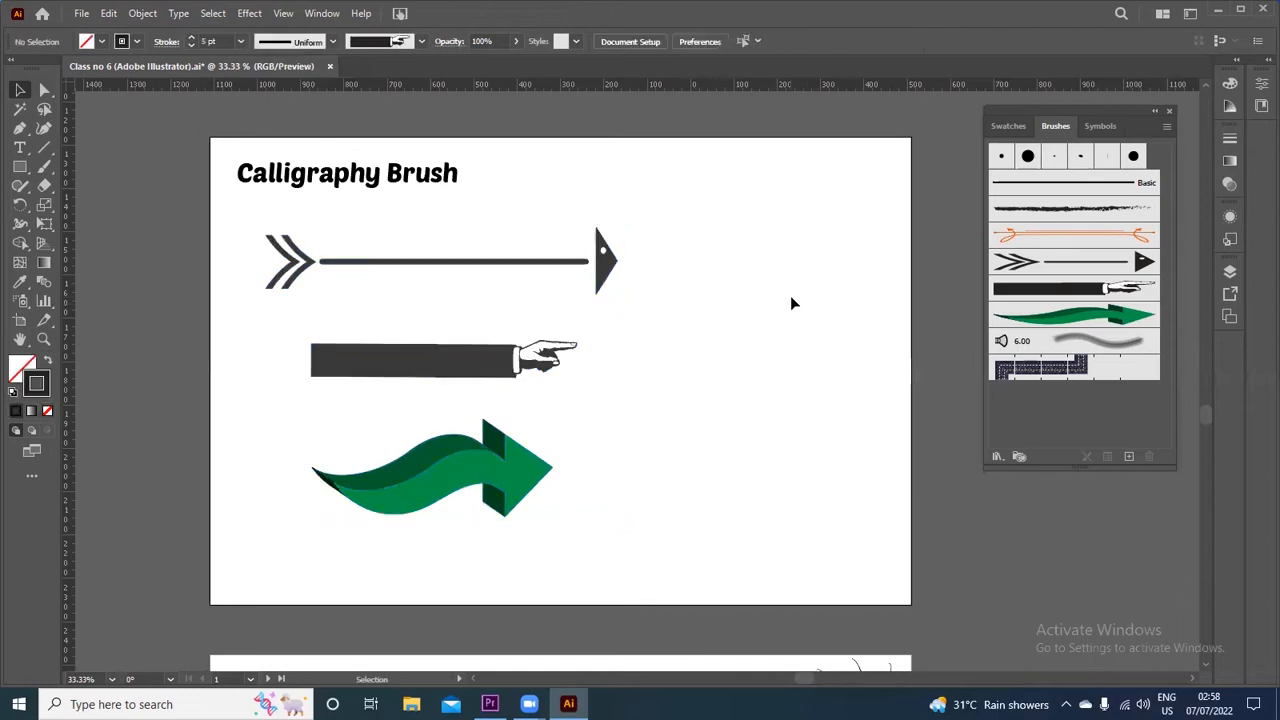
Check the shapes of the expanded arrows in Outline view and return to Preview
click(607, 262)
click(738, 283)
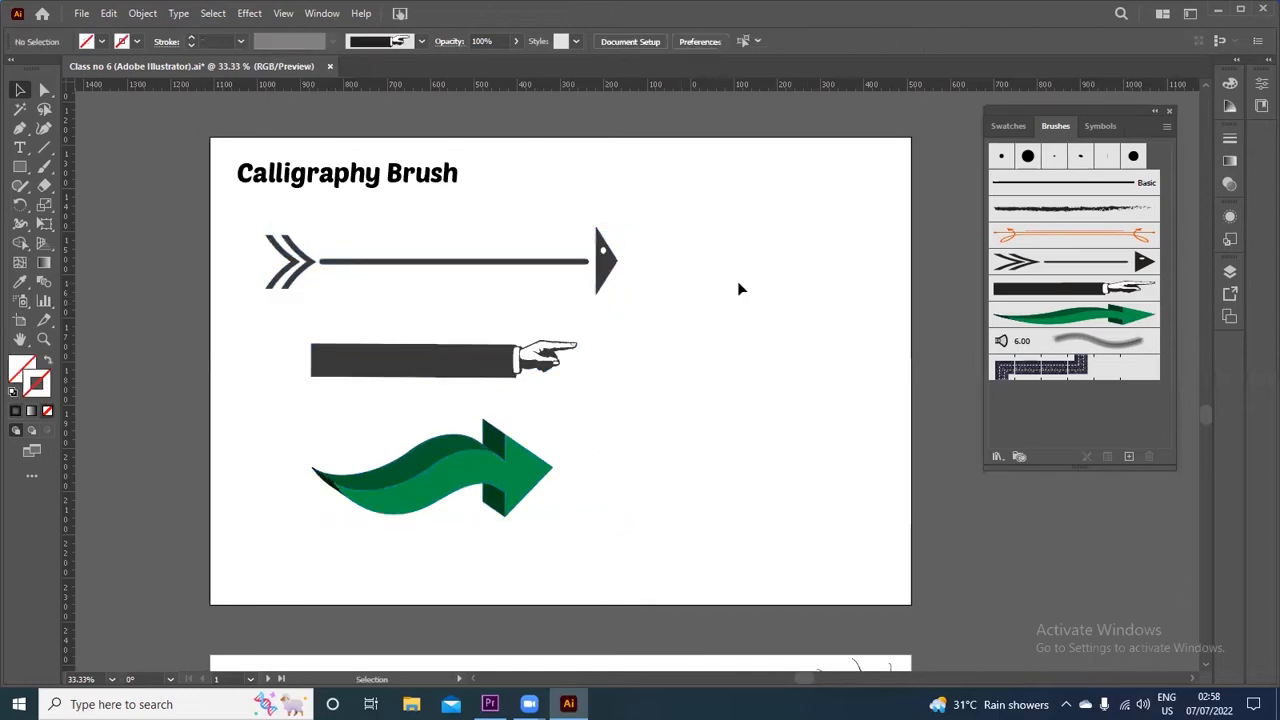
key(ctrl+y)
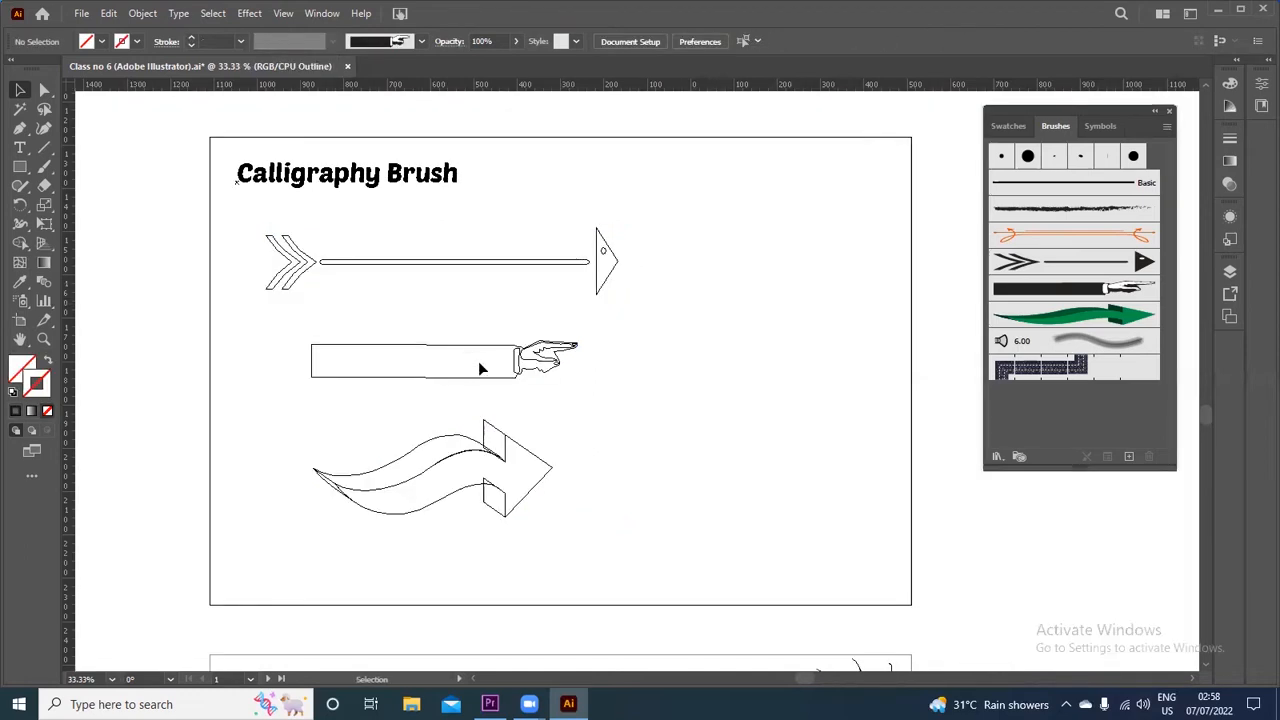
key(a)
key(ctrl+y)
Undo the appearance expansion of the three arrows
key(ctrl+a)
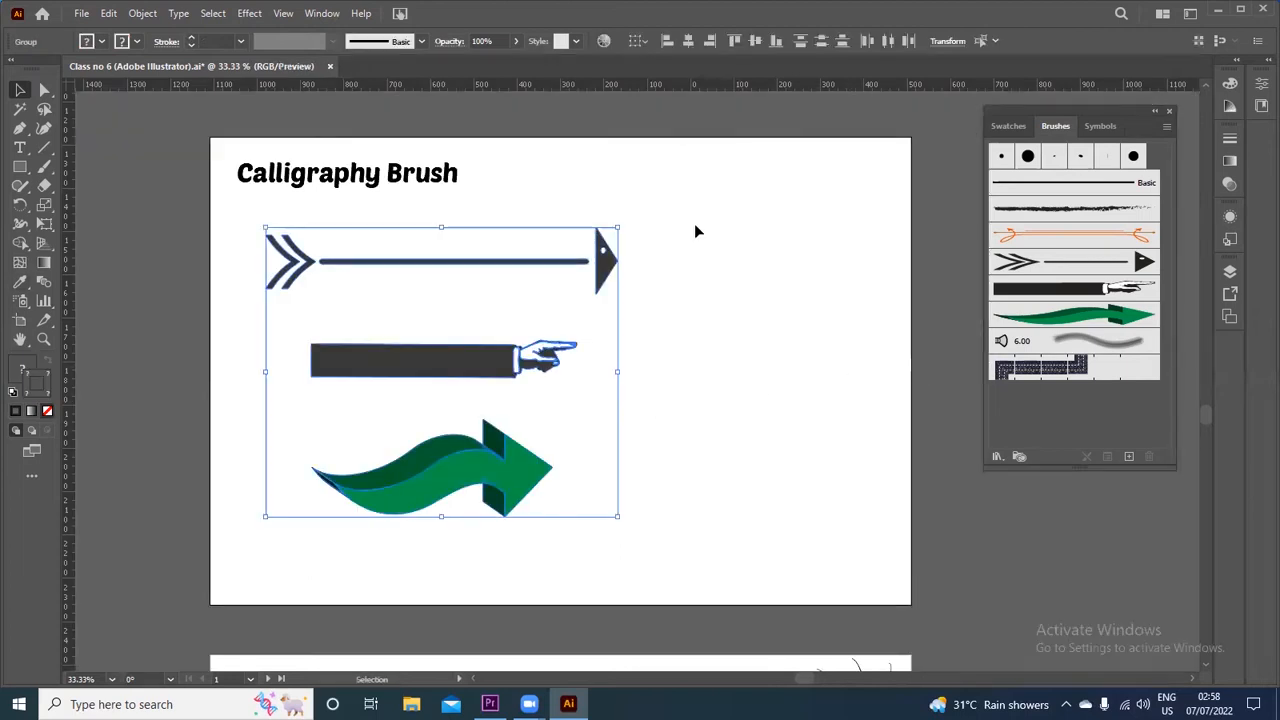
click(699, 356)
click(491, 452)
click(757, 347)
key(ctrl+a)
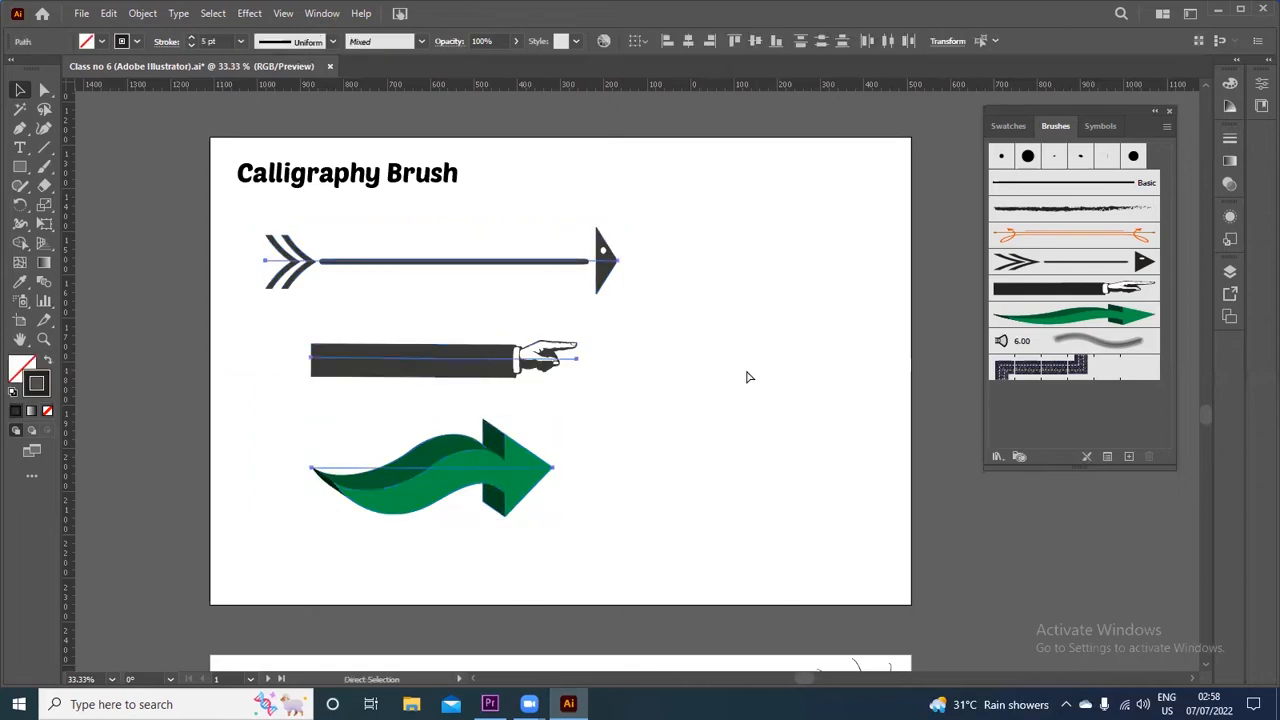
Delete the feathered arrow and the pointing-hand strokes
click(741, 313)
mouse_move(651, 223)
mouse_down()
mouse_move(514, 334)
mouse_move(483, 383)
mouse_up()
key(Delete)
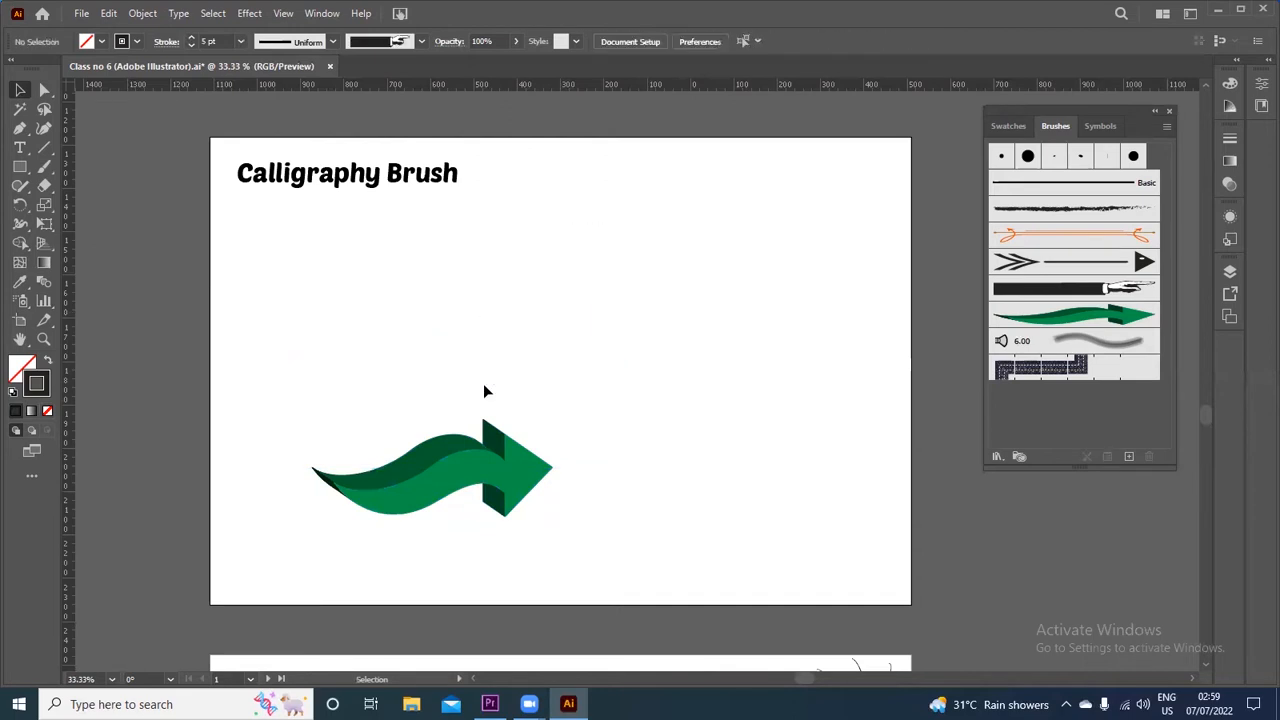
Move the wavy green arrow to the middle of the artboard
click(468, 468)
drag(463, 480, 540, 395)
click(718, 418)
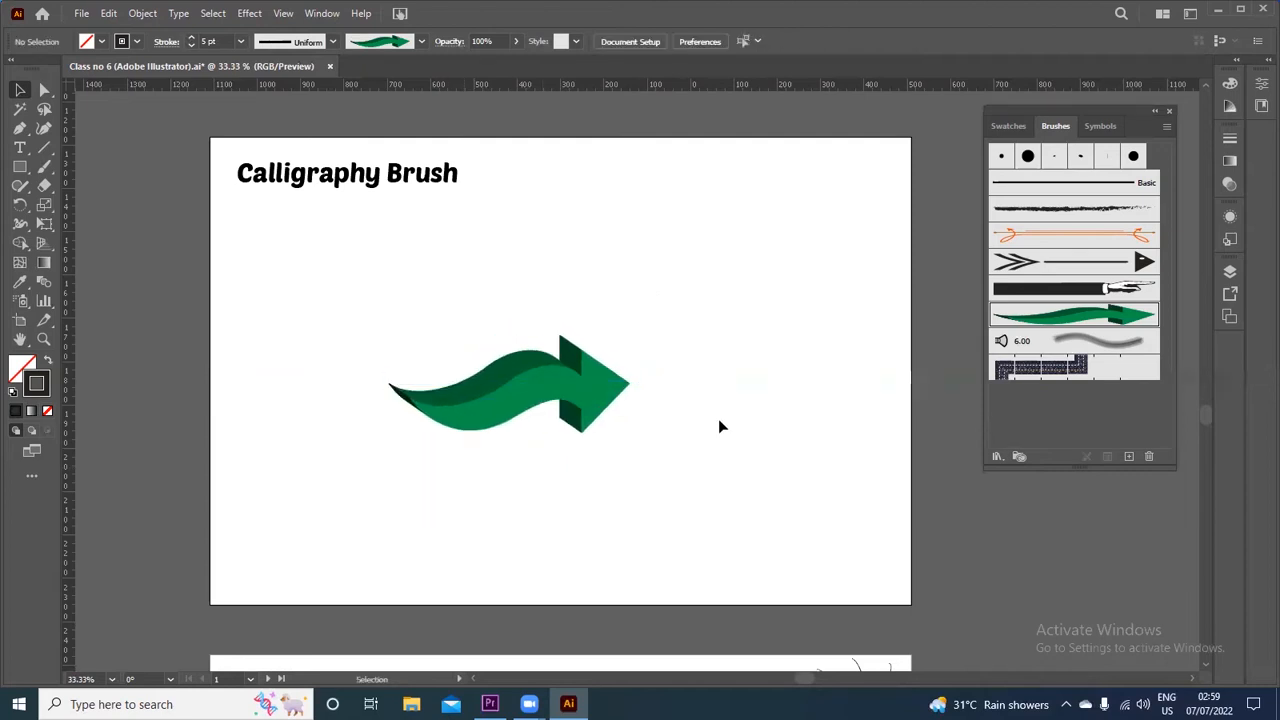
Stretch the green arrow horizontally to more than twice its length and center it on the artboard
click(581, 436)
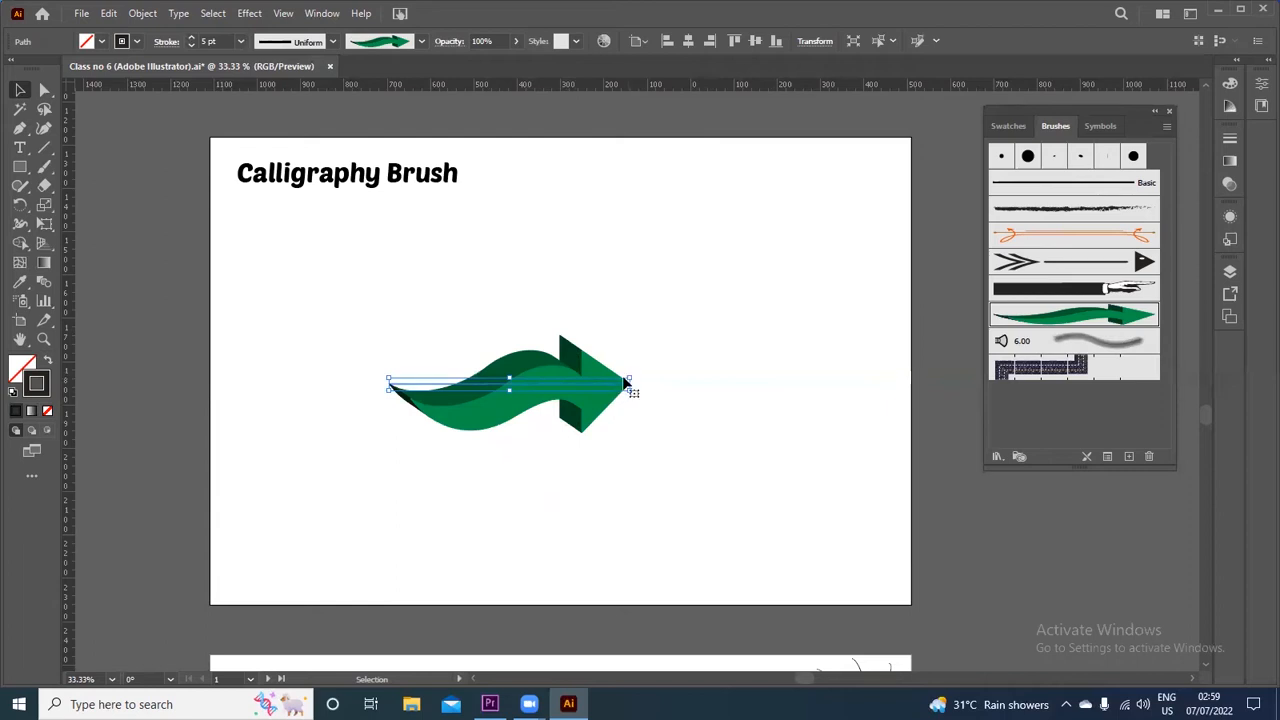
drag(627, 382, 936, 208)
drag(763, 380, 630, 388)
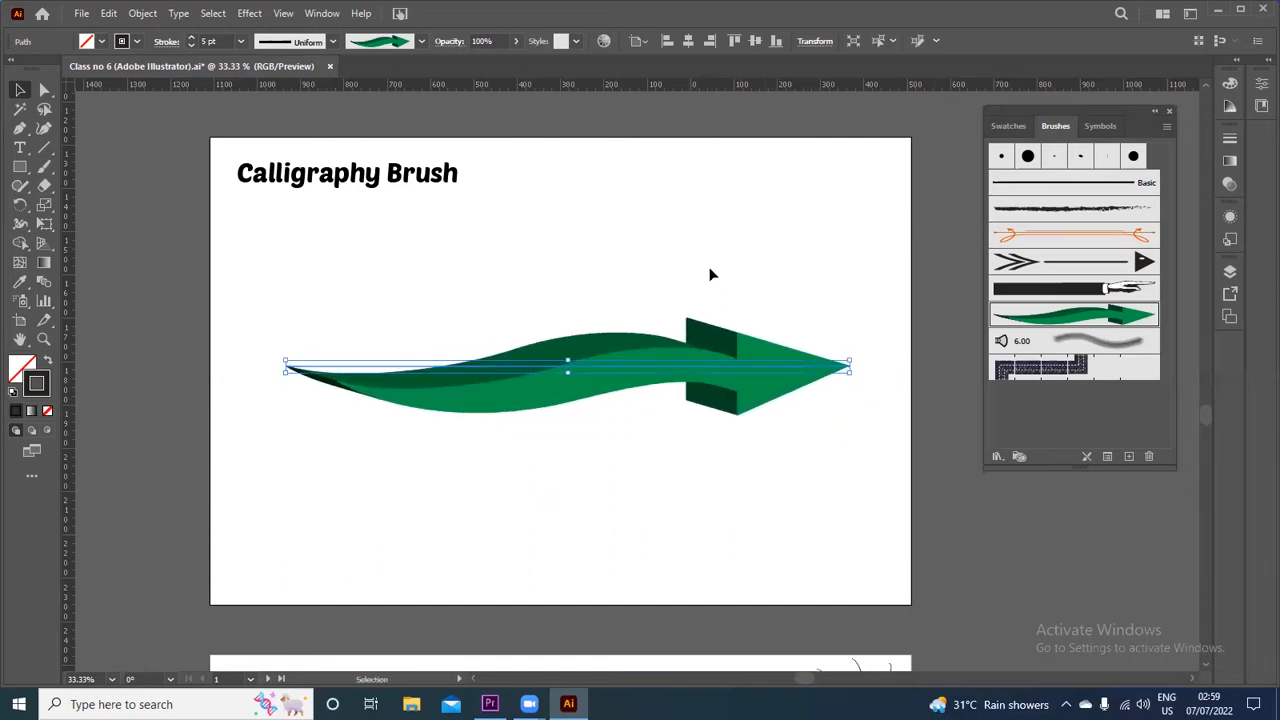
click(708, 272)
mouse_move(514, 302)
mouse_down()
mouse_move(646, 468)
mouse_move(805, 448)
mouse_up()
click(805, 471)
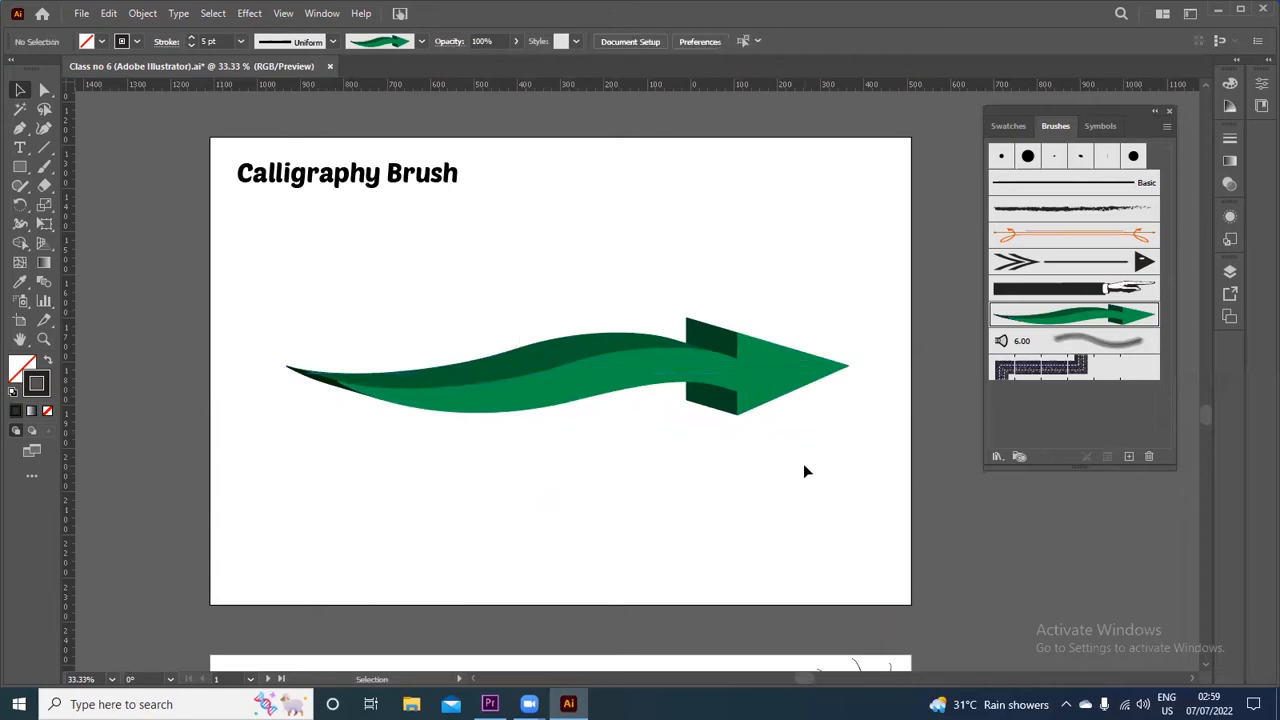
Squash the green arrow horizontally into a very short stroke
click(707, 392)
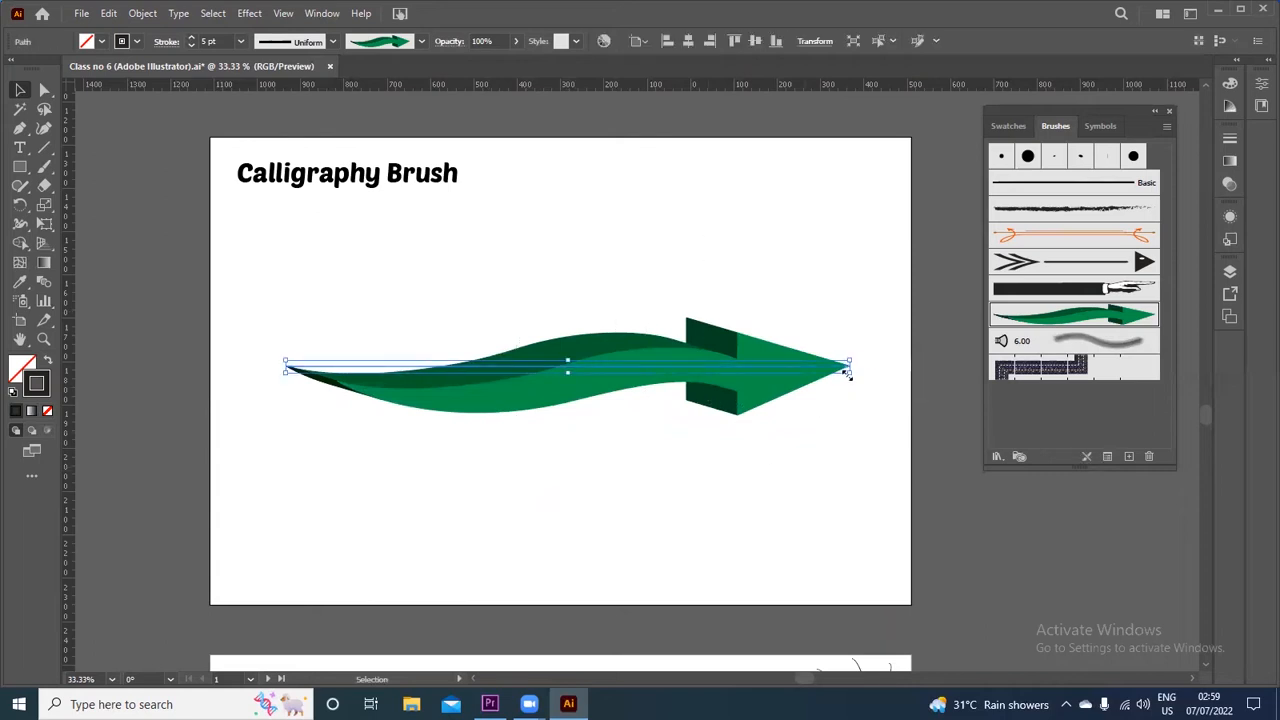
drag(848, 372, 352, 414)
click(476, 394)
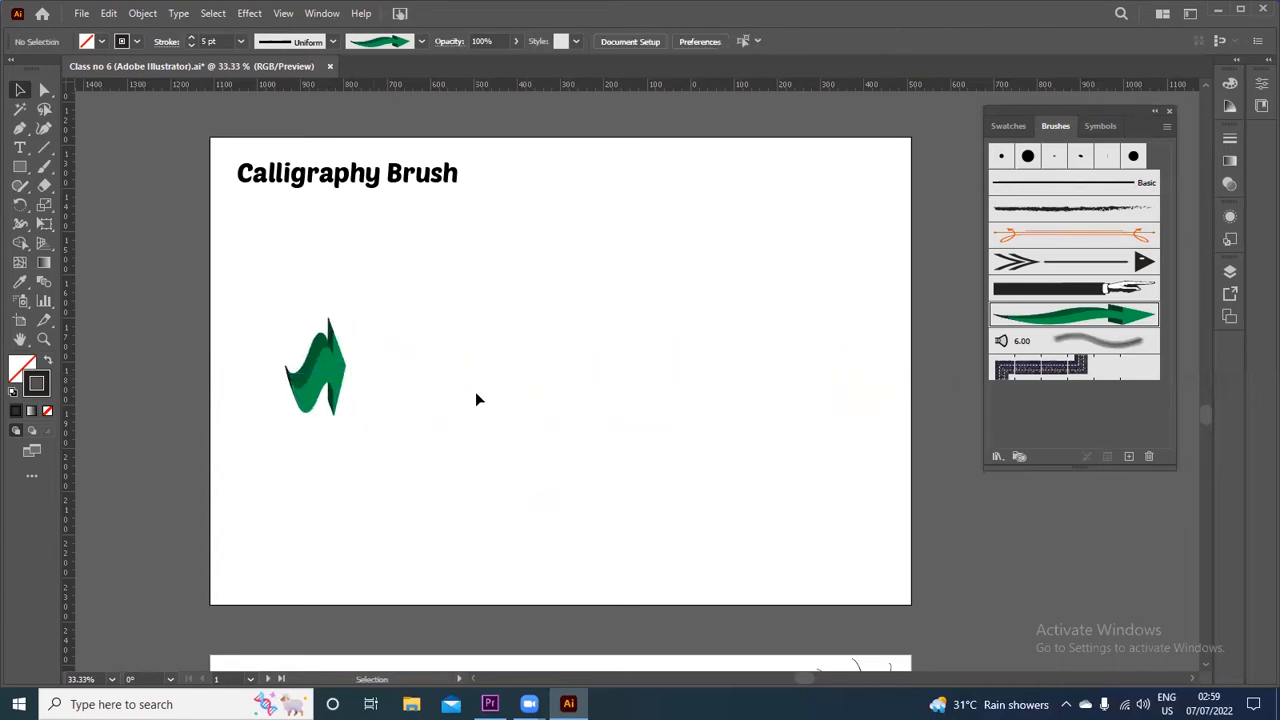
Undo the squashing, stretching and centering of the green arrow
drag(280, 295, 388, 380)
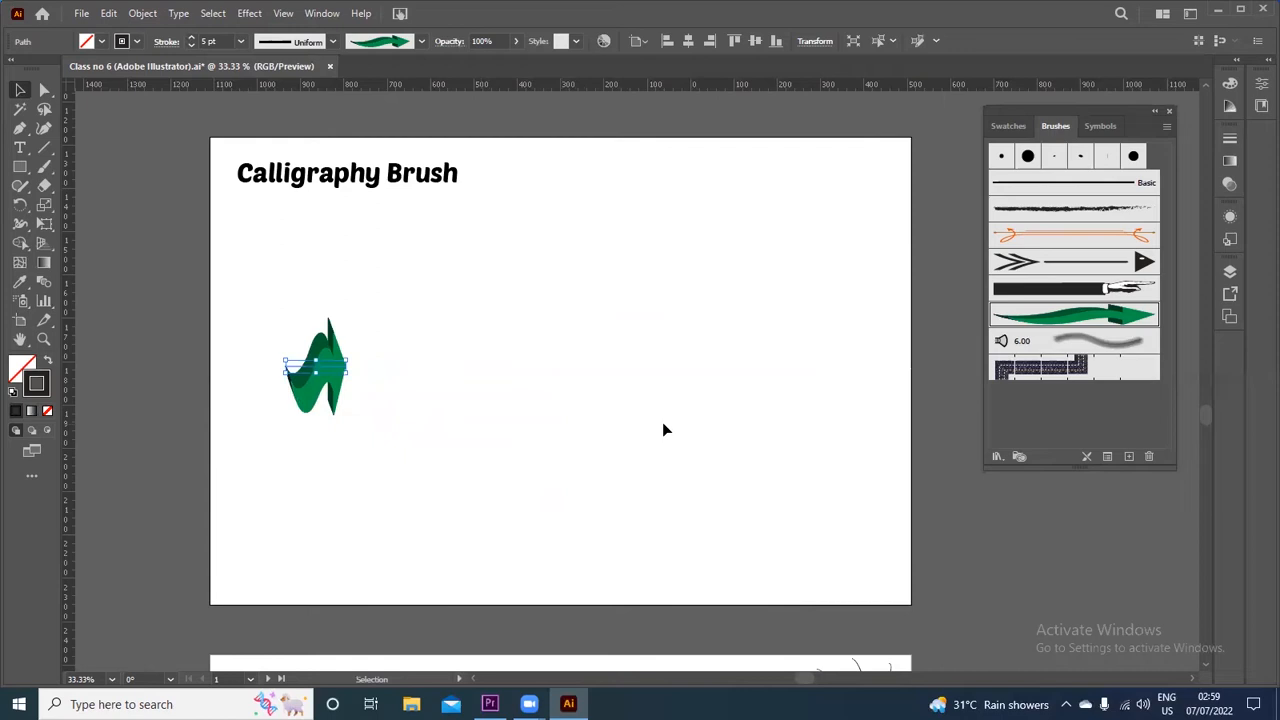
key(ctrl+z)
key(ctrl+z)
key(ctrl+z)
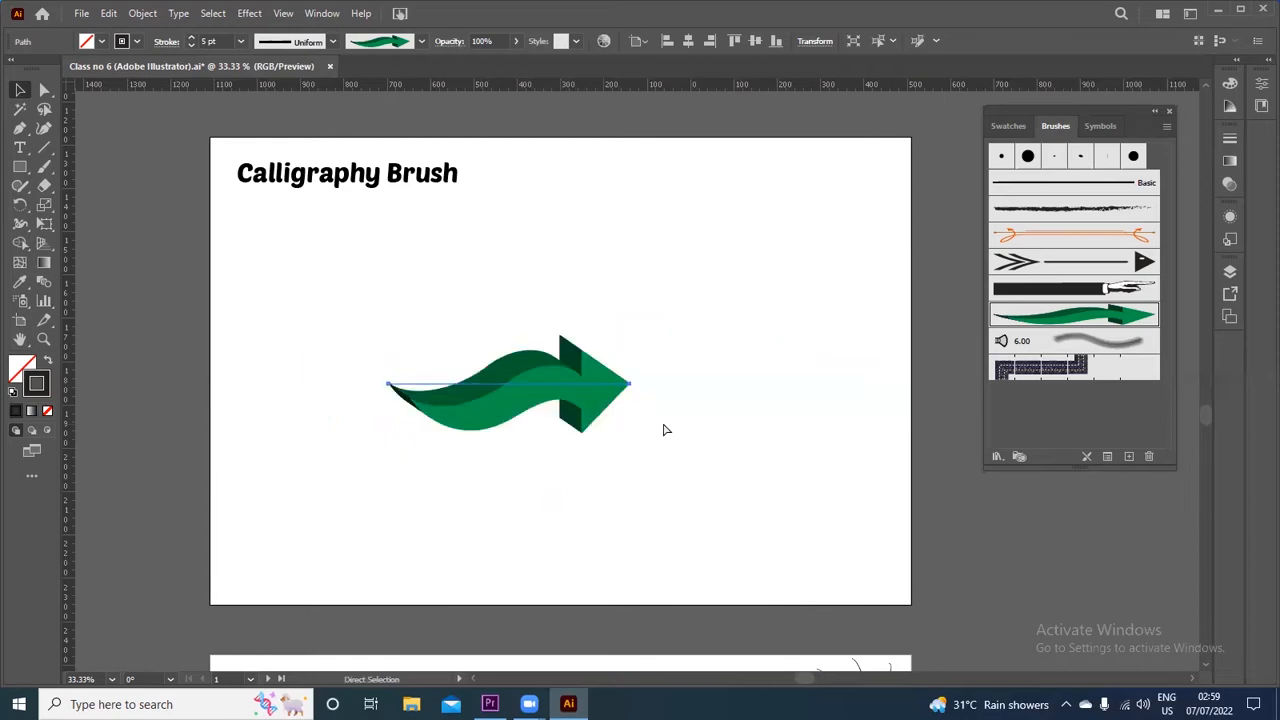
Move the green arrow slightly up and to the right, expand its appearance, and select the expanded artwork
click(647, 428)
mouse_move(488, 396)
mouse_down()
mouse_move(648, 565)
mouse_move(500, 352)
mouse_move(532, 364)
mouse_up()
click(142, 13)
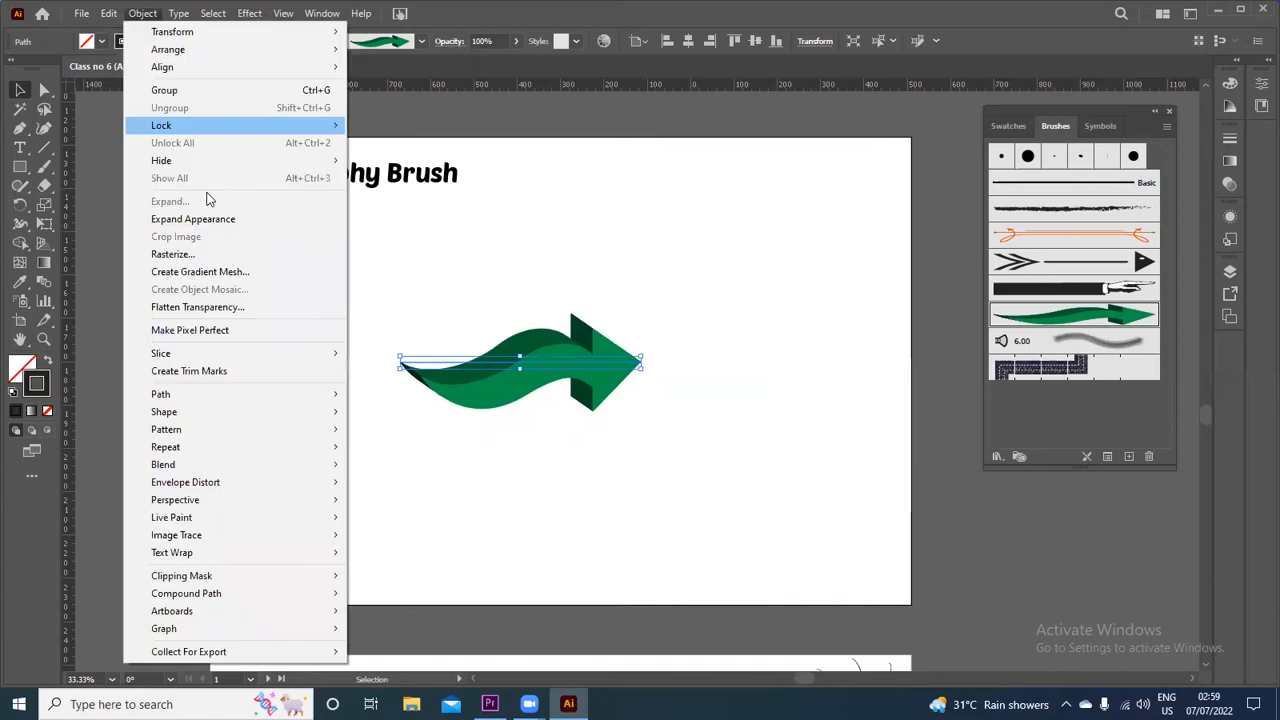
click(238, 221)
click(806, 434)
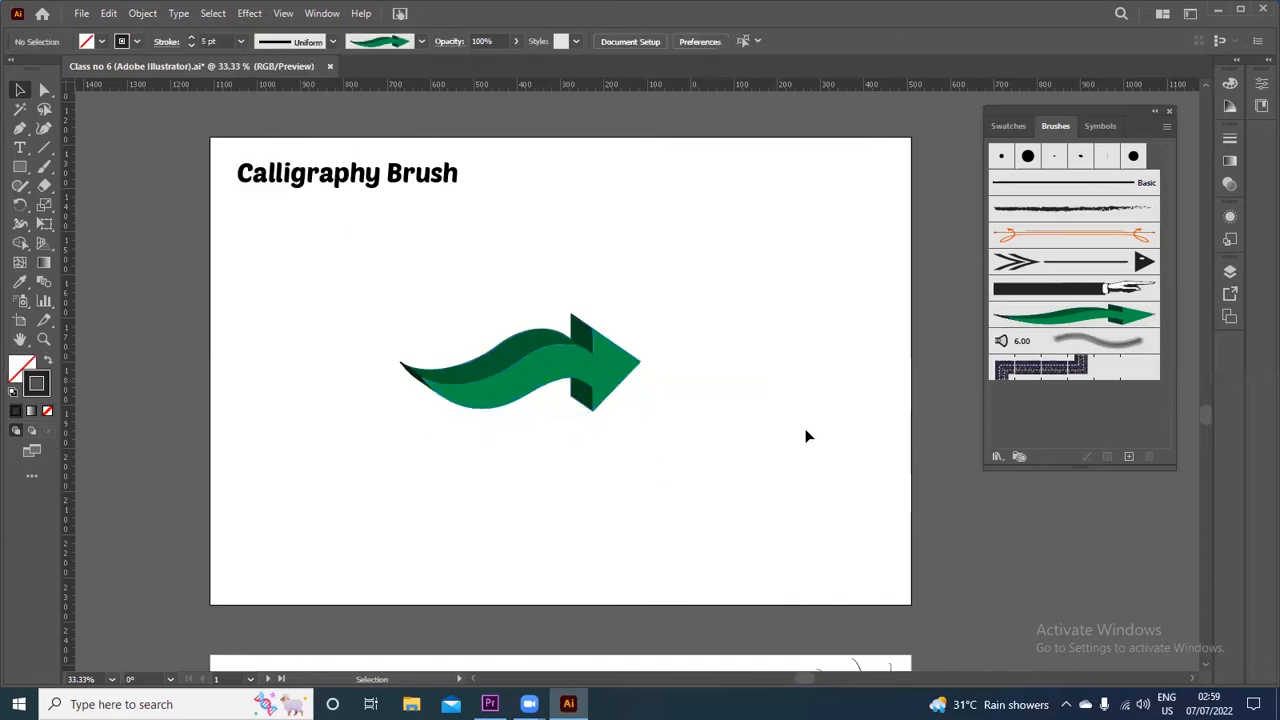
drag(447, 310, 641, 452)
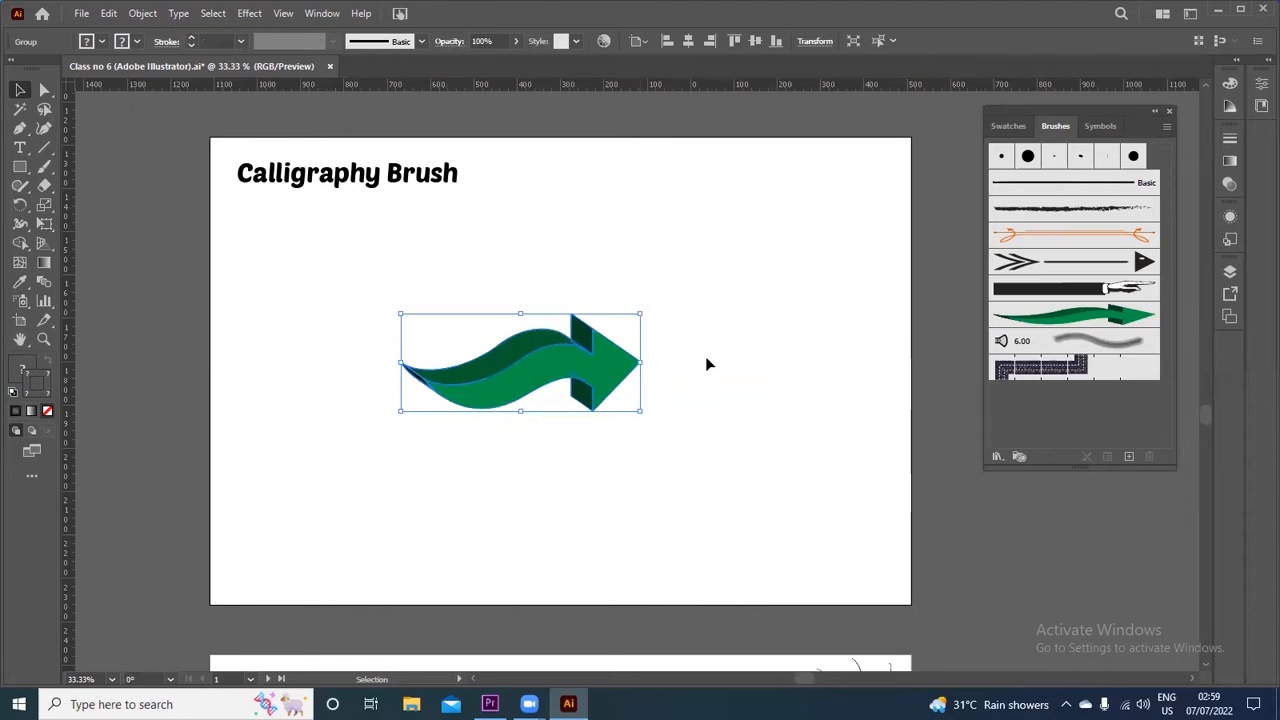
Enlarge the expanded green arrow to about twice its size and center it on the artboard
drag(639, 314, 869, 222)
click(568, 372)
click(445, 396)
drag(707, 328, 621, 370)
click(729, 537)
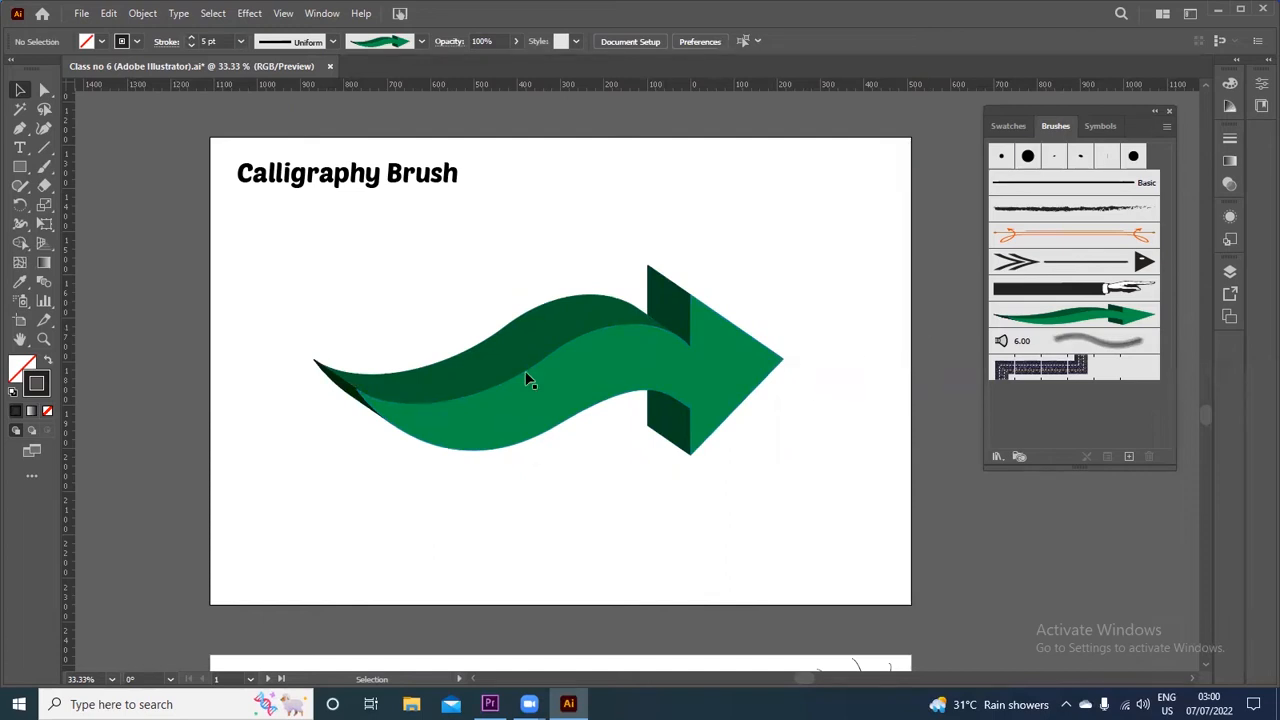
Delete the green arrow and open the Borders_Decorative brush library, enlarged to show more of its brushes
click(712, 420)
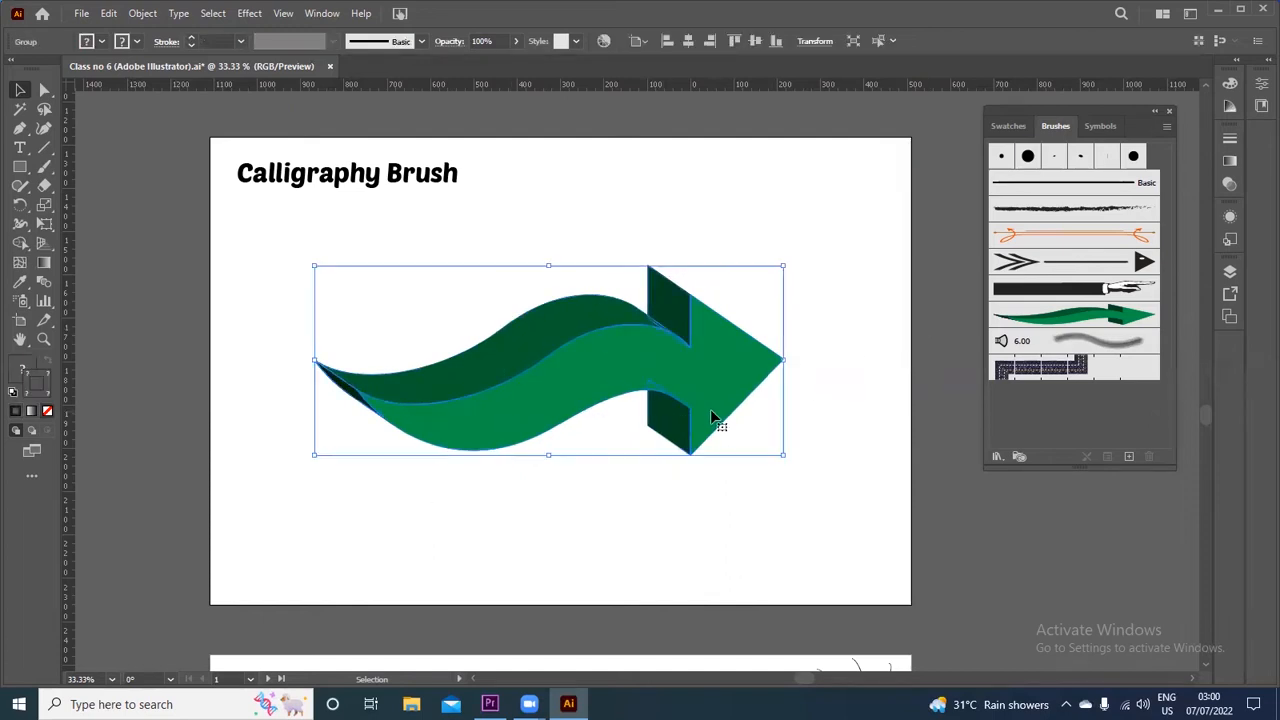
key(Delete)
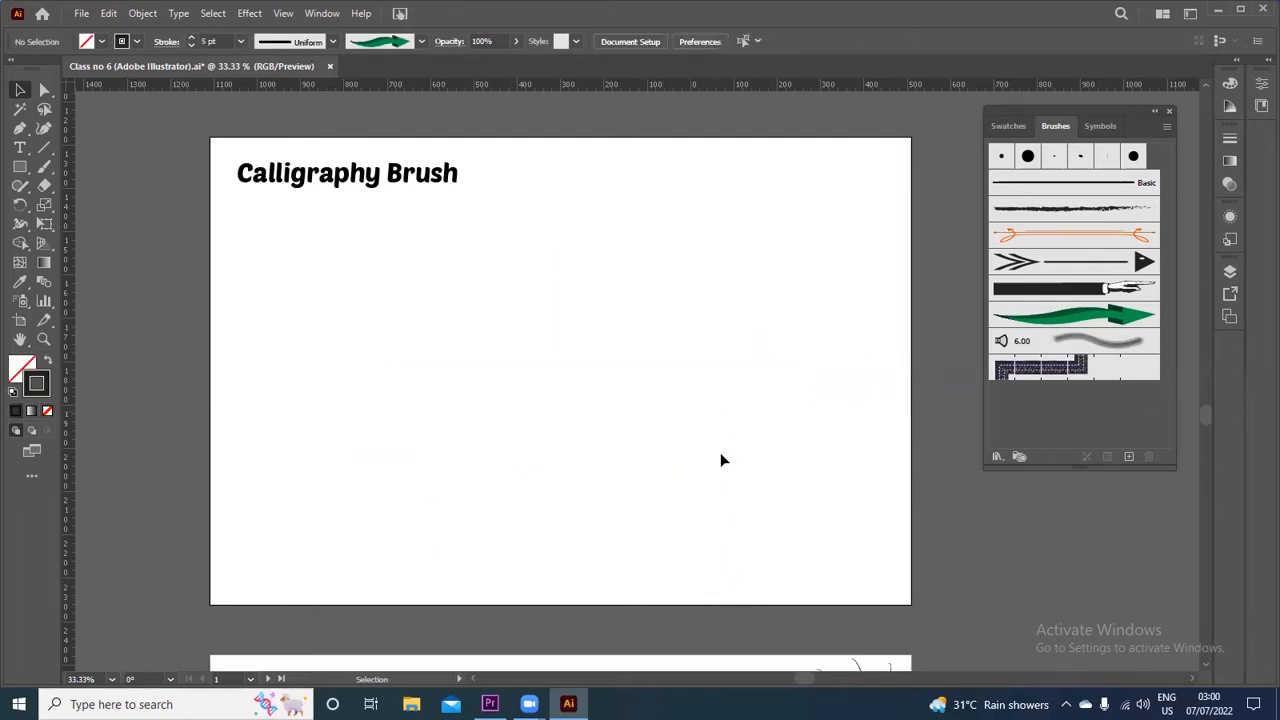
click(996, 458)
mouse_move(1046, 537)
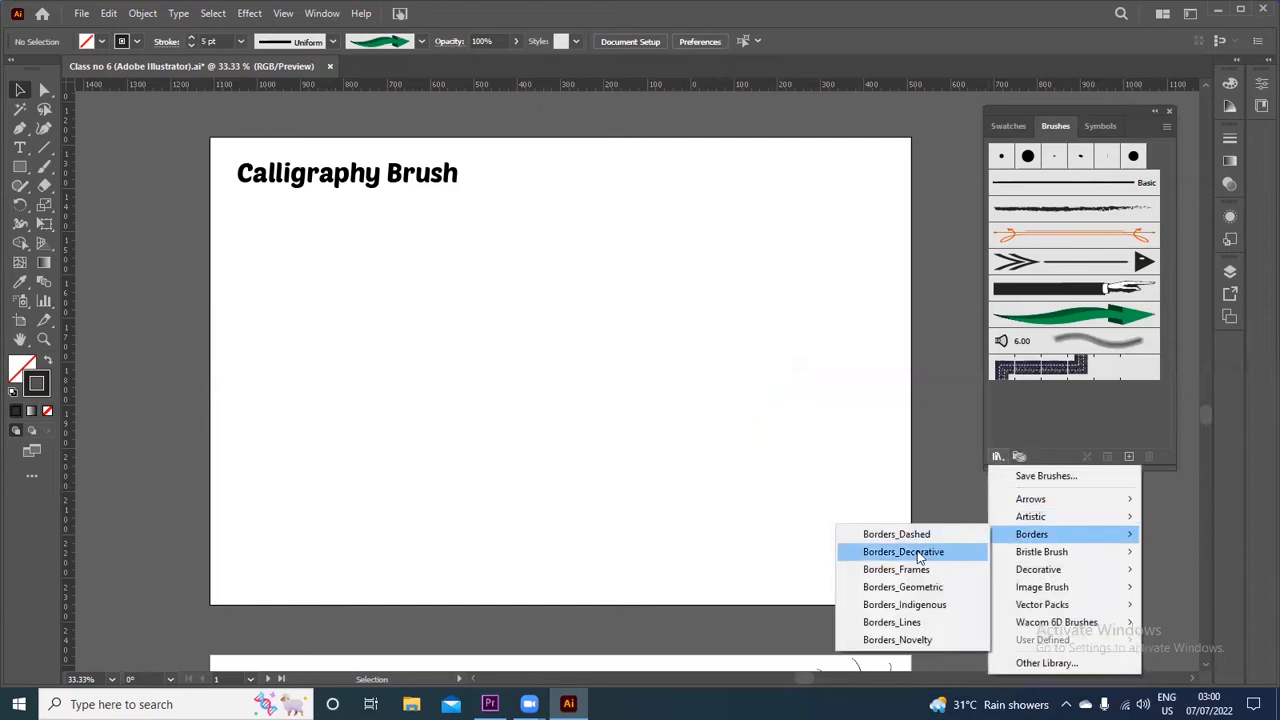
click(938, 557)
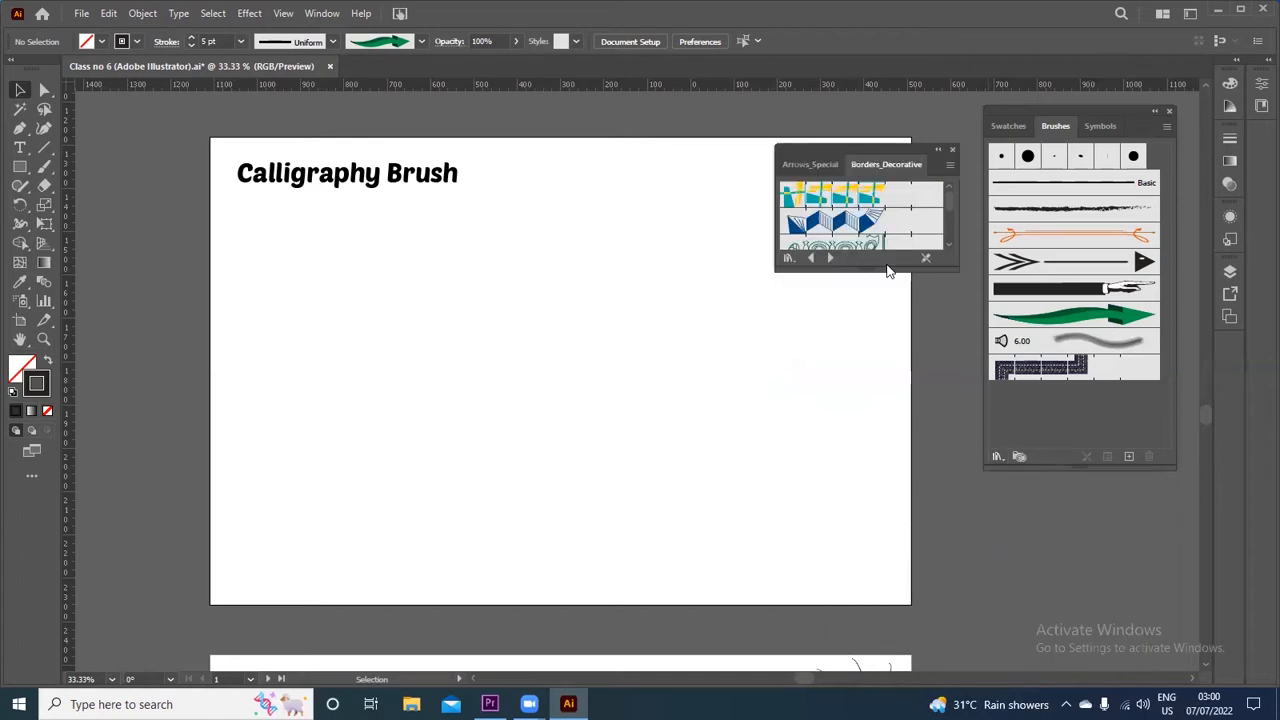
drag(884, 265, 880, 497)
drag(884, 156, 934, 146)
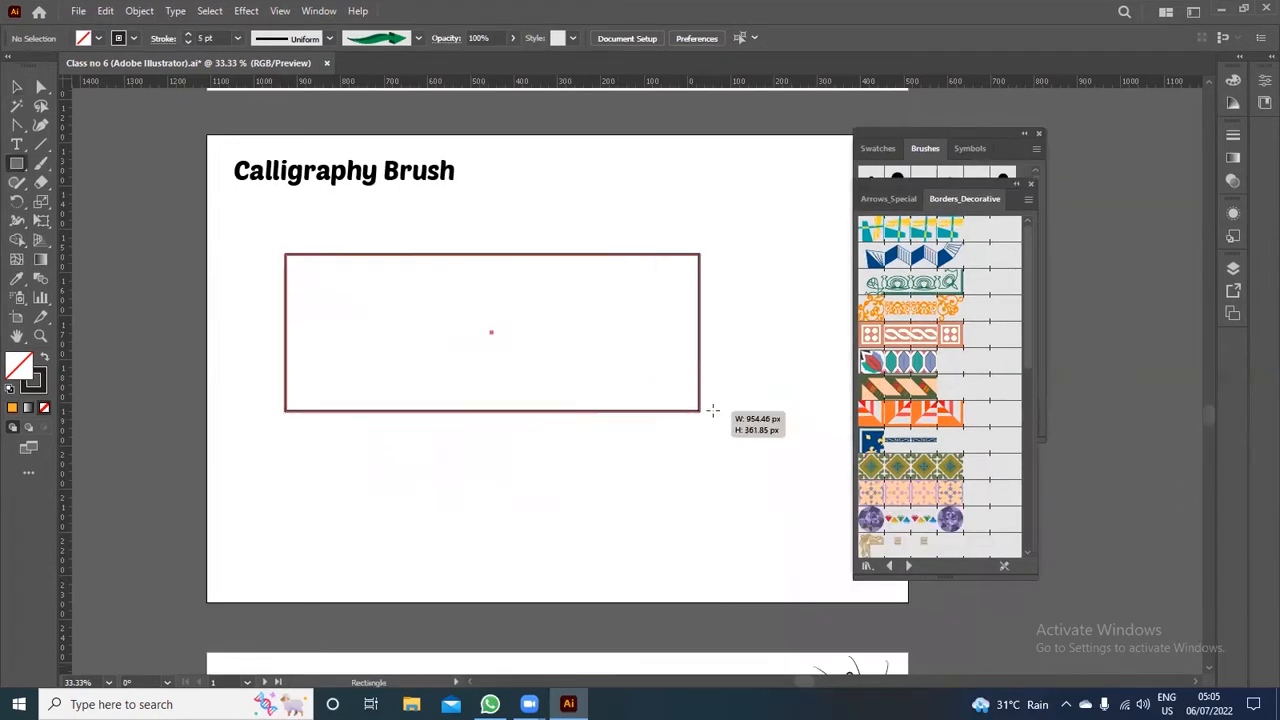
Draw a large unfilled rectangle with a plain black outline below the Calligraphy Brush title and shift it slightly up and to the left
drag(711, 411, 780, 527)
click(21, 87)
drag(448, 255, 428, 245)
click(128, 313)
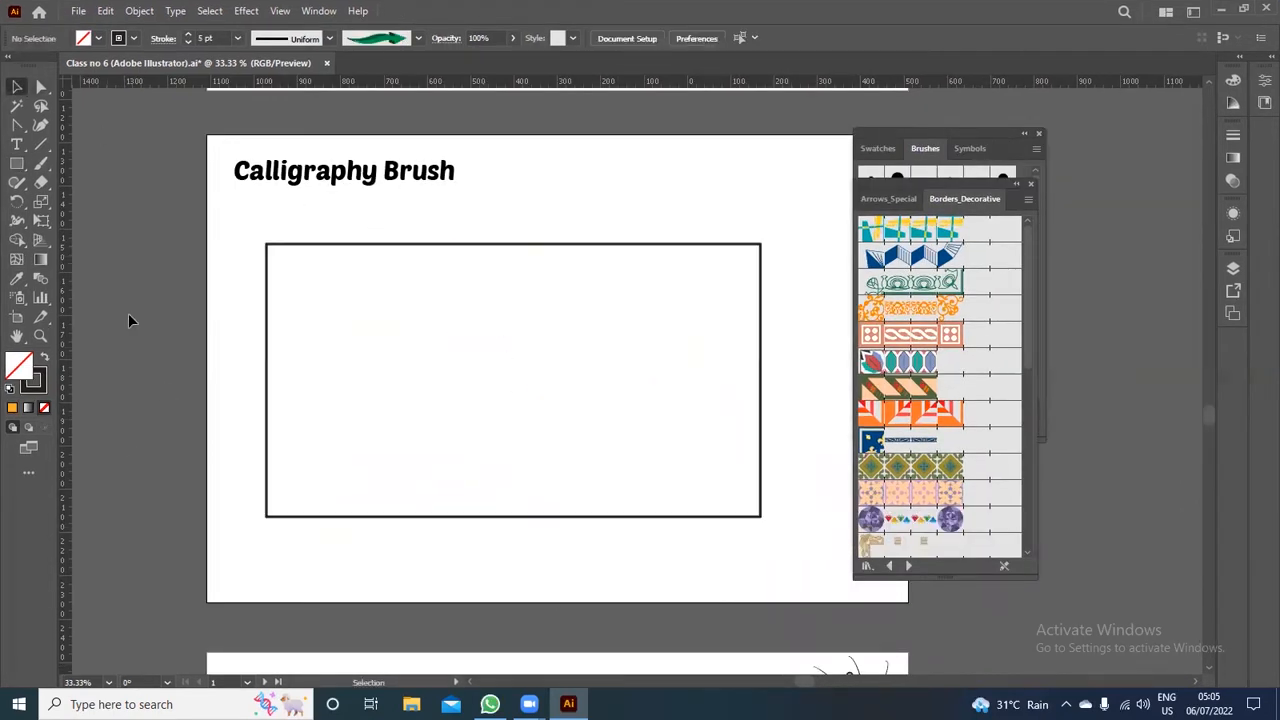
Apply the yellow-and-teal decorative border brush to the rectangle and set its stroke weight to 5 pt
click(314, 318)
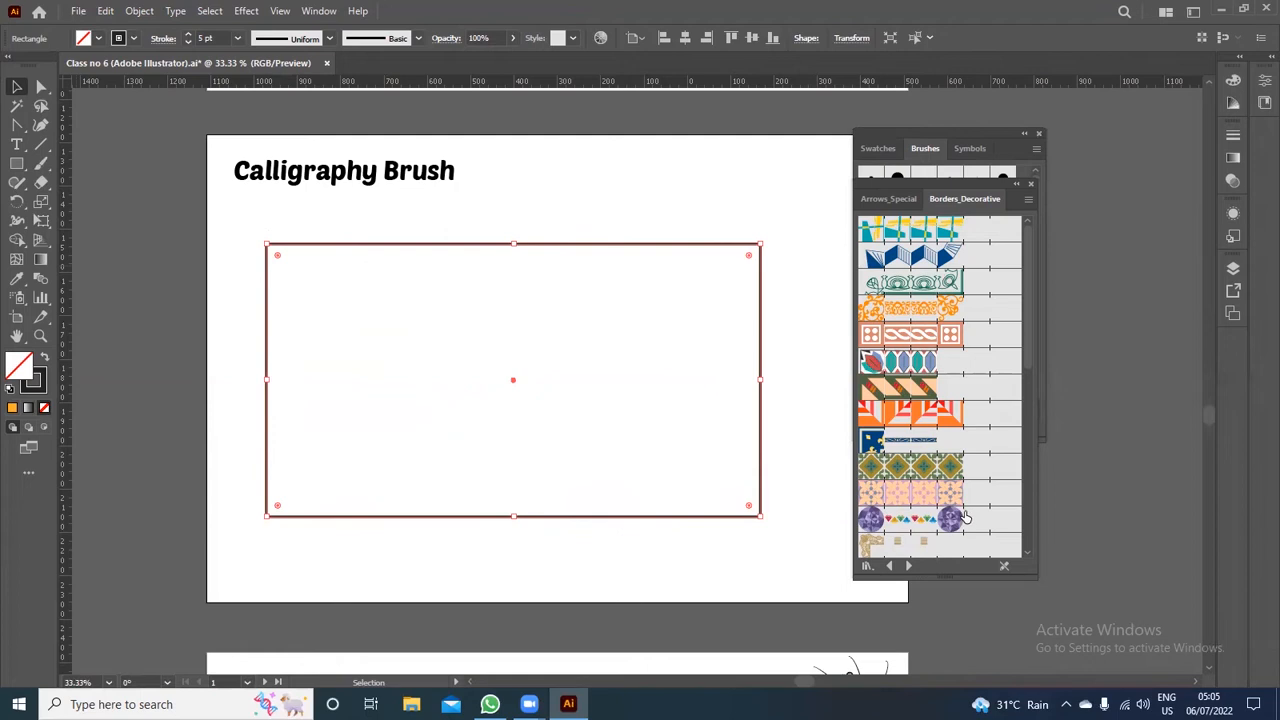
click(921, 229)
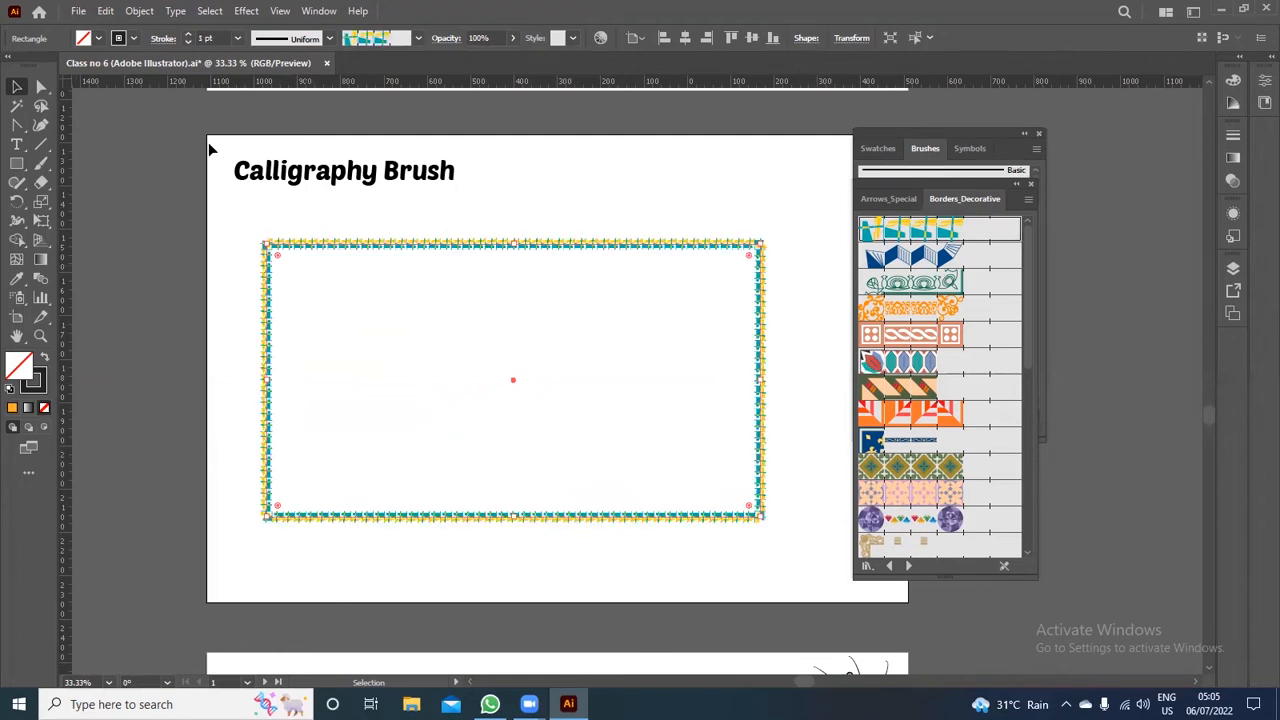
click(190, 38)
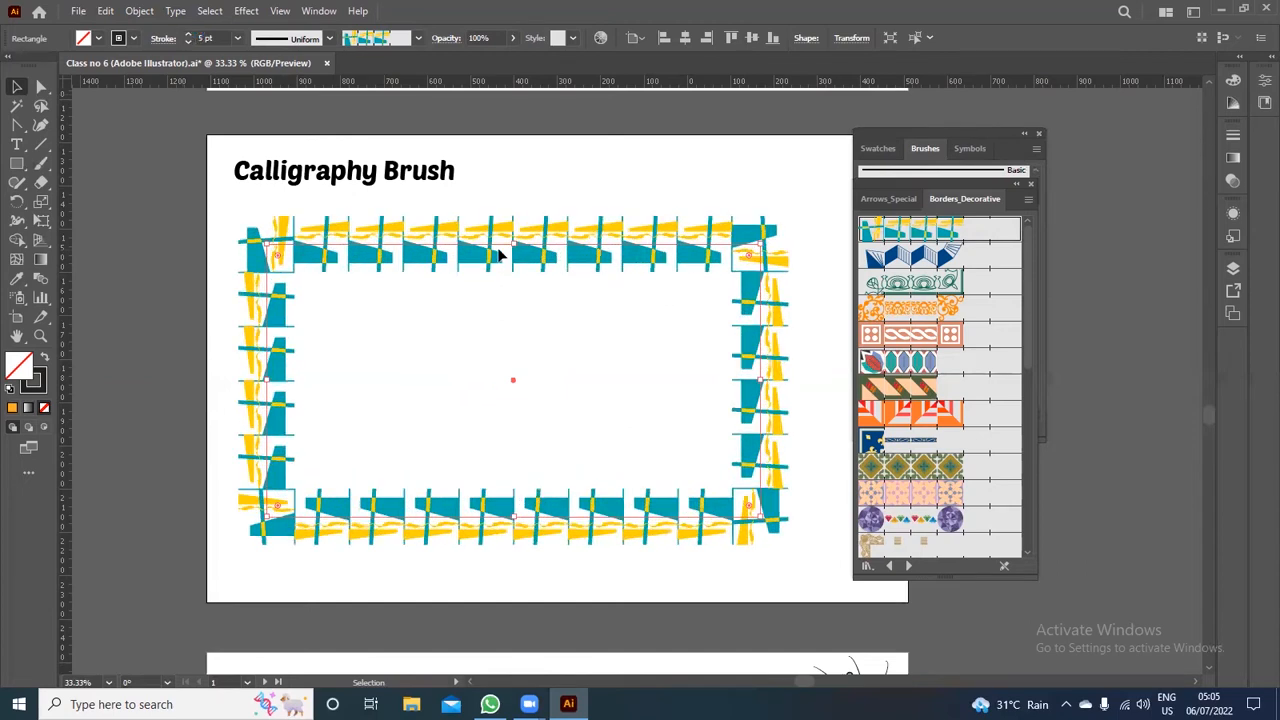
Try the blue zigzag, green Avant Garde, orange scroll, Celtic and multicolored leaf border brushes on the rectangle
click(945, 260)
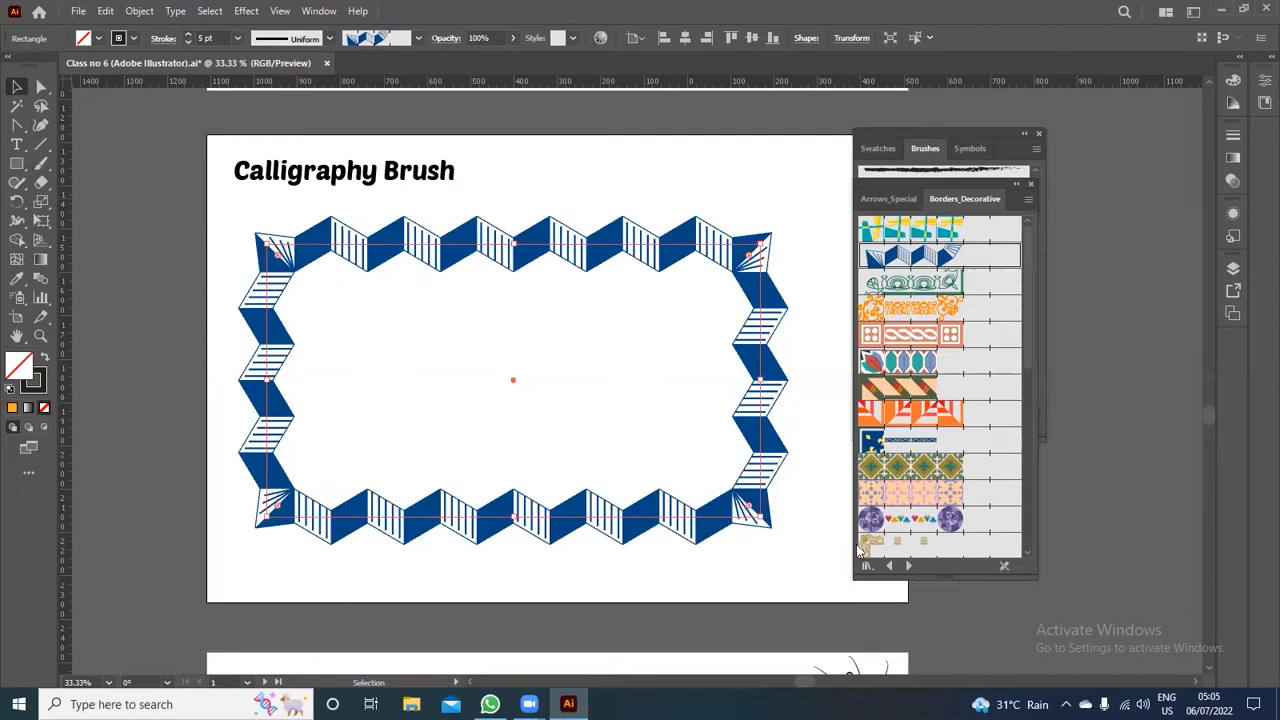
scroll(916, 470, down, 2)
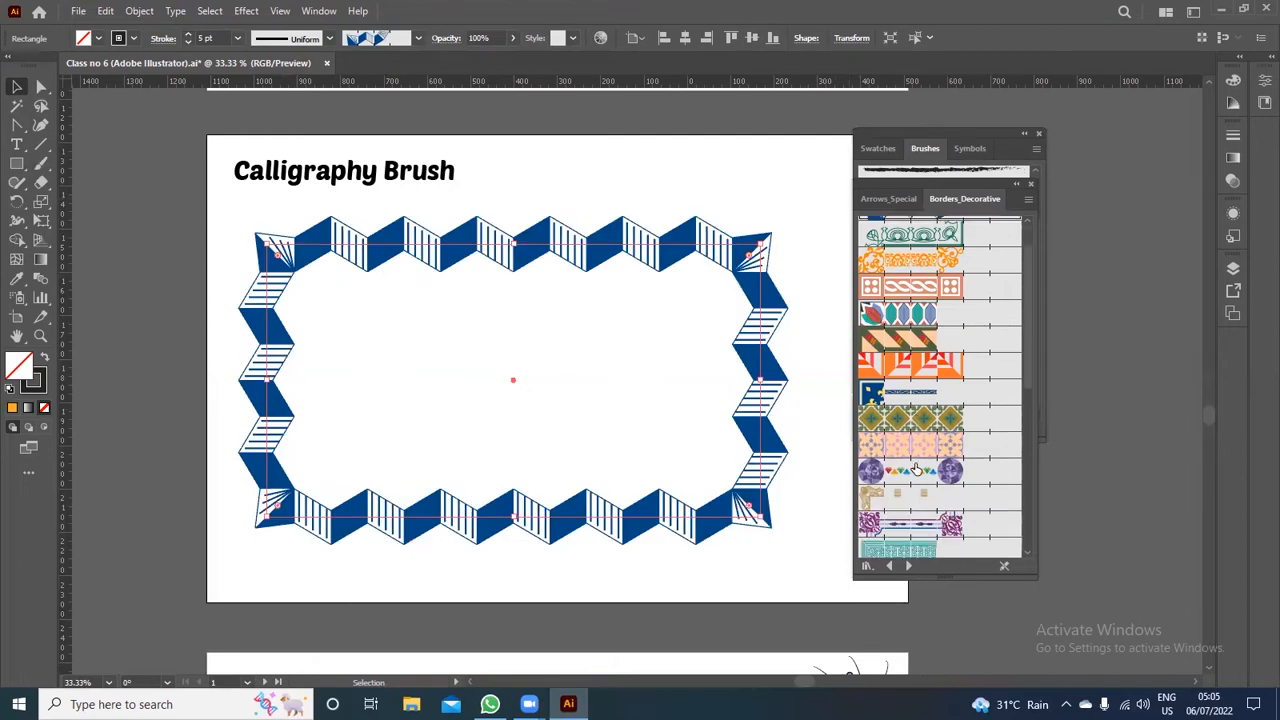
scroll(933, 280, up, 2)
click(940, 283)
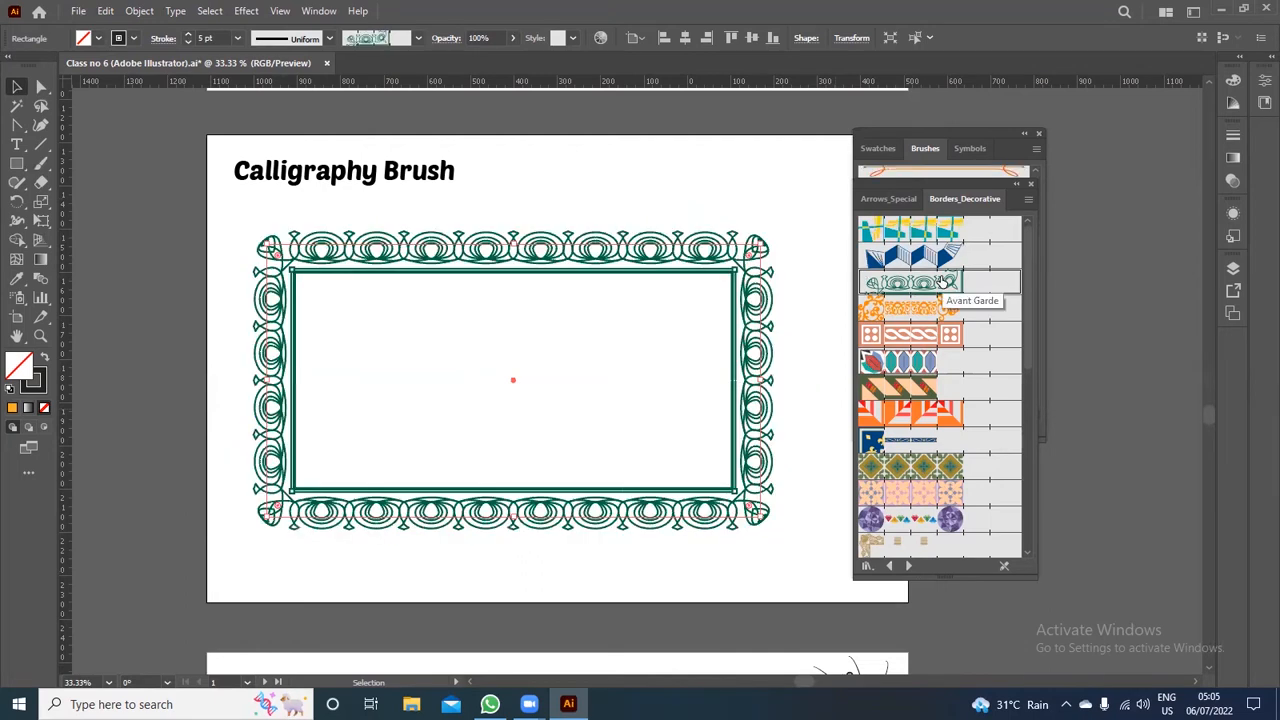
click(882, 310)
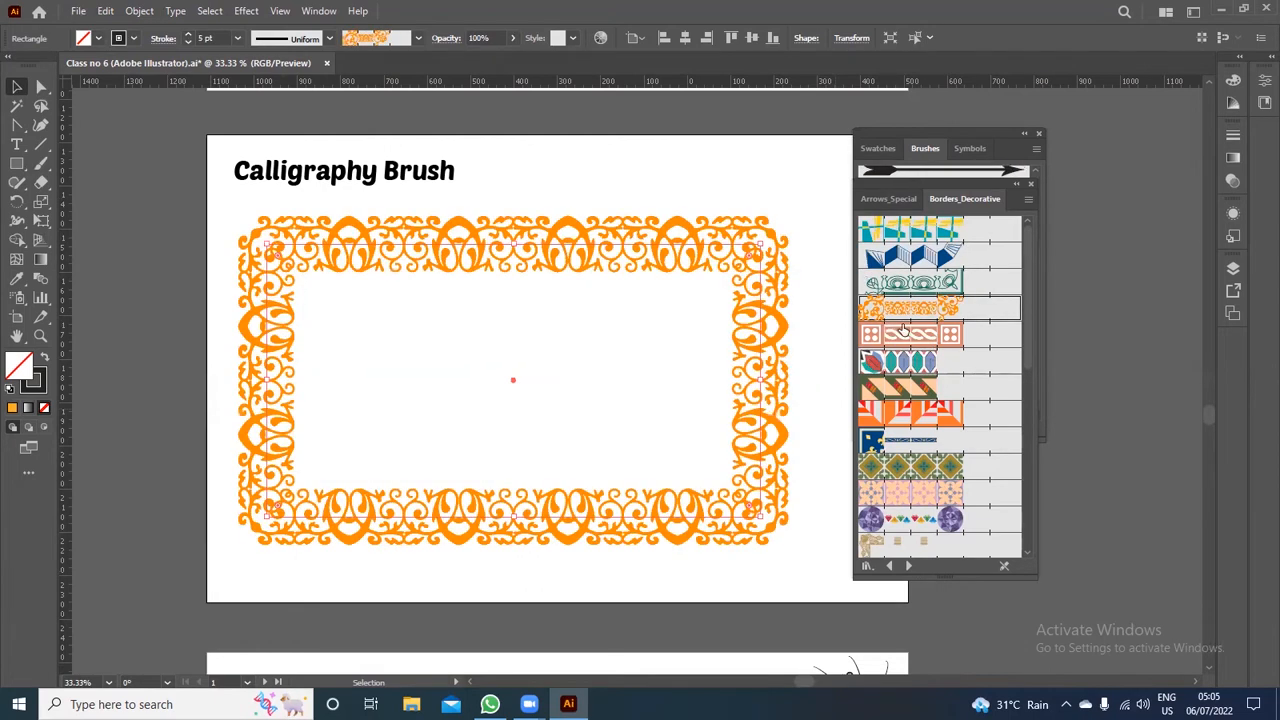
click(912, 334)
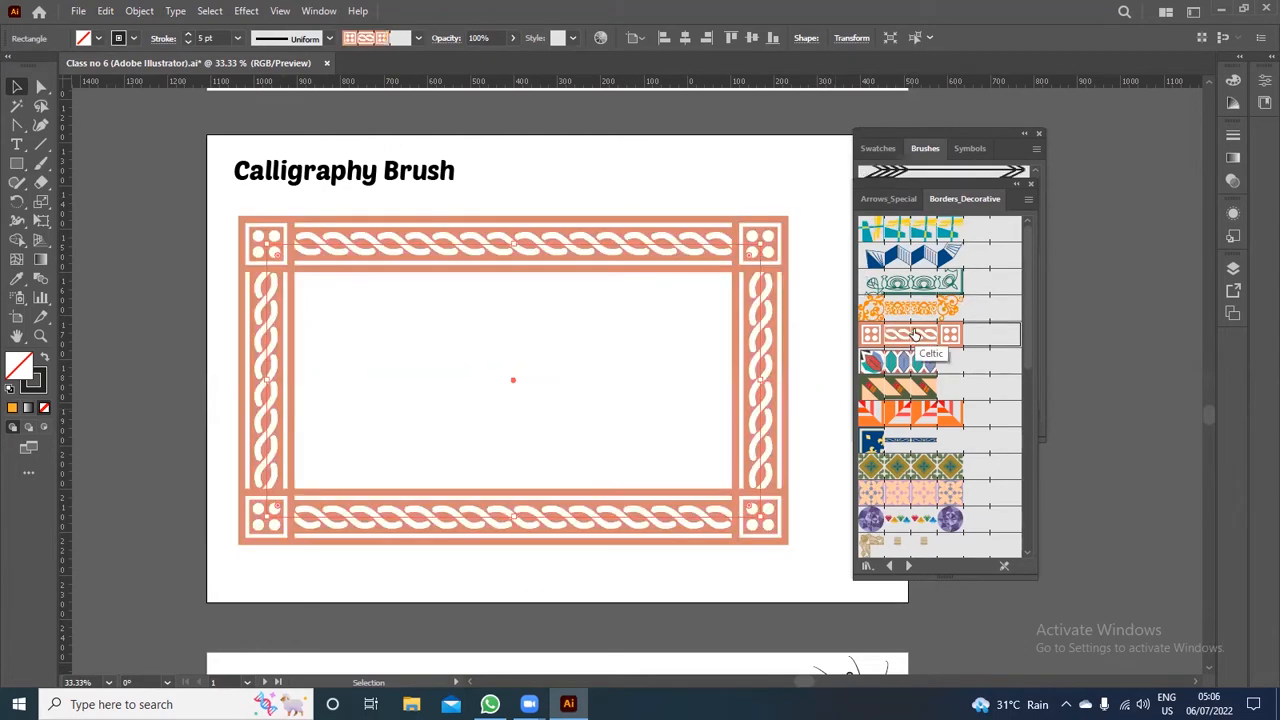
click(894, 358)
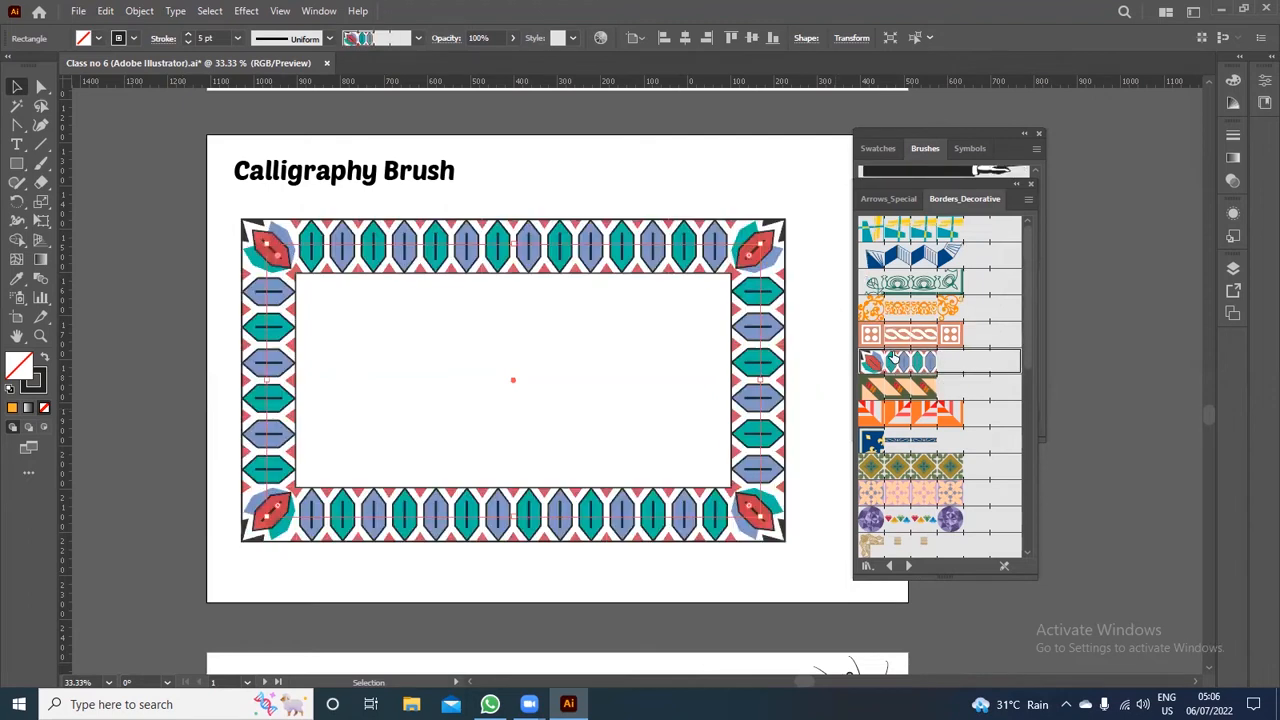
Apply the purple-and-blue border brush with ornate corners to the rectangle, browse the remaining decorative borders and close the library
scroll(930, 492, down, 3)
click(950, 480)
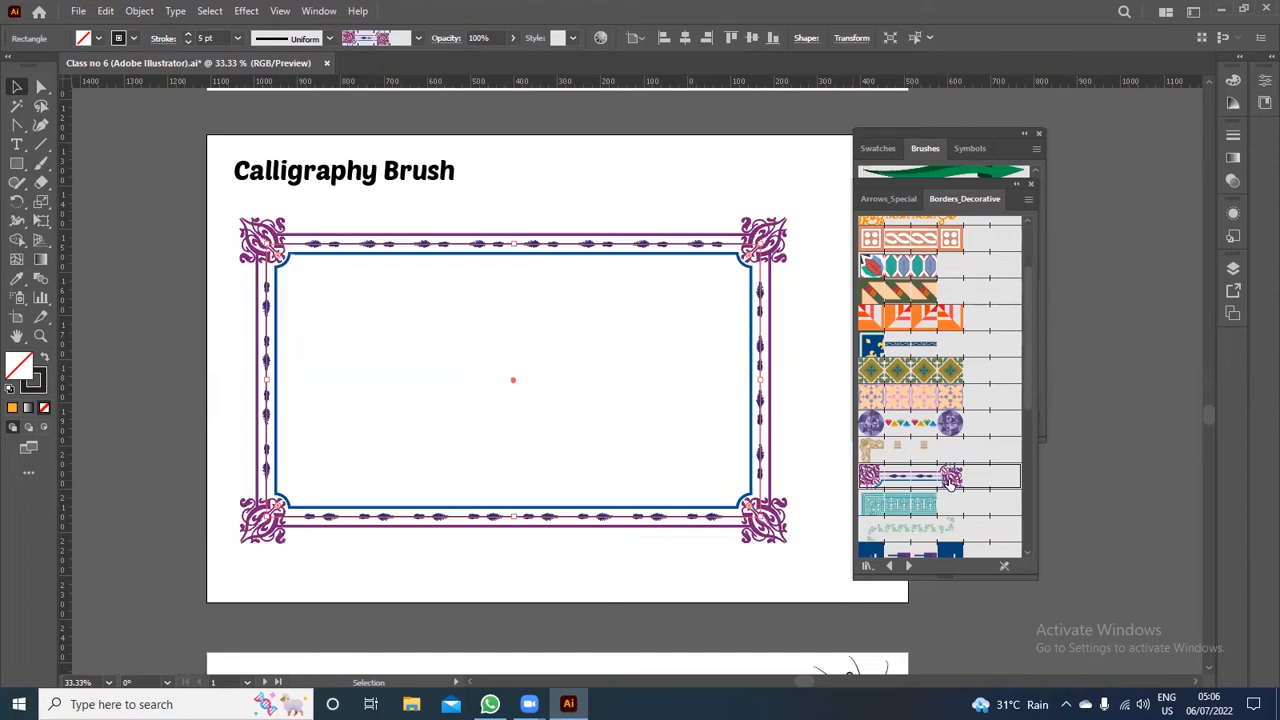
scroll(951, 527, down, 6)
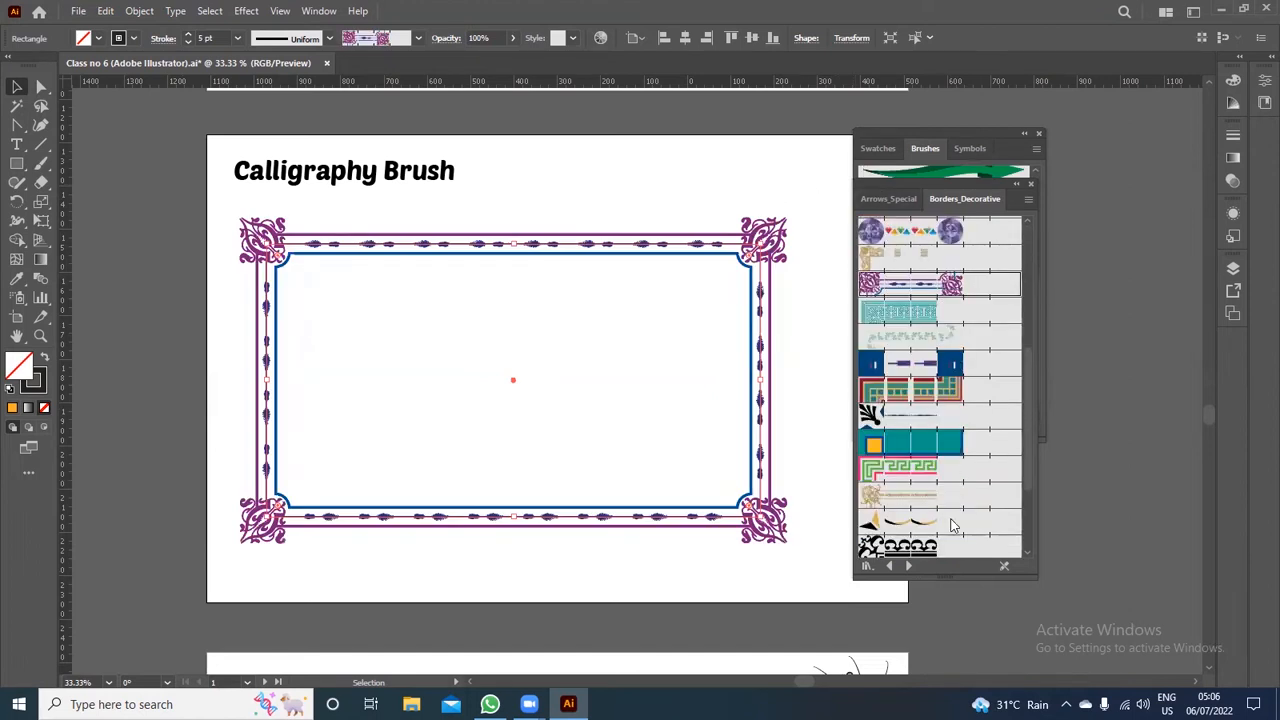
scroll(951, 515, down, 2)
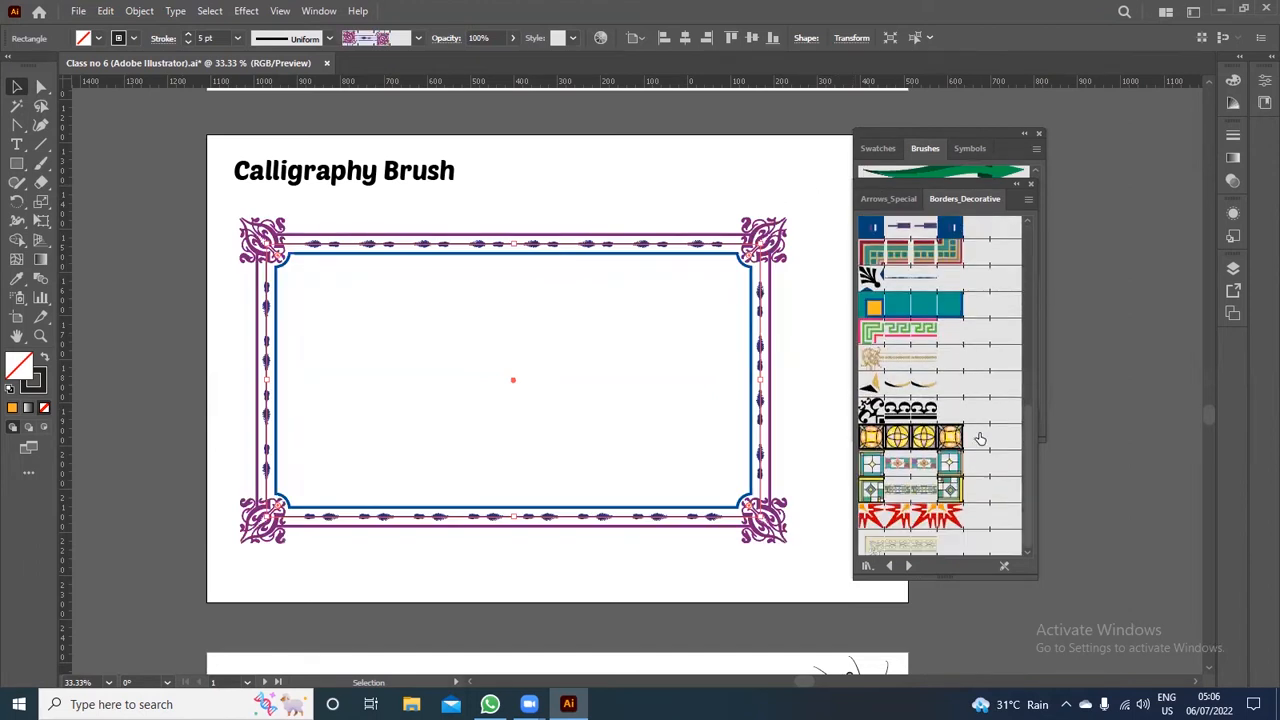
click(1029, 184)
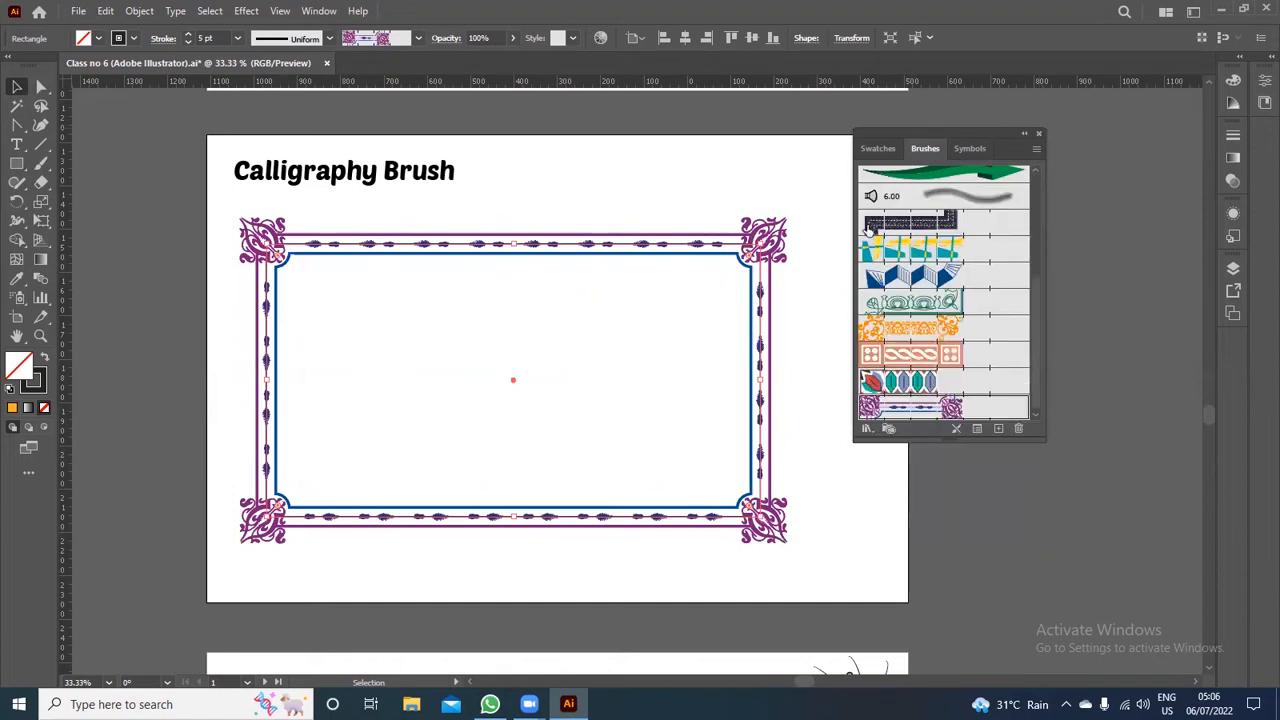
click(718, 170)
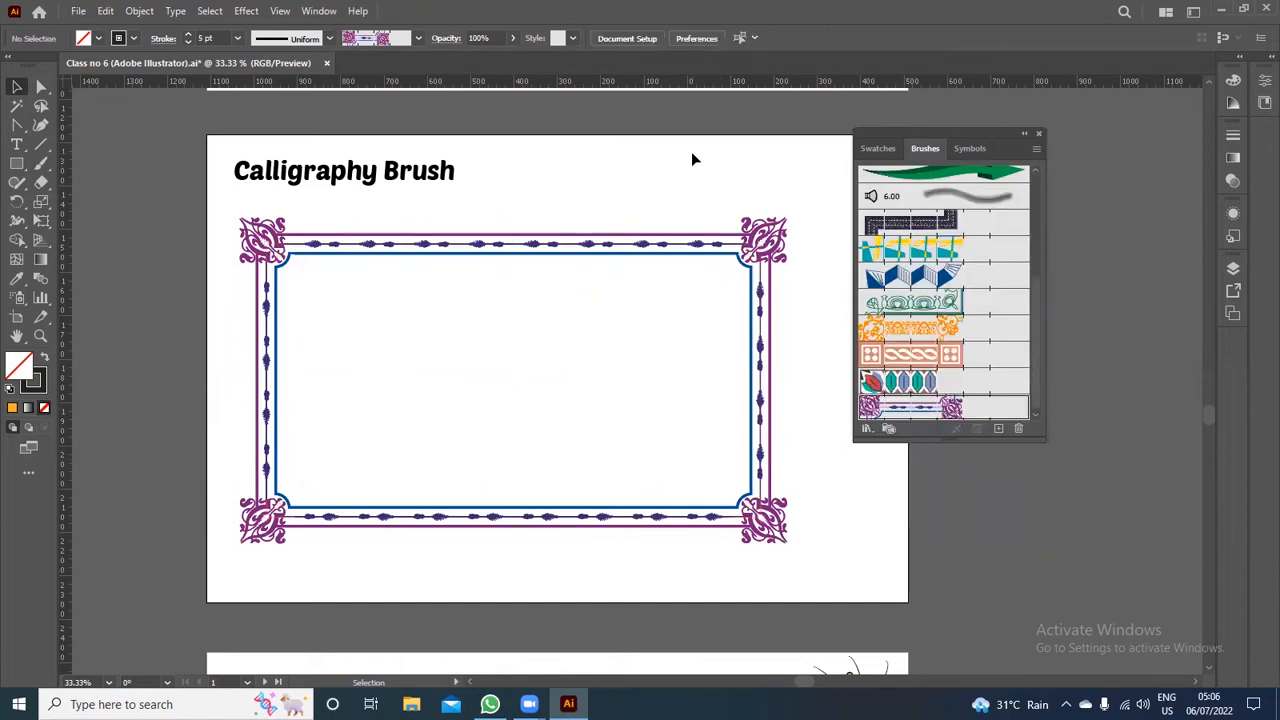
Select the bordered rectangle and open the Borders_Frames brush library, enlarged to show all its brushes
click(660, 298)
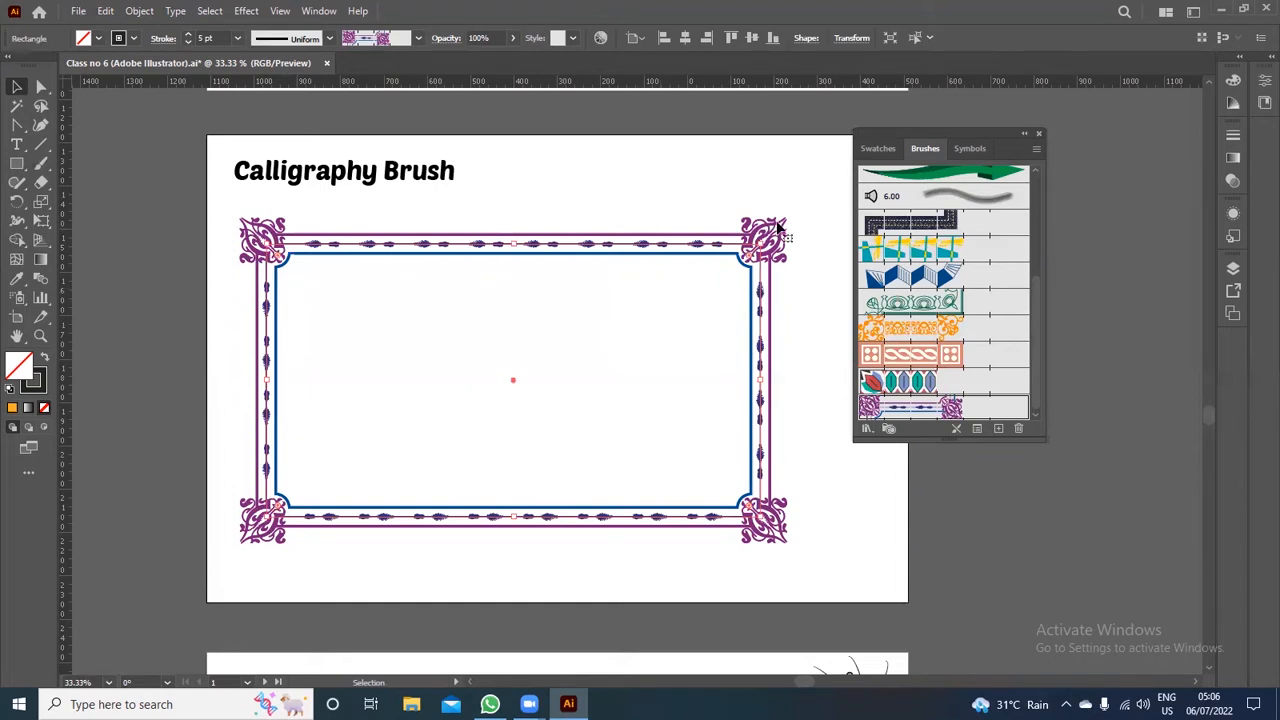
click(866, 432)
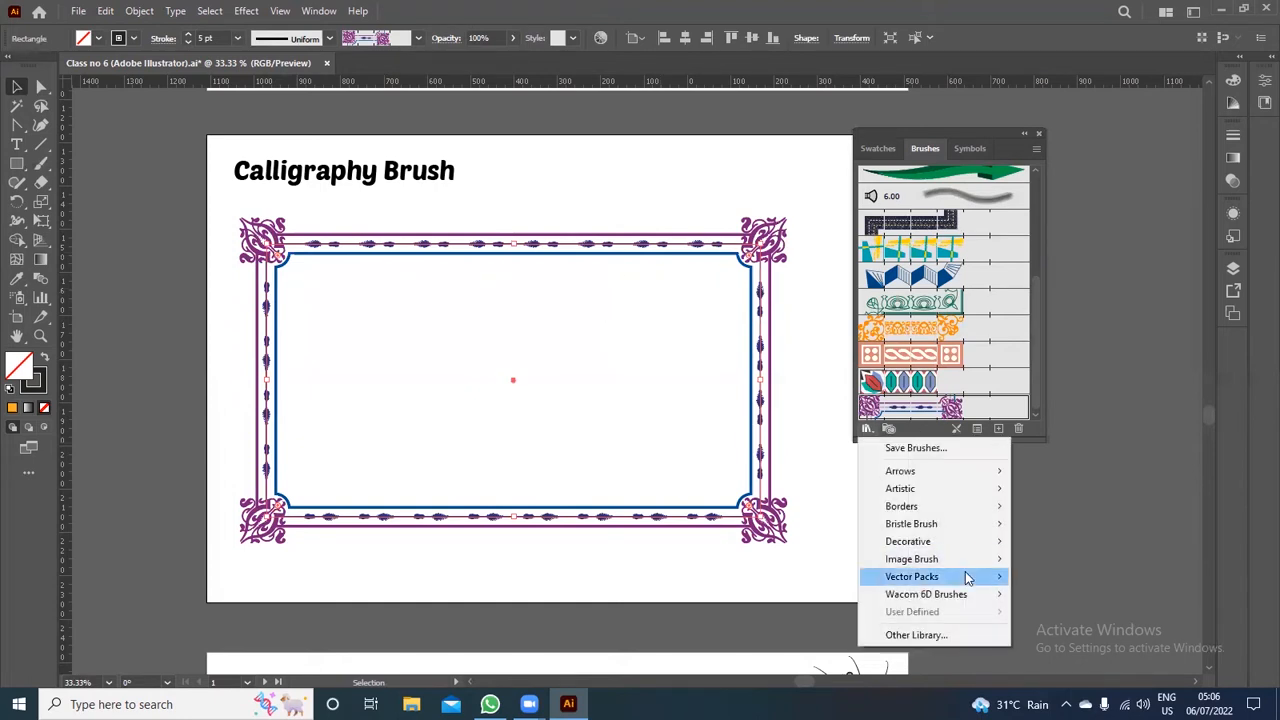
mouse_move(965, 510)
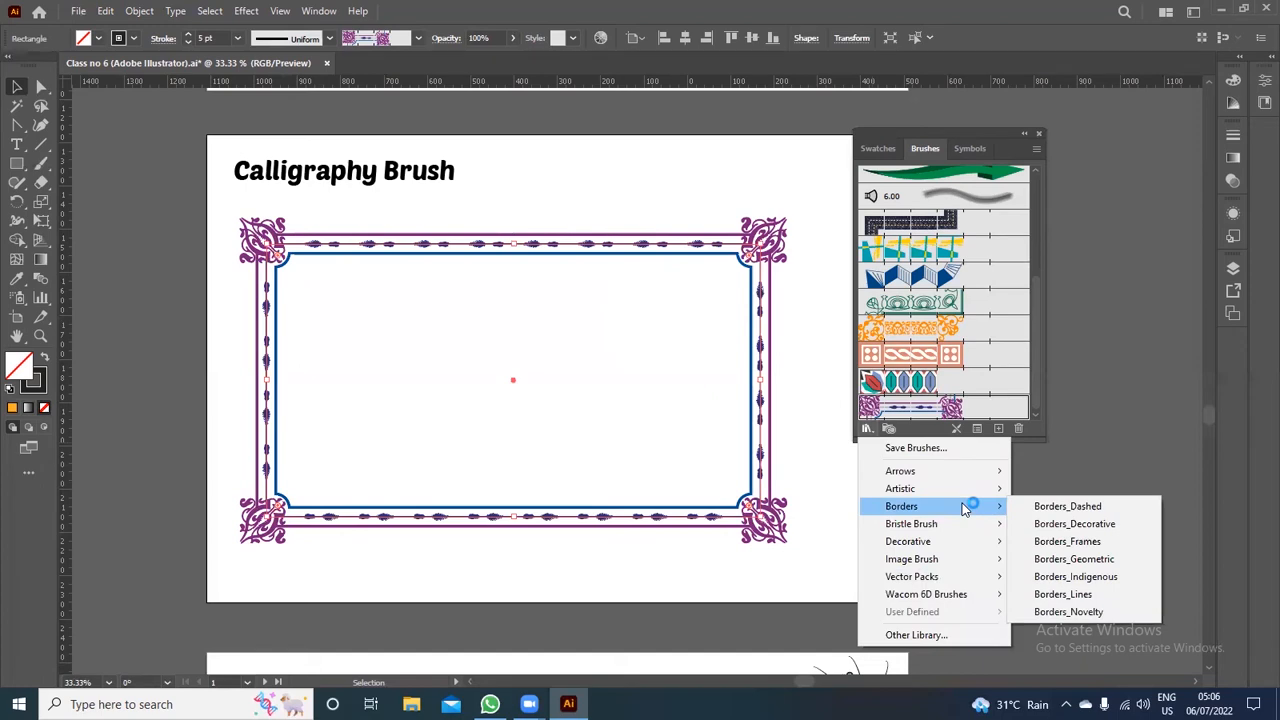
click(1090, 546)
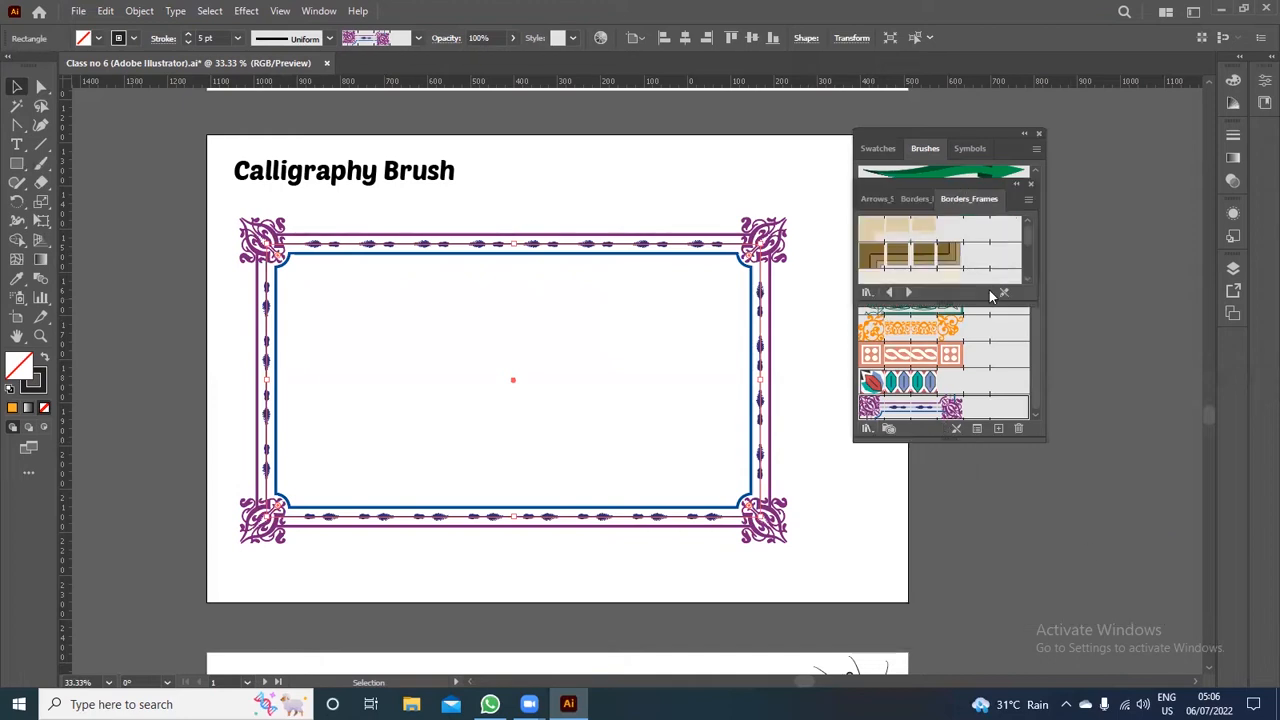
drag(928, 302, 922, 510)
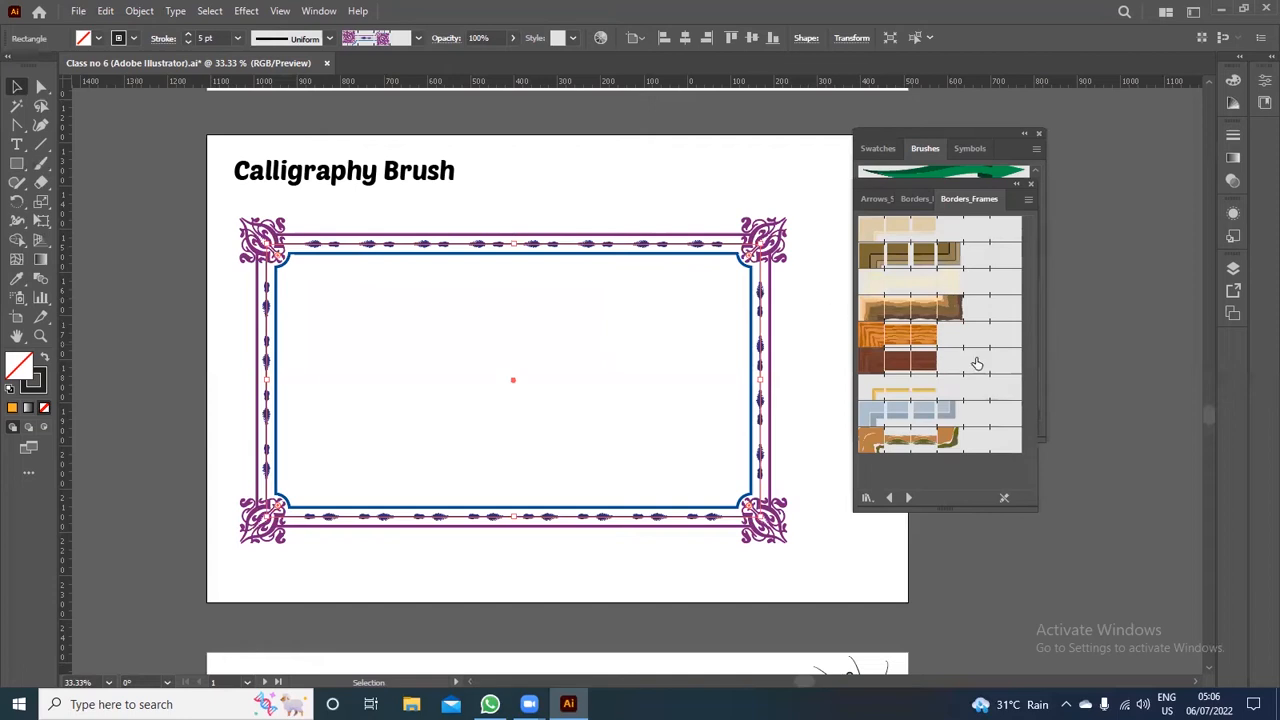
Try the orange wood, dark red wood, blue-gray and brown frame brushes on the rectangle
click(876, 328)
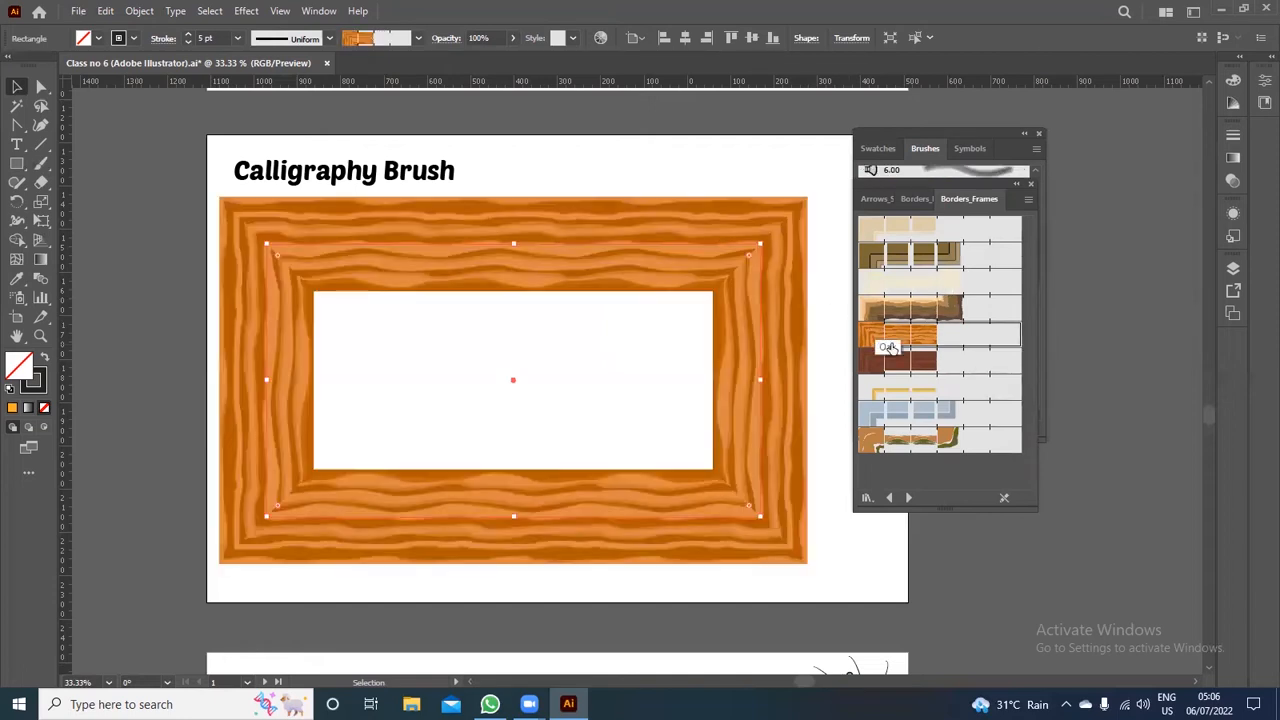
click(893, 362)
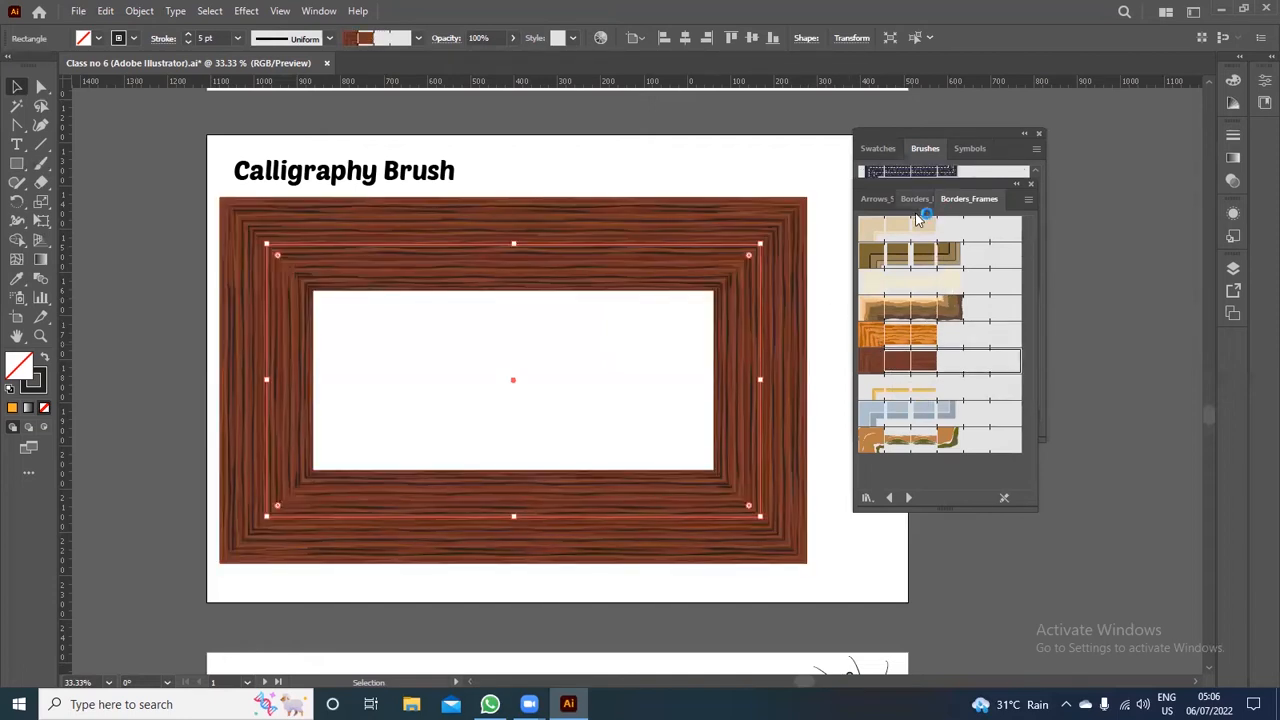
click(905, 412)
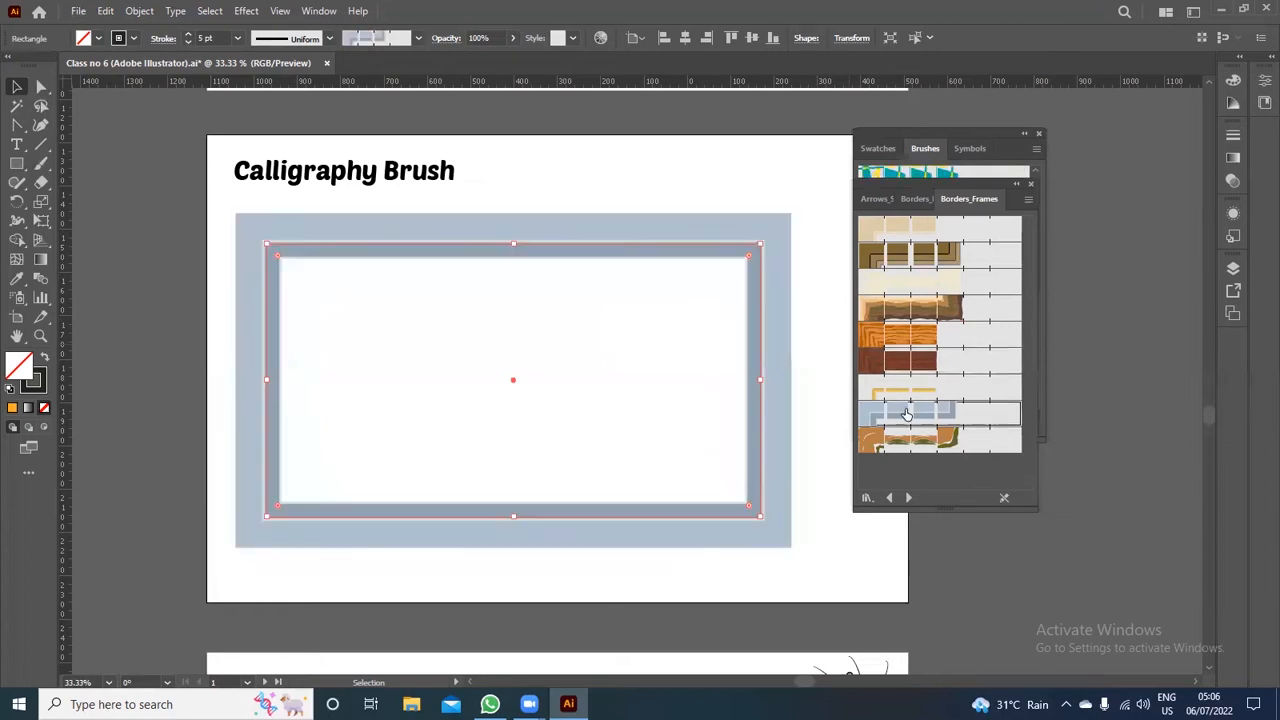
click(952, 260)
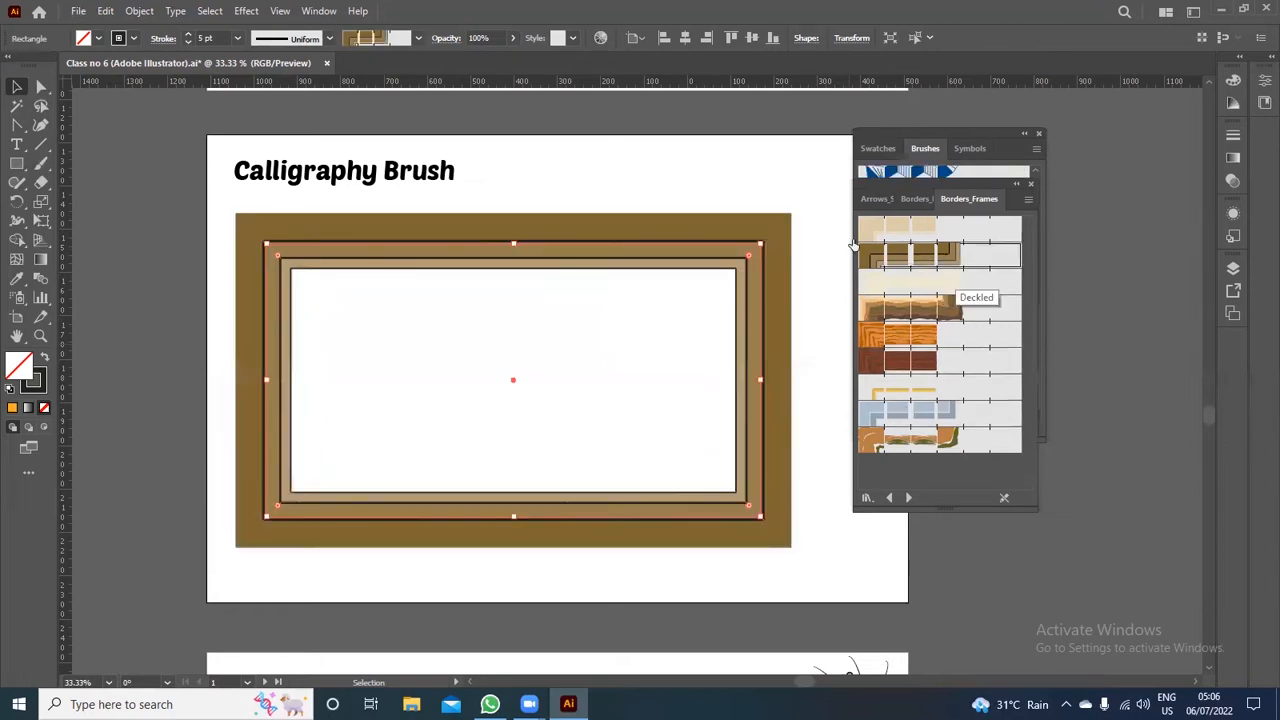
Close the frames library and undo the frame brushes back to the purple ornate border
click(1030, 185)
key(ctrl+z)
key(ctrl+z)
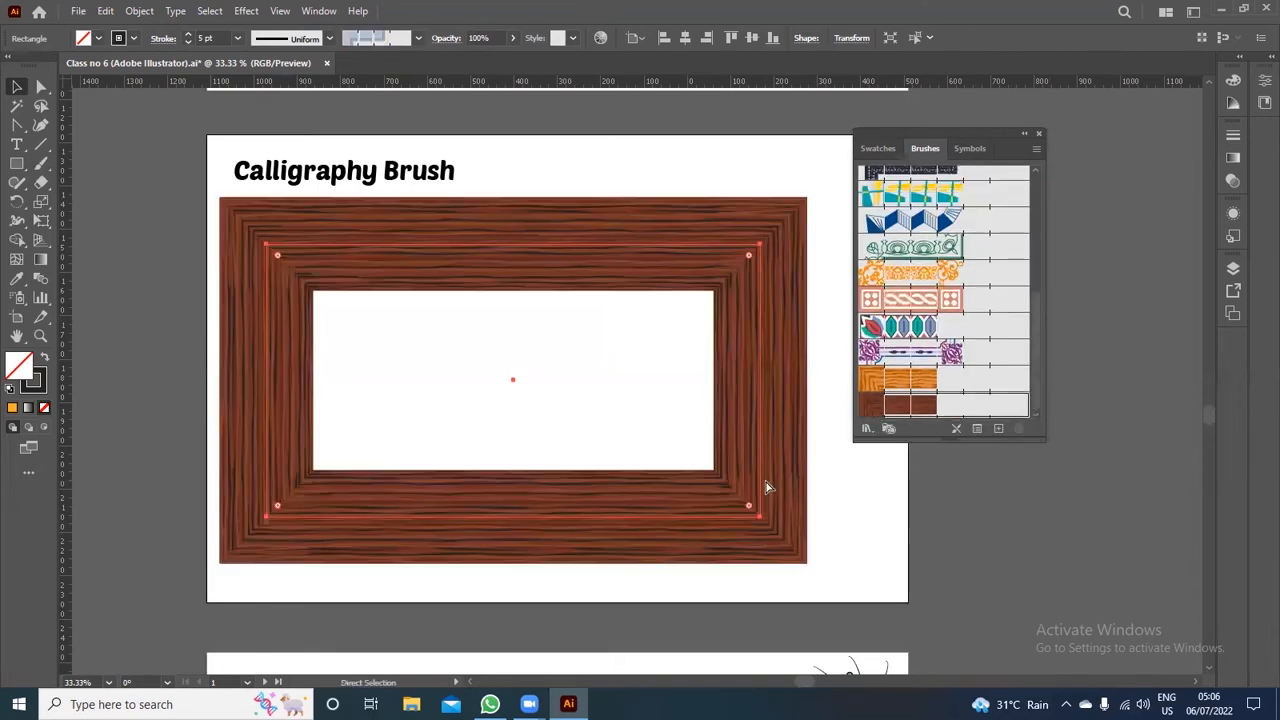
key(ctrl+z)
key(ctrl+z)
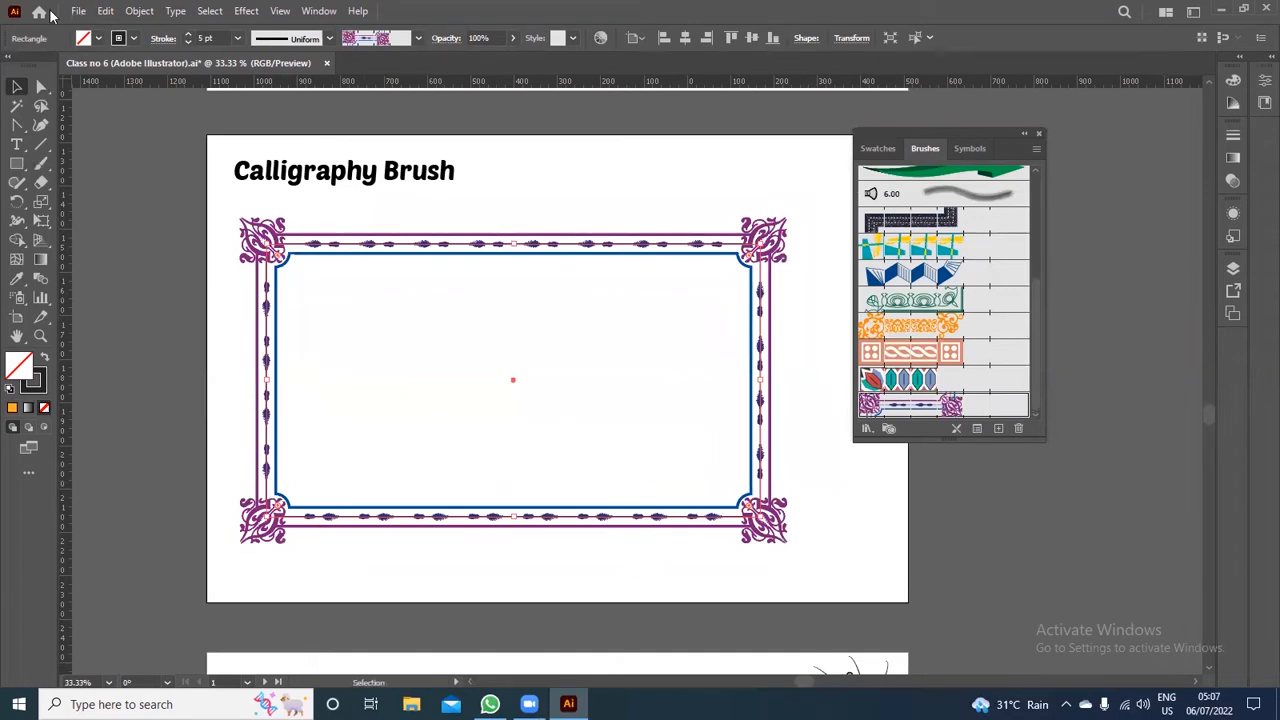
Expand the appearance of the purple ornate border and view its paths in outline mode with nothing selected
click(139, 11)
click(205, 216)
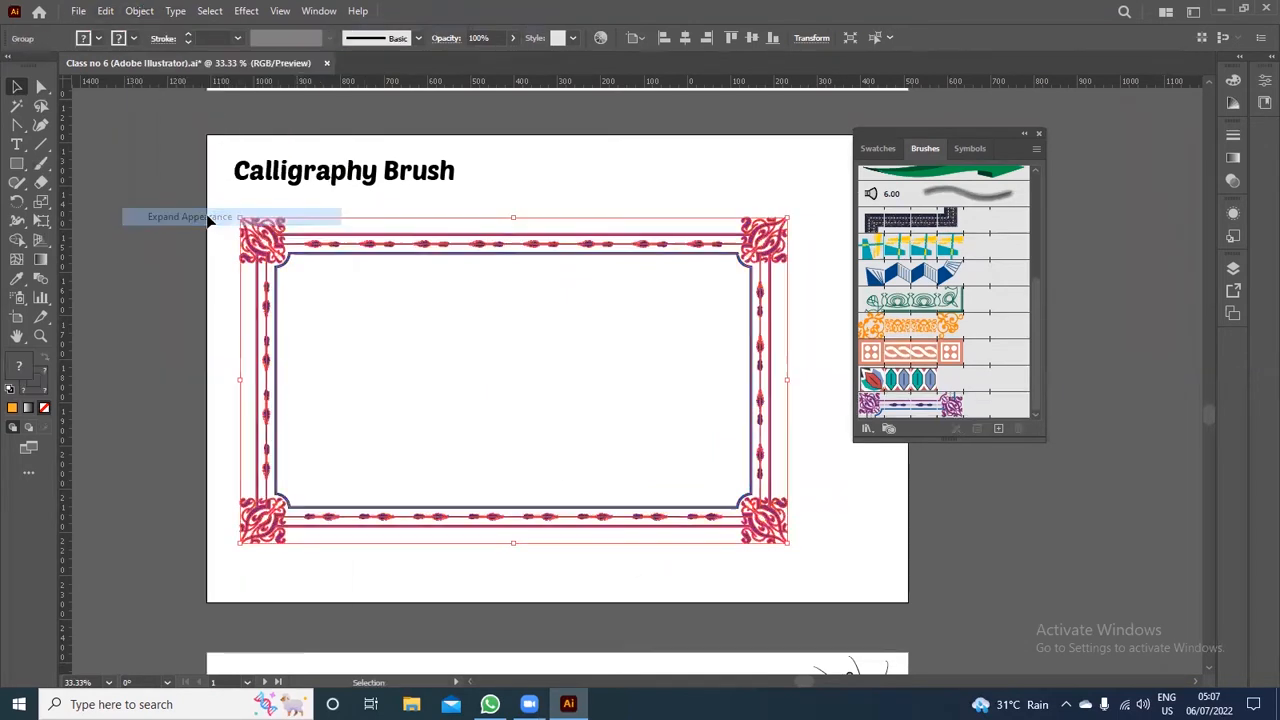
drag(608, 178, 710, 364)
key(a)
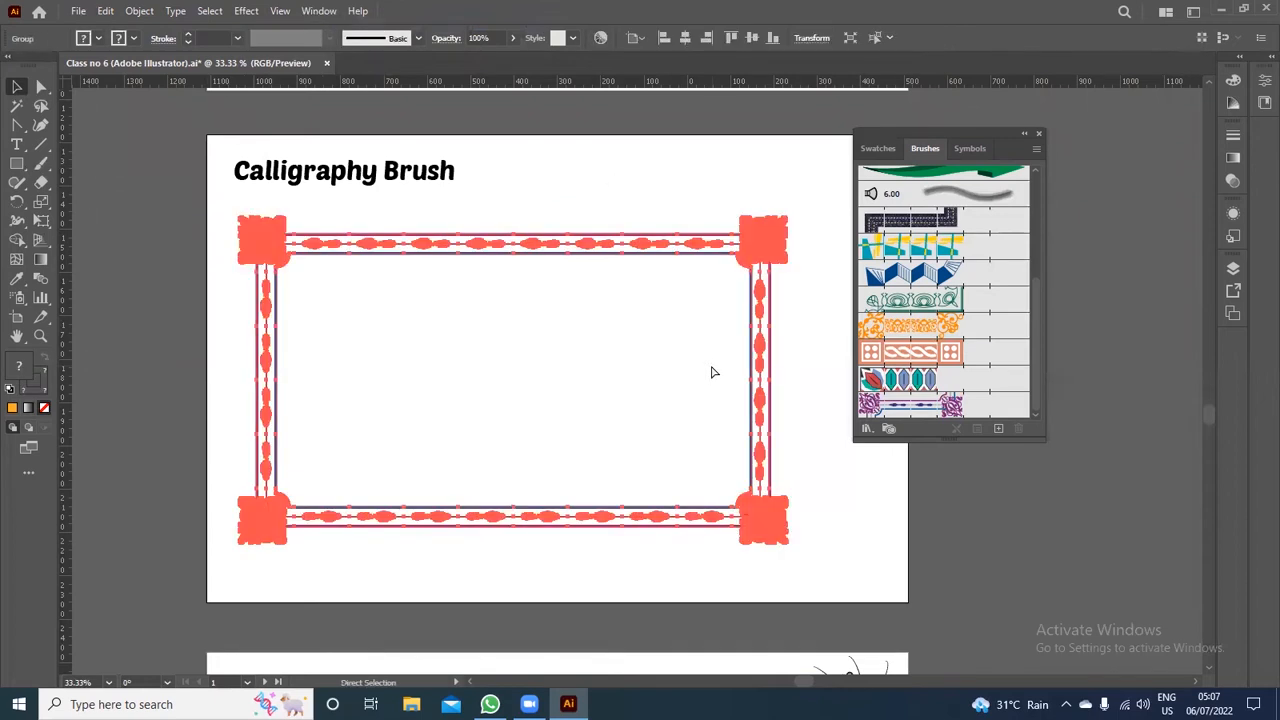
key(ctrl+y)
click(181, 266)
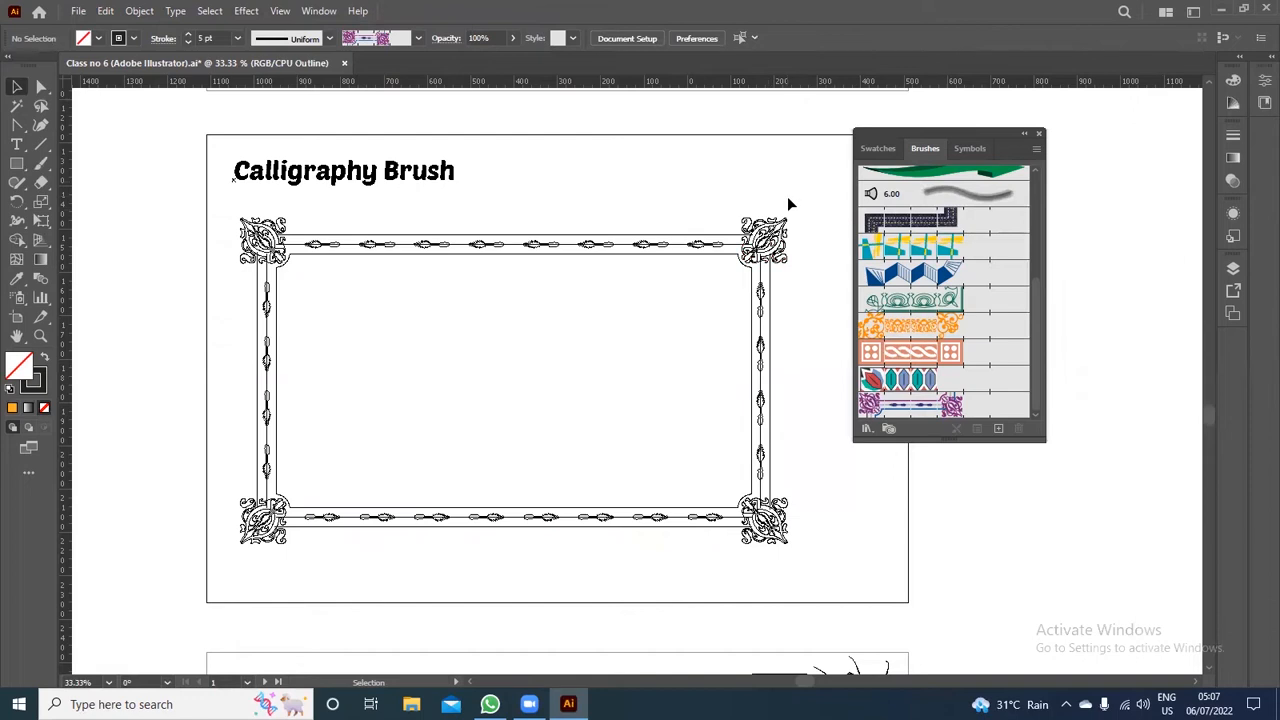
Return the artwork to preview mode and delete the red braid and leaf border brushes from the document's brushes
key(ctrl+y)
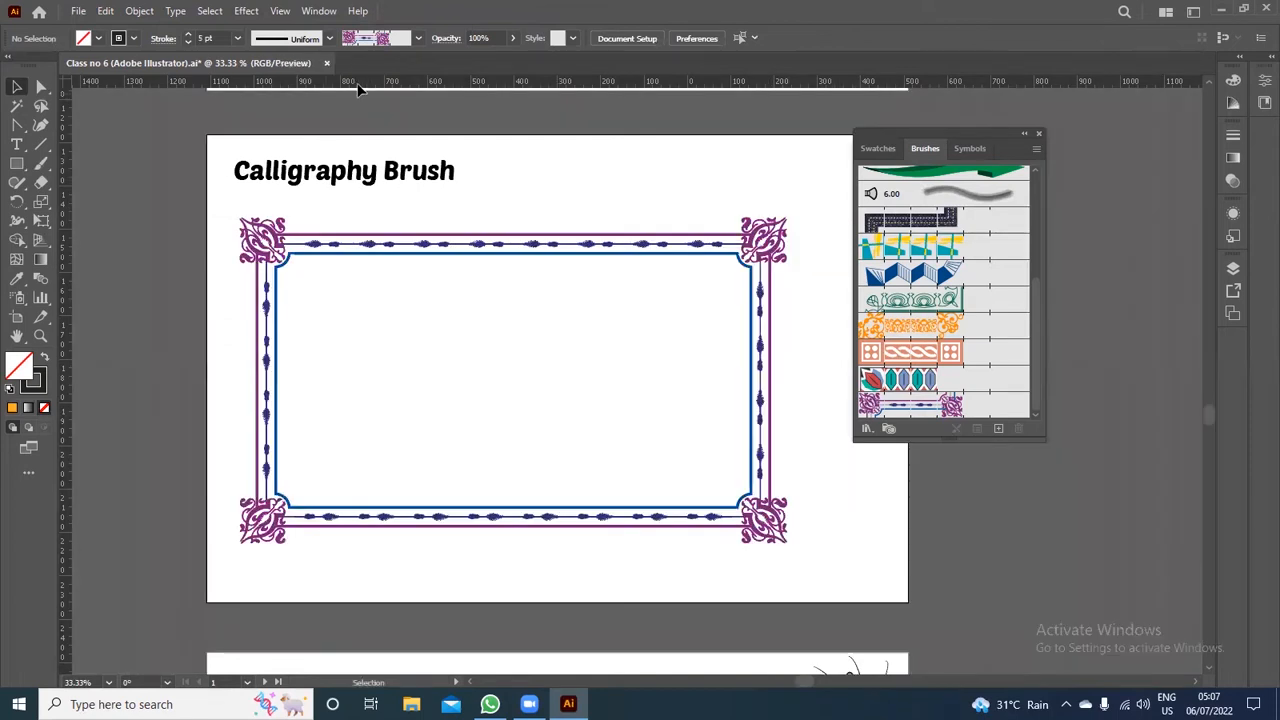
drag(597, 196, 734, 409)
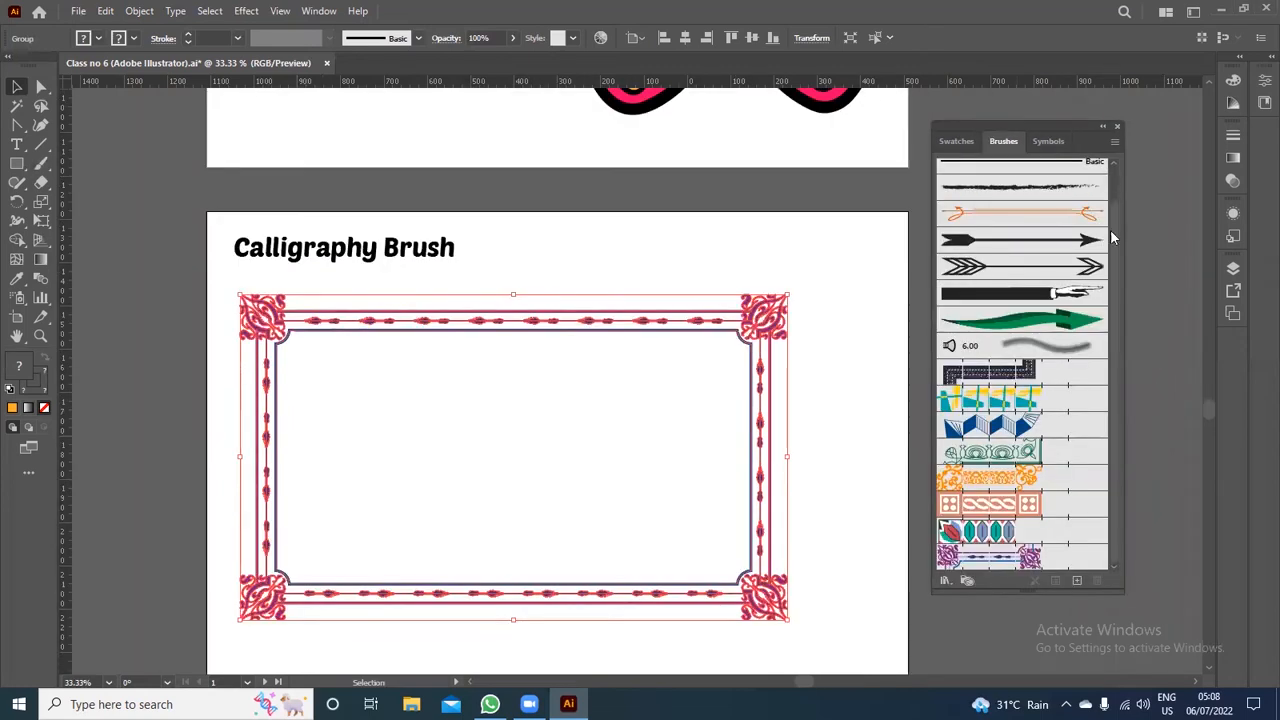
scroll(1112, 225, up, 2)
scroll(1113, 274, down, 1)
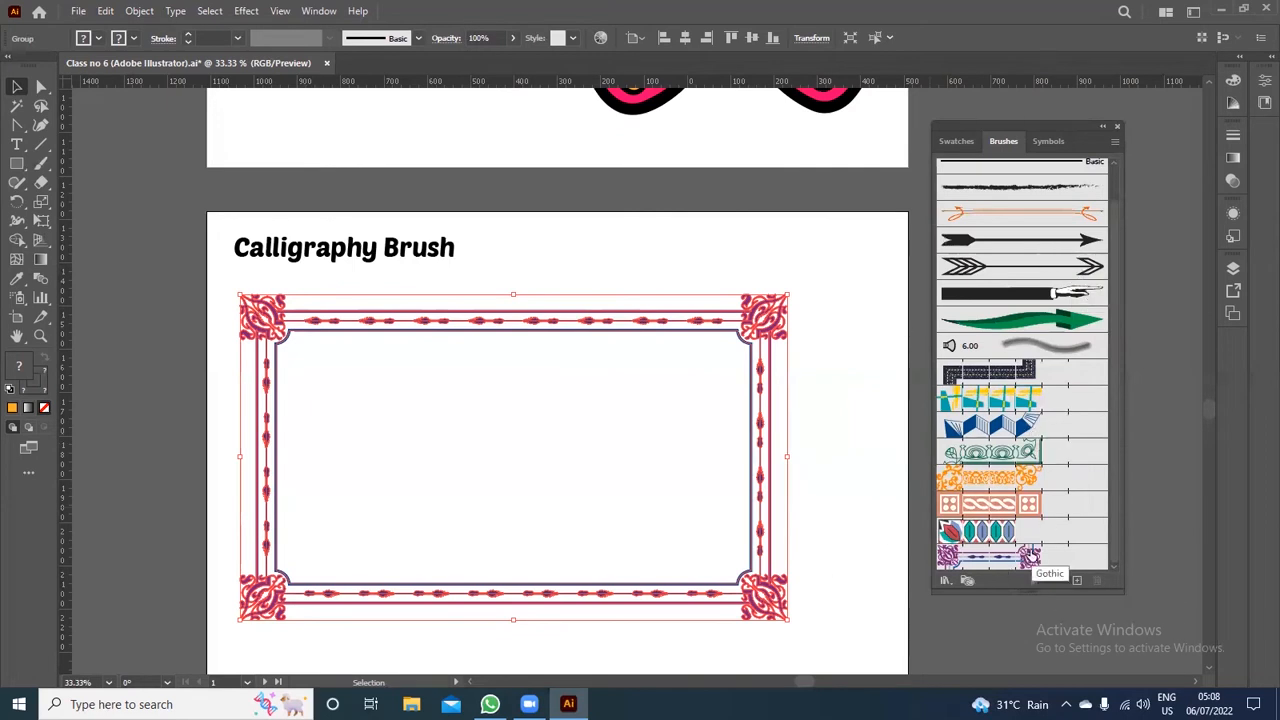
click(988, 558)
drag(1029, 530, 1099, 582)
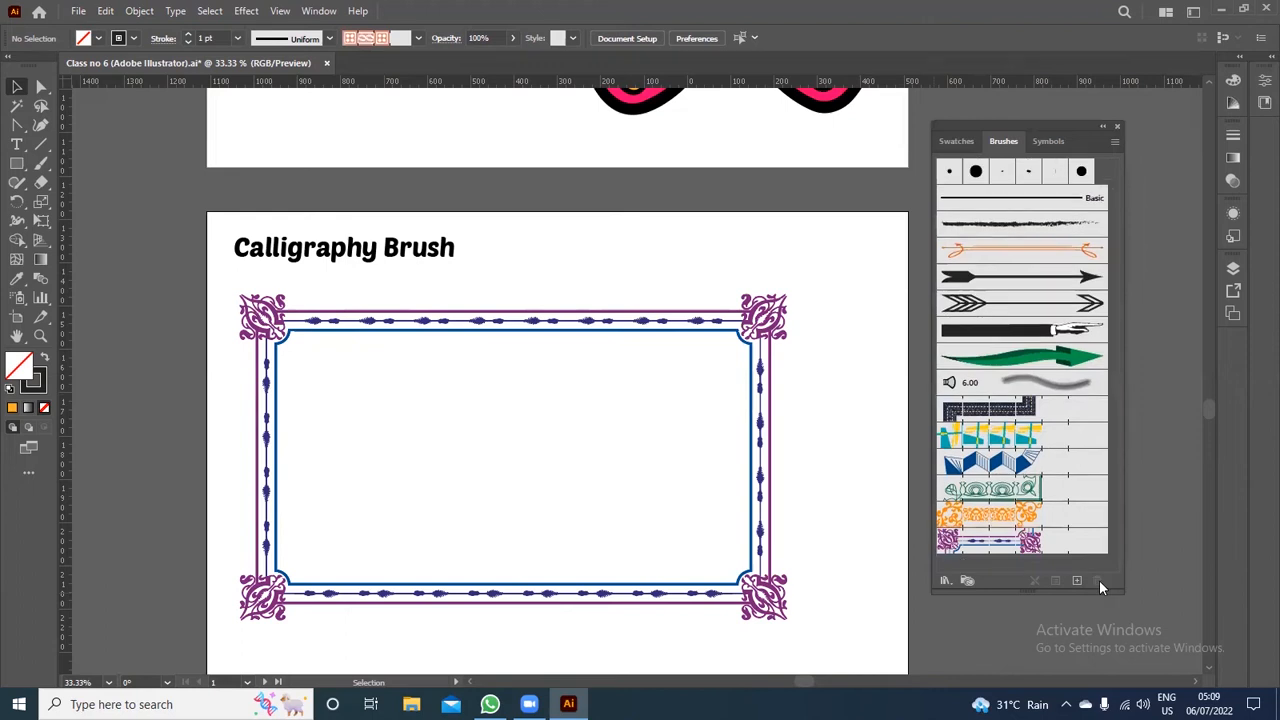
Delete the two black arrow brushes, the pen brush and the green arrow brush together, expanding the strokes that use them
click(1035, 280)
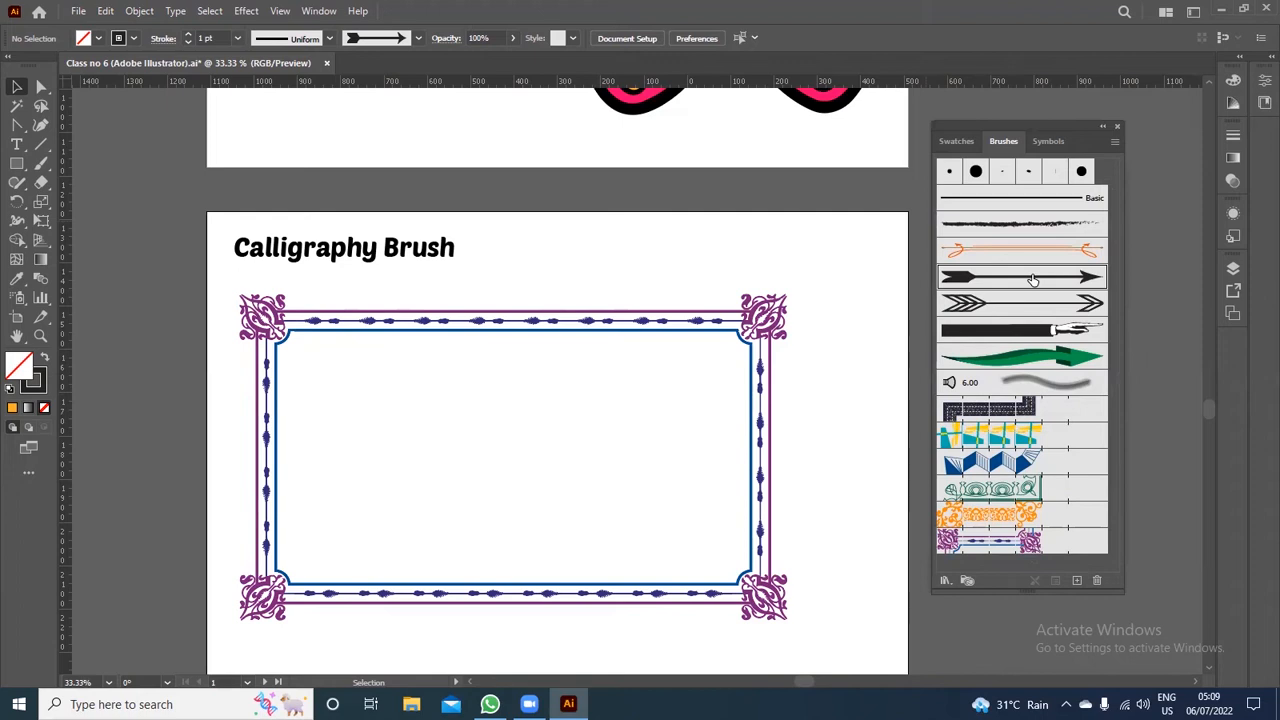
shift+click(1027, 358)
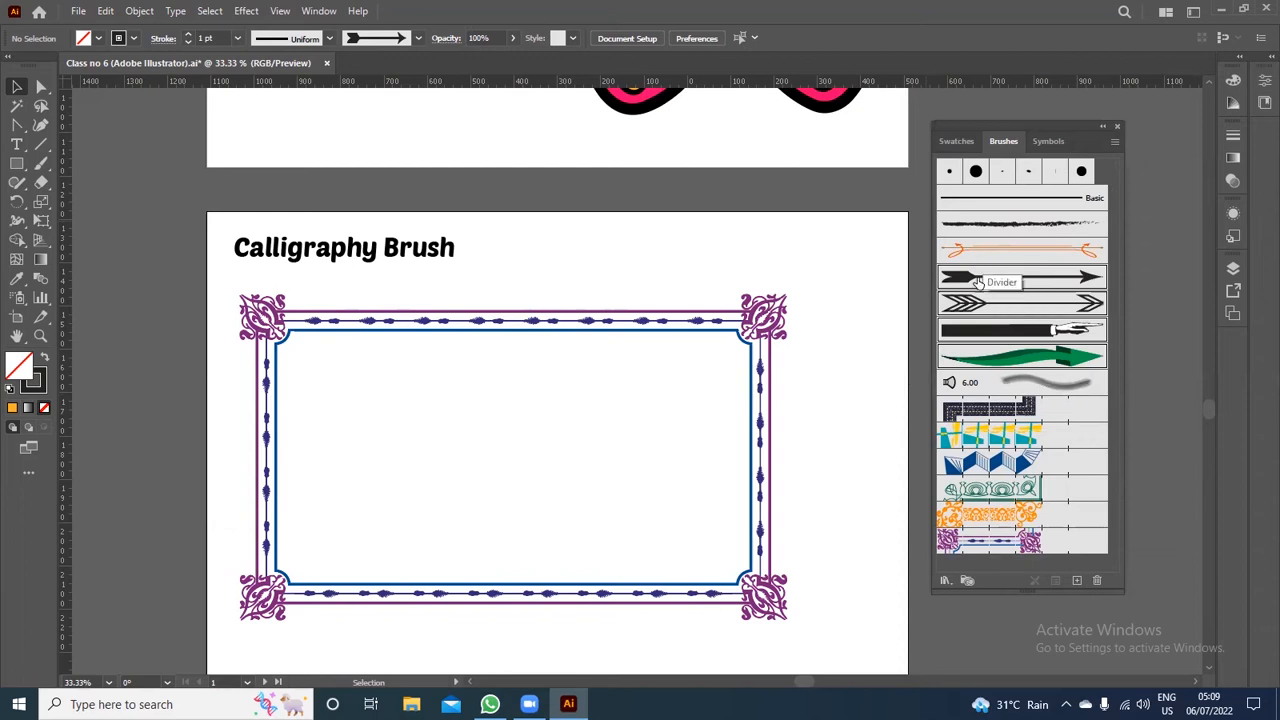
mouse_move(978, 285)
mouse_down()
mouse_move(1104, 505)
mouse_move(1097, 582)
mouse_up()
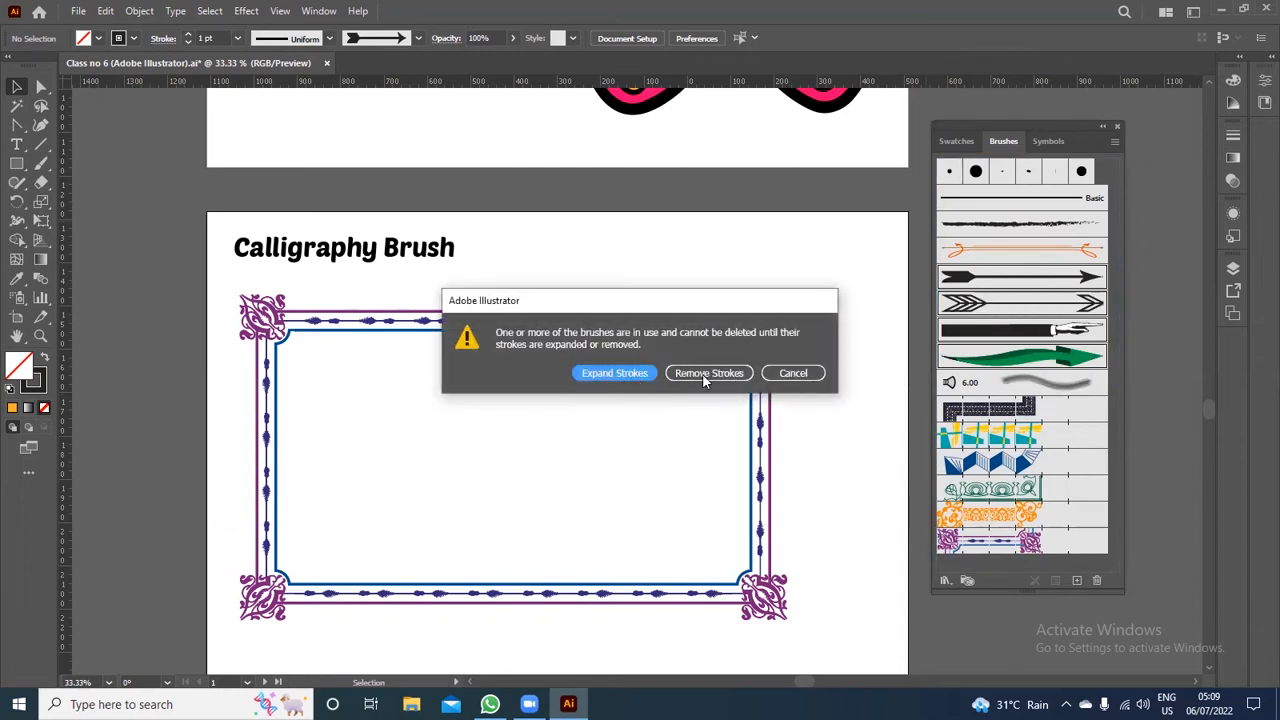
click(615, 374)
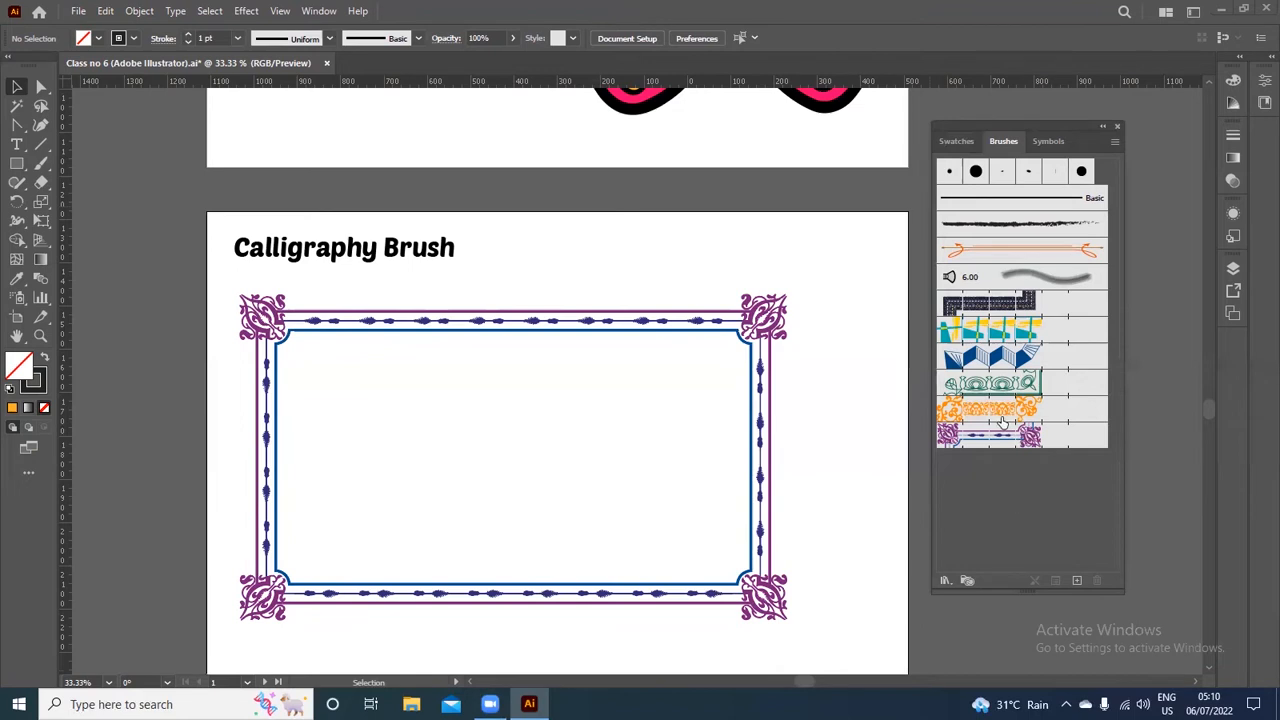
Delete the five border pattern brushes below Denim Seam, from the yellow-teal one through the purple Gothic one
click(1008, 333)
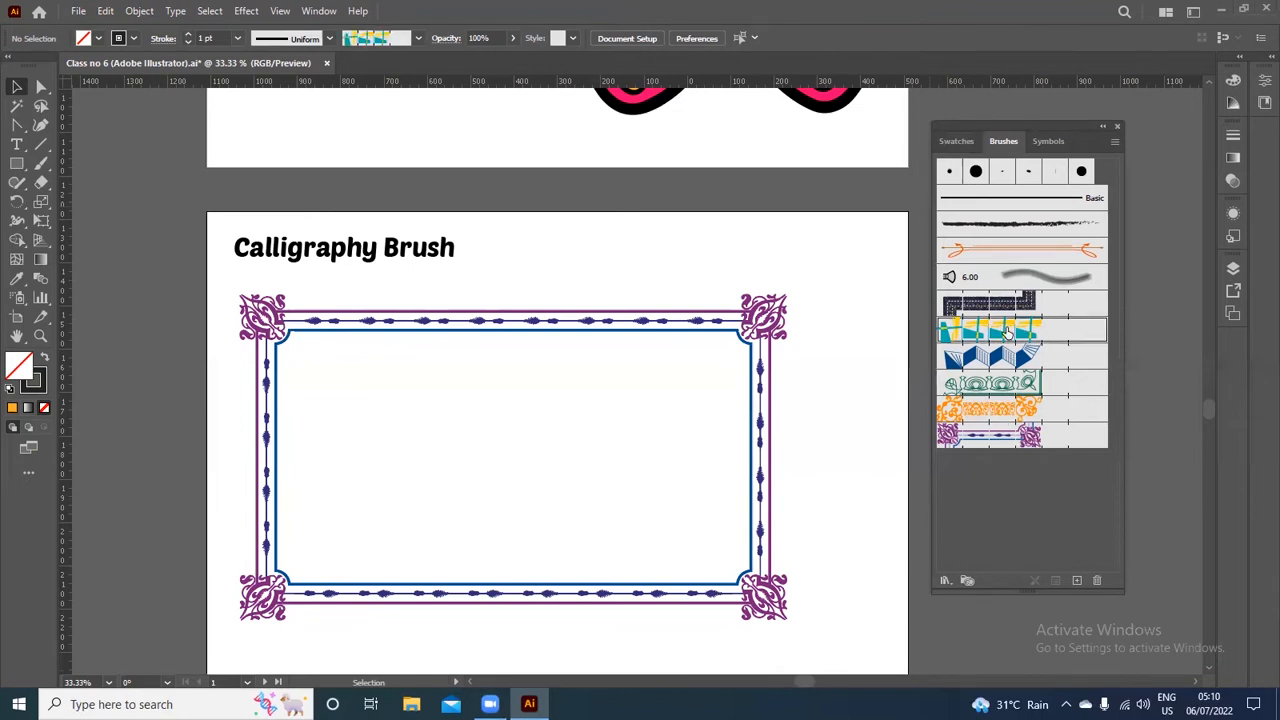
shift+click(1045, 438)
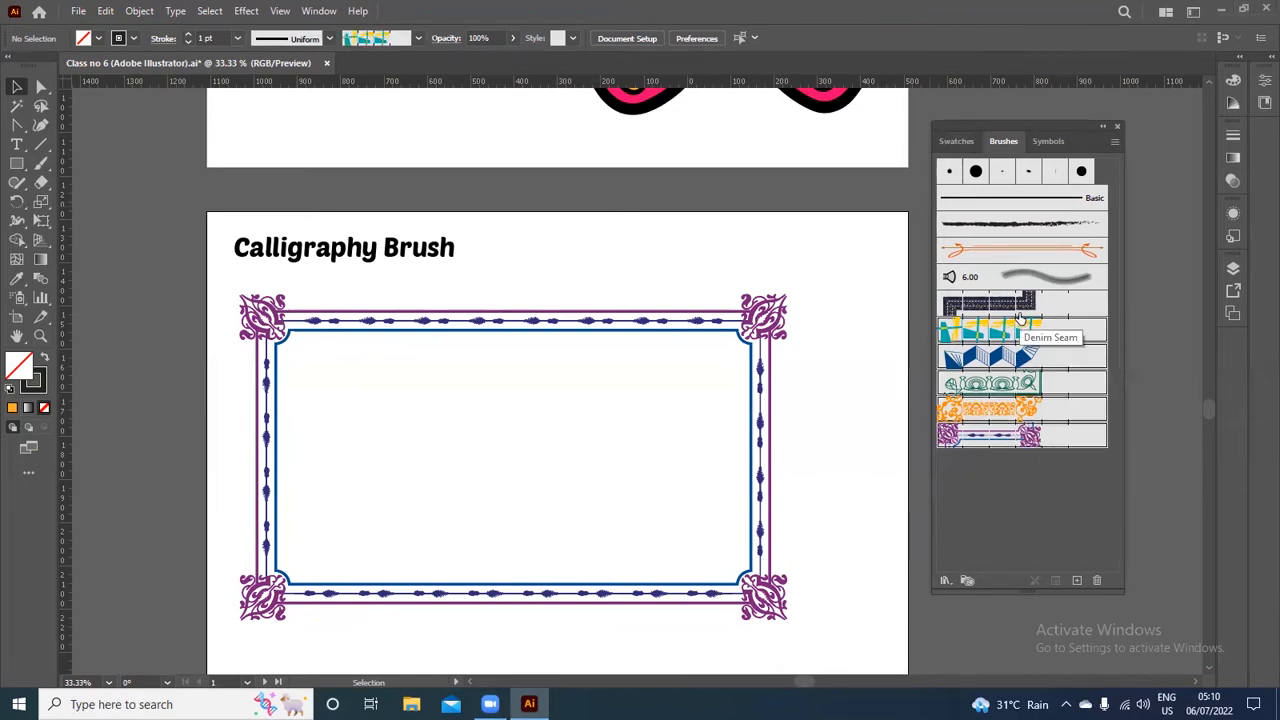
mouse_move(1040, 337)
mouse_down()
mouse_move(1037, 387)
mouse_move(1100, 584)
mouse_up()
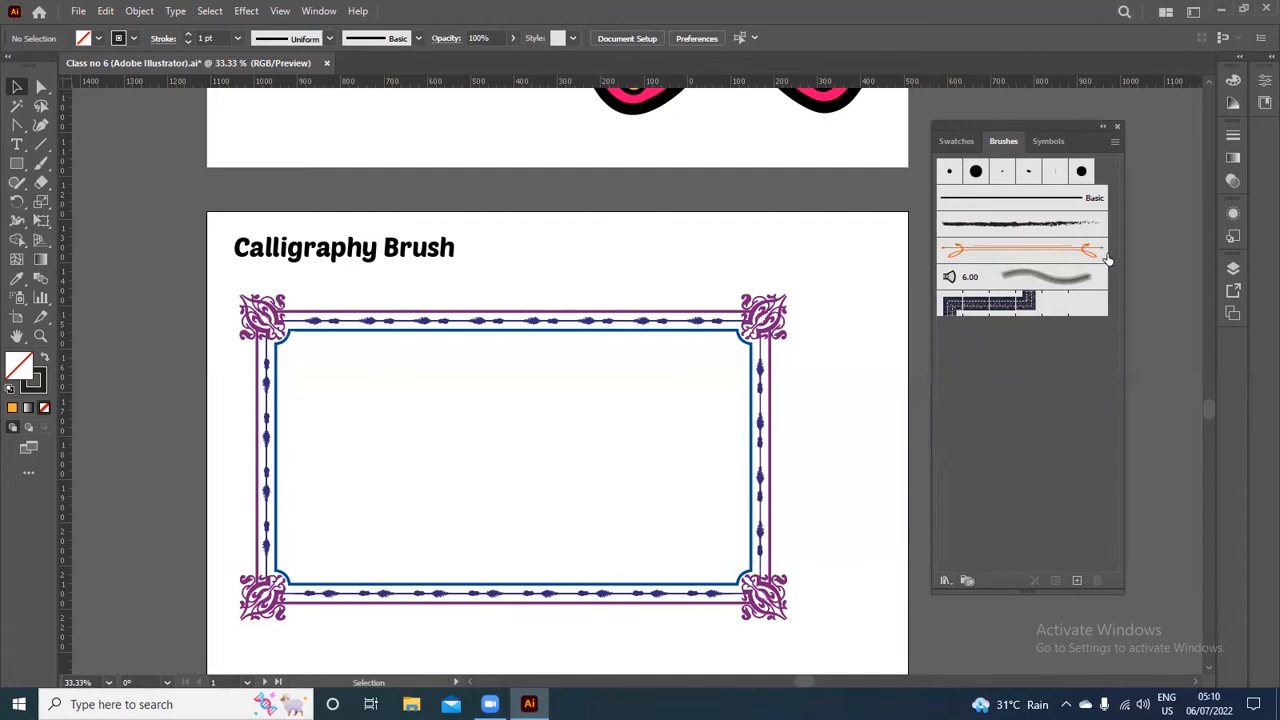
Enlarge the purple ornate border proportionally and reposition it to fill the space under the Calligraphy Brush heading
click(695, 350)
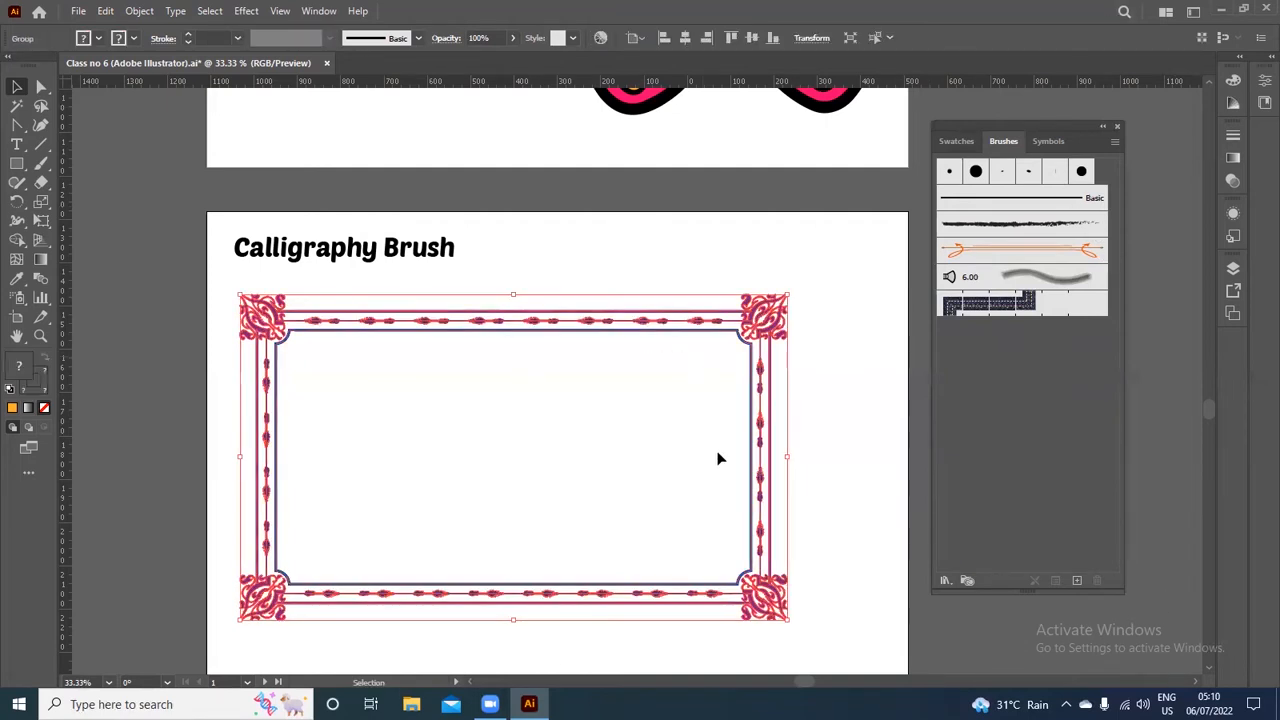
scroll(717, 457, down, 3)
drag(788, 470, 867, 512)
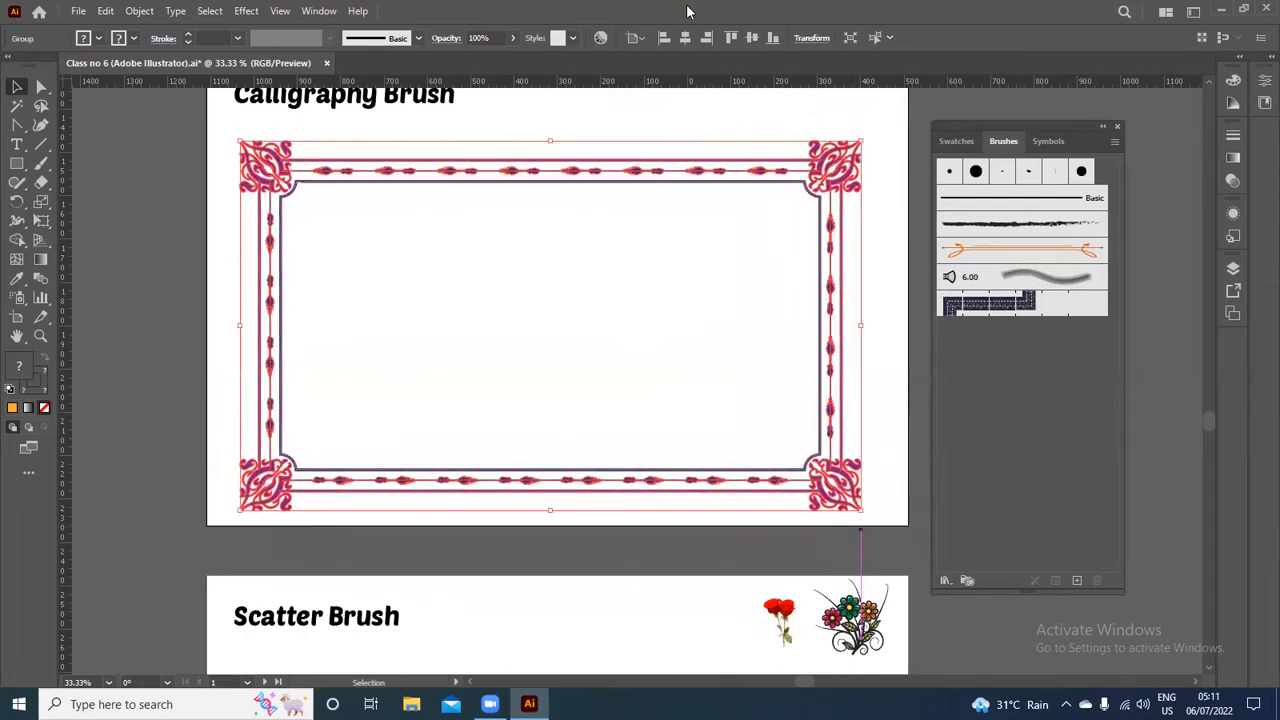
click(150, 183)
scroll(643, 377, up, 2)
drag(577, 266, 577, 268)
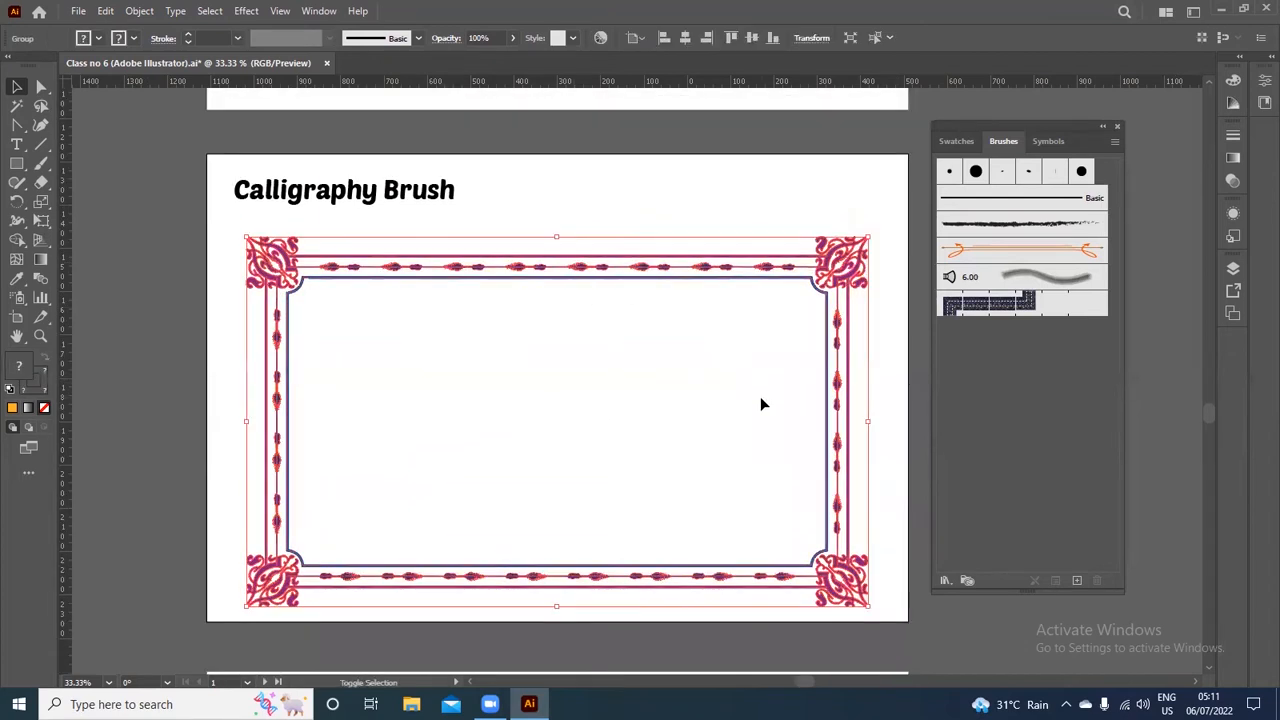
key(shift+Up)
key(shift+Up)
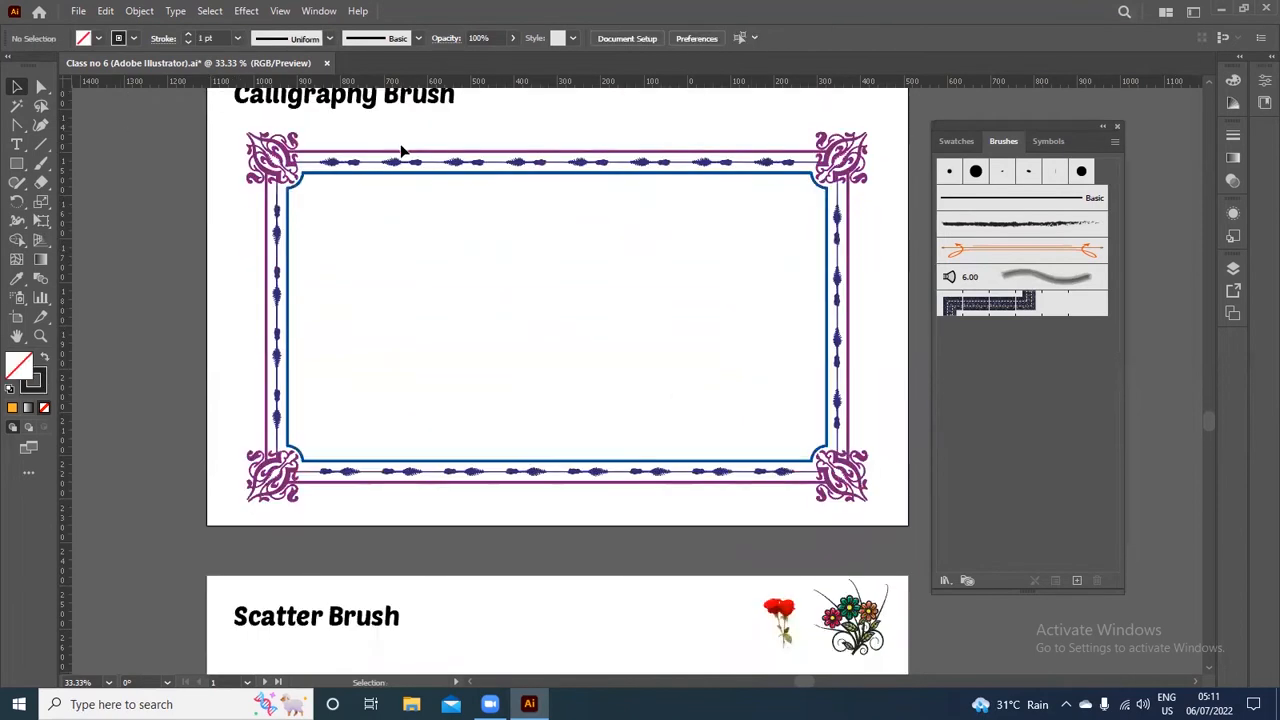
Try the 5 pt. Oval brush by painting a curve and a dot inside the border, and delete the strokes
scroll(550, 185, up, 1)
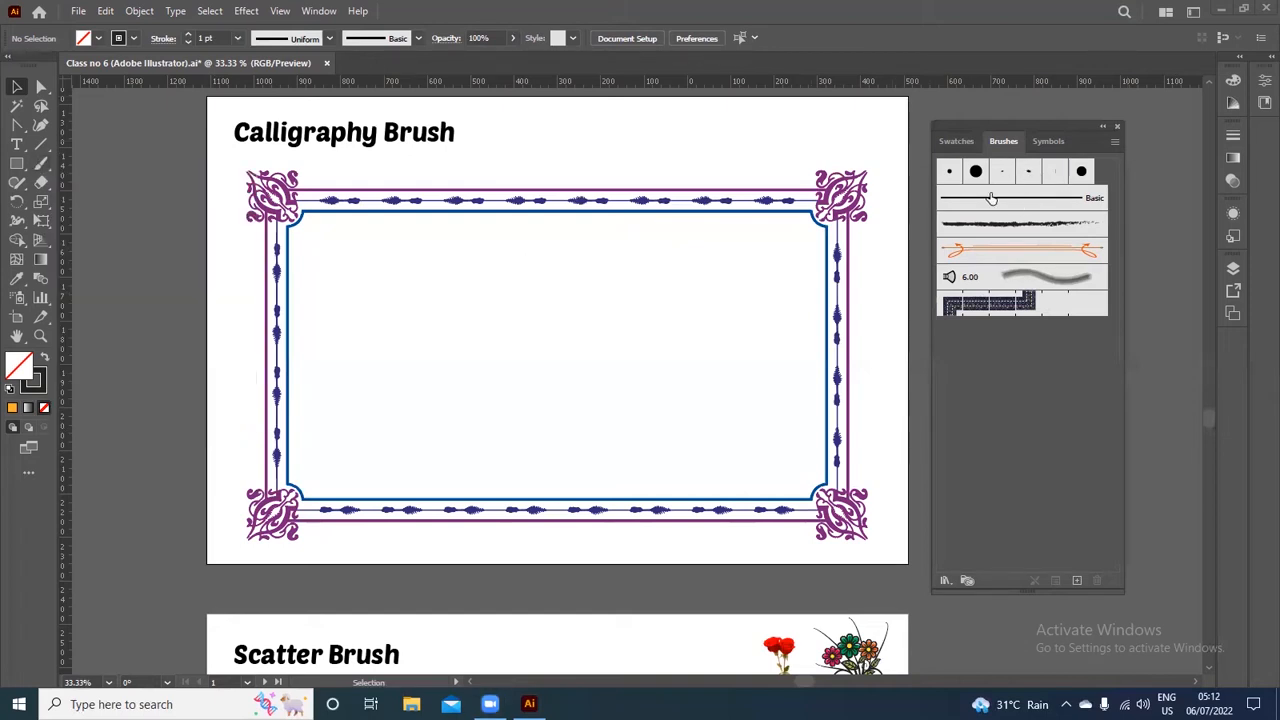
click(40, 163)
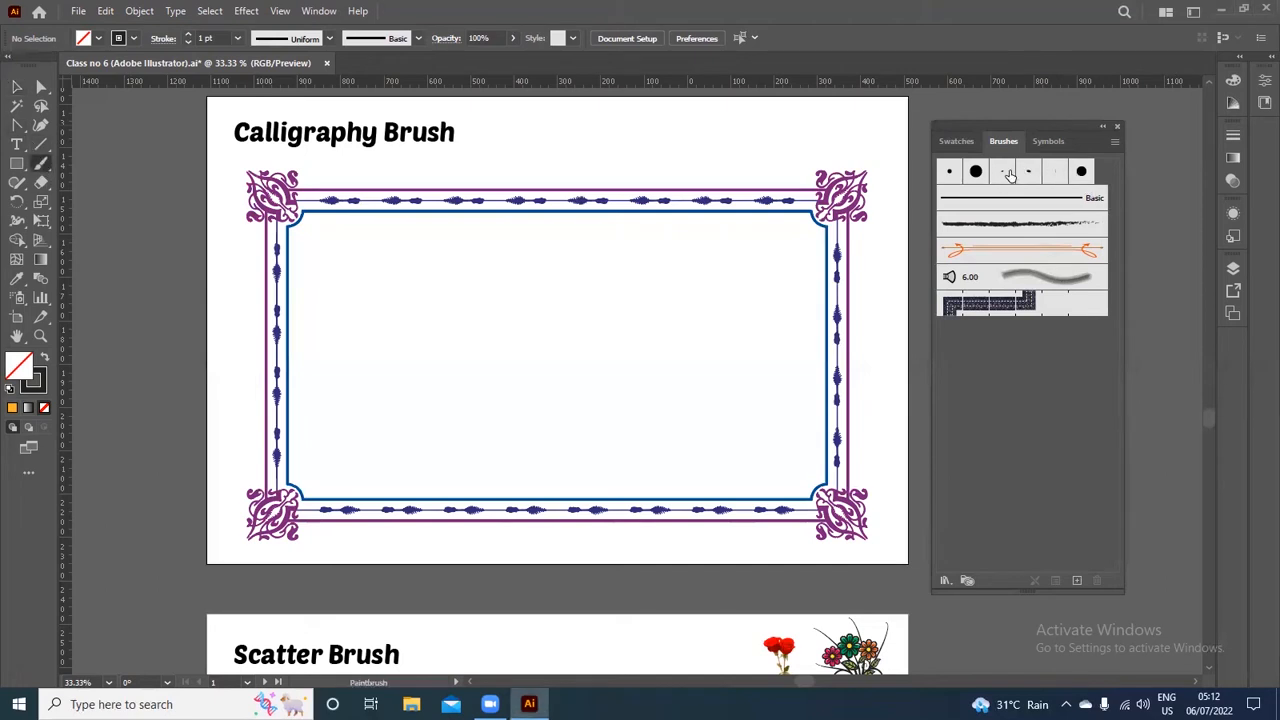
click(1027, 172)
mouse_move(729, 316)
mouse_down()
mouse_move(683, 376)
mouse_move(547, 432)
mouse_move(492, 409)
mouse_move(497, 330)
mouse_up()
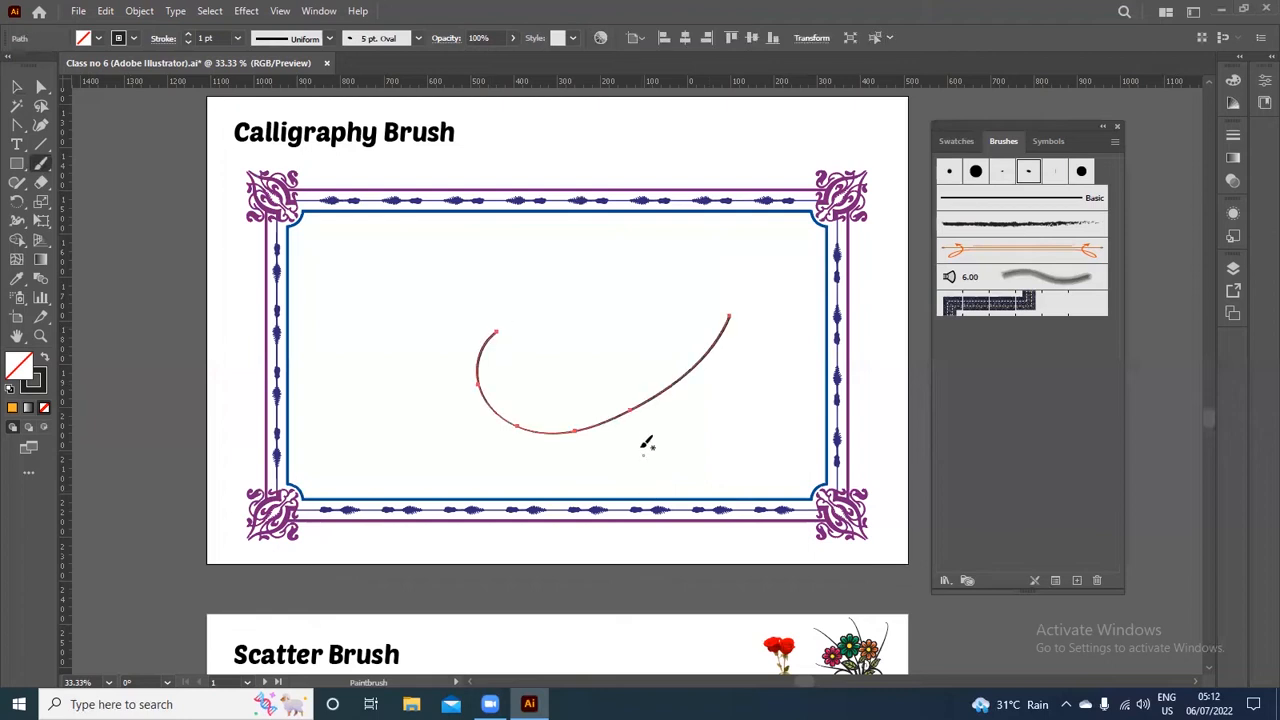
drag(641, 434, 650, 440)
click(17, 87)
click(434, 397)
drag(430, 312, 697, 443)
key(Delete)
Try the Touch Calligraphic brush with a curve and a dot inside the border, and delete both strokes
key(b)
click(1080, 172)
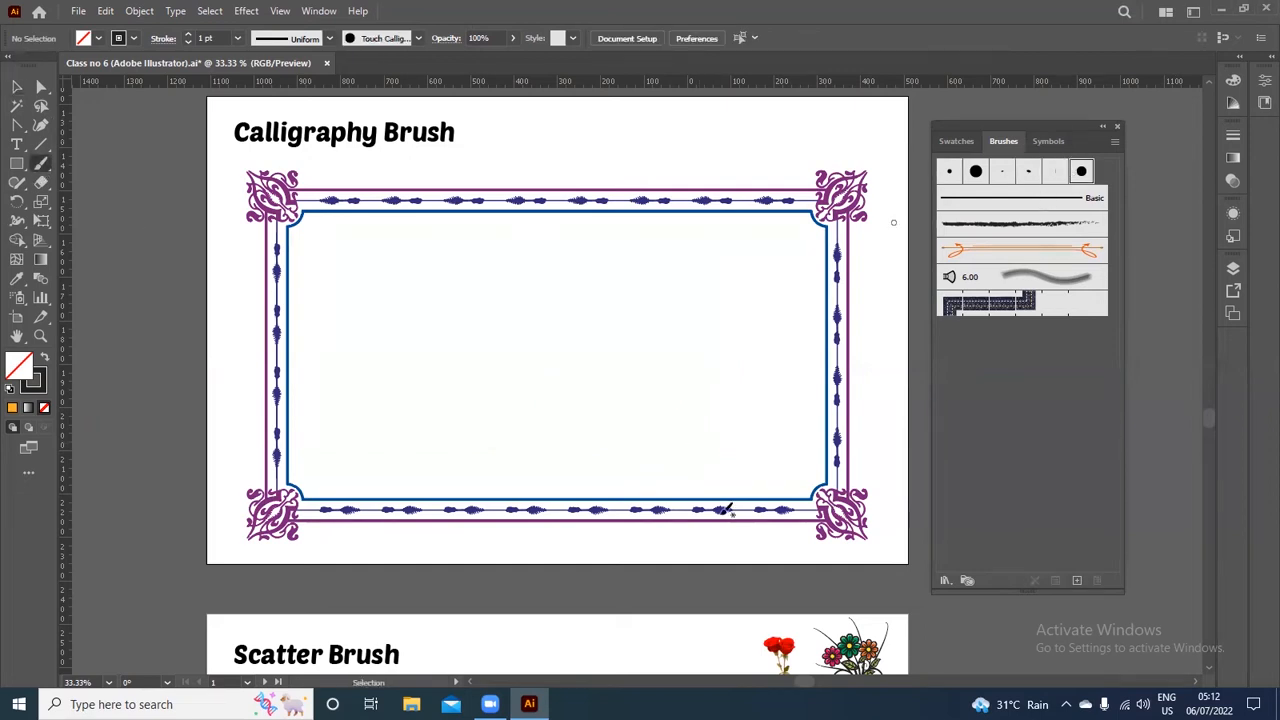
mouse_move(697, 296)
mouse_down()
mouse_move(681, 327)
mouse_move(598, 365)
mouse_move(512, 349)
mouse_move(501, 321)
mouse_up()
click(622, 377)
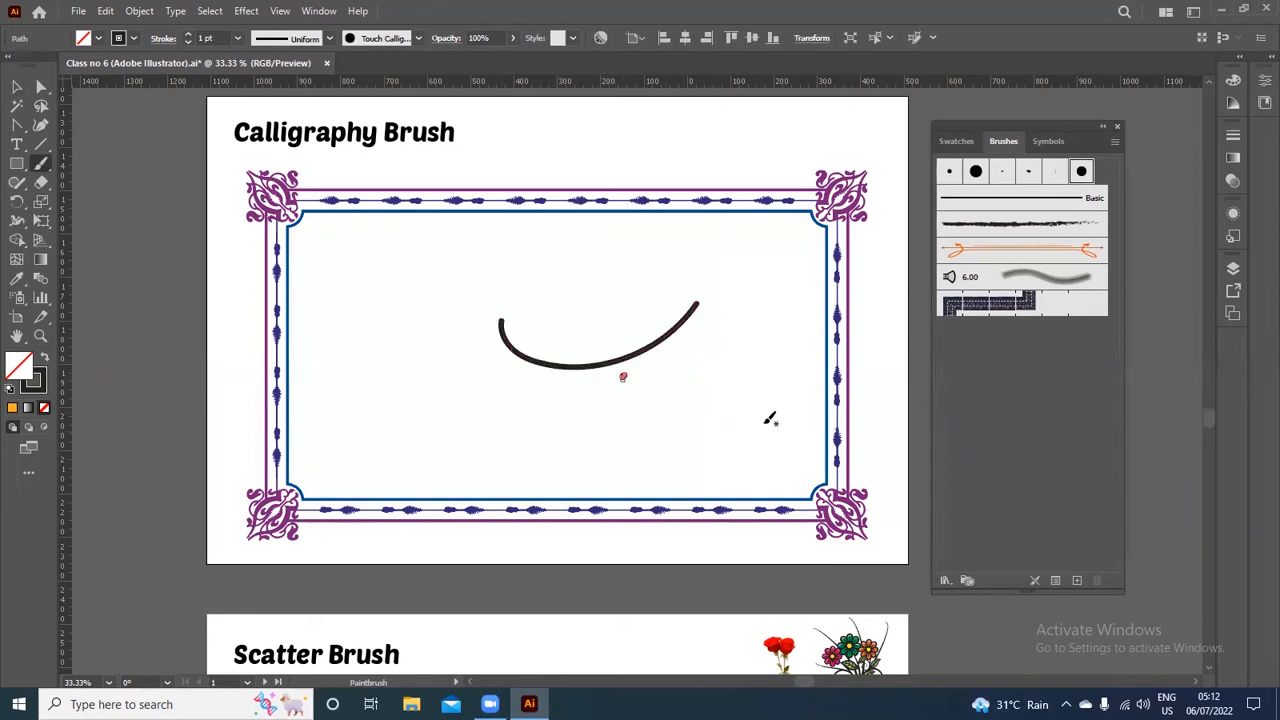
click(16, 87)
click(487, 225)
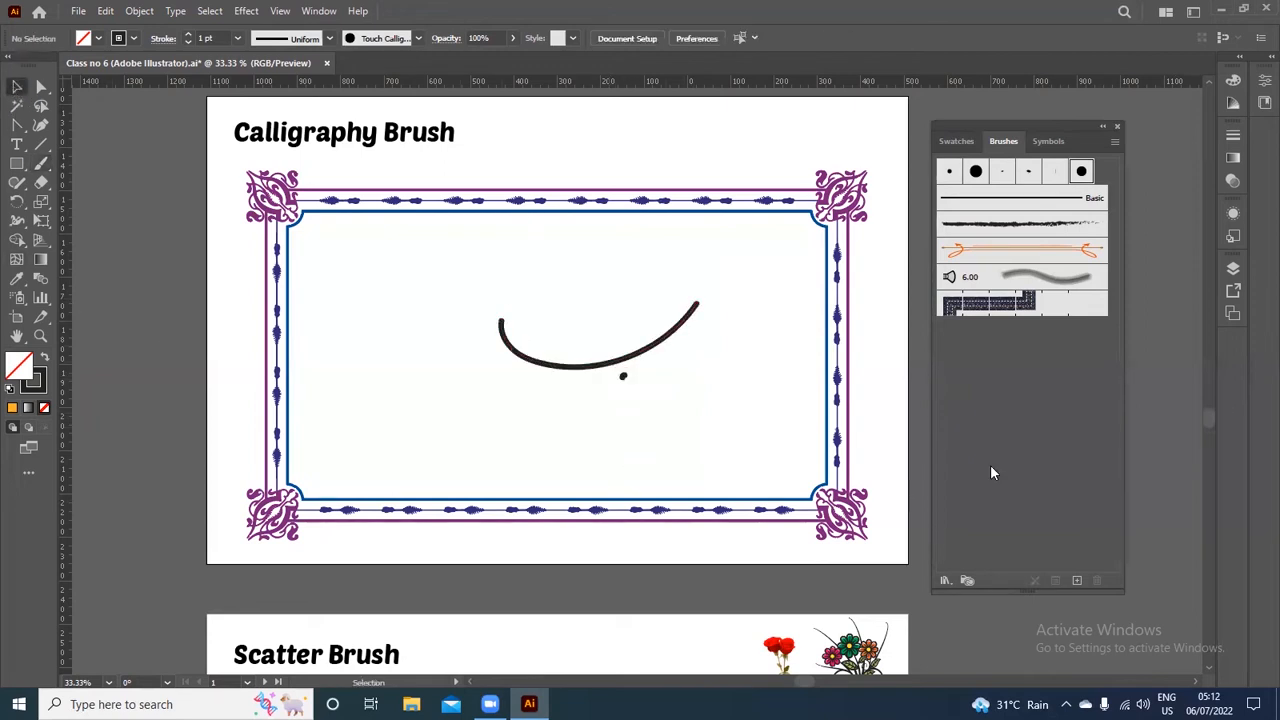
drag(468, 284, 752, 459)
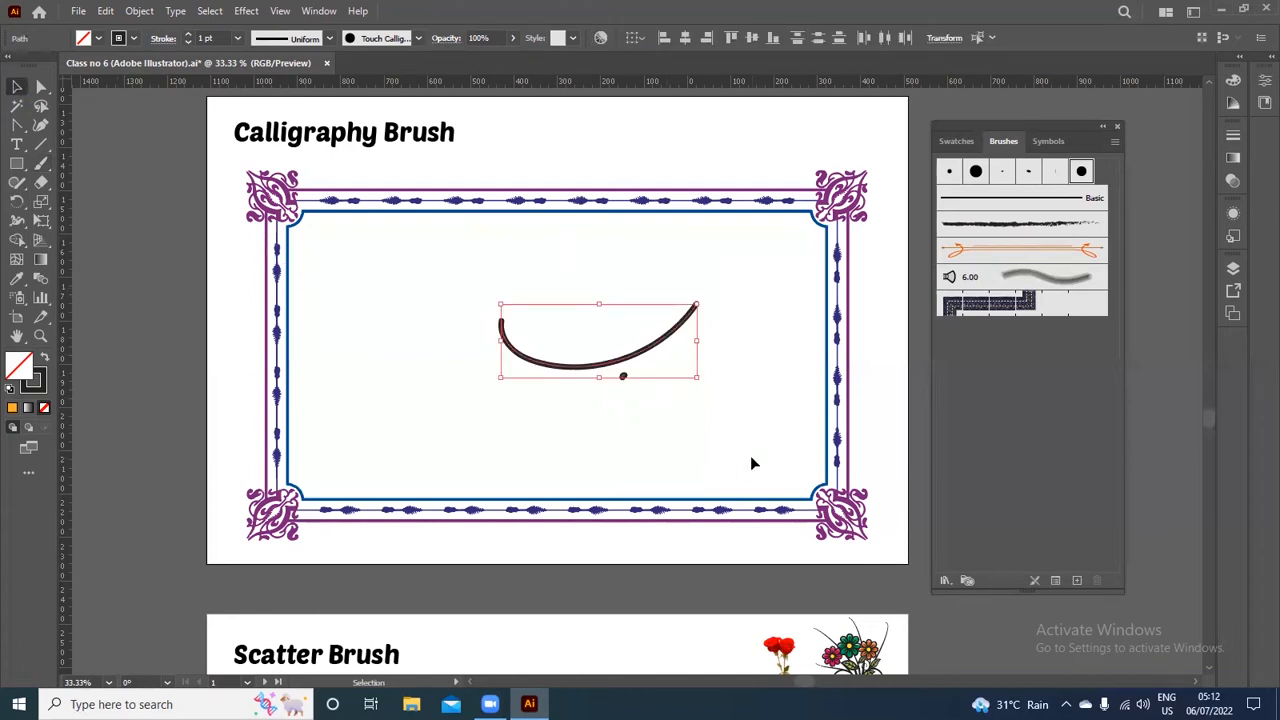
key(Delete)
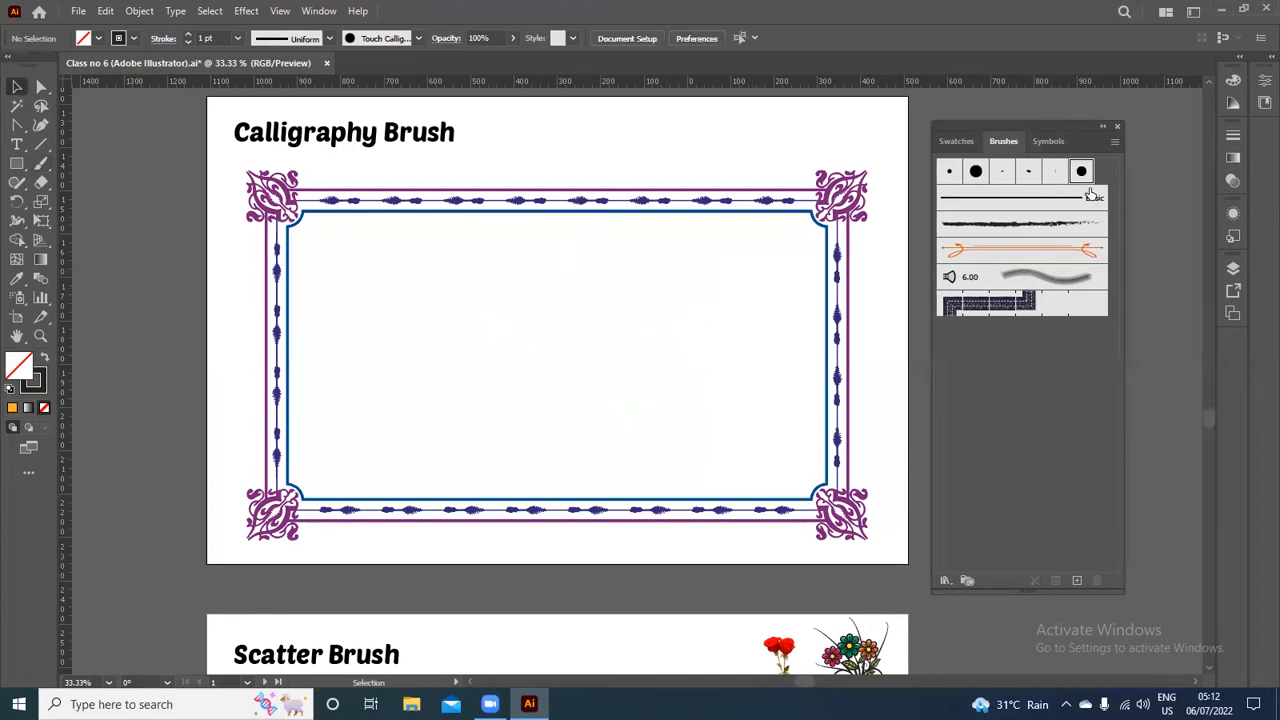
Start a new brush of the Calligraphic Brush type and bring up its options
click(1077, 581)
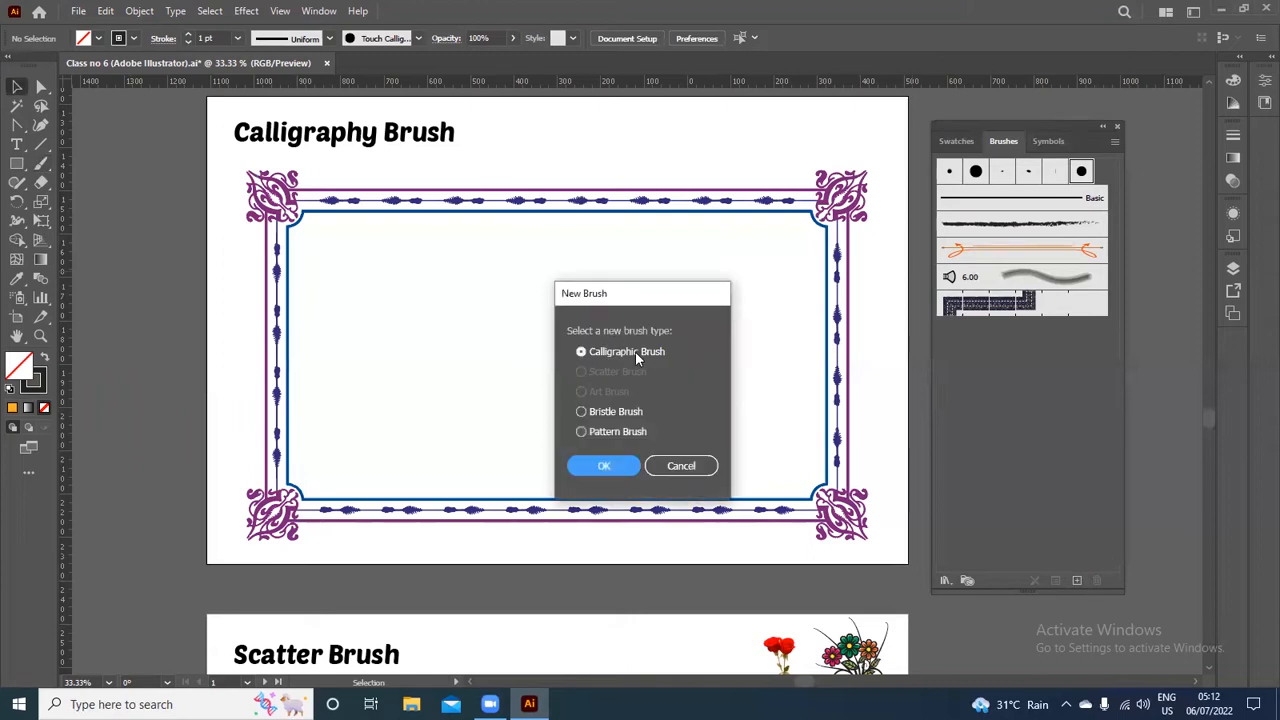
click(582, 354)
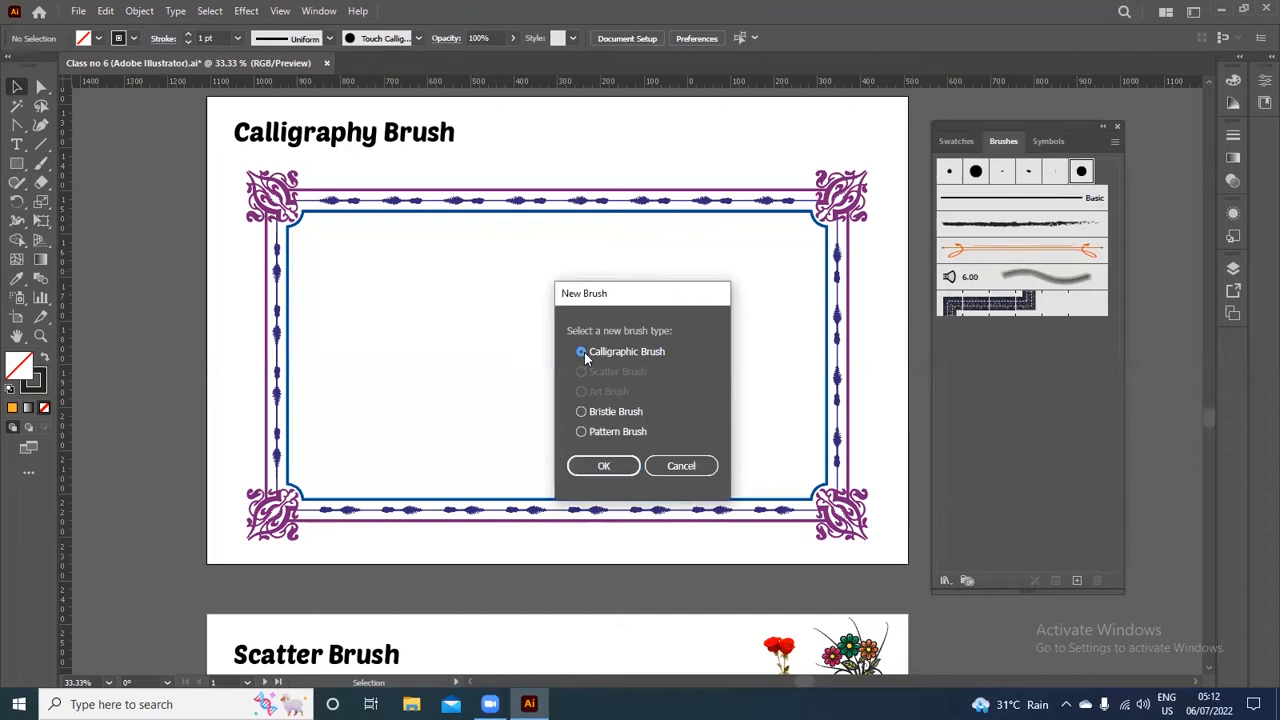
click(620, 466)
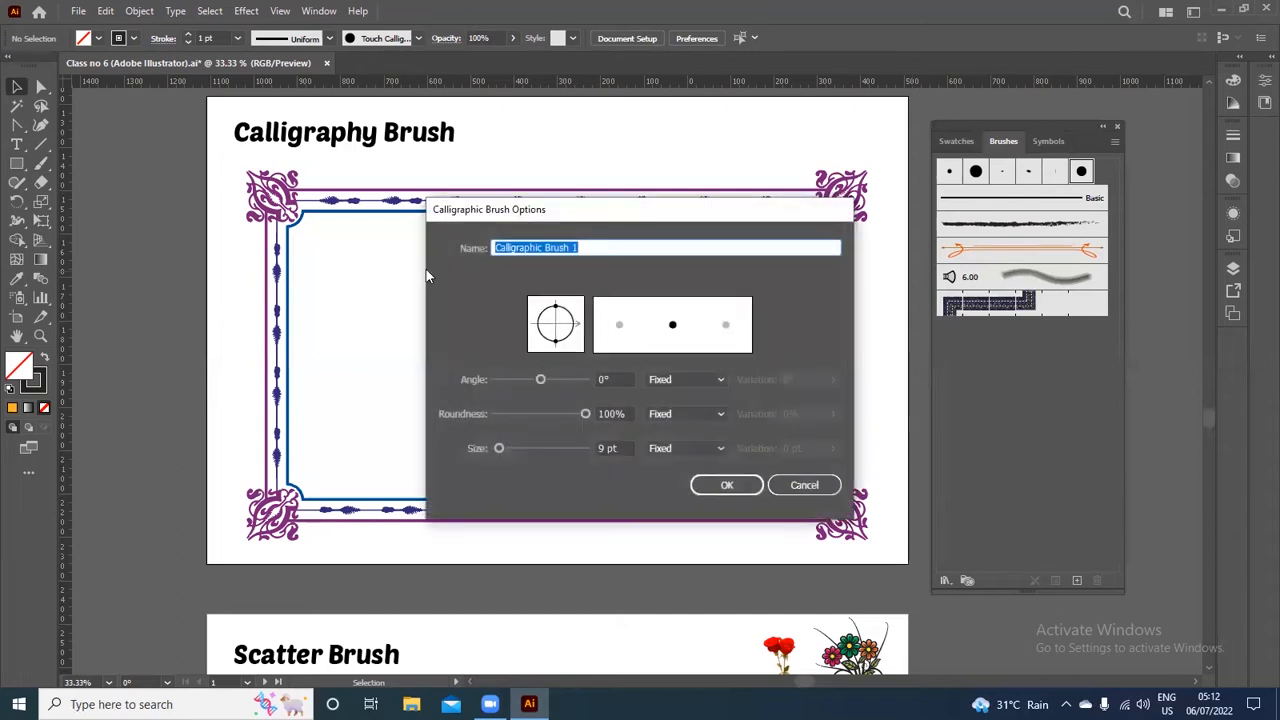
drag(680, 211, 703, 173)
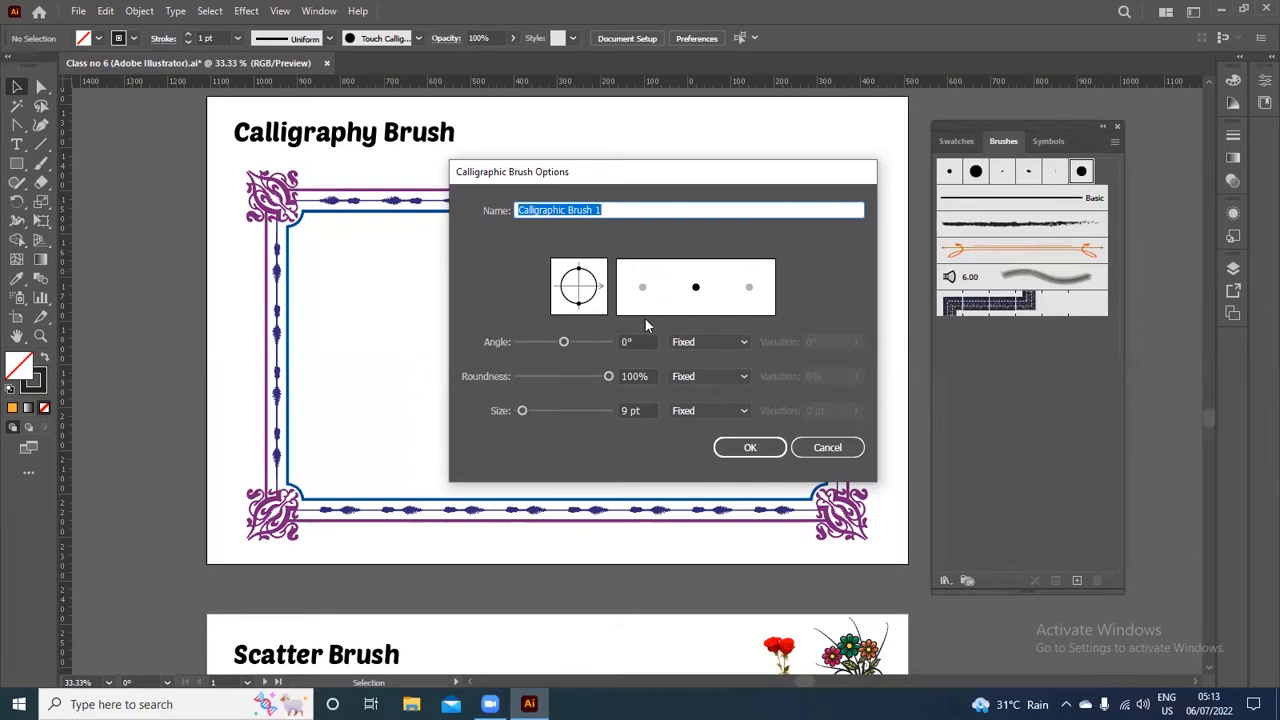
Set the new calligraphic brush's angle to 45°, also trying to rotate it in the brush shape editor
click(624, 343)
text(45)
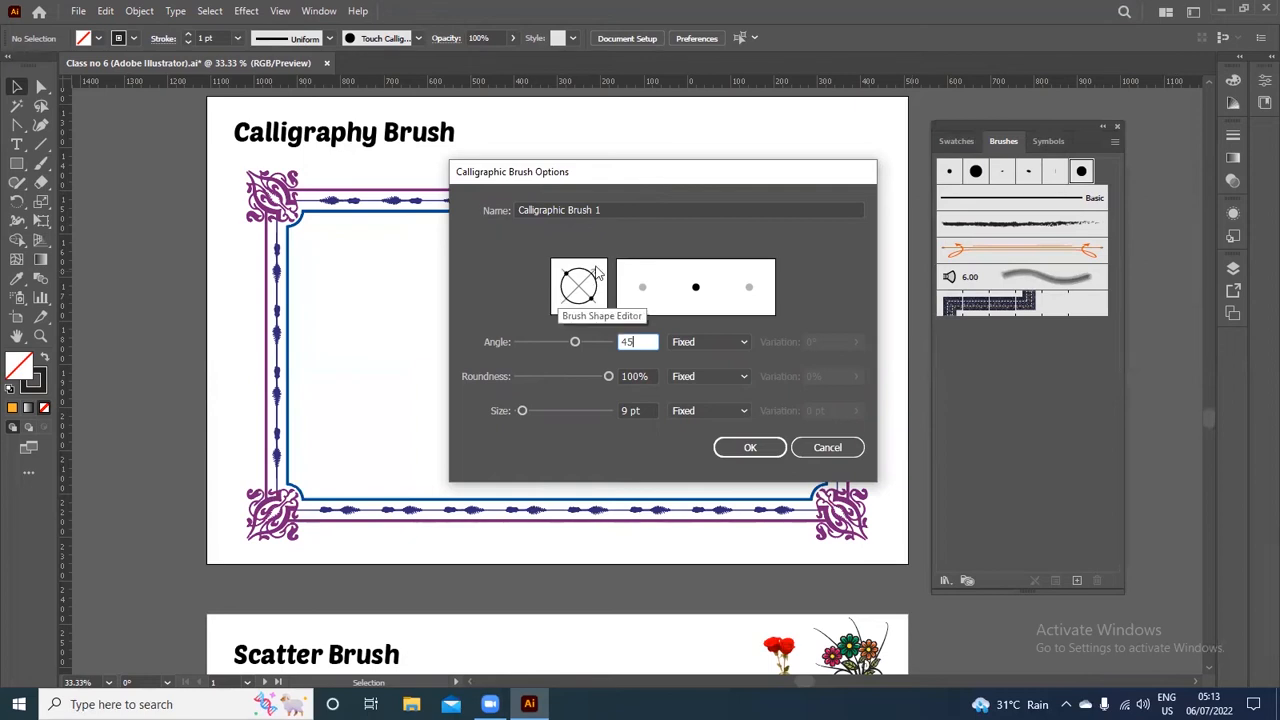
mouse_move(598, 276)
mouse_down()
mouse_move(588, 270)
mouse_move(601, 287)
mouse_move(580, 262)
mouse_move(601, 270)
mouse_up()
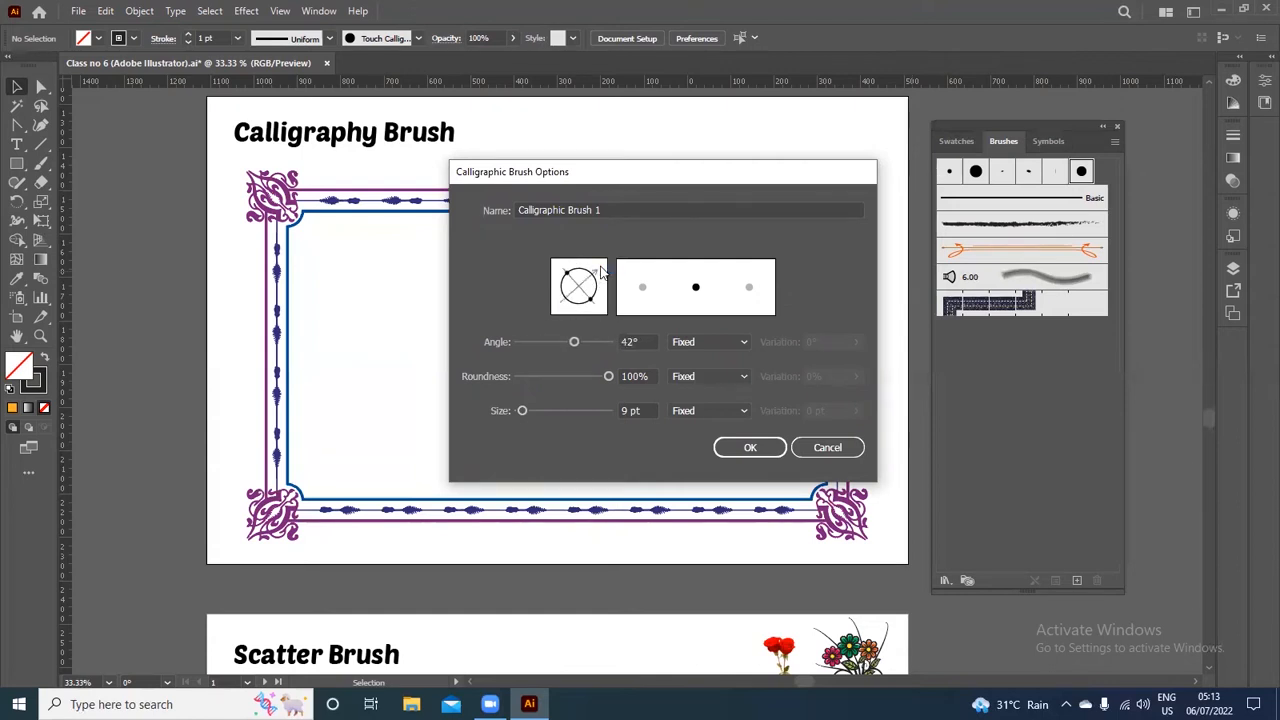
click(643, 341)
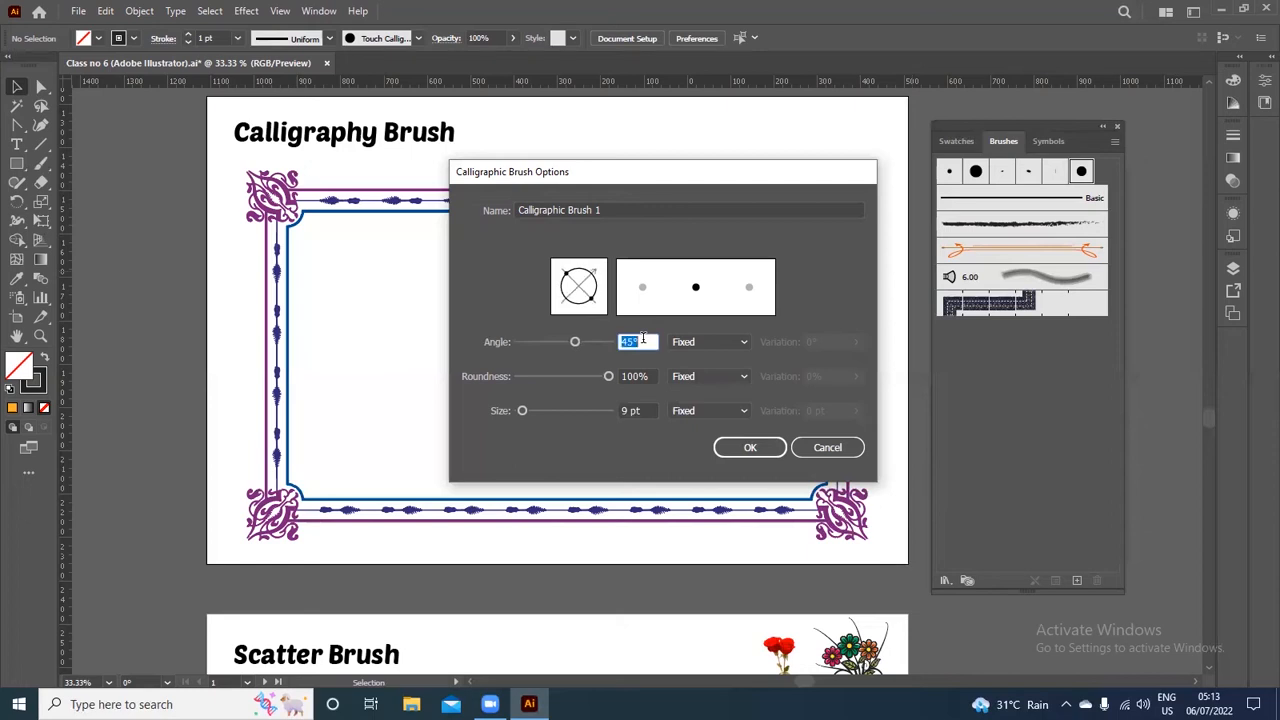
click(645, 341)
Set the new brush's roundness to 40% and size to 25 pt, and create it
drag(608, 376, 555, 385)
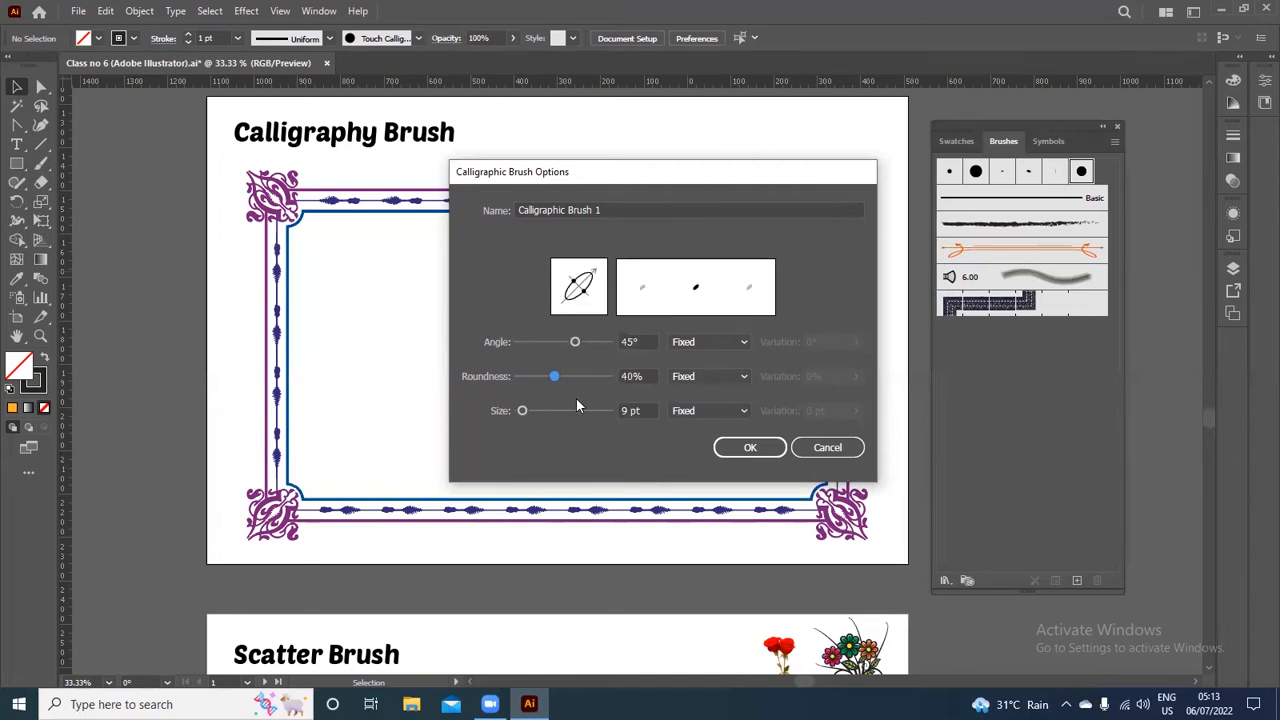
mouse_move(522, 411)
mouse_down()
mouse_move(565, 416)
mouse_move(522, 412)
mouse_up()
drag(530, 417, 535, 416)
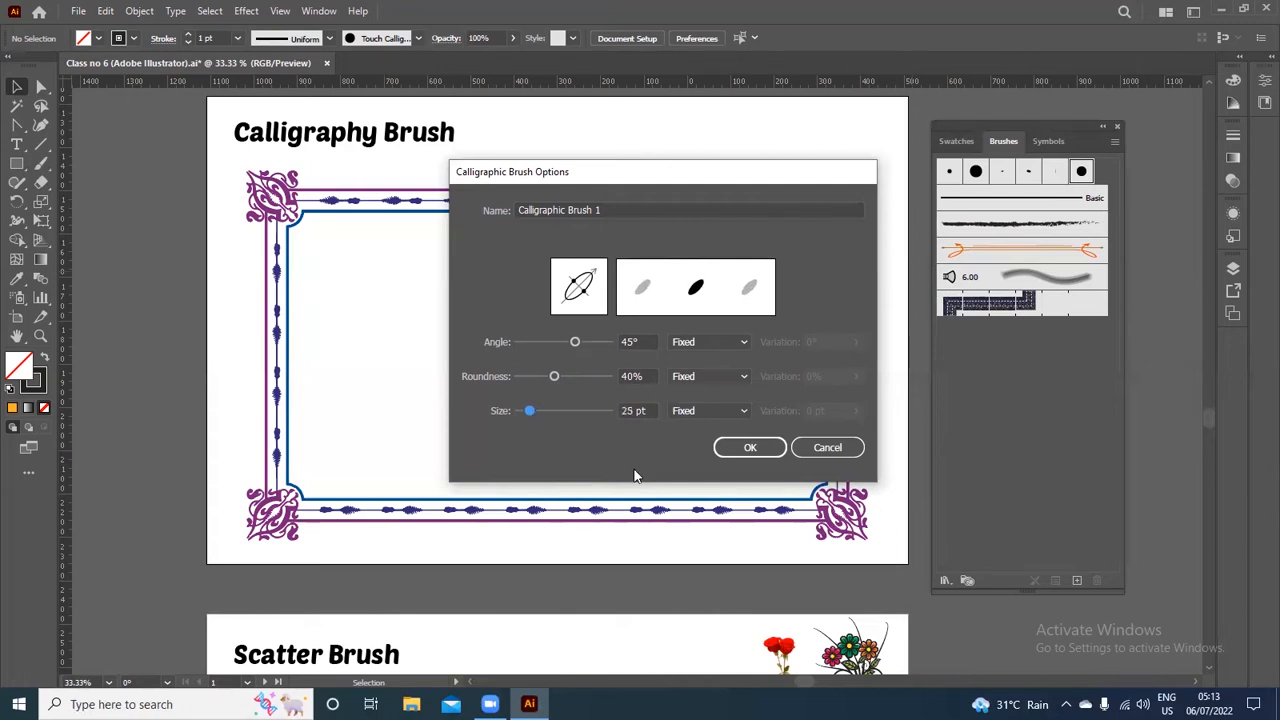
click(760, 447)
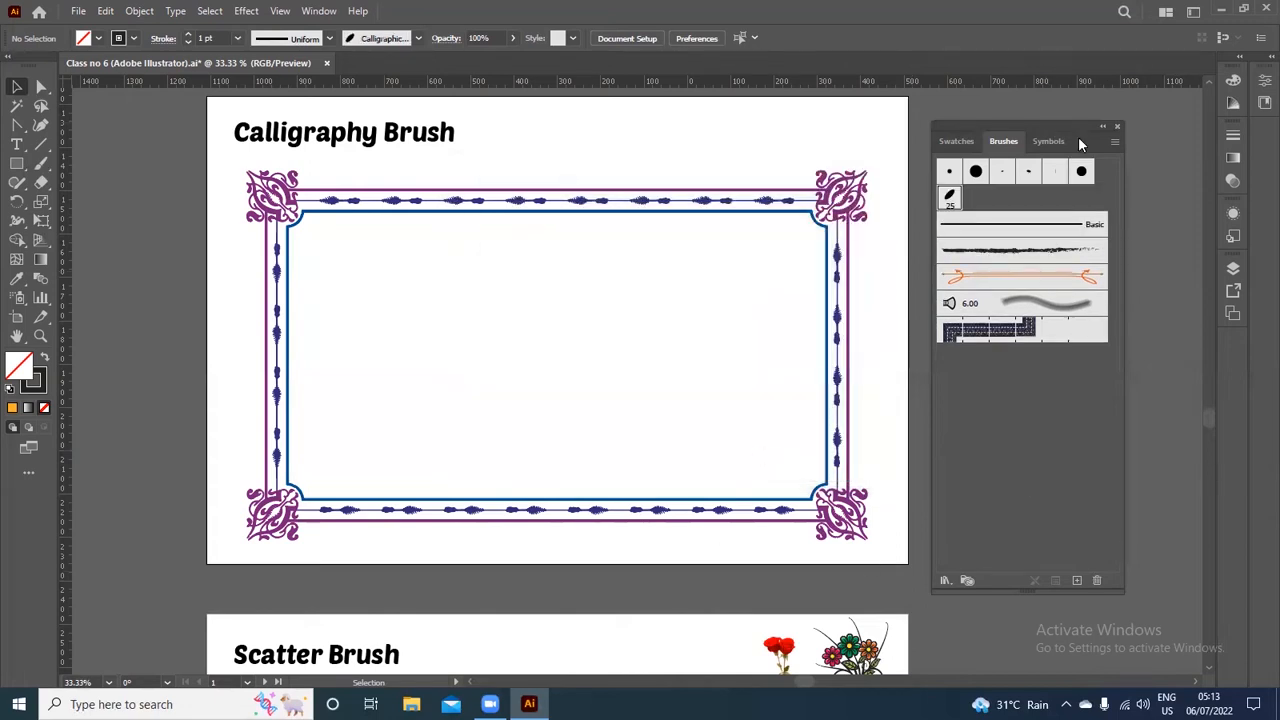
Review the options of the new 25 pt calligraphic brush and accept them as they are
click(950, 199)
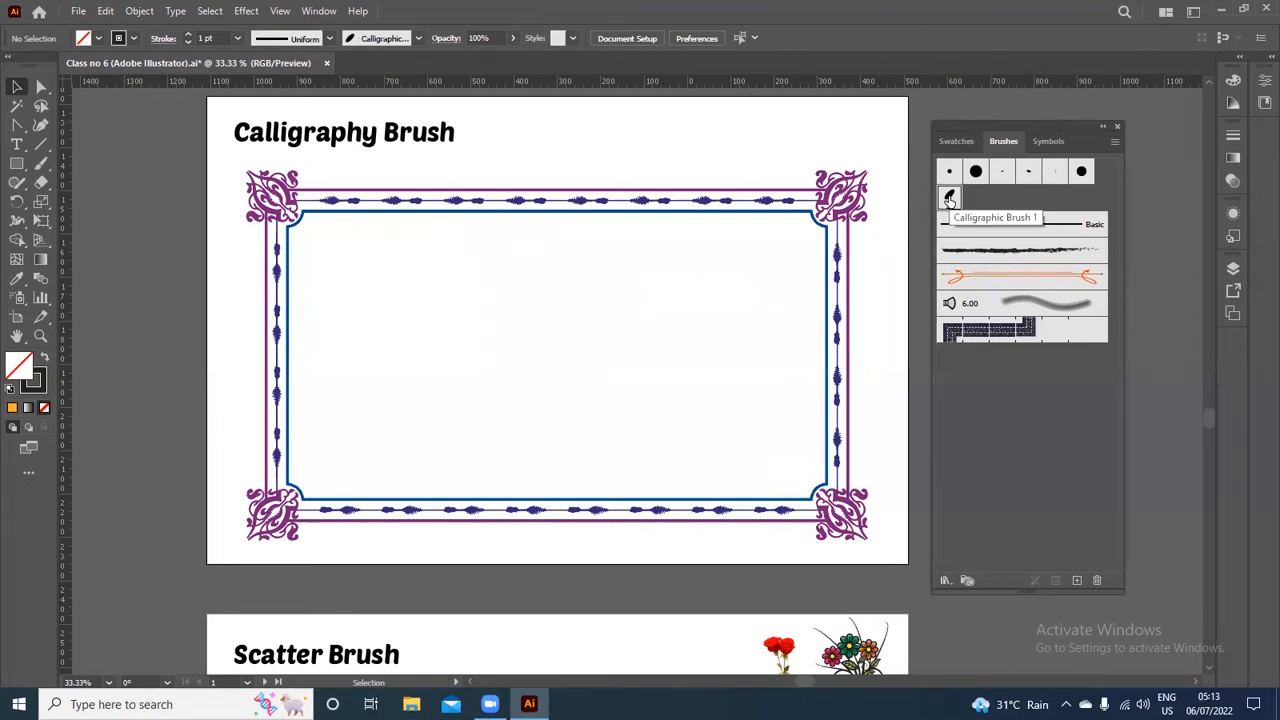
double_click(950, 199)
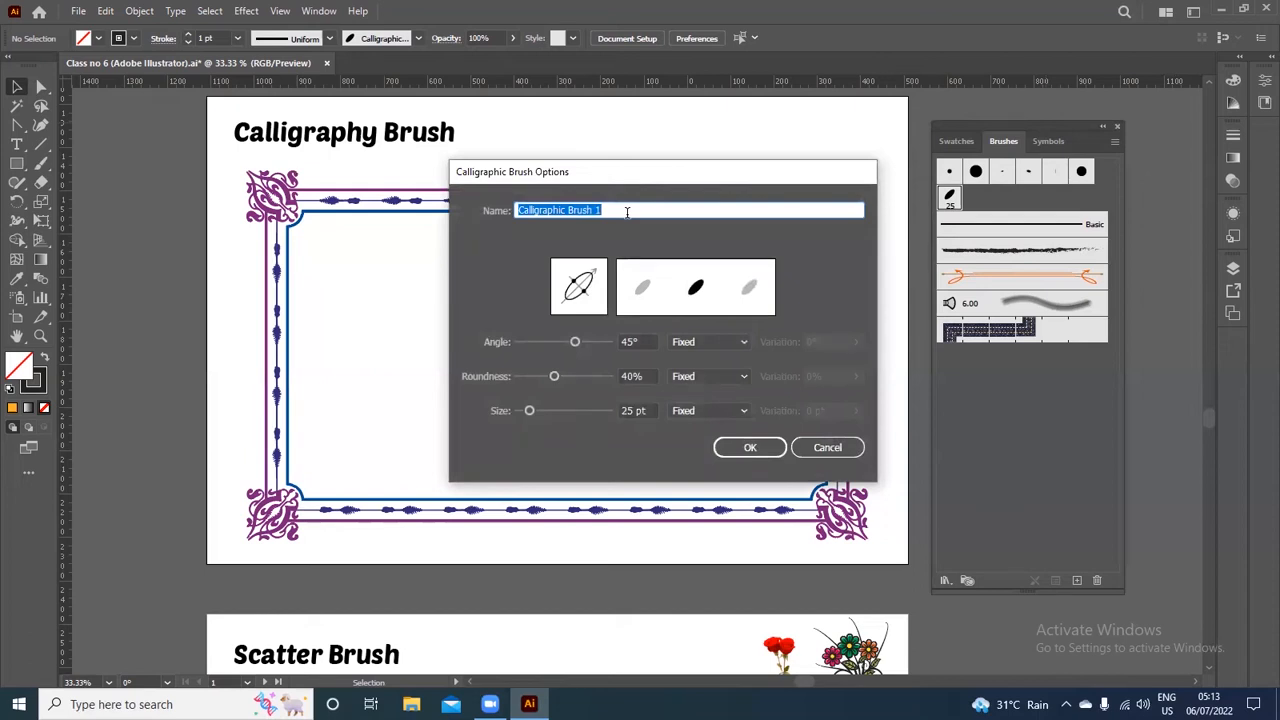
click(750, 448)
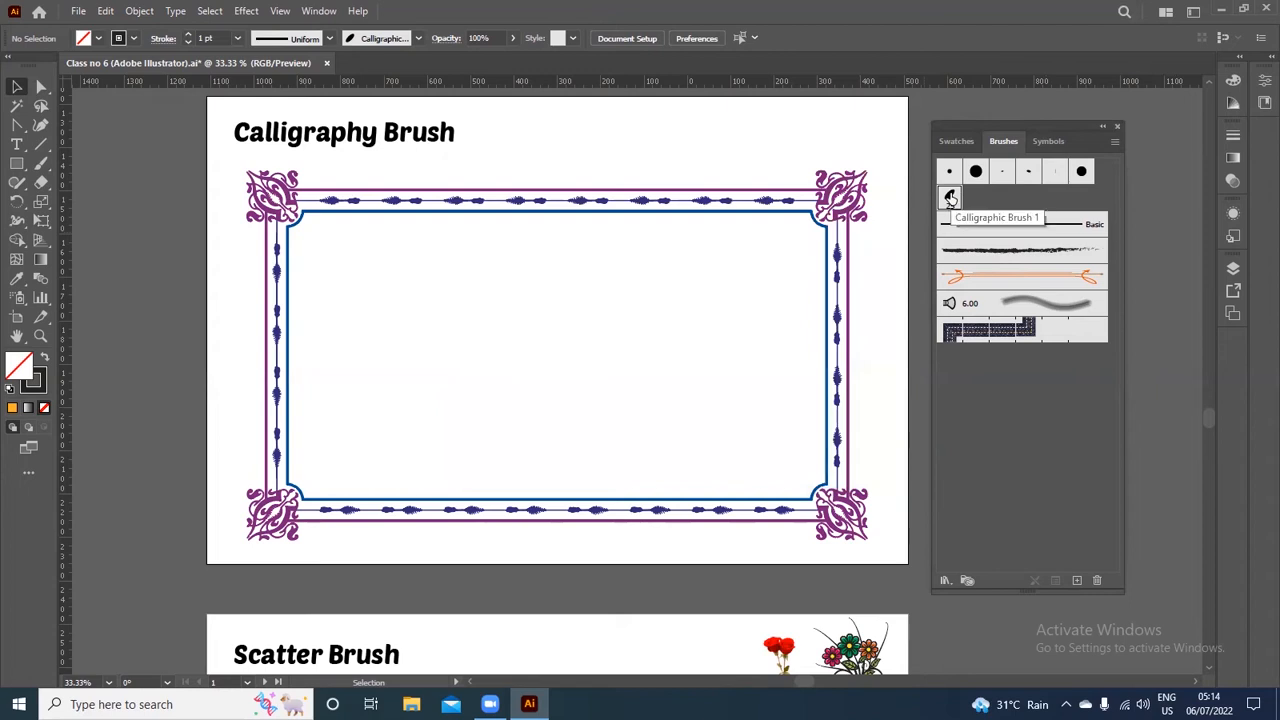
Try the new calligraphic brush with a vertical Paintbrush stroke inside the border, and delete the stroke
click(41, 163)
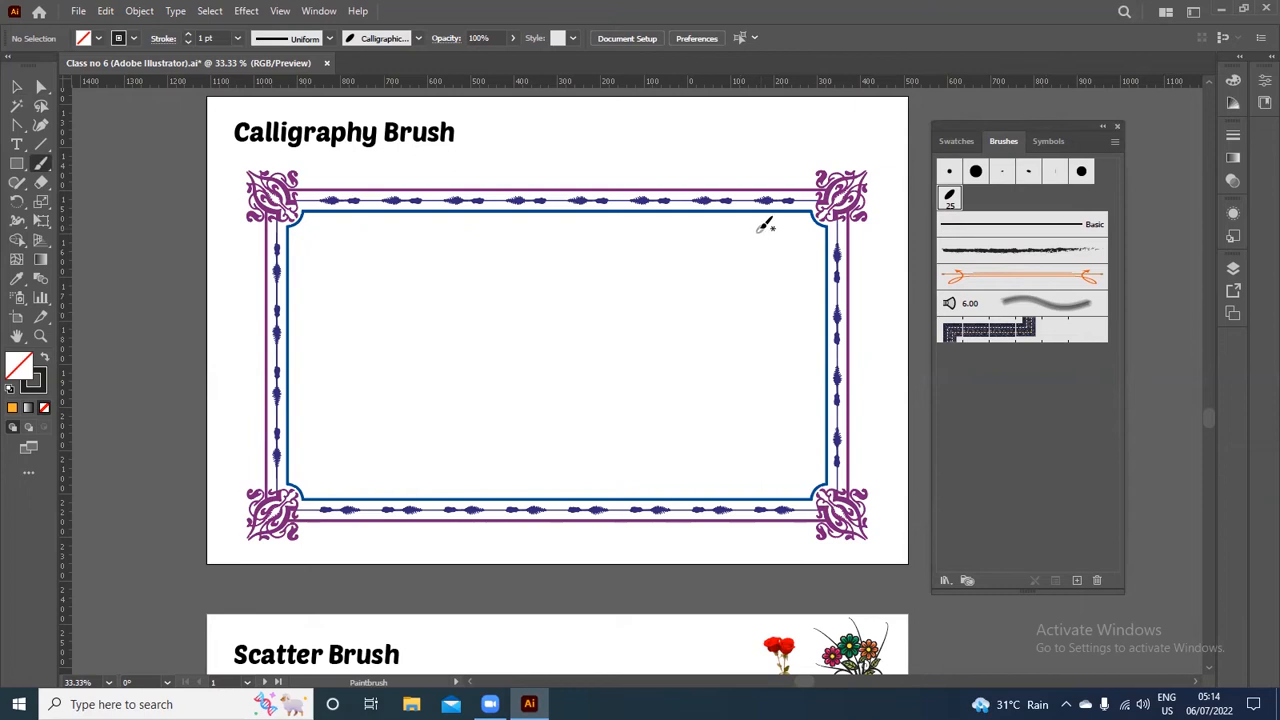
drag(759, 231, 768, 396)
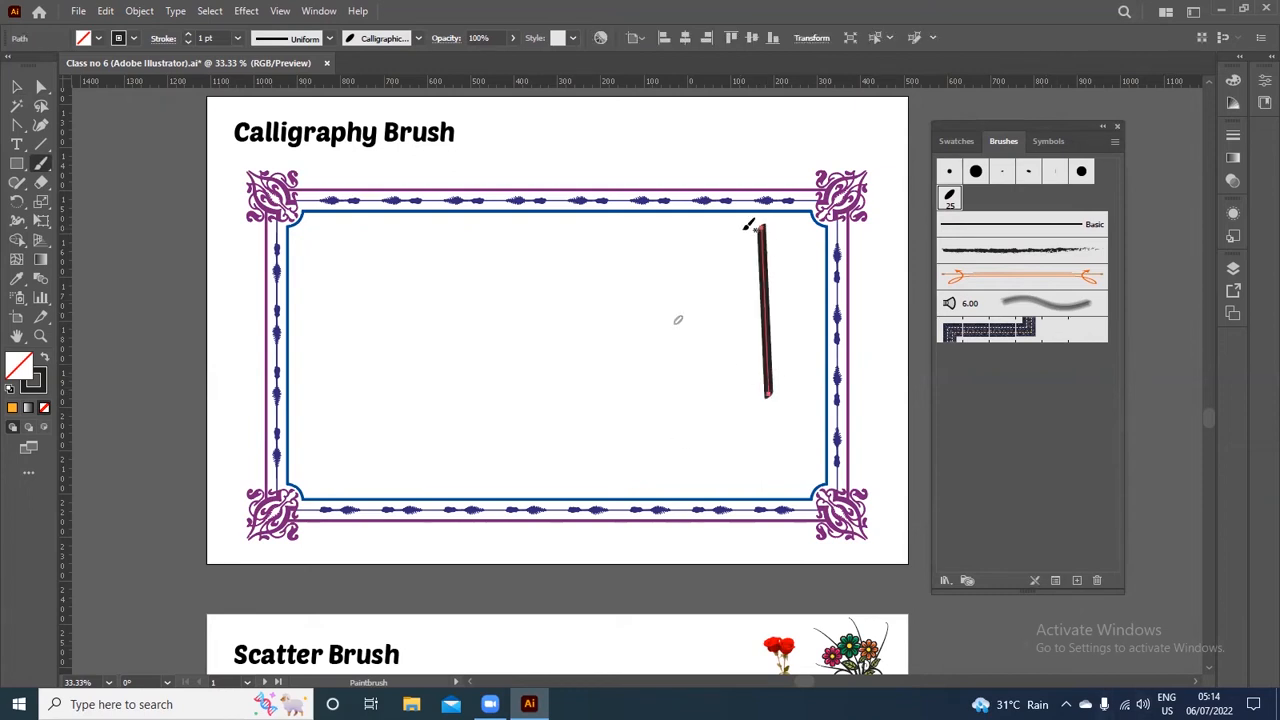
click(14, 88)
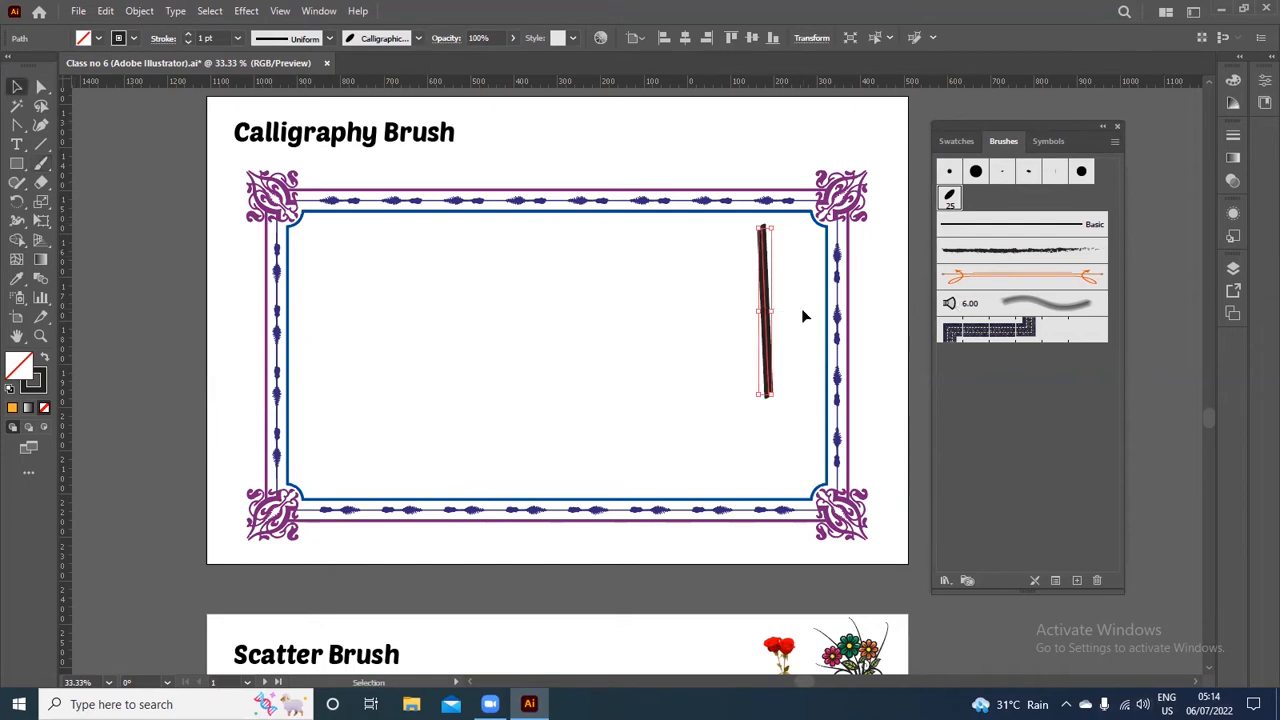
key(Delete)
Enlarge the calligraphic brush and paint the letters ا and ب, including the dot, inside the border
click(40, 163)
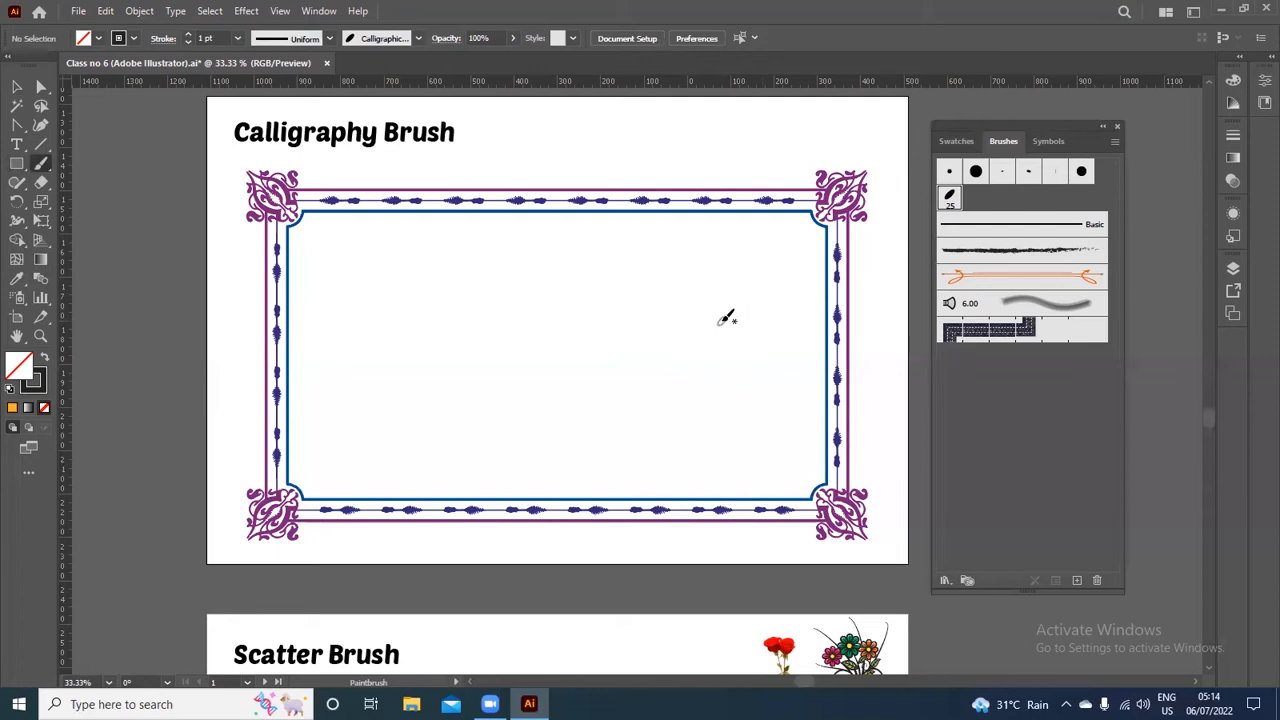
key(bracketright)
key(bracketright)
key(bracketright)
key(bracketright)
key(bracketright)
key(bracketright)
key(bracketright)
drag(749, 240, 748, 438)
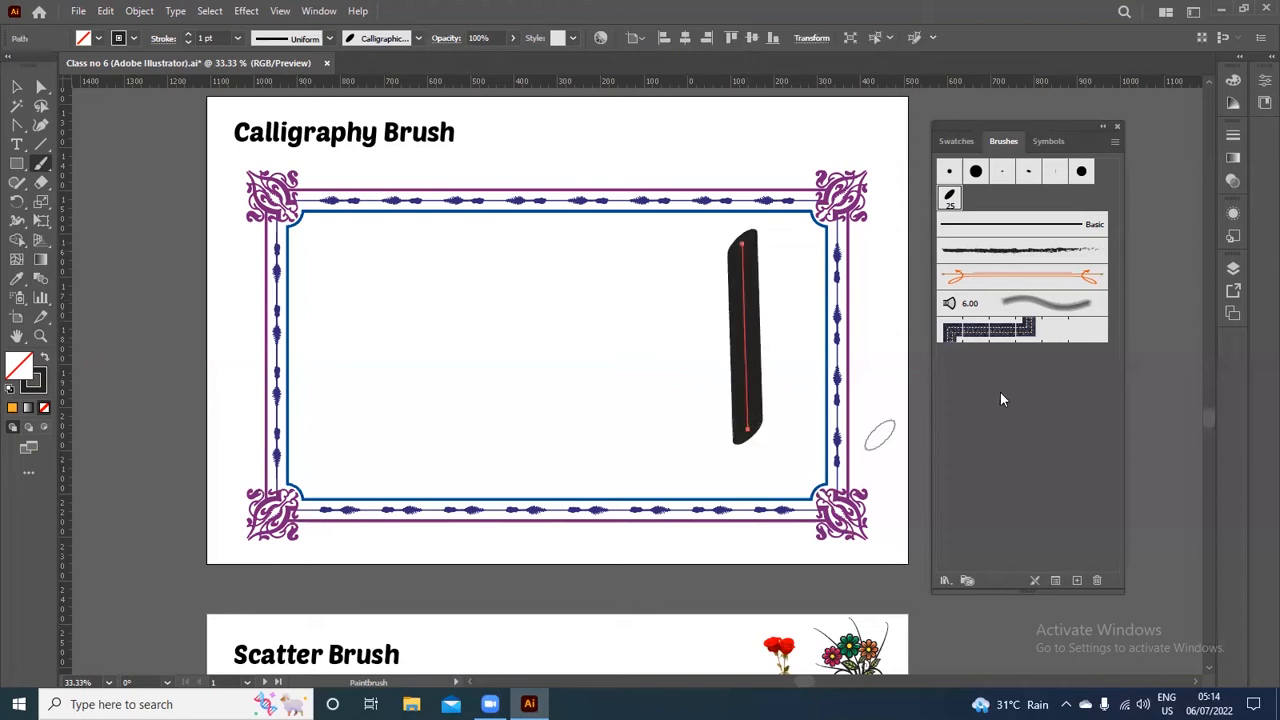
mouse_move(664, 311)
mouse_down()
mouse_move(642, 404)
mouse_move(571, 451)
mouse_move(510, 463)
mouse_move(427, 433)
mouse_move(419, 366)
mouse_up()
drag(577, 478, 590, 492)
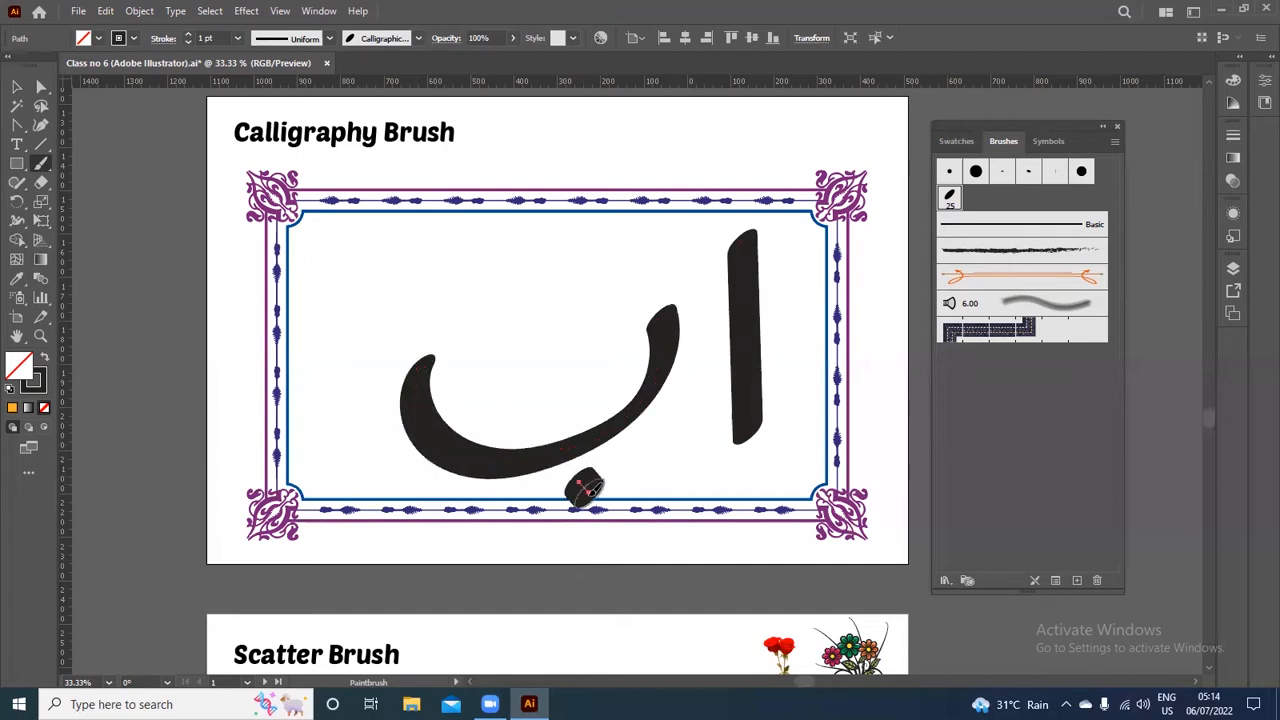
Delete the painted letters ا and ب together with the dot
click(17, 87)
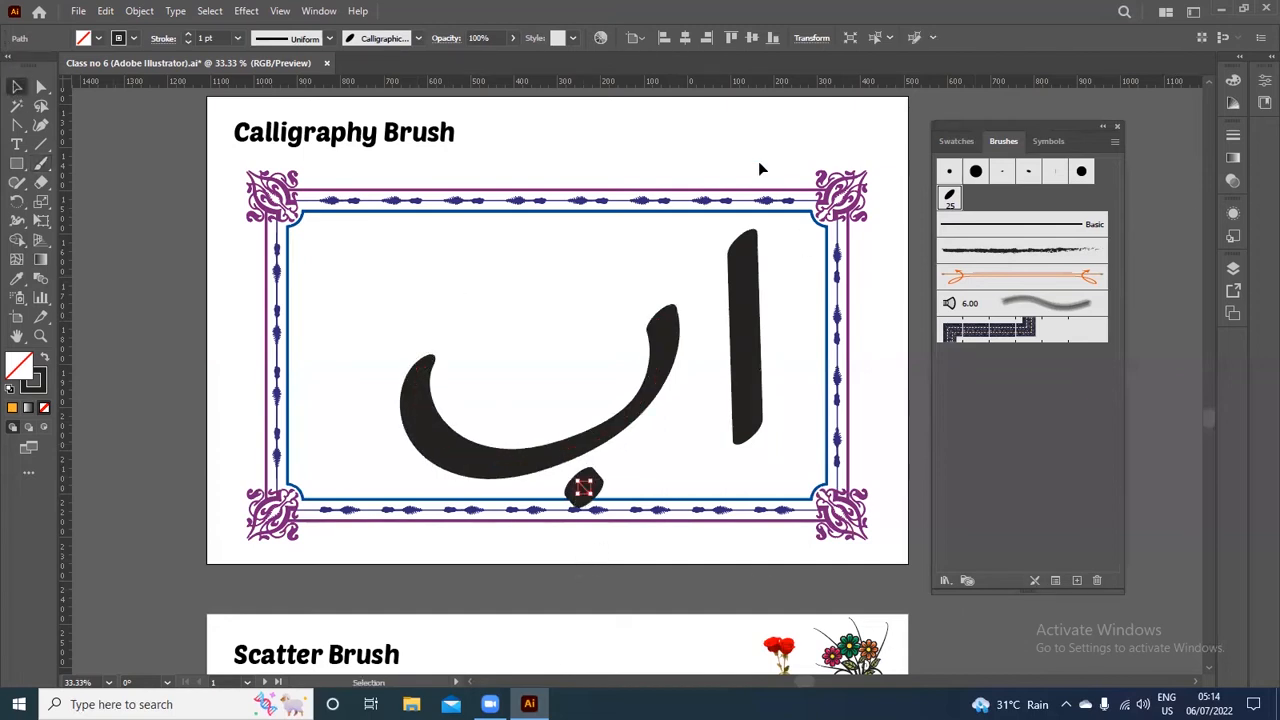
click(702, 148)
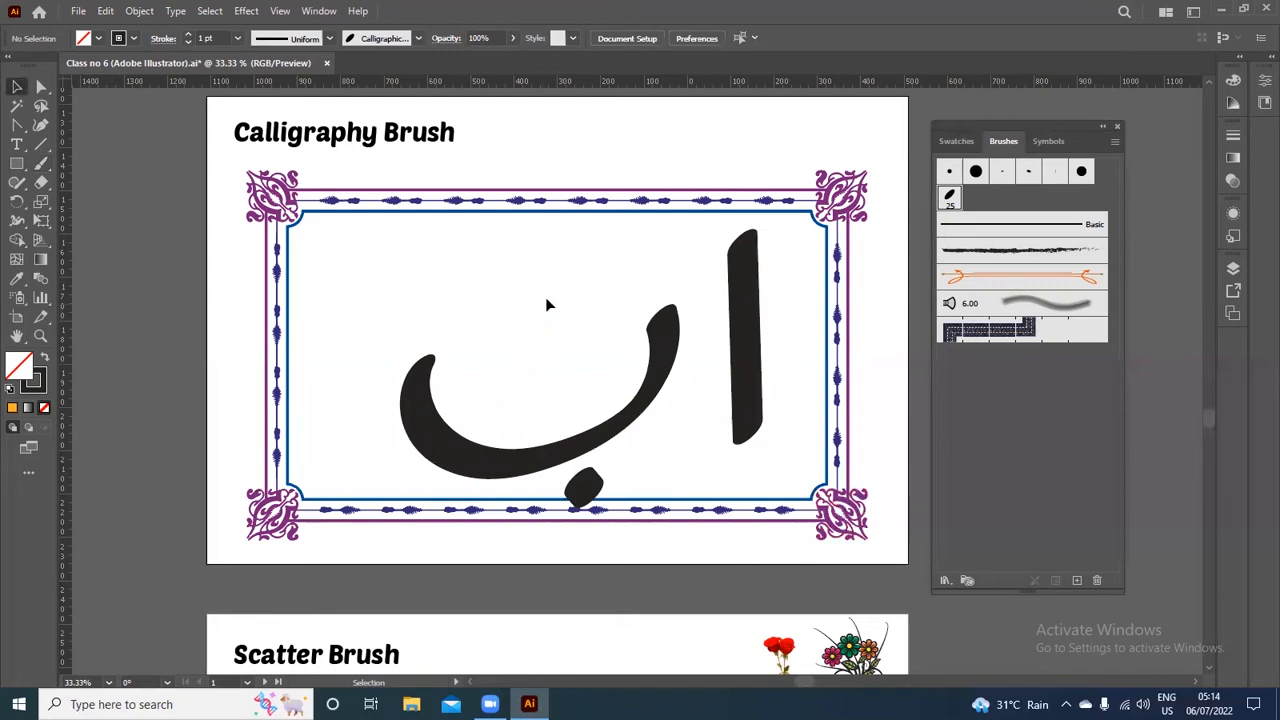
mouse_move(506, 280)
mouse_down()
mouse_move(800, 463)
mouse_move(815, 490)
mouse_up()
key(Delete)
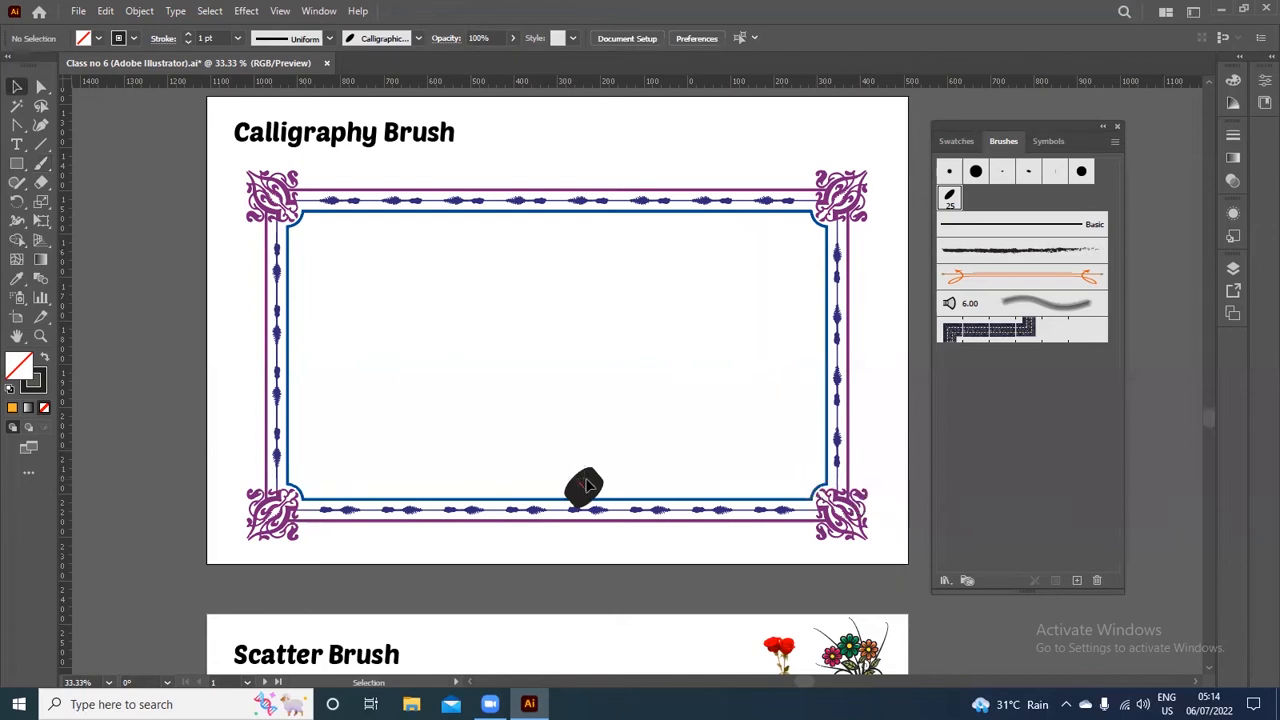
click(587, 487)
key(Delete)
Try a thin ح-shaped stroke with the Paintbrush inside the border, and delete it
click(40, 163)
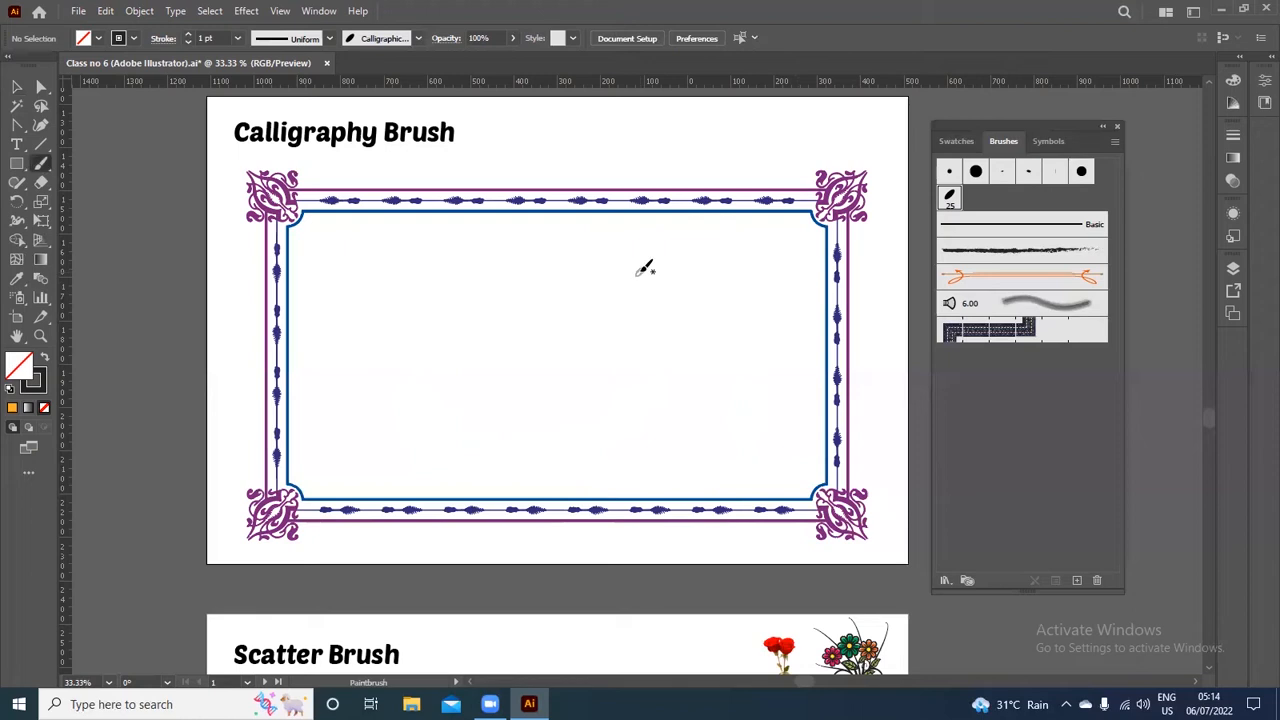
mouse_move(639, 272)
mouse_down()
mouse_move(739, 219)
mouse_move(686, 282)
mouse_move(671, 334)
mouse_move(681, 373)
mouse_move(717, 391)
mouse_move(767, 372)
mouse_move(786, 302)
mouse_up()
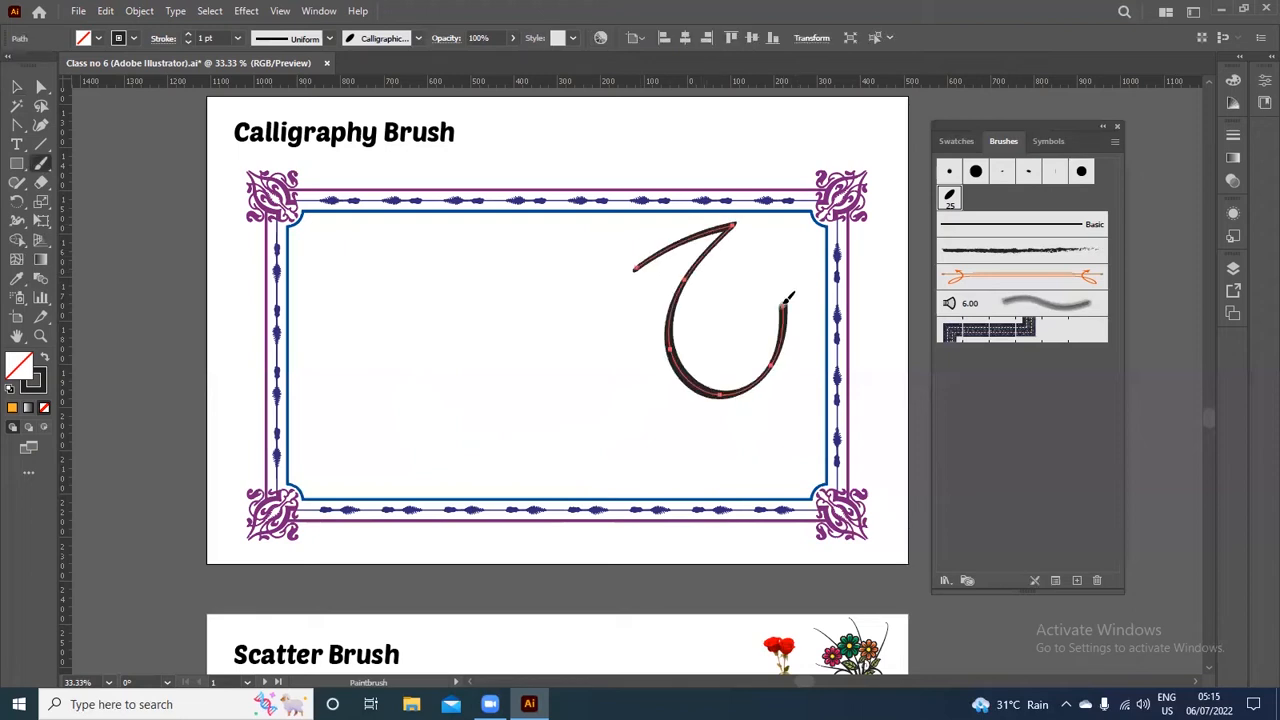
click(16, 87)
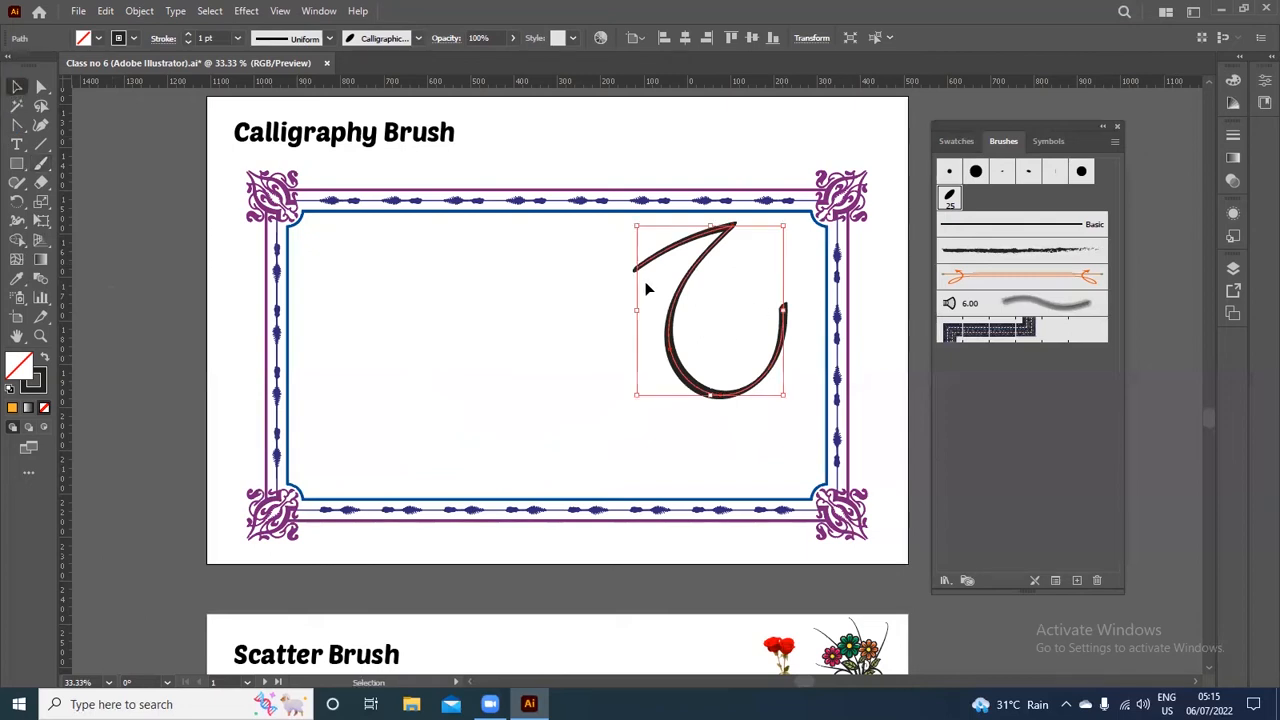
key(Delete)
Paint the letter ج with its dot and the letter ع beside it in thick calligraphic strokes inside the border
click(41, 163)
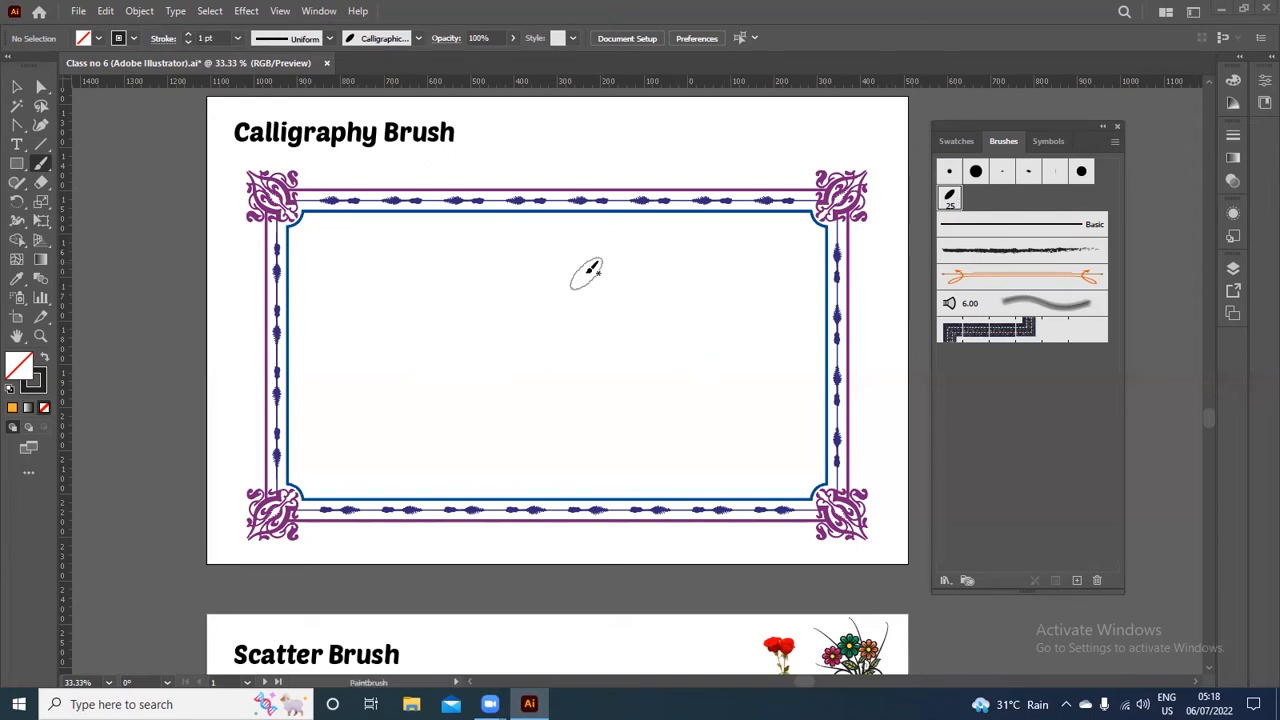
mouse_move(587, 273)
mouse_down()
mouse_move(644, 229)
mouse_move(713, 220)
mouse_move(644, 278)
mouse_move(630, 325)
mouse_move(653, 390)
mouse_move(710, 420)
mouse_move(753, 418)
mouse_move(789, 386)
mouse_move(798, 355)
mouse_move(784, 292)
mouse_up()
drag(692, 318, 702, 326)
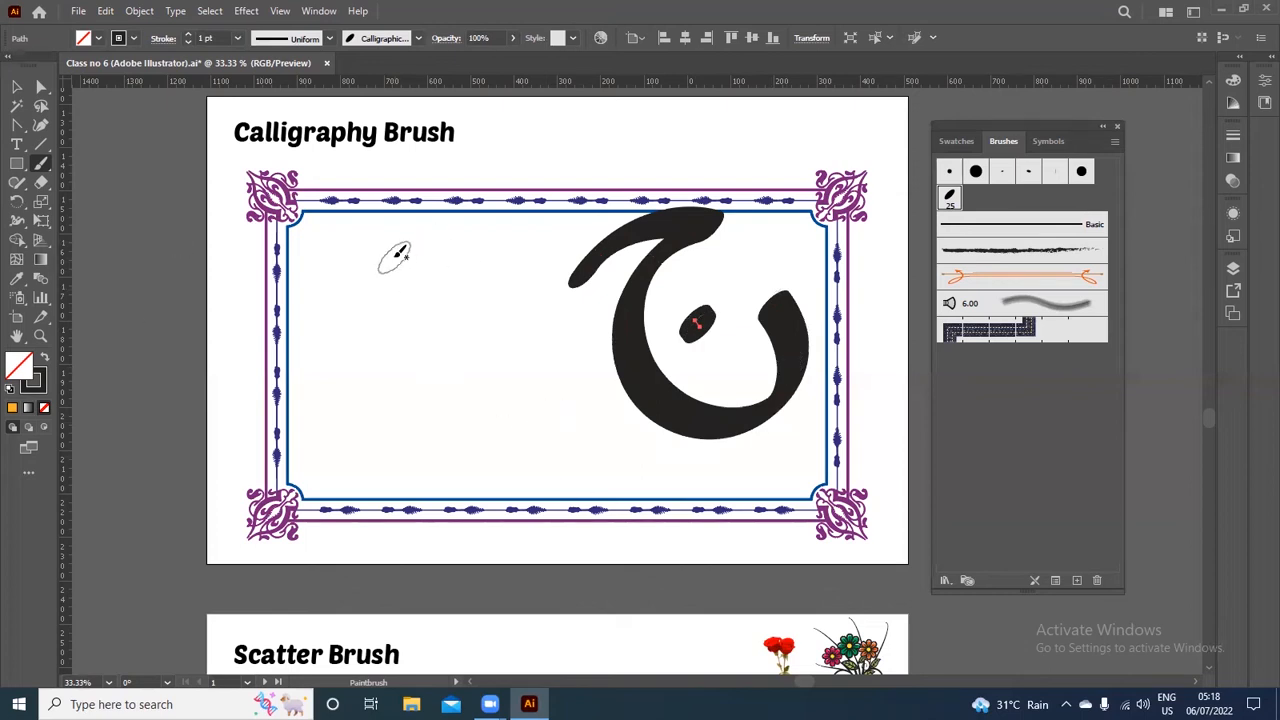
mouse_move(420, 222)
mouse_down()
mouse_move(380, 256)
mouse_move(386, 289)
mouse_move(430, 273)
mouse_move(393, 297)
mouse_move(358, 352)
mouse_move(357, 412)
mouse_move(376, 442)
mouse_move(421, 452)
mouse_move(478, 437)
mouse_move(506, 392)
mouse_move(507, 330)
mouse_up()
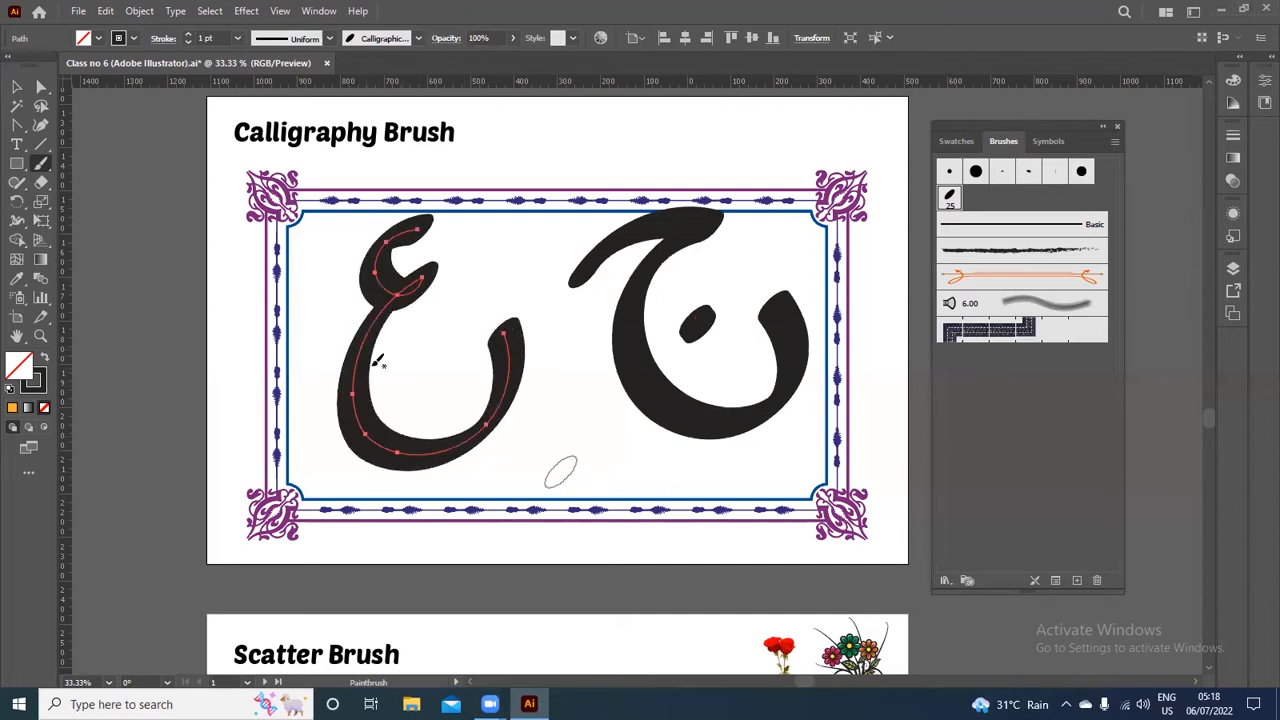
Move the letter ج and its dot slightly down inside the border, and shift the letter ع closer to them
click(17, 86)
click(645, 278)
drag(648, 286, 626, 306)
click(700, 321)
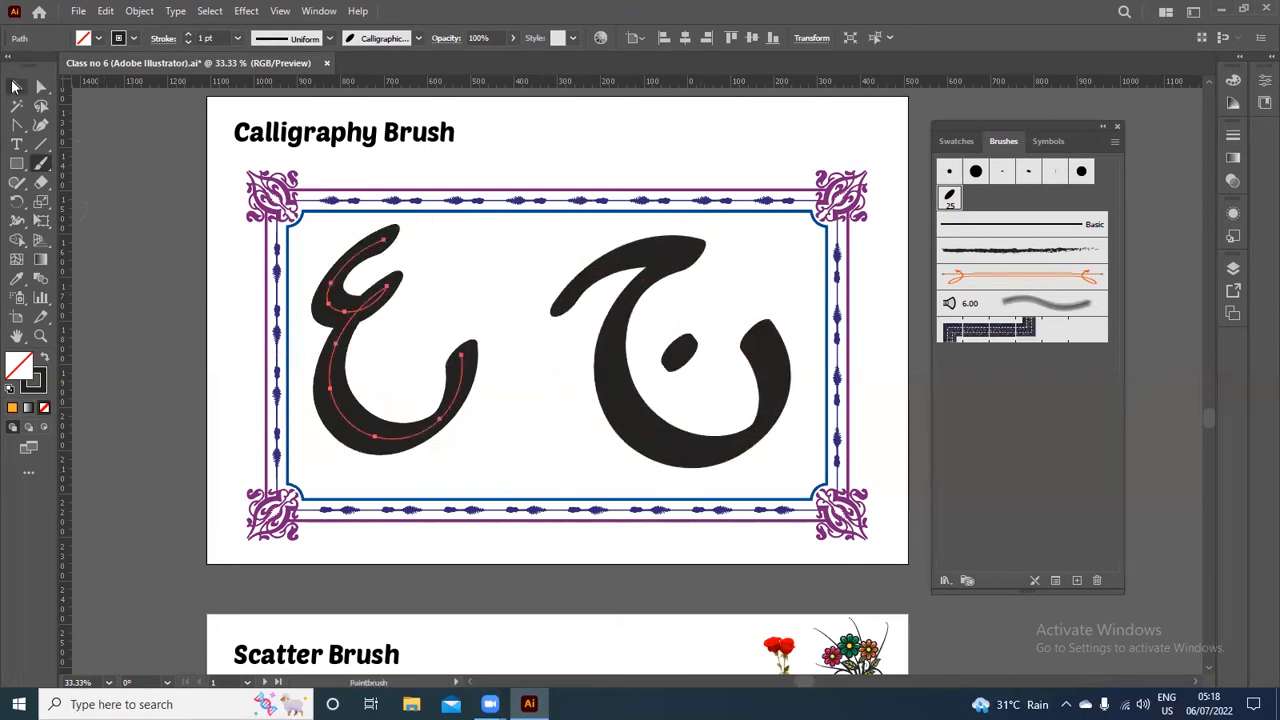
click(17, 86)
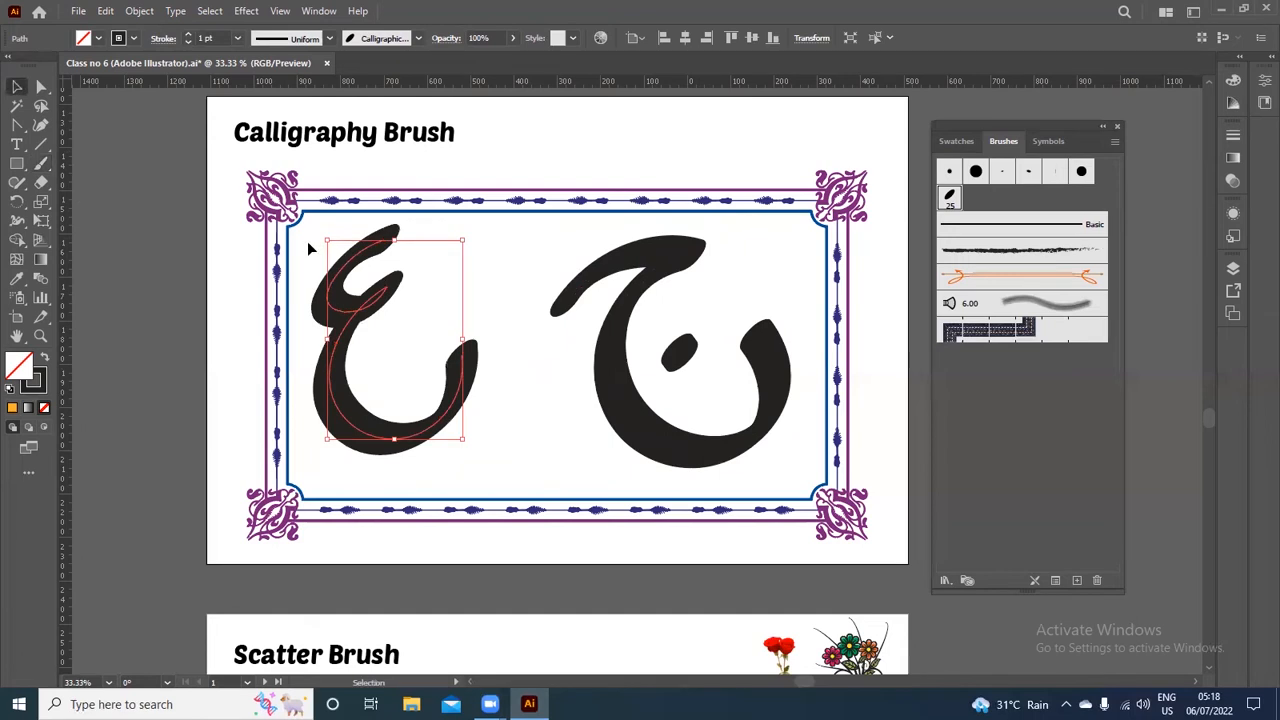
drag(368, 302, 407, 307)
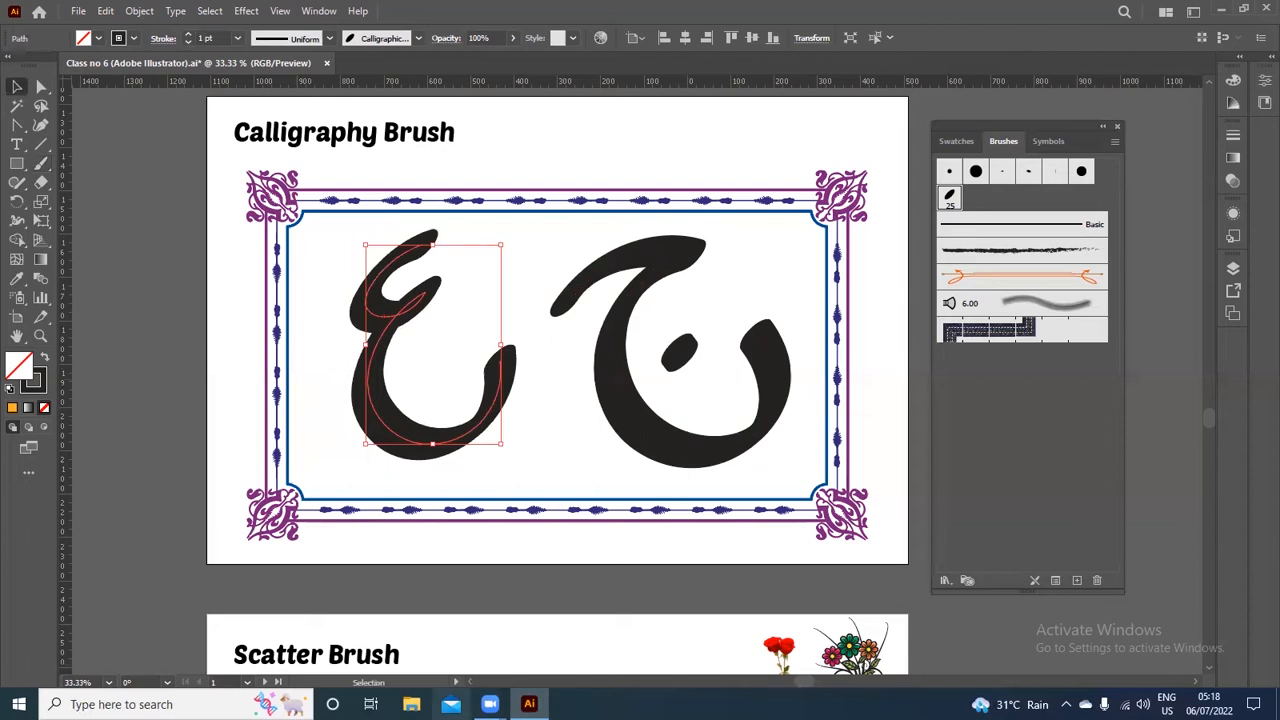
click(881, 292)
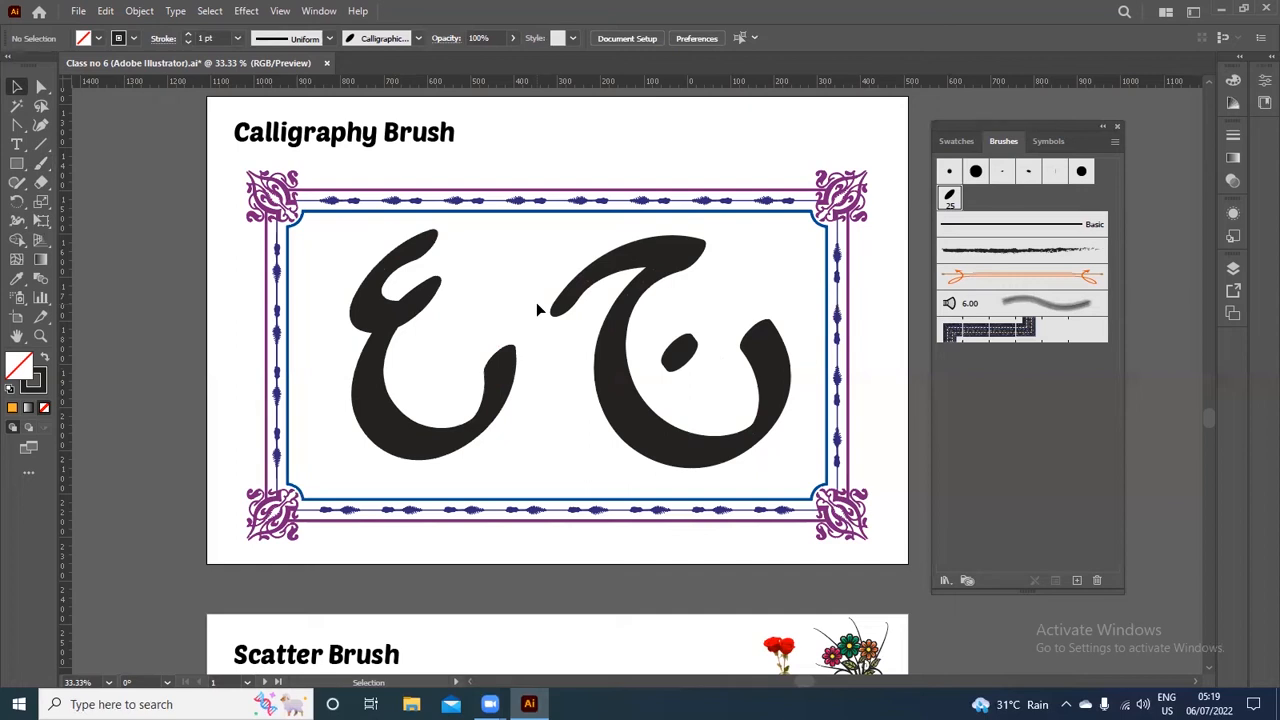
click(641, 294)
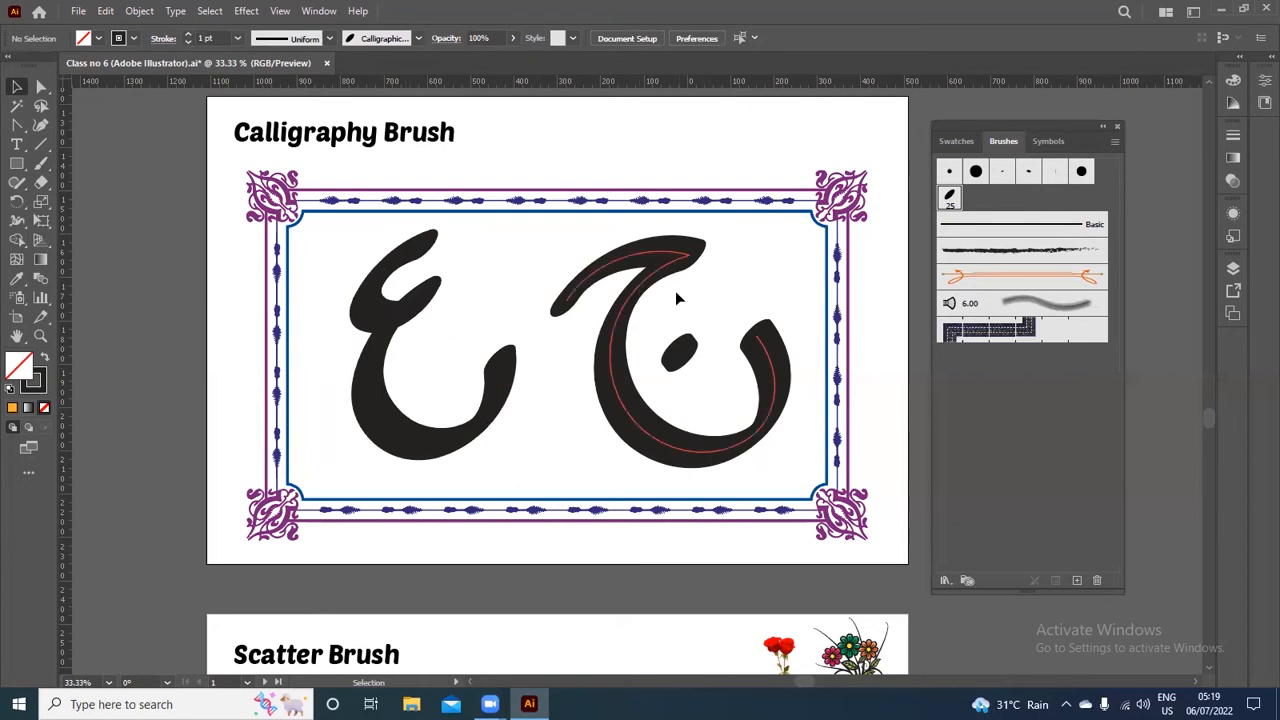
Enlarge the rose image on the Scatter Brush artboard to about 538 px square and move it into the artboard's left half
scroll(725, 390, down, 1)
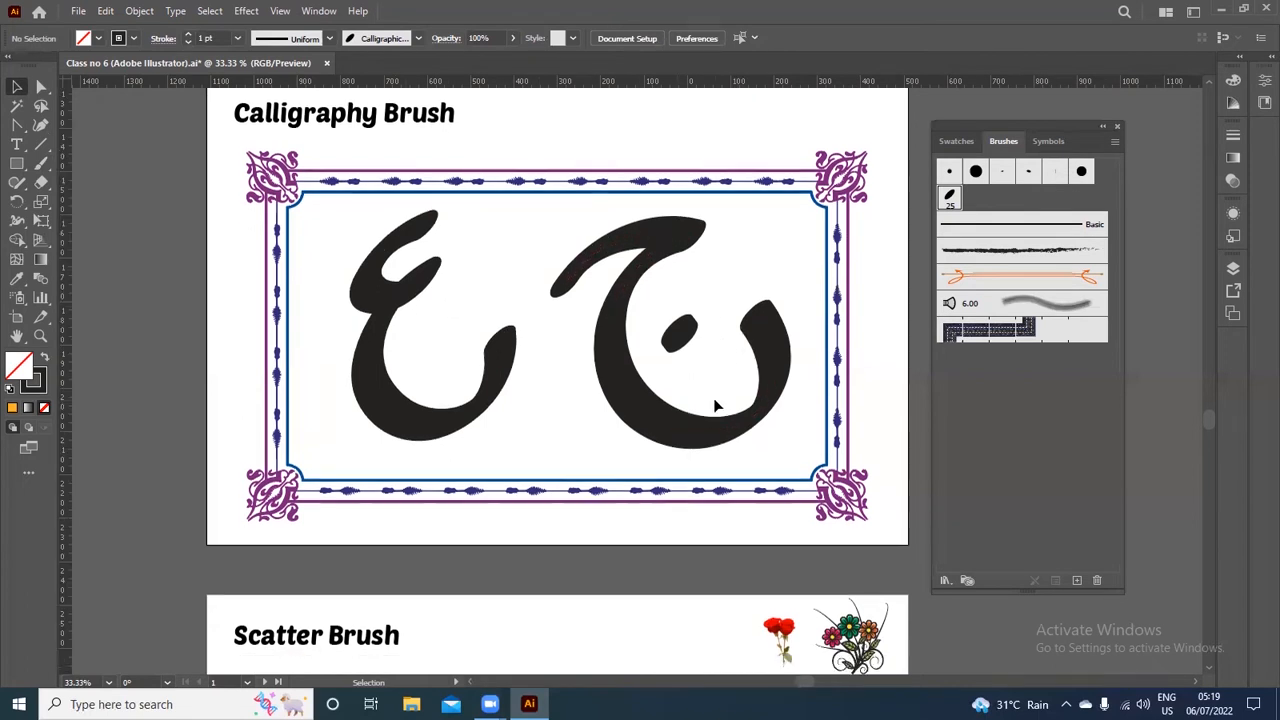
scroll(715, 405, down, 10)
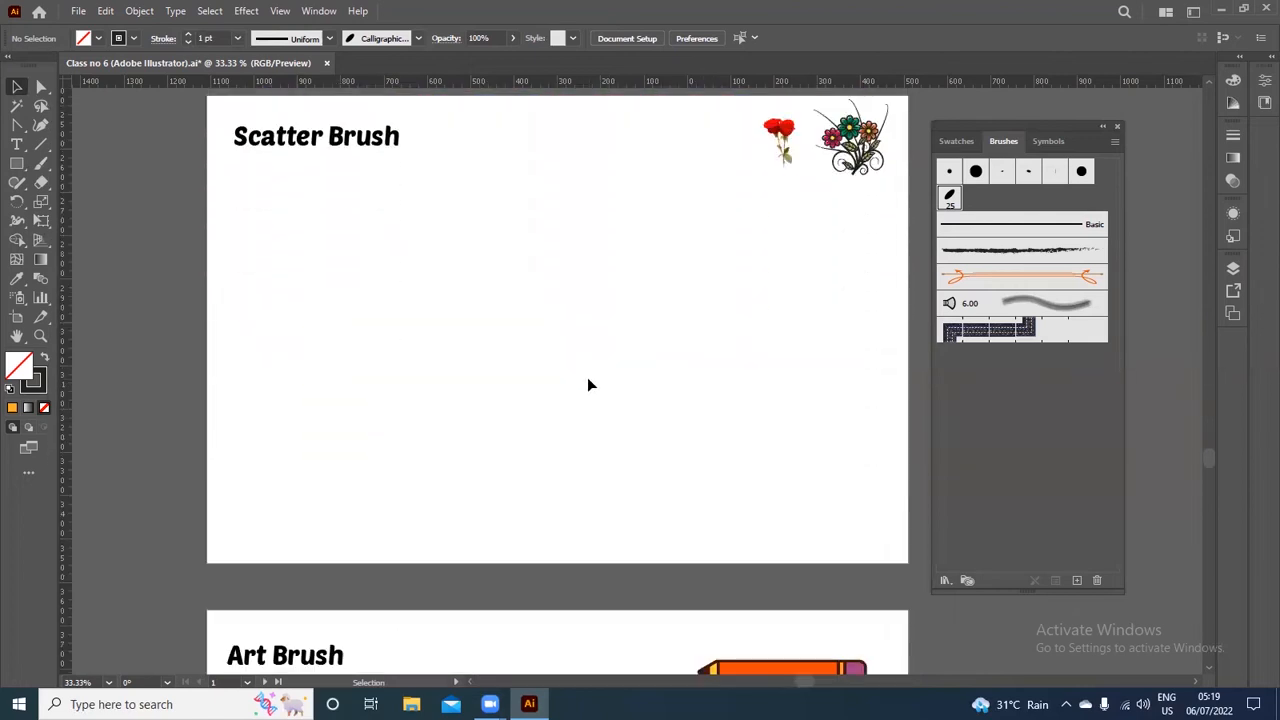
scroll(588, 379, up, 1)
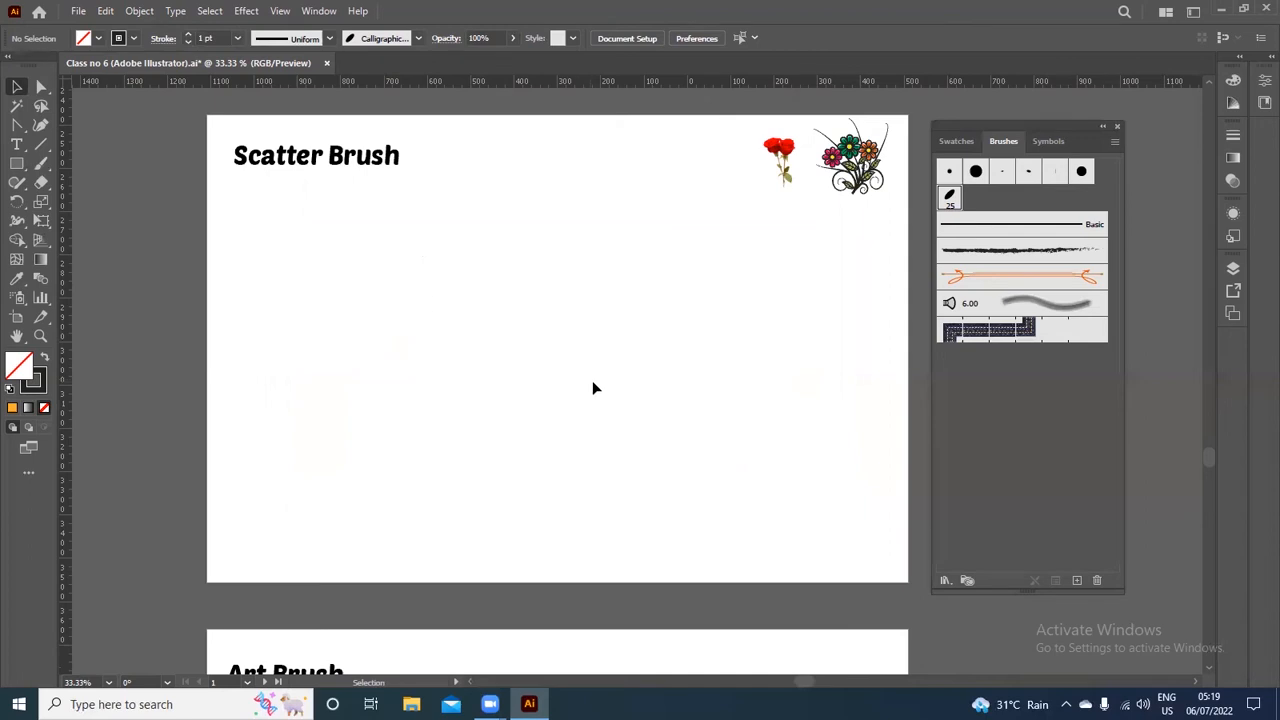
click(779, 152)
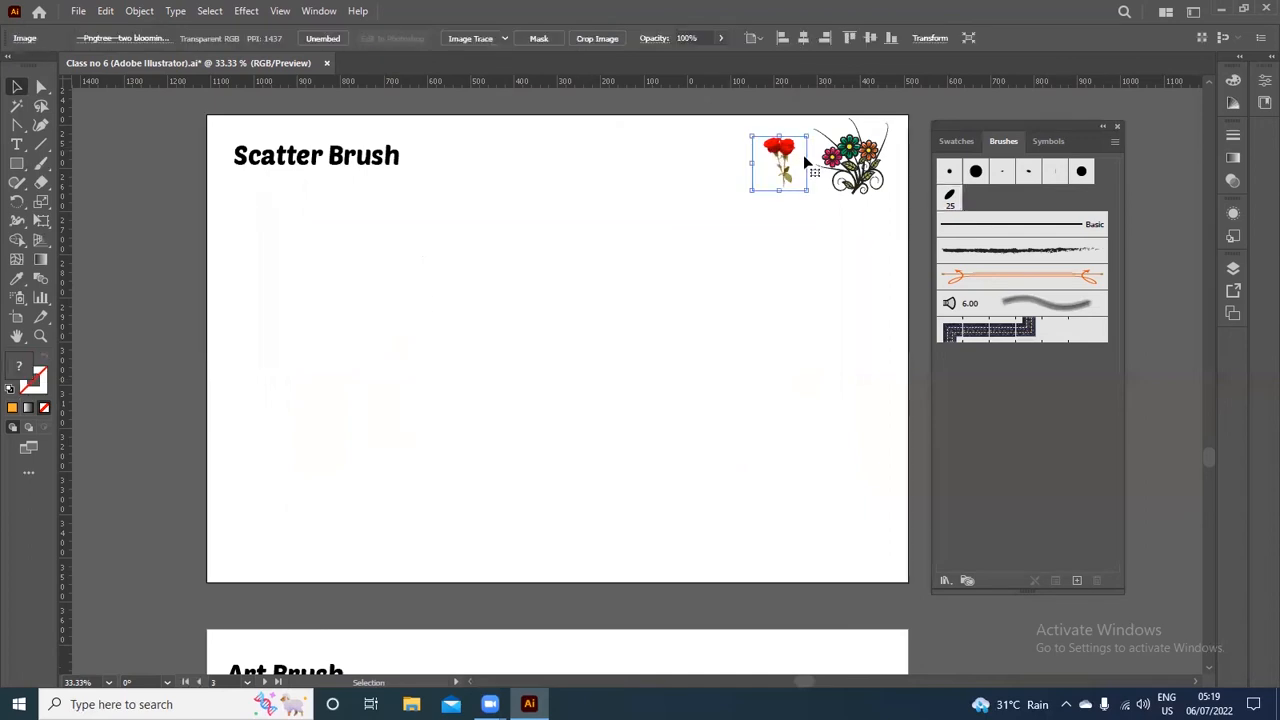
drag(782, 154, 757, 551)
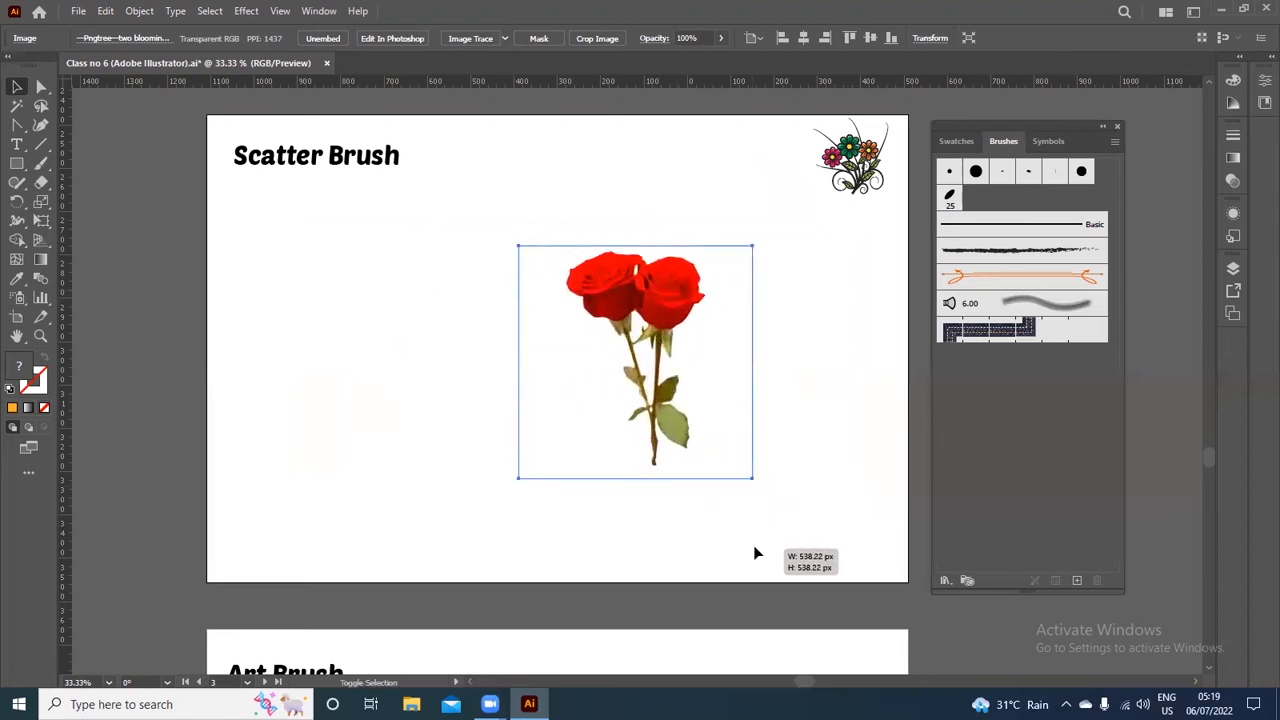
drag(644, 300, 532, 252)
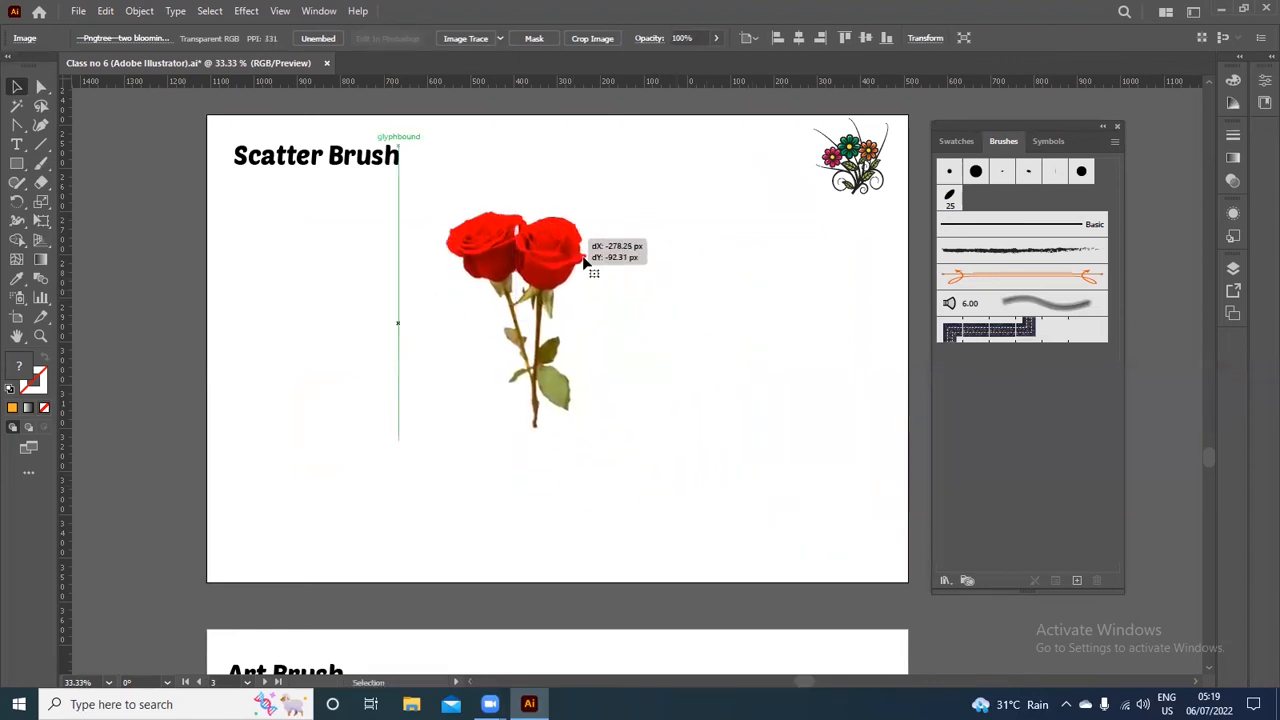
click(673, 303)
click(509, 250)
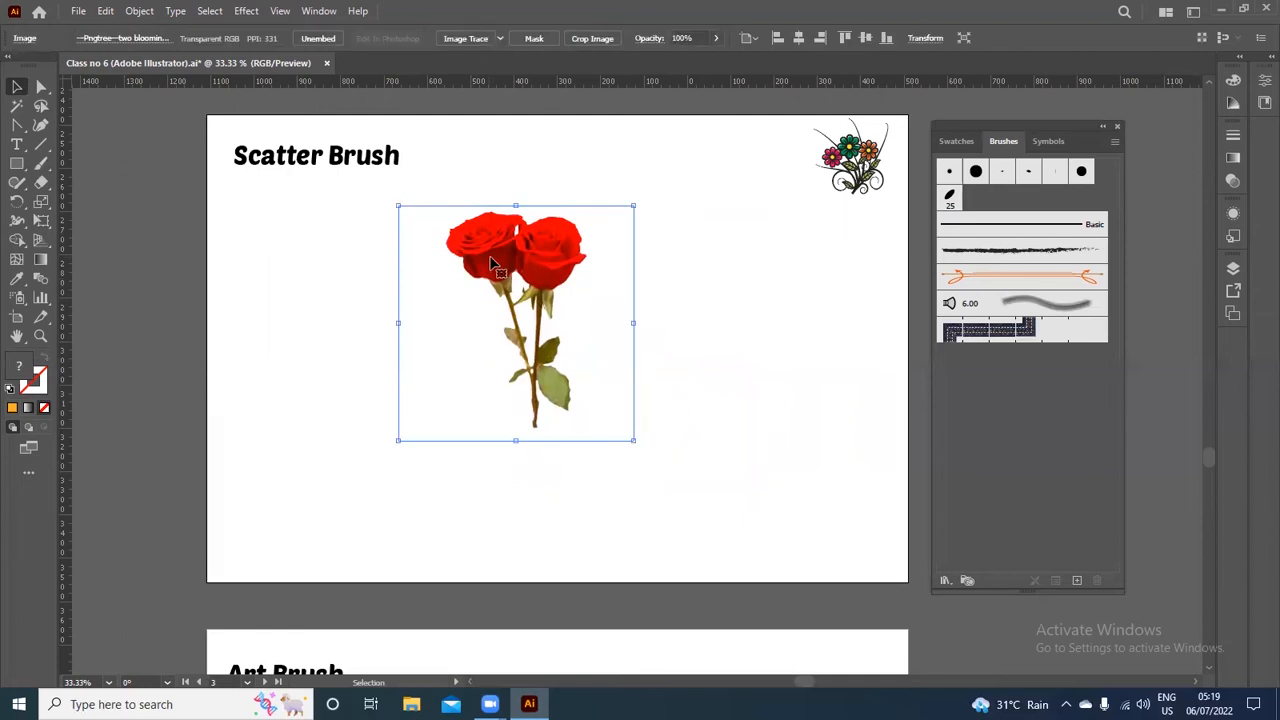
Enlarge the colourful flower bouquet to roughly the rose image's size, and arrange the two side by side with the roses on the left
drag(884, 172, 886, 546)
drag(796, 336, 744, 288)
click(829, 451)
drag(546, 231, 386, 254)
click(770, 373)
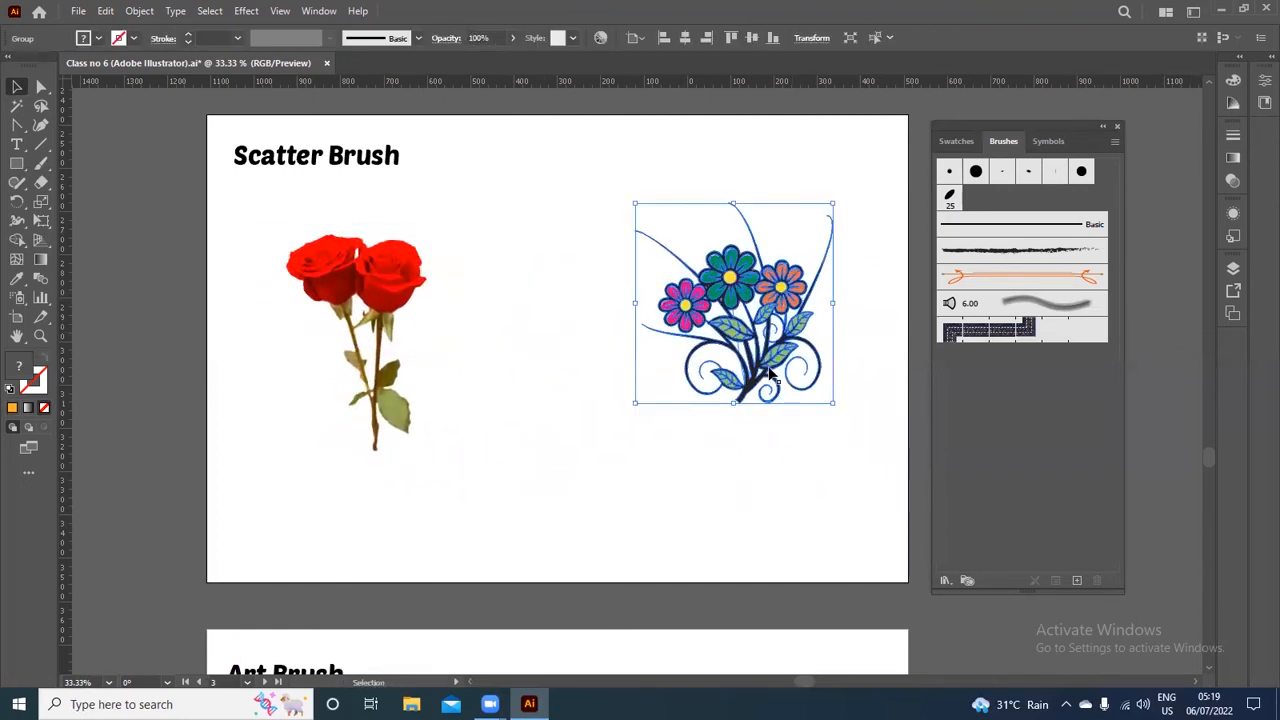
drag(834, 403, 912, 465)
drag(752, 303, 670, 303)
Compare the rose image and the flower bouquet in Outline view, and return to the normal preview
click(364, 234)
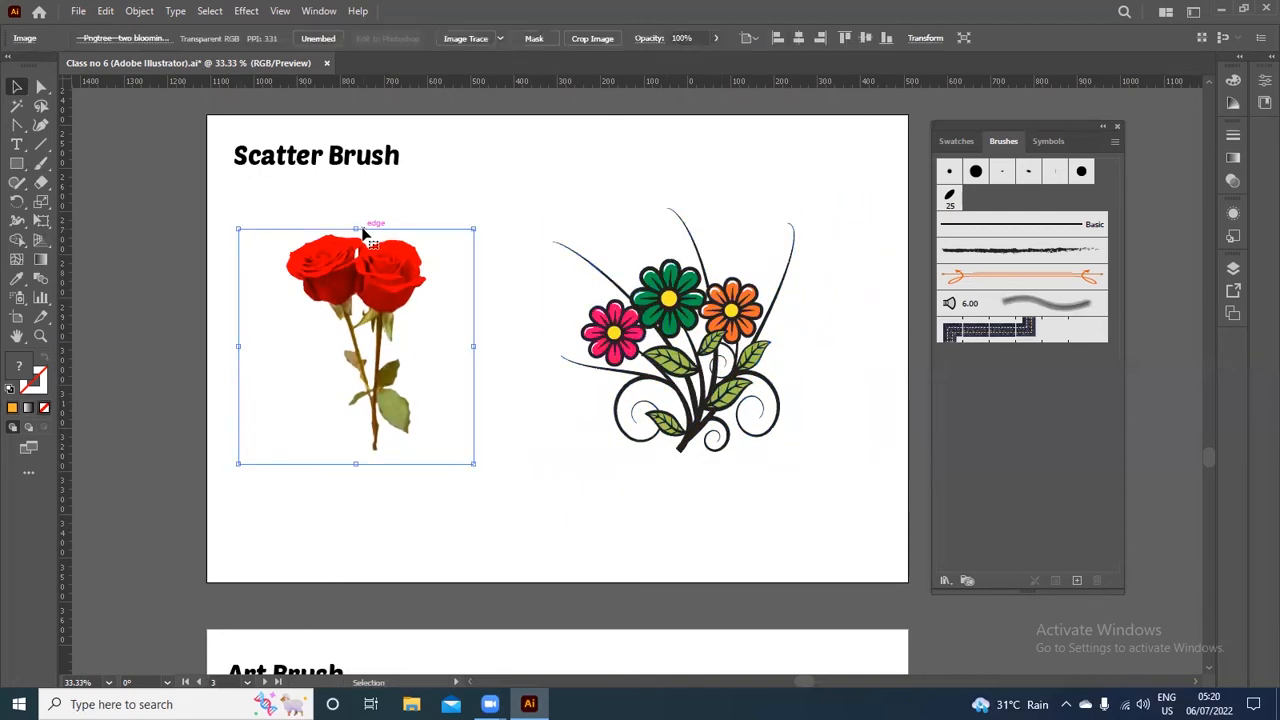
click(732, 308)
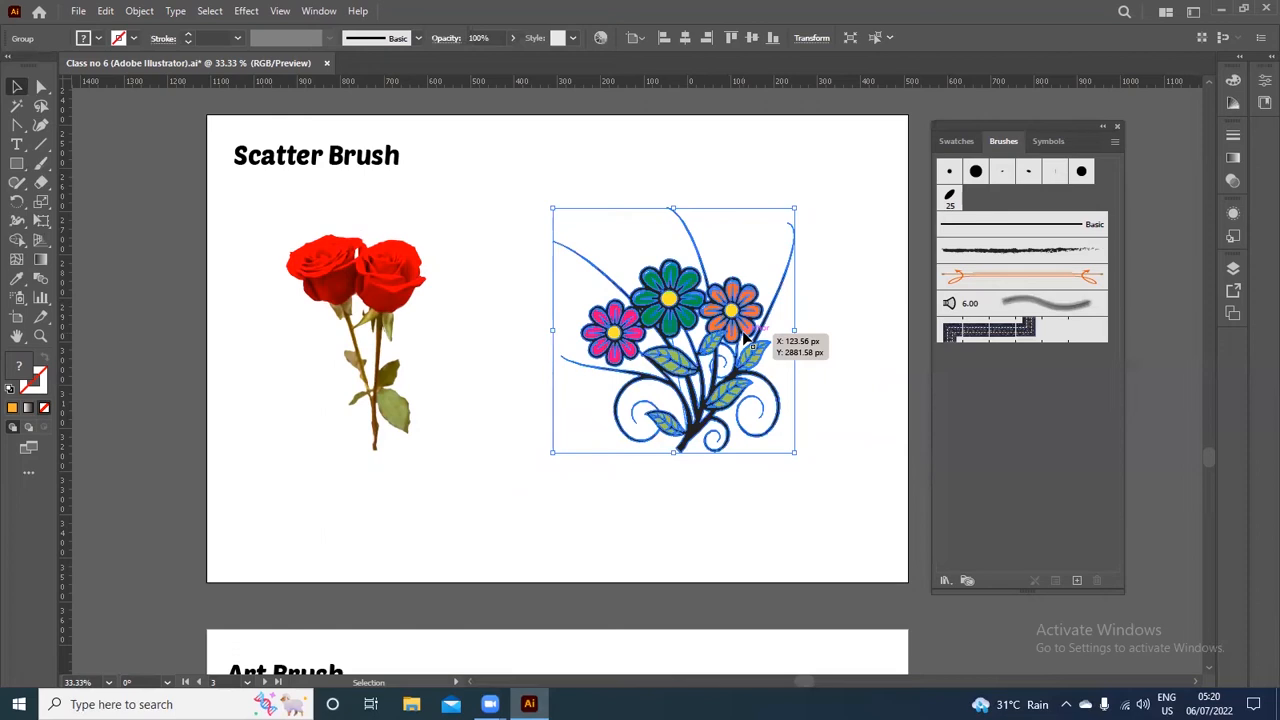
key(a)
key(ctrl+y)
key(v)
click(876, 313)
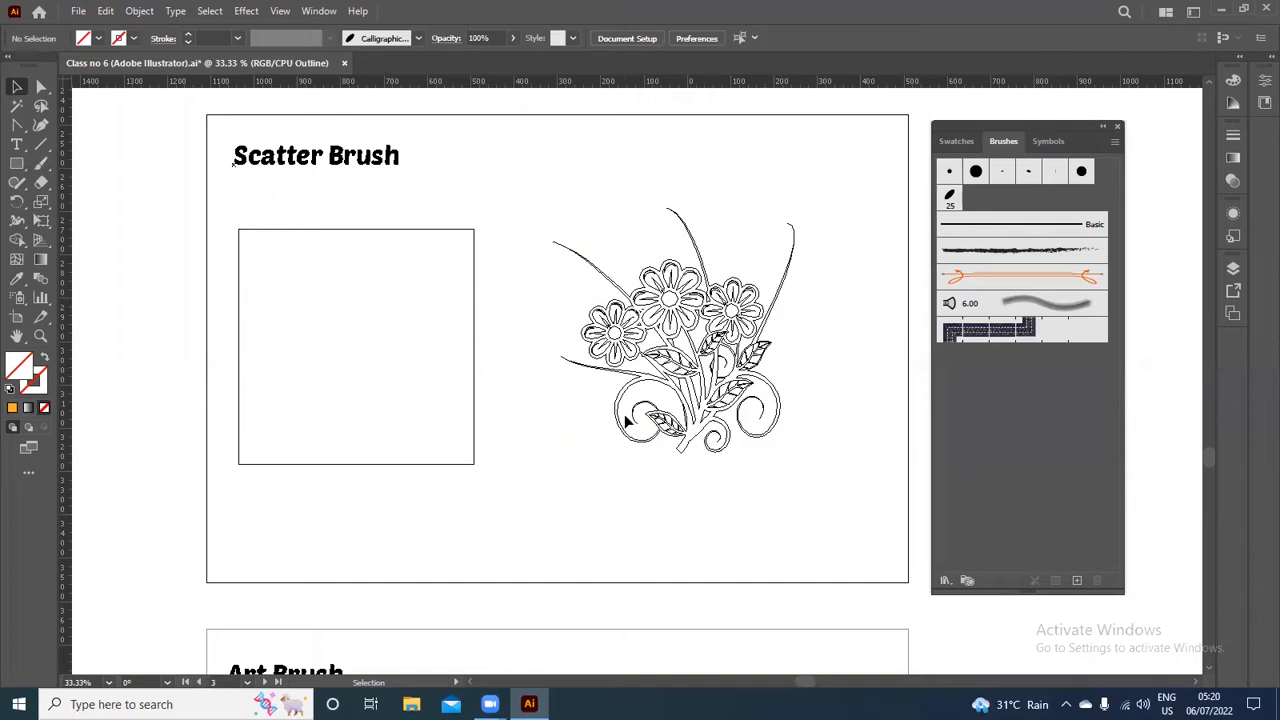
key(ctrl+y)
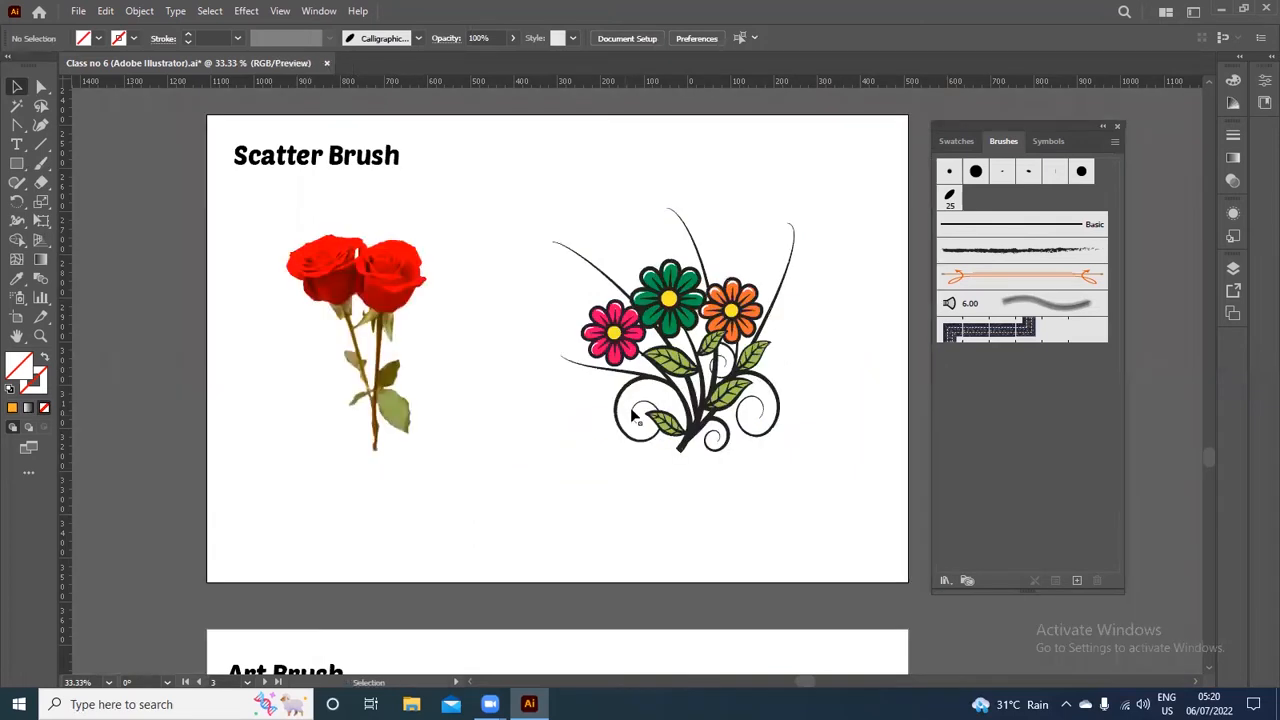
Shrink the colourful flower bouquet to a small motif and move it into the Scatter Brush artboard's upper-right corner
click(722, 314)
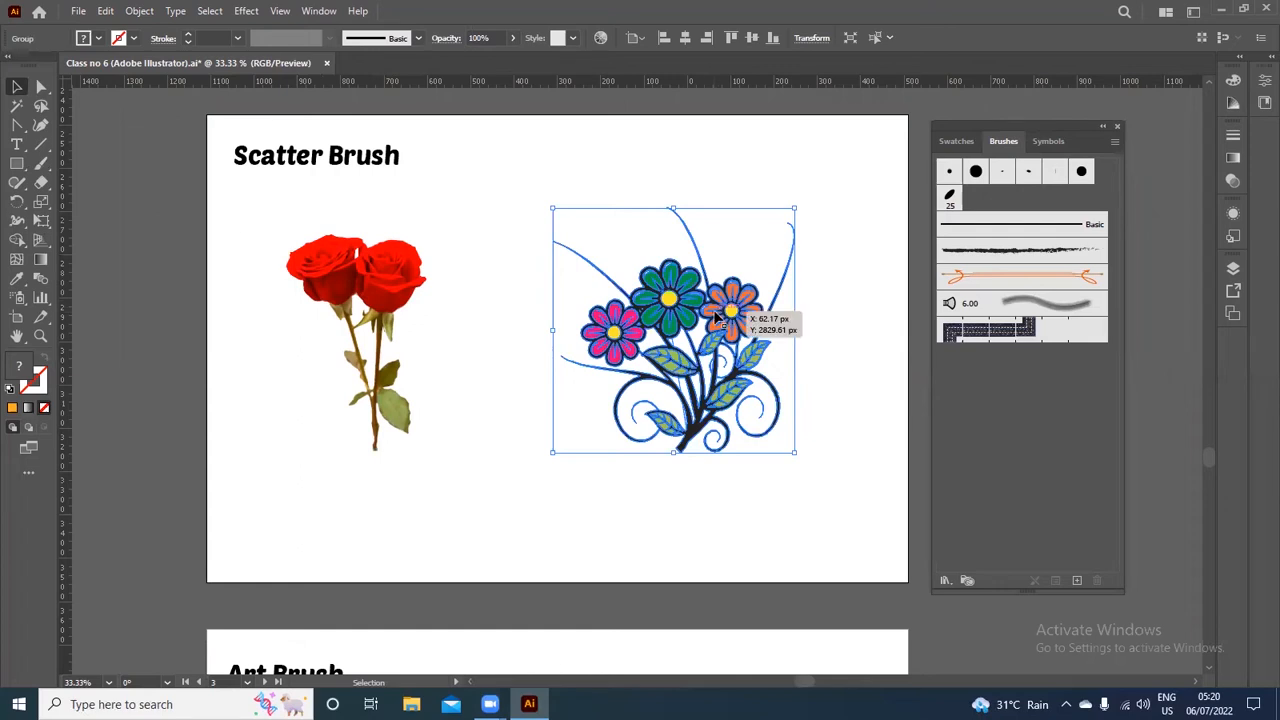
click(857, 244)
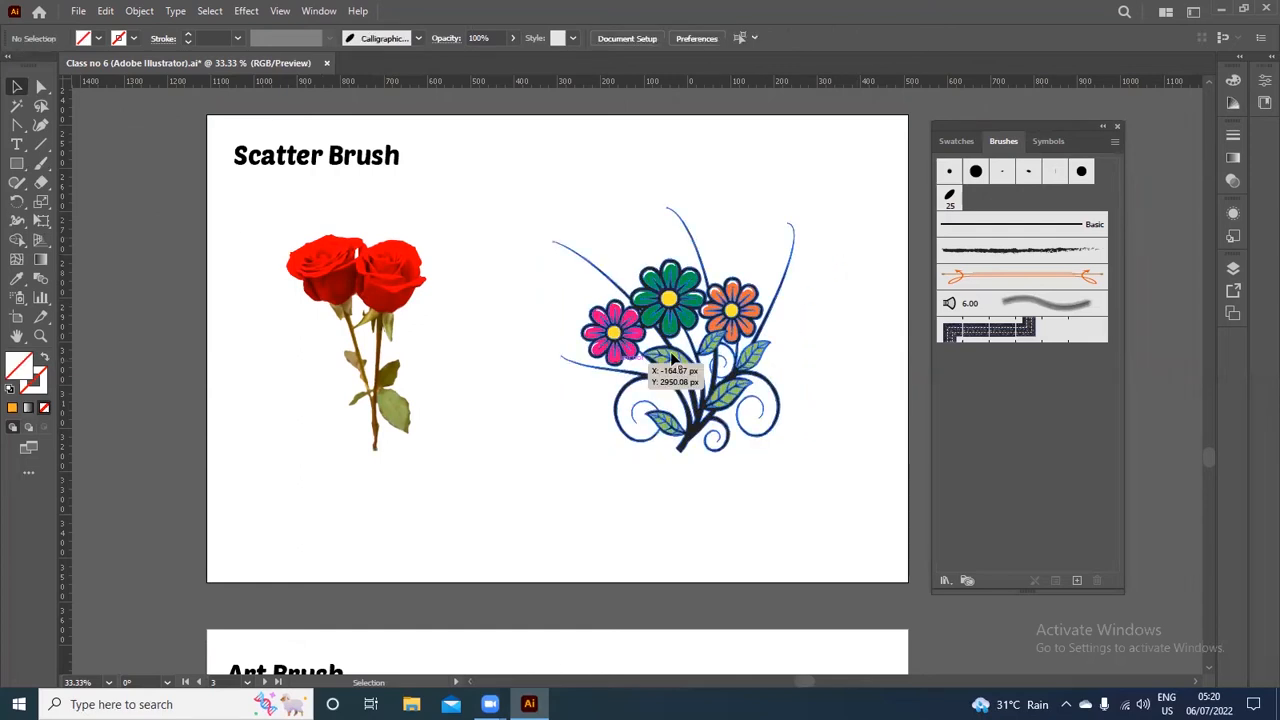
click(656, 432)
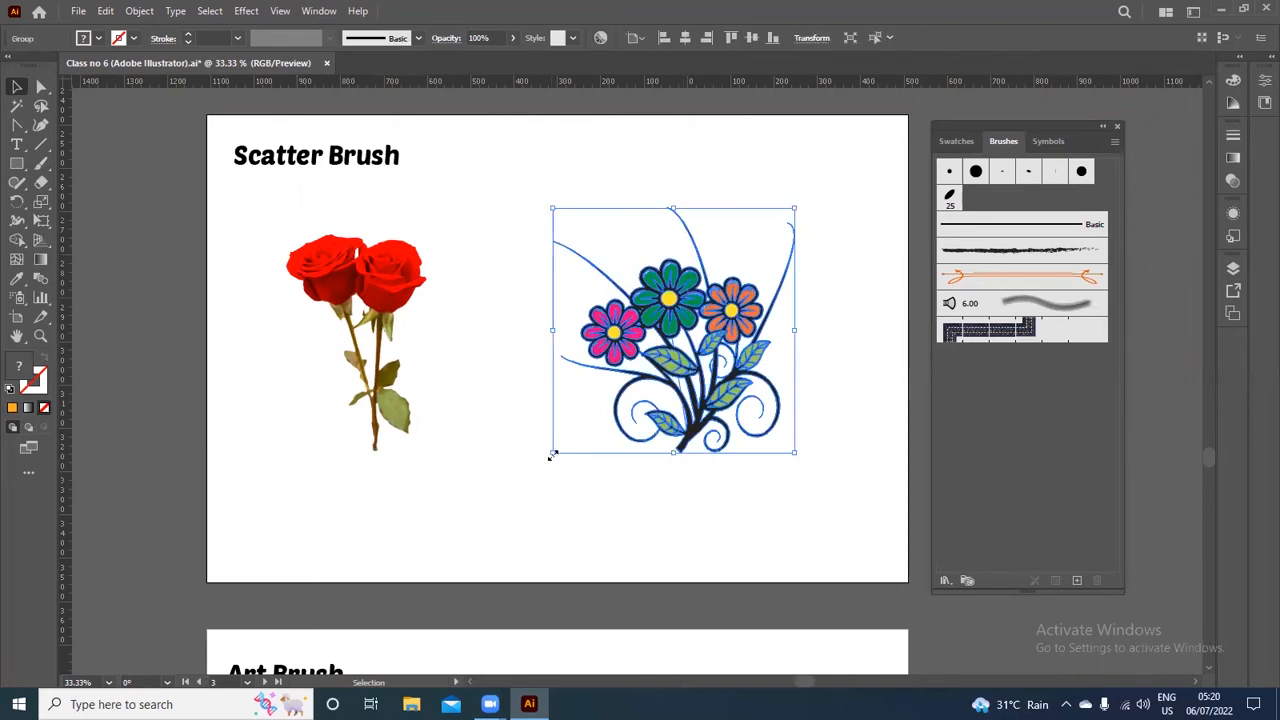
drag(552, 455, 704, 300)
drag(765, 247, 845, 161)
Move the rose image to the middle of the artboard and shrink it to a motif slightly smaller than the bouquet
drag(345, 266, 591, 294)
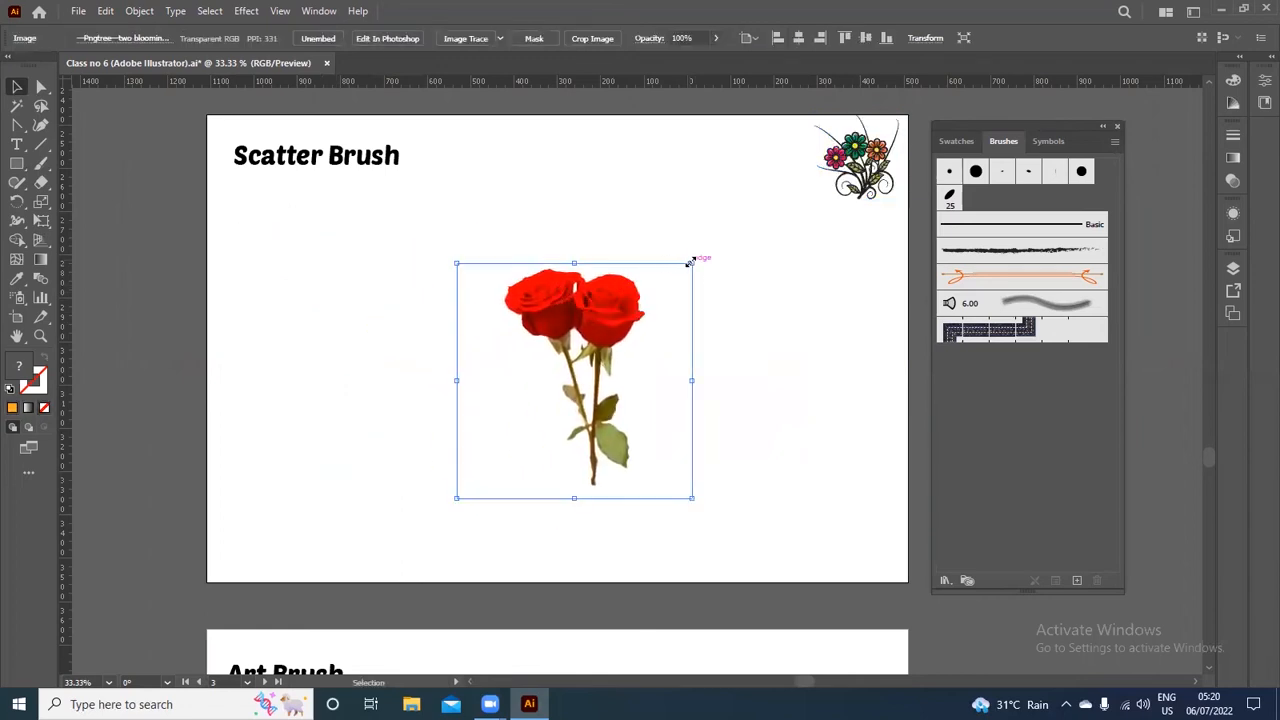
drag(690, 262, 609, 348)
click(640, 356)
drag(537, 326, 666, 486)
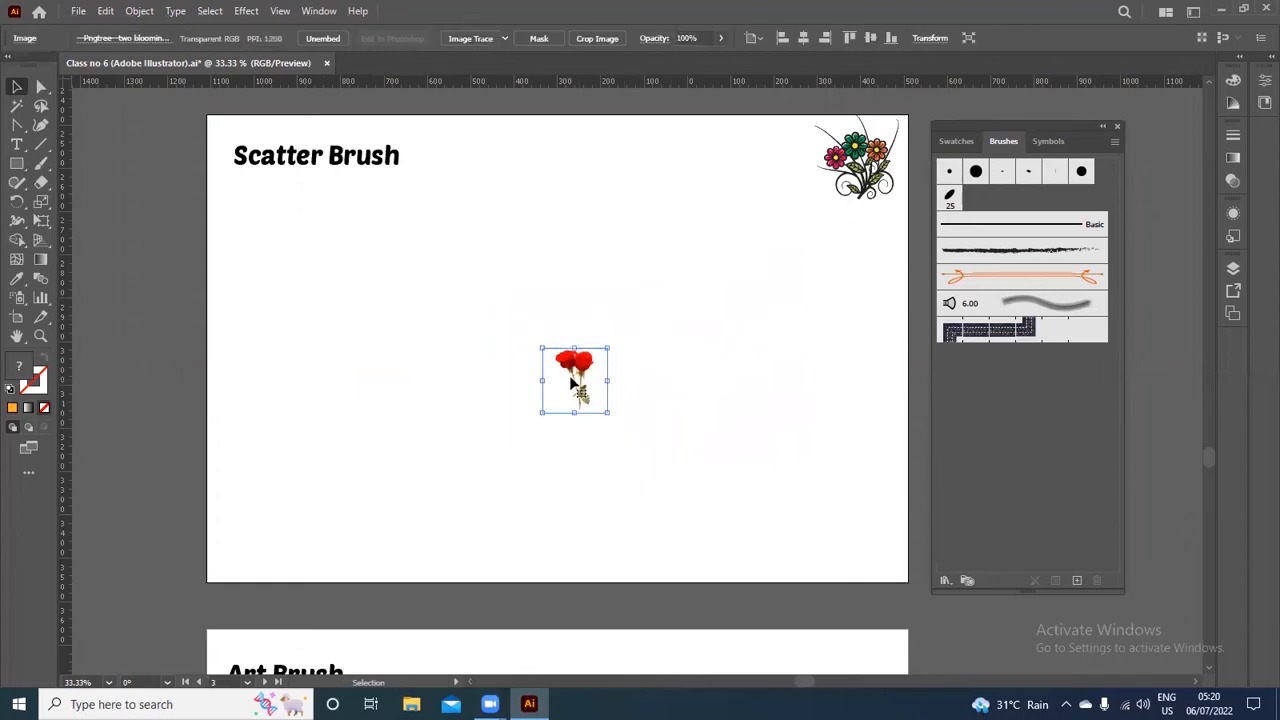
Create a new Scatter Brush from the small rose image, keeping the name Scatter Brush 1 and the default options
drag(575, 368, 1024, 358)
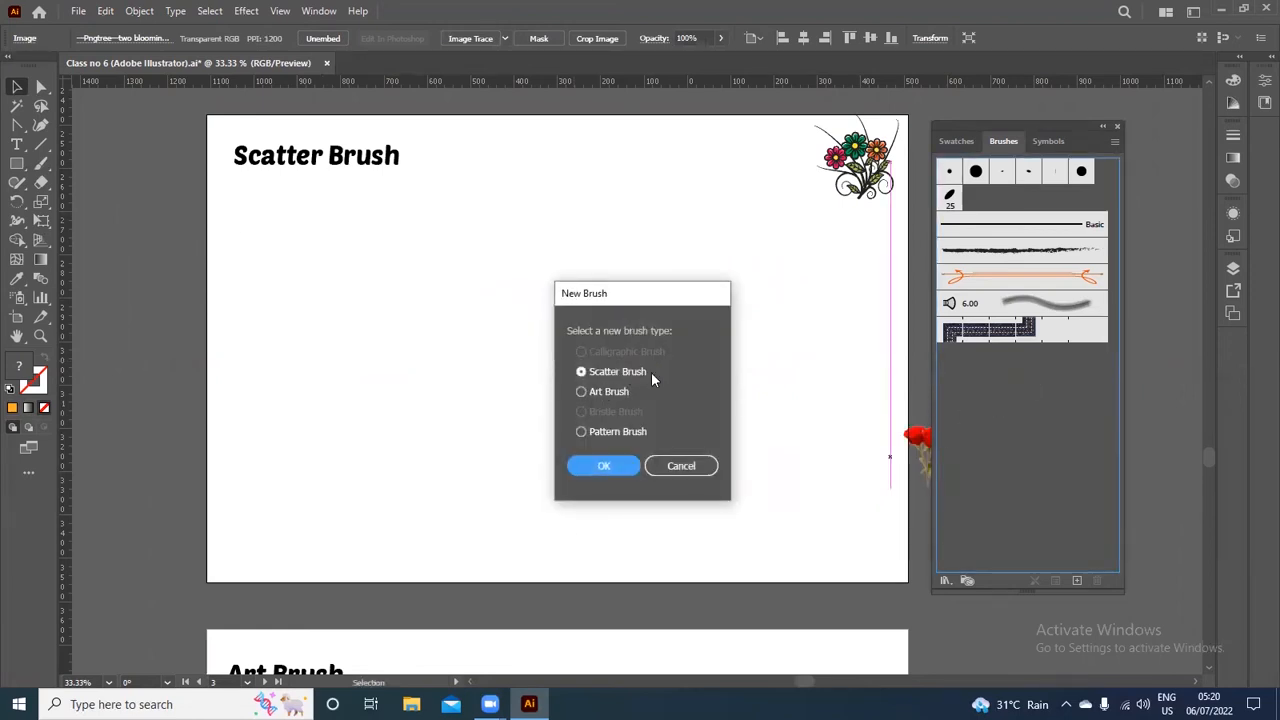
click(606, 472)
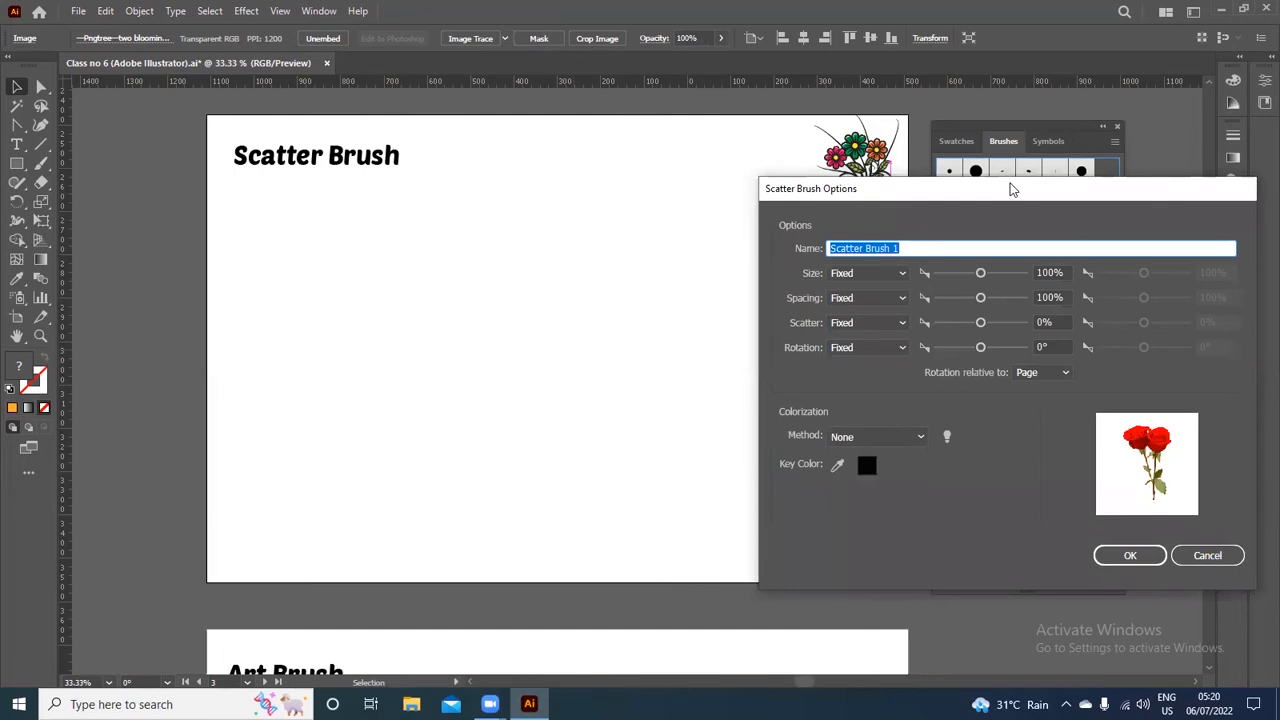
drag(1012, 188, 688, 63)
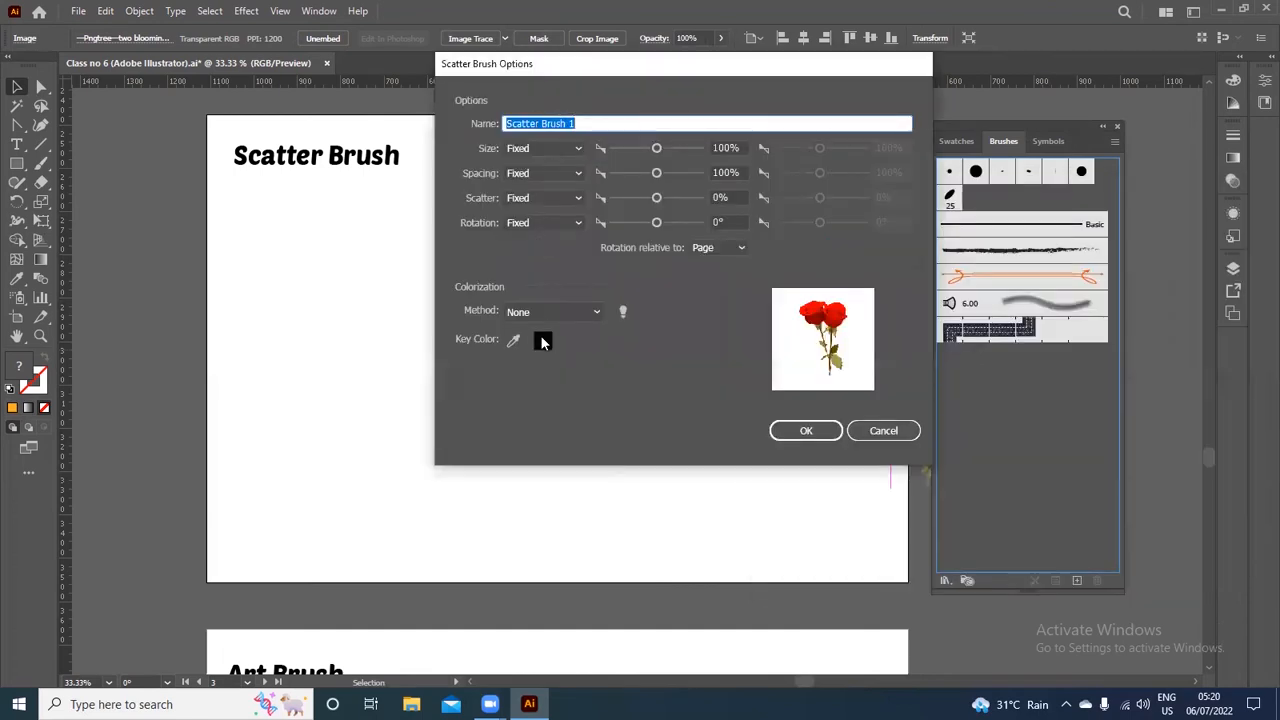
click(816, 431)
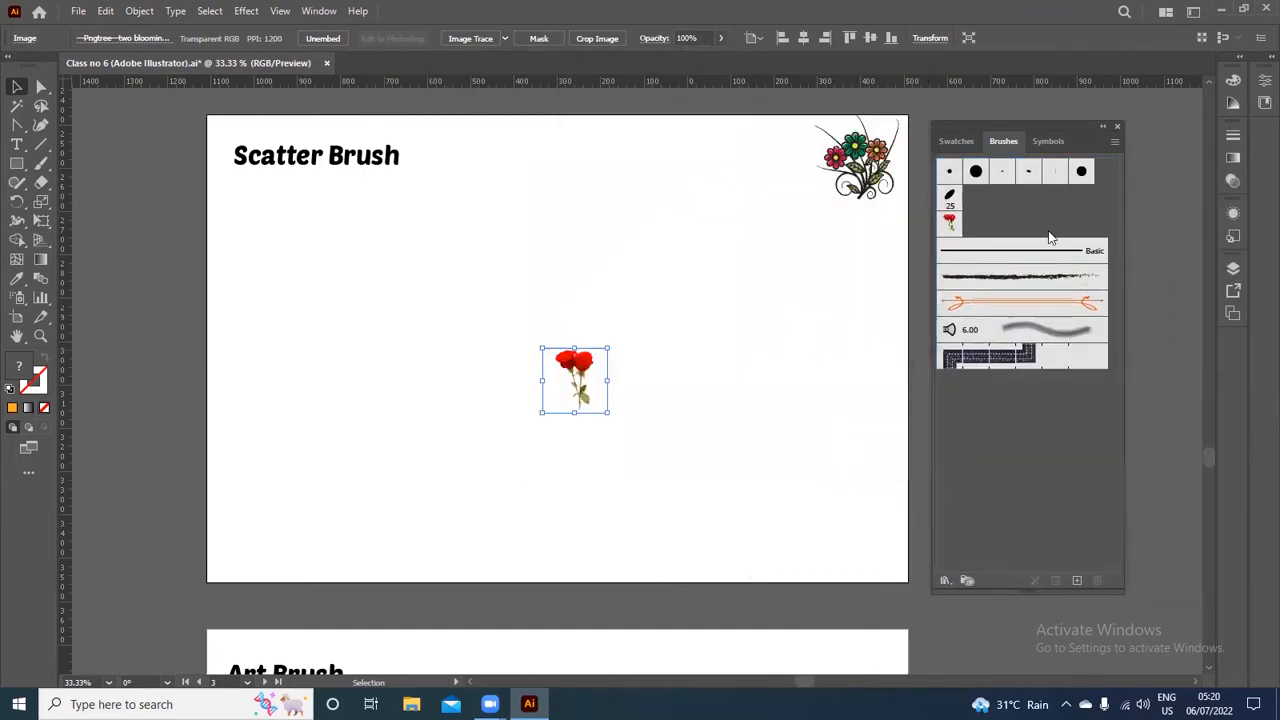
Delete the rose image from the artboard's middle, and place a pasted copy beside the flower bouquet
click(958, 224)
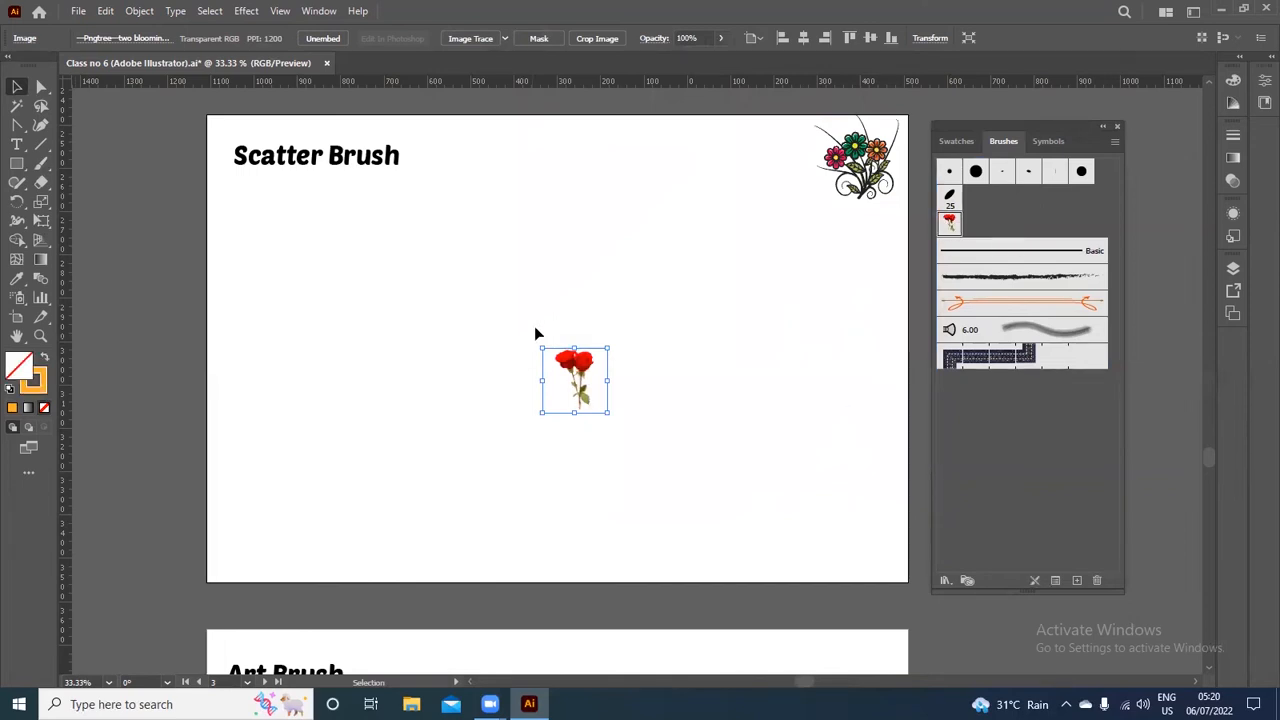
key(Delete)
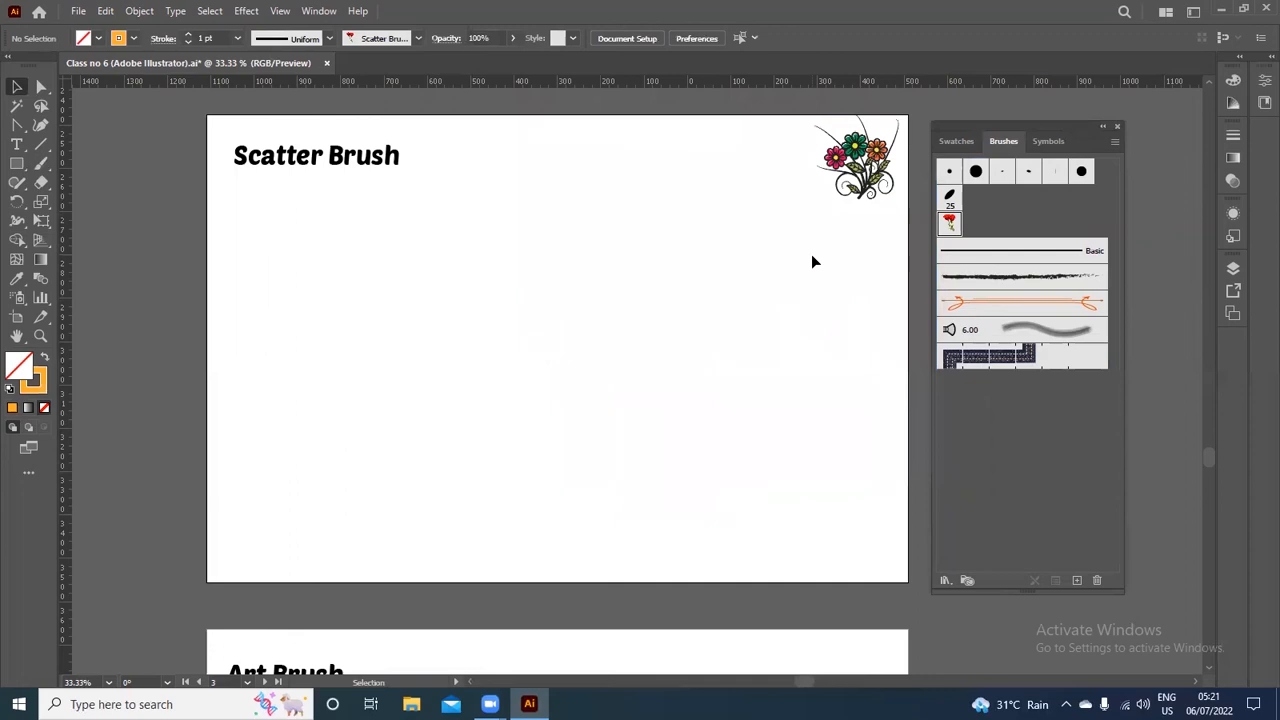
key(ctrl+v)
drag(578, 366, 766, 155)
click(760, 305)
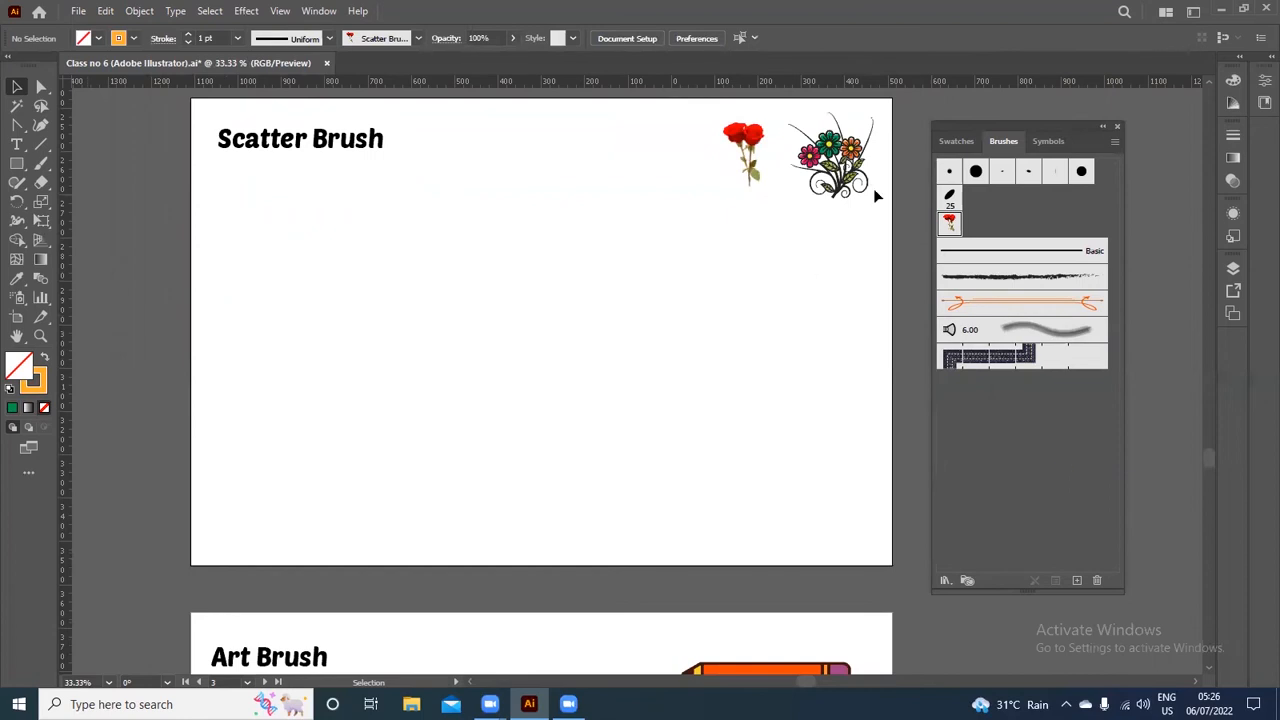
Paint four Paintbrush strokes with the rose scatter brush: a horizontal row, a short diagonal, a gently rising line and a long diagonal
click(953, 225)
click(40, 163)
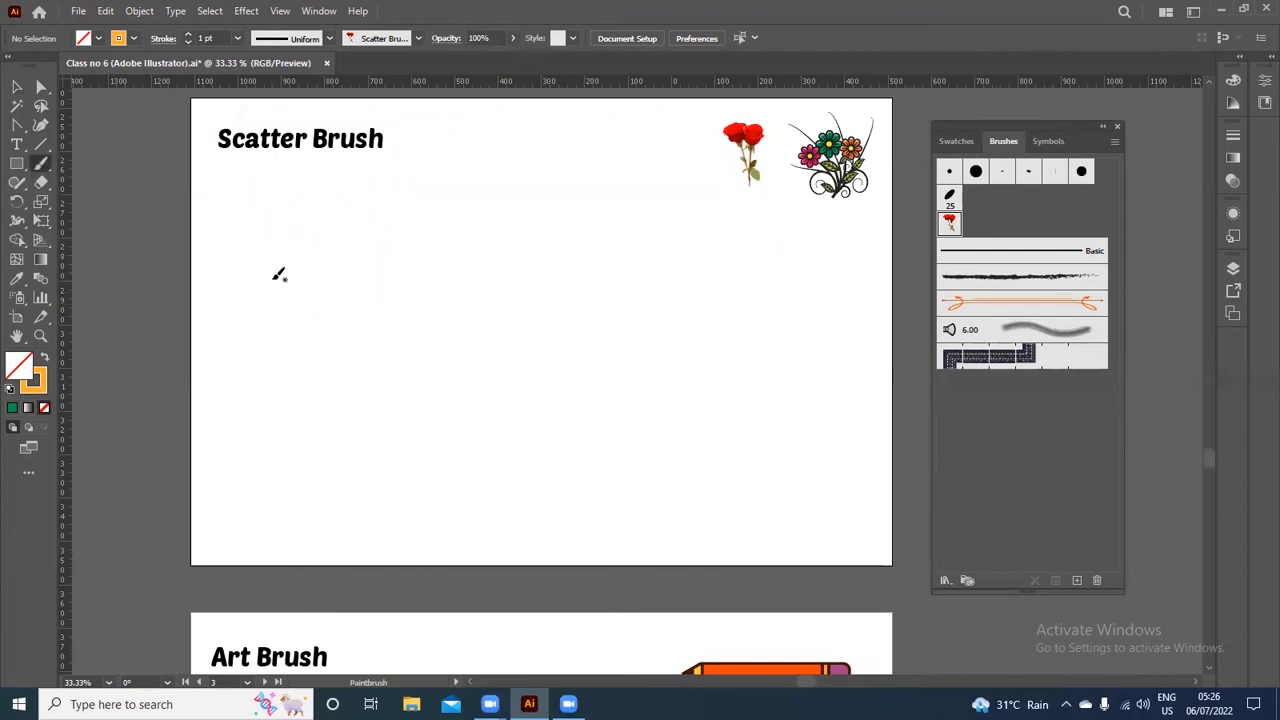
drag(279, 275, 884, 275)
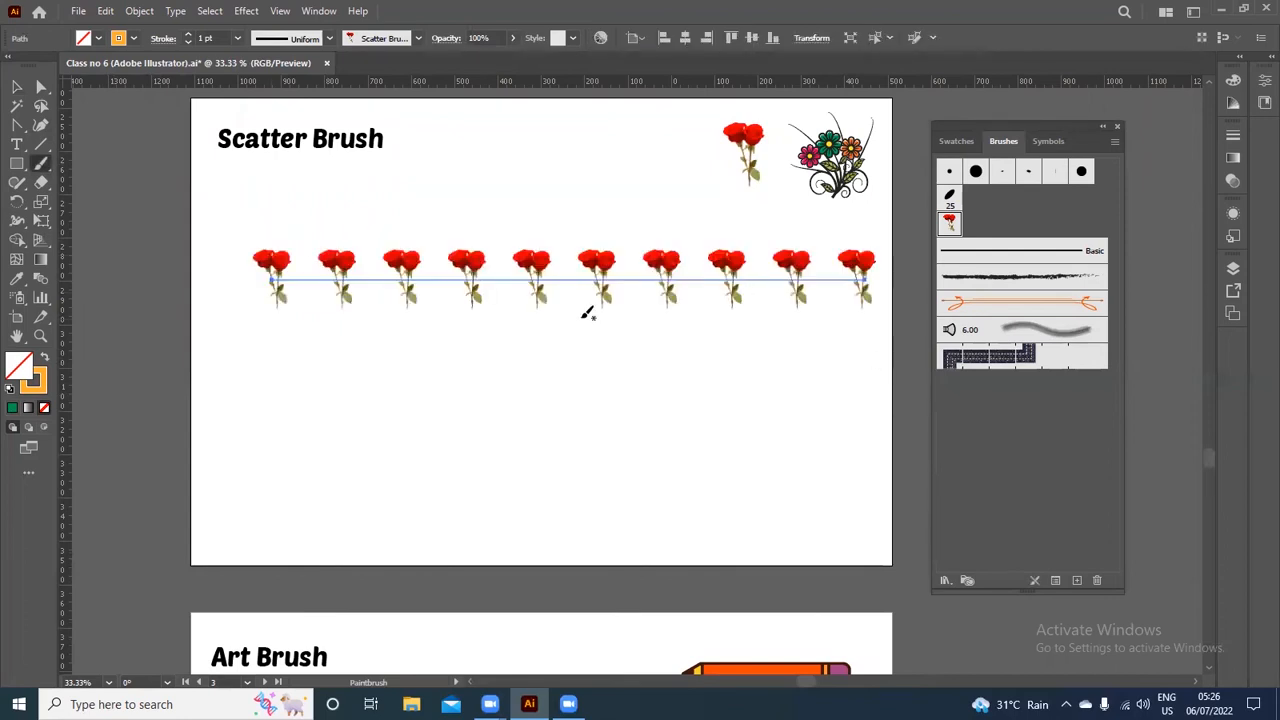
drag(255, 372, 312, 315)
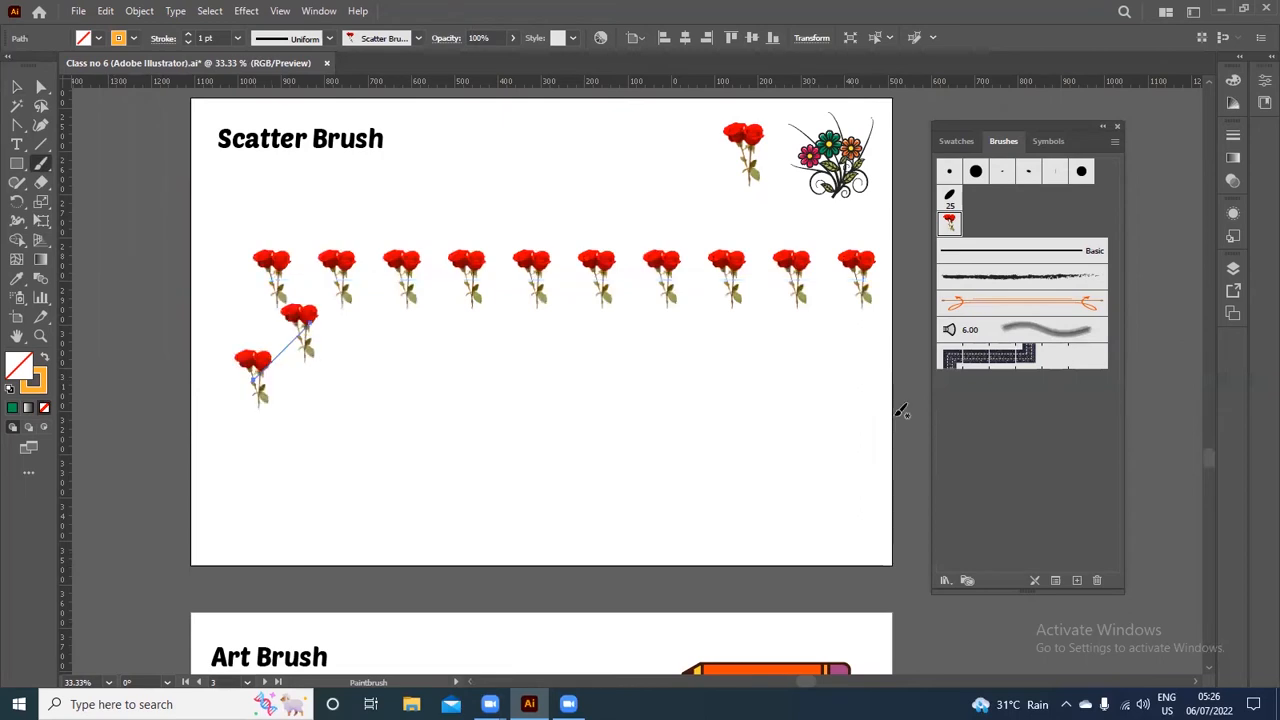
drag(312, 410, 738, 370)
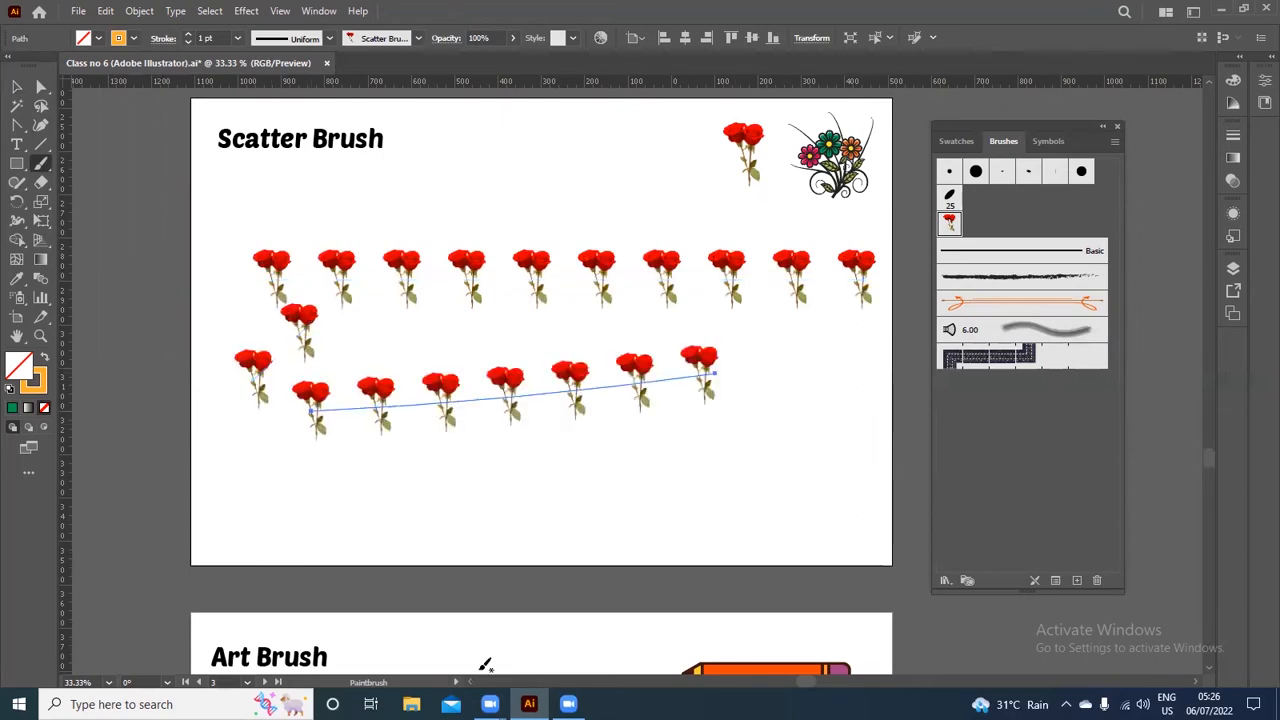
drag(331, 211, 766, 514)
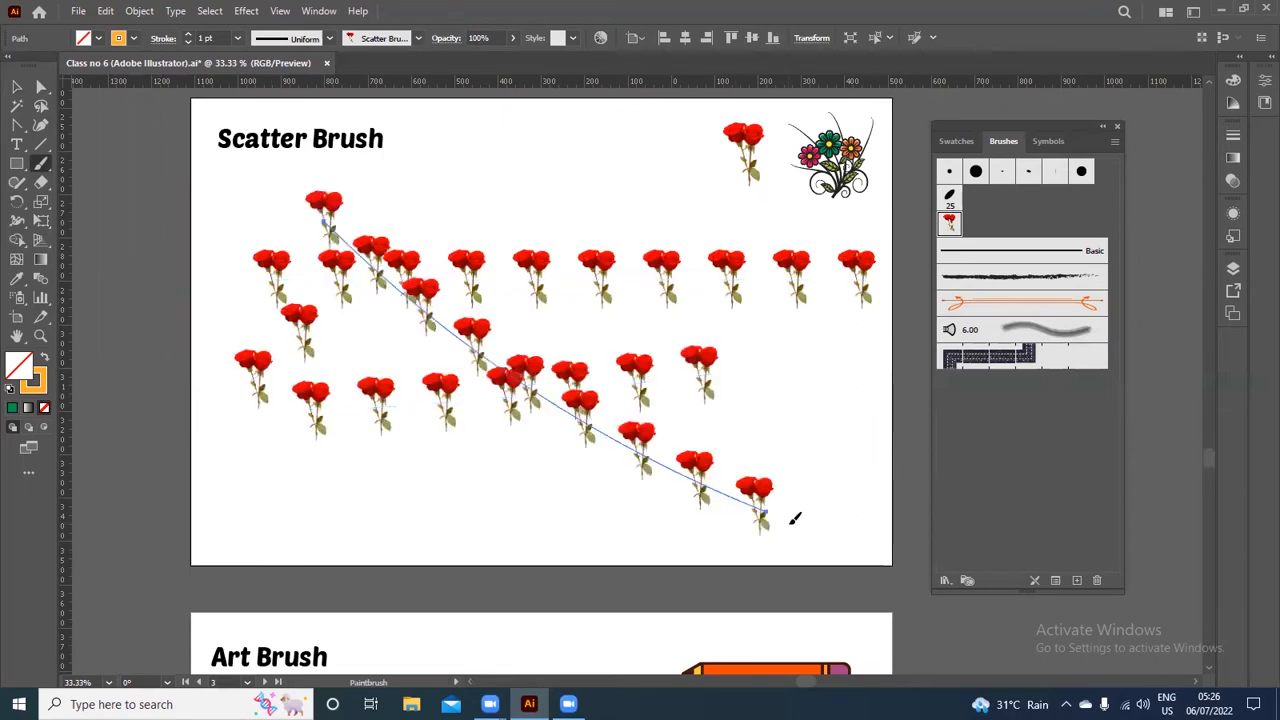
Delete all the painted rose strokes from the artboard
click(17, 87)
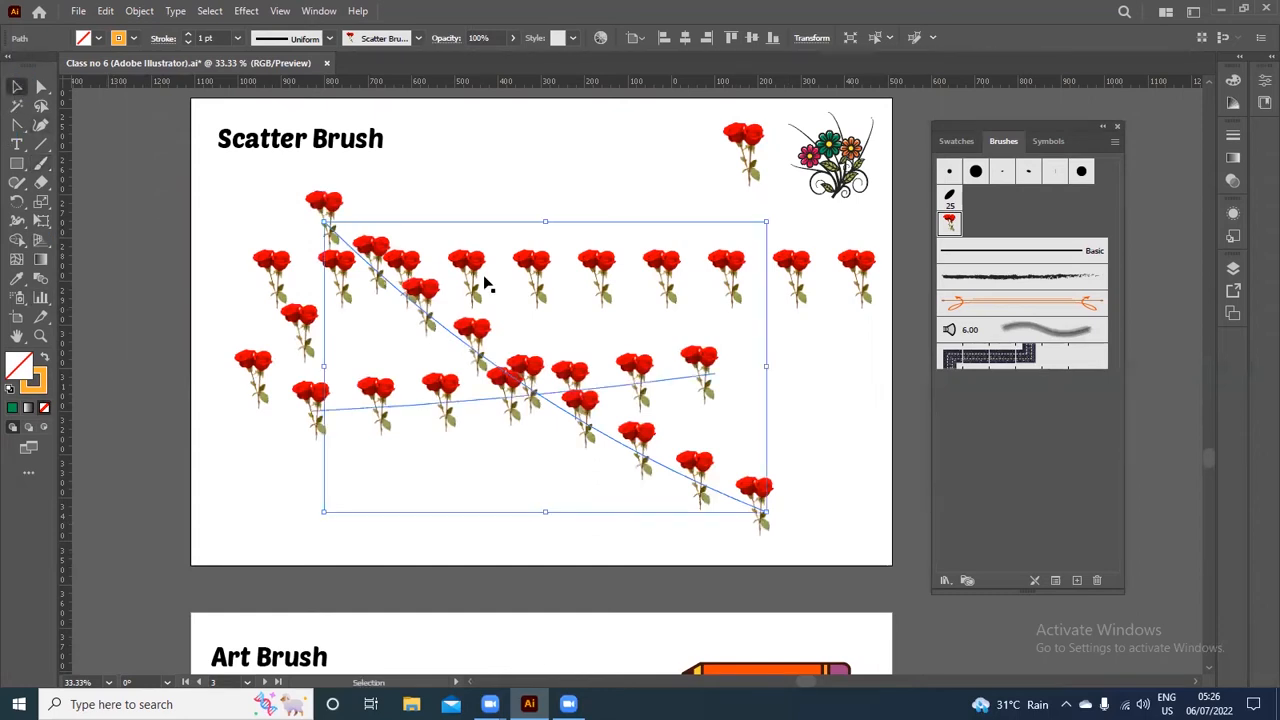
drag(251, 217, 629, 434)
key(Delete)
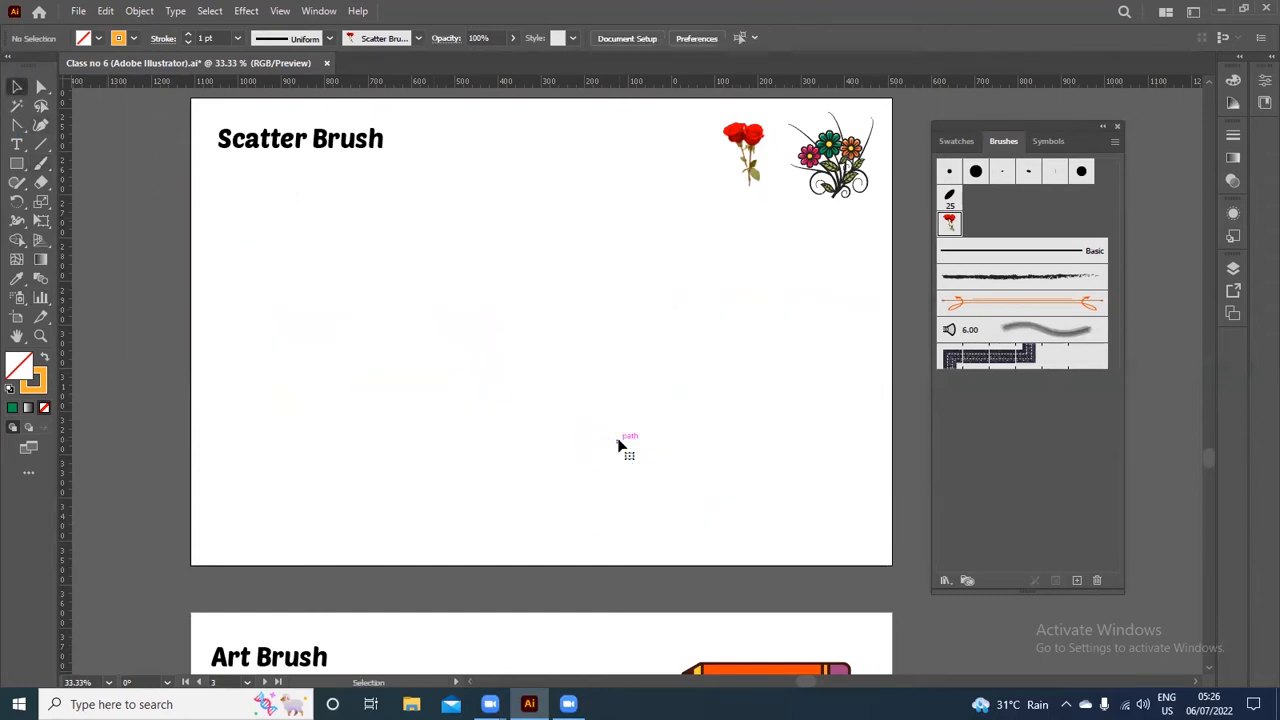
Draw a circle about 761 px in diameter and move it up and left so it fits inside the artboard
drag(17, 163, 125, 202)
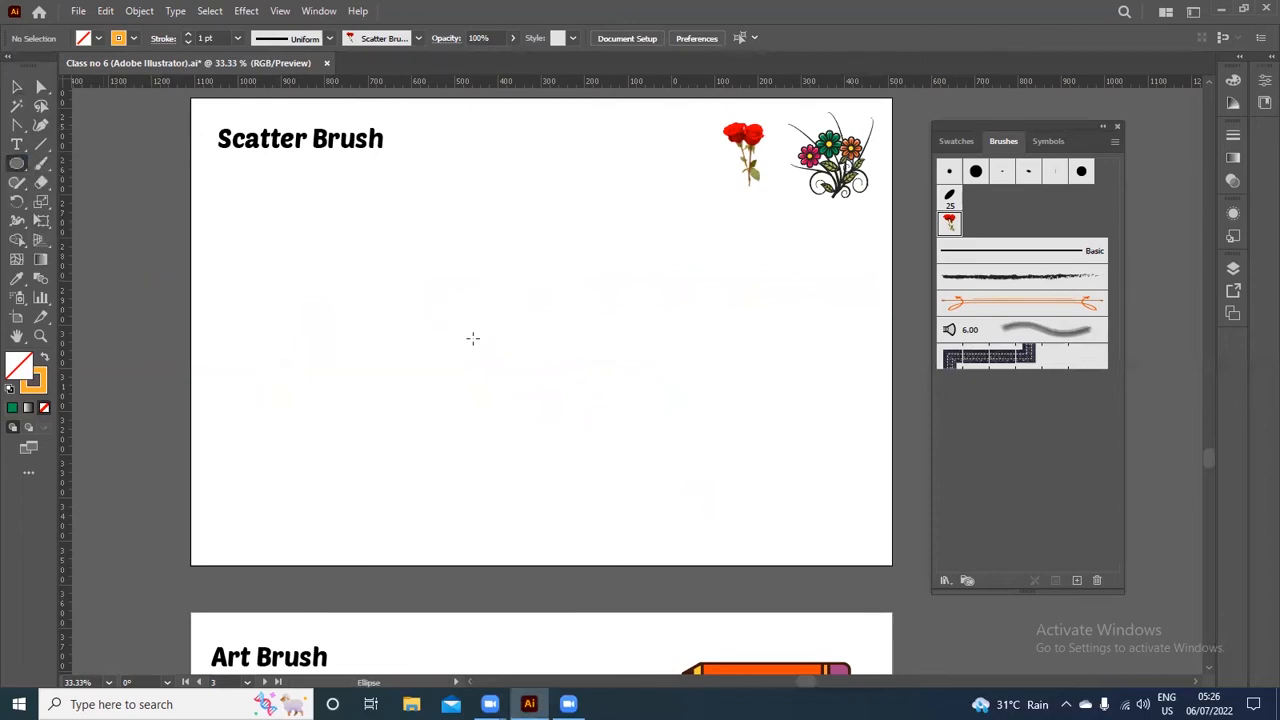
drag(688, 556, 730, 592)
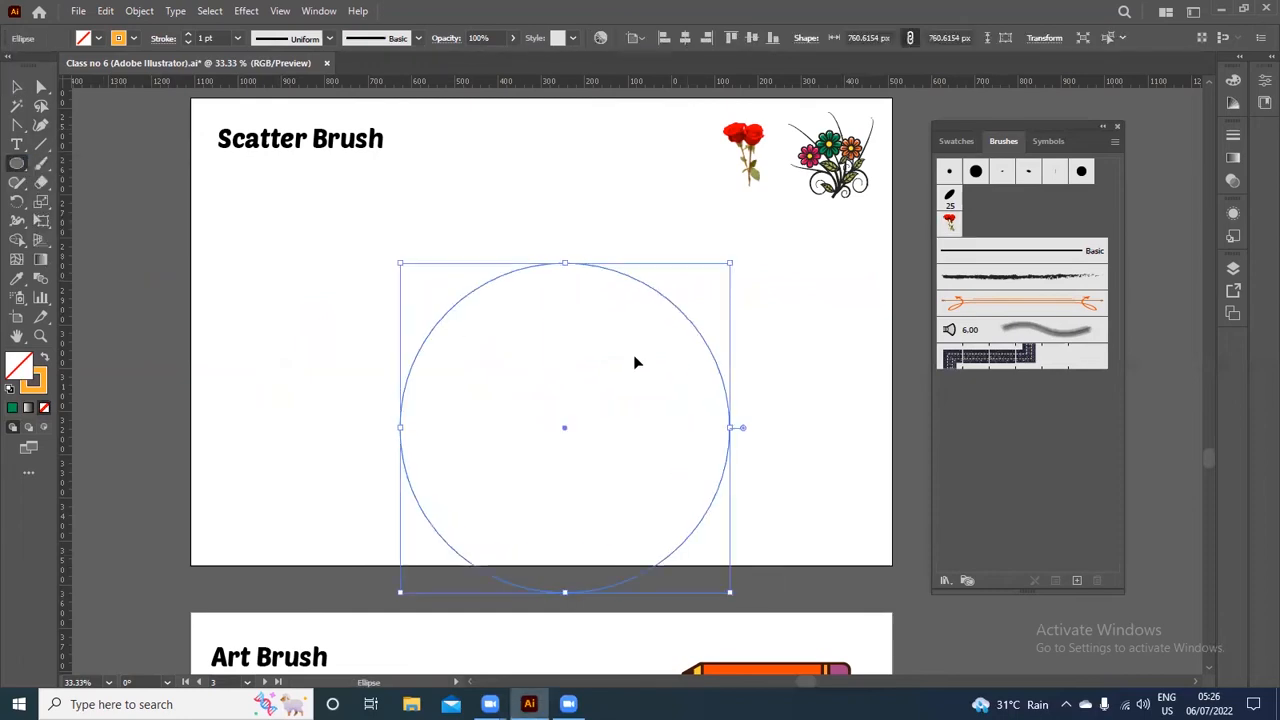
key(v)
drag(654, 296, 478, 183)
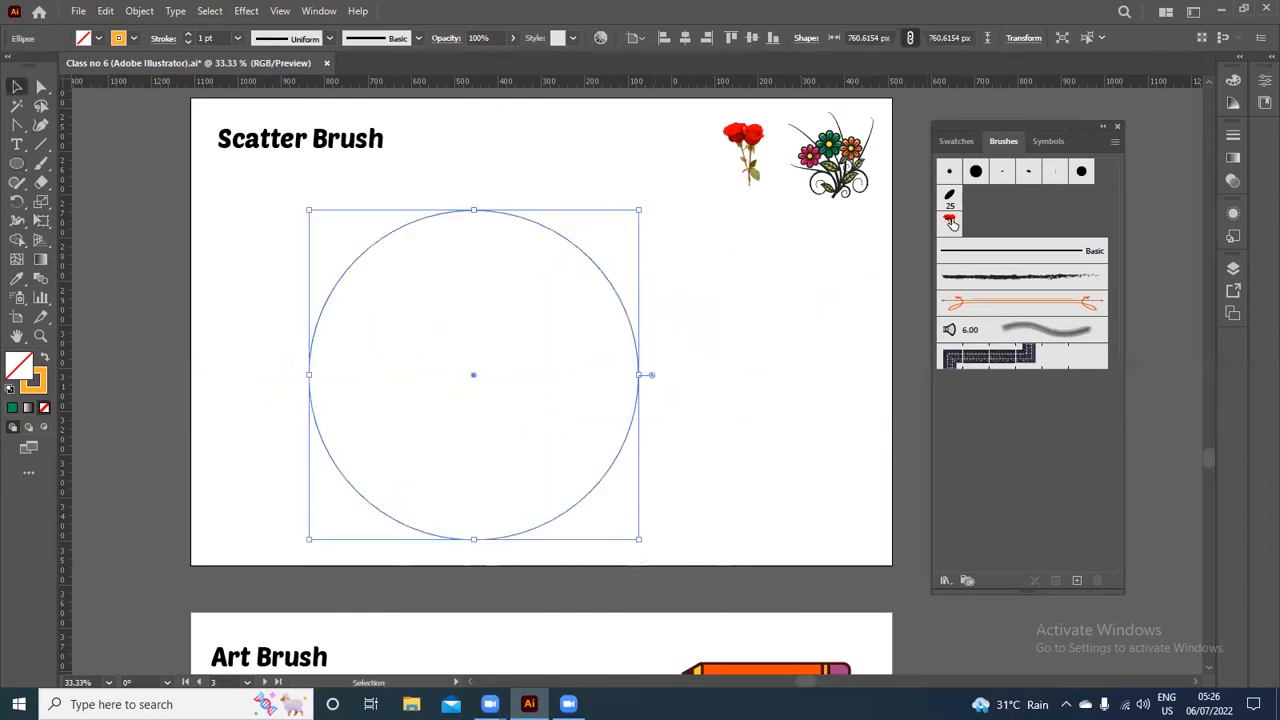
Apply the rose scatter brush to the circle's outline and shift the circle about 122 px to the left
click(822, 370)
scroll(727, 339, up, 1)
scroll(727, 339, down, 1)
click(628, 305)
drag(620, 315, 579, 319)
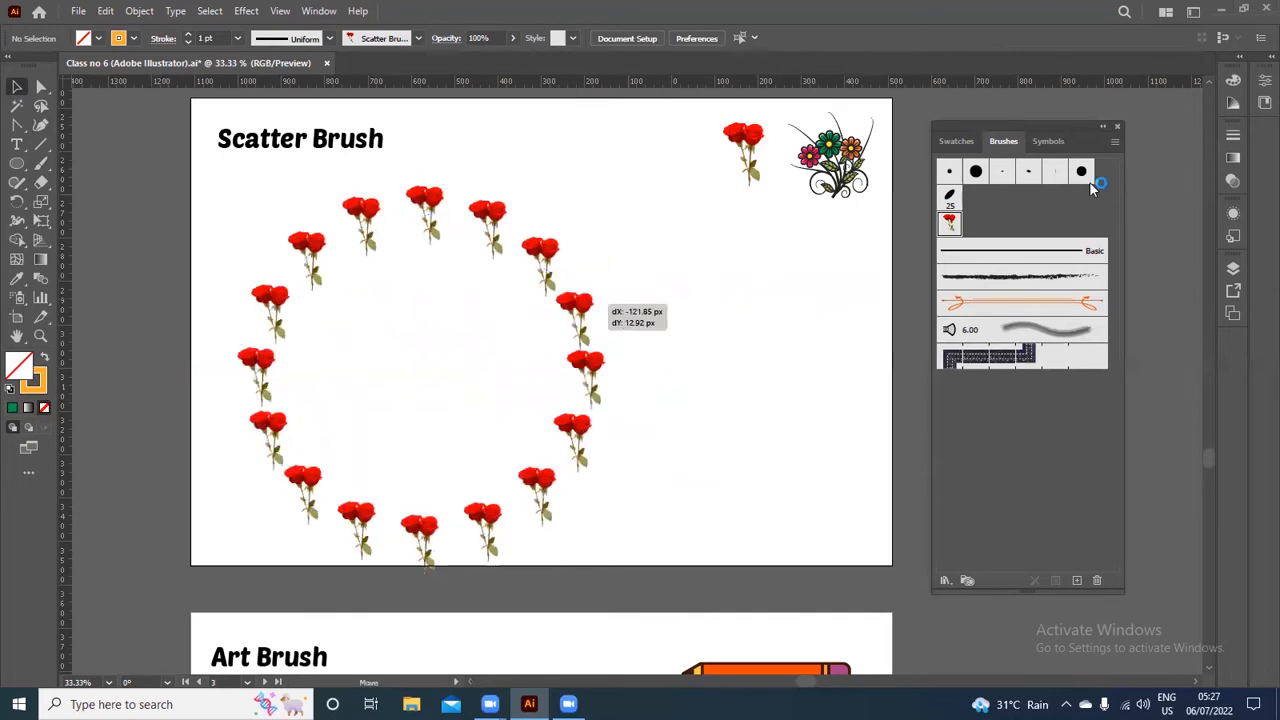
With the circle selected, set the rose scatter brush's size, spacing, scatter and rotation to Random, with a first size value of 90%
click(420, 380)
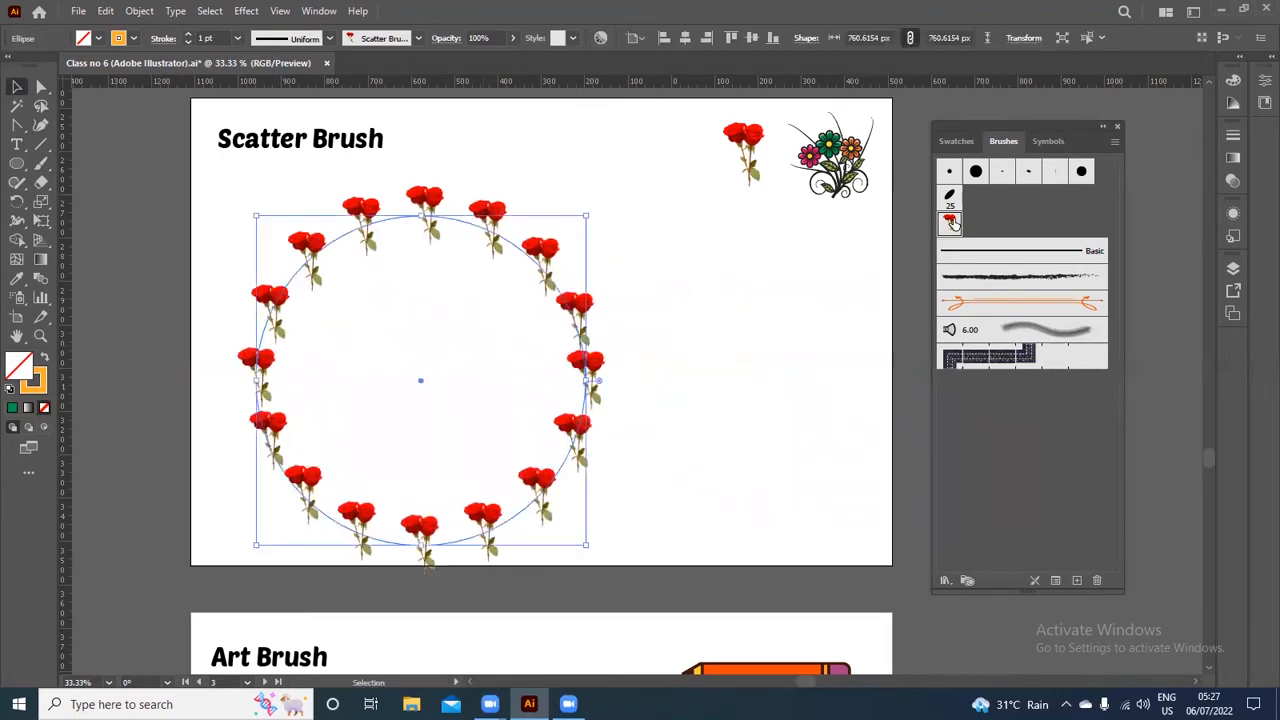
double_click(952, 222)
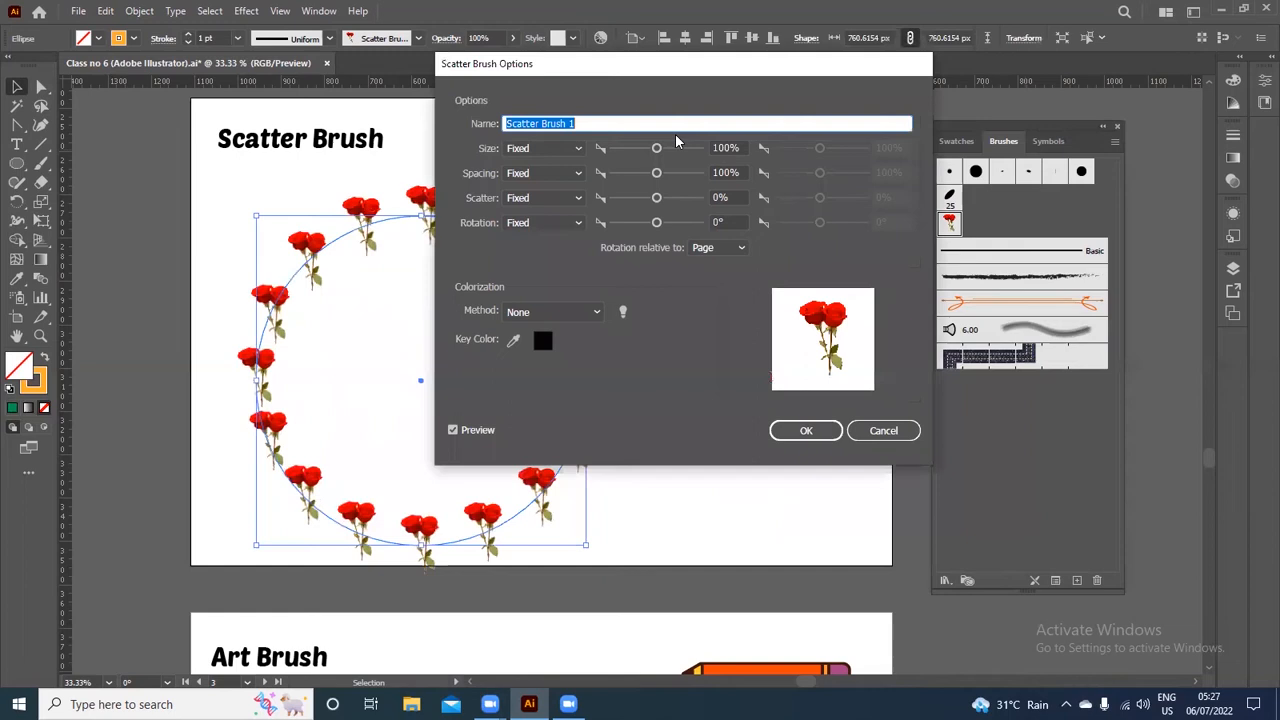
mouse_move(670, 63)
mouse_down()
mouse_move(818, 89)
mouse_move(805, 104)
mouse_up()
click(736, 163)
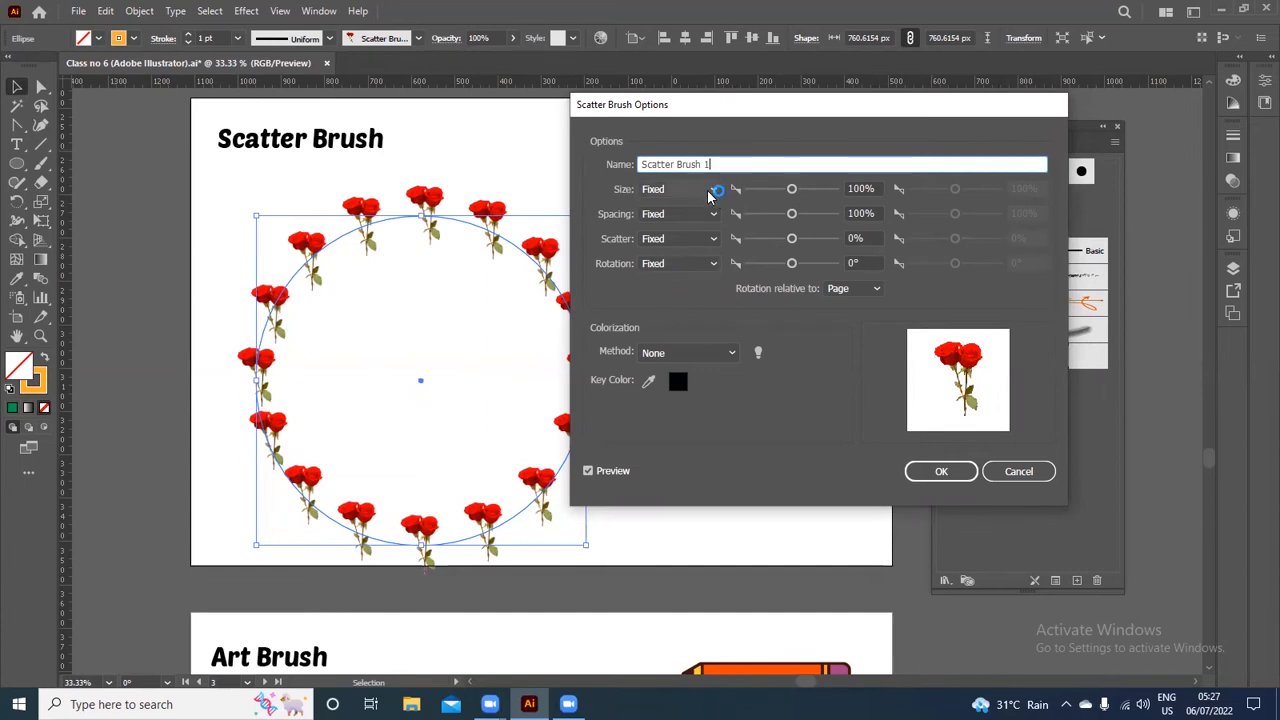
click(708, 189)
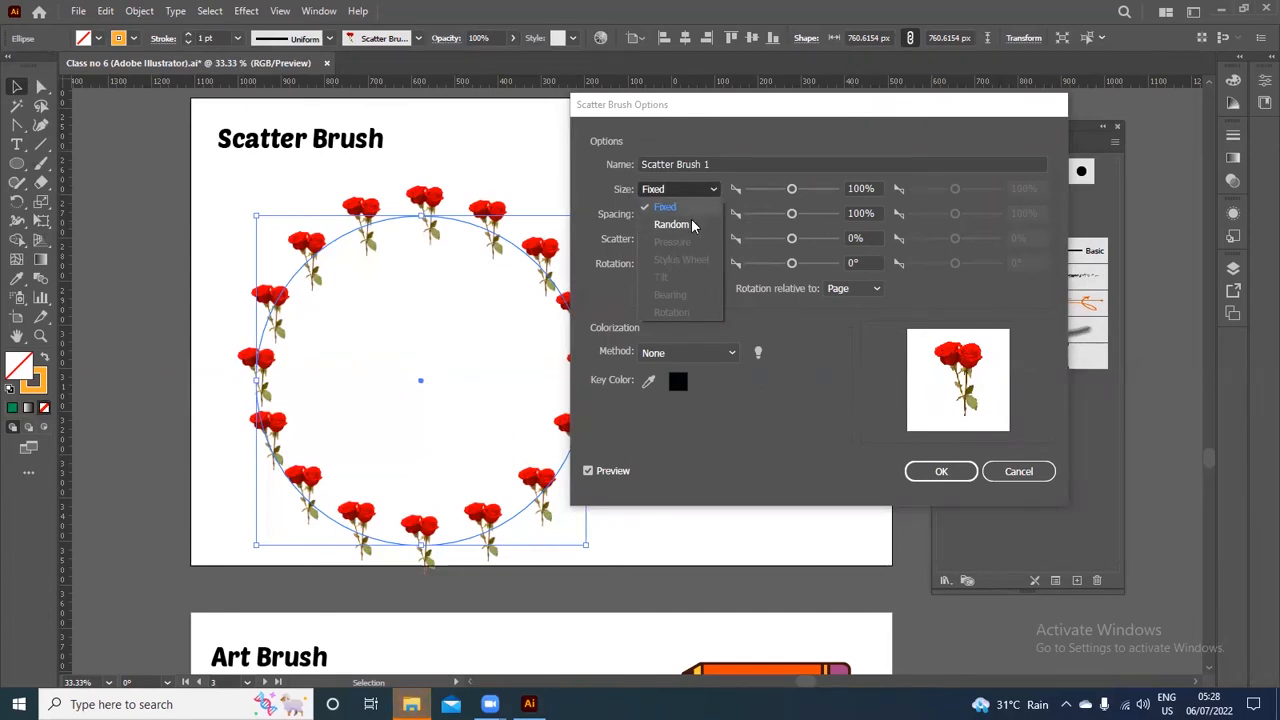
click(686, 222)
click(700, 214)
click(660, 251)
click(690, 239)
click(662, 275)
click(701, 265)
click(672, 299)
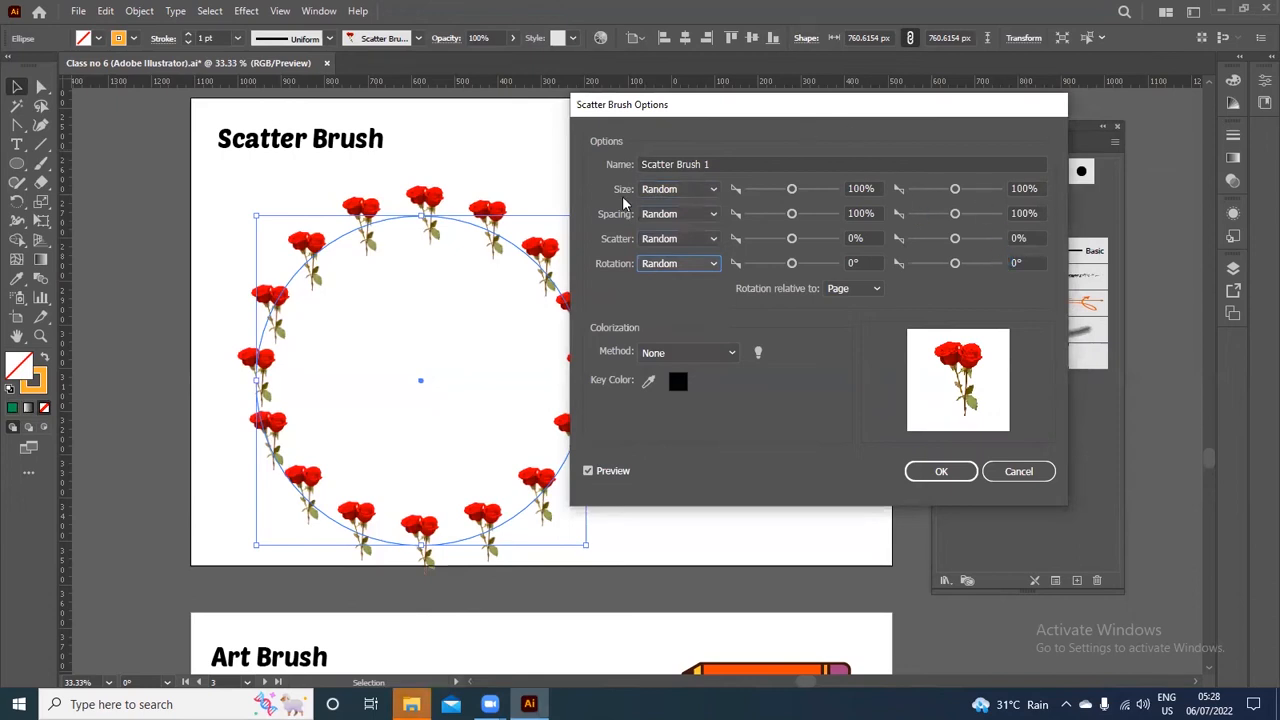
drag(791, 193, 786, 196)
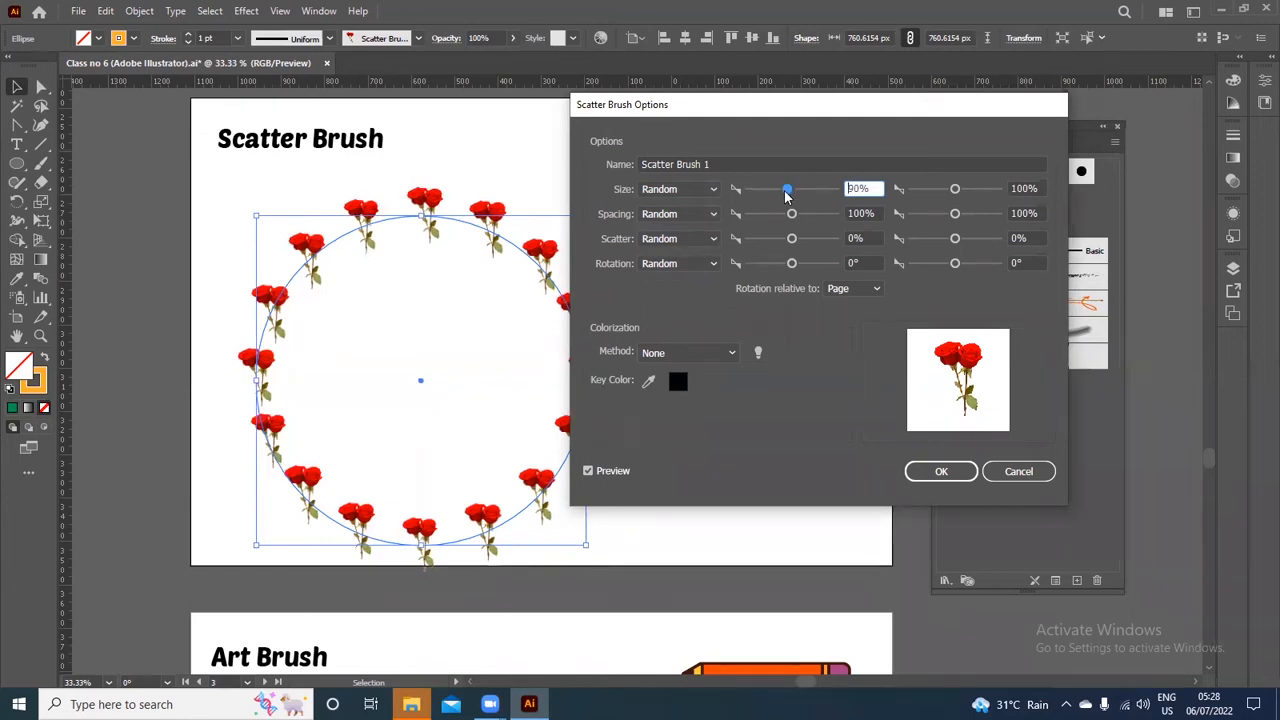
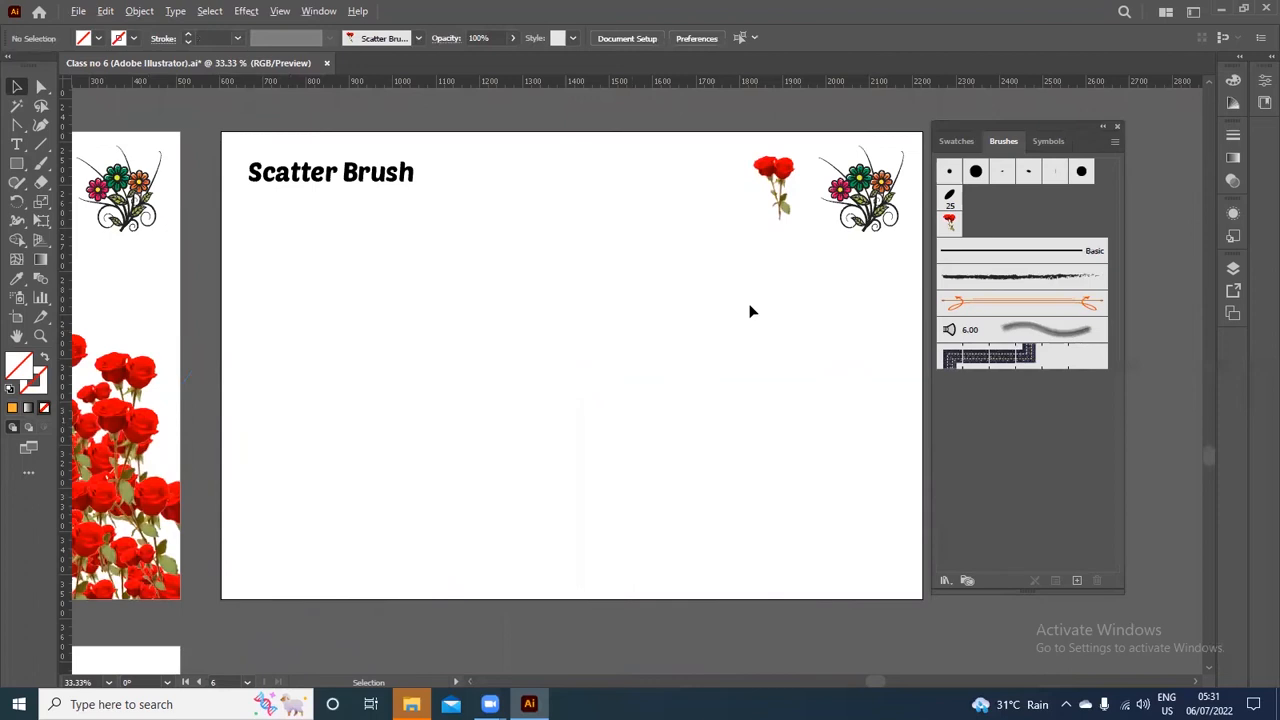
Create a scatter brush from the flower bouquet artwork, keeping the default brush options
drag(880, 688, 889, 678)
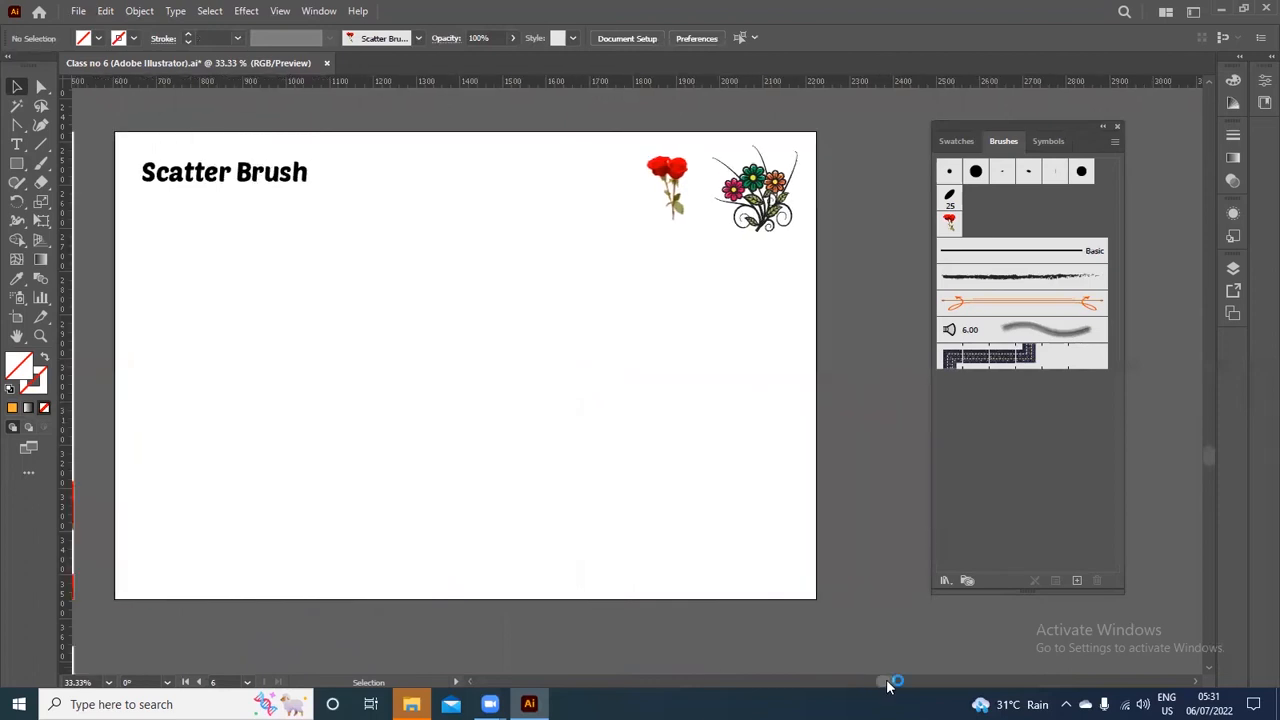
click(770, 190)
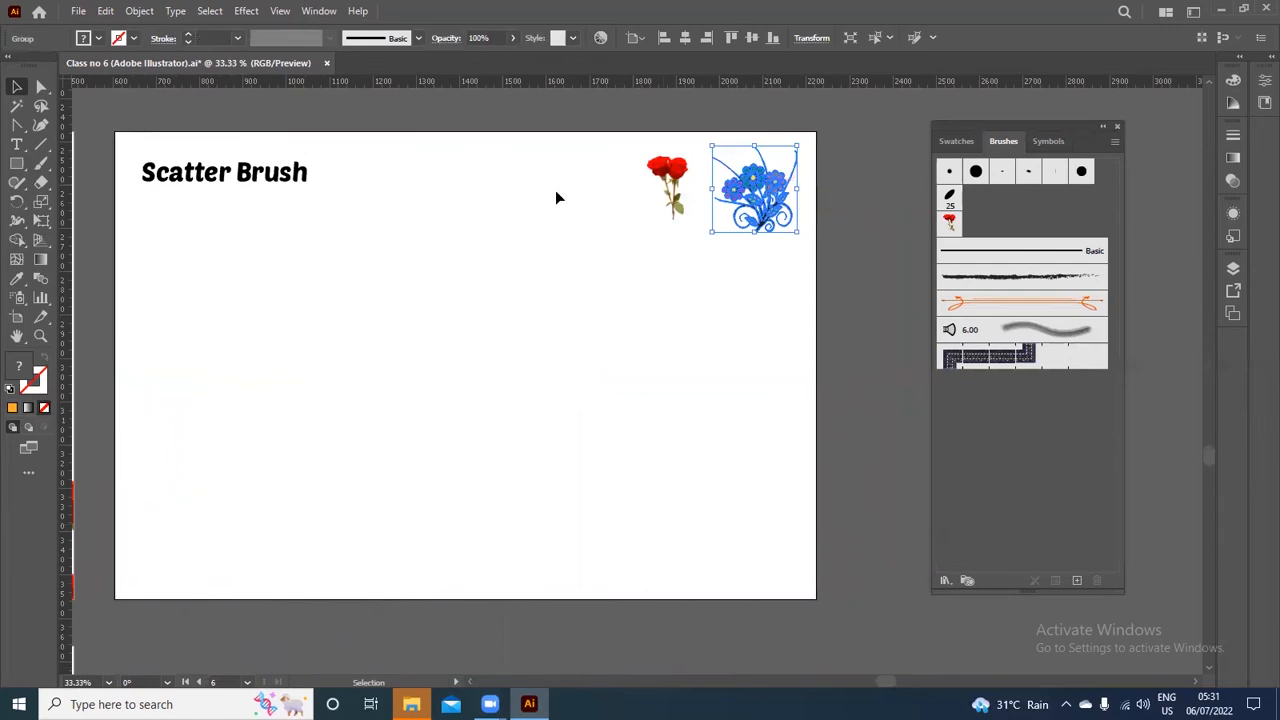
click(590, 200)
click(667, 185)
click(784, 408)
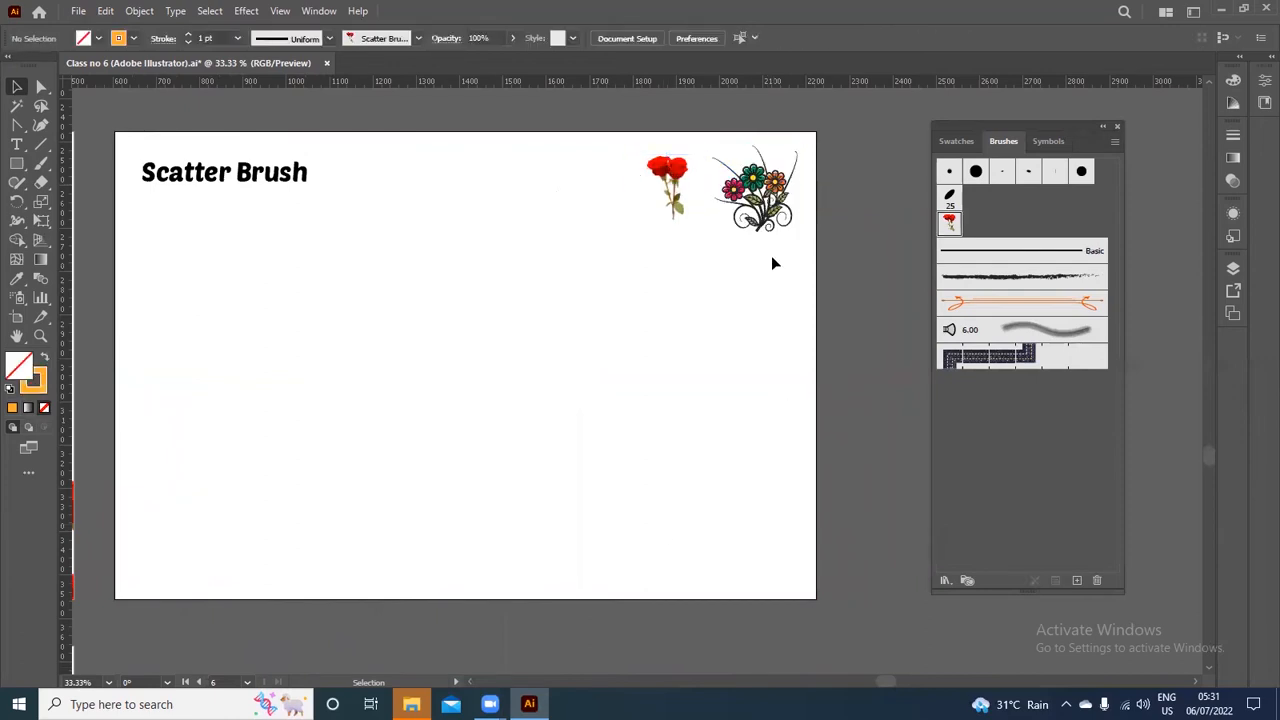
click(772, 183)
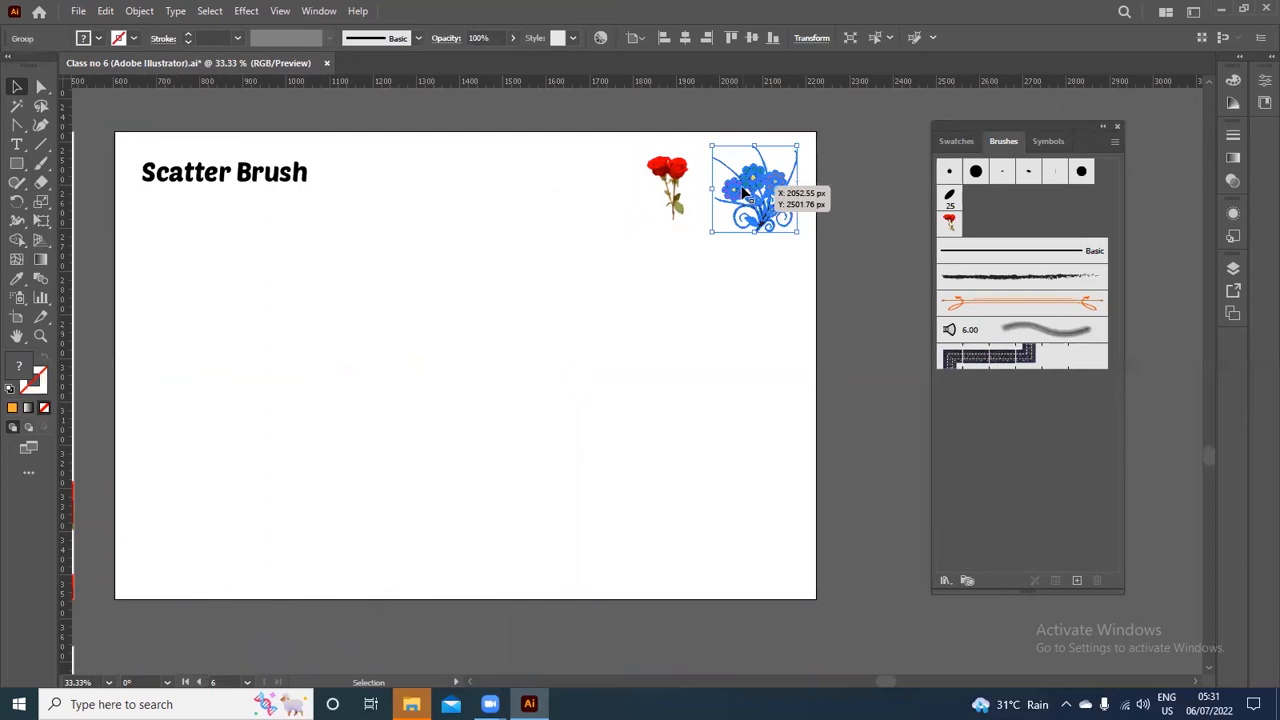
drag(744, 192, 918, 224)
click(594, 467)
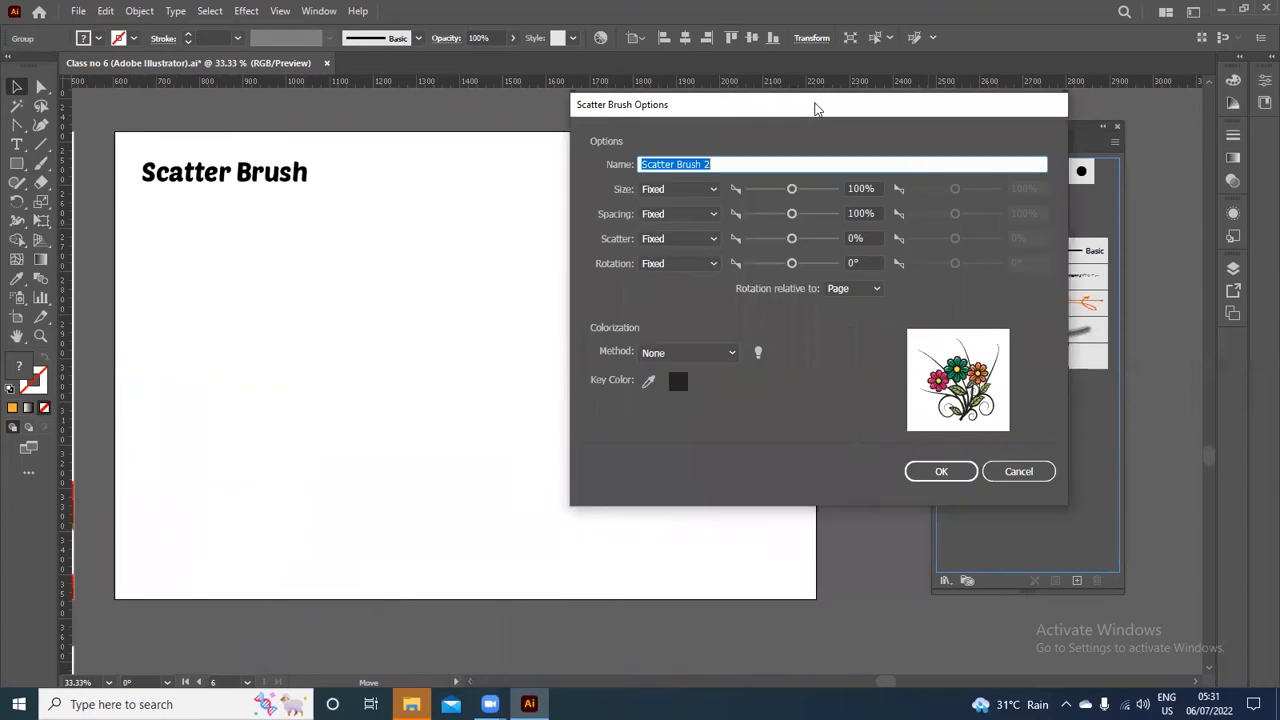
drag(816, 106, 759, 141)
click(882, 505)
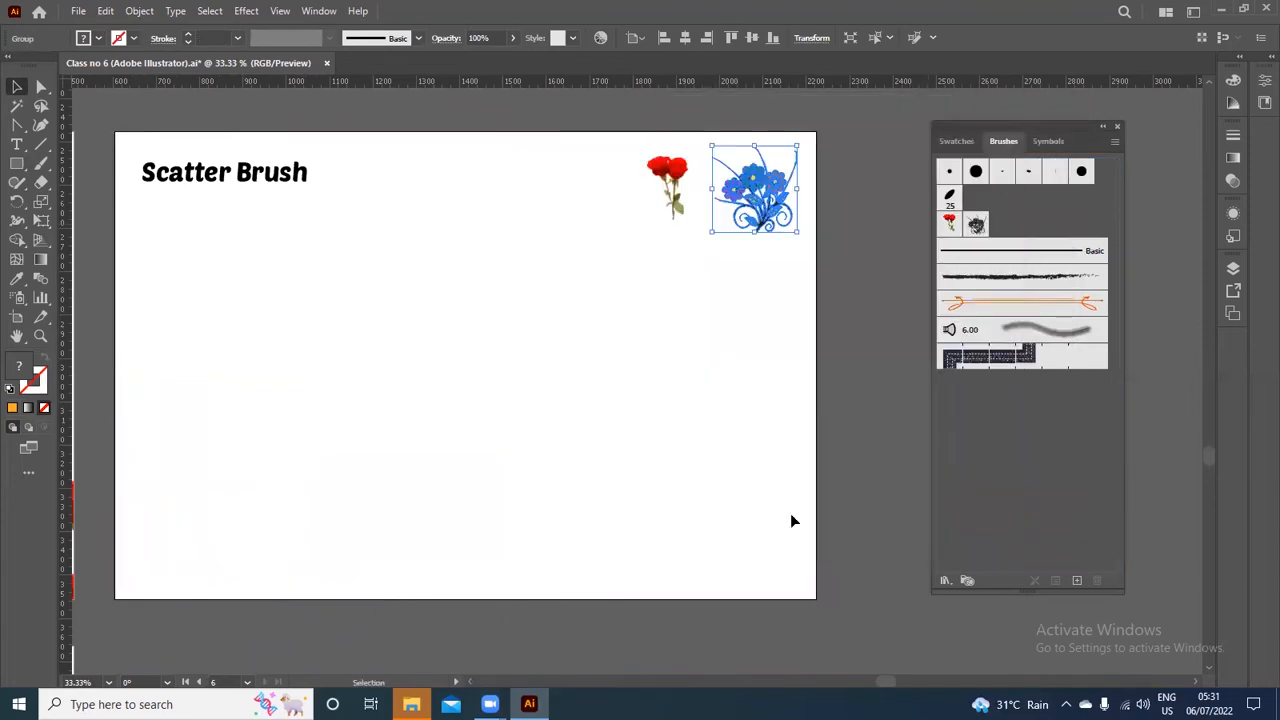
Paint five freehand strokes across the Scatter Brush artboard with the flower bouquet scatter brush
click(41, 163)
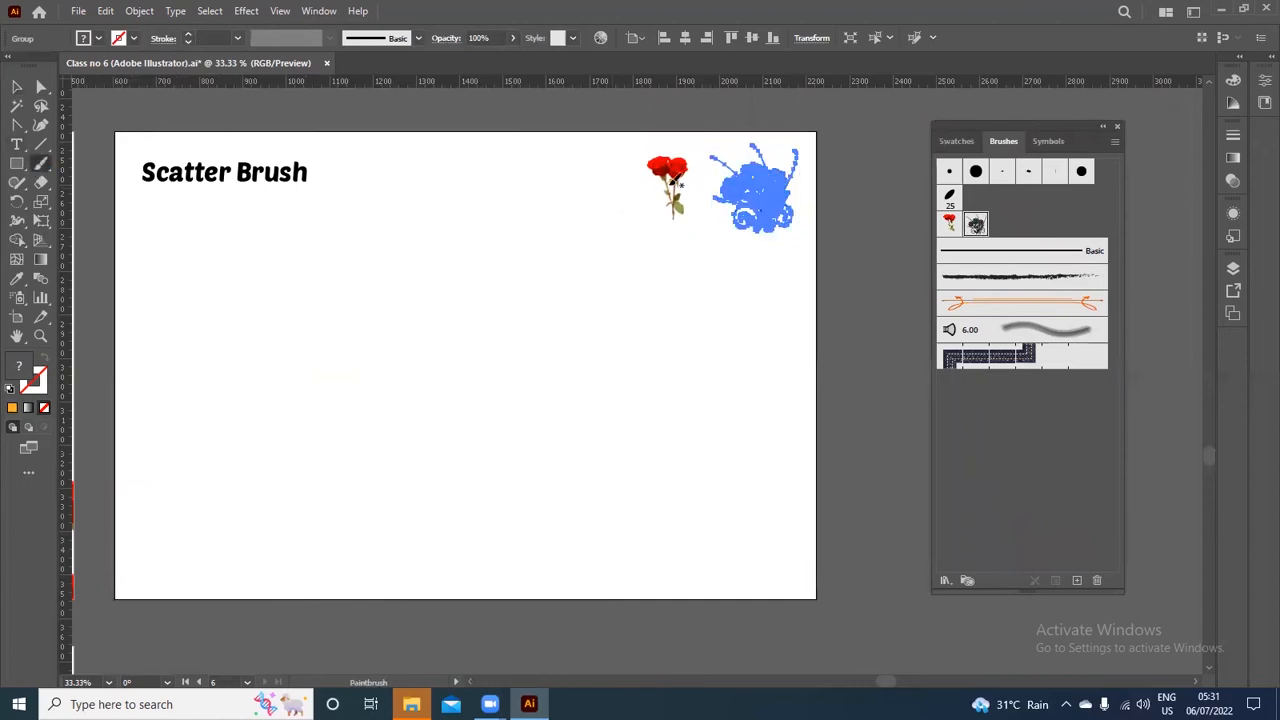
drag(182, 282, 590, 250)
drag(245, 396, 693, 299)
drag(790, 470, 240, 410)
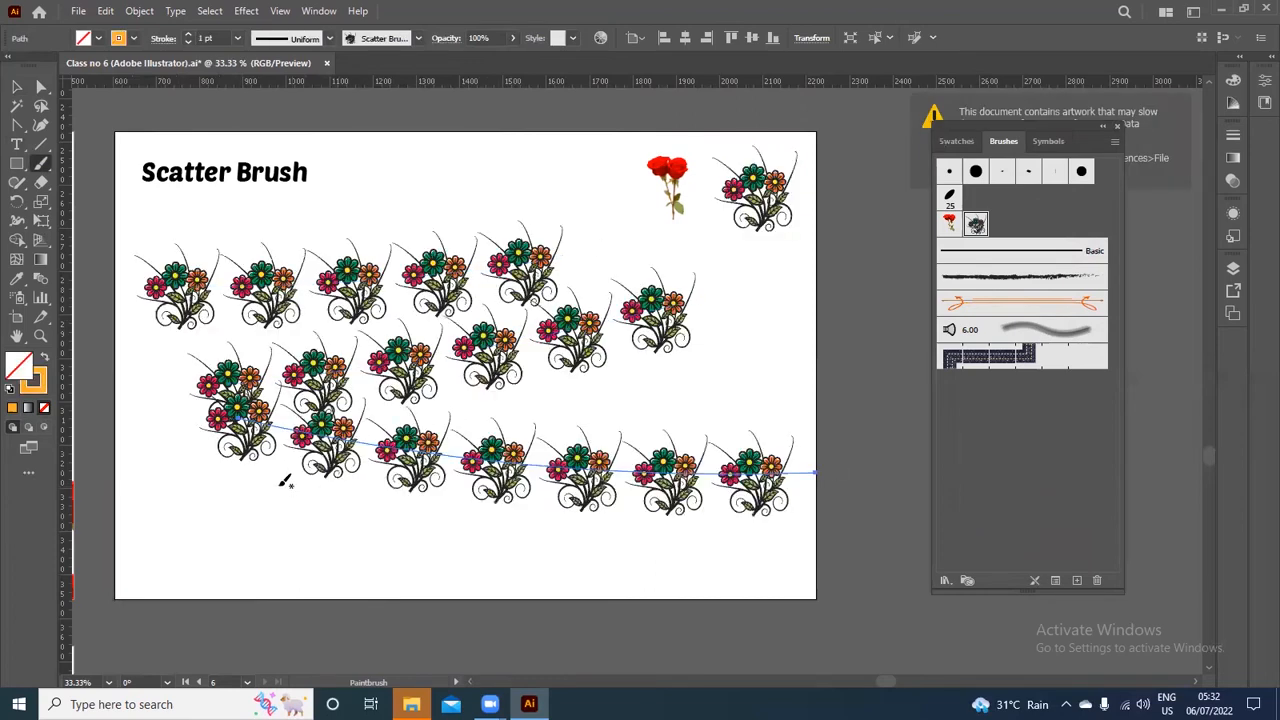
drag(285, 480, 660, 570)
drag(520, 410, 750, 383)
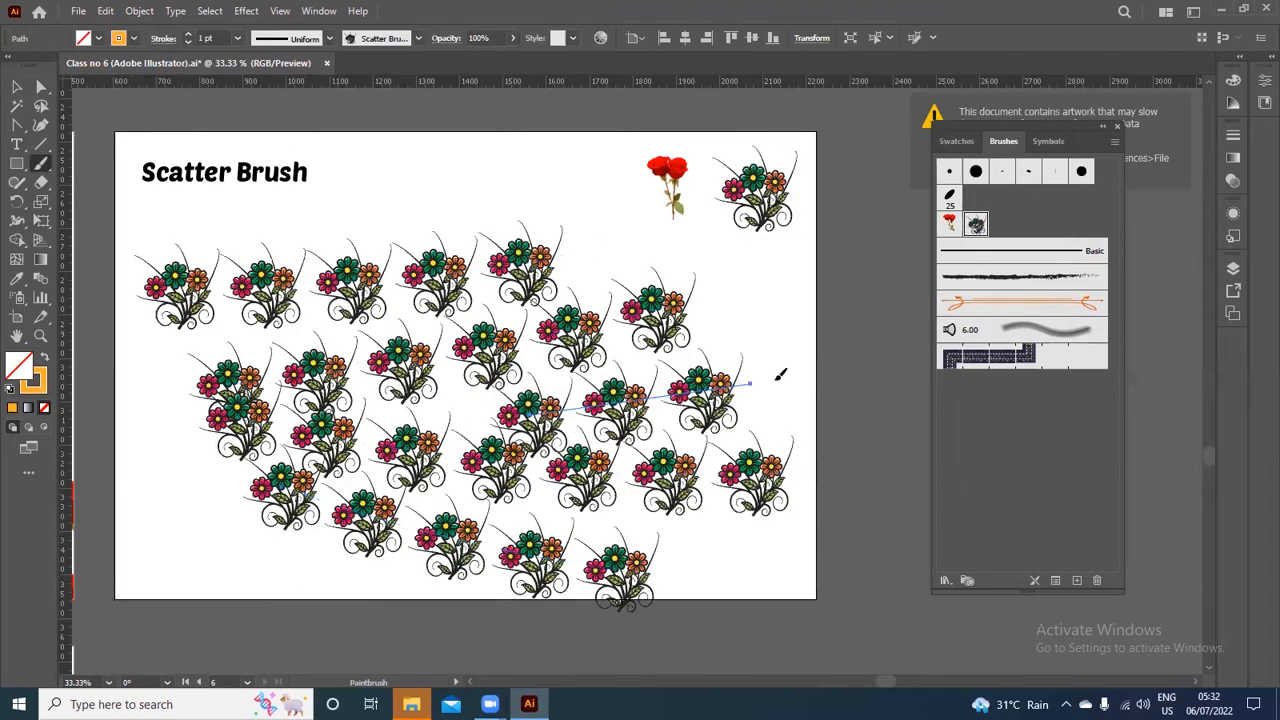
click(19, 85)
click(369, 155)
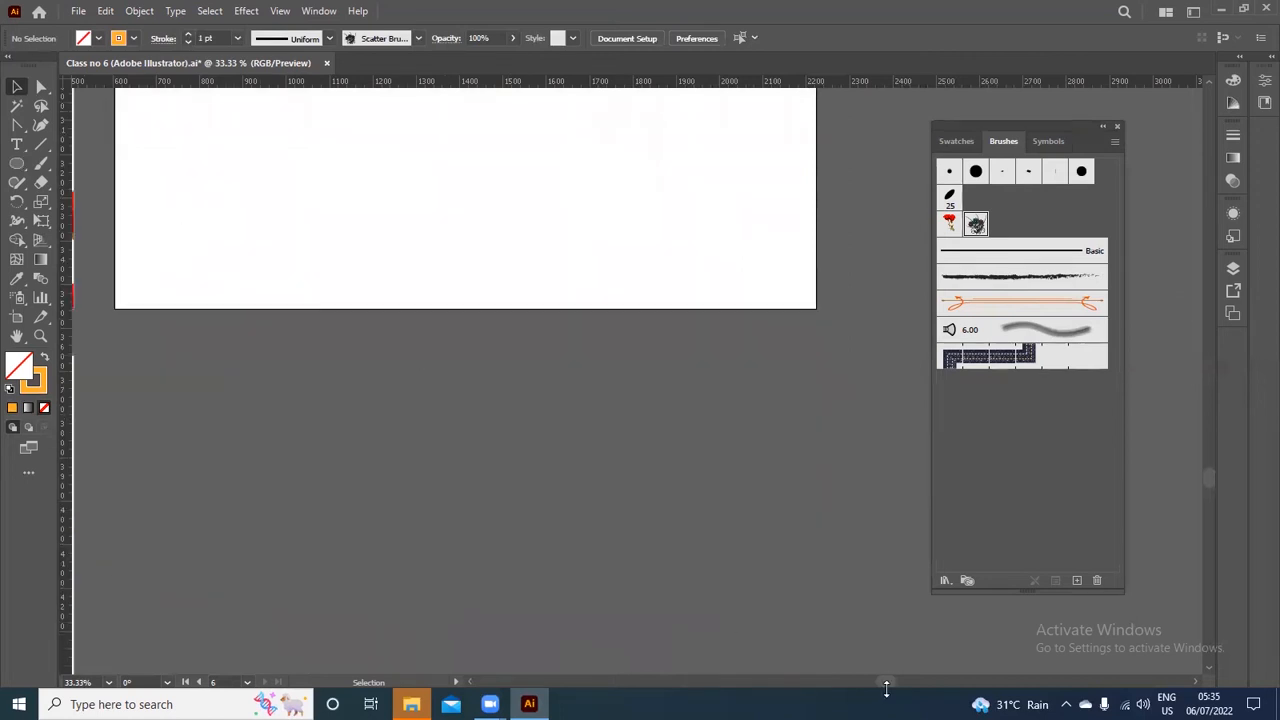
Move the pencil artwork slightly to the left on the Art Brush artboard and deselect it
drag(887, 688, 812, 684)
scroll(457, 397, down, 3)
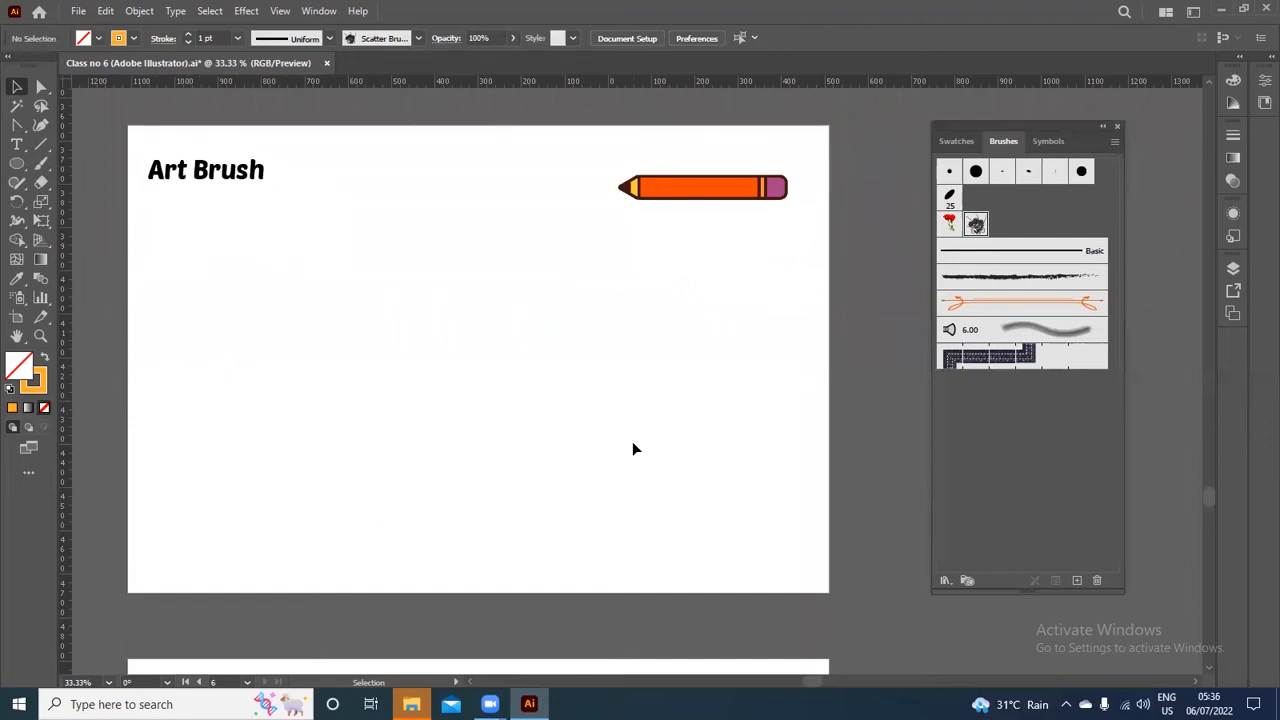
click(693, 188)
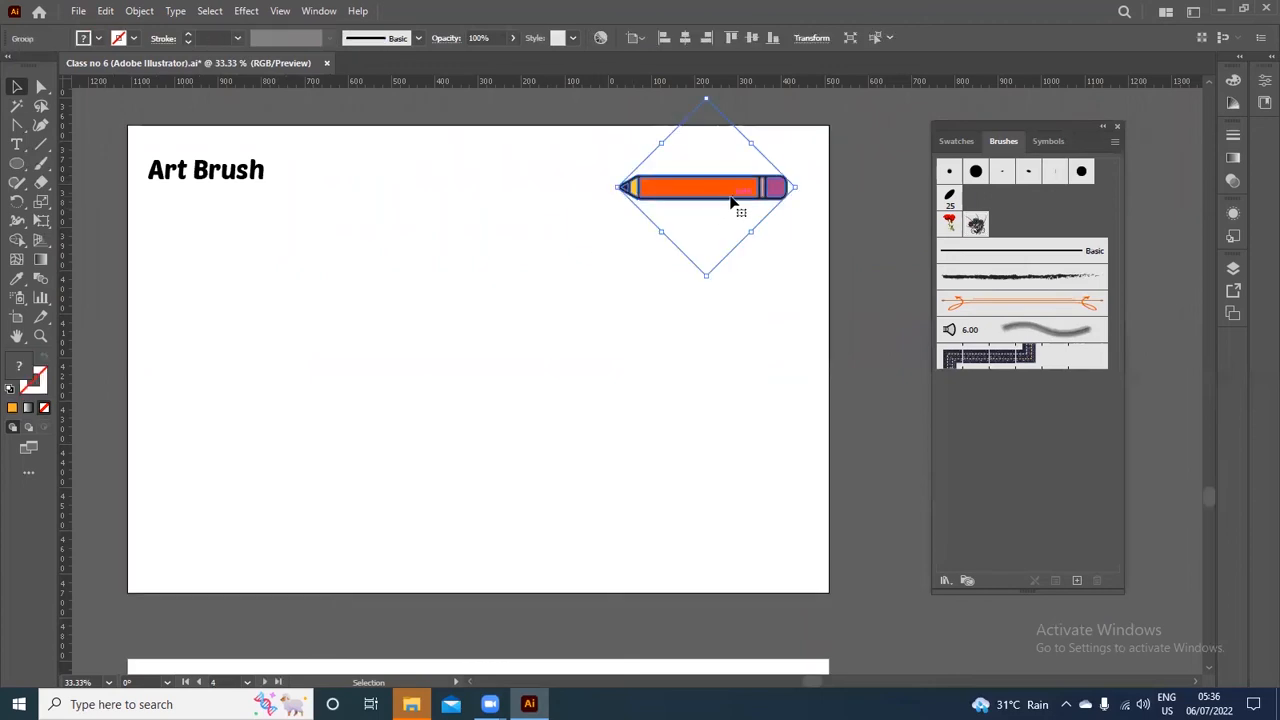
drag(731, 203, 700, 196)
click(771, 269)
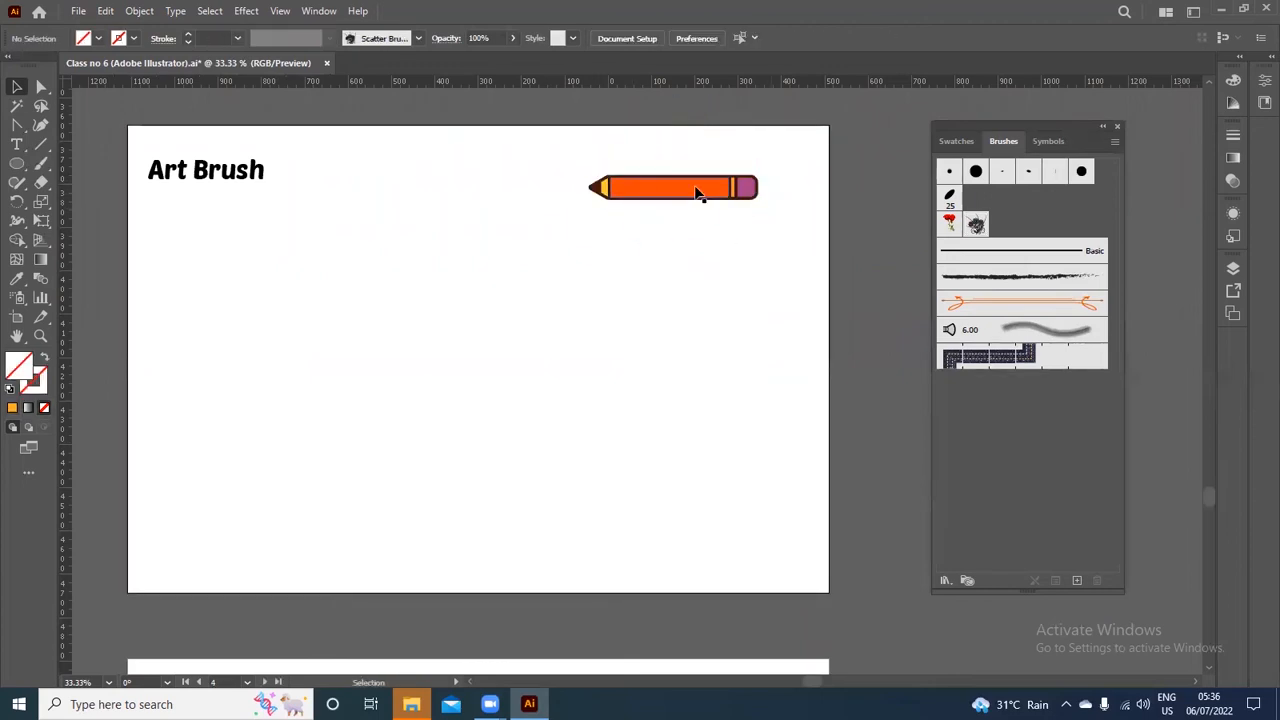
Create an art brush from the pencil artwork, keeping the default art brush options
click(700, 192)
scroll(700, 178, up, 2)
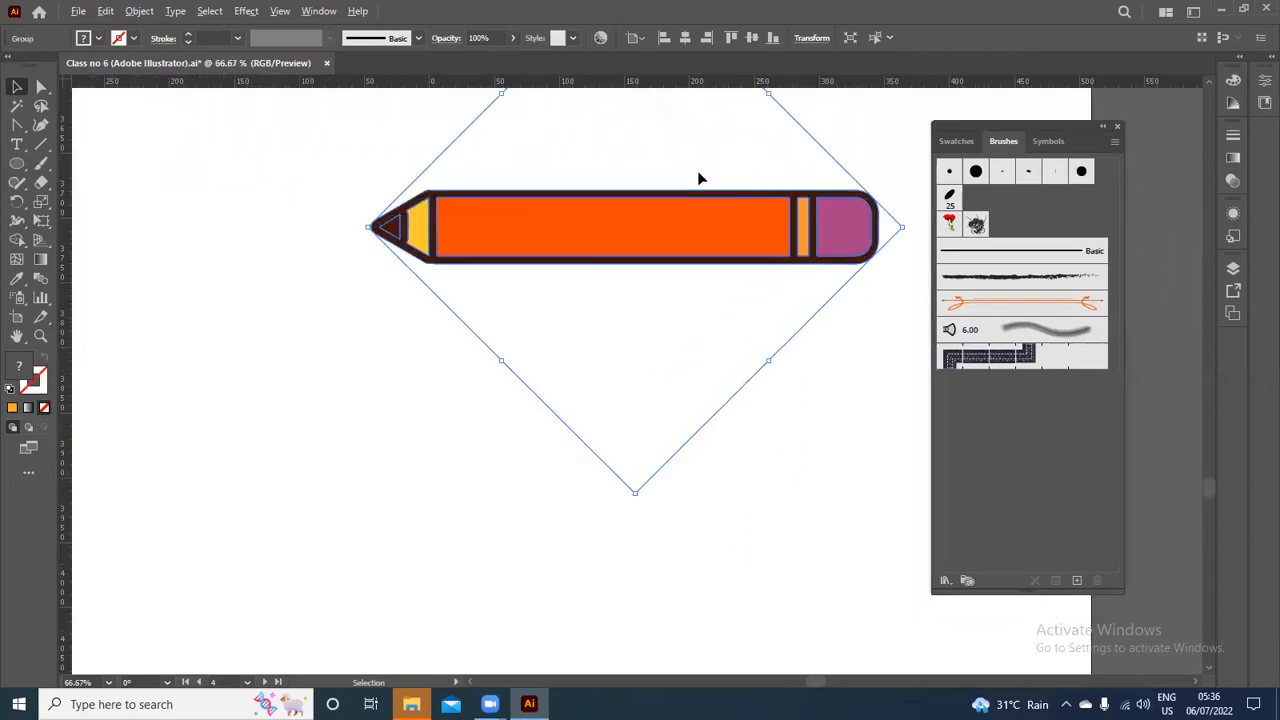
click(889, 127)
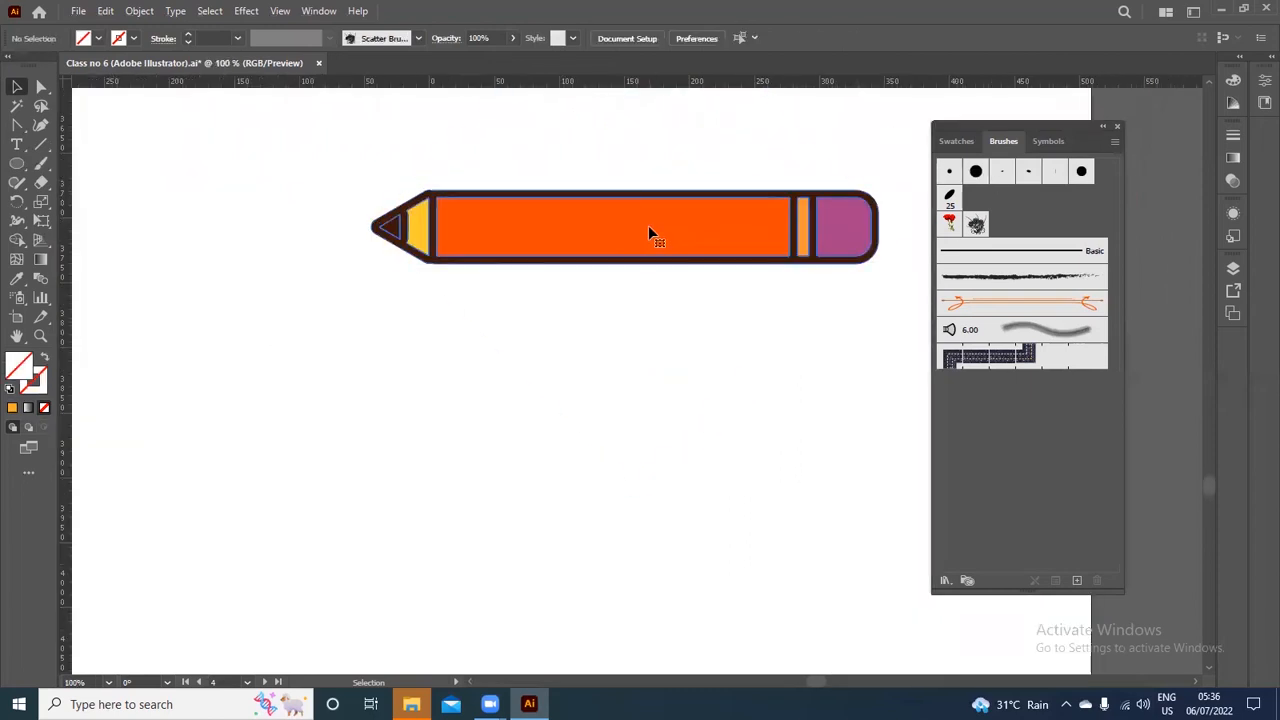
click(638, 230)
click(410, 348)
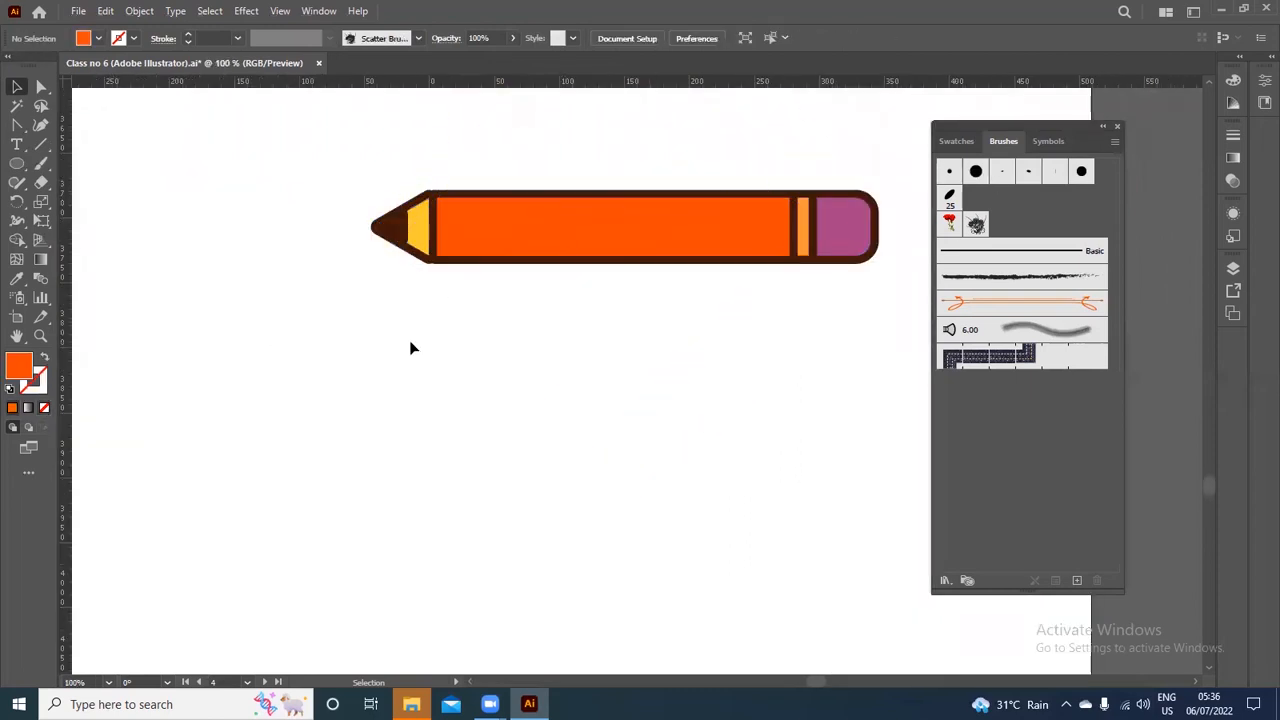
drag(391, 152, 905, 380)
scroll(529, 281, down, 2)
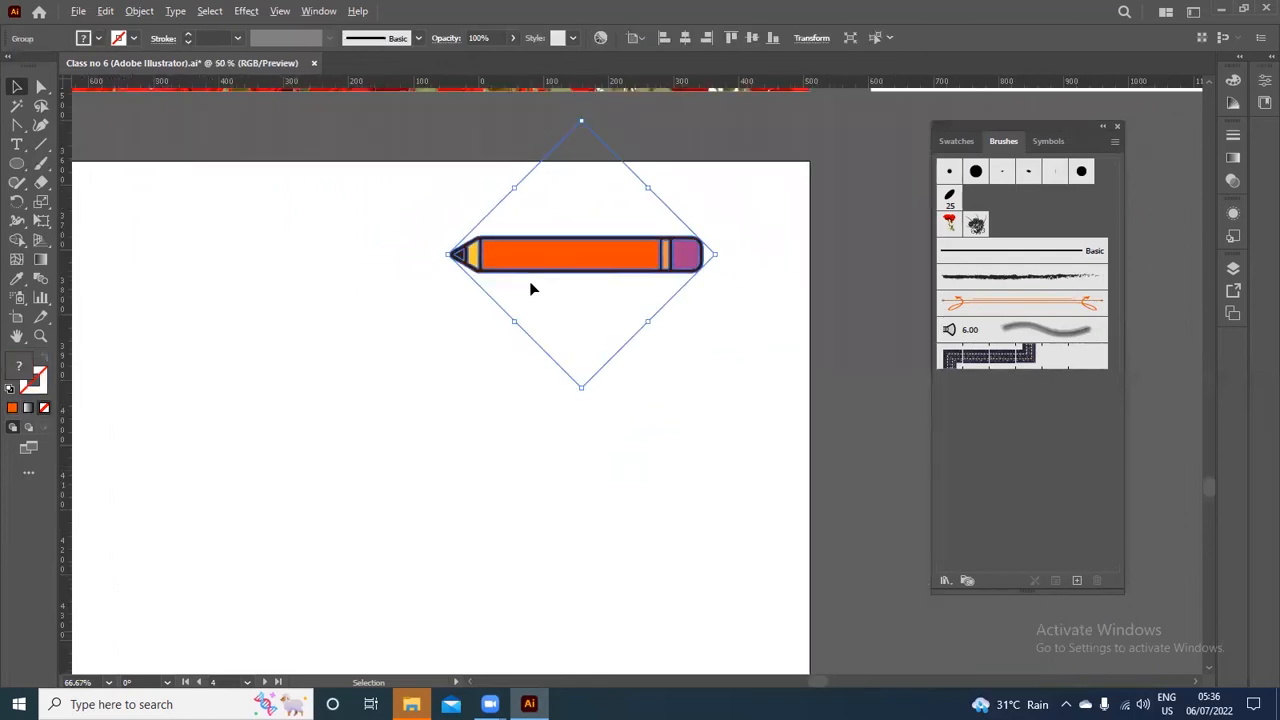
scroll(451, 343, down, 2)
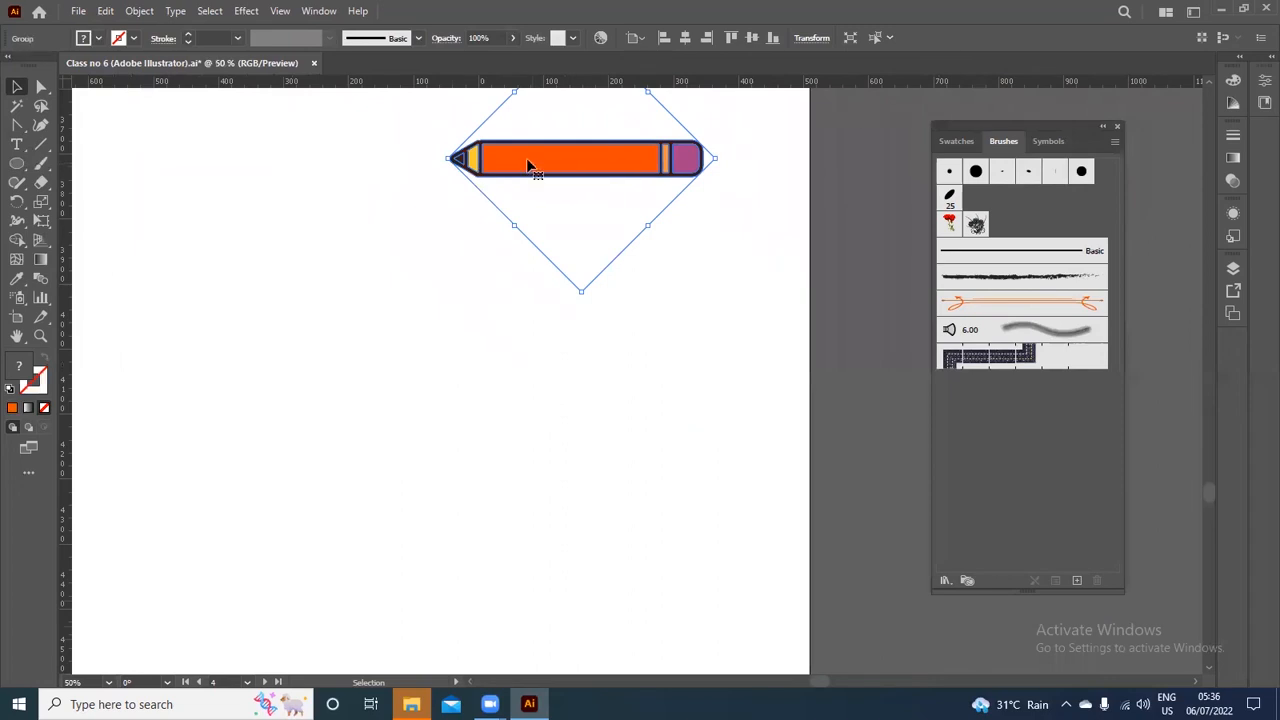
mouse_move(523, 163)
mouse_down()
mouse_move(1070, 345)
mouse_move(1048, 272)
mouse_up()
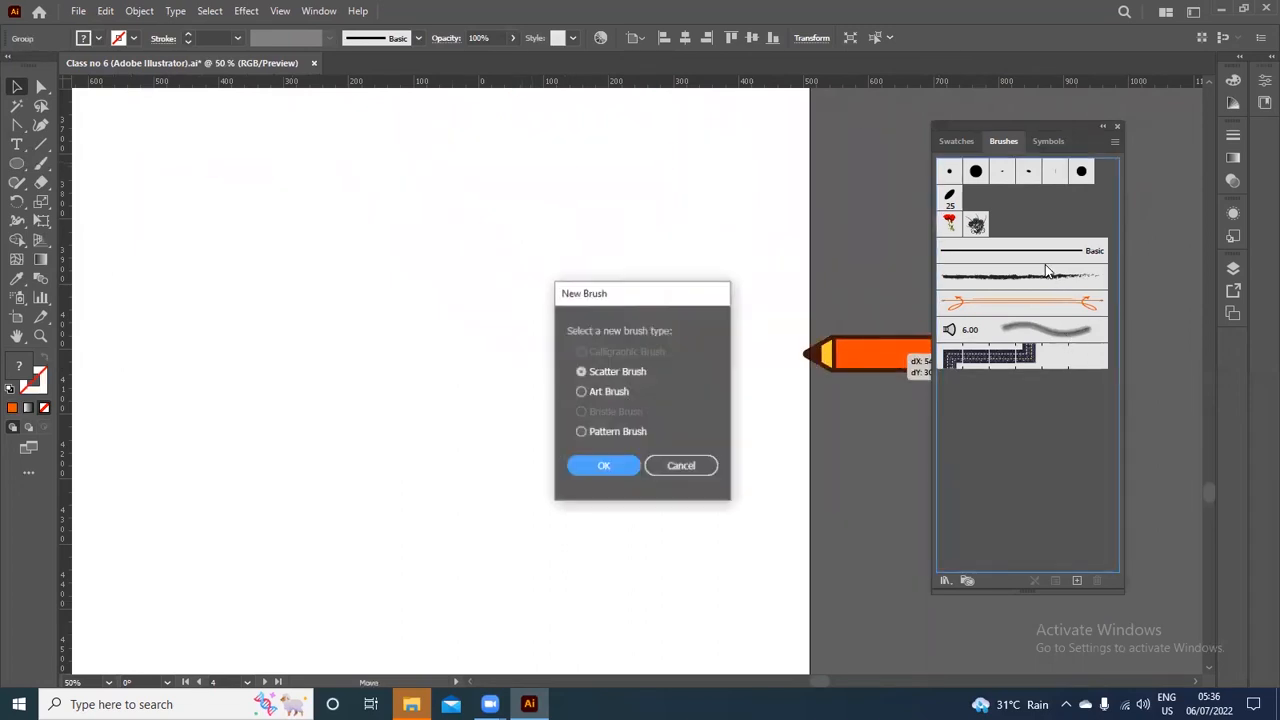
click(582, 392)
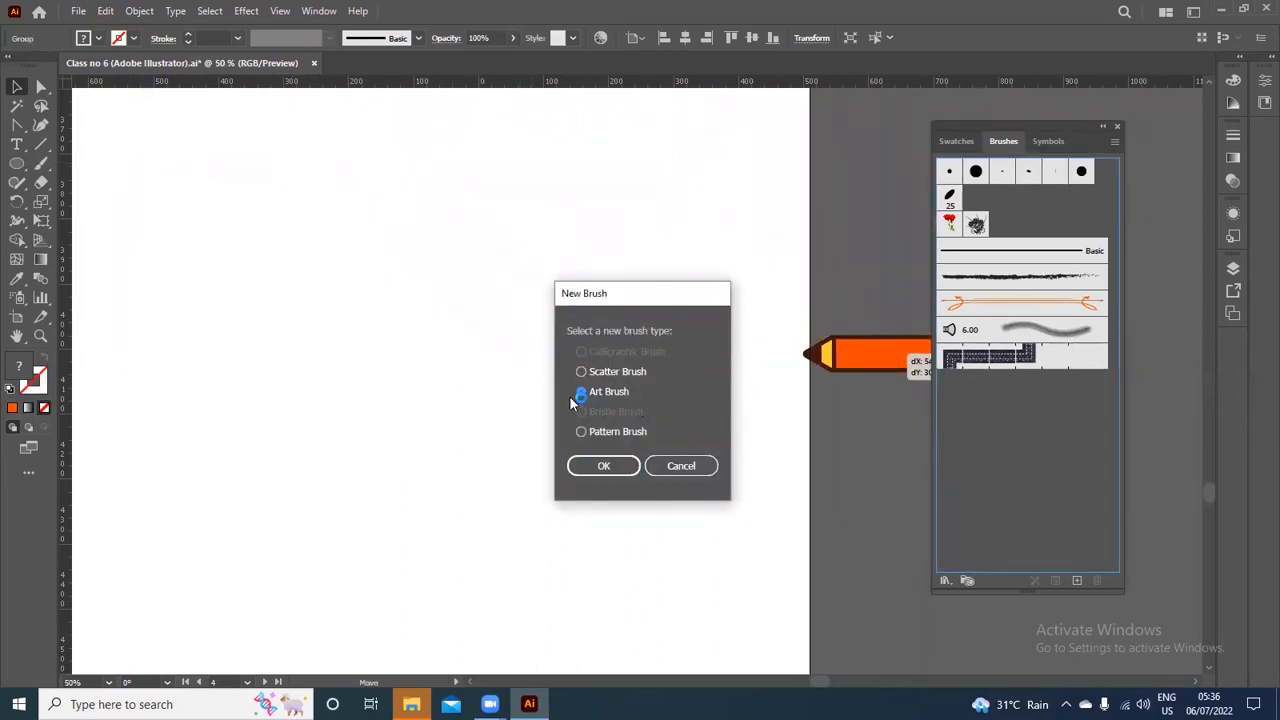
click(620, 467)
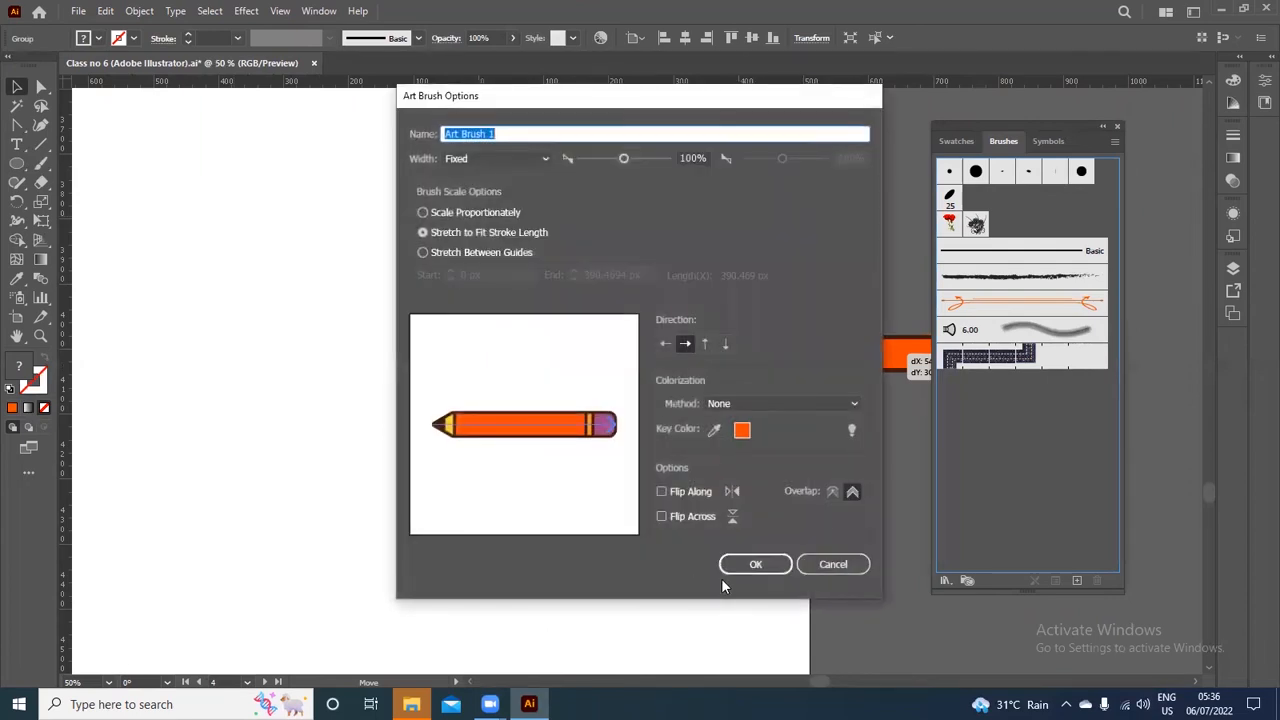
click(774, 564)
Draw a circle about 728 px in diameter below the pencil on the Art Brush artboard and swap its fill and stroke
drag(823, 685, 816, 685)
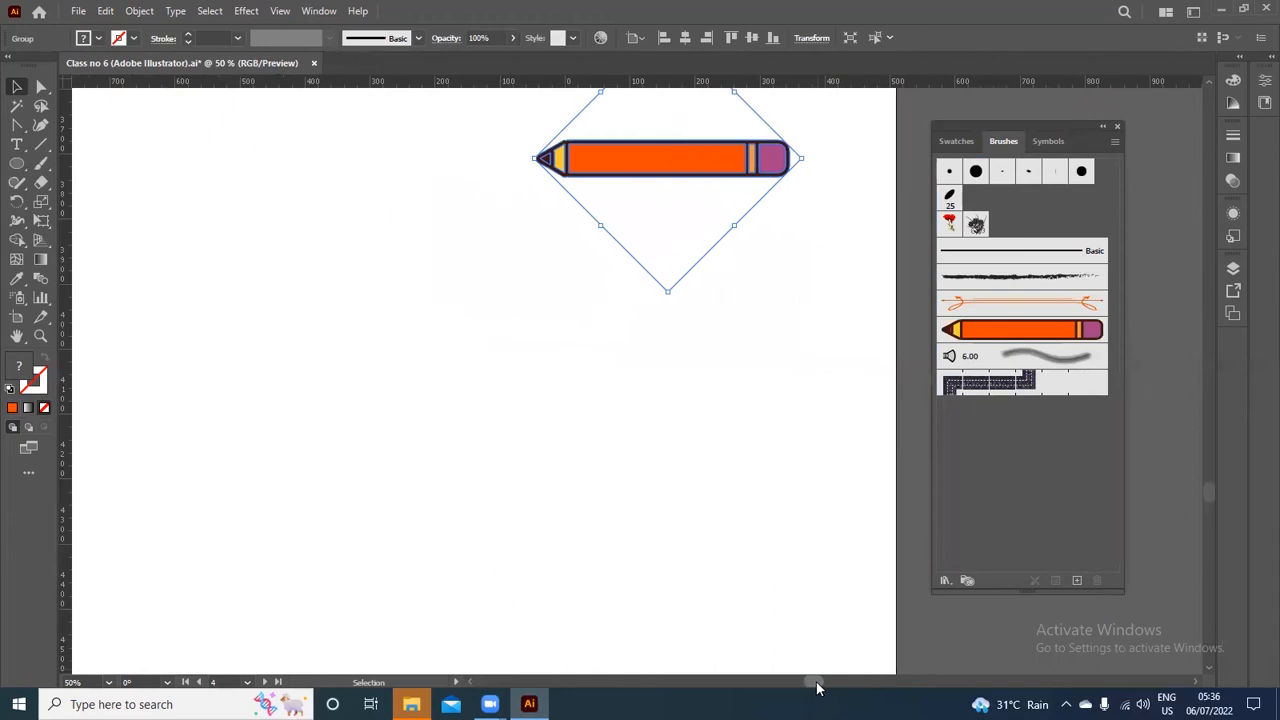
scroll(255, 378, down, 3)
scroll(306, 391, up, 2)
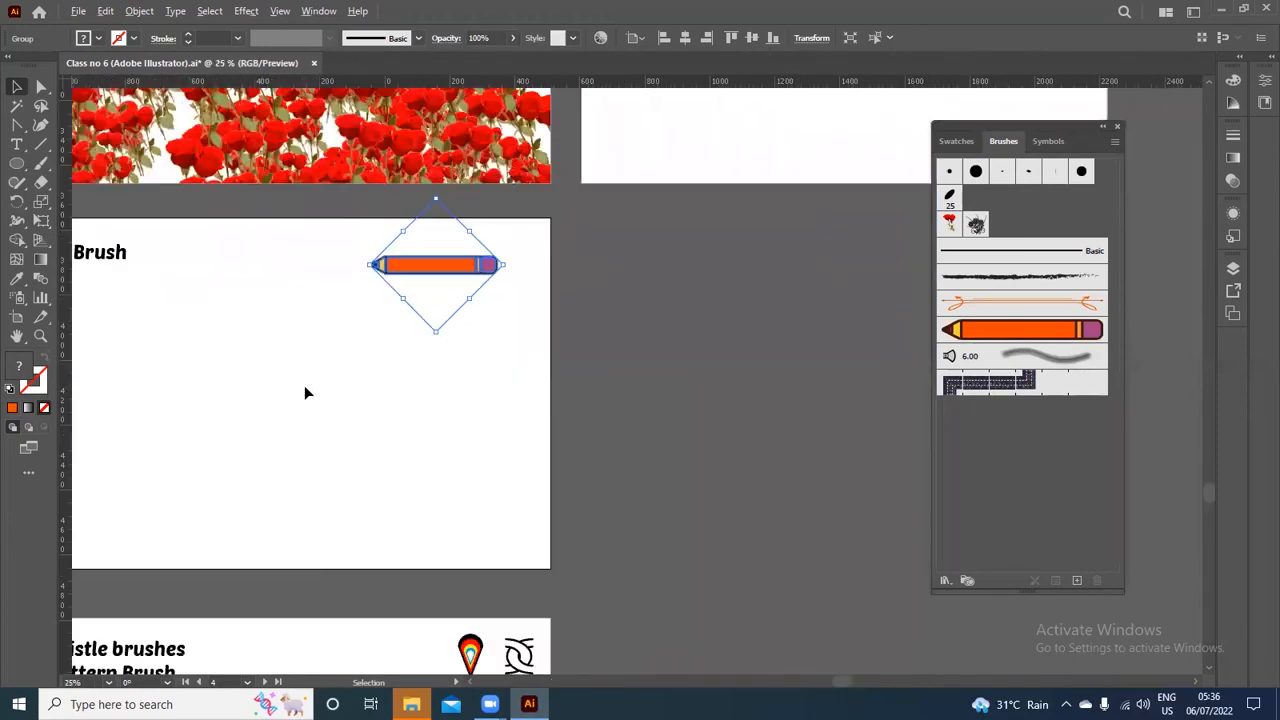
drag(835, 683, 810, 683)
scroll(654, 521, down, 1)
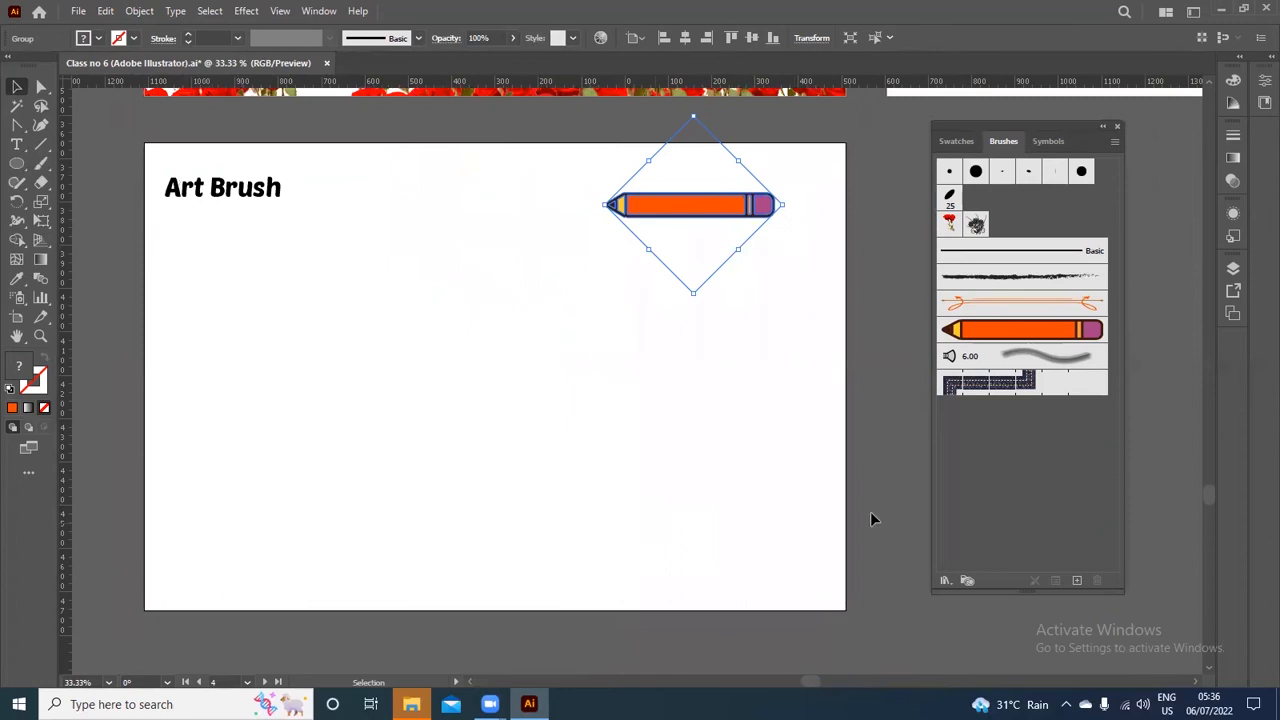
click(440, 317)
key(l)
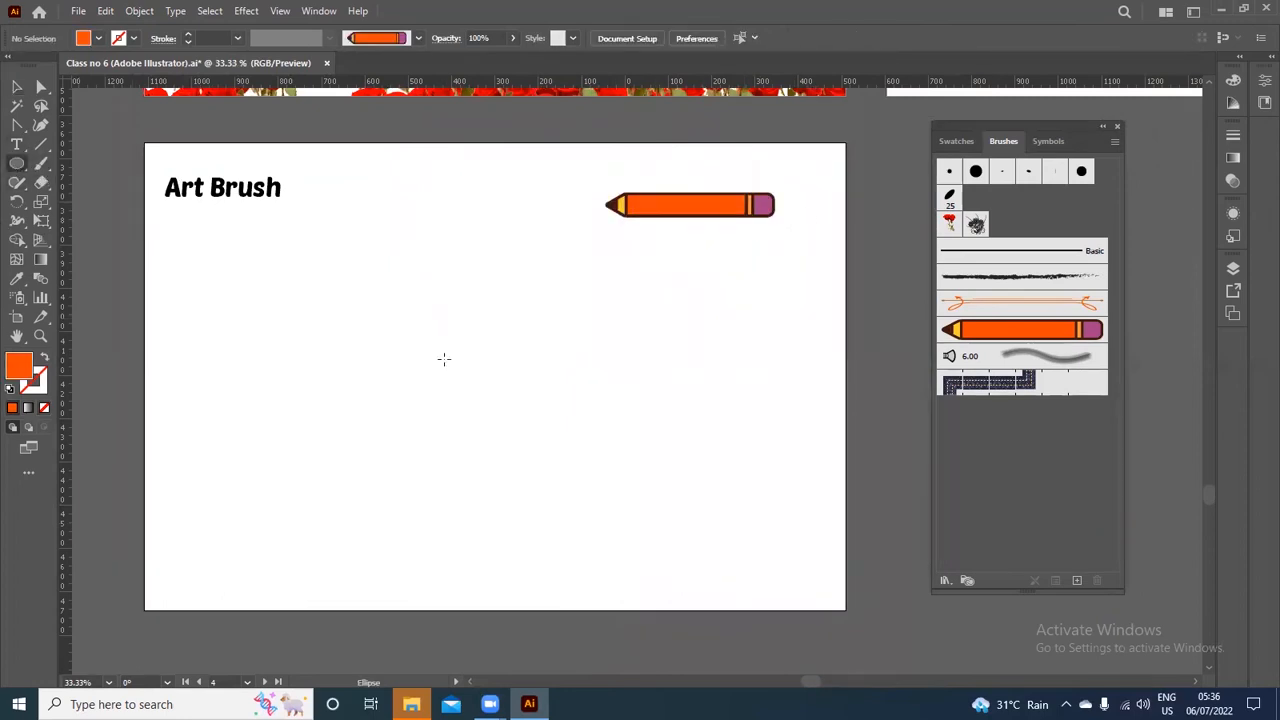
mouse_move(312, 267)
mouse_down()
mouse_move(632, 555)
mouse_move(628, 581)
mouse_up()
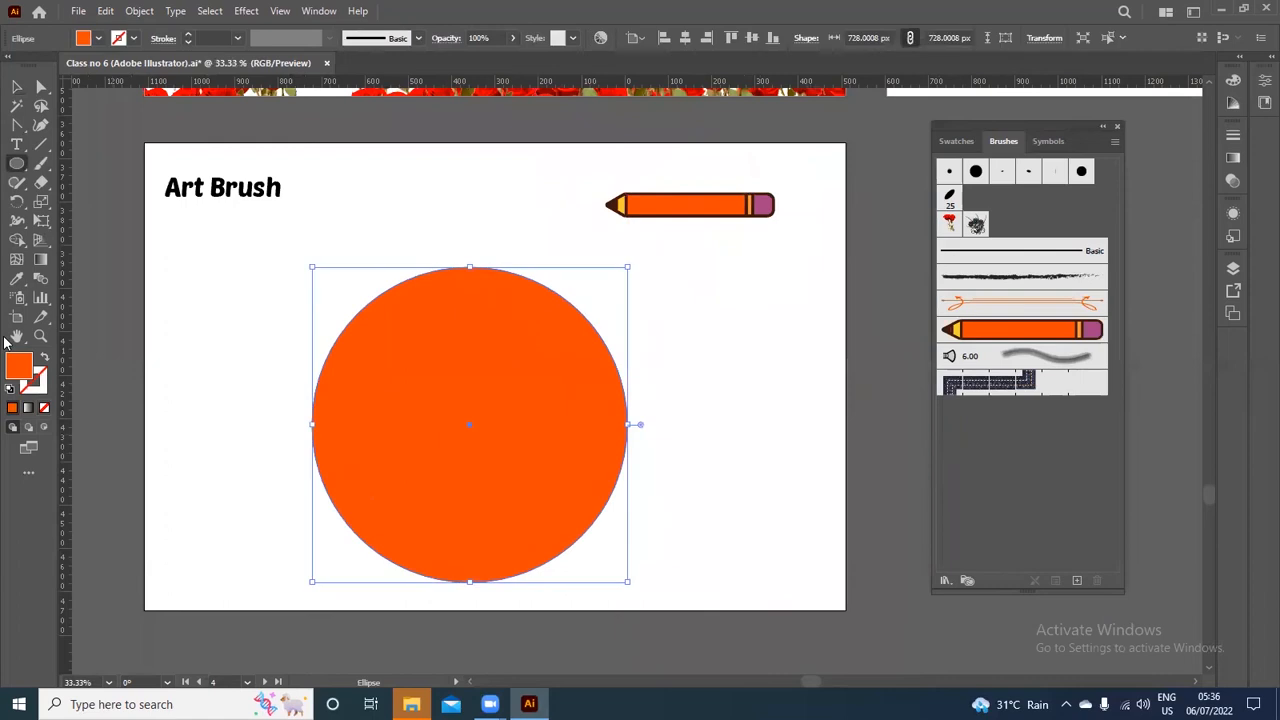
click(43, 357)
Shift the circle slightly up and to the left and apply the pencil art brush to its outline
click(16, 87)
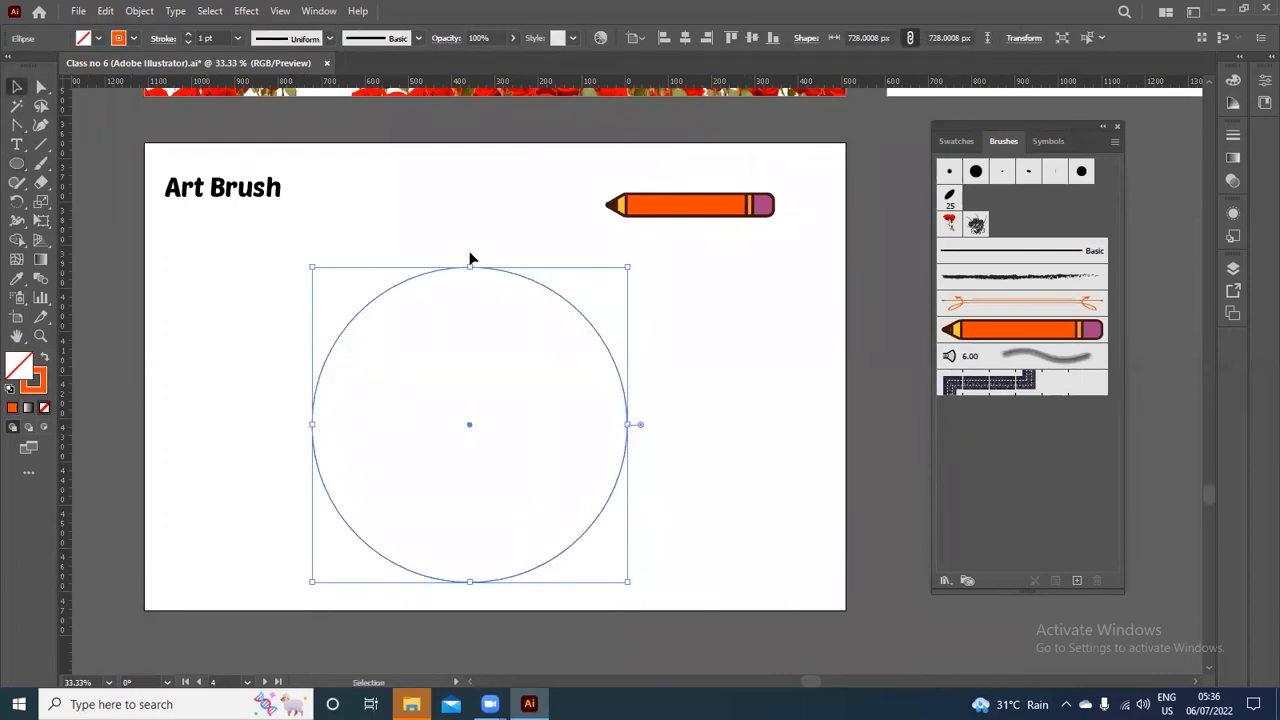
drag(510, 280, 484, 269)
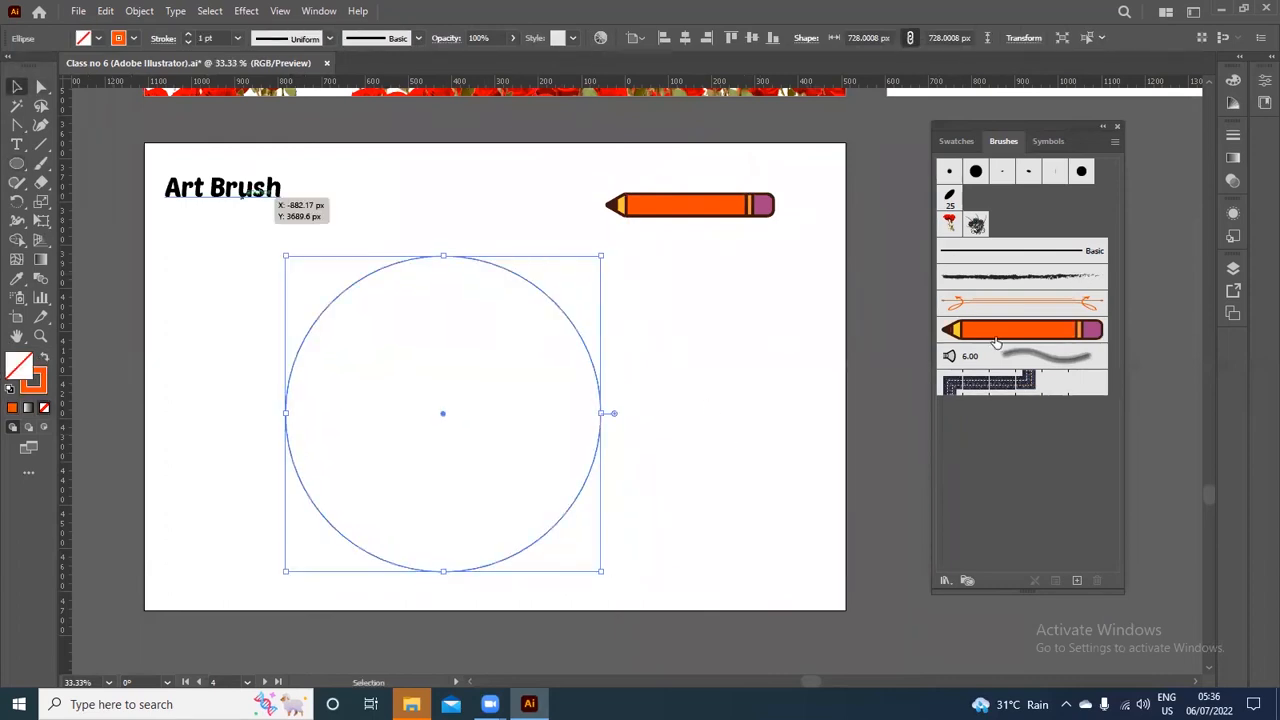
click(1049, 334)
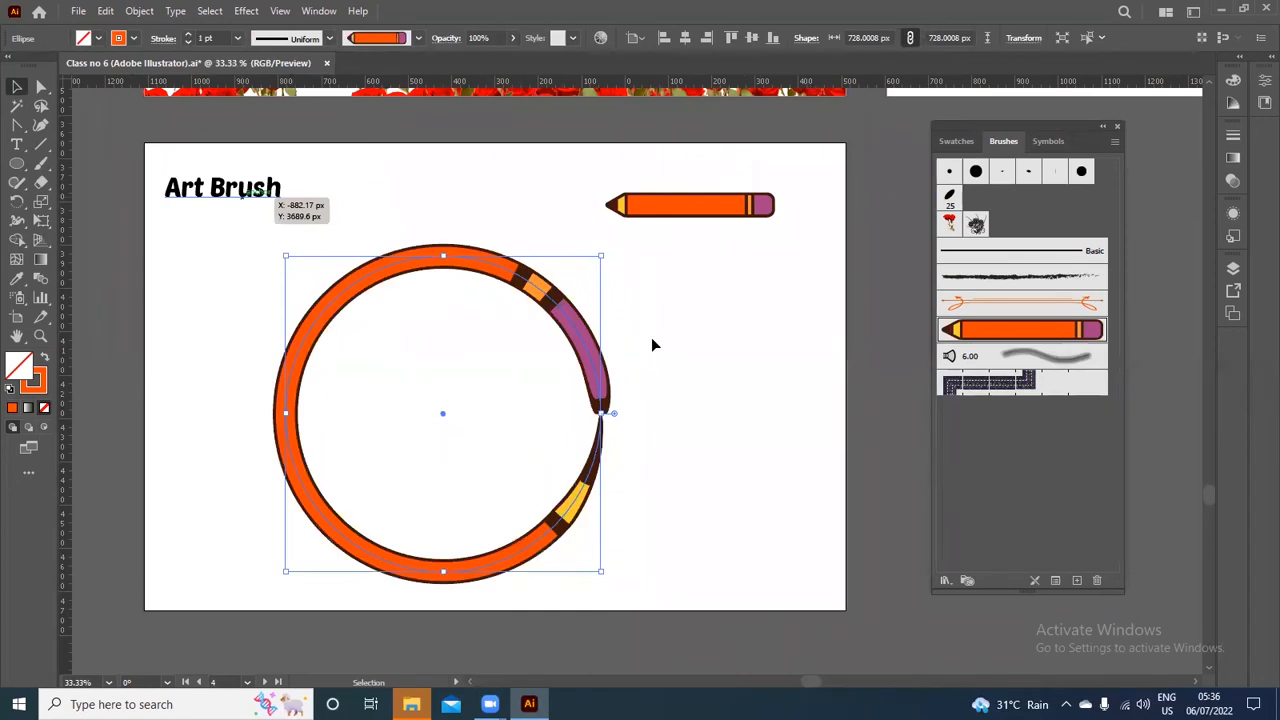
Move the pencil-stroked circle to the artboard's right edge so it partly overhangs the page
click(654, 342)
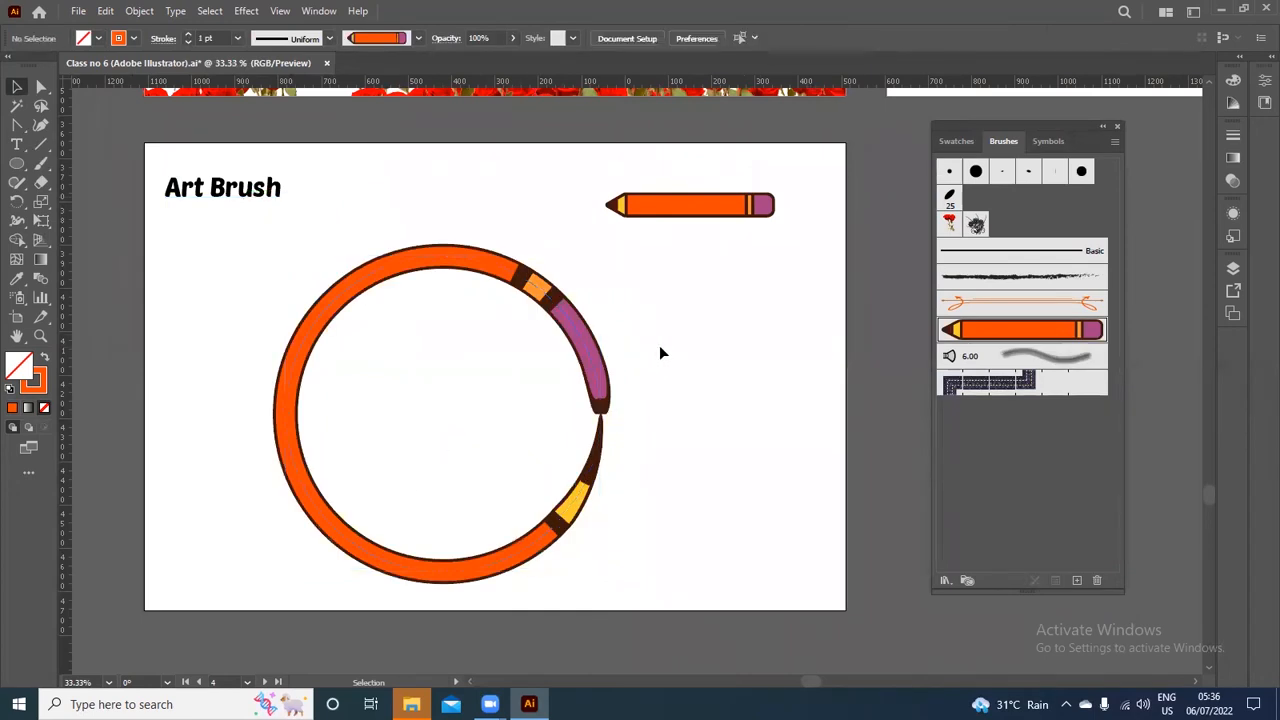
click(310, 346)
drag(310, 346, 721, 335)
Paint three long curved strokes with the pencil art brush across the empty area of the Art Brush artboard
key(b)
mouse_move(212, 517)
mouse_down()
mouse_move(219, 461)
mouse_move(546, 405)
mouse_move(577, 287)
mouse_up()
mouse_move(191, 355)
mouse_down()
mouse_move(259, 309)
mouse_move(445, 472)
mouse_move(614, 547)
mouse_up()
mouse_move(252, 386)
mouse_down()
mouse_move(544, 440)
mouse_move(620, 441)
mouse_up()
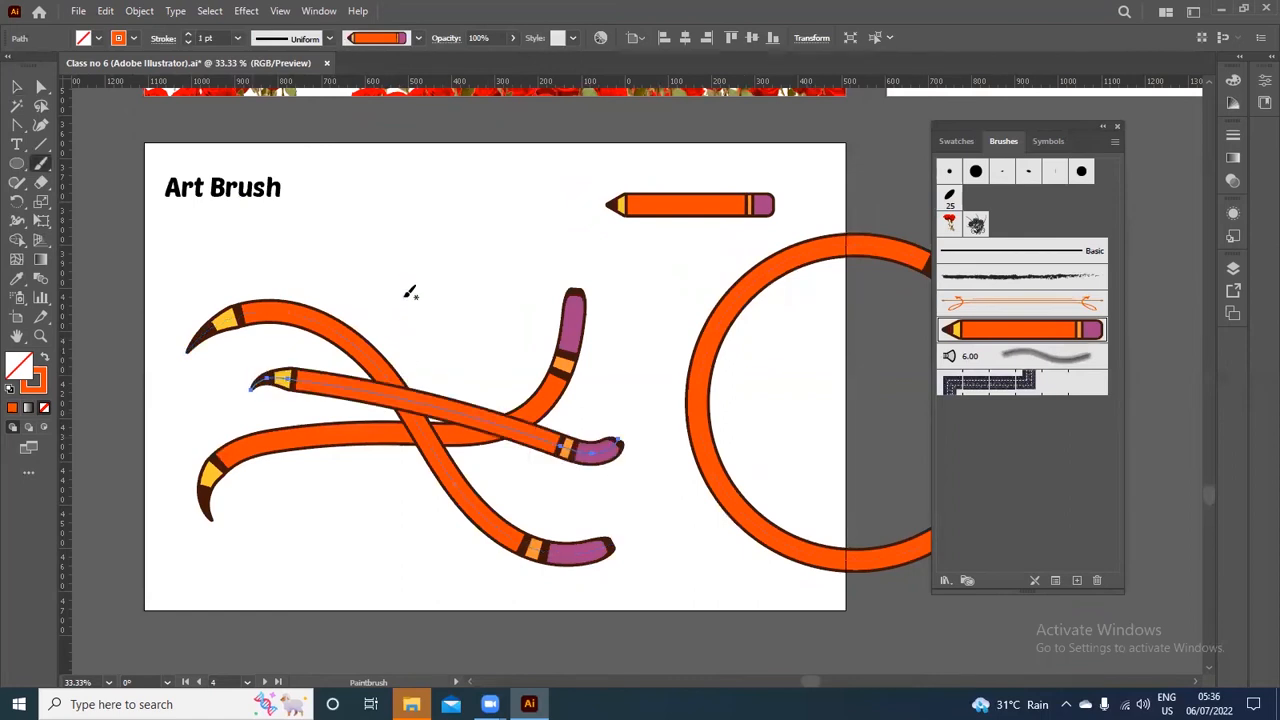
click(17, 87)
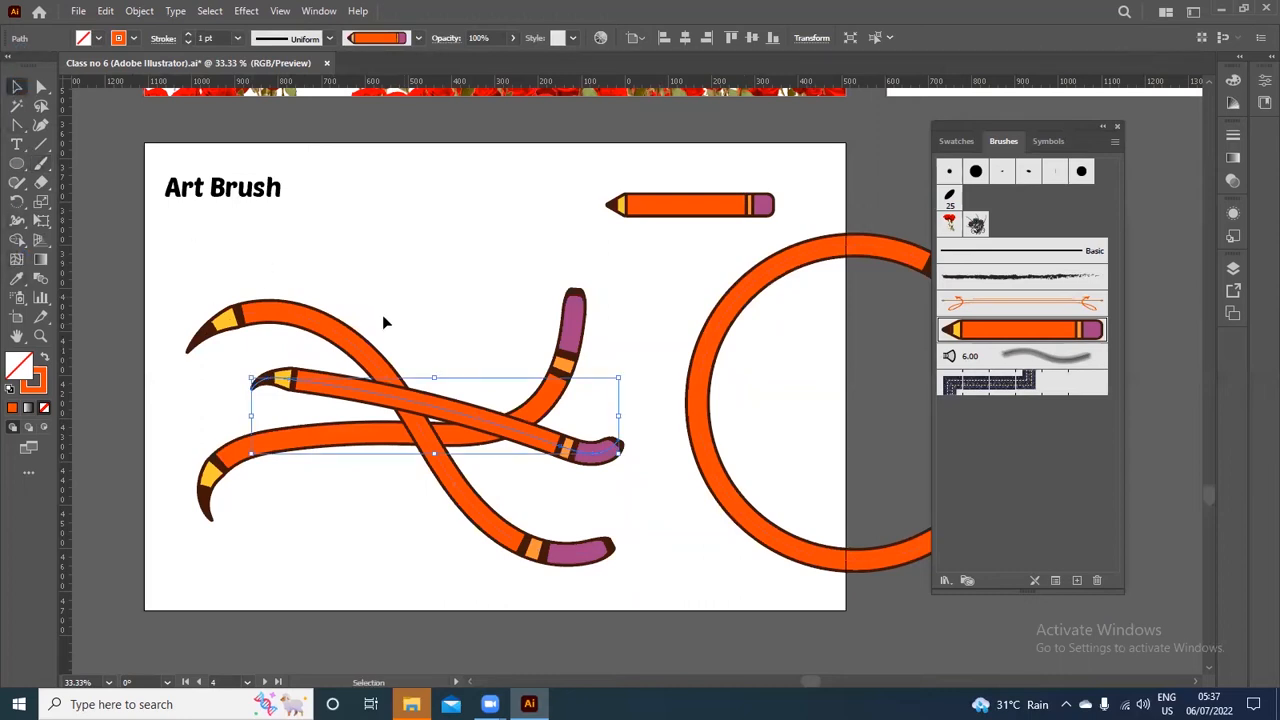
click(518, 215)
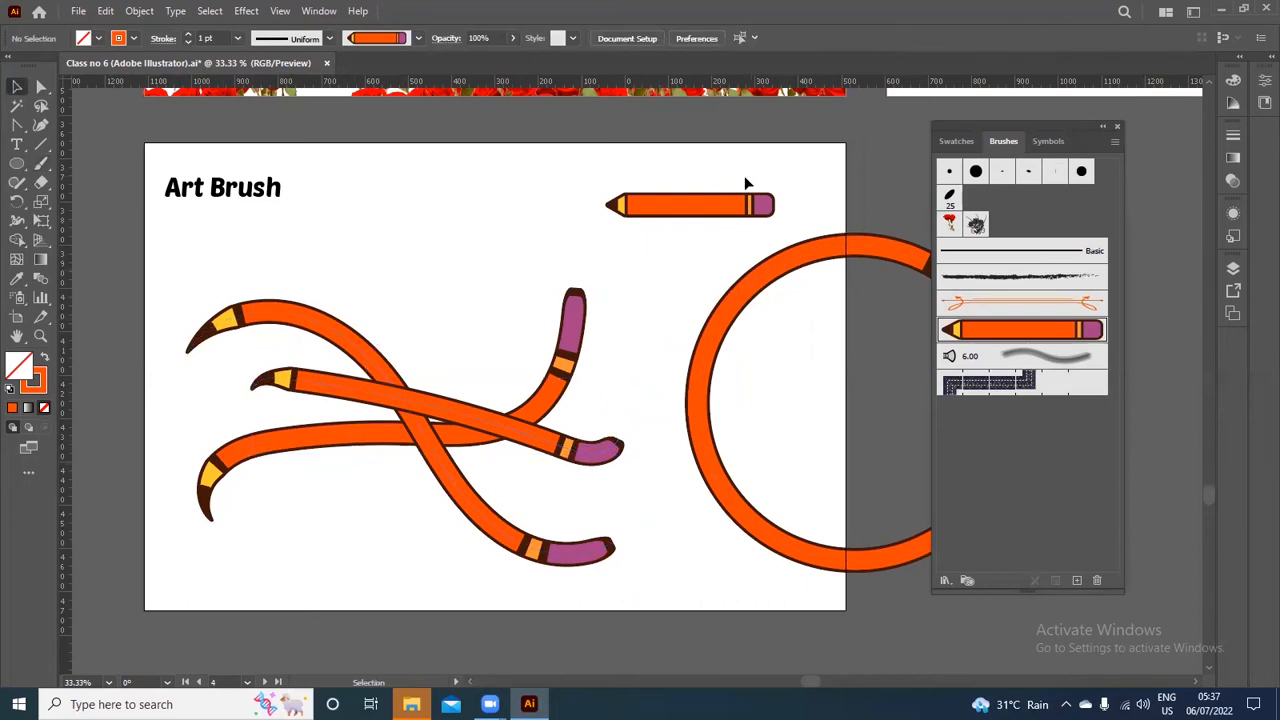
Compare the original pencil artwork with the painted strokes by selecting each of them
click(678, 207)
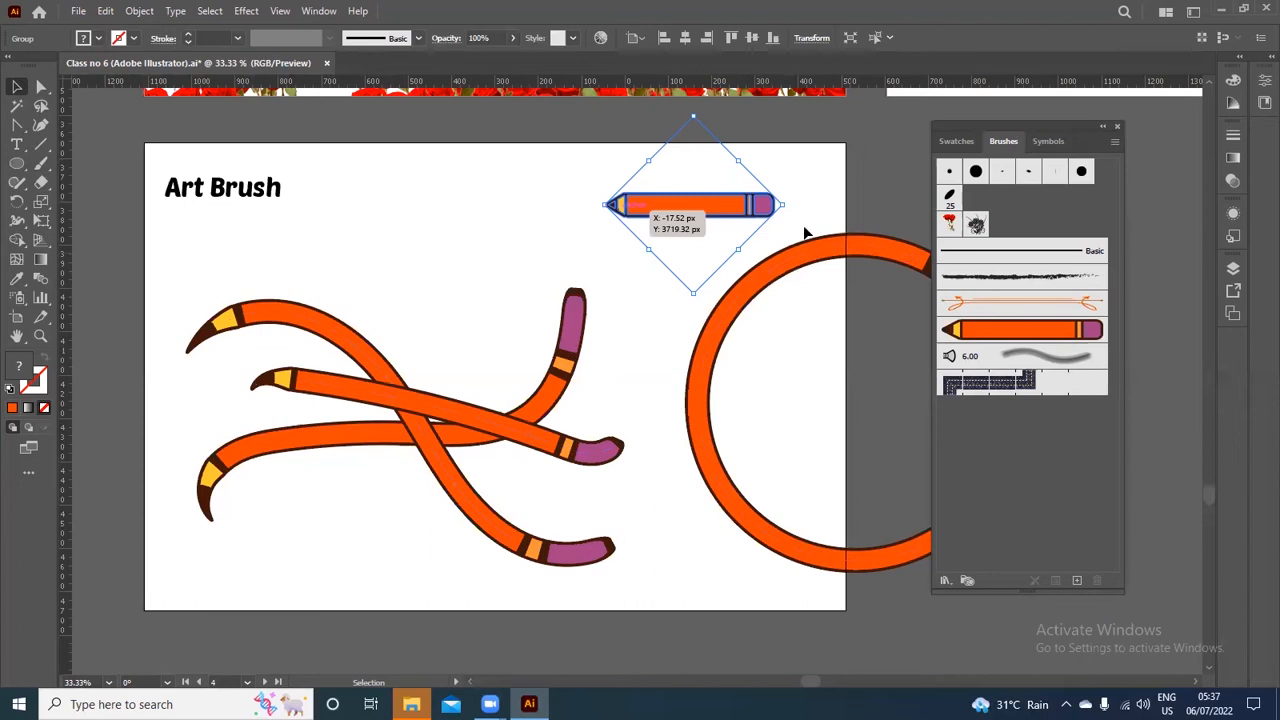
click(467, 280)
click(480, 400)
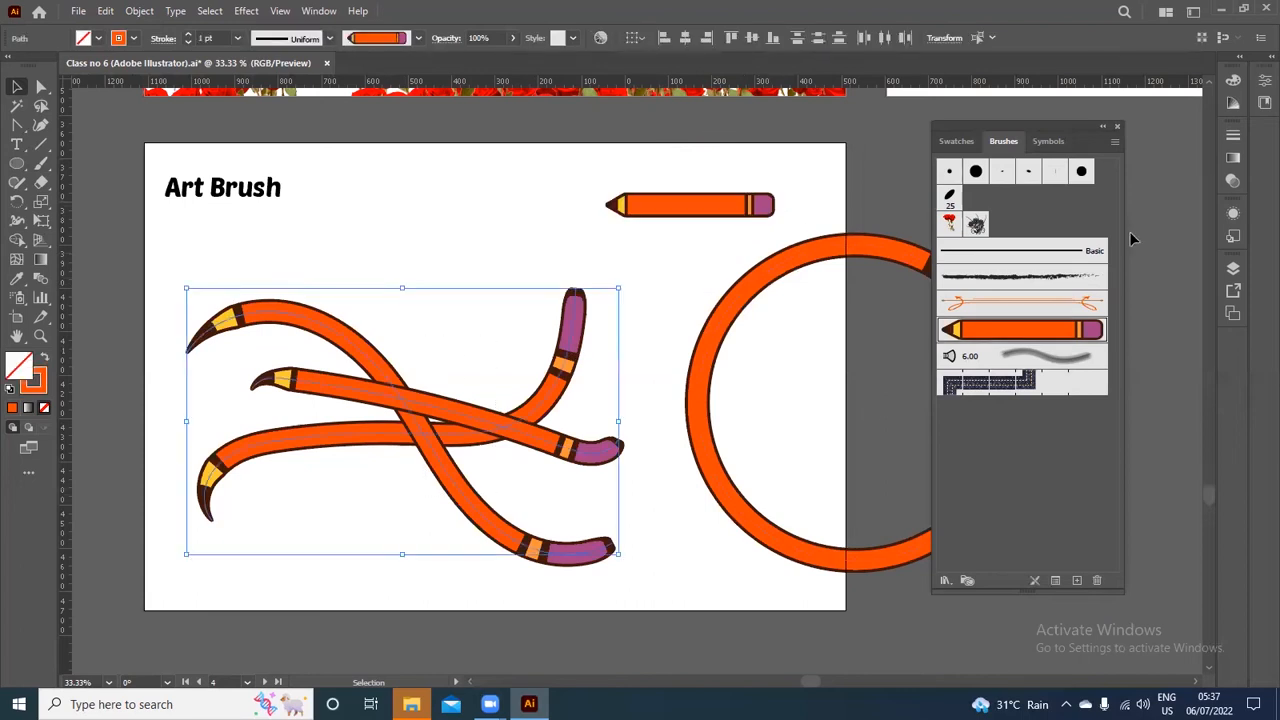
click(708, 205)
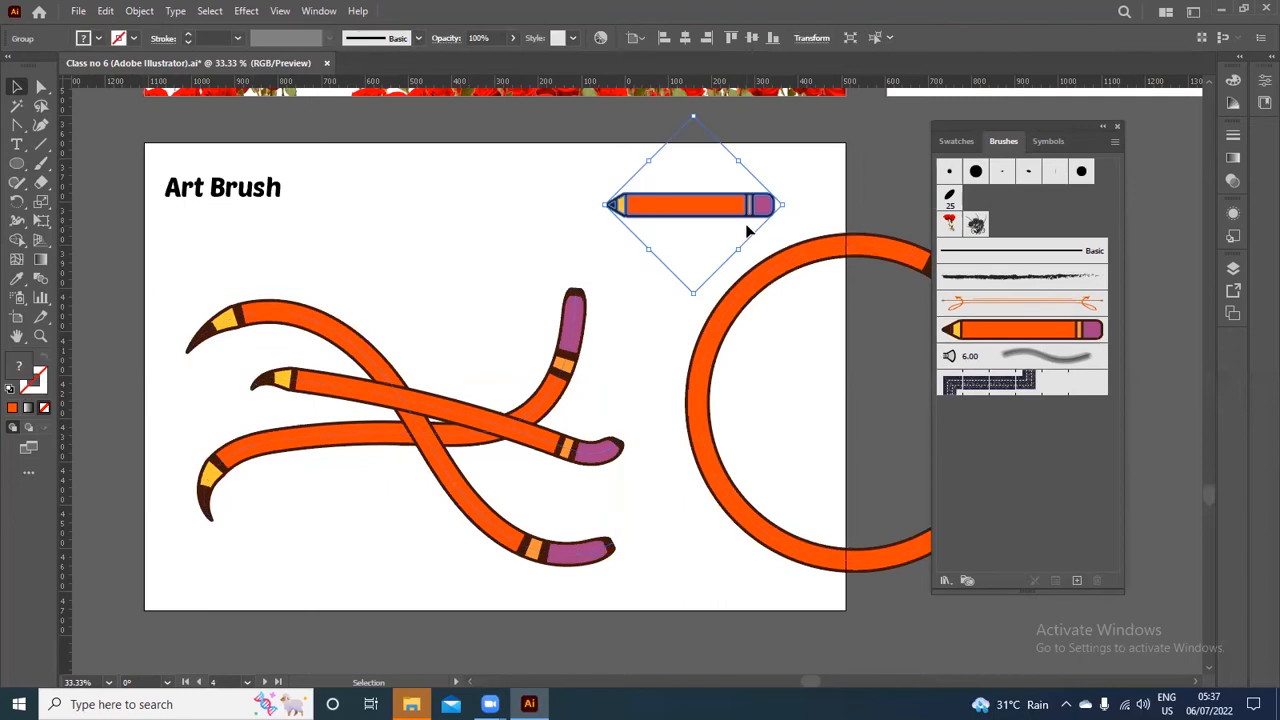
click(491, 325)
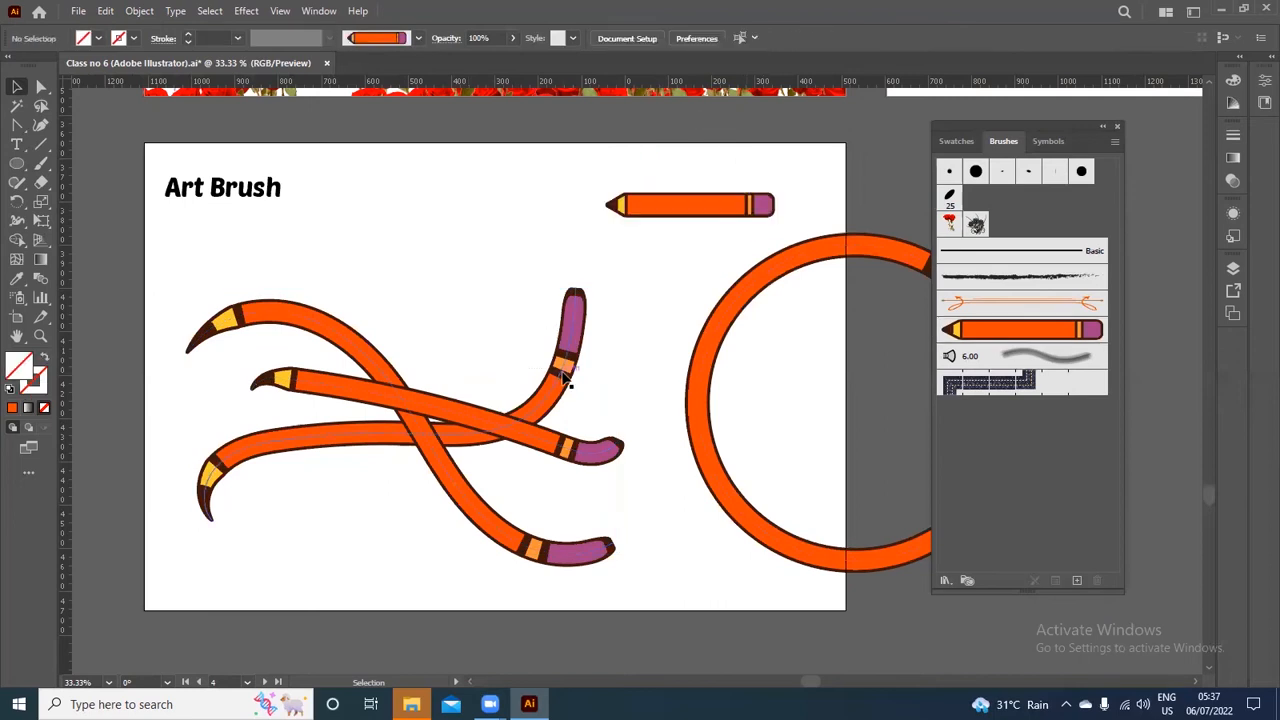
Set the pencil brush to Stretch Between Guides, with guides at the tip's end and just before the eraser band, leaving existing strokes unchanged
double_click(1026, 328)
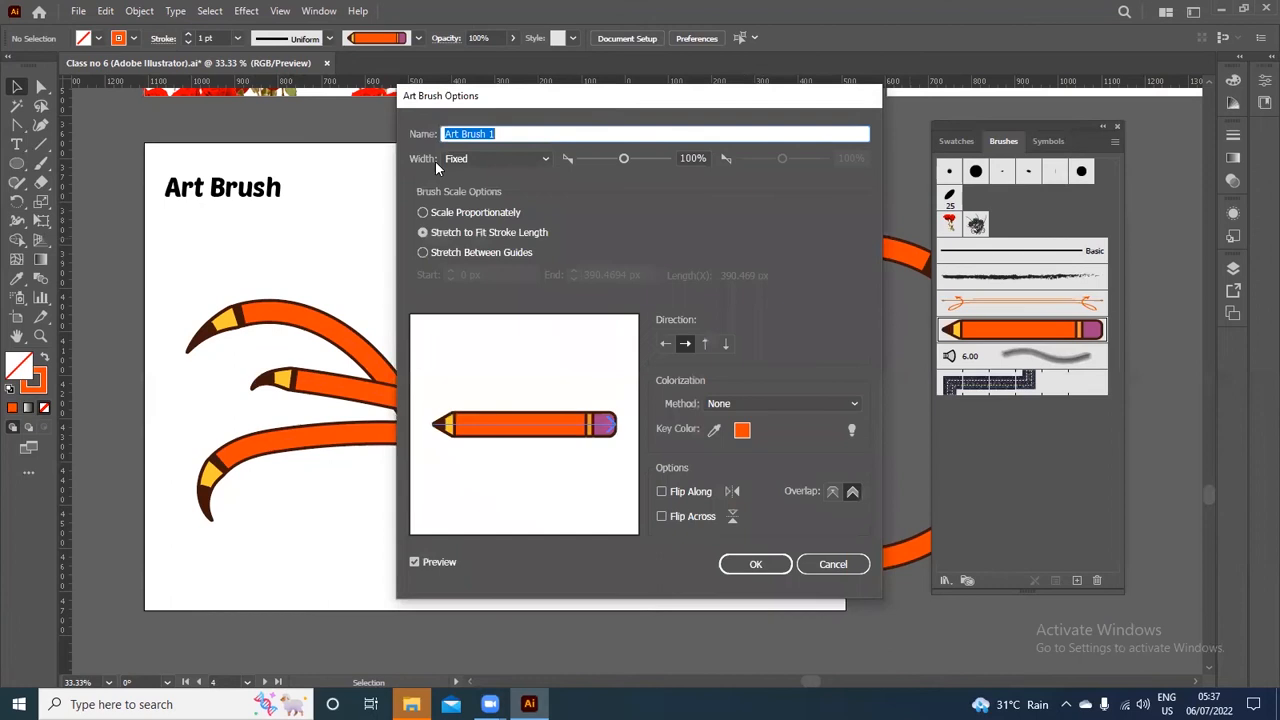
click(423, 253)
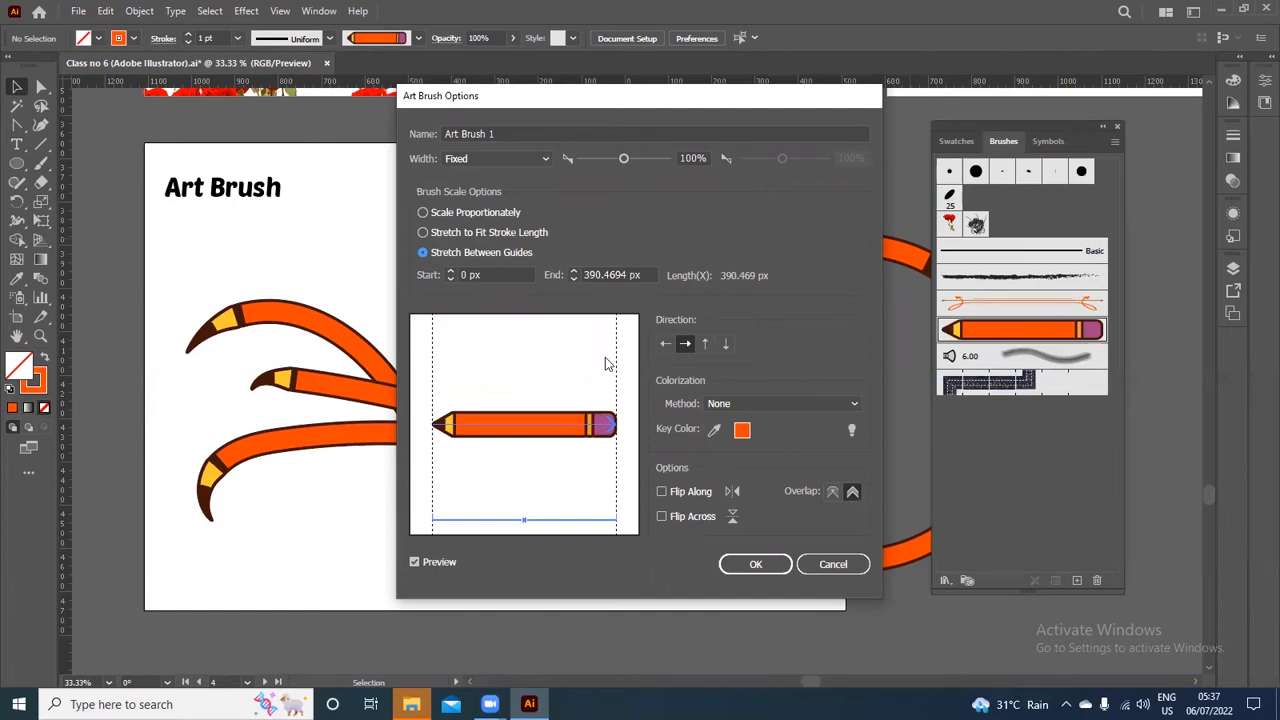
drag(616, 365, 582, 369)
drag(434, 376, 457, 388)
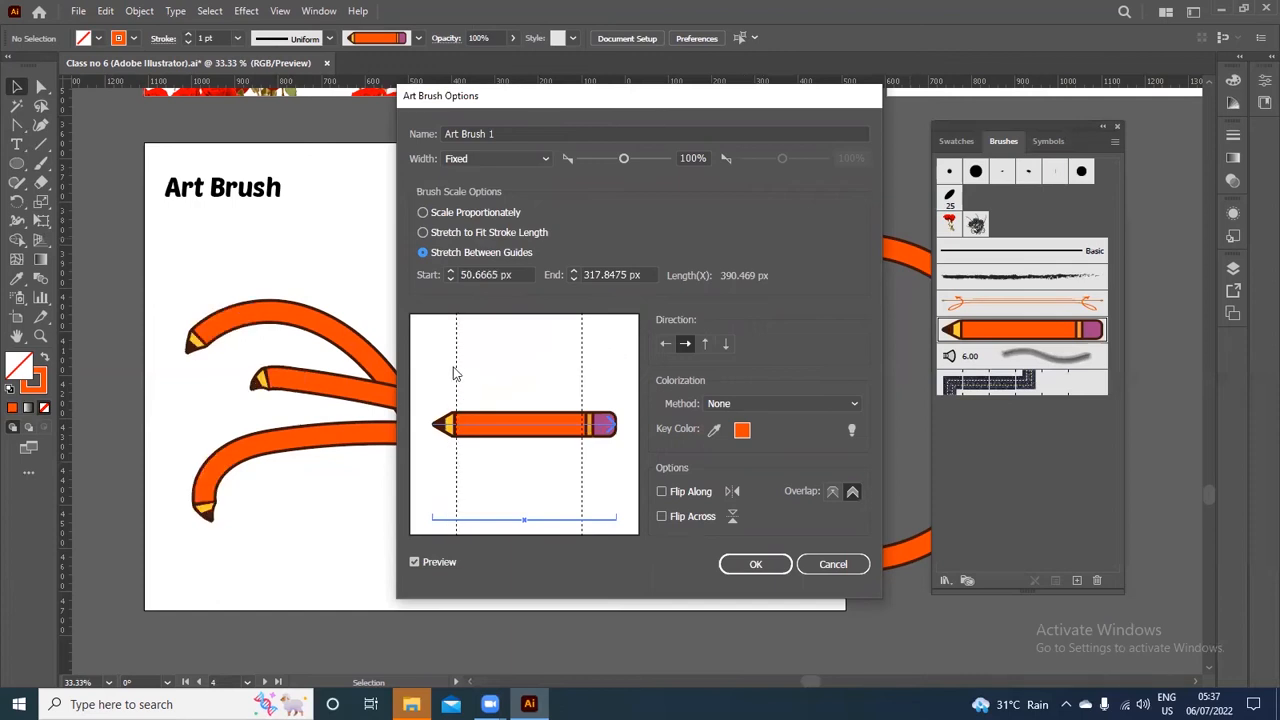
drag(458, 373, 461, 373)
click(776, 566)
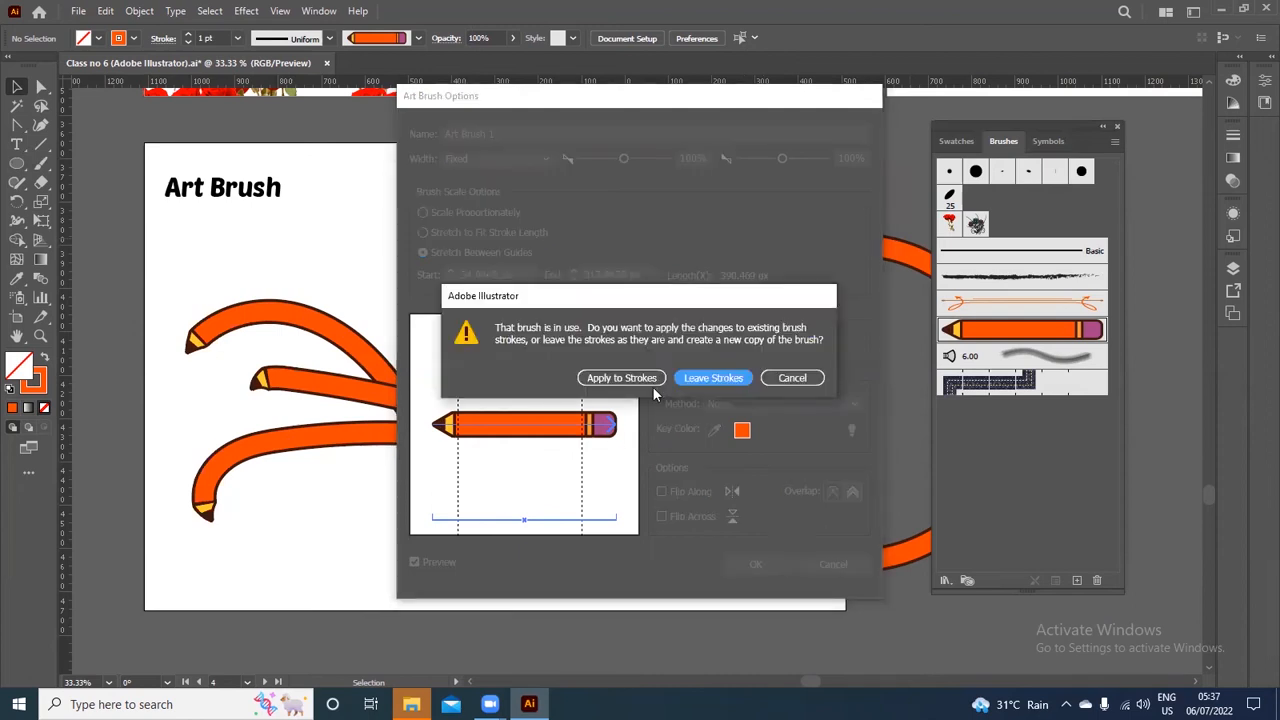
click(712, 378)
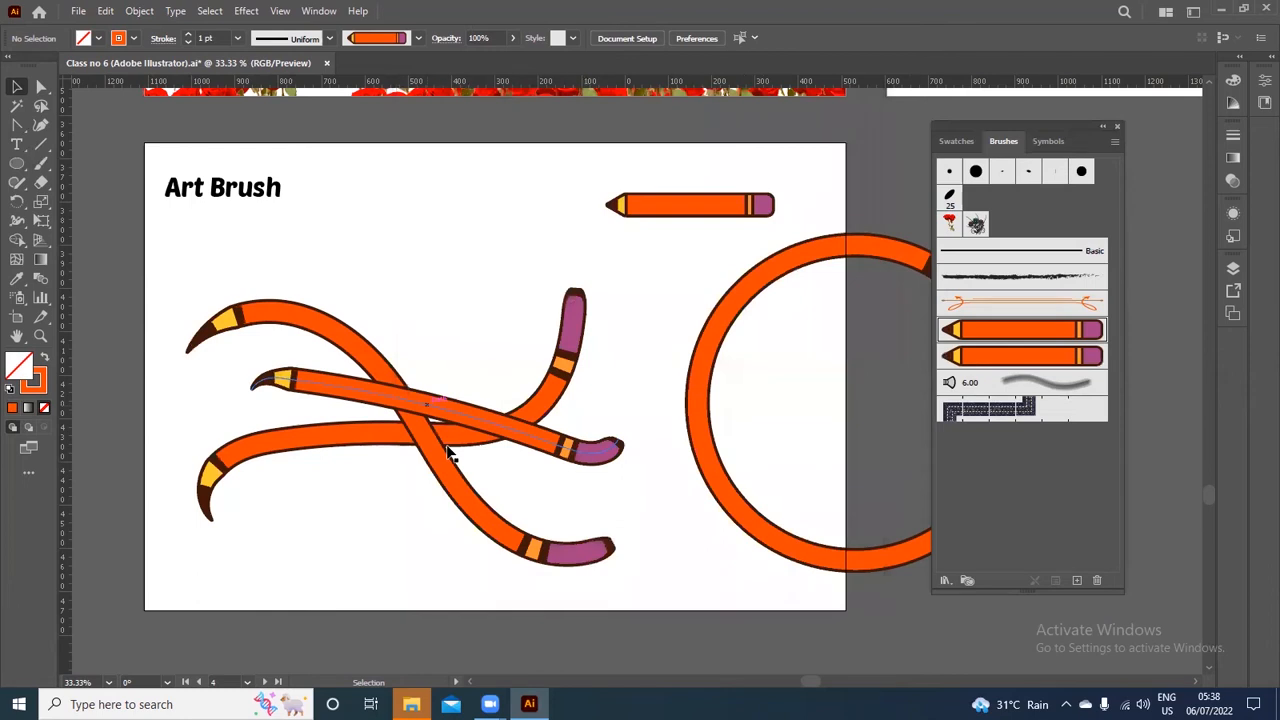
Delete the three painted pencil strokes from the artboard
click(17, 88)
drag(291, 292, 490, 512)
key(Delete)
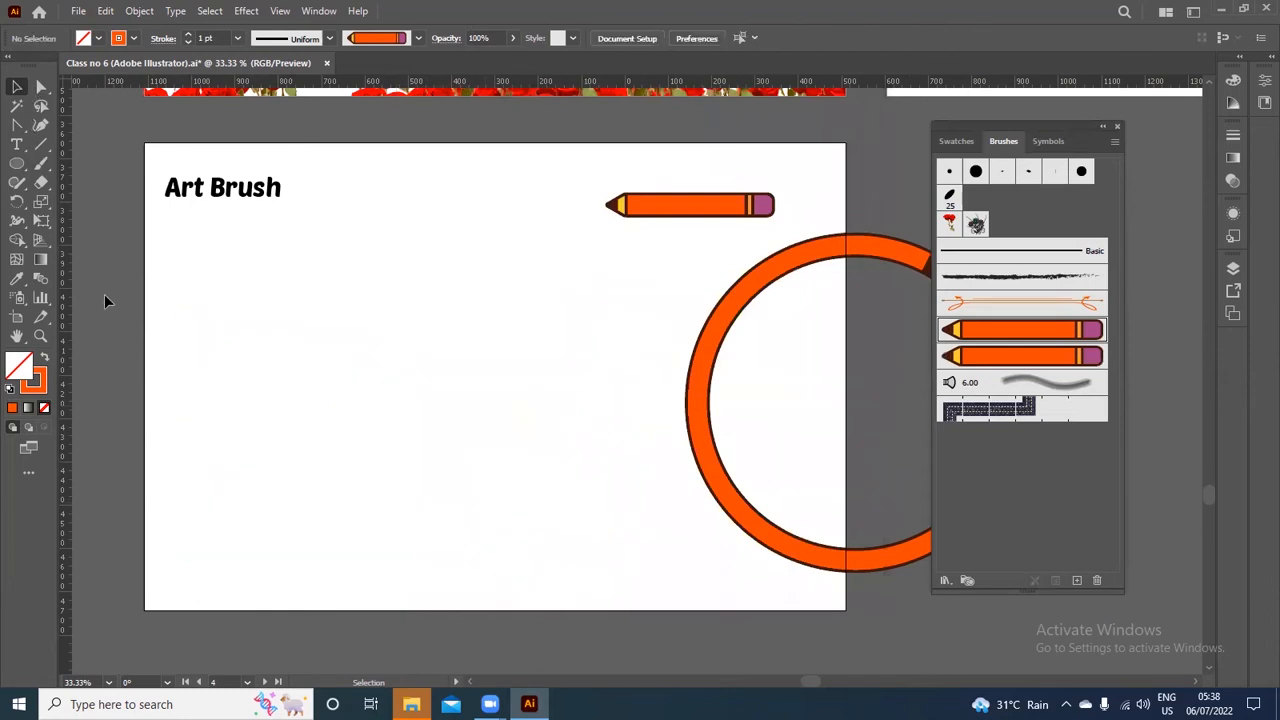
Paint a curved test stroke with the original pencil brush and delete it
click(40, 163)
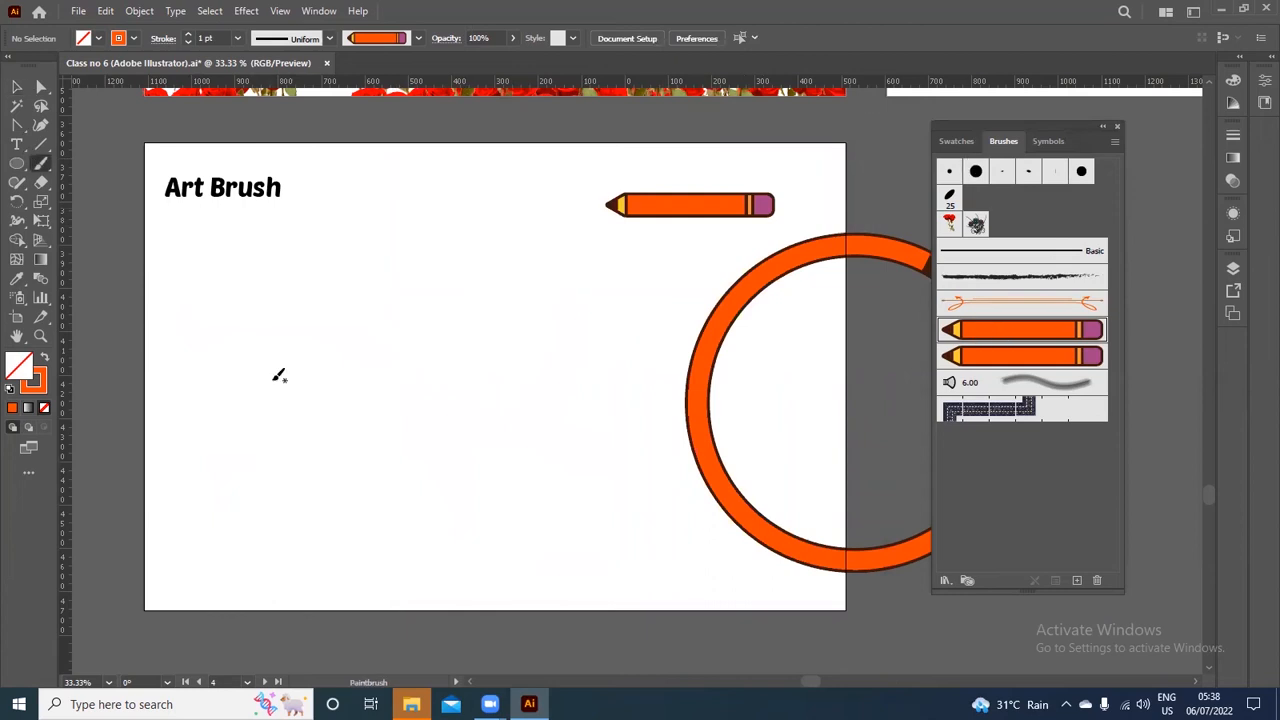
mouse_move(235, 508)
mouse_down()
mouse_move(239, 438)
mouse_move(603, 287)
mouse_up()
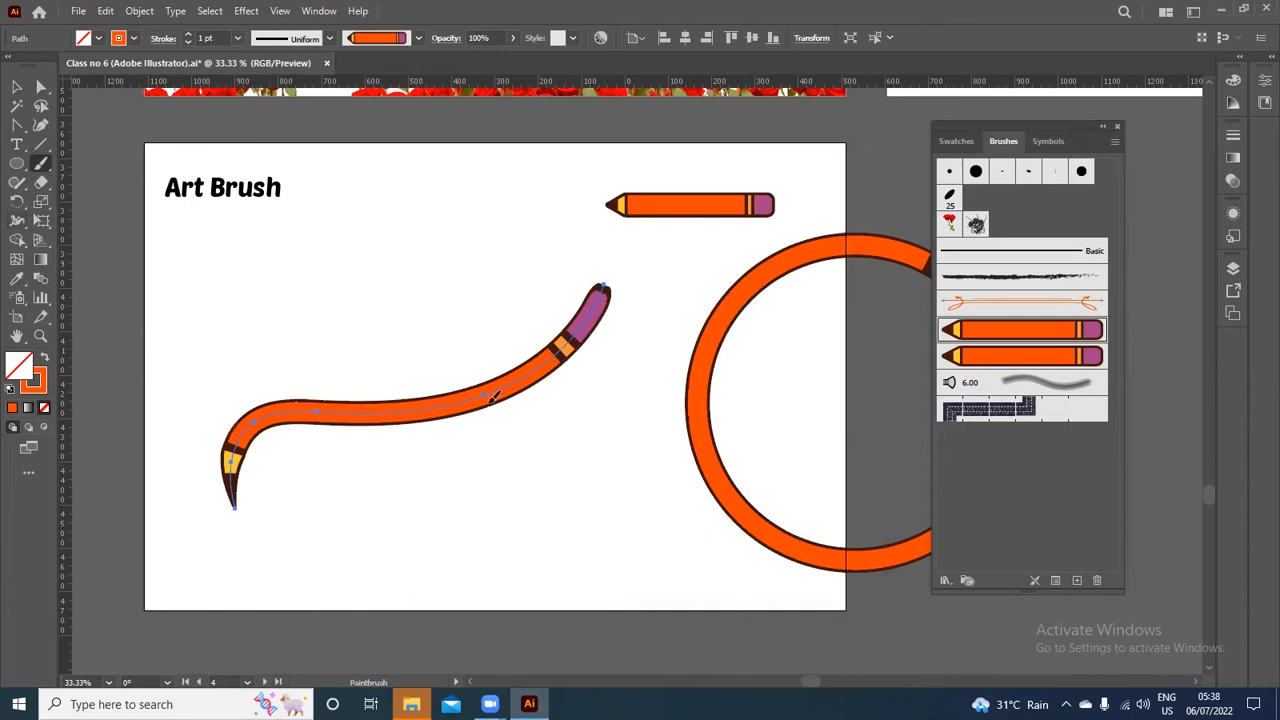
key(Delete)
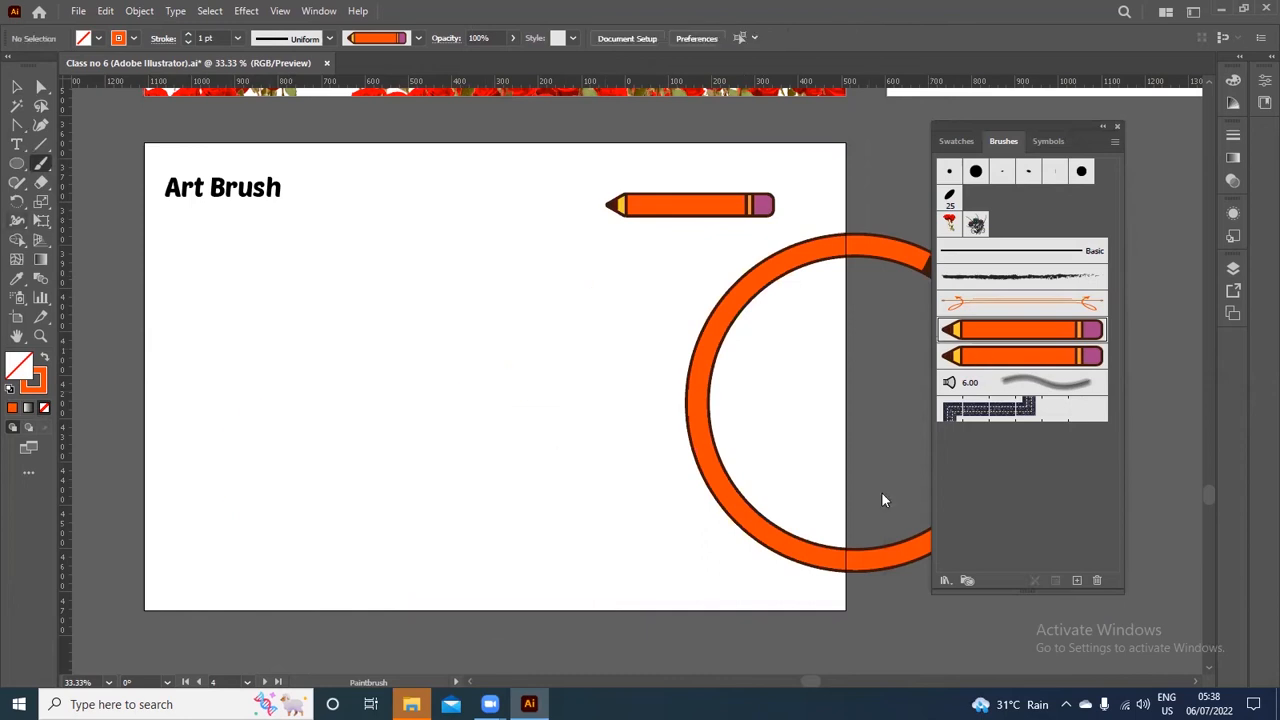
Paint three curved test strokes with the guide-stretched copy of the pencil brush and delete them
mouse_move(160, 298)
mouse_down()
mouse_move(190, 293)
mouse_move(495, 495)
mouse_up()
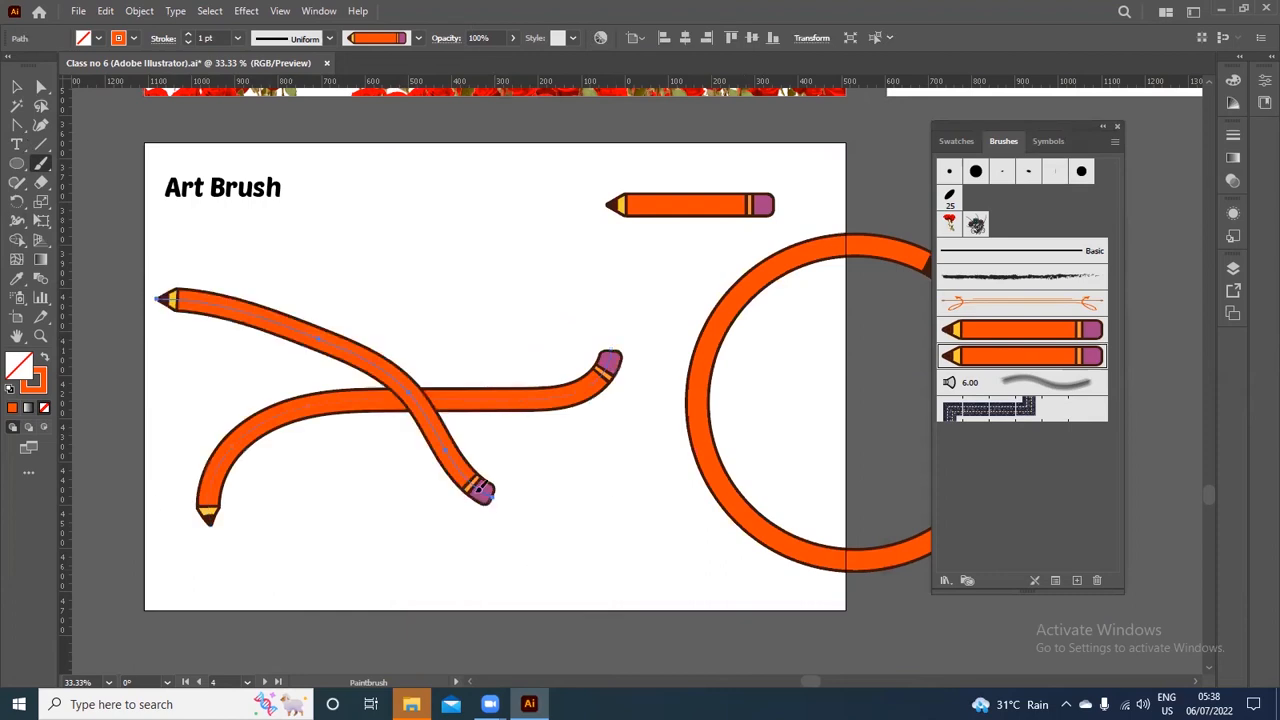
mouse_move(296, 266)
mouse_down()
mouse_move(397, 300)
mouse_move(592, 478)
mouse_up()
click(16, 88)
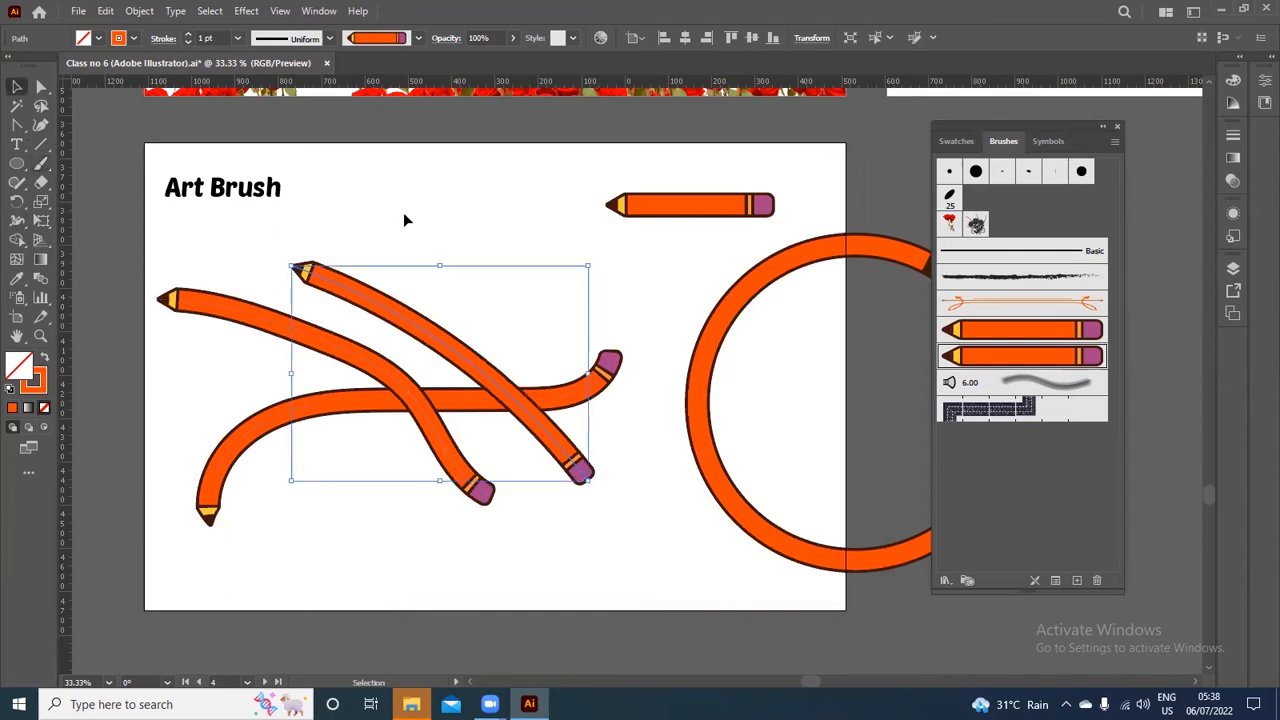
mouse_move(239, 240)
mouse_down()
mouse_move(294, 263)
mouse_move(548, 540)
mouse_up()
key(Delete)
Bring the old pencil circle back onto the artboard and draw a circle about 650 px wide beside it with the guide-stretched pencil brush
click(783, 375)
mouse_move(716, 335)
mouse_down()
mouse_move(568, 331)
mouse_move(530, 347)
mouse_up()
click(16, 163)
drag(191, 257, 476, 538)
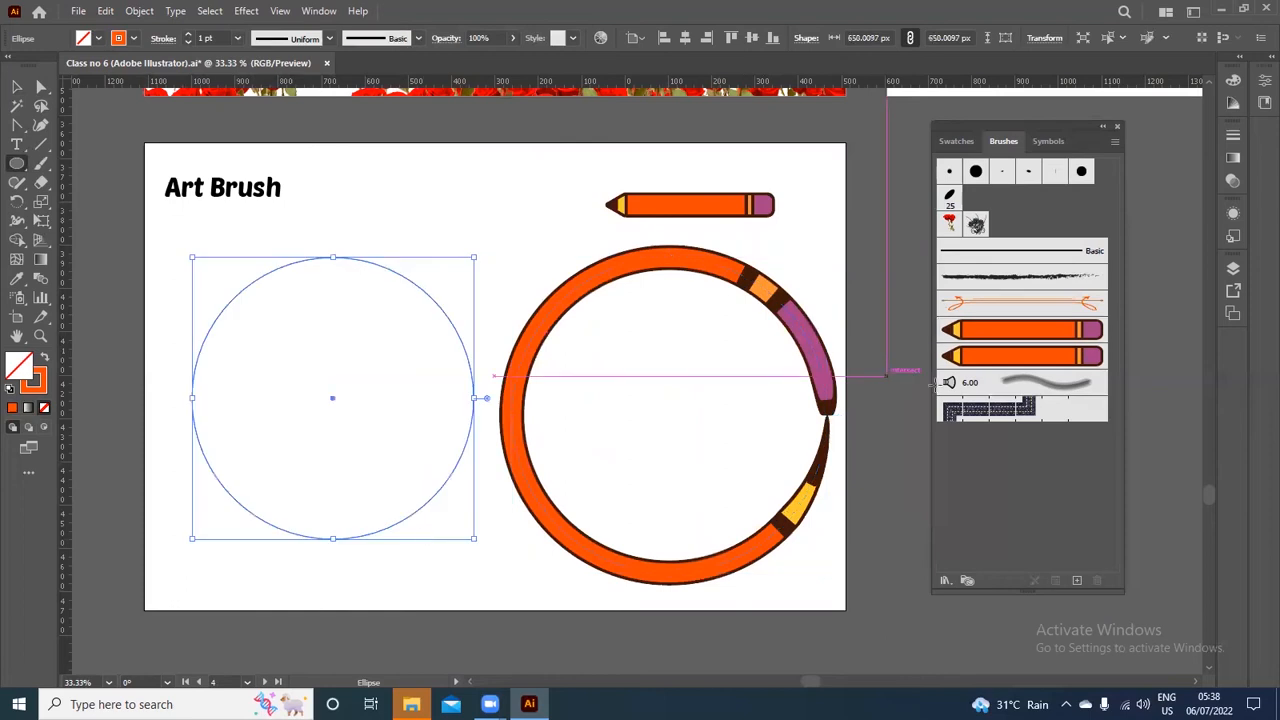
click(1000, 358)
click(16, 87)
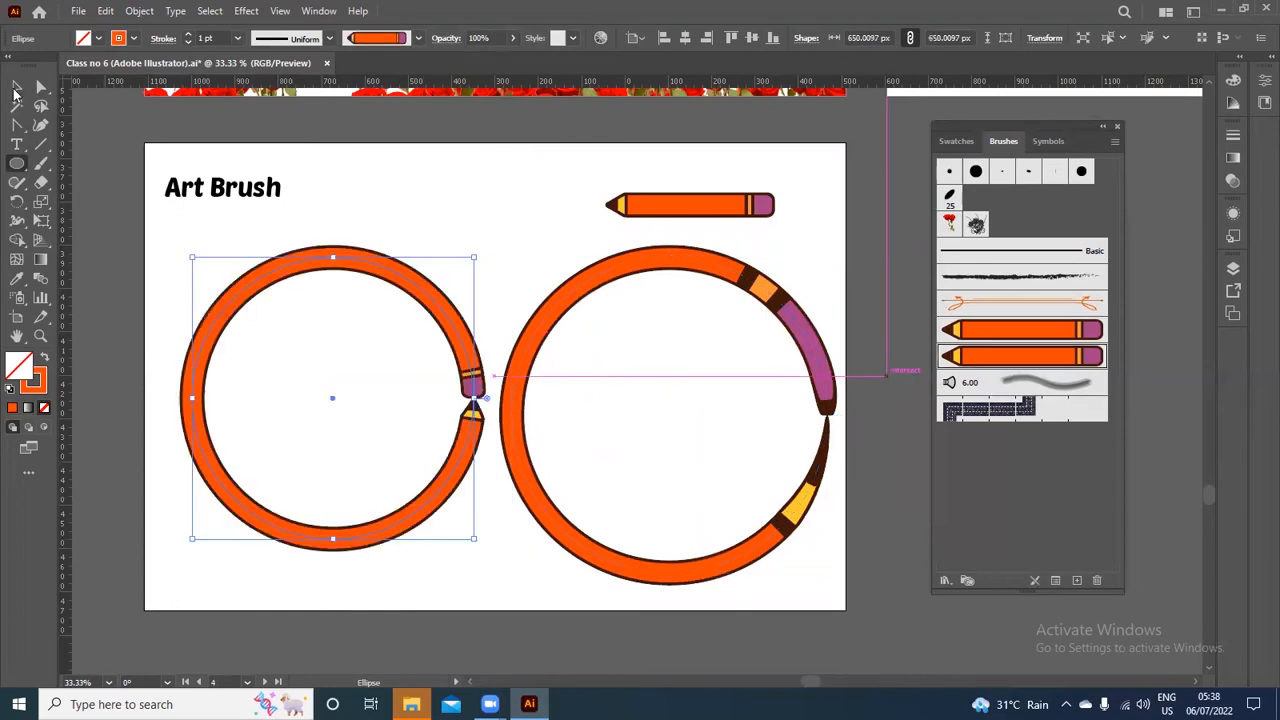
Delete the old circle that has the distorted pencil stroke
click(472, 201)
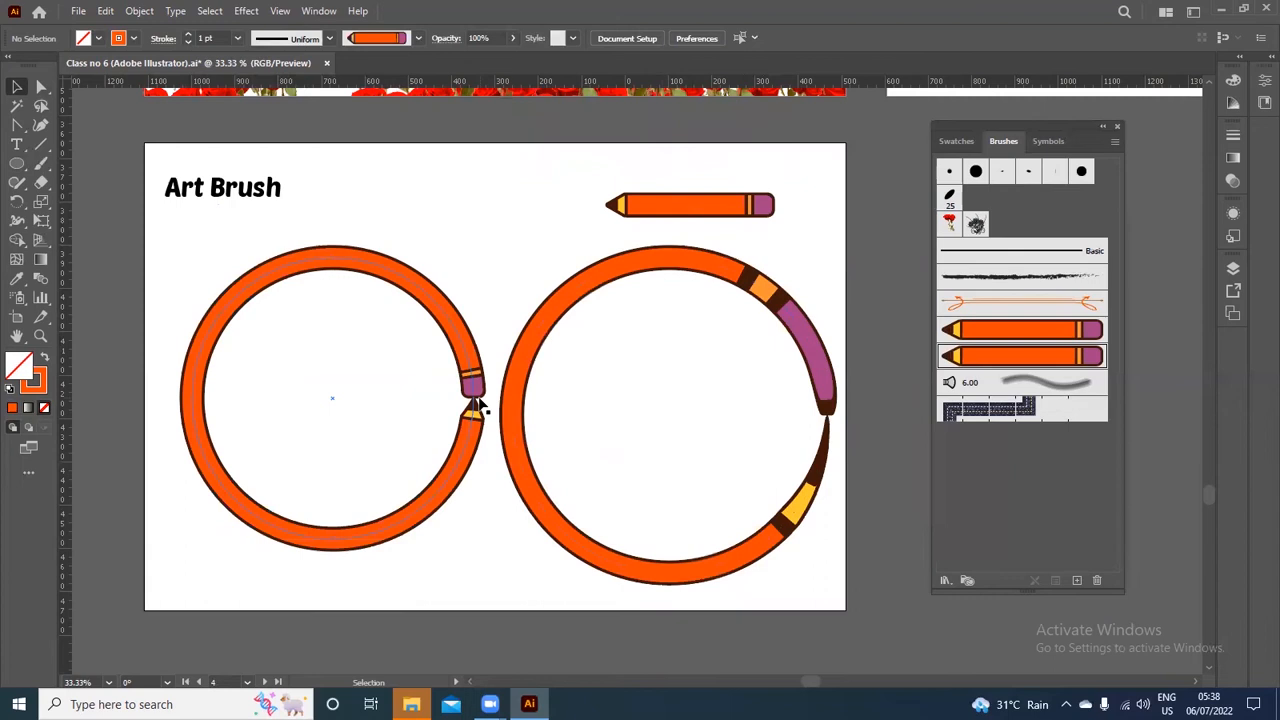
drag(532, 256, 611, 358)
key(Delete)
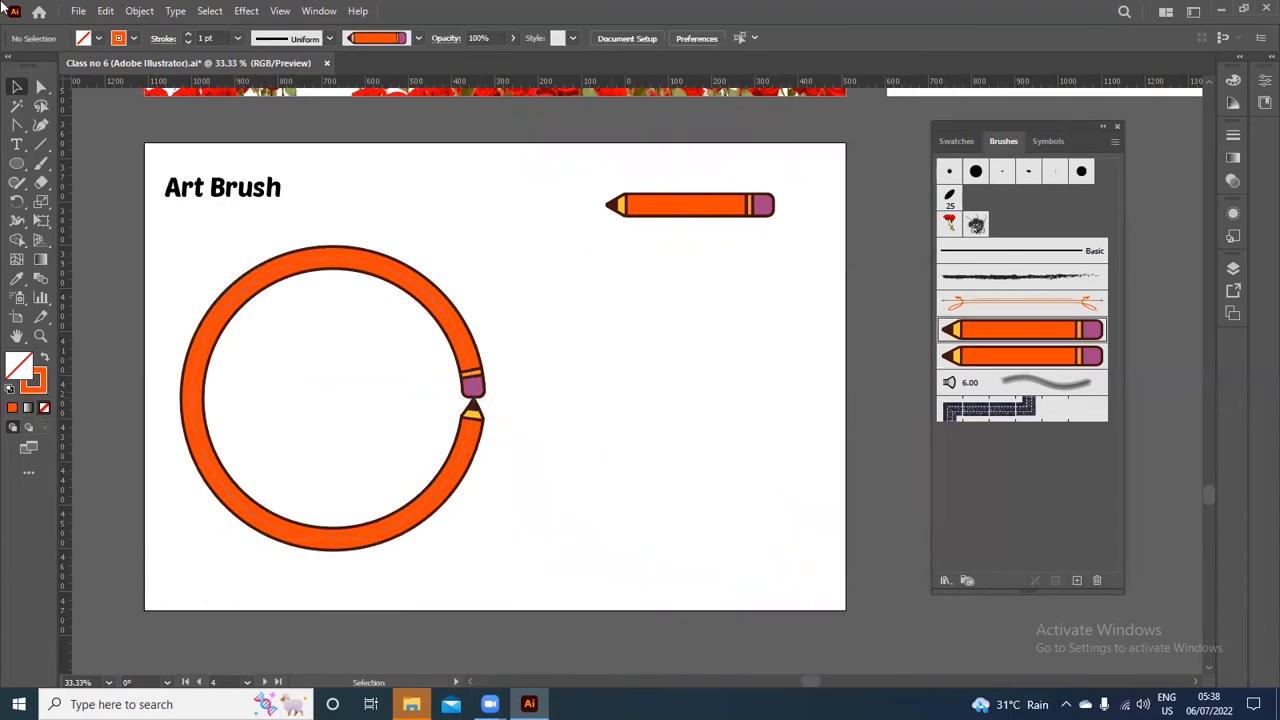
Draw a straight horizontal line below the pencil artwork
click(41, 145)
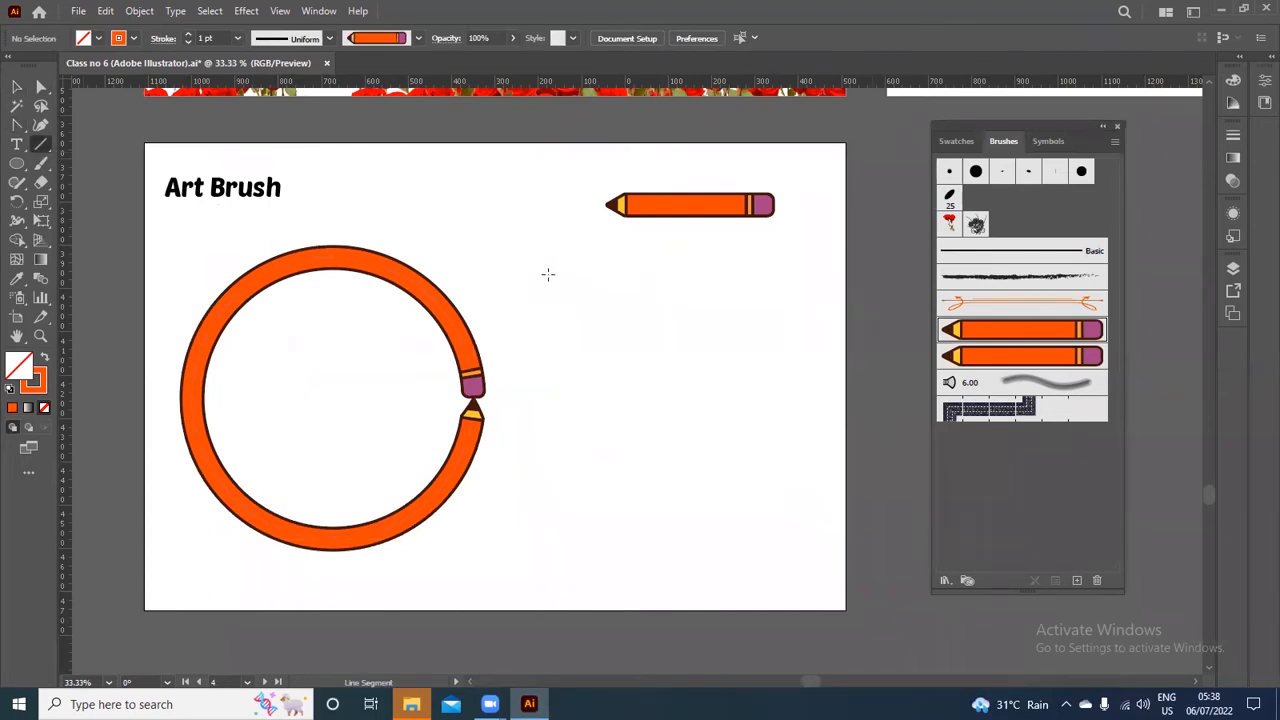
drag(543, 282, 745, 282)
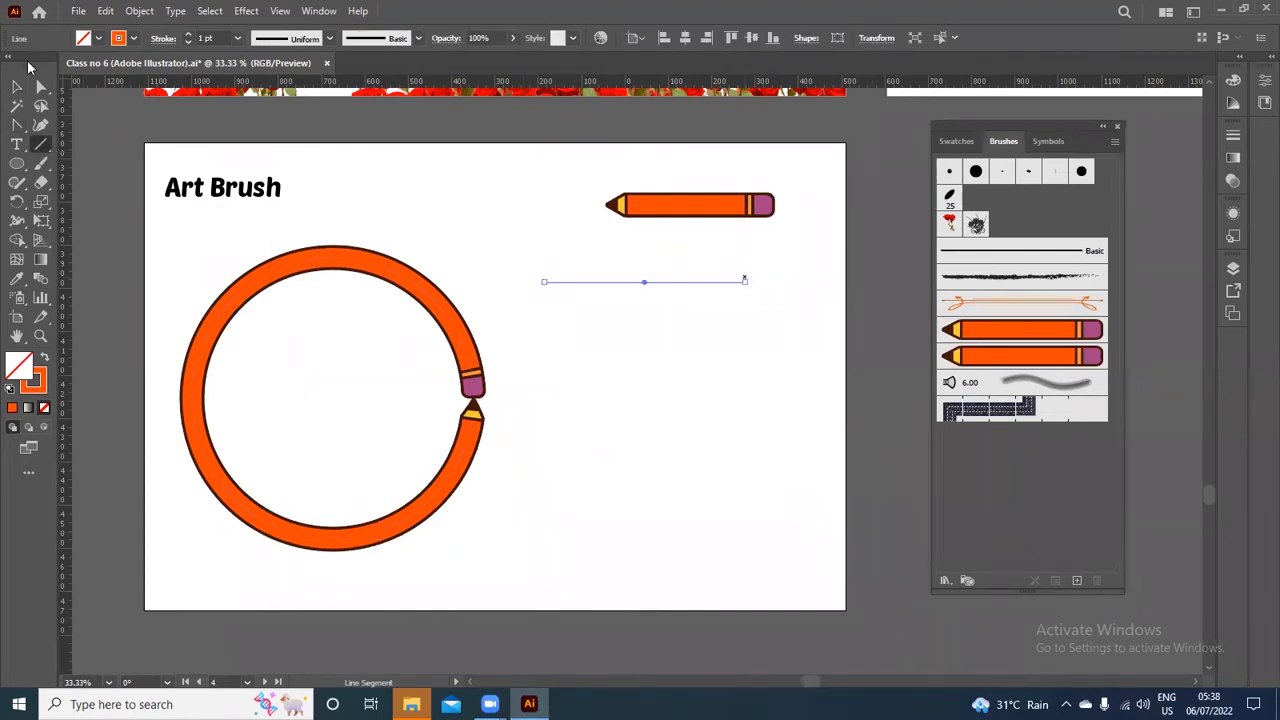
click(16, 86)
click(628, 268)
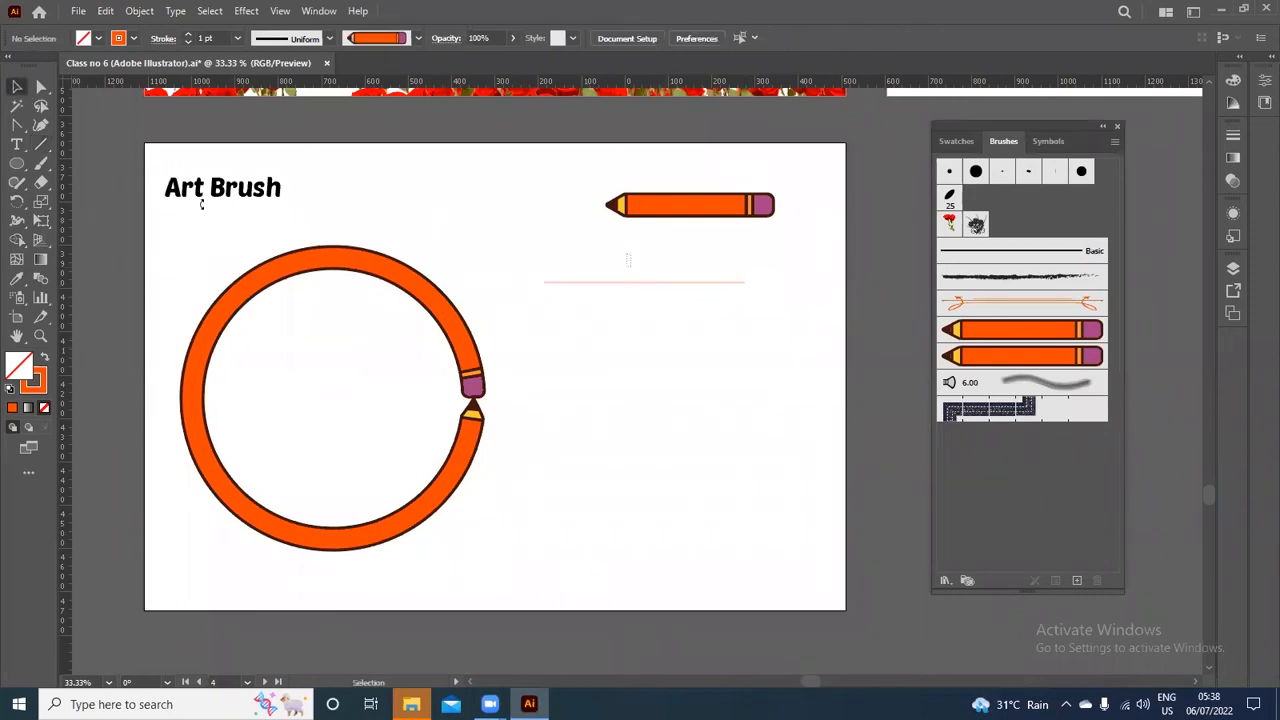
Give the horizontal line a black stroke with a weight of 3 pt
click(133, 40)
click(42, 66)
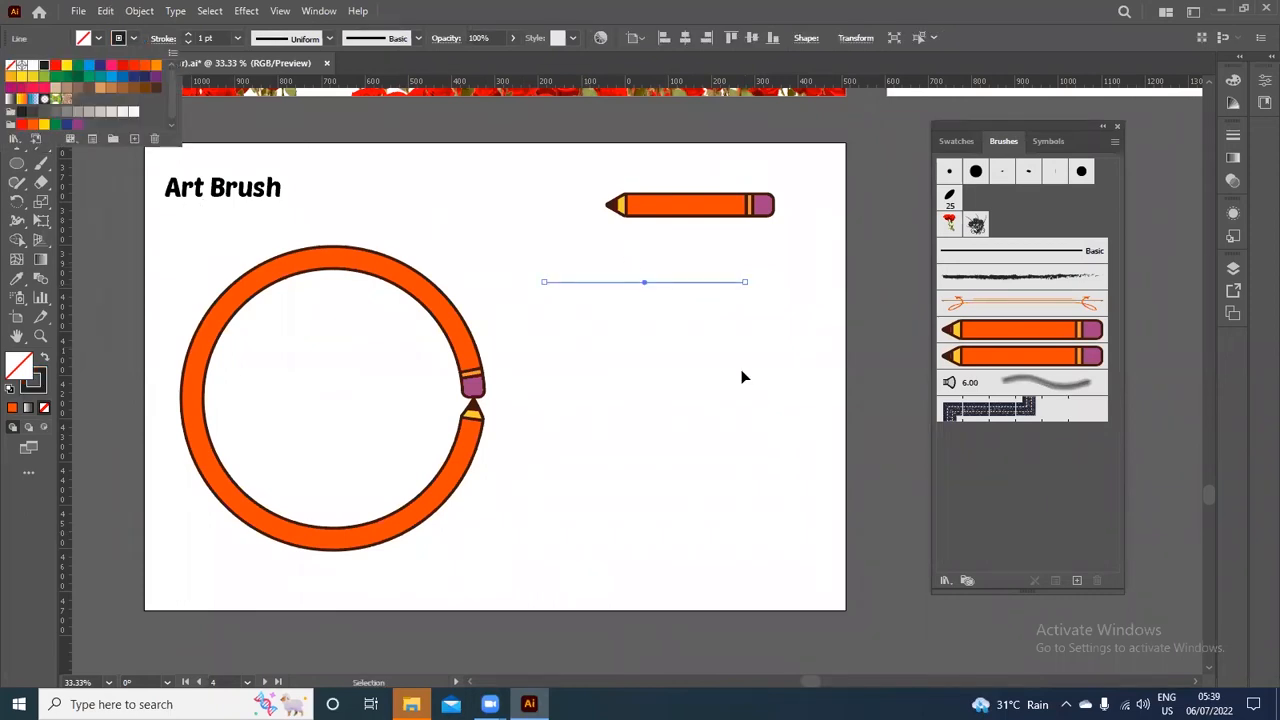
click(710, 336)
click(630, 288)
click(638, 283)
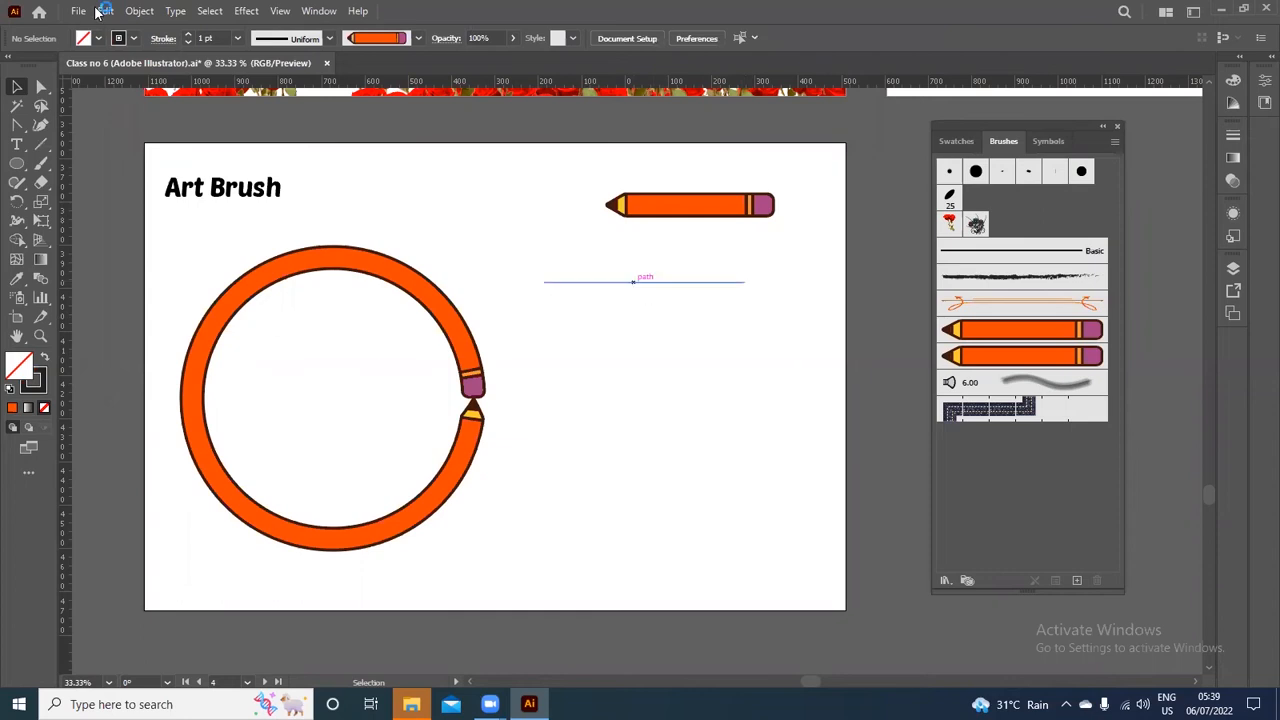
click(188, 34)
click(747, 372)
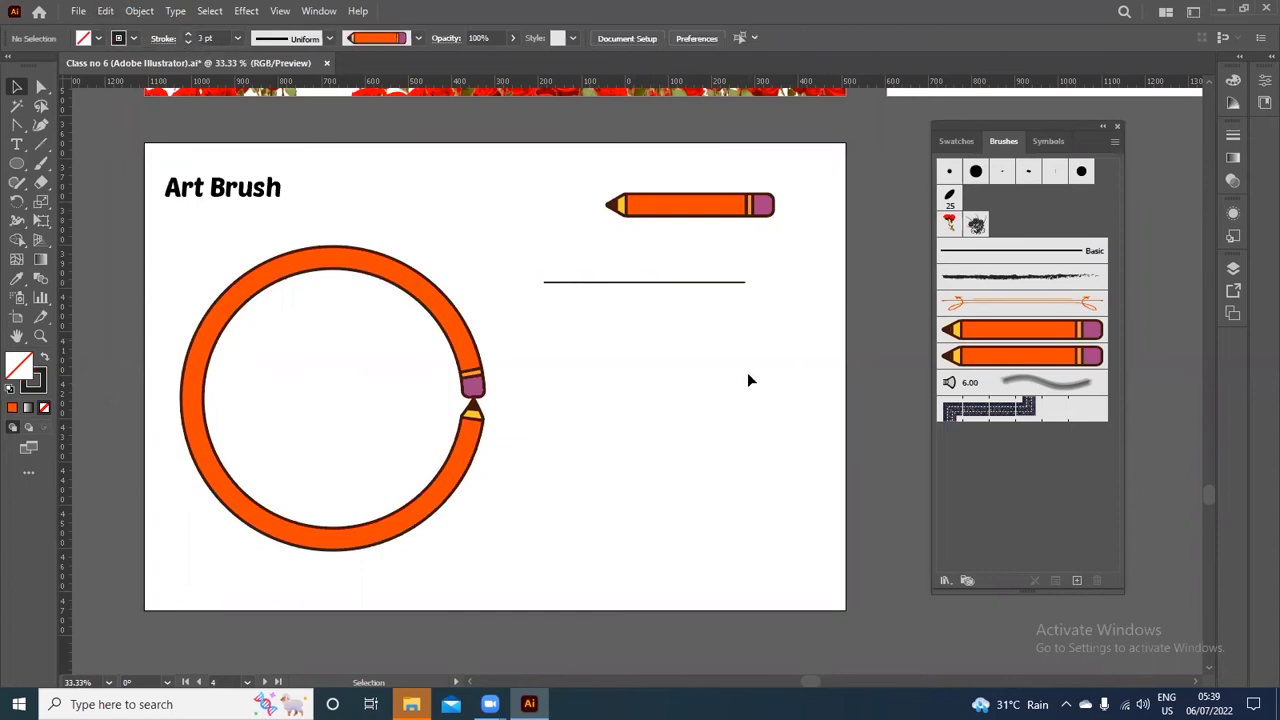
Shorten the line and duplicate it into a stack of four staggered parallel lines
click(654, 282)
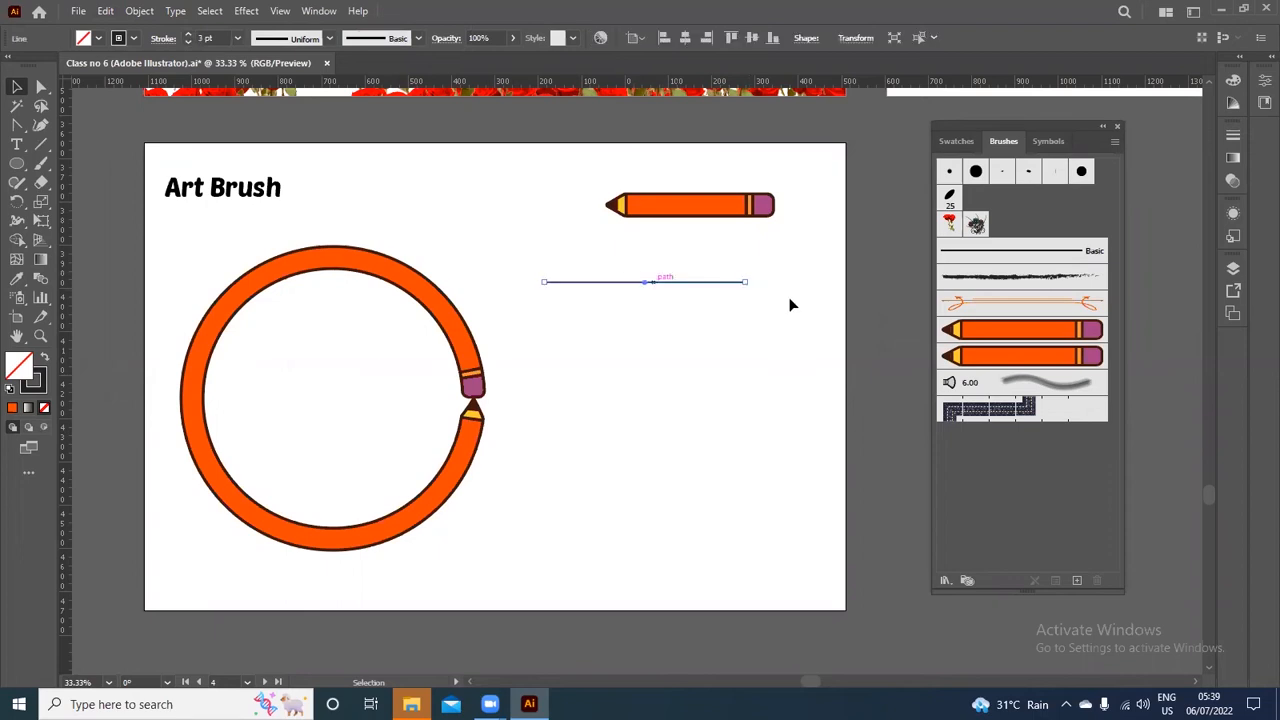
drag(745, 283, 614, 314)
click(757, 410)
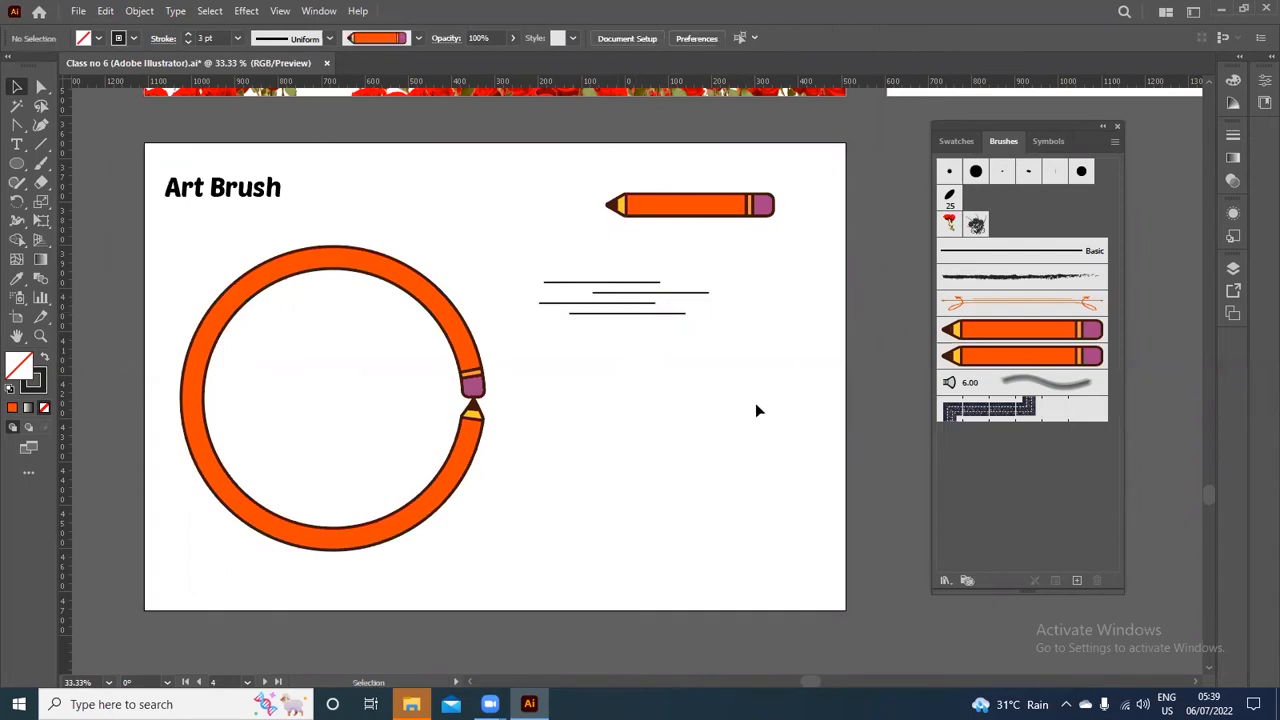
Create a new art brush from the four staggered lines, keeping the default Stretch to Fit Stroke Length option
scroll(722, 388, down, 1)
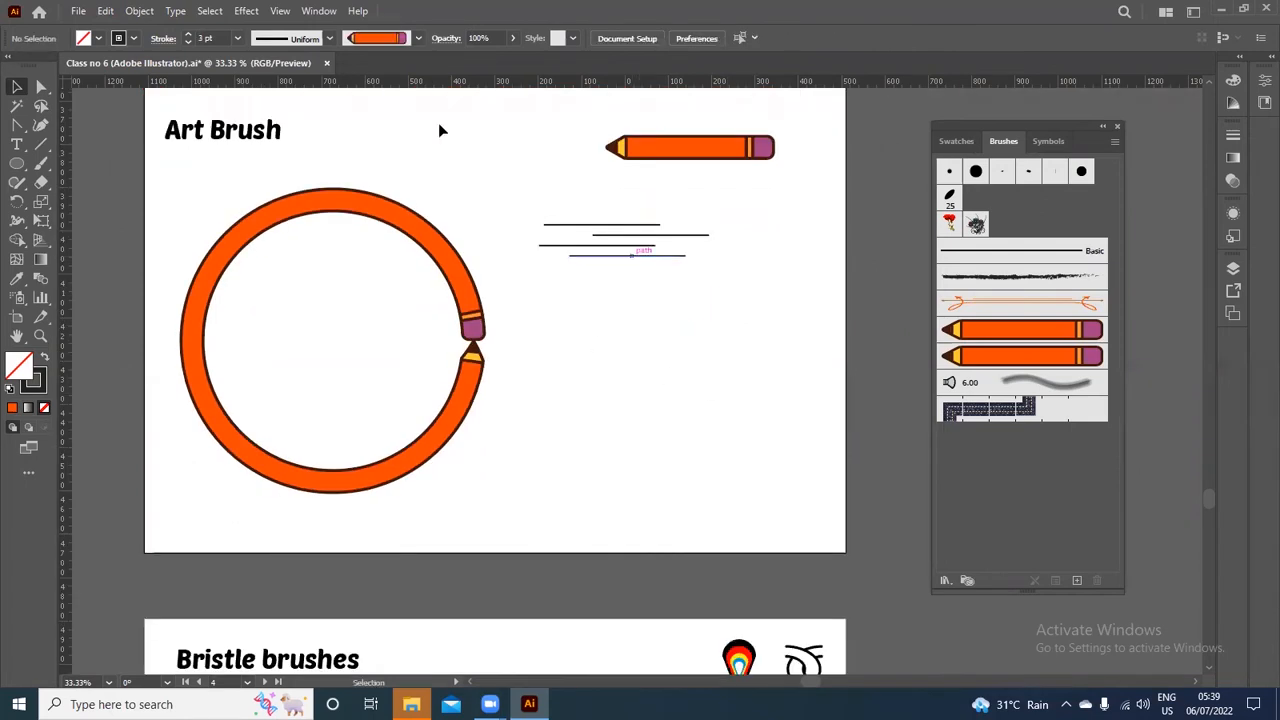
drag(537, 177, 670, 302)
drag(614, 241, 960, 290)
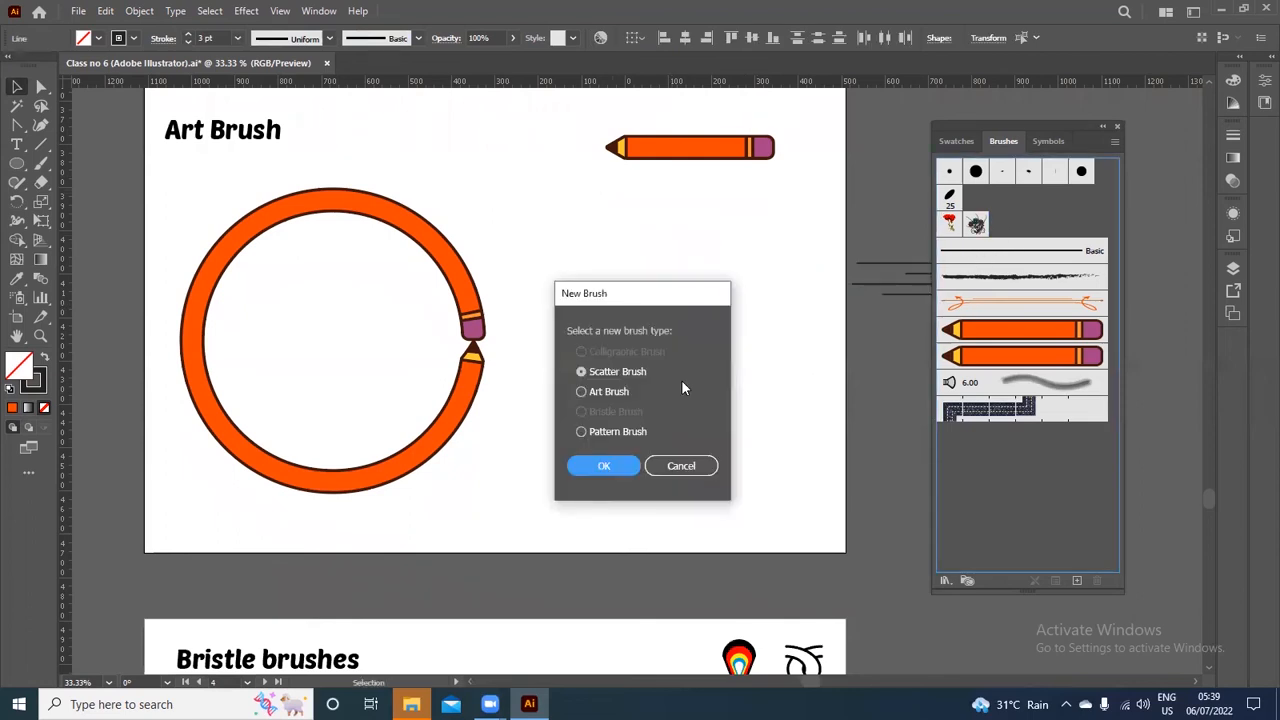
click(582, 392)
click(606, 466)
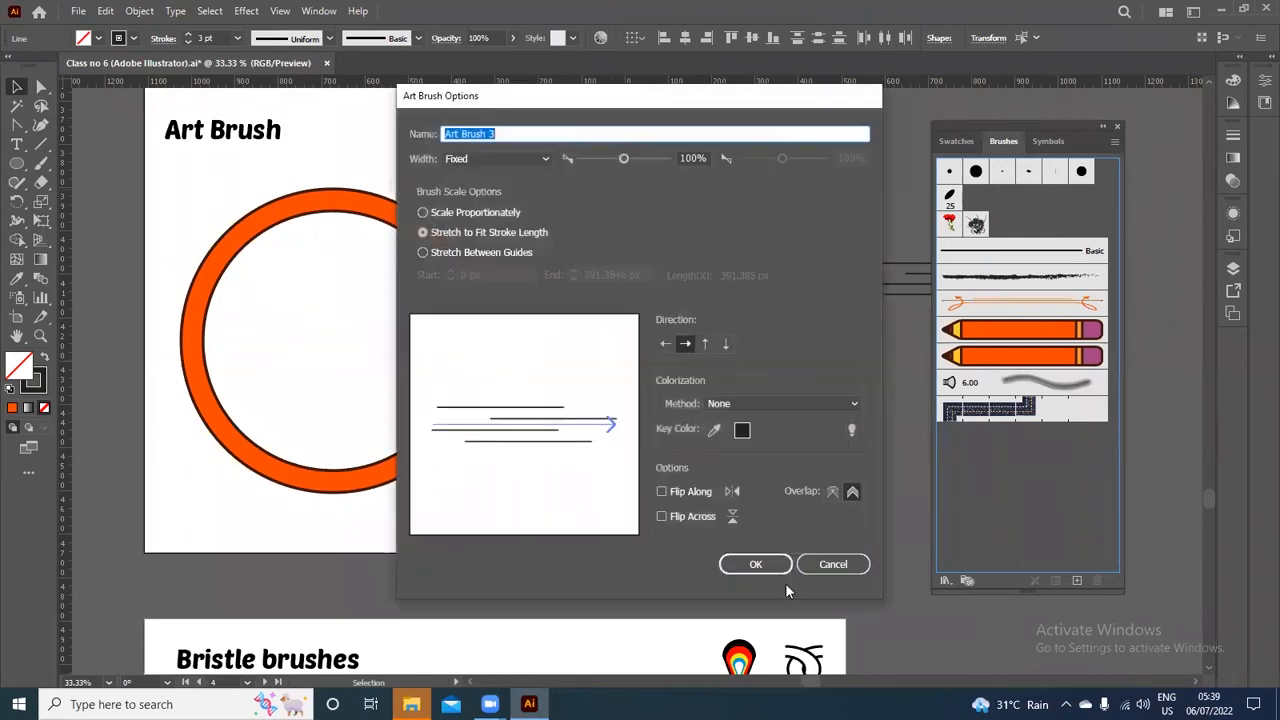
click(755, 565)
Move the four staggered lines next to the Art Brush heading
mouse_move(572, 190)
mouse_down()
mouse_move(649, 259)
mouse_move(446, 130)
mouse_move(466, 131)
mouse_up()
click(709, 423)
Draw a circle about 596 px in diameter below the pencil and apply the staggered-lines art brush to it
click(17, 163)
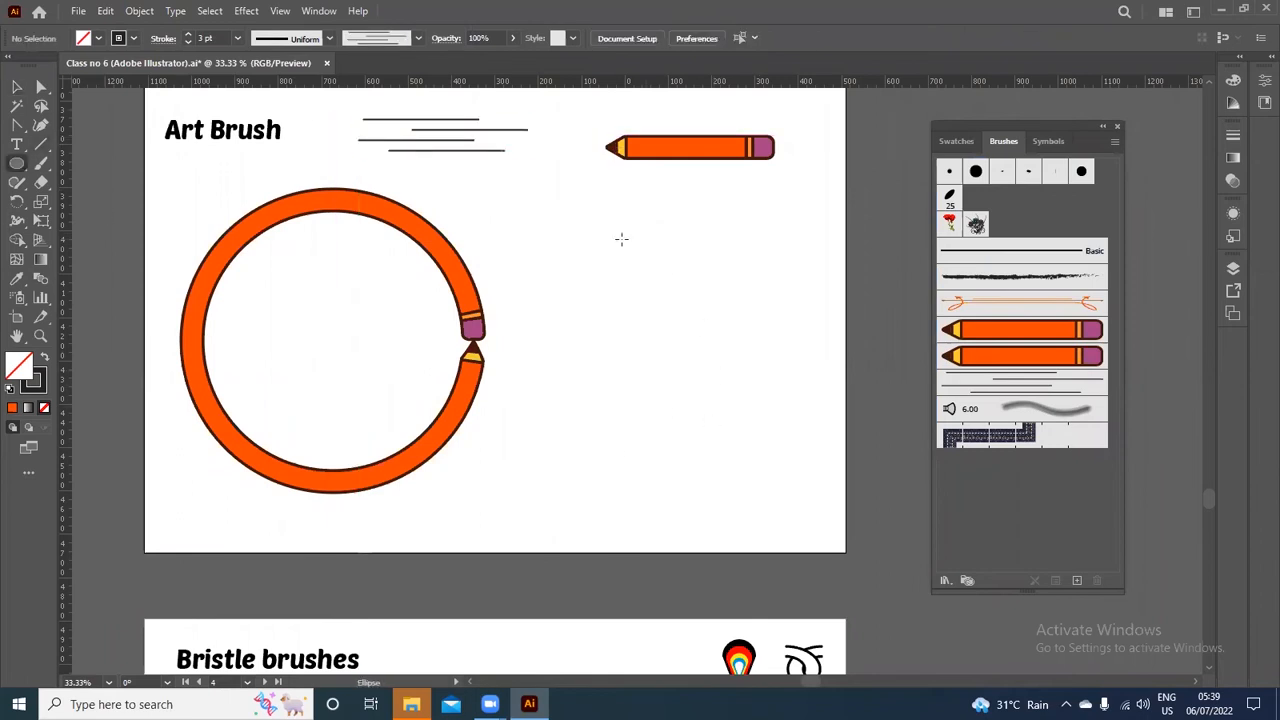
drag(579, 263, 838, 520)
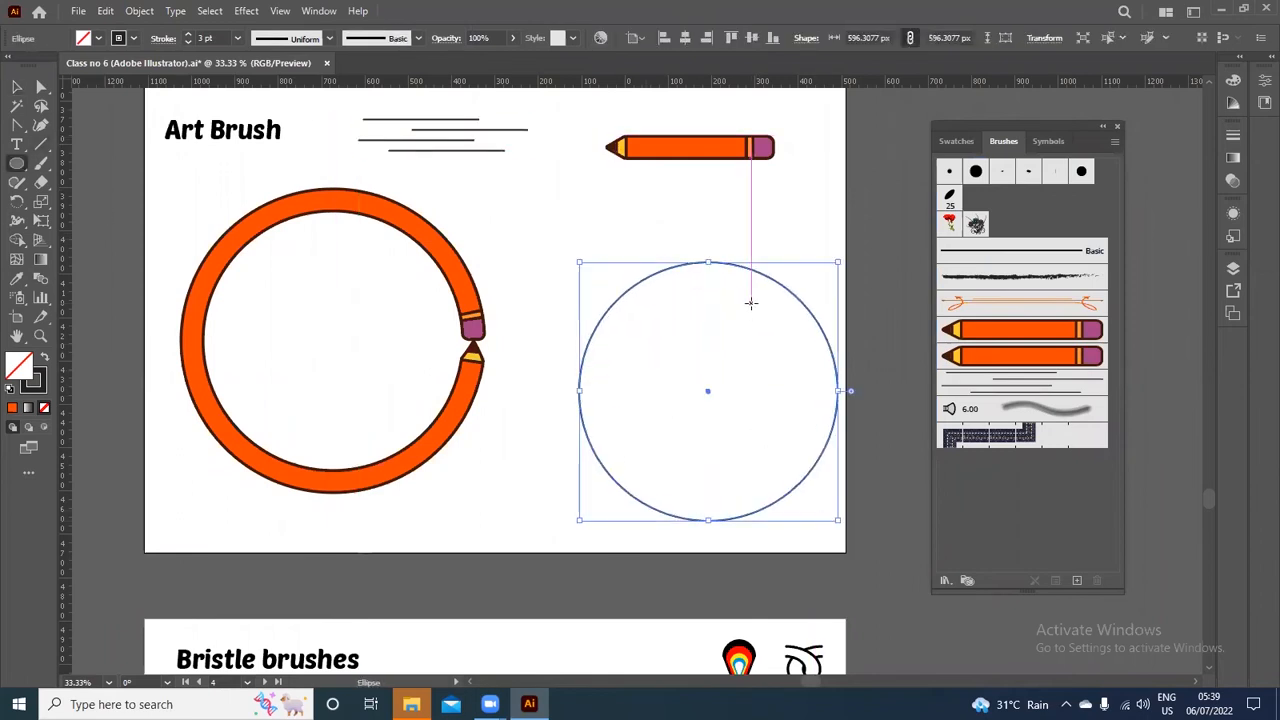
key(v)
drag(770, 280, 737, 255)
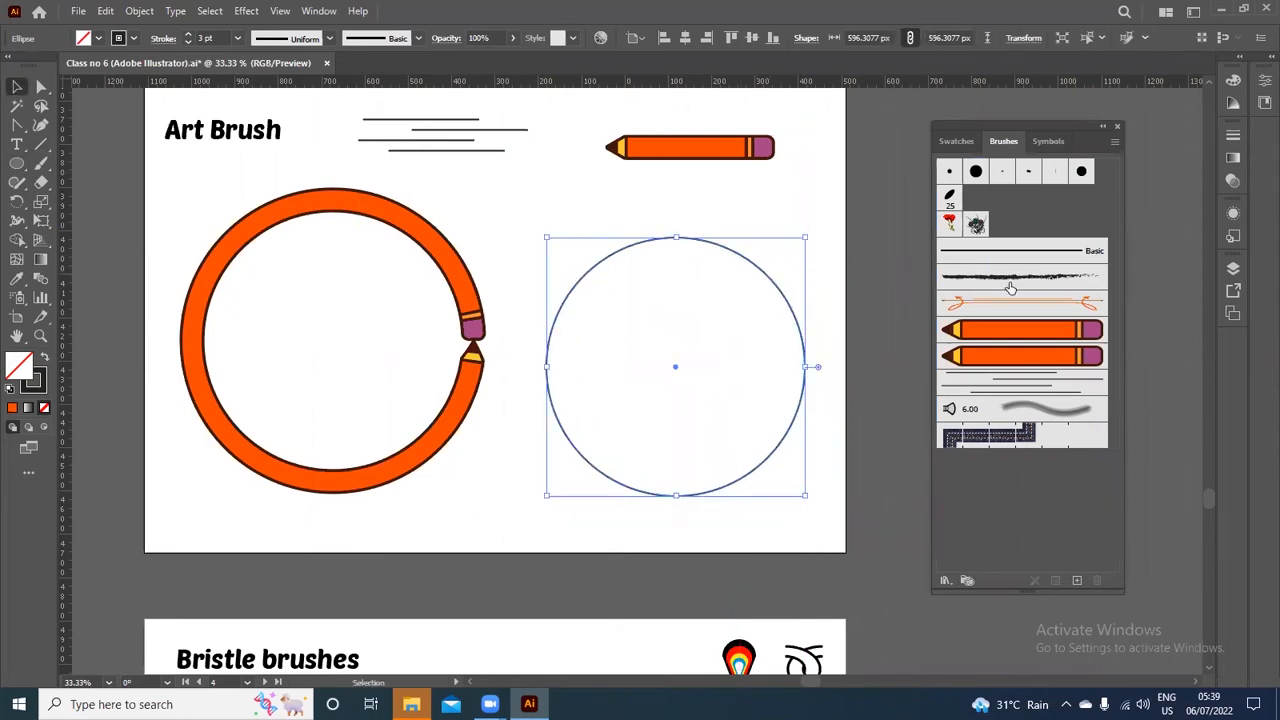
click(1012, 390)
click(656, 195)
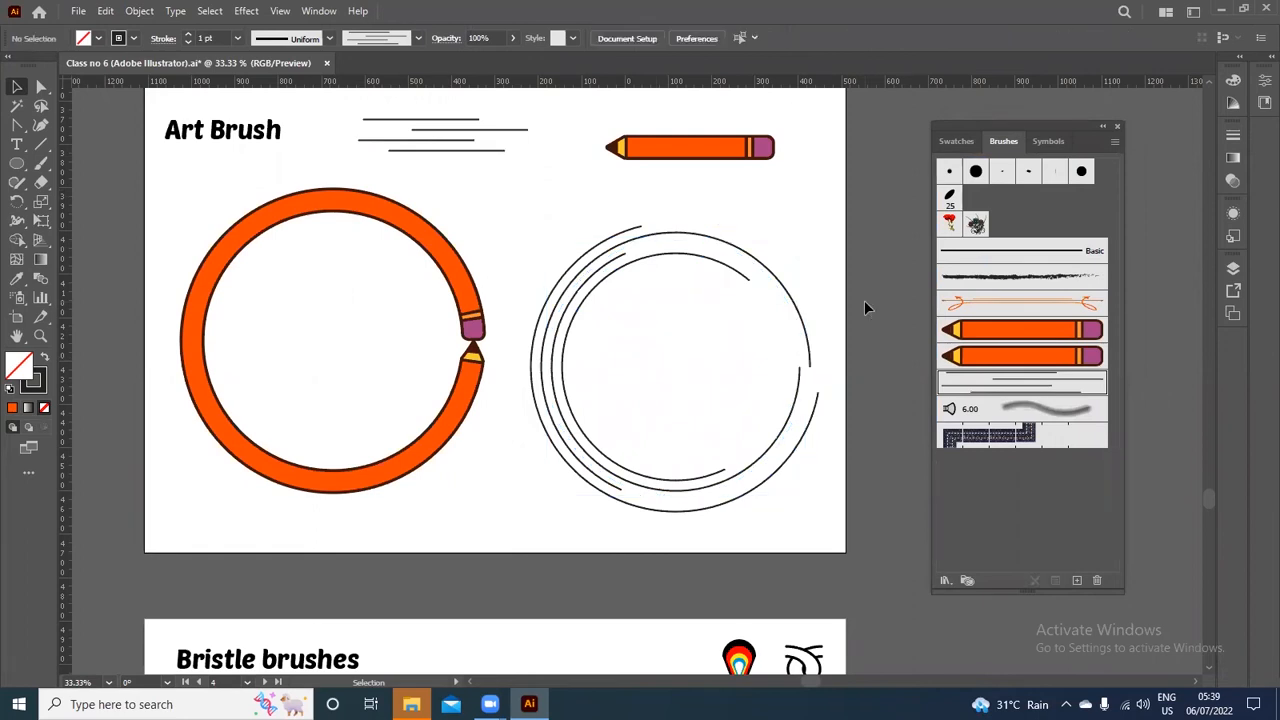
Scale the staggered-lines circle down to about 187 px and move it beside the top of the pencil circle
drag(560, 222, 665, 312)
click(523, 241)
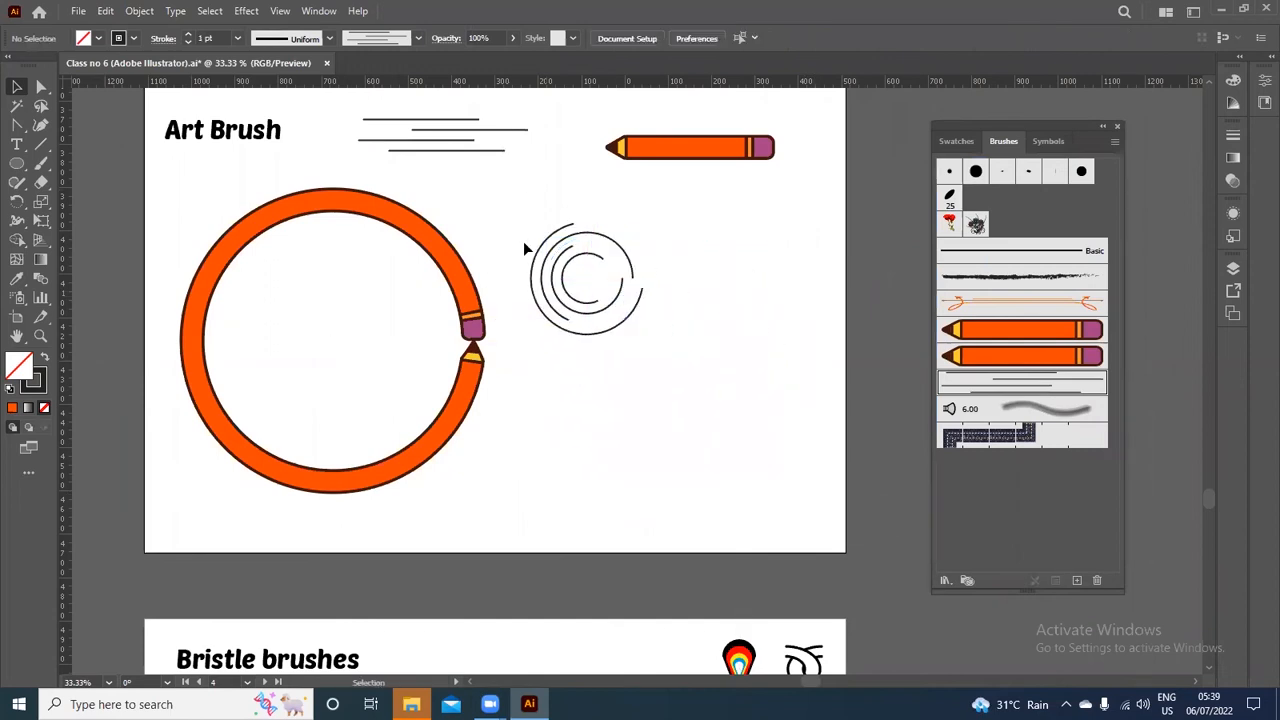
drag(523, 190, 650, 320)
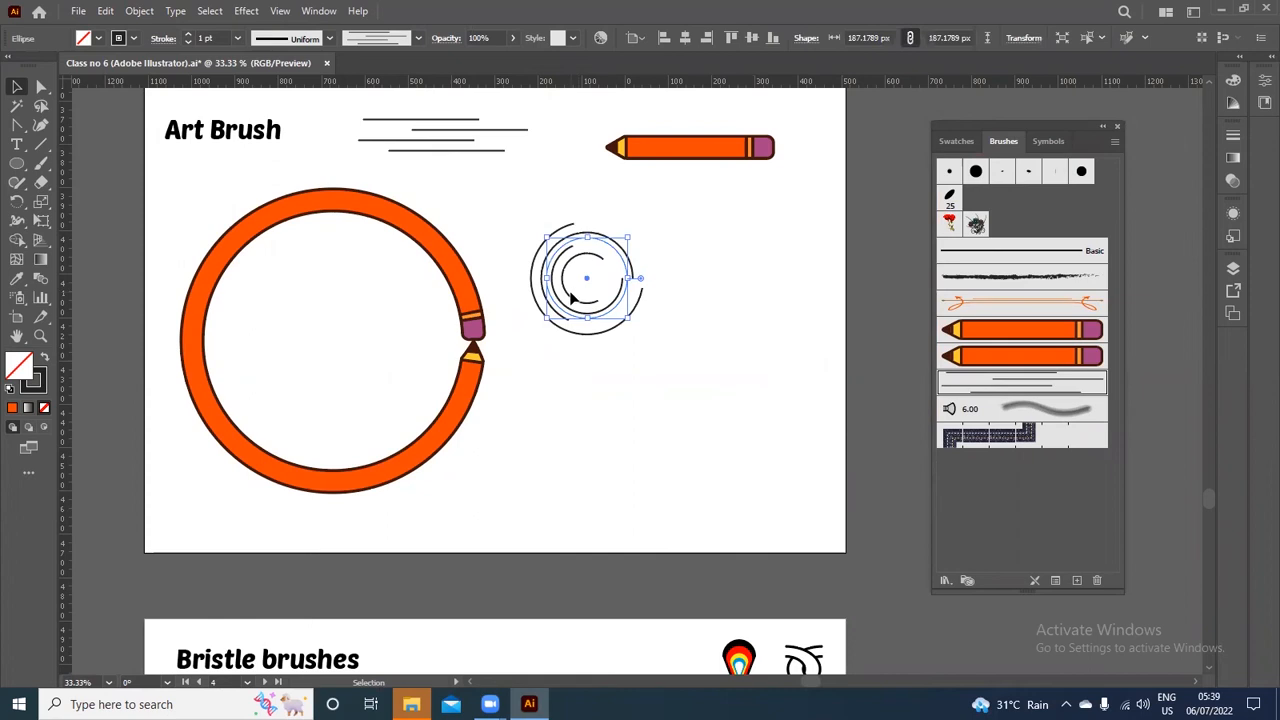
drag(573, 298, 557, 250)
click(756, 344)
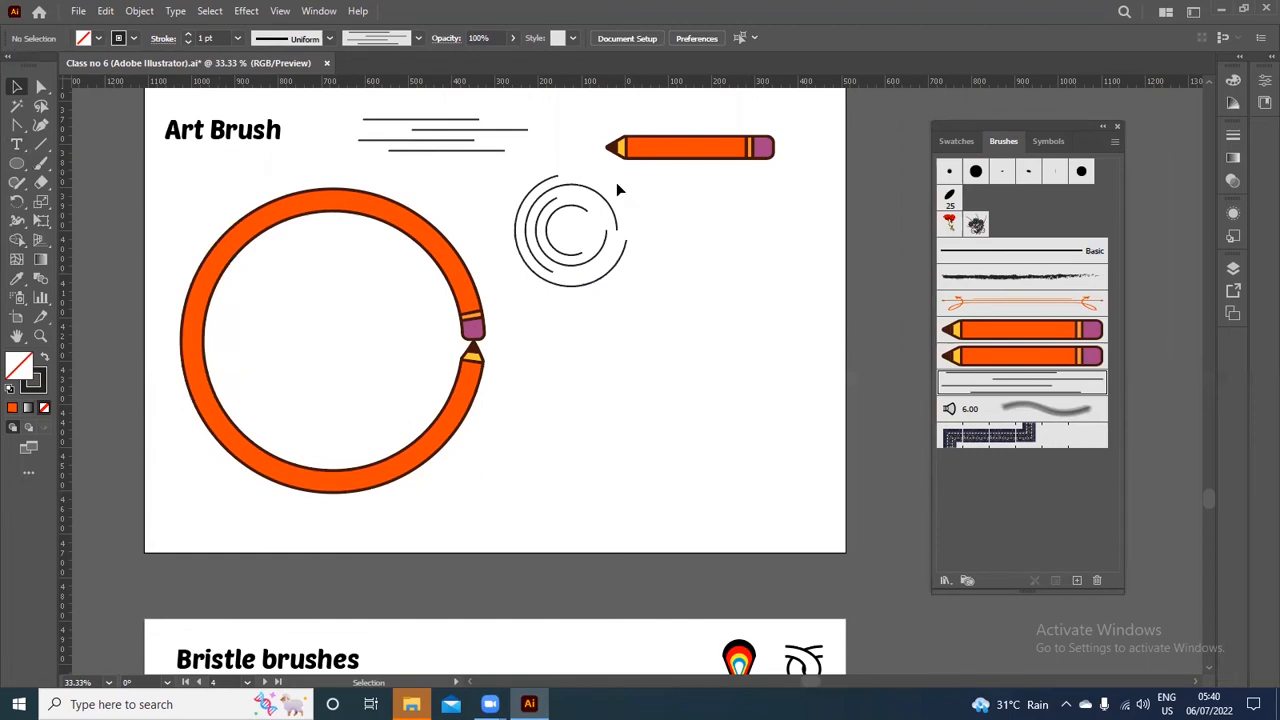
Add the placeholder text "Lorem ipsum" below the small circle and enlarge it to about 100 pt
click(16, 148)
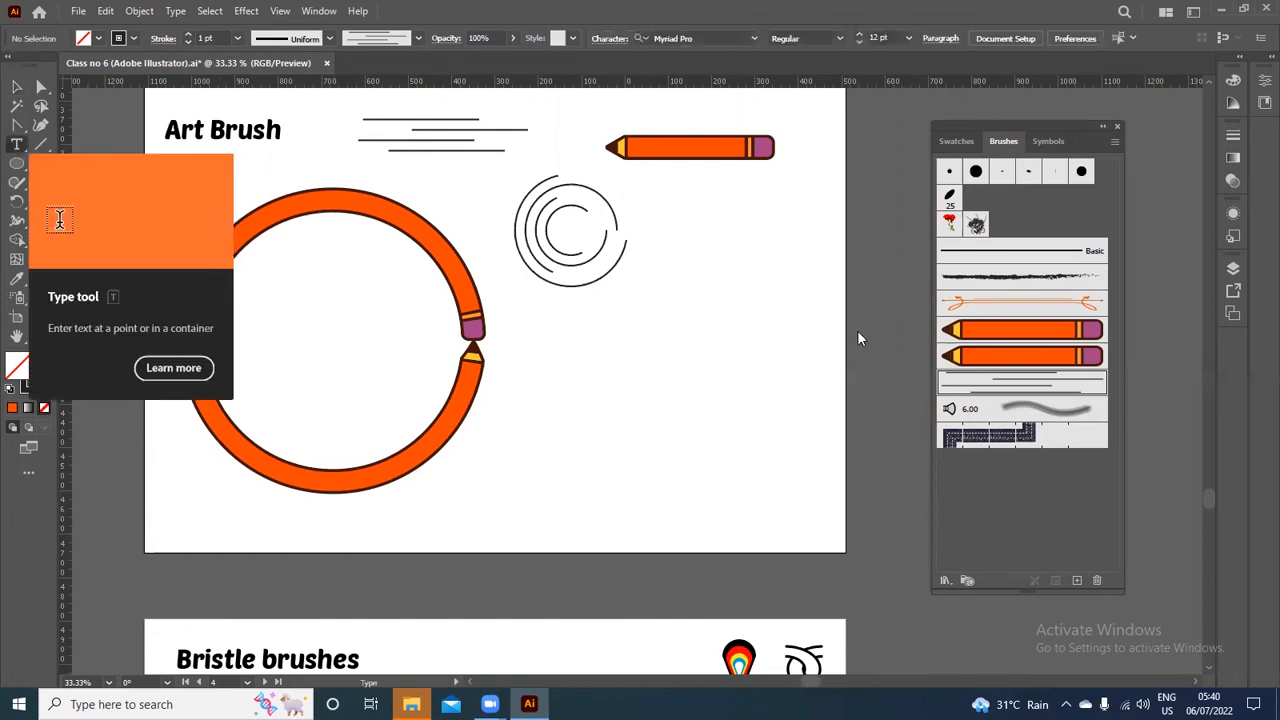
click(578, 363)
click(15, 89)
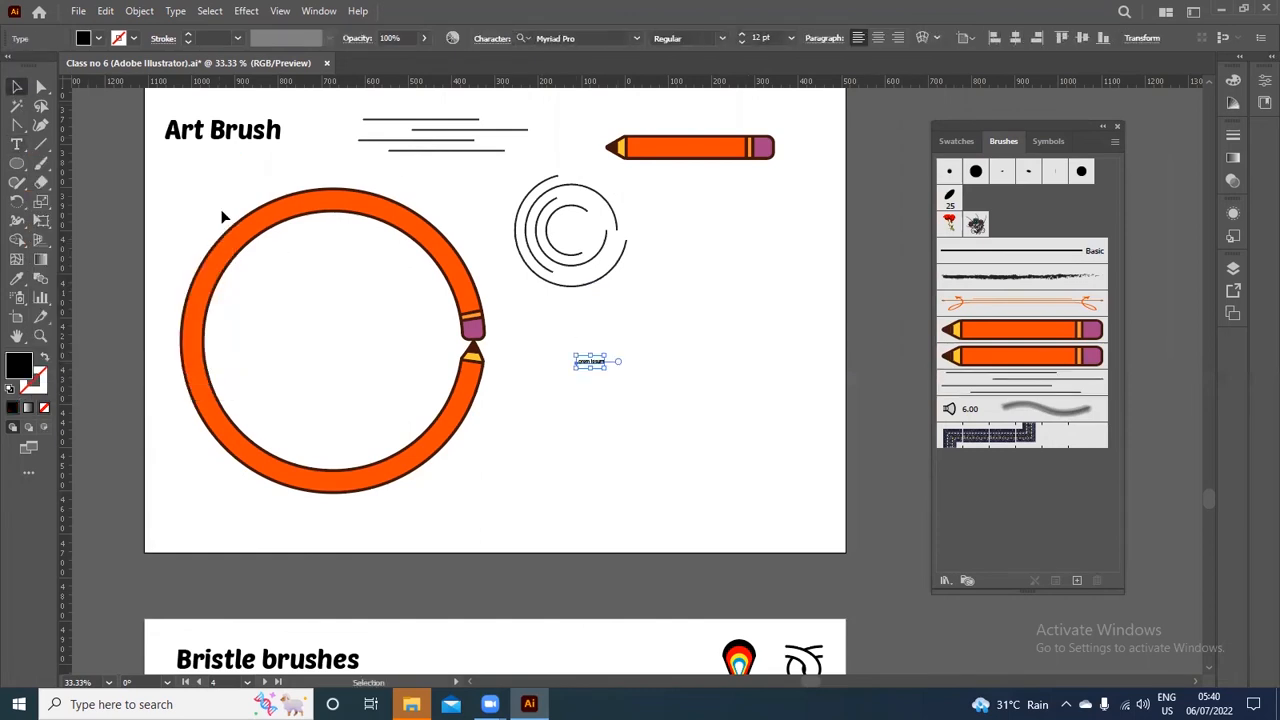
drag(606, 368, 814, 436)
click(788, 268)
mouse_move(760, 396)
mouse_down()
mouse_move(737, 380)
mouse_move(738, 396)
mouse_up()
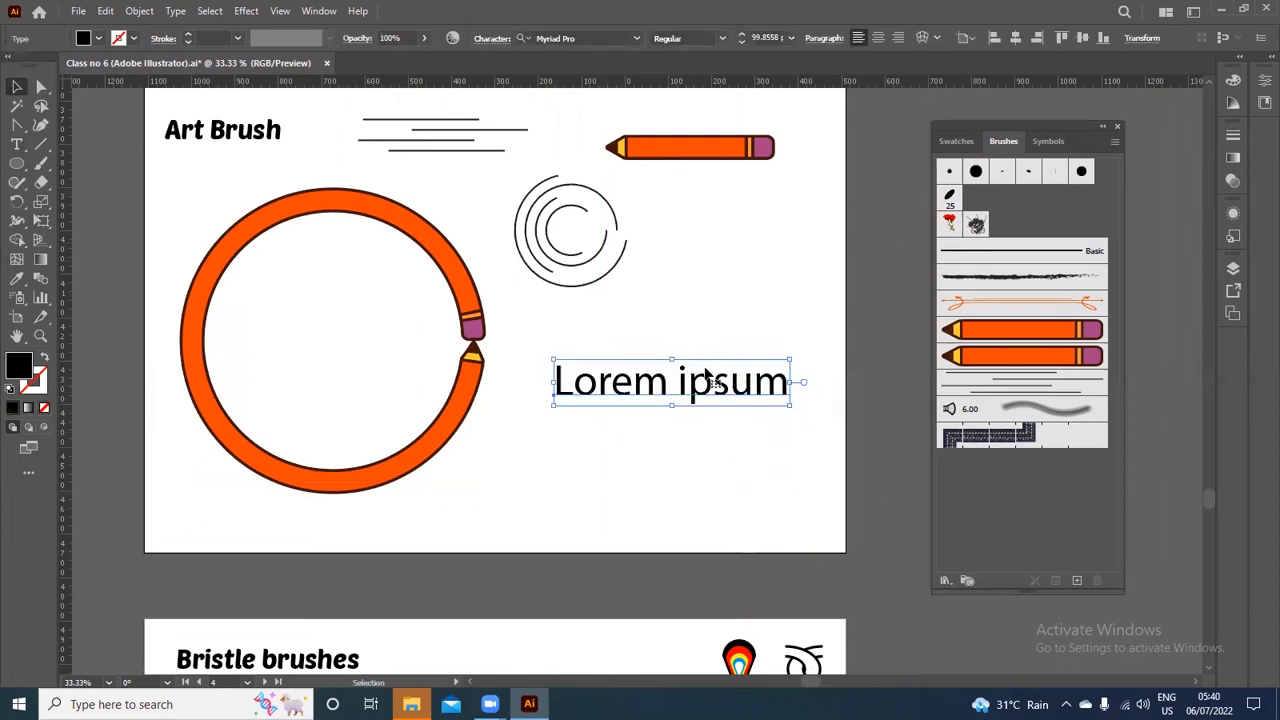
Change the Lorem ipsum text's font to Cocogoose and shift the text so it sits inside the artboard
click(636, 38)
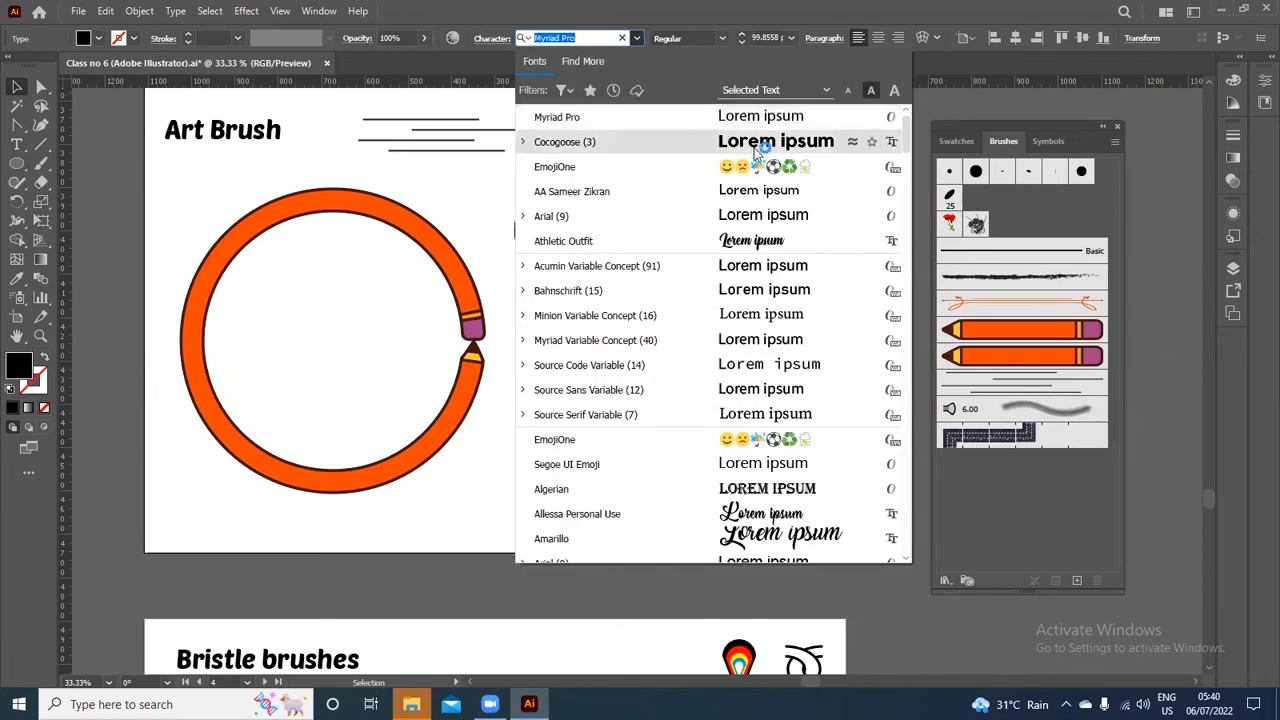
click(760, 142)
click(768, 288)
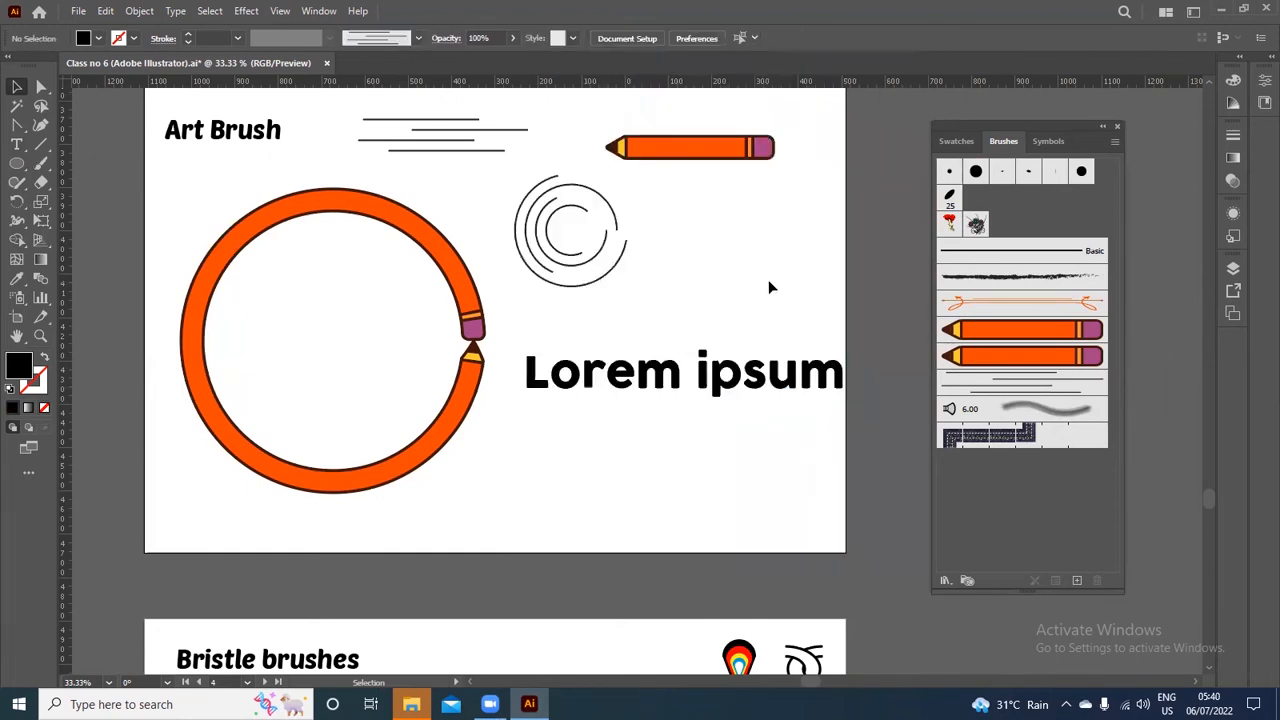
click(704, 366)
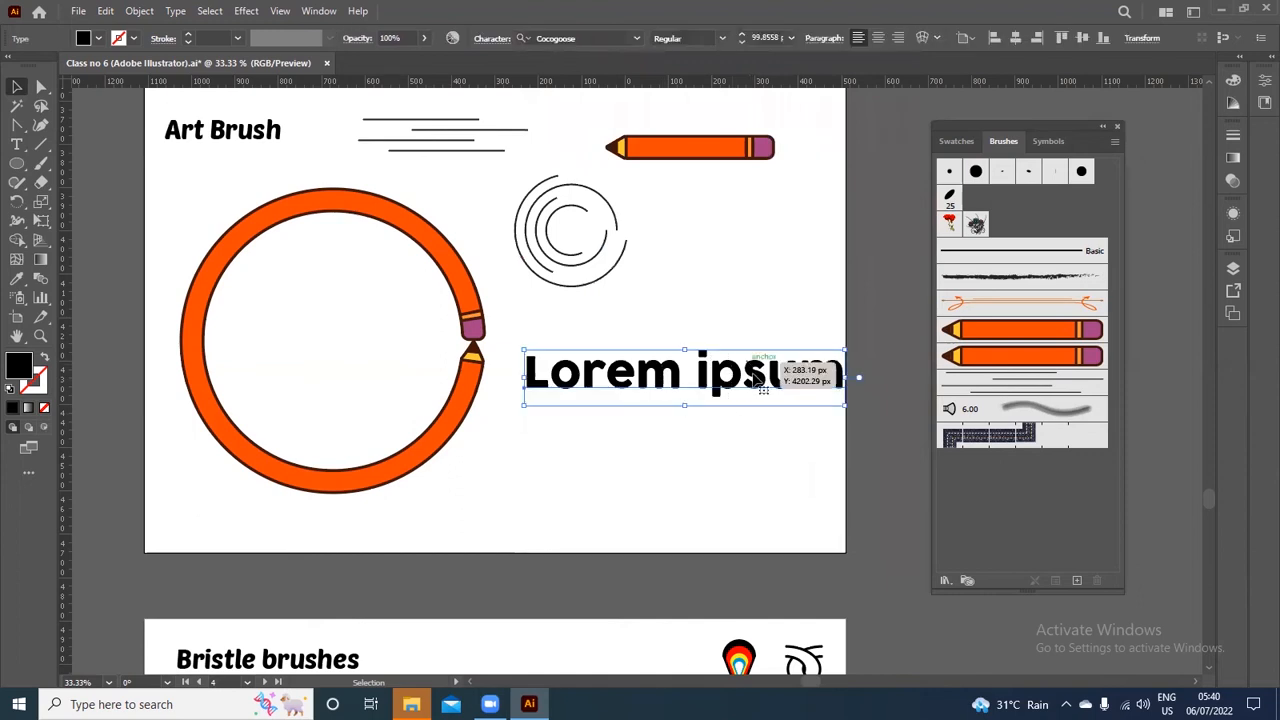
drag(734, 376, 736, 380)
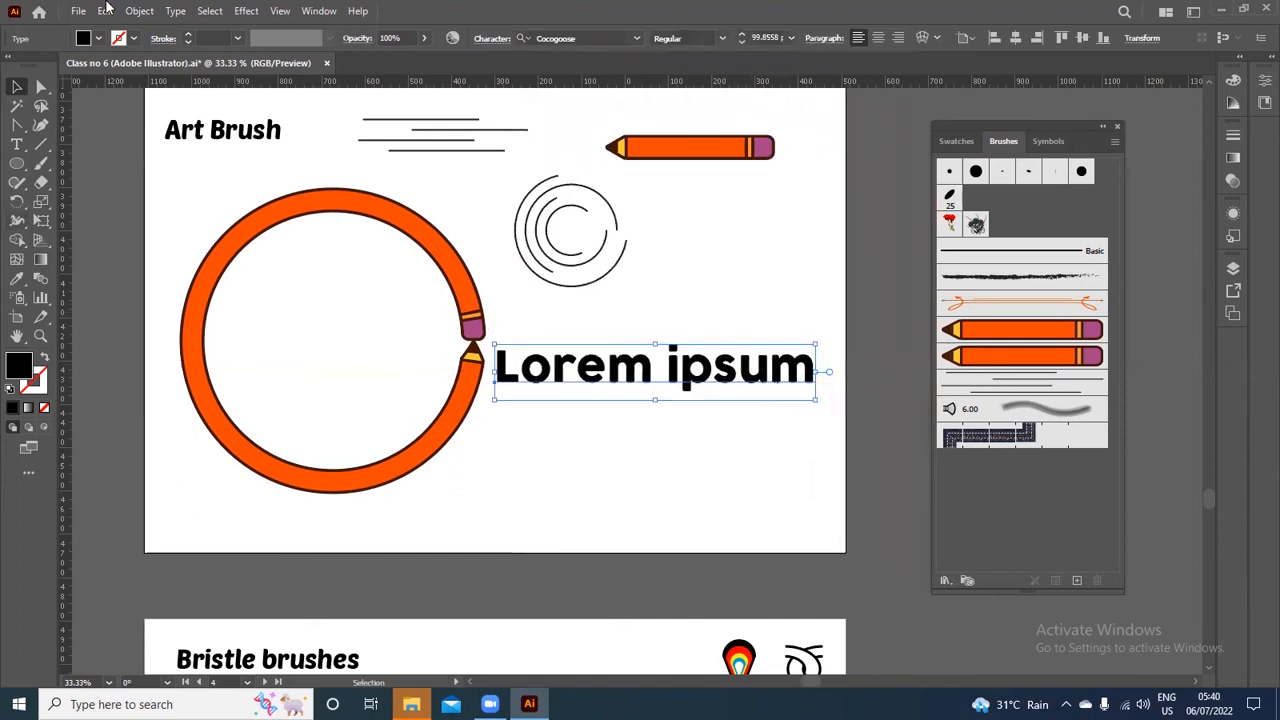
Expand the Lorem ipsum text into outlined shapes
click(139, 11)
click(255, 199)
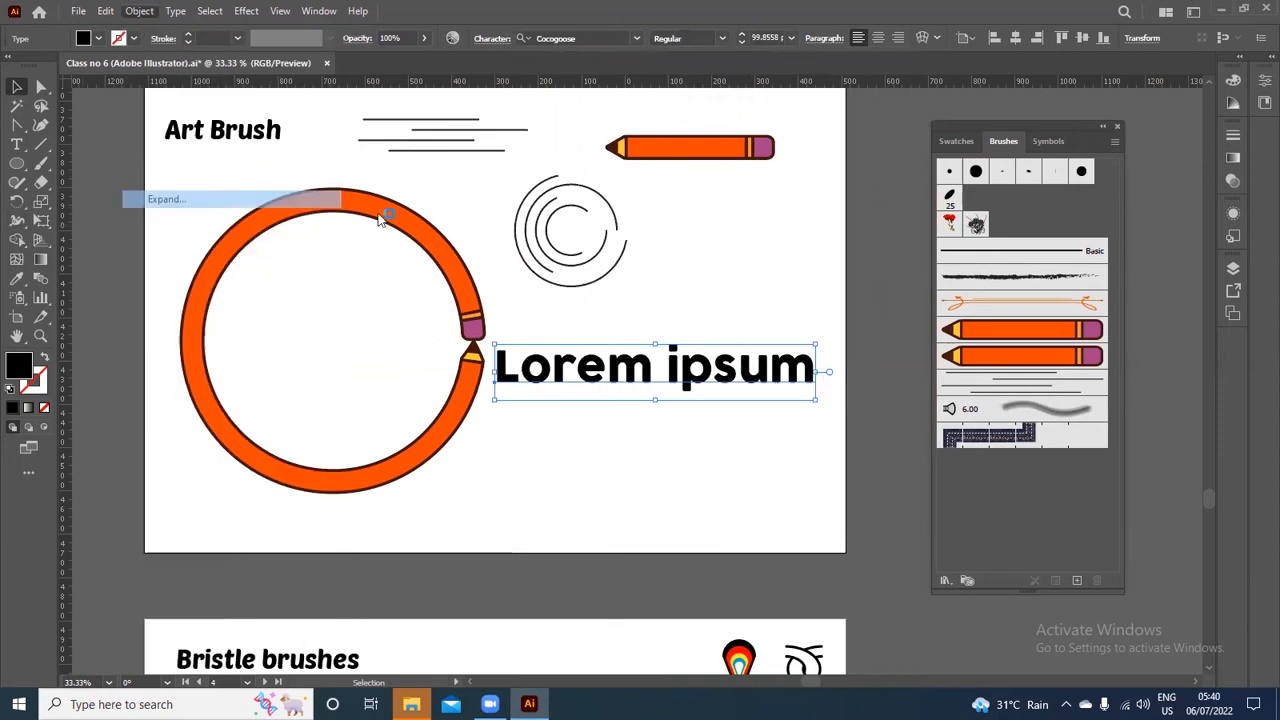
click(601, 442)
click(777, 454)
click(600, 355)
Create an art brush from the outlined Lorem ipsum text with the default Stretch to Fit Stroke Length option, and delete the original text
mouse_move(640, 375)
mouse_down()
mouse_move(889, 335)
mouse_move(1017, 217)
mouse_up()
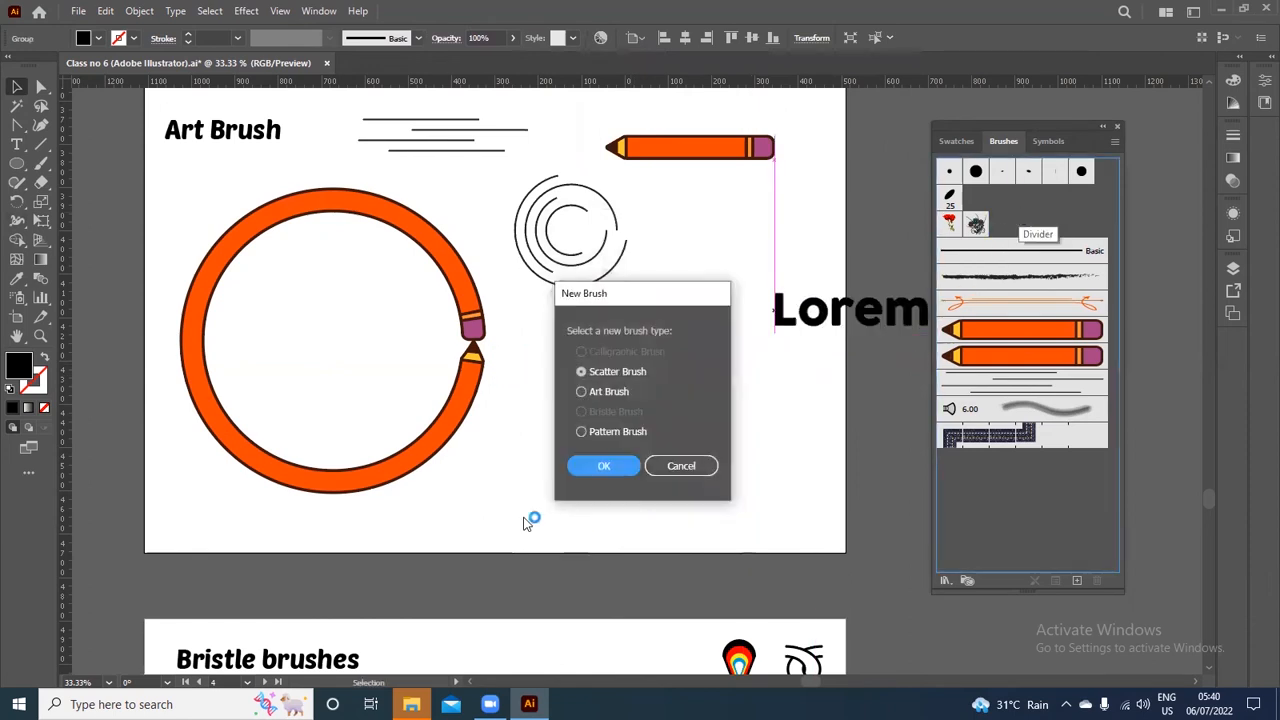
click(582, 391)
click(604, 466)
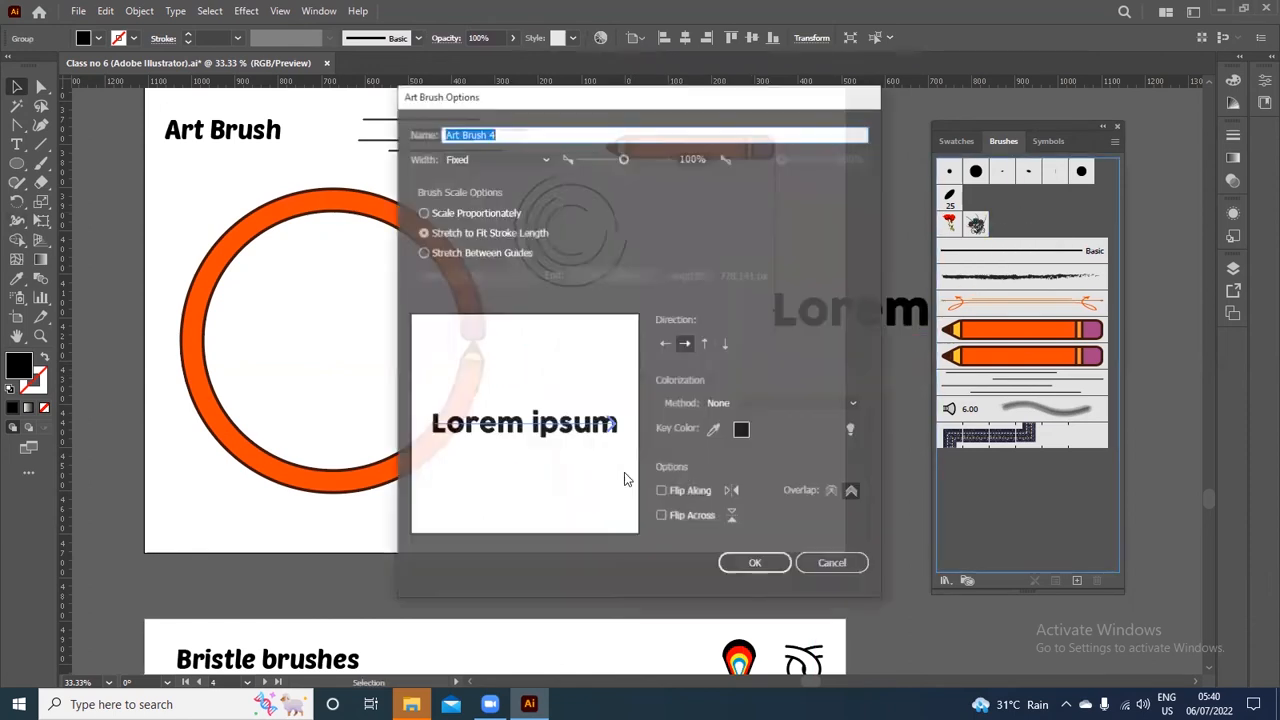
click(760, 563)
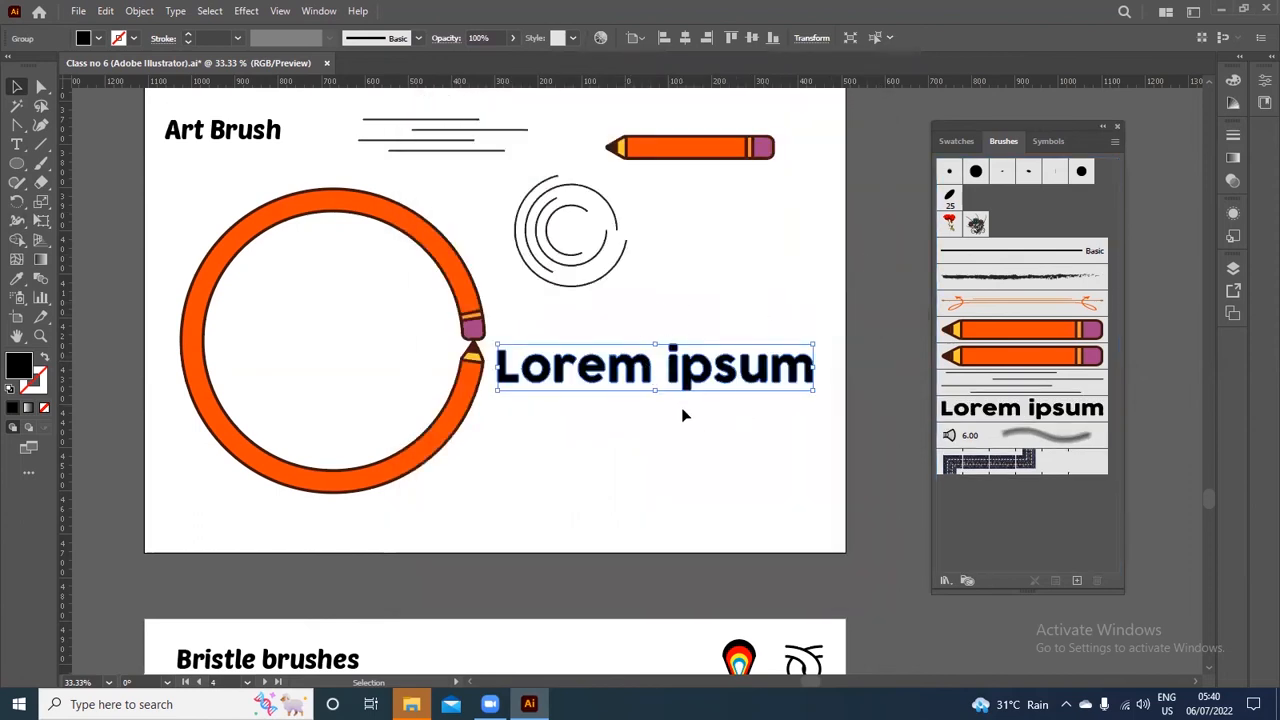
key(Delete)
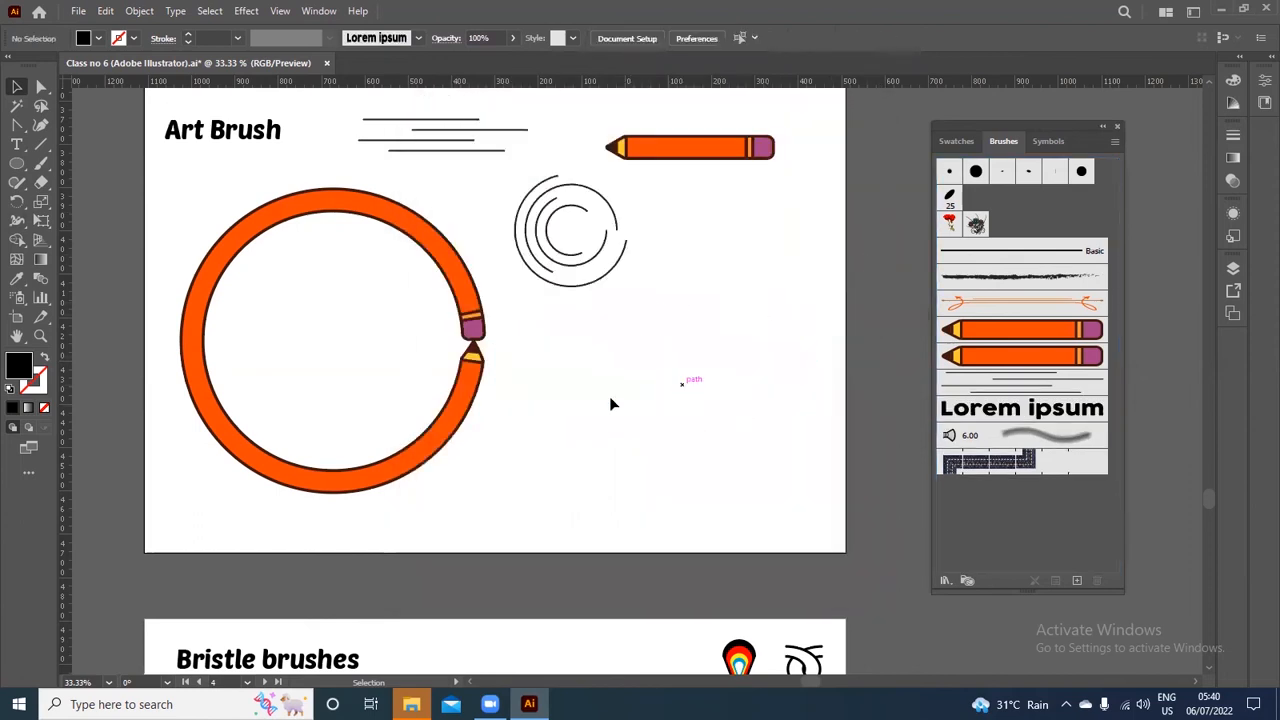
Draw a circle about 501 px in diameter with a black stroke and no fill, and apply the Lorem ipsum art brush
click(16, 164)
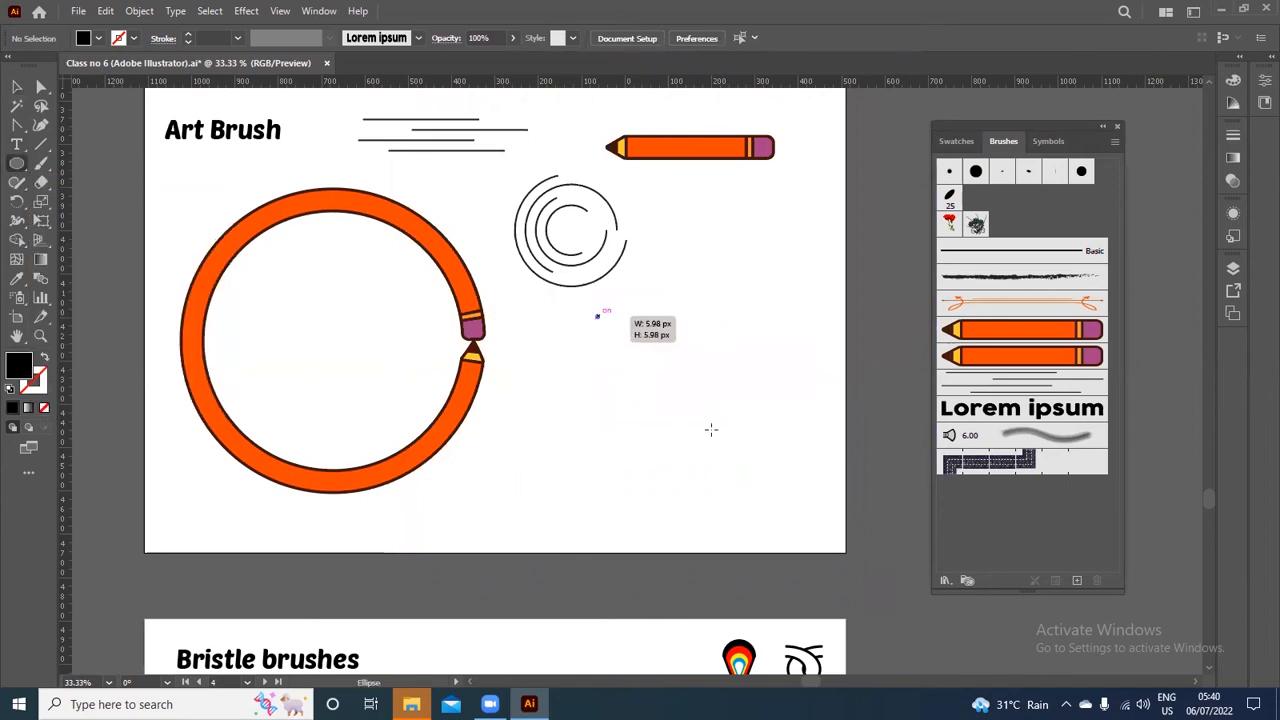
drag(706, 427, 813, 517)
click(44, 356)
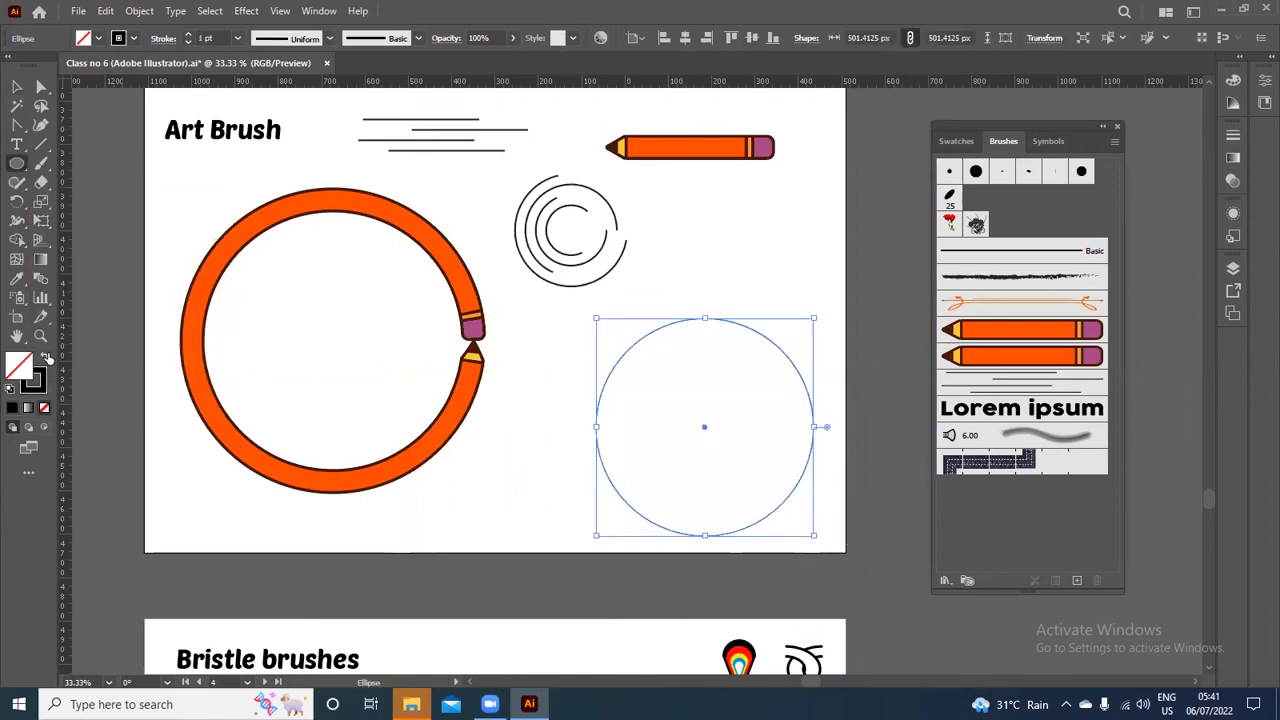
click(16, 87)
drag(730, 329, 712, 313)
click(1021, 408)
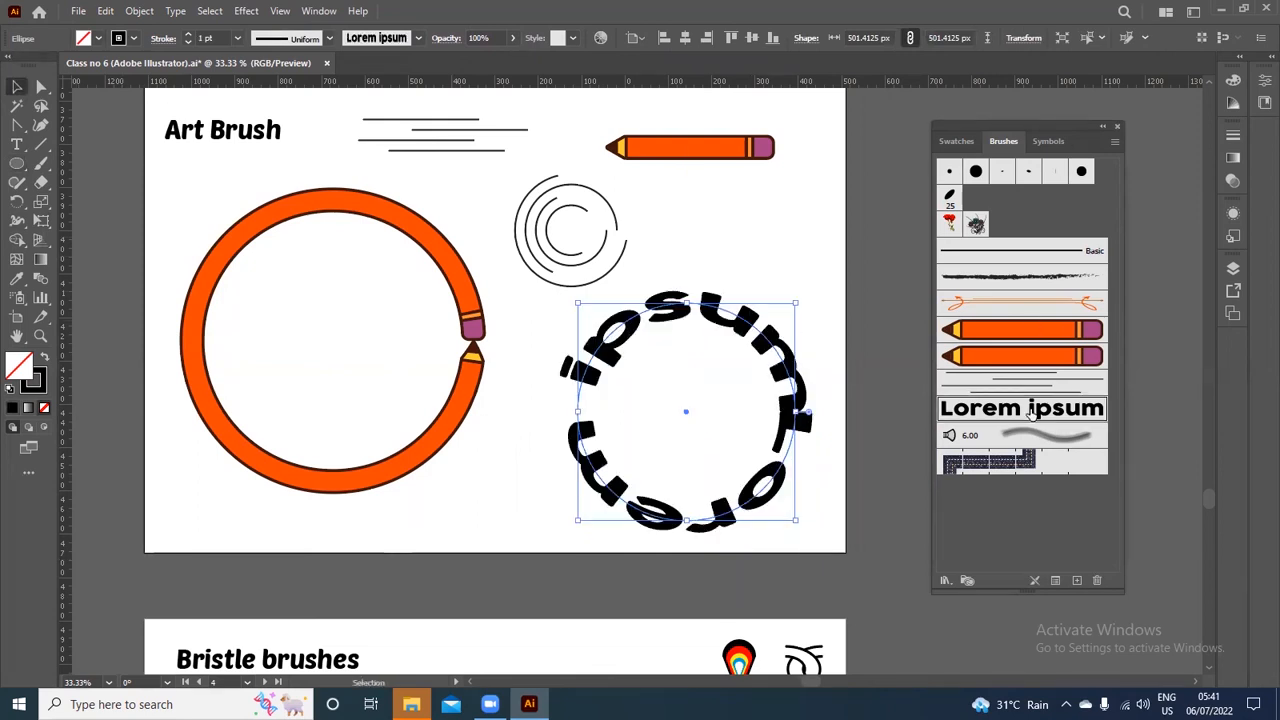
click(709, 241)
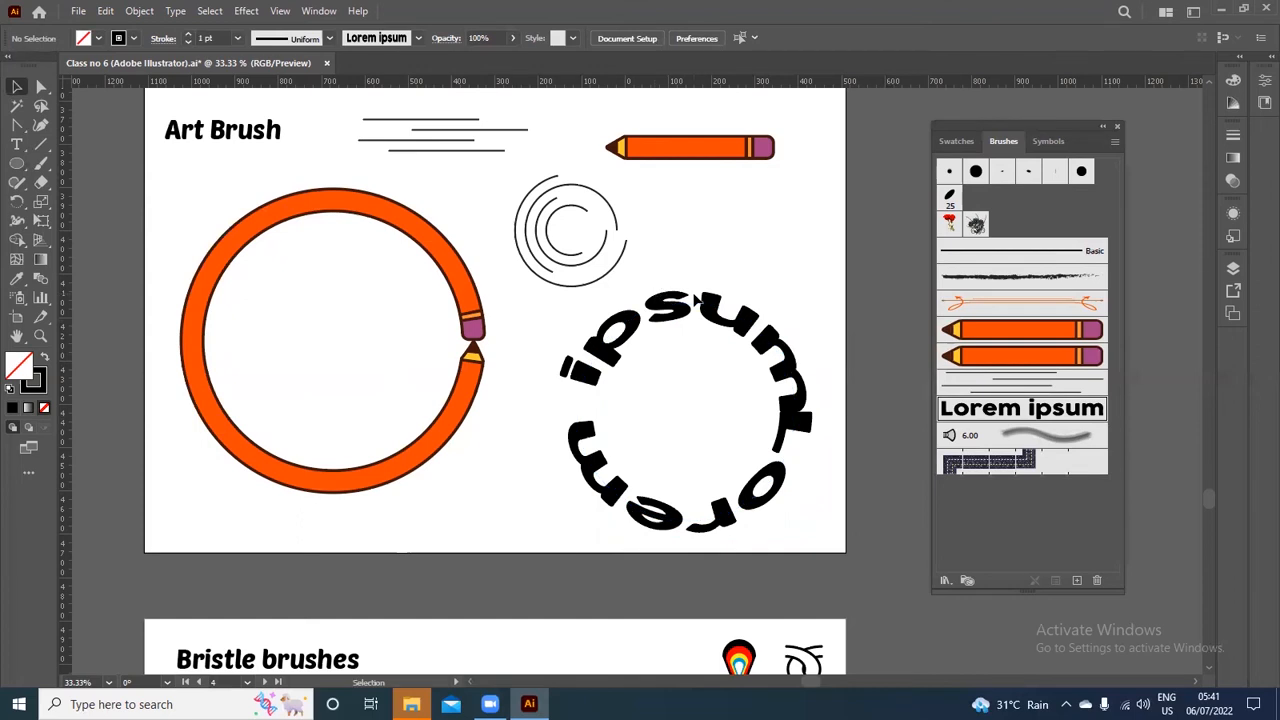
Delete the first of the two pencil art brushes from the document's brushes
click(1012, 328)
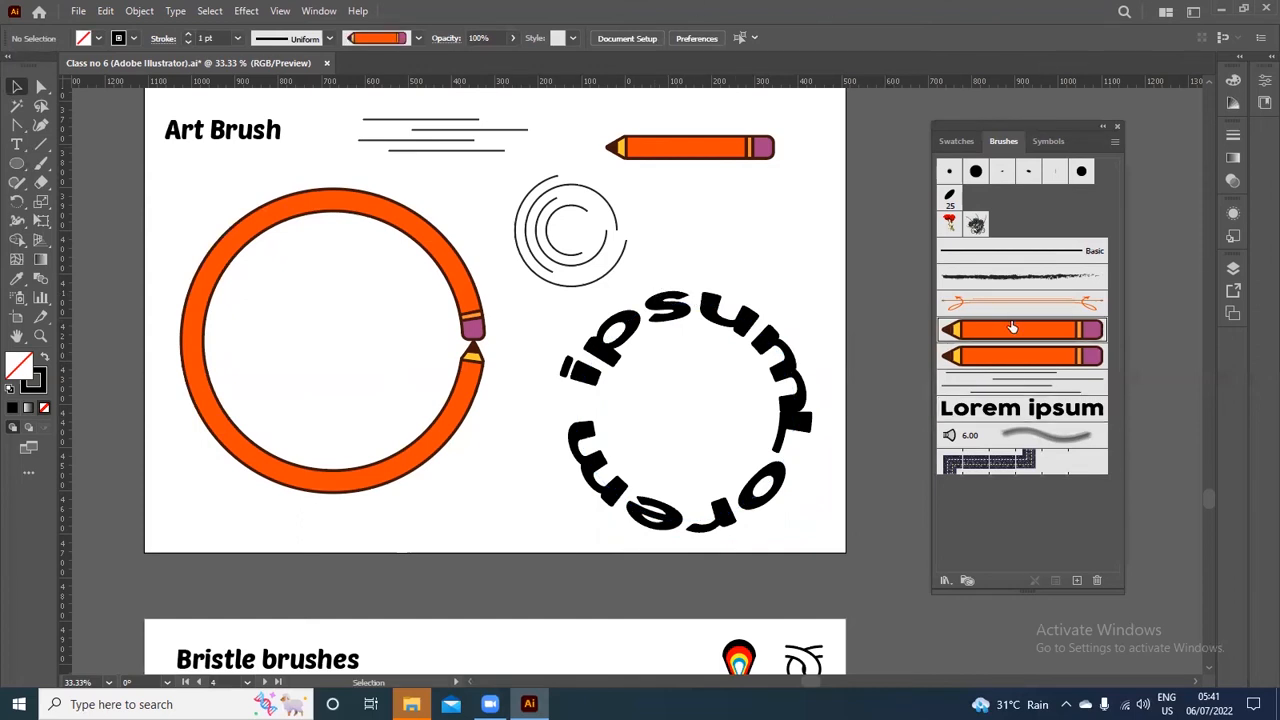
click(1055, 531)
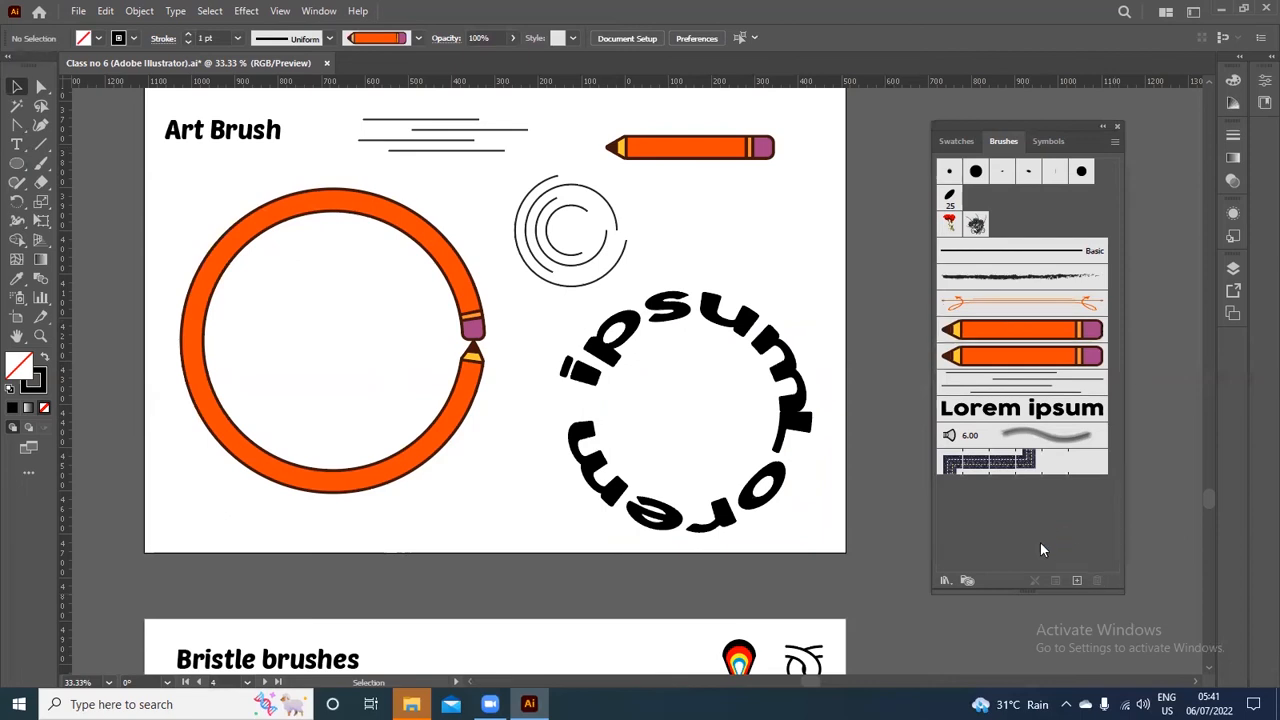
drag(1065, 128, 1047, 137)
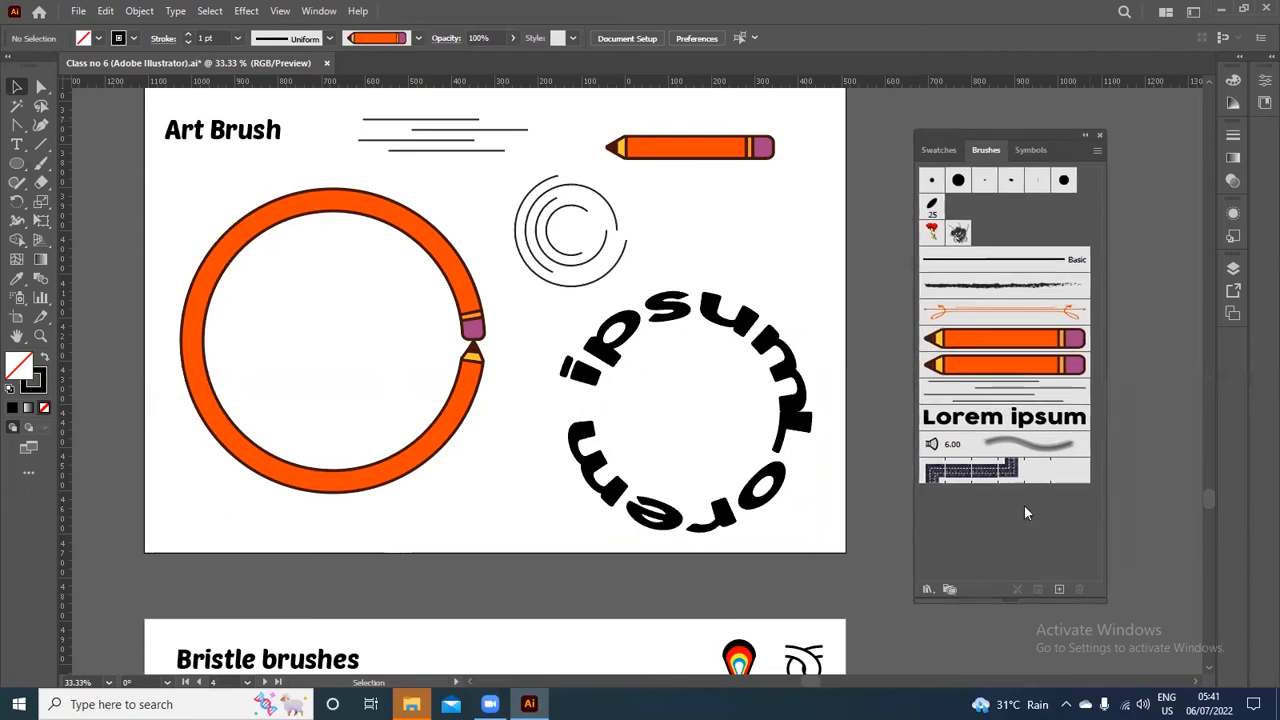
click(1020, 345)
click(1080, 590)
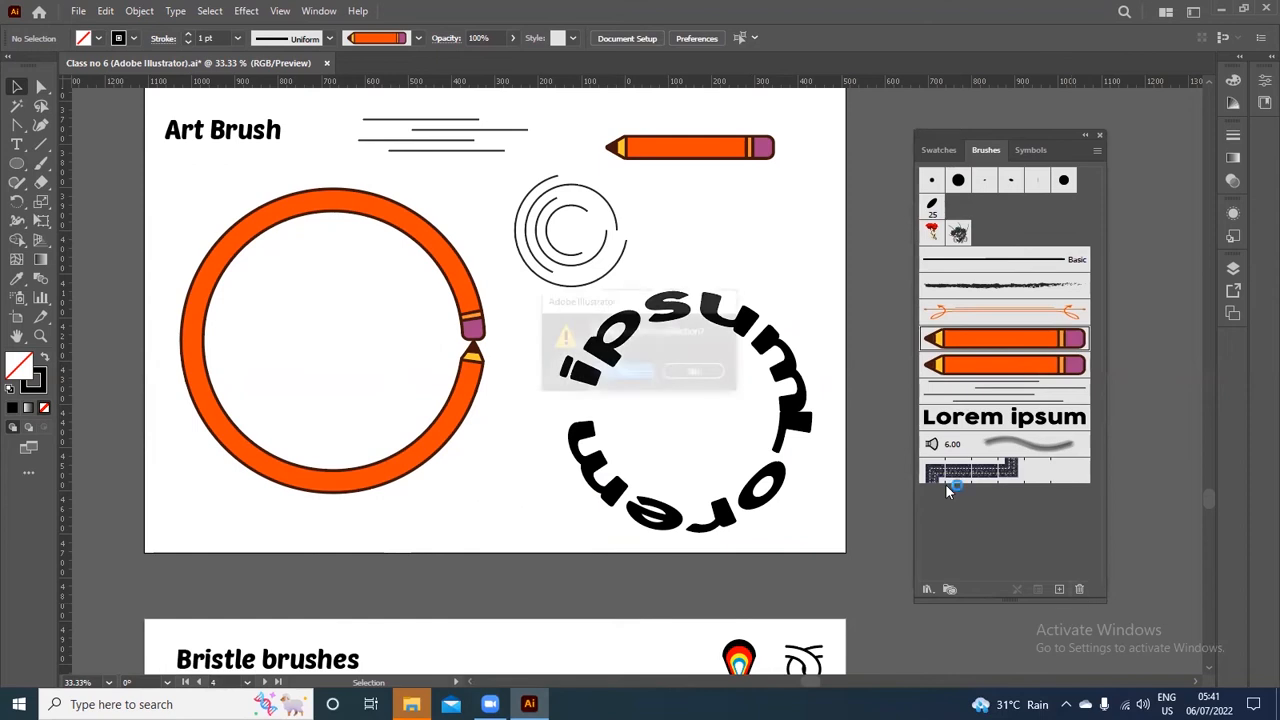
key(Return)
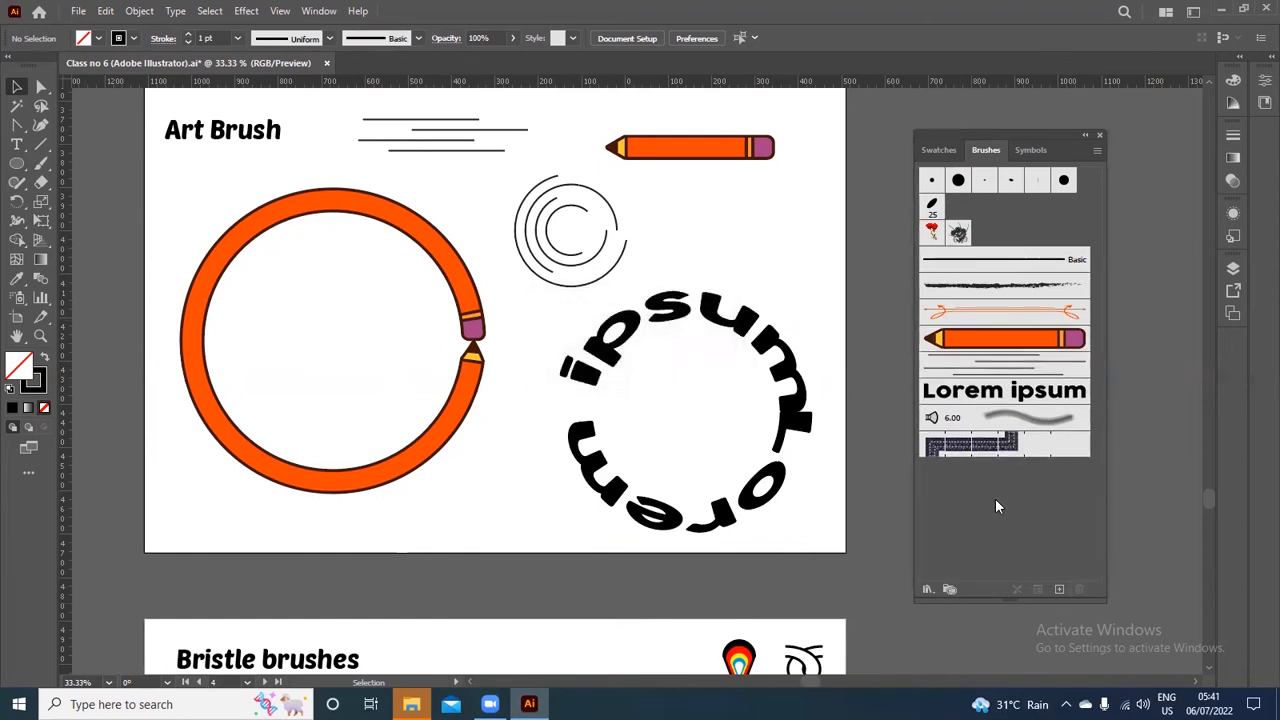
Open the Bristle Brush Library, enlarge it to examine the available bristle brushes, and close it
scroll(537, 383, down, 5)
scroll(539, 385, down, 3)
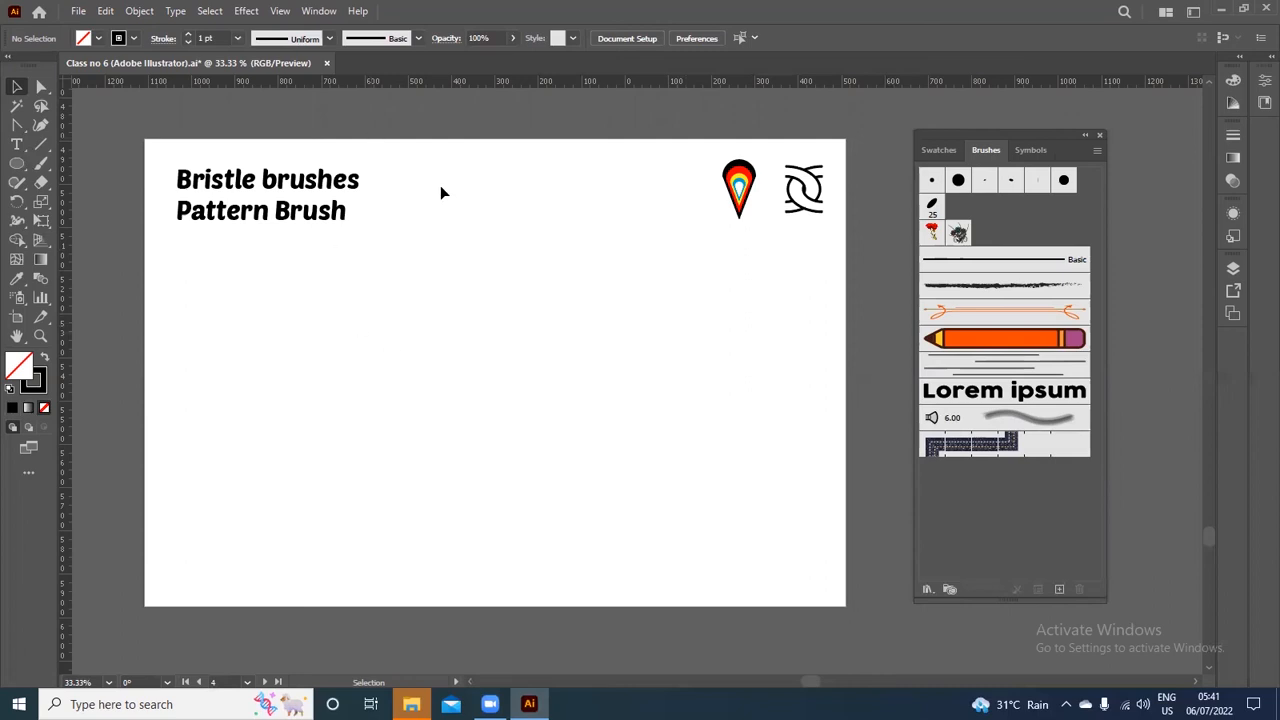
click(927, 590)
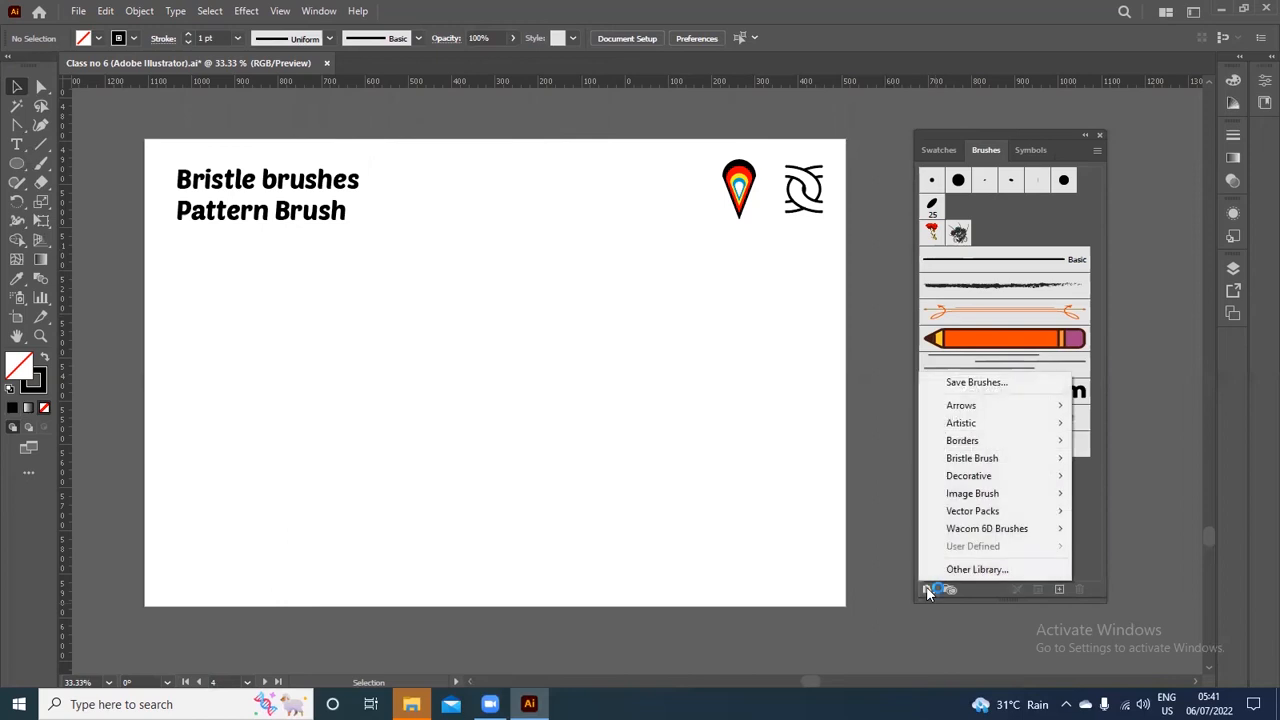
mouse_move(1070, 460)
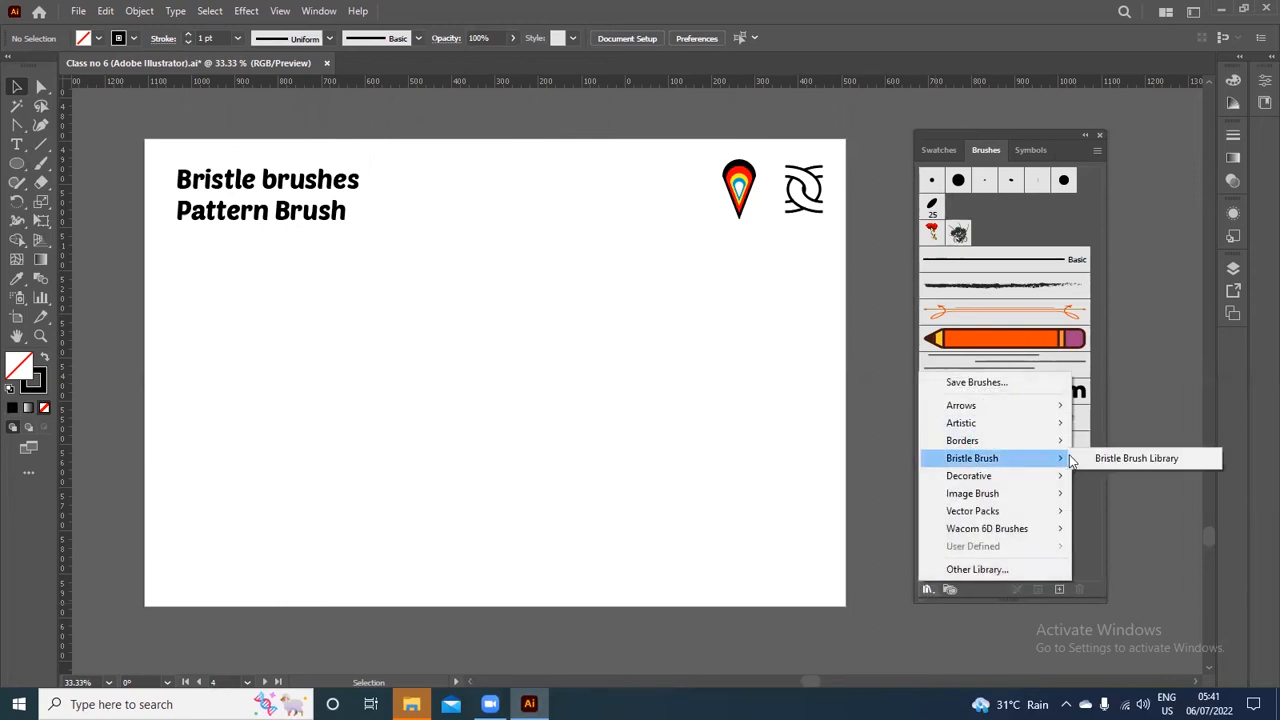
click(1136, 458)
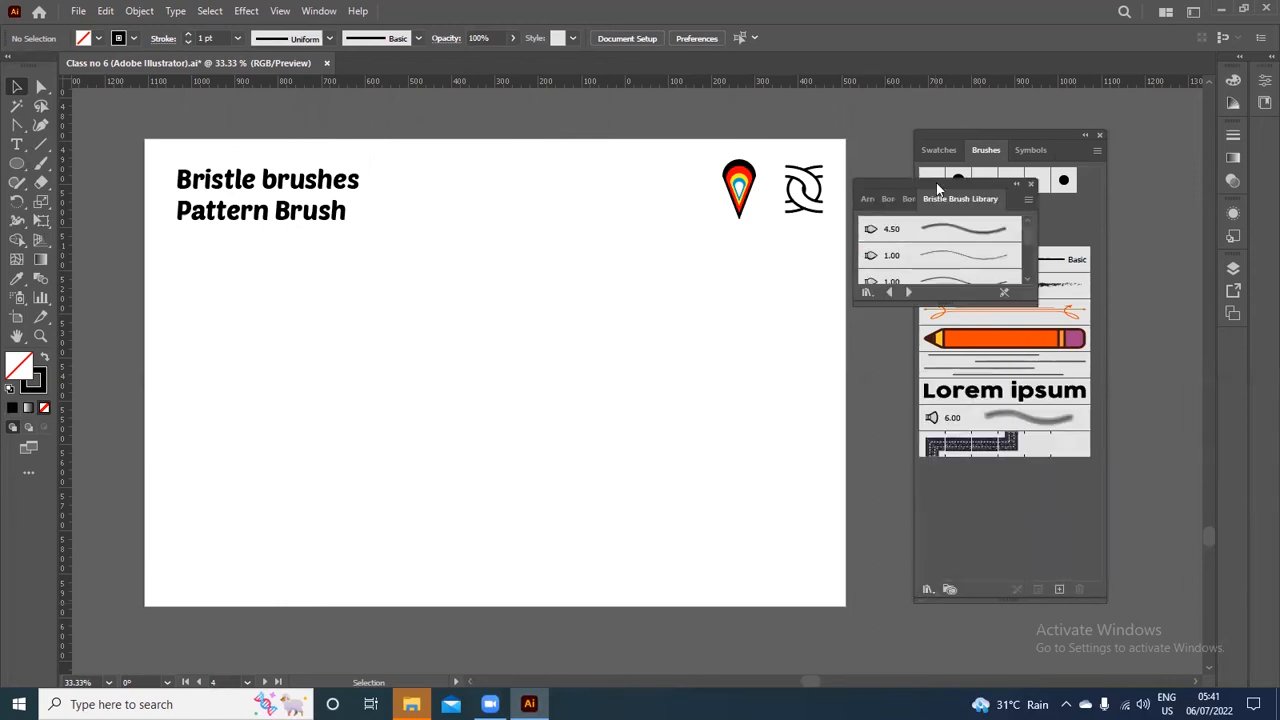
drag(936, 182, 597, 111)
drag(608, 280, 571, 588)
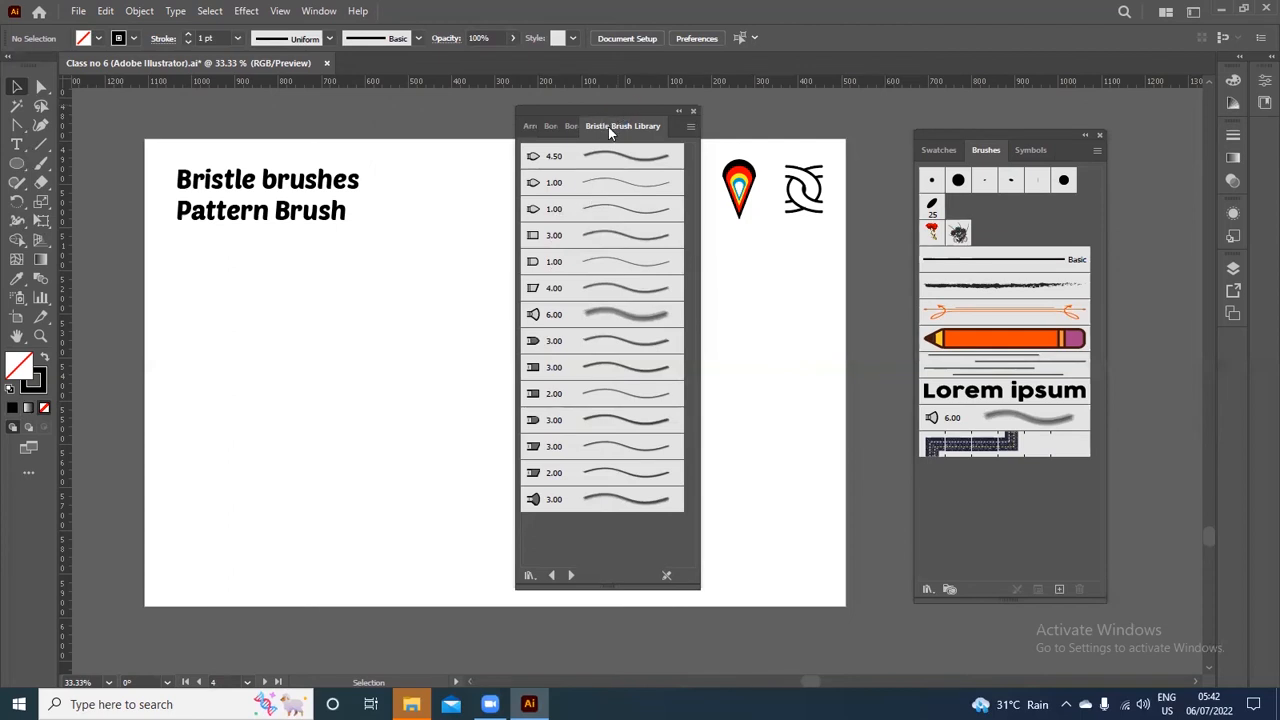
drag(645, 115, 727, 110)
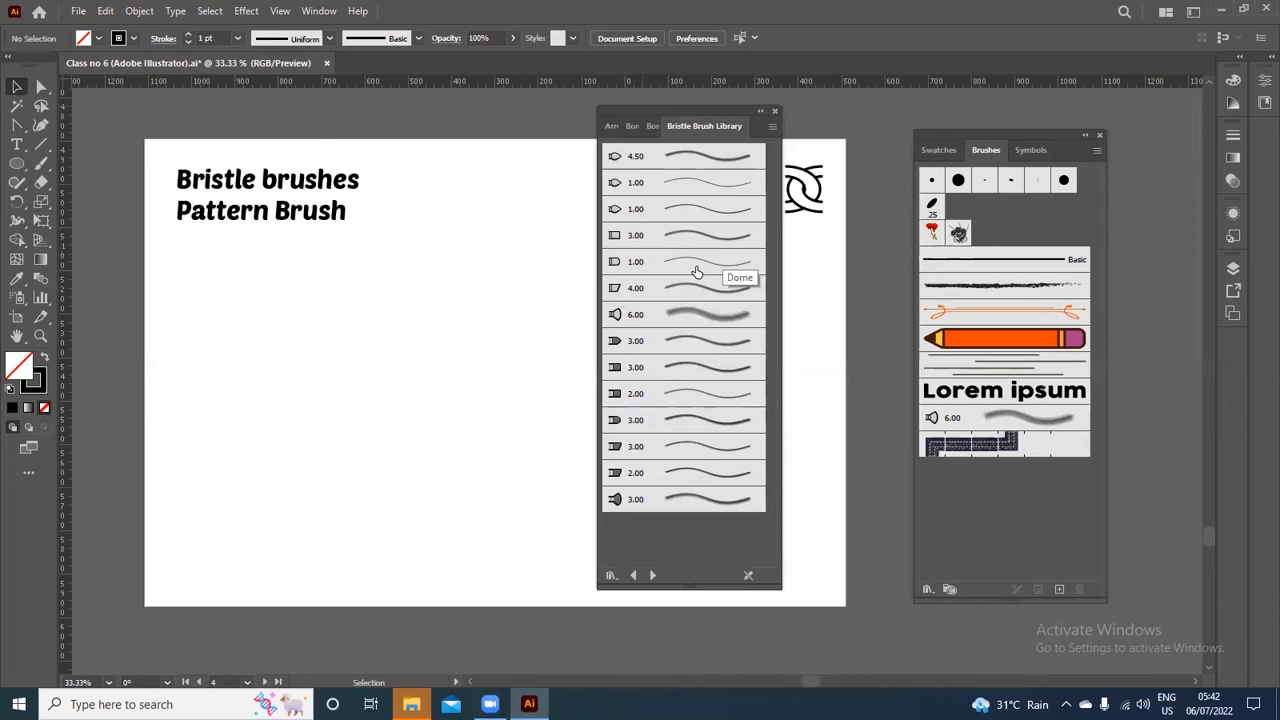
click(775, 111)
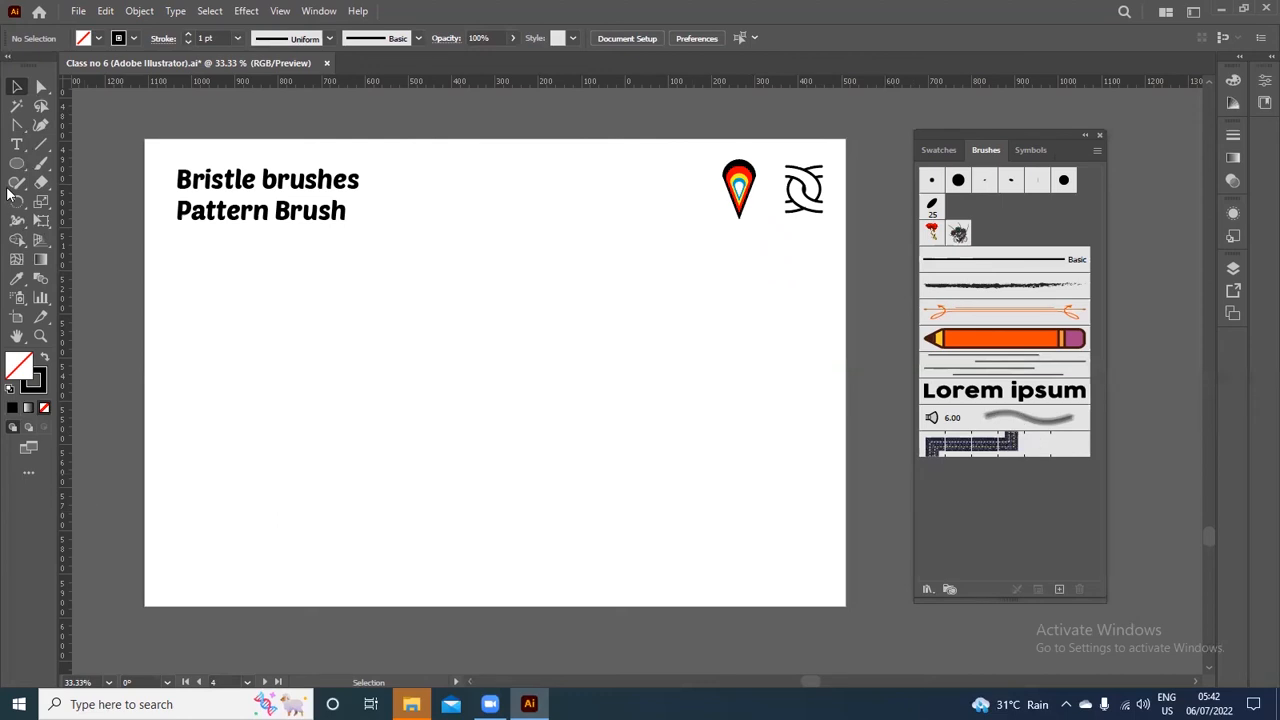
Paint several crossing curved strokes on the artboard using the Paintbrush with the 6.00 bristle brush
click(42, 163)
click(1028, 418)
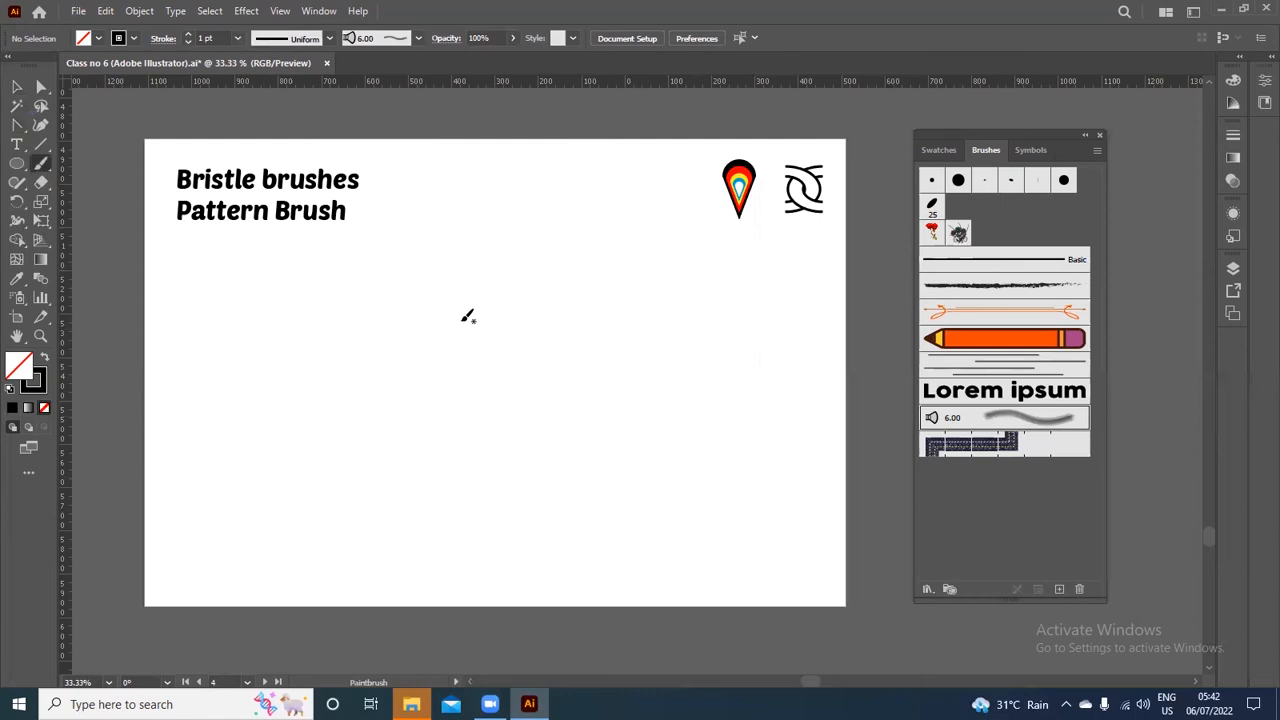
mouse_move(421, 322)
mouse_down()
mouse_move(306, 446)
mouse_move(268, 524)
mouse_move(230, 525)
mouse_move(314, 457)
mouse_move(540, 348)
mouse_up()
mouse_move(378, 358)
mouse_down()
mouse_move(410, 361)
mouse_move(540, 530)
mouse_up()
drag(224, 336, 560, 574)
mouse_move(208, 420)
mouse_down()
mouse_move(254, 389)
mouse_move(565, 452)
mouse_up()
scroll(297, 427, up, 1)
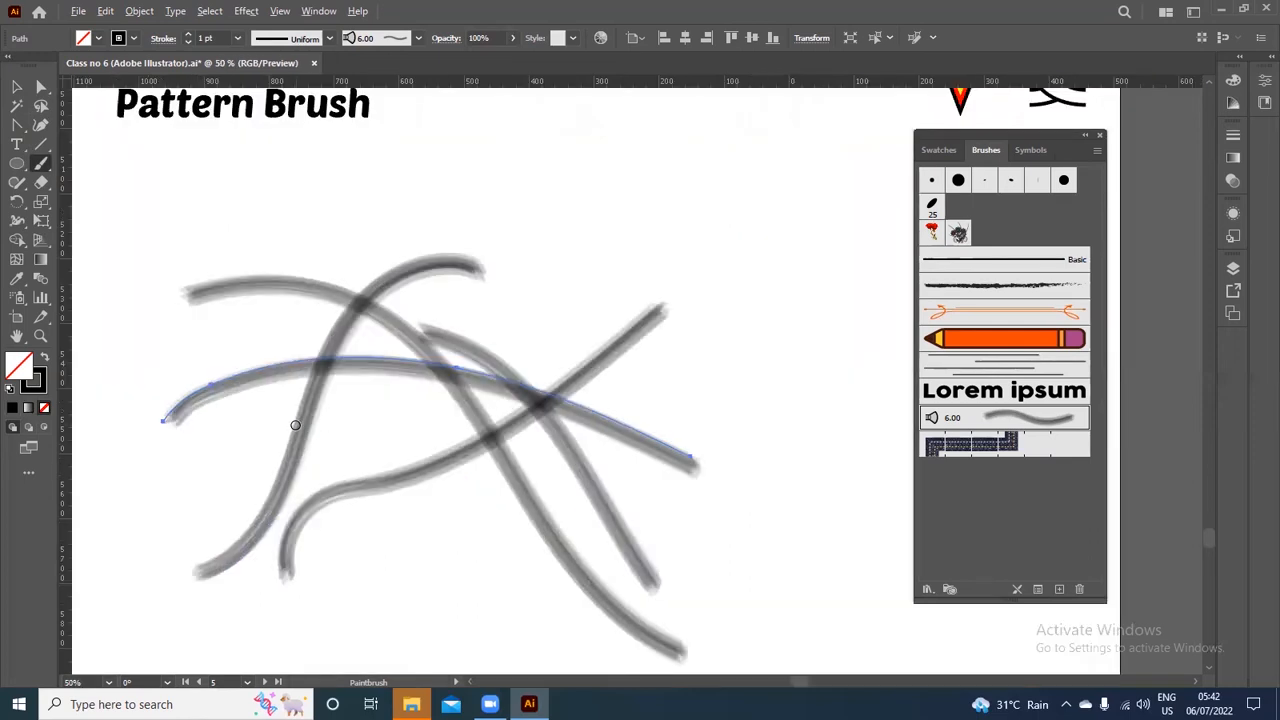
Delete all the crossing bristle brush strokes from the artboard
key(v)
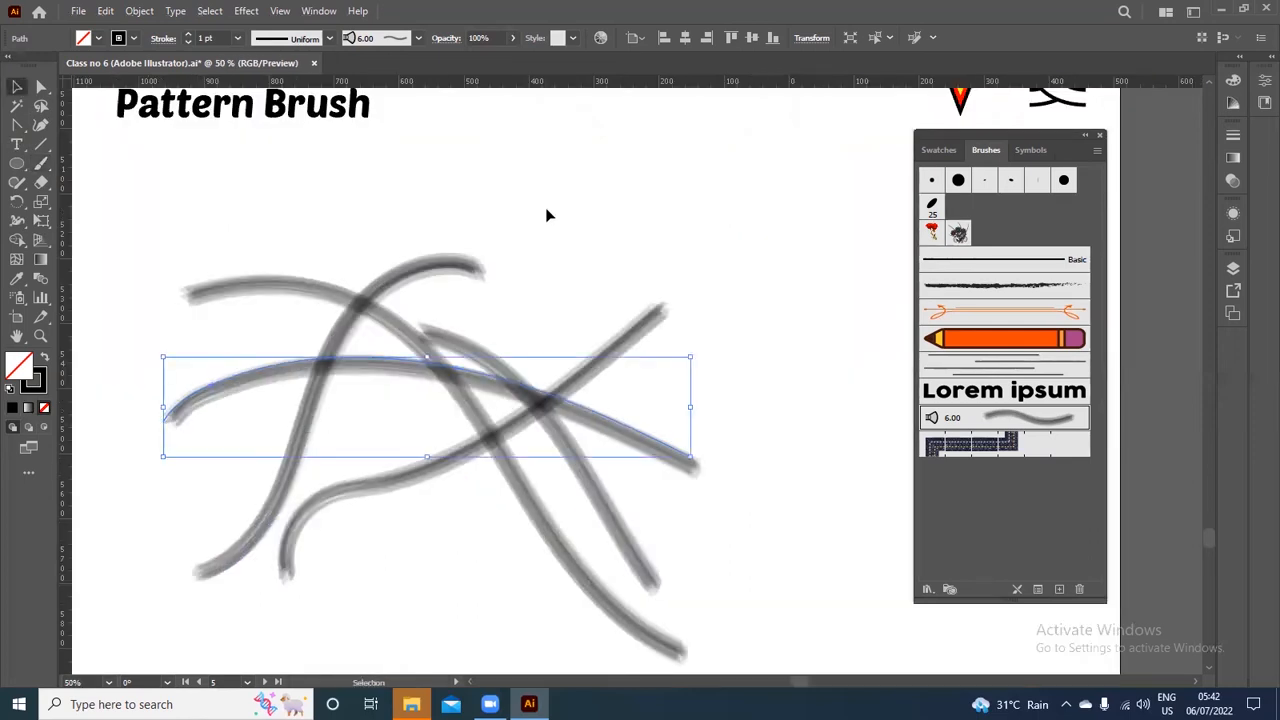
click(288, 256)
drag(198, 228, 689, 564)
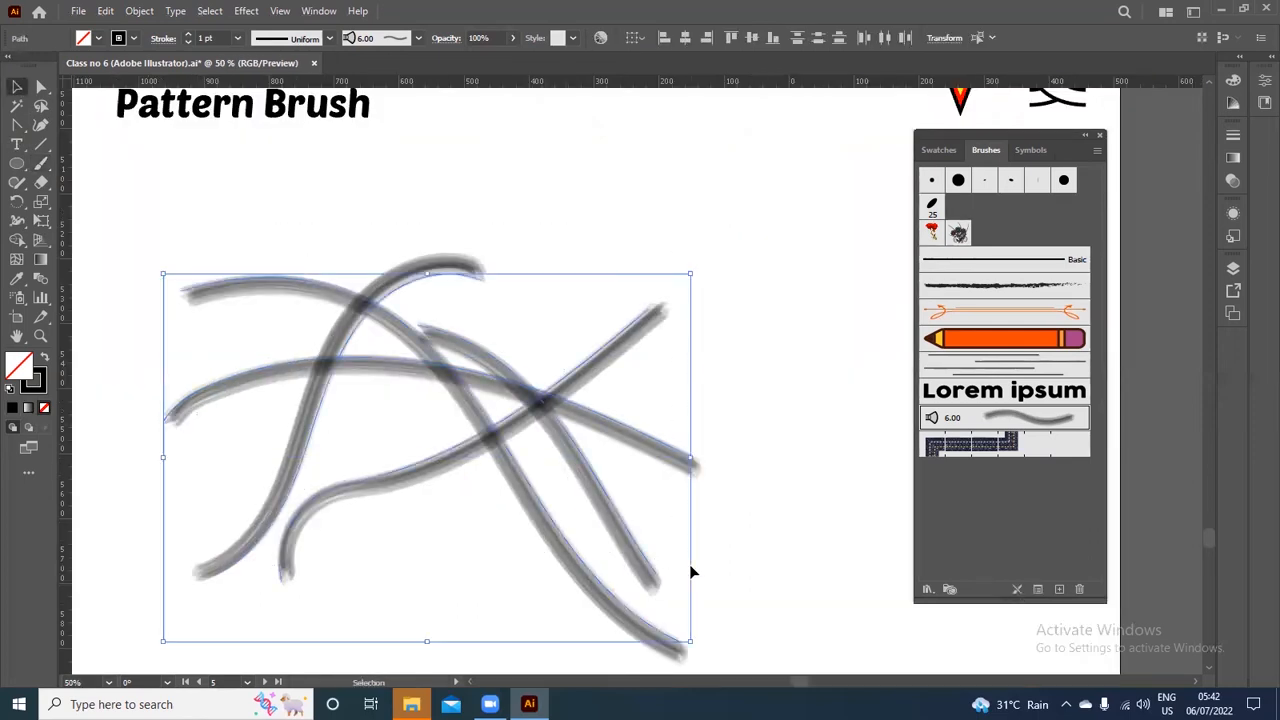
key(Delete)
Paint two facing bundles of overlapping curved strokes with the 6.00 bristle brush at a 2 pt stroke weight
click(41, 163)
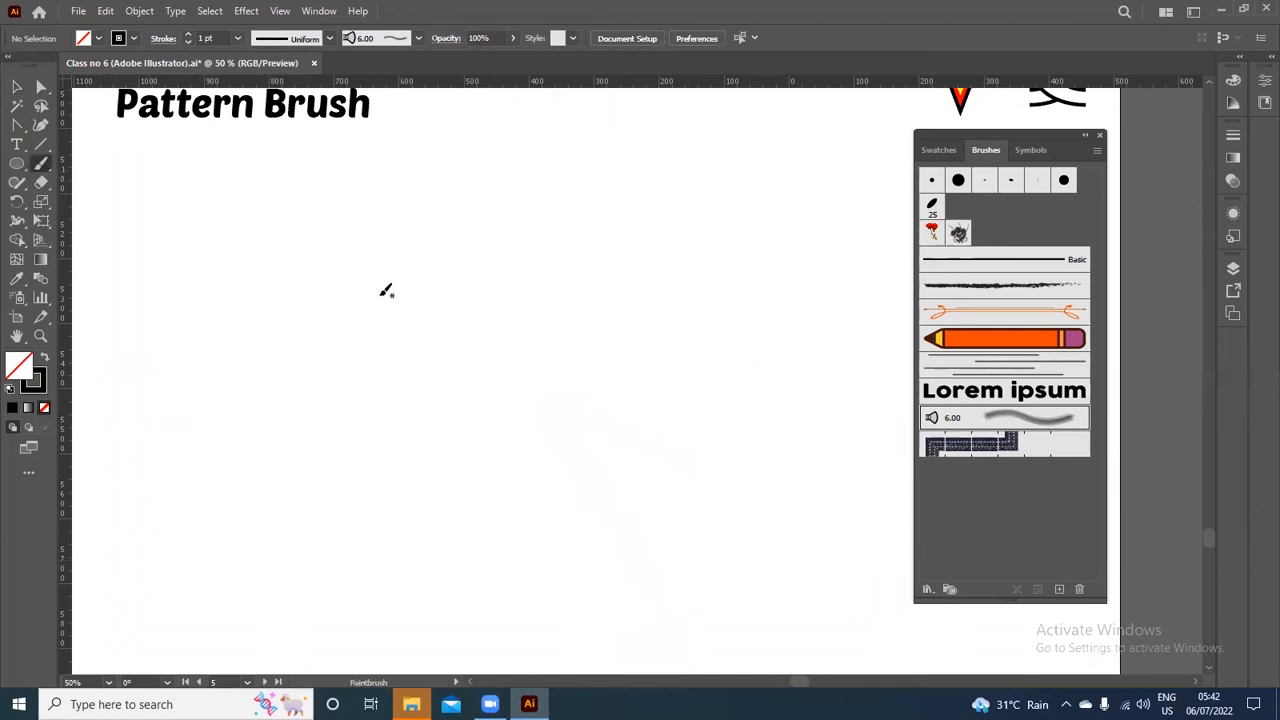
click(188, 34)
mouse_move(397, 241)
mouse_down()
mouse_move(350, 251)
mouse_move(292, 458)
mouse_move(200, 544)
mouse_up()
mouse_move(462, 136)
mouse_down()
mouse_move(366, 417)
mouse_move(252, 593)
mouse_up()
mouse_move(556, 104)
mouse_down()
mouse_move(434, 360)
mouse_move(280, 598)
mouse_up()
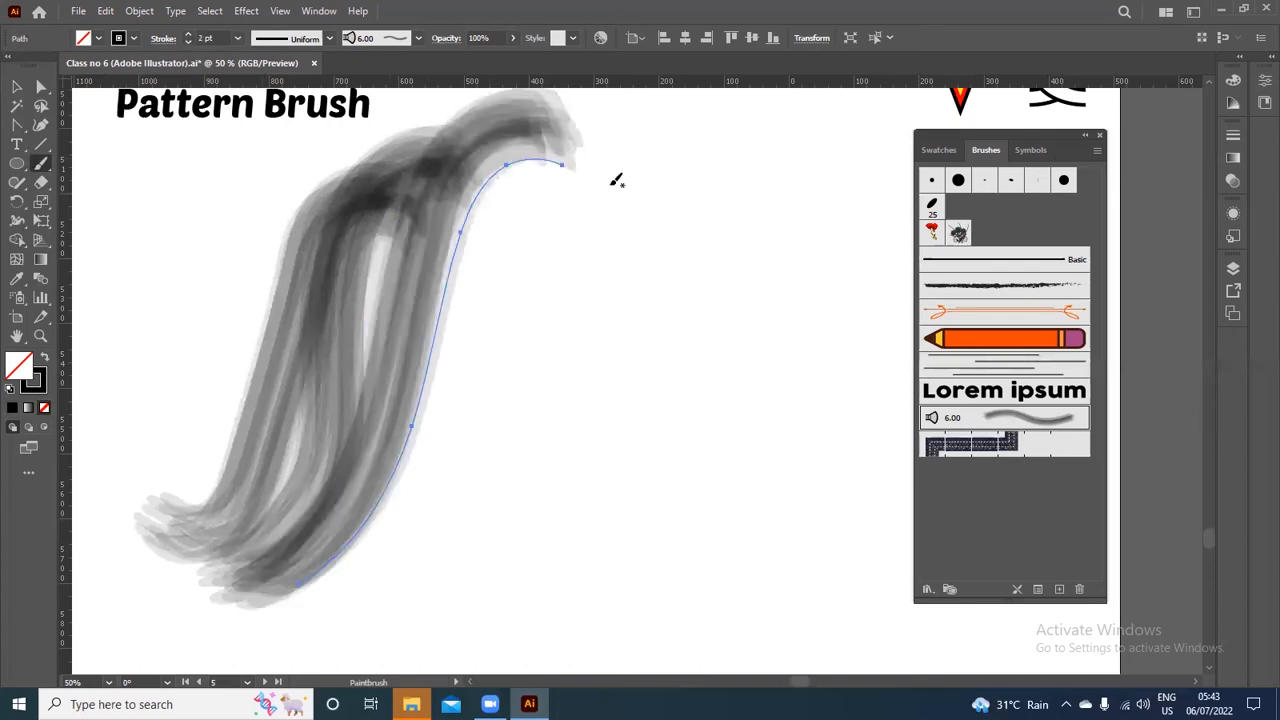
scroll(590, 209, down, 1)
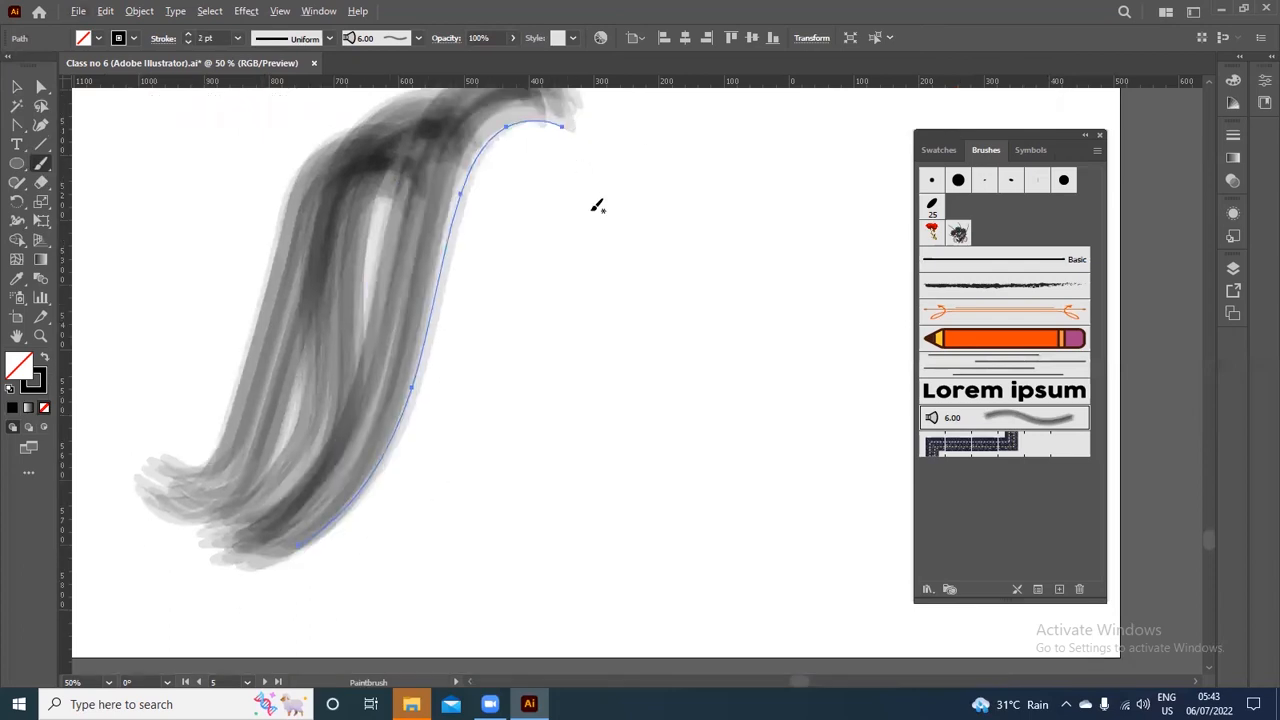
scroll(590, 209, down, 1)
mouse_move(578, 176)
mouse_down()
mouse_move(577, 137)
mouse_move(618, 152)
mouse_move(639, 286)
mouse_move(762, 430)
mouse_up()
mouse_move(558, 145)
mouse_down()
mouse_move(648, 184)
mouse_move(690, 301)
mouse_move(803, 400)
mouse_up()
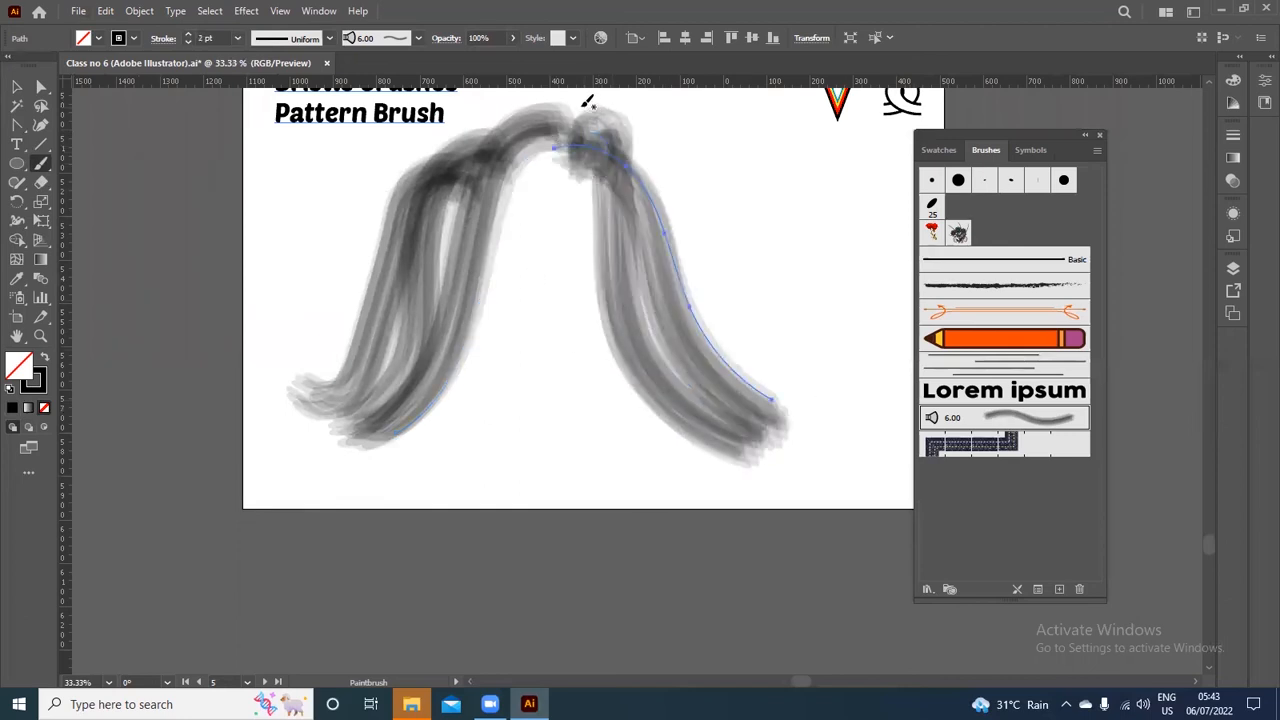
mouse_move(585, 104)
mouse_down()
mouse_move(685, 280)
mouse_move(790, 396)
mouse_up()
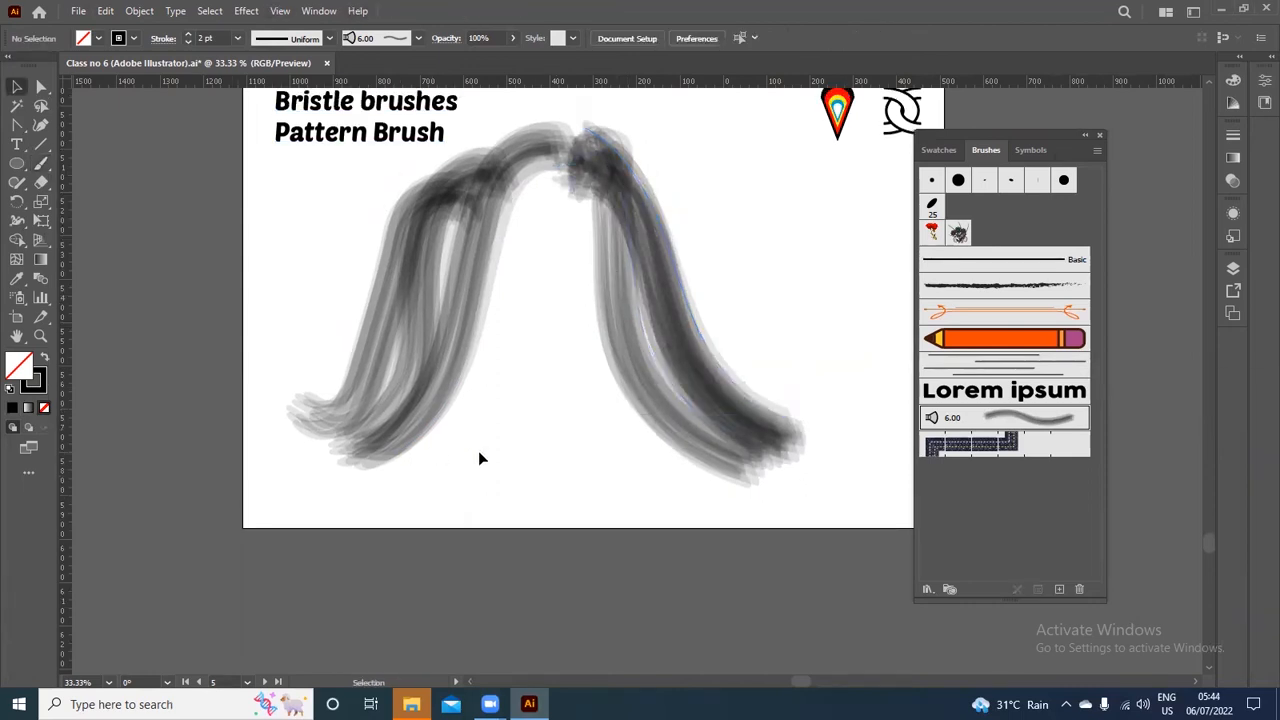
Open the options of the 6.00 bristle brush, examine its size, bristle and opacity settings, and leave them unmodified
scroll(479, 454, up, 2)
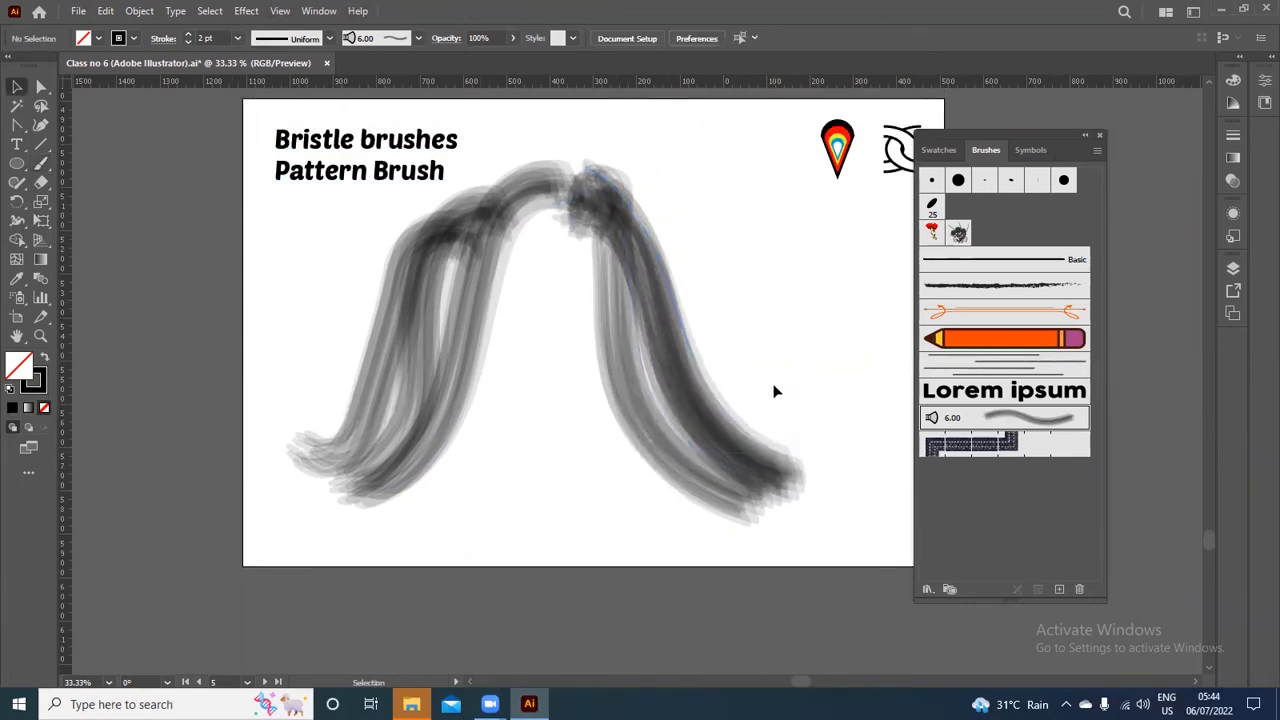
drag(360, 223, 811, 436)
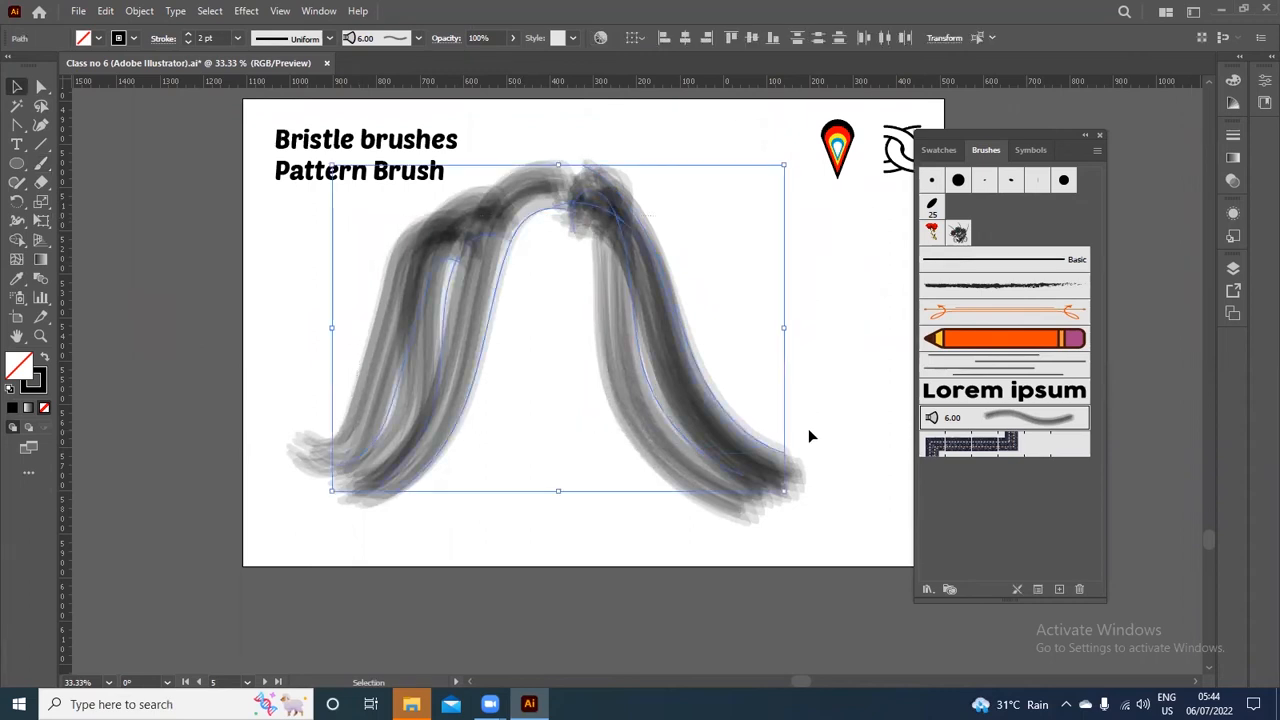
click(894, 328)
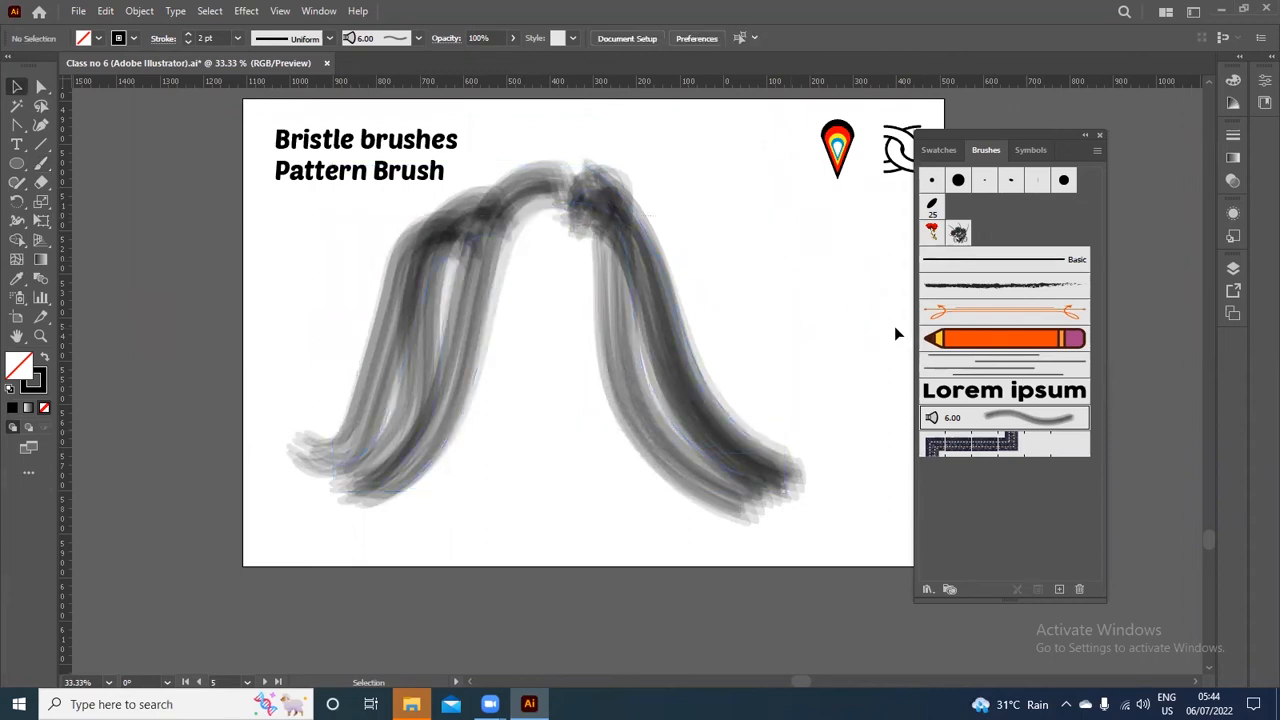
double_click(1036, 418)
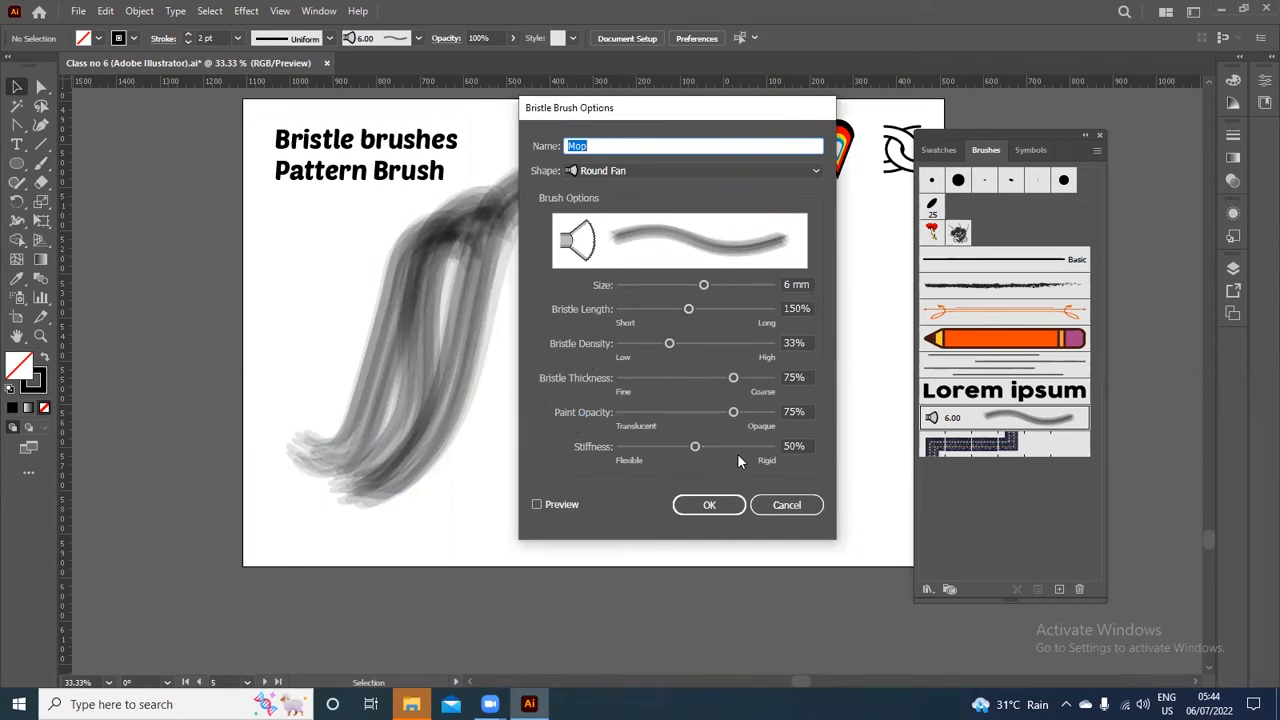
click(786, 506)
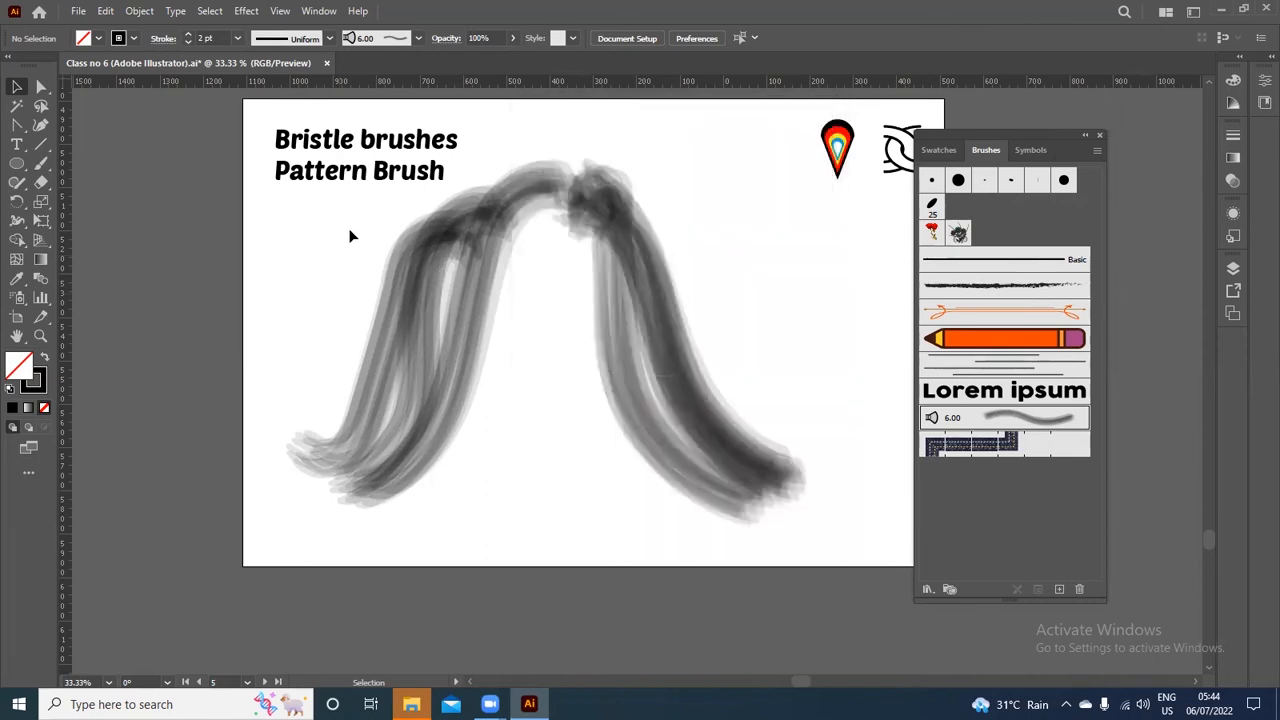
Delete the two bundles of bristle strokes from the artboard
click(738, 403)
key(Delete)
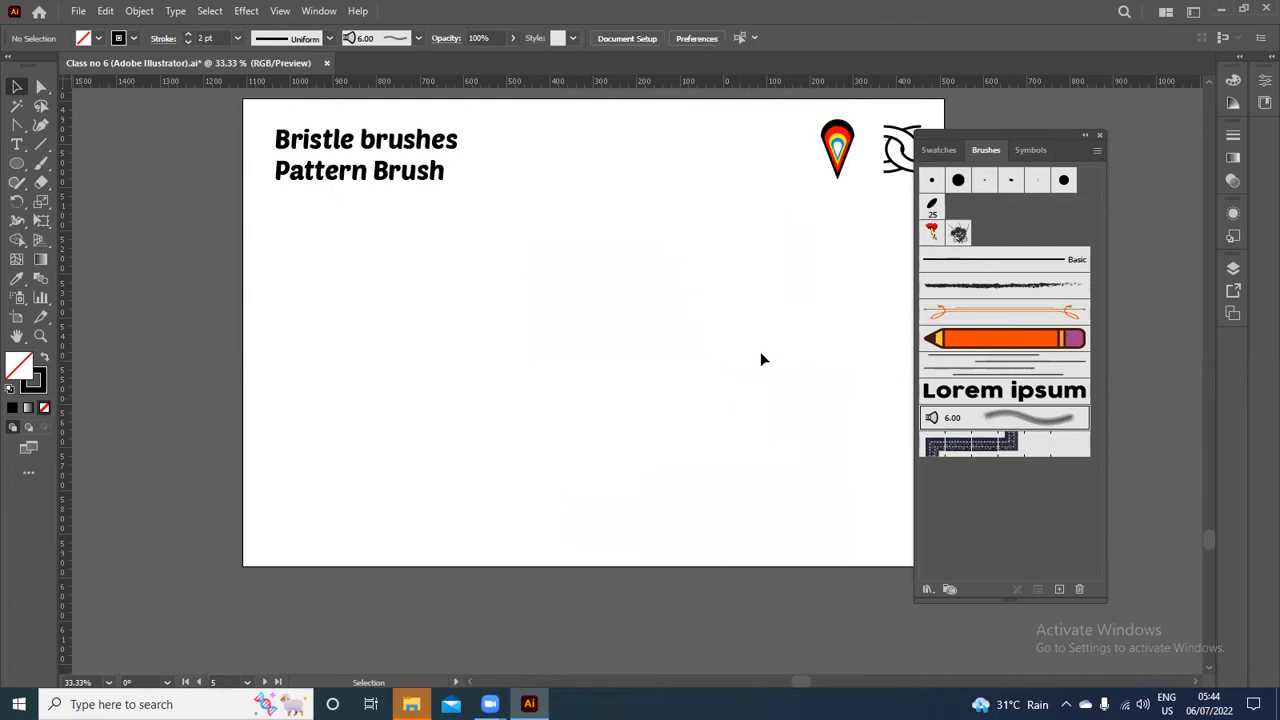
Open the Bristle Brush Library to look over its brushes, and close it
click(929, 588)
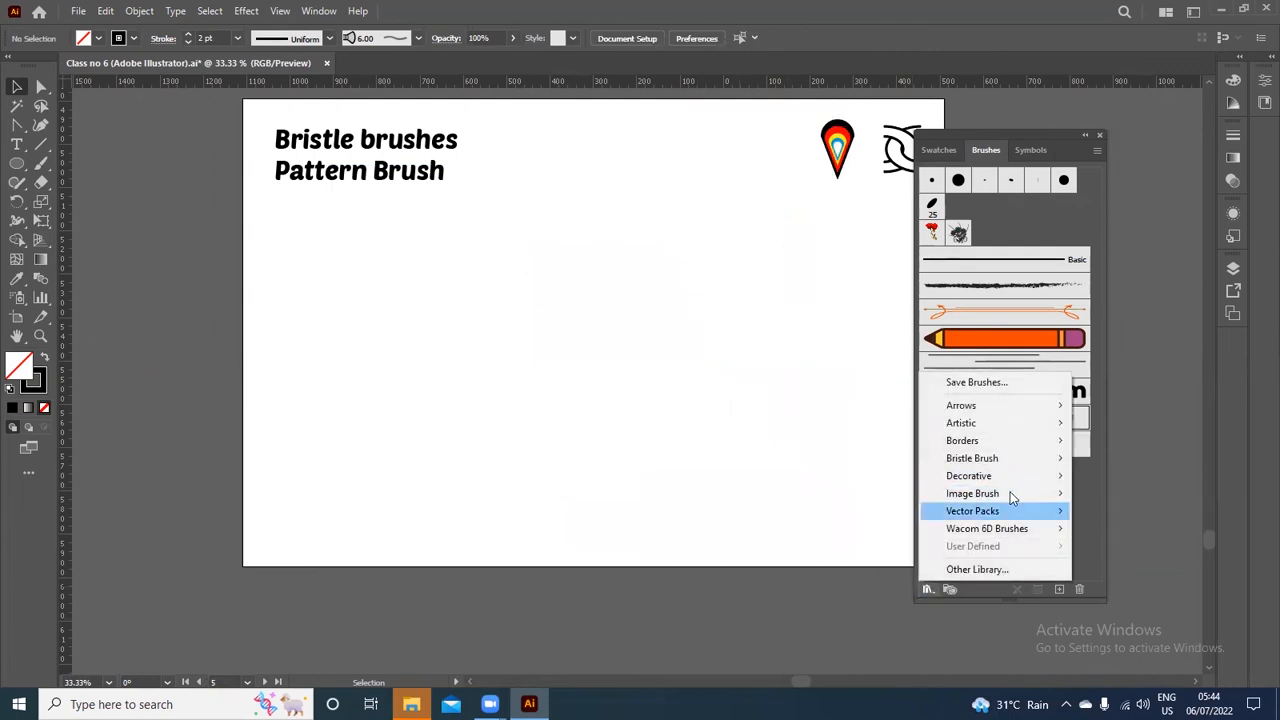
mouse_move(1030, 459)
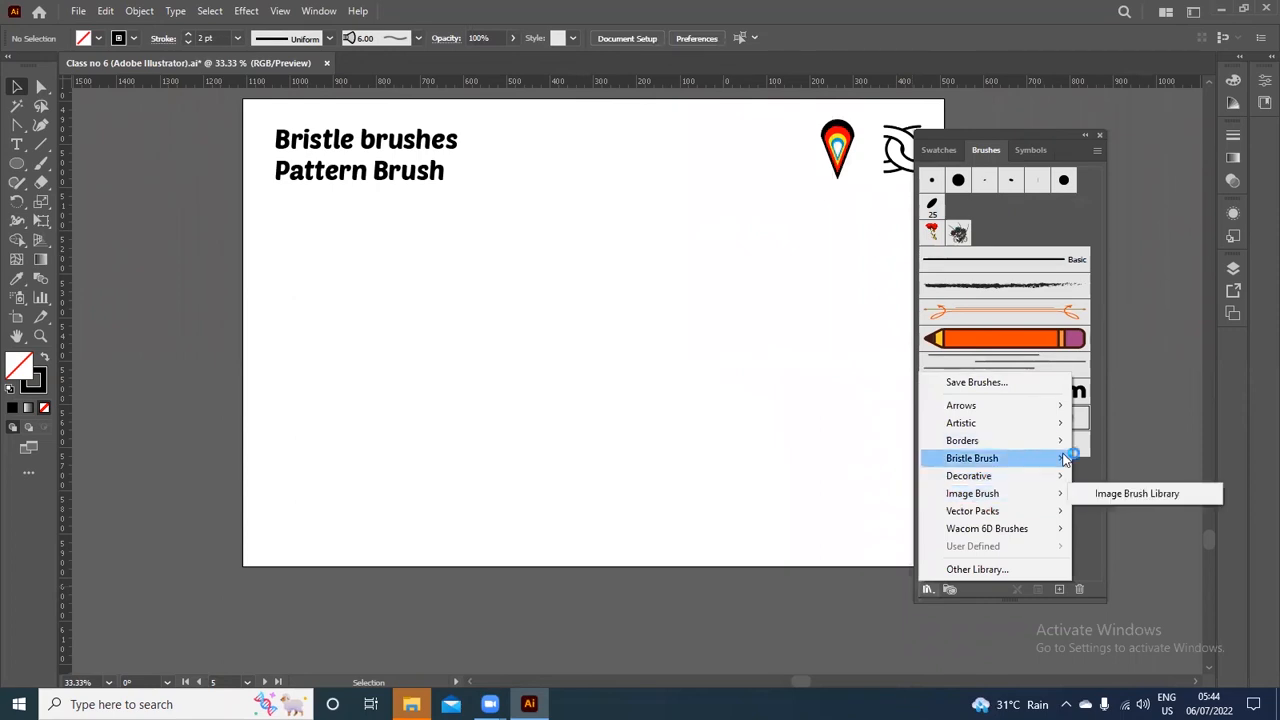
click(1092, 459)
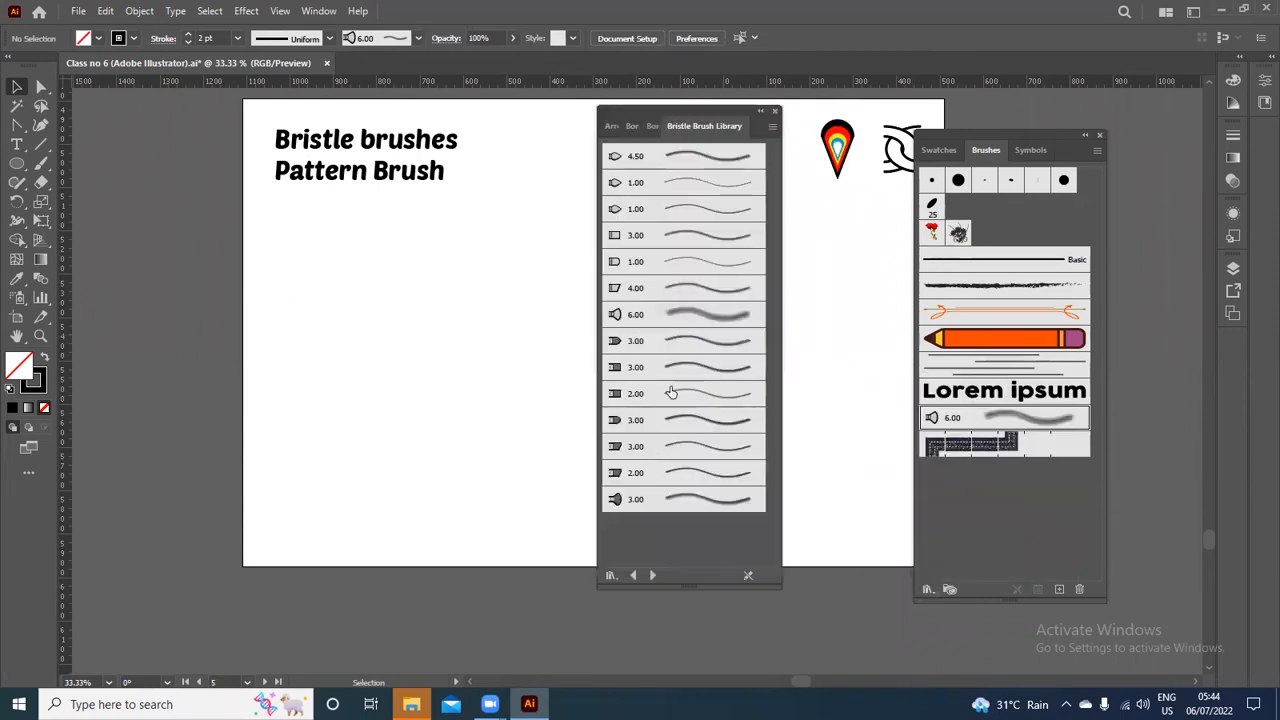
click(775, 111)
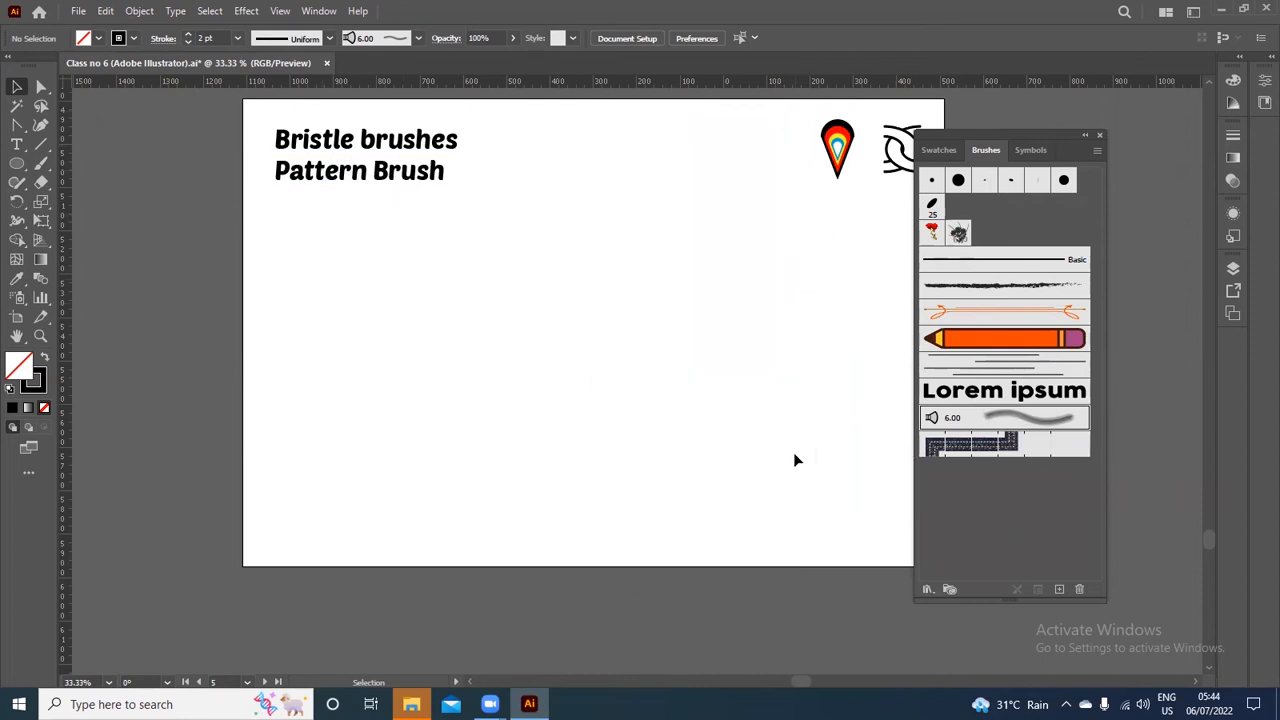
Draw a straight horizontal line below the title text and apply the Denim Seam pattern brush to it
click(20, 167)
click(41, 144)
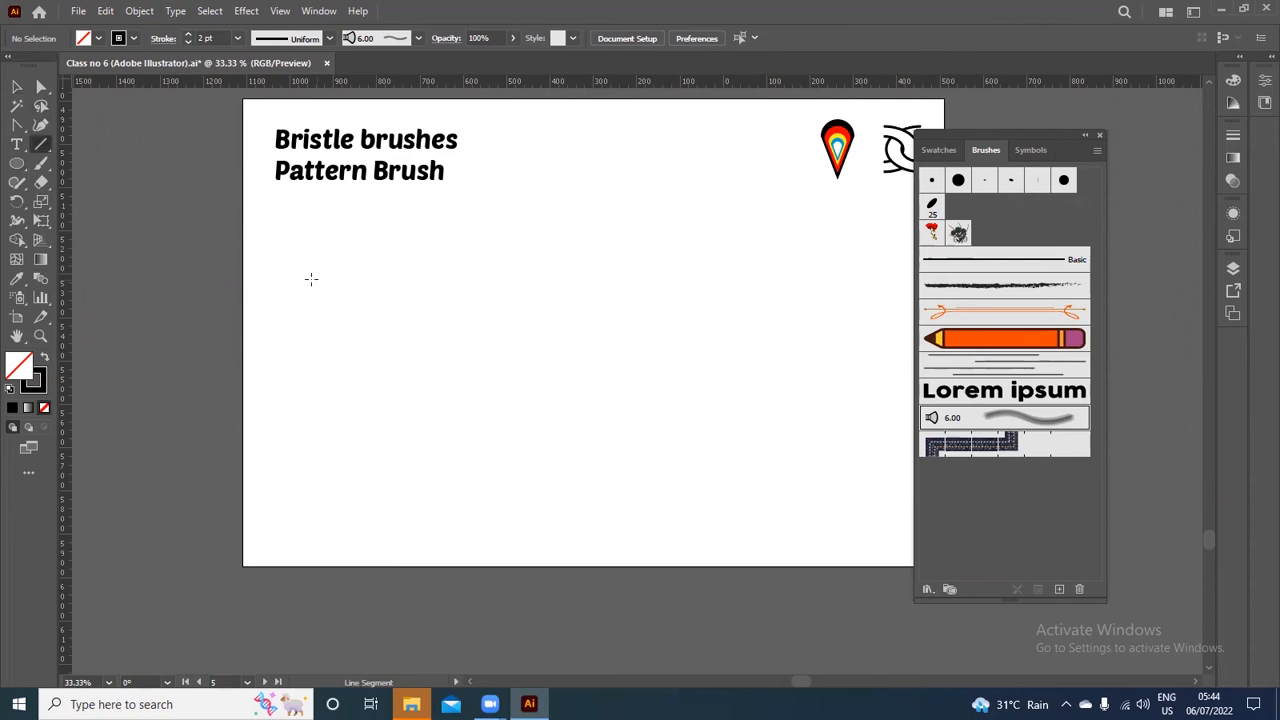
drag(289, 272, 620, 272)
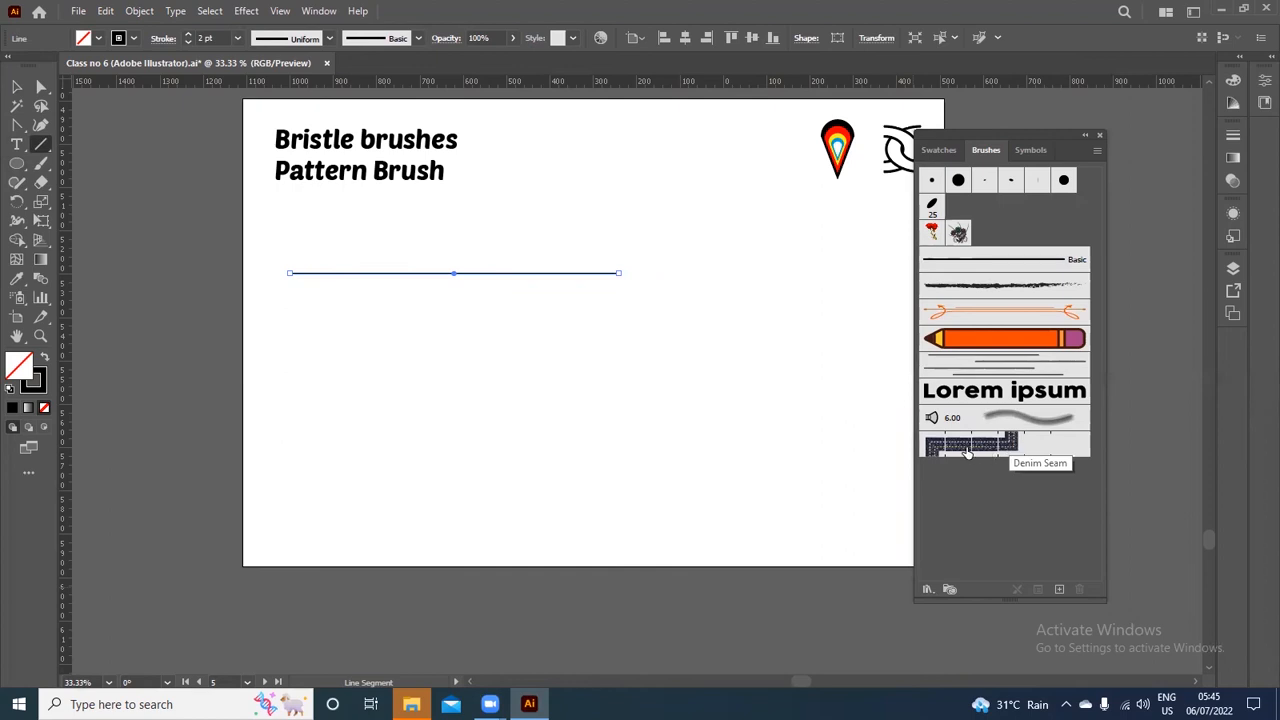
click(985, 450)
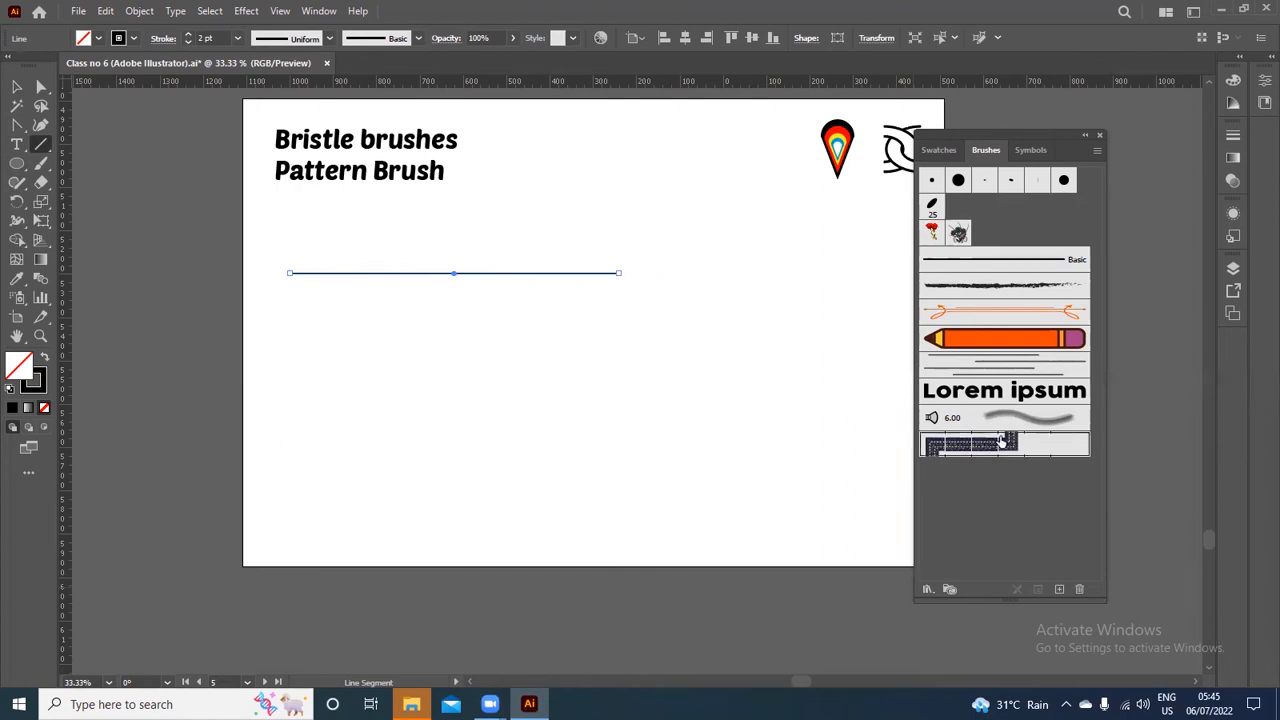
click(16, 87)
click(637, 369)
click(400, 272)
click(975, 446)
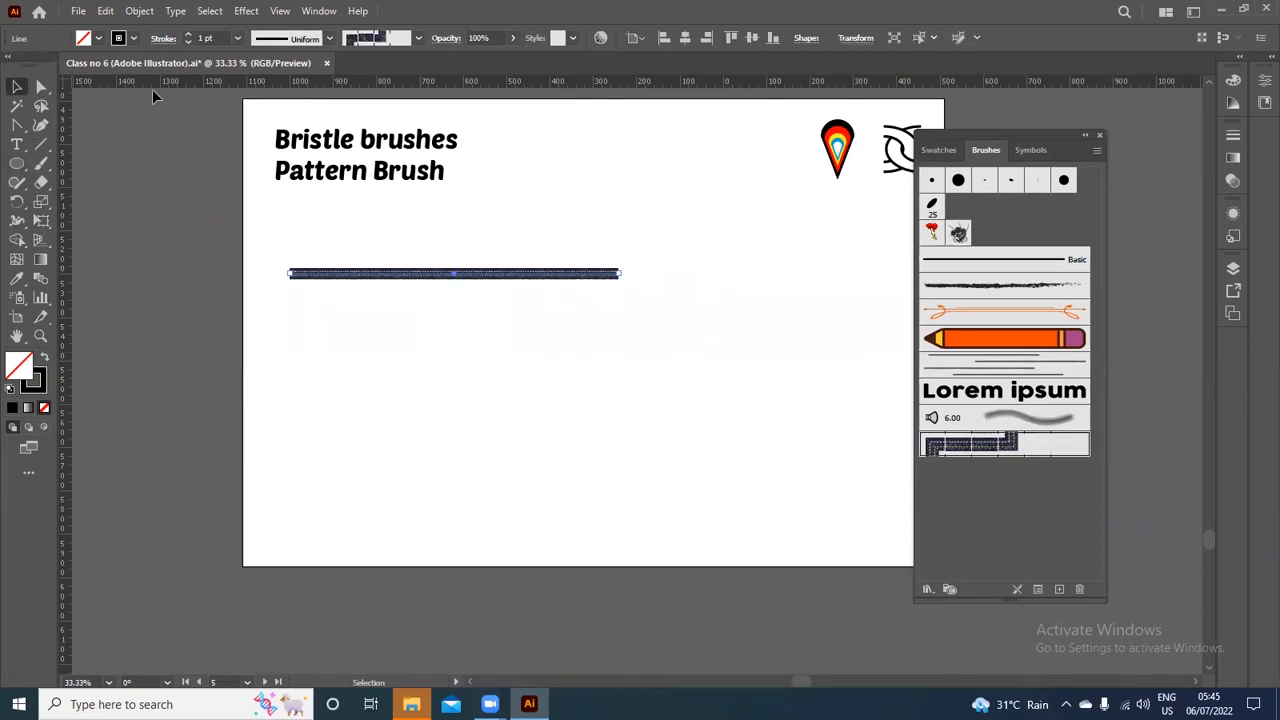
Set the denim line's stroke weight to 9 pt and move the line down toward the artboard's middle
click(188, 34)
click(188, 34)
click(667, 412)
drag(463, 270, 516, 376)
scroll(530, 405, up, 1)
scroll(530, 405, up, 1)
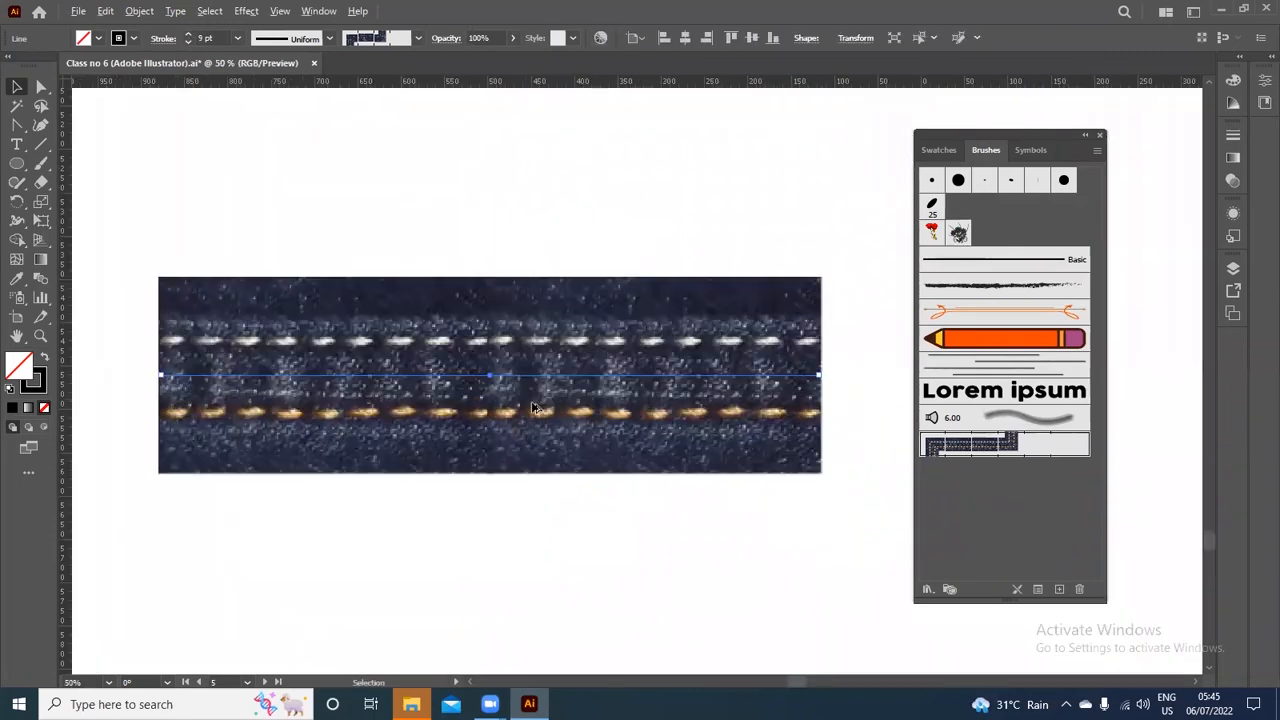
click(699, 214)
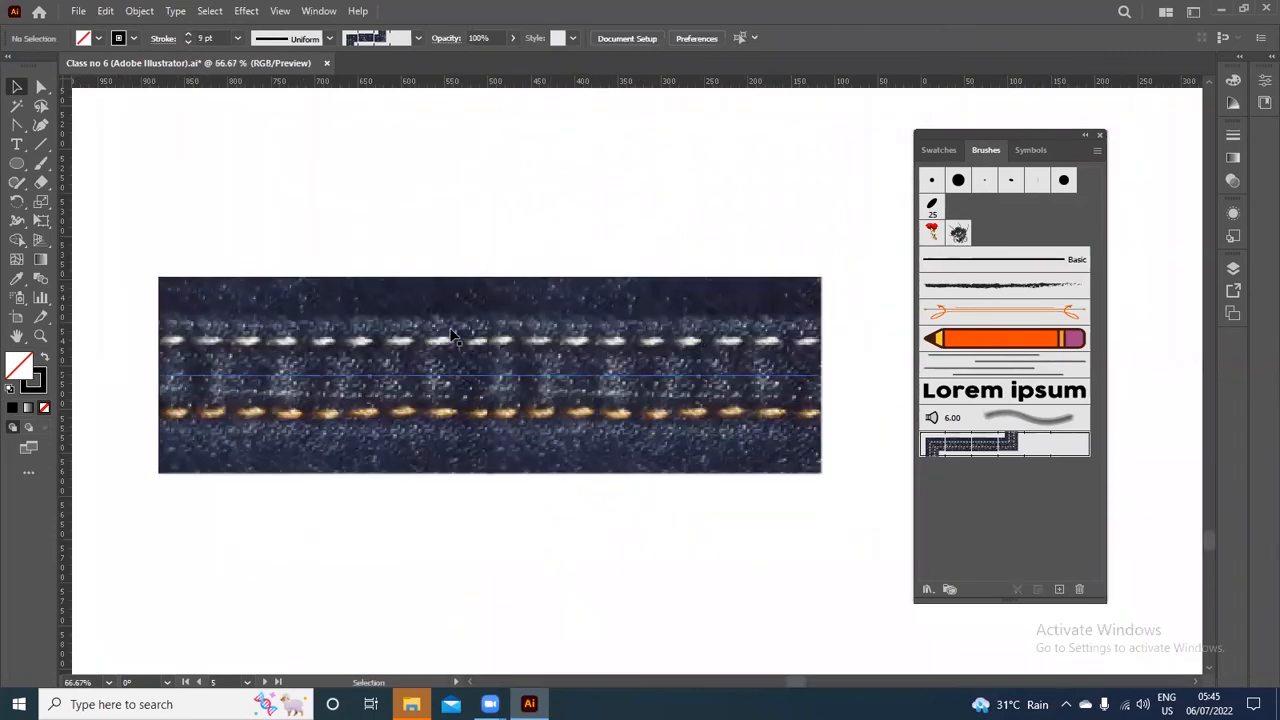
Delete the line with the Denim Seam brush from the artboard
scroll(516, 366, down, 3)
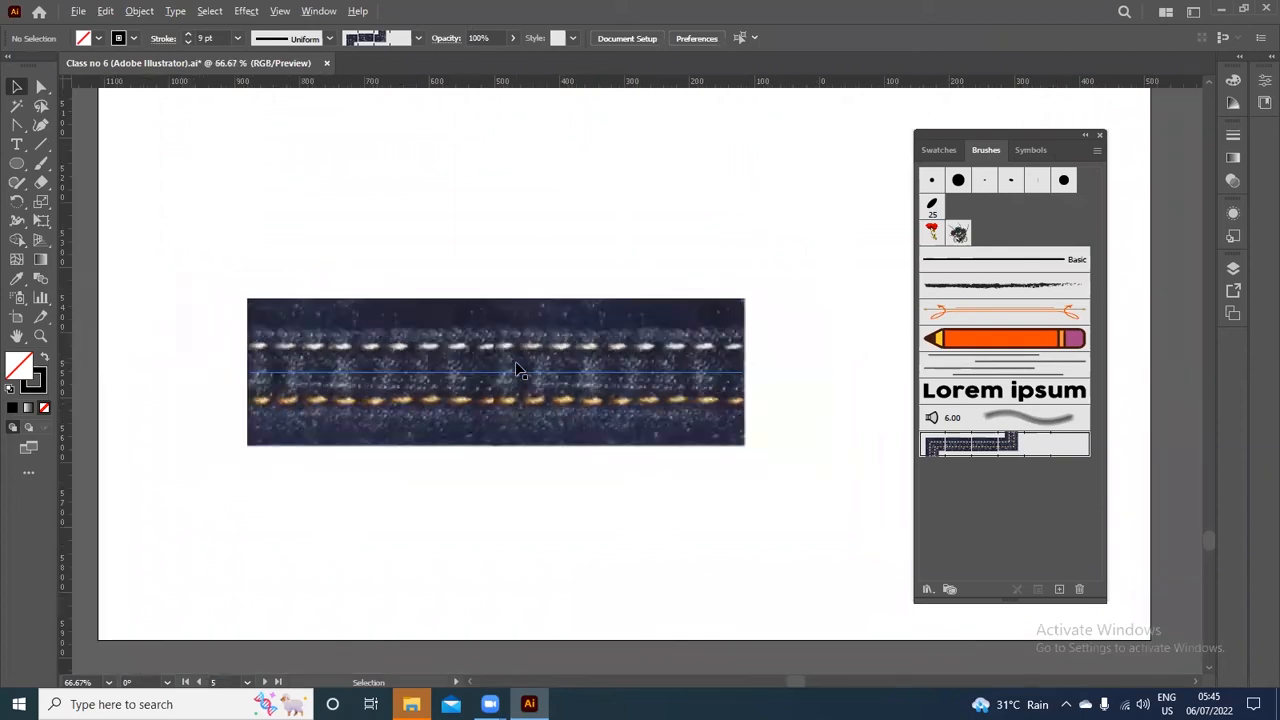
scroll(515, 361, up, 1)
click(496, 399)
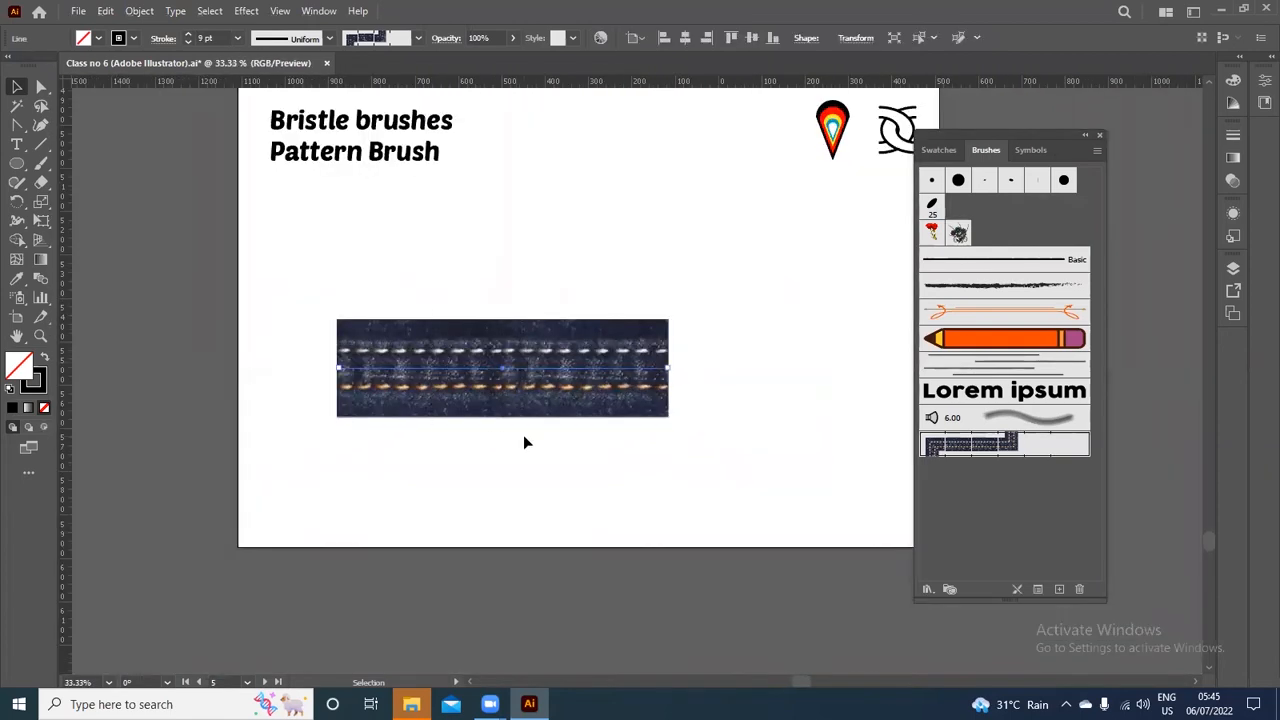
key(Delete)
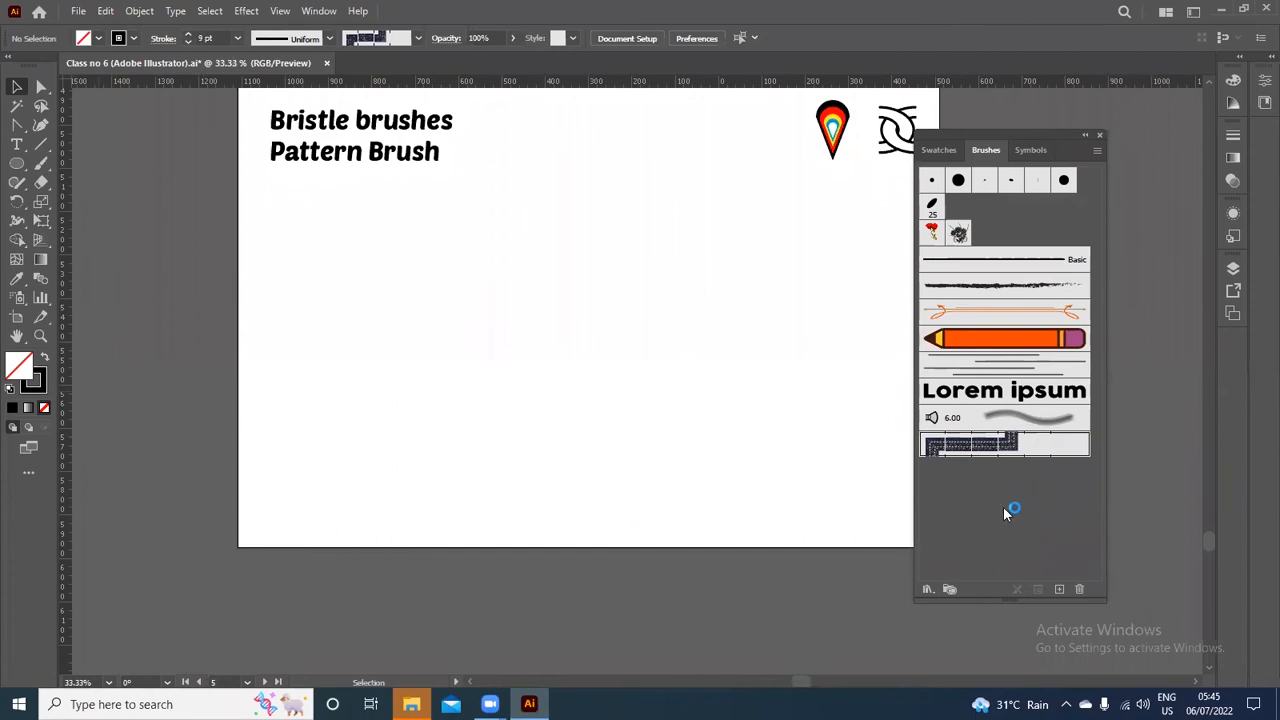
Enlarge the multicoloured teardrop artwork and move it to the open area in the right half of the artboard
scroll(712, 205, up, 1)
drag(850, 188, 850, 535)
drag(780, 371, 744, 322)
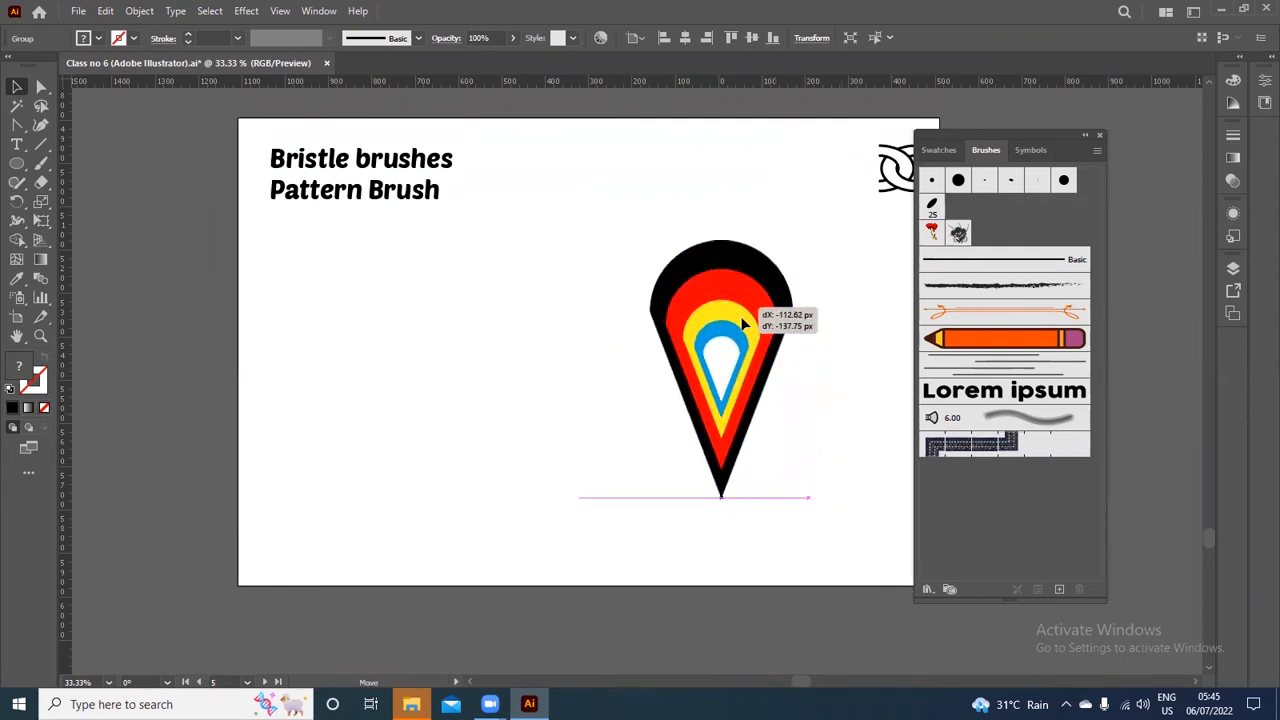
click(829, 371)
Draw an upright rectangle about 299 by 538 px beside the teardrop artwork
scroll(829, 371, down, 1)
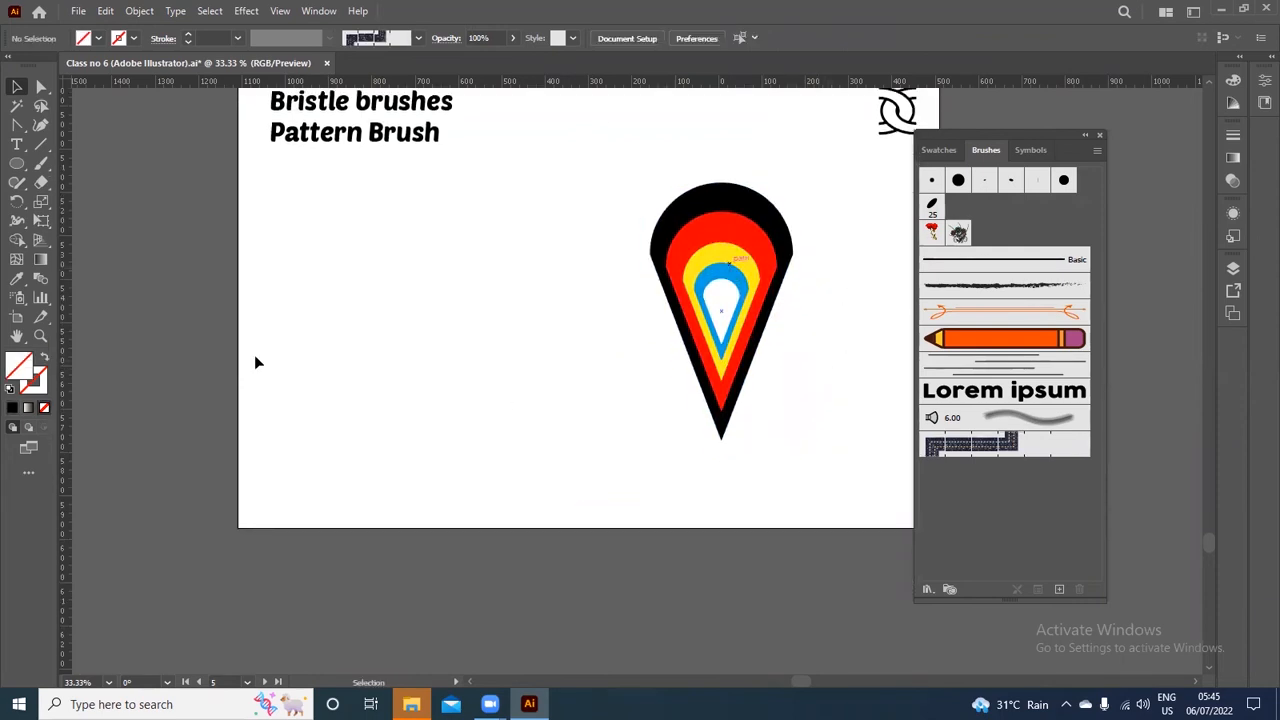
drag(17, 163, 80, 166)
drag(339, 183, 467, 414)
click(17, 87)
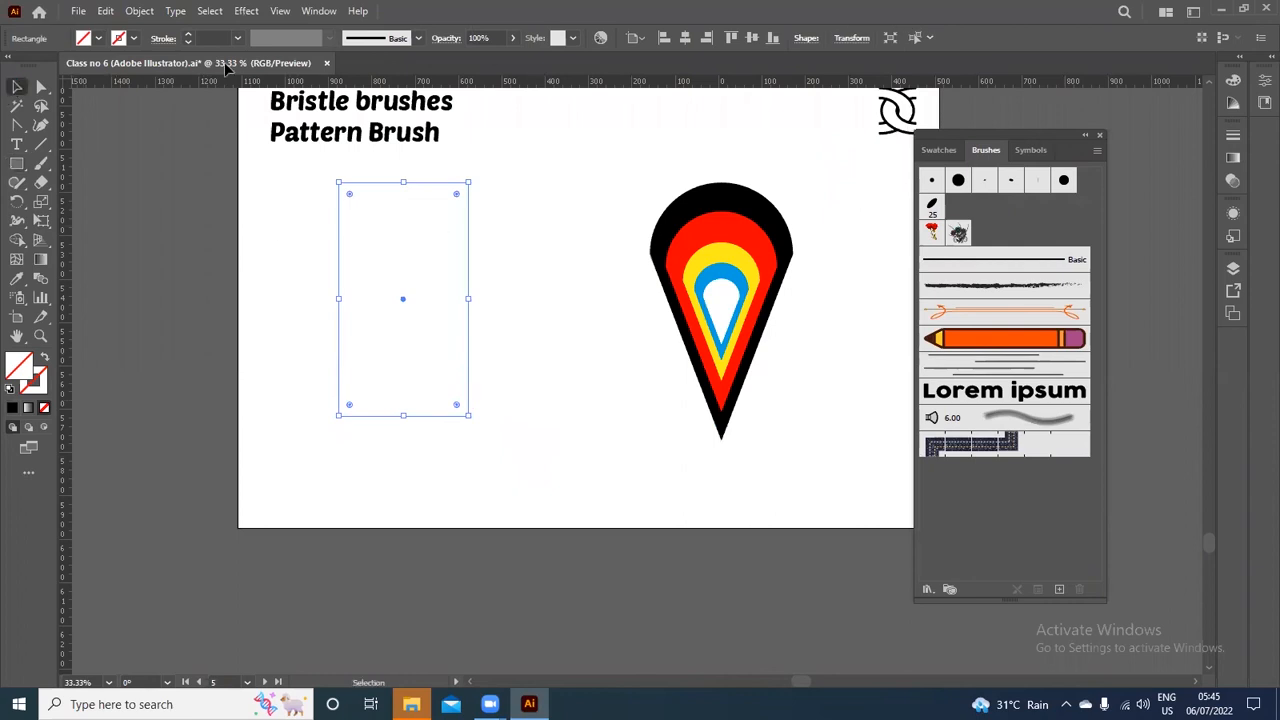
Give the rectangle a black 1 pt stroke with no fill
click(133, 38)
click(46, 68)
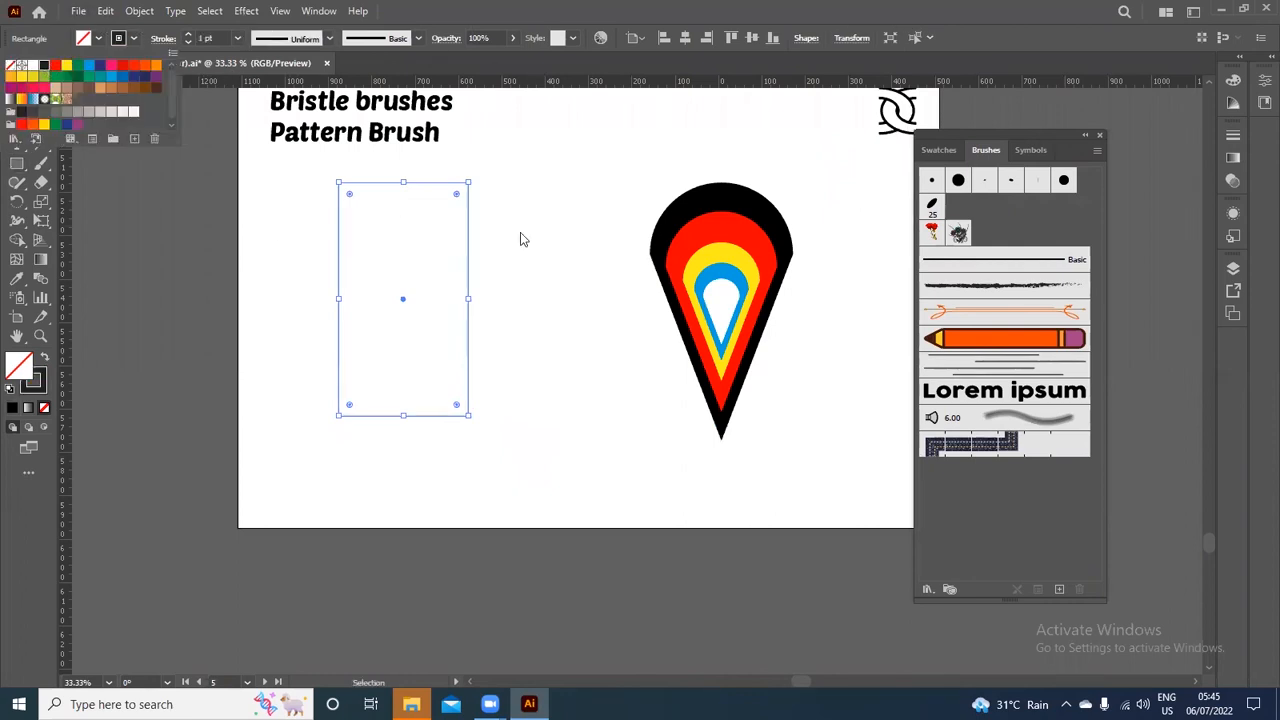
click(318, 257)
drag(246, 189, 416, 344)
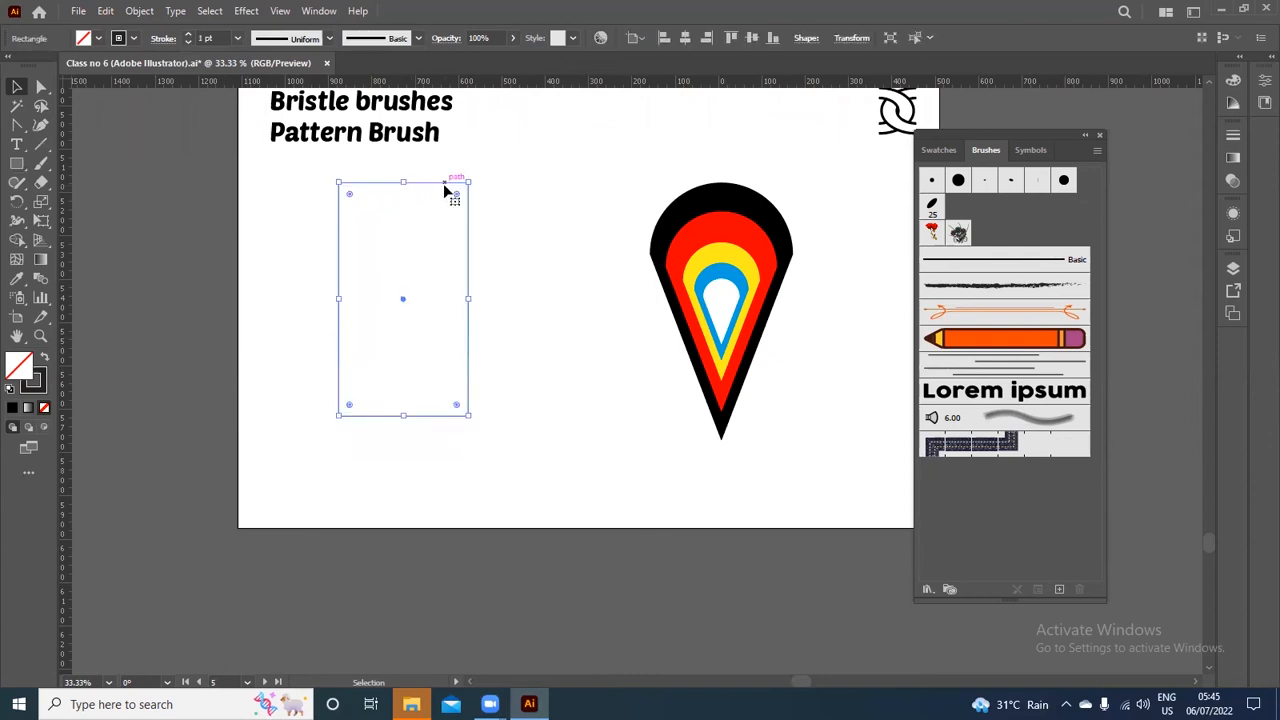
Round the rectangle's two upper corners to about 149.5 px so they form a full arch
click(41, 87)
drag(316, 172, 450, 360)
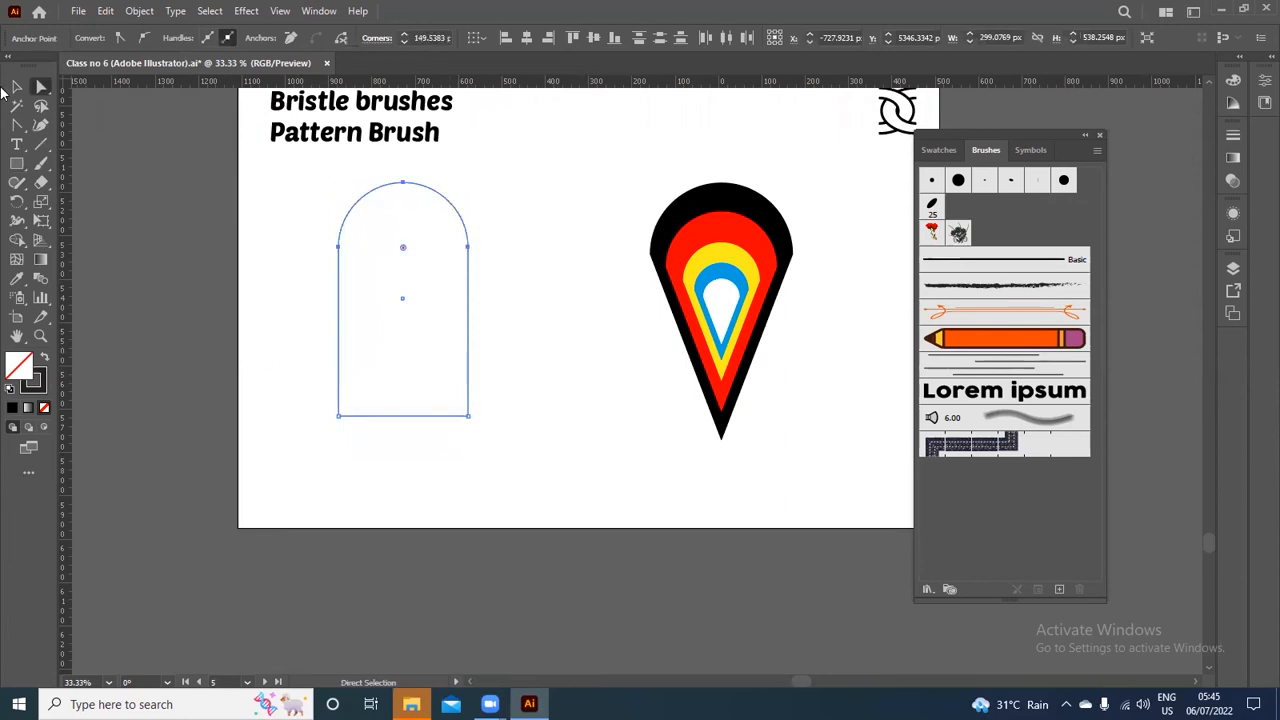
click(17, 87)
click(551, 307)
drag(272, 384, 535, 503)
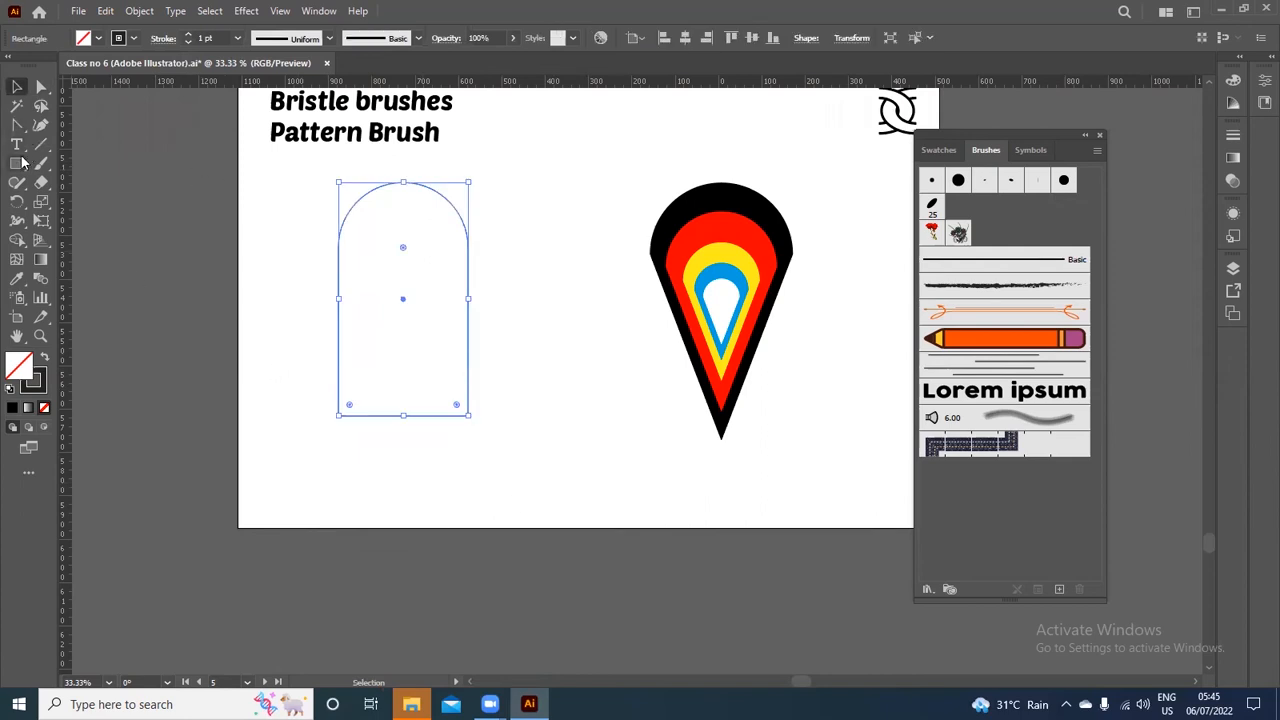
Turn the arch into a teardrop by adding an anchor point at its bottom edge's midpoint and deleting both lower corner points
drag(17, 125, 112, 142)
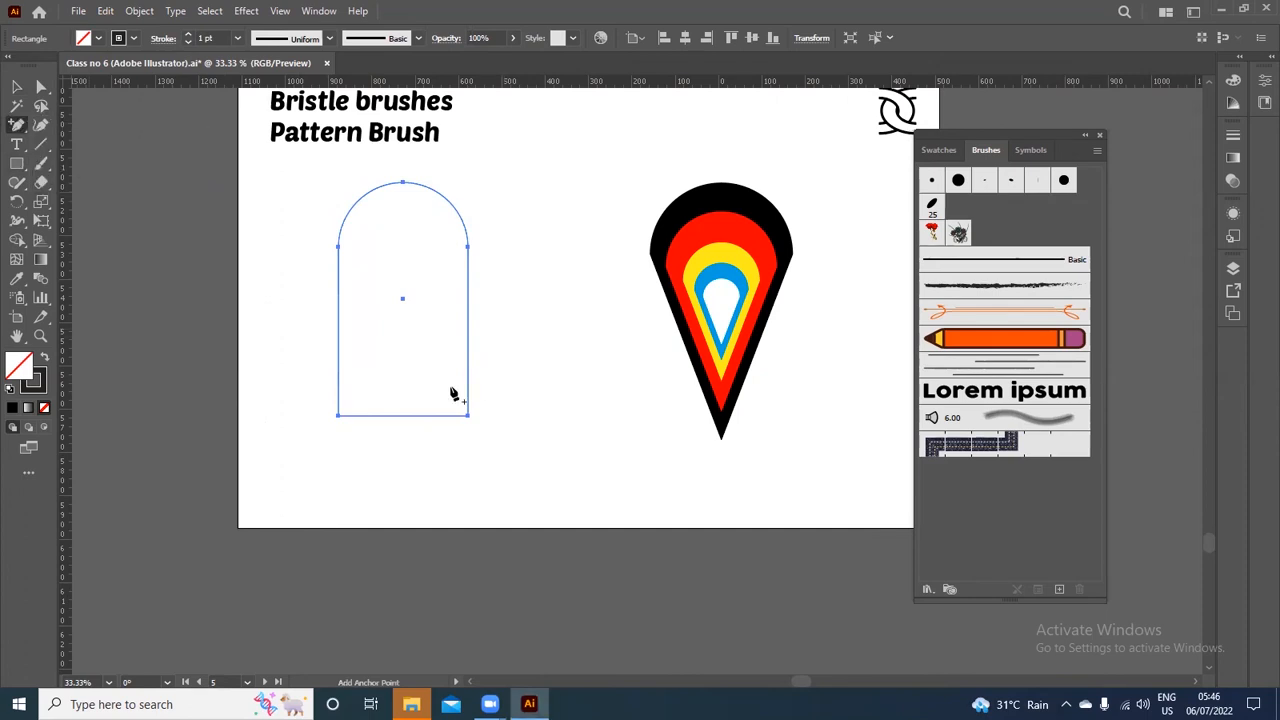
click(403, 416)
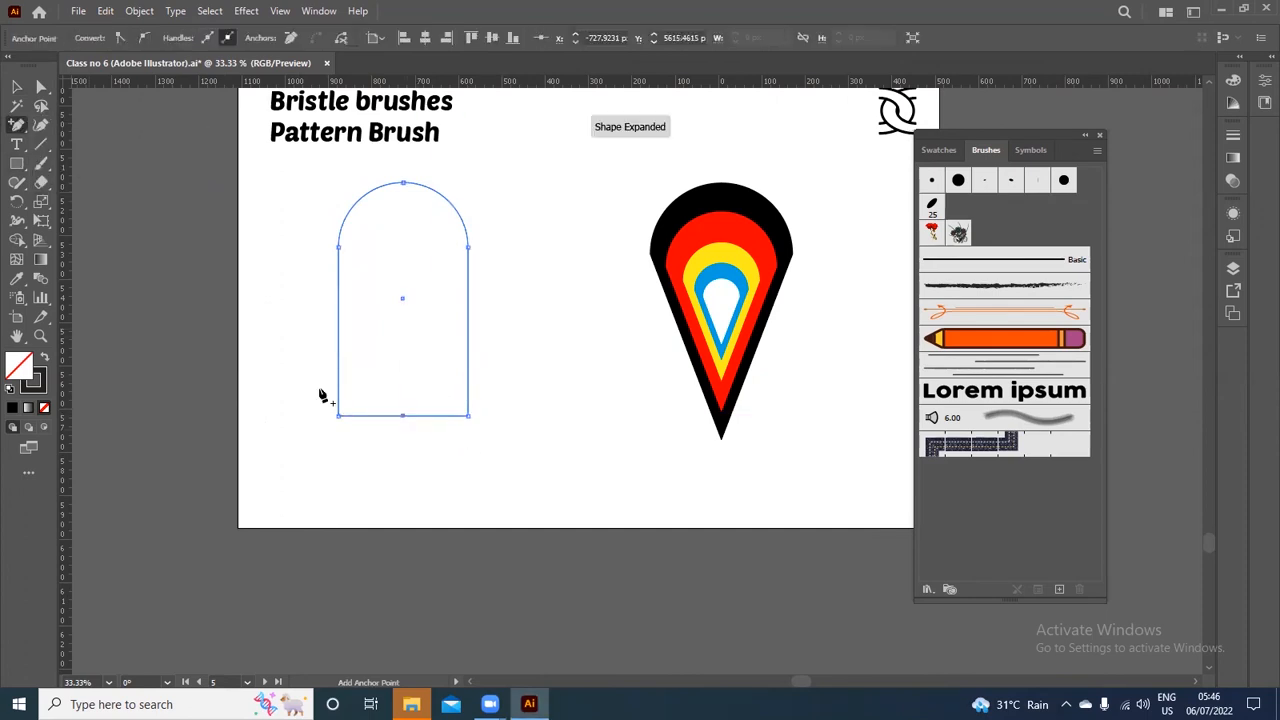
drag(14, 128, 86, 164)
click(467, 416)
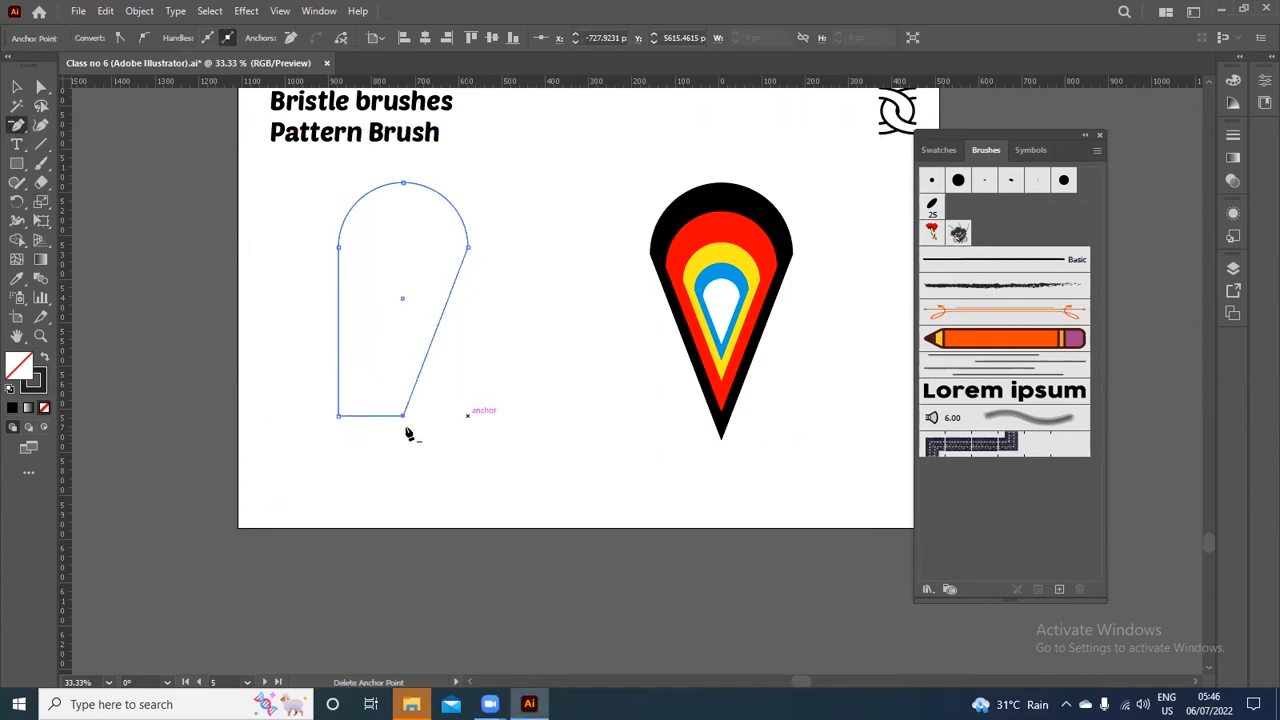
click(338, 416)
click(16, 88)
click(651, 379)
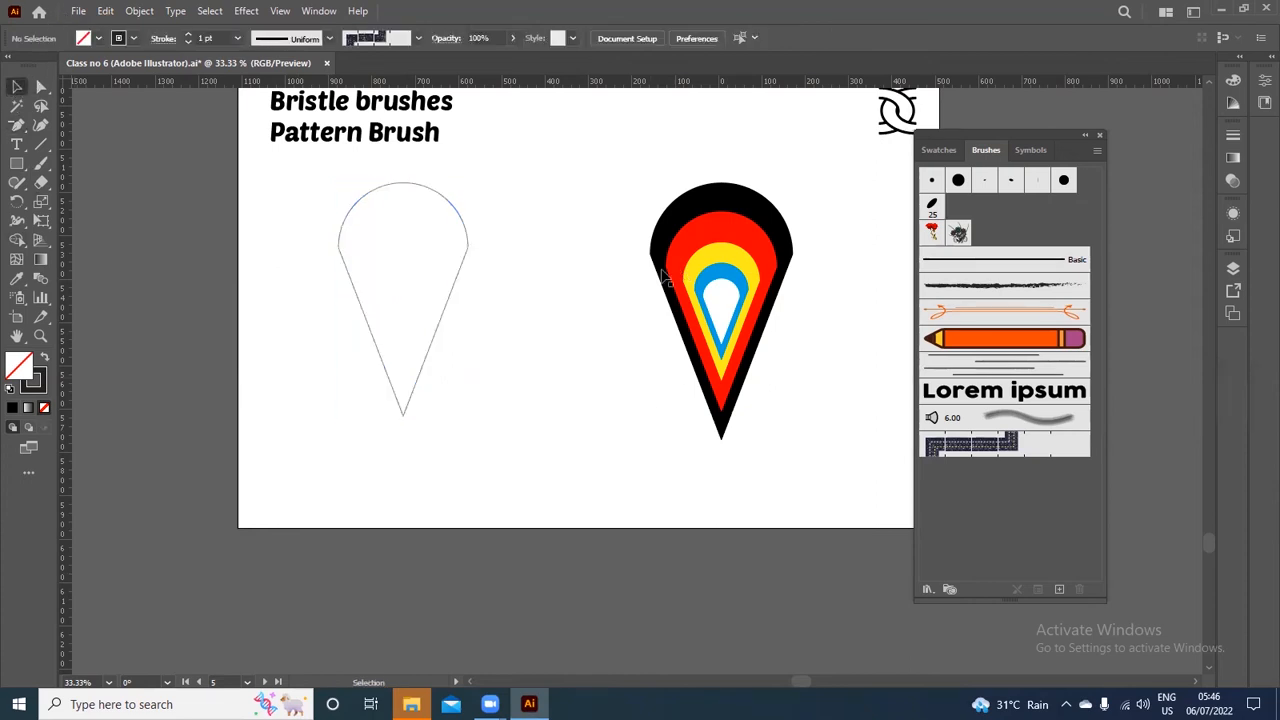
Give the outlined teardrop a solid black fill with no stroke
drag(309, 217, 463, 320)
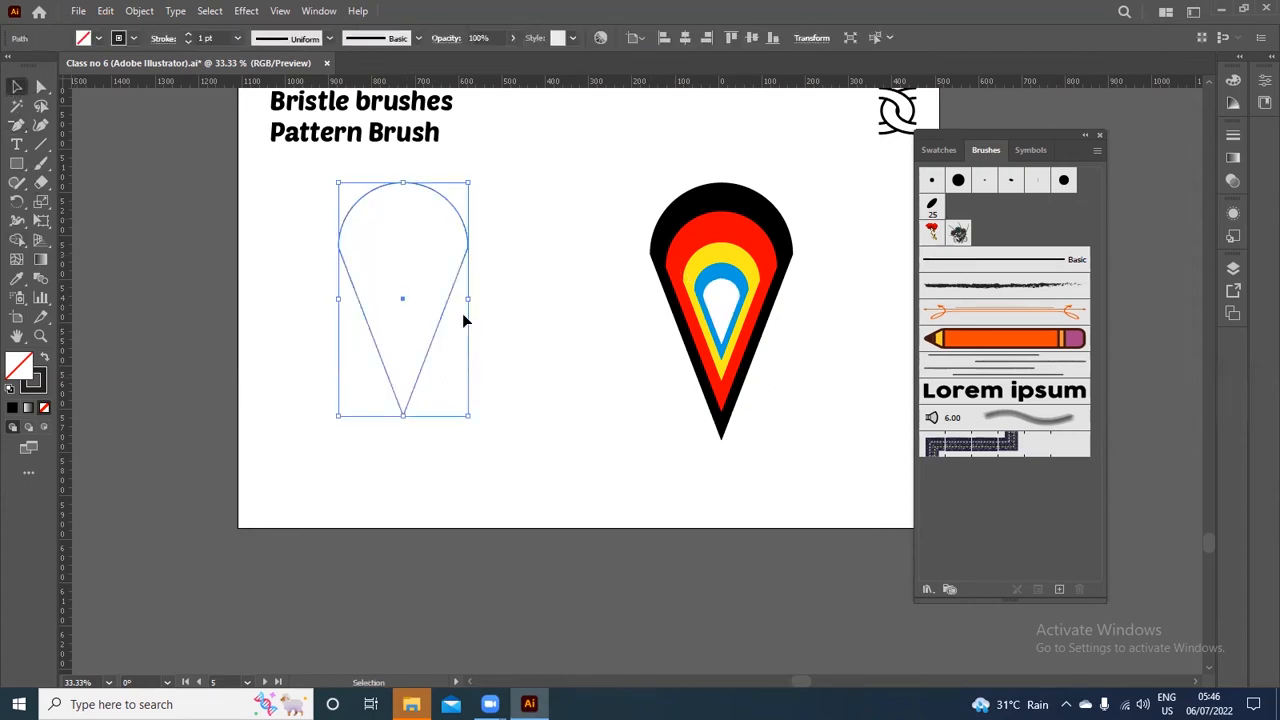
click(45, 357)
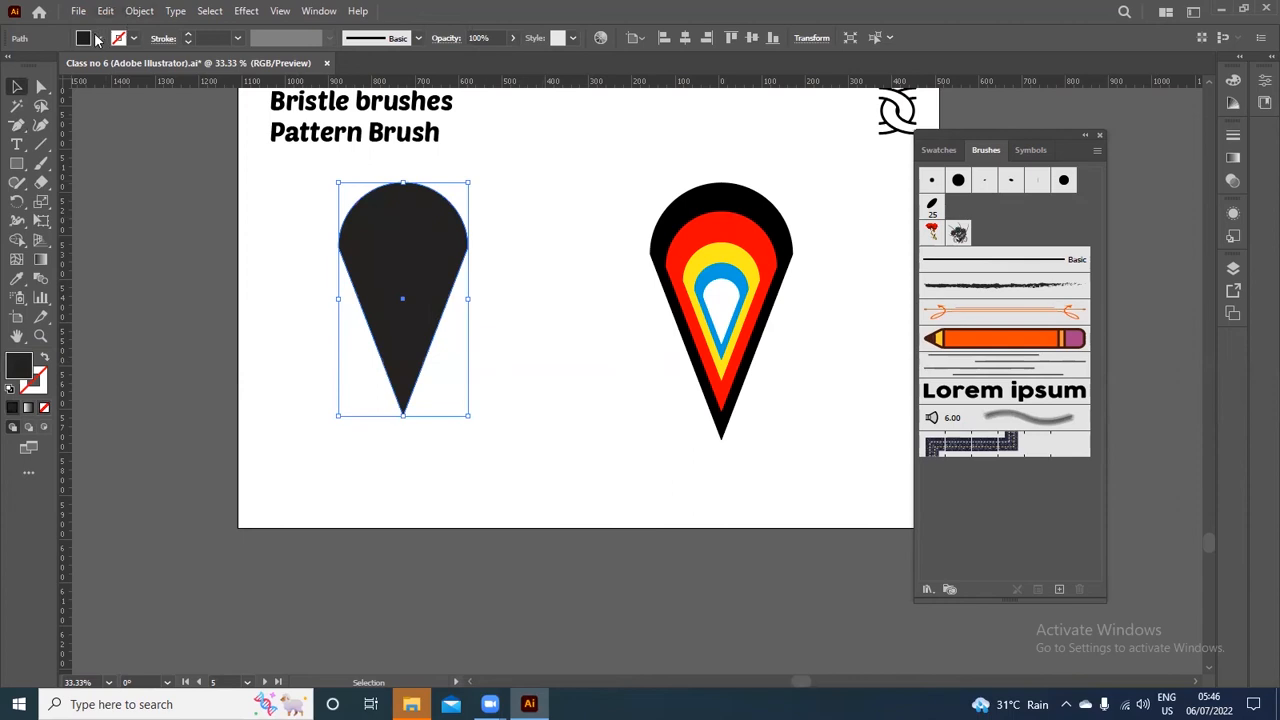
click(97, 38)
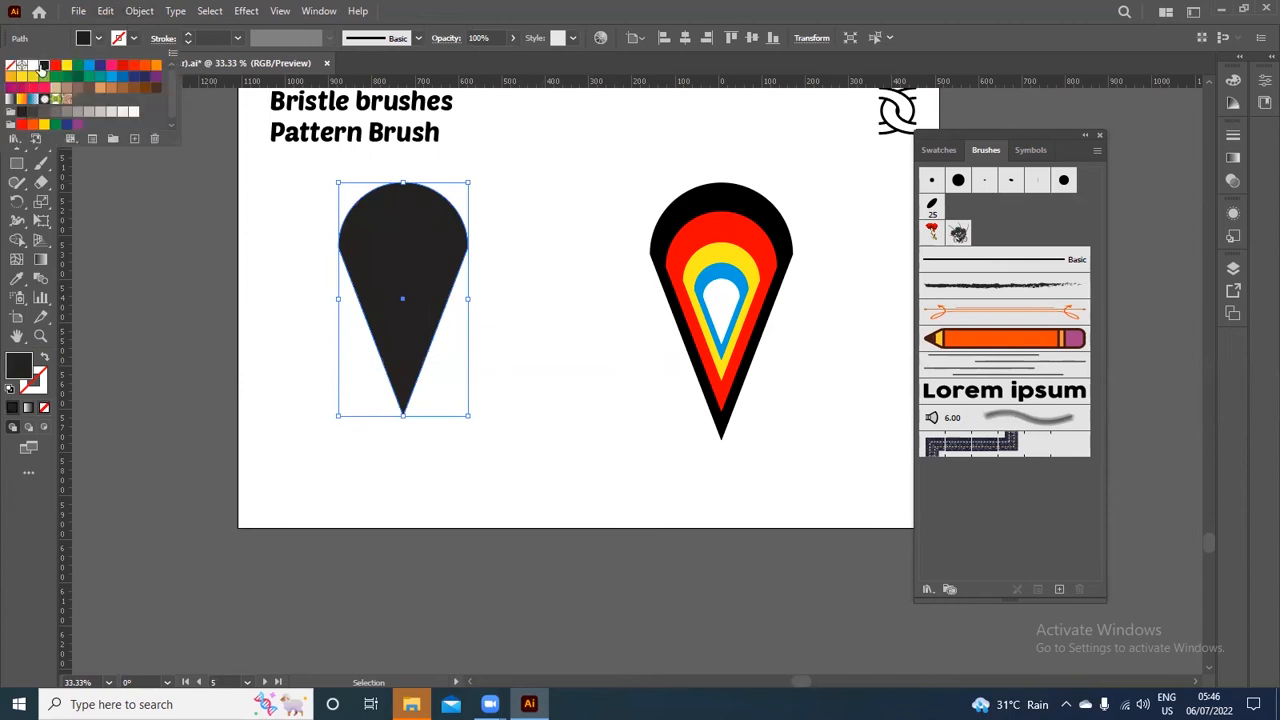
click(516, 230)
click(517, 232)
click(379, 240)
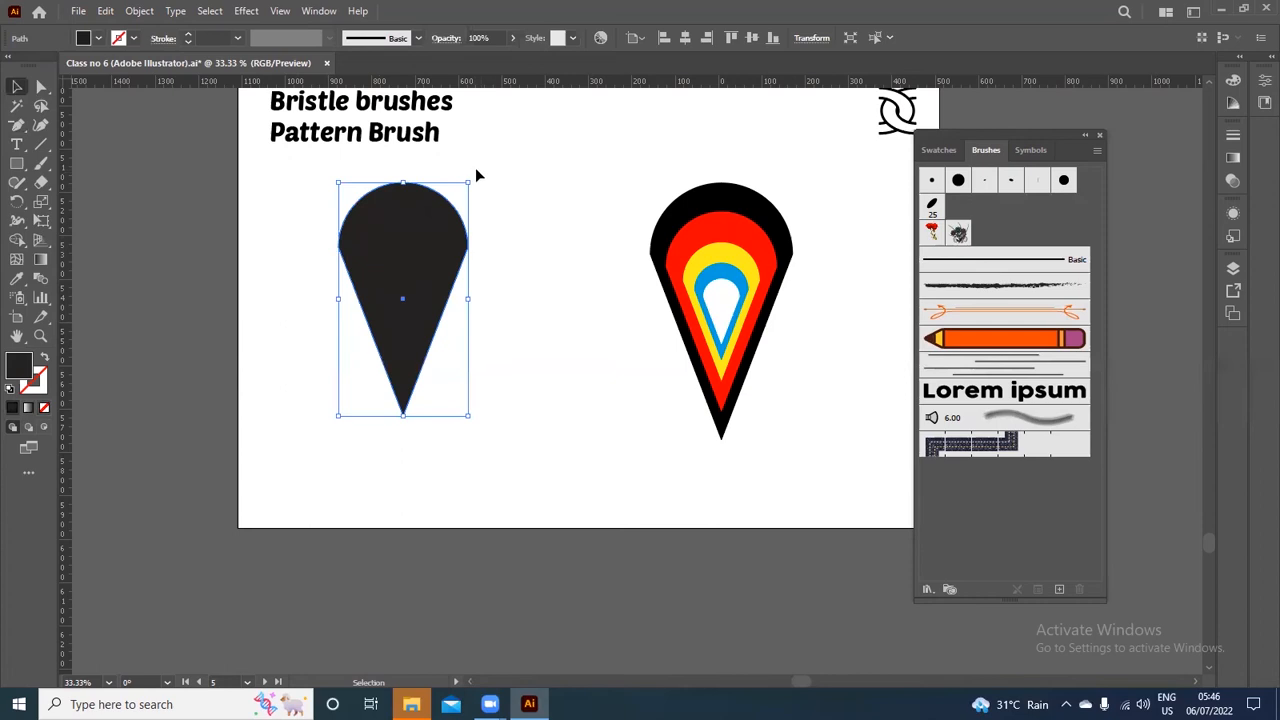
double_click(15, 366)
click(140, 384)
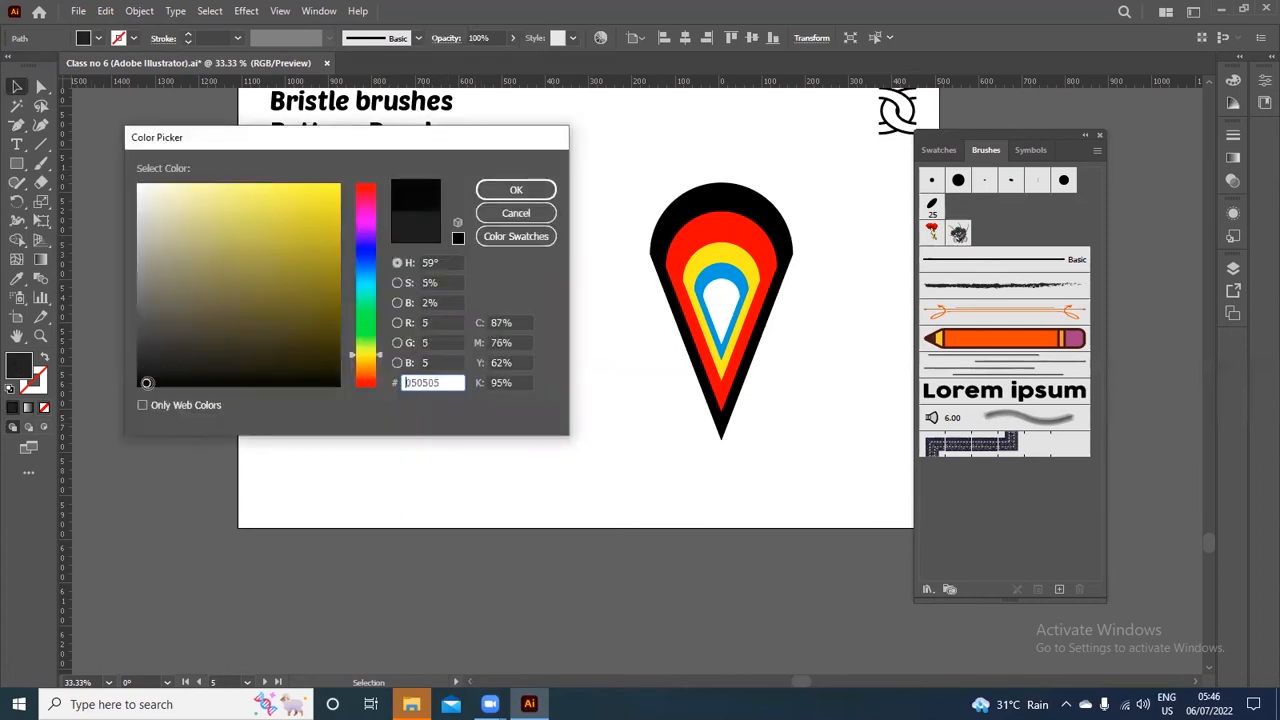
click(515, 190)
click(616, 217)
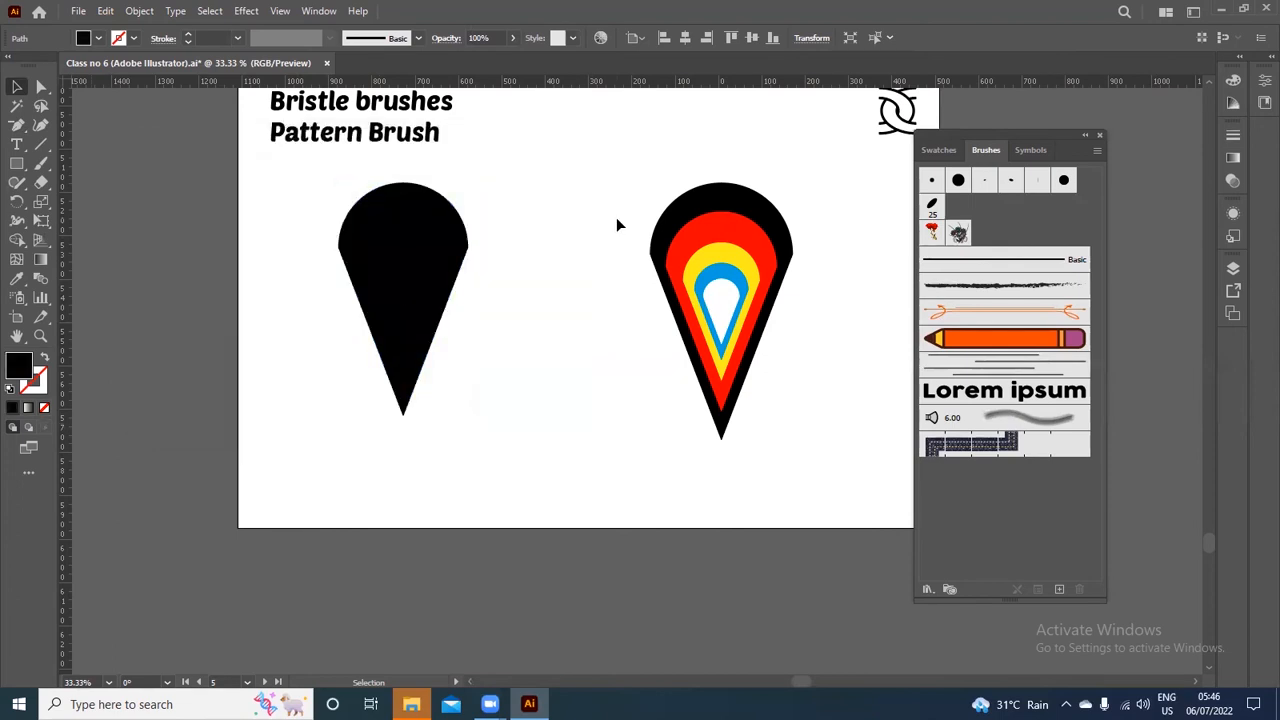
Try moving a front-pasted copy of the black teardrop off the original
click(427, 253)
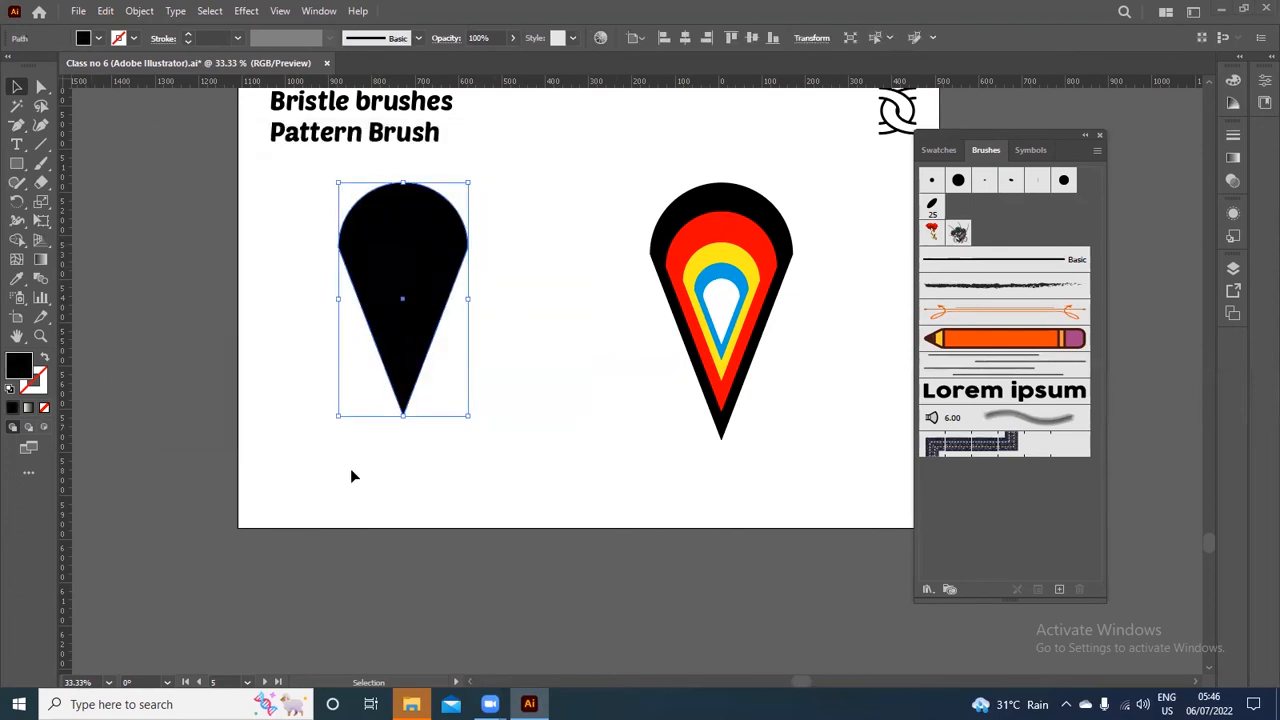
click(105, 11)
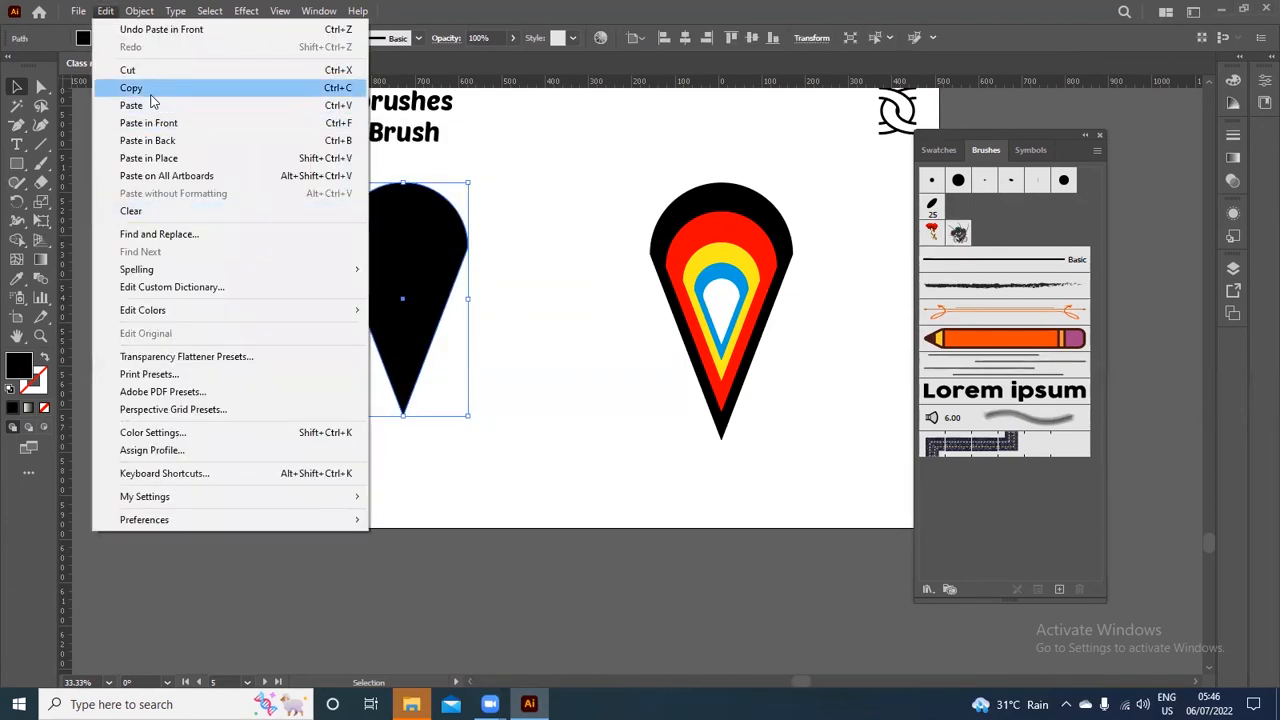
click(534, 199)
drag(409, 249, 452, 328)
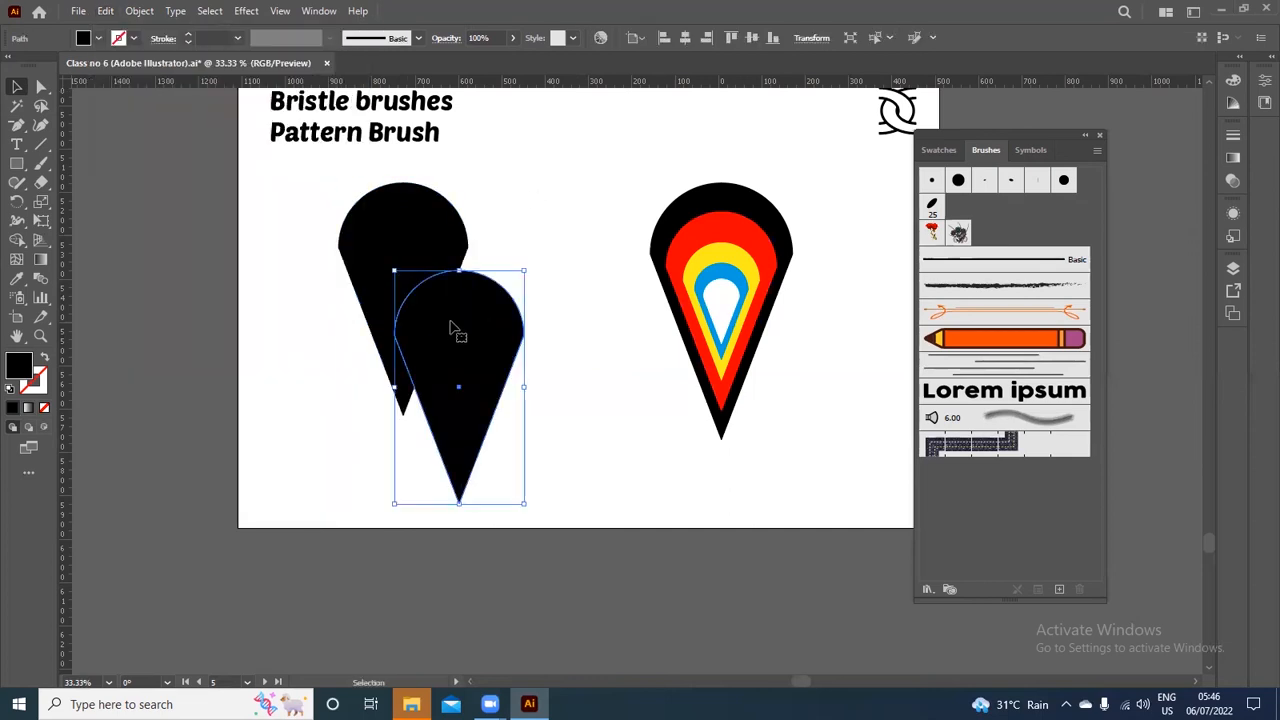
key(Delete)
Paste a copy of the black teardrop in front, scale it about its centre to roughly three quarters size, and fill it red
click(370, 252)
key(a)
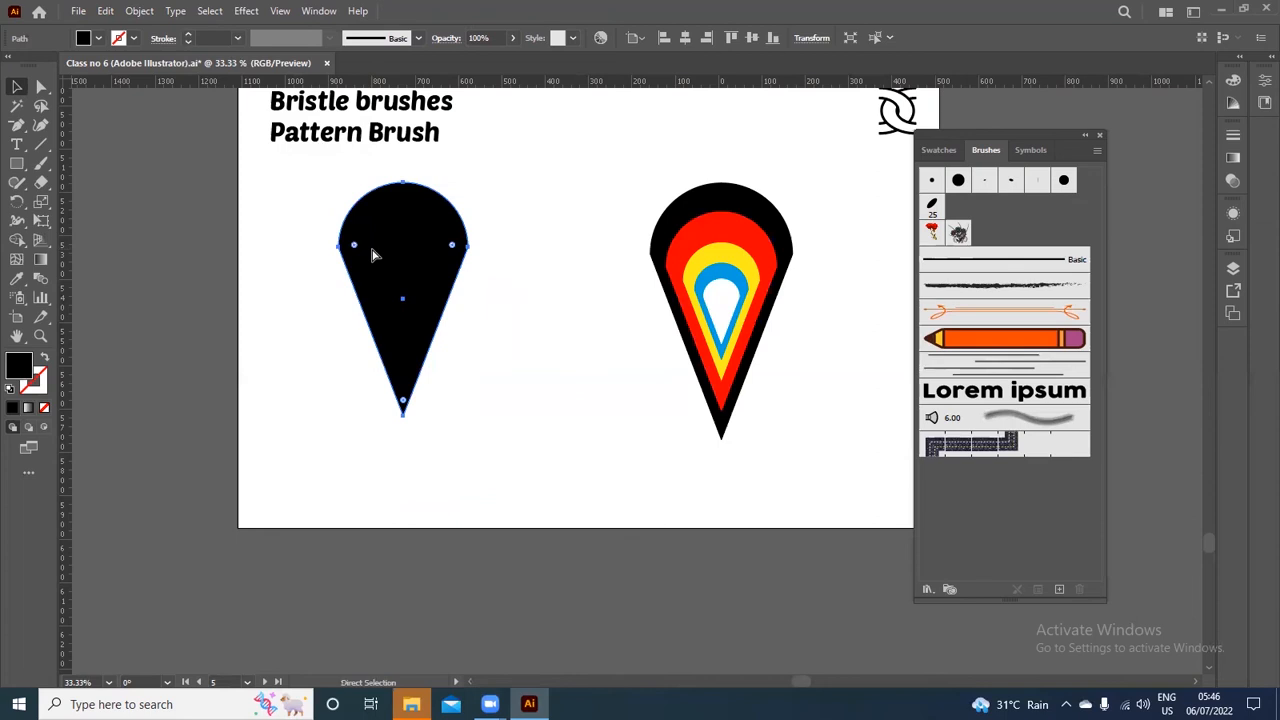
key(ctrl)
key(ctrl)
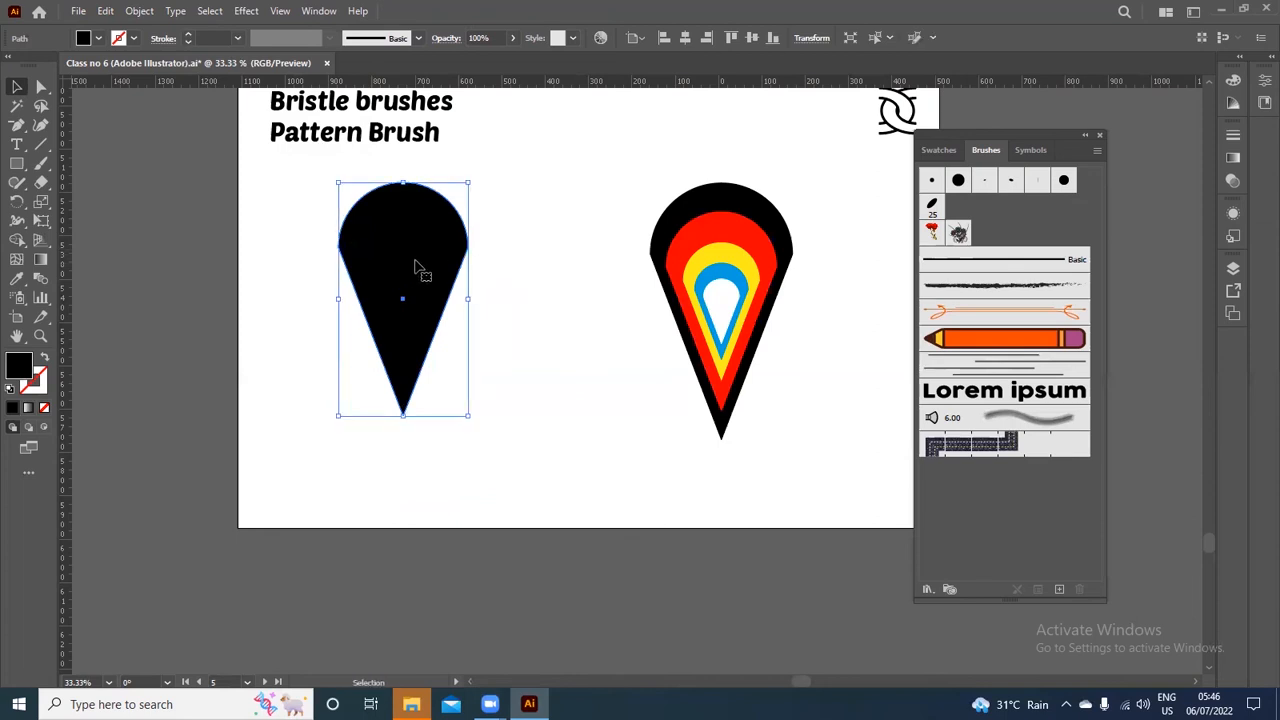
key(shift)
drag(467, 182, 461, 208)
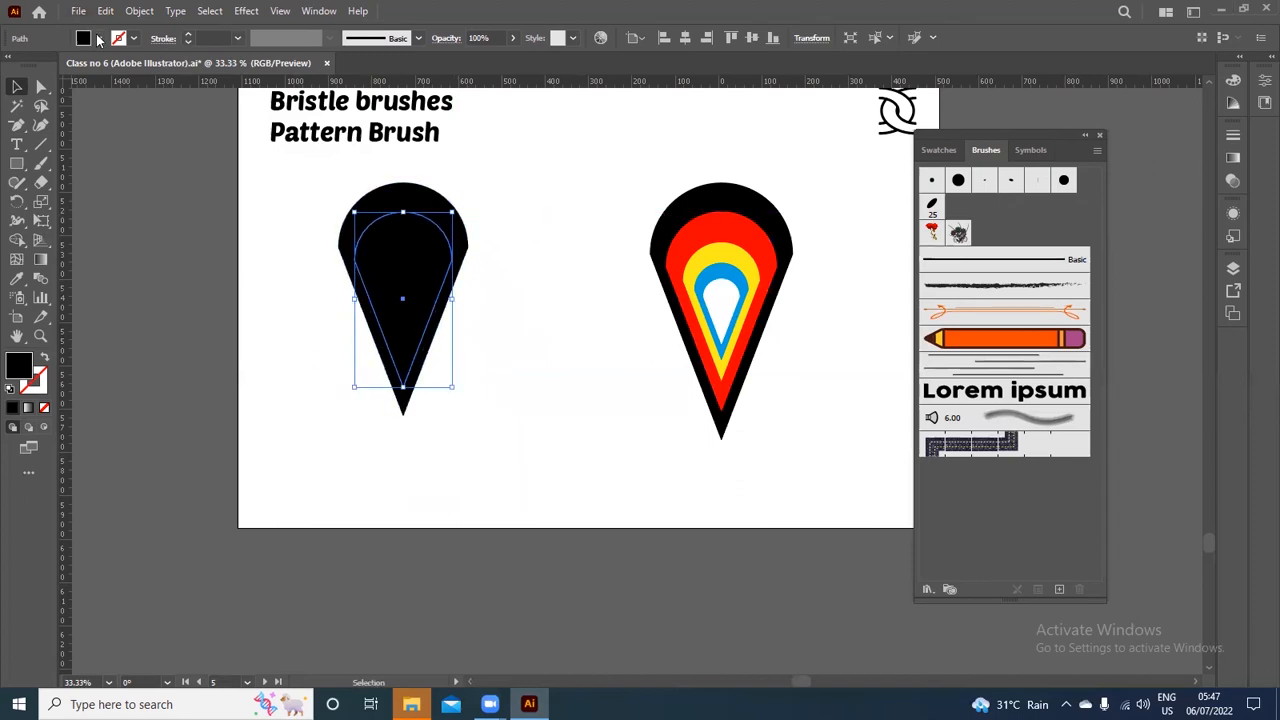
click(98, 38)
click(56, 67)
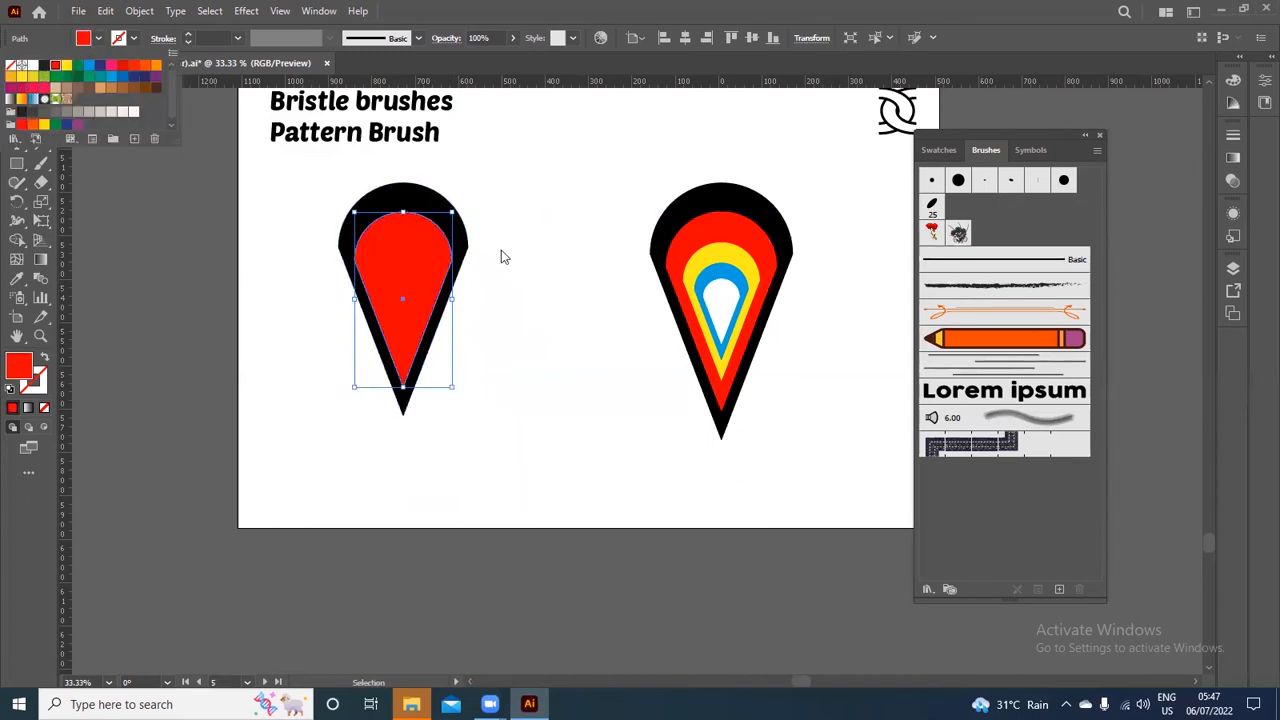
key(Escape)
Add a smaller centred copy of the red teardrop in front of it and fill the copy CMYK Yellow
key(a)
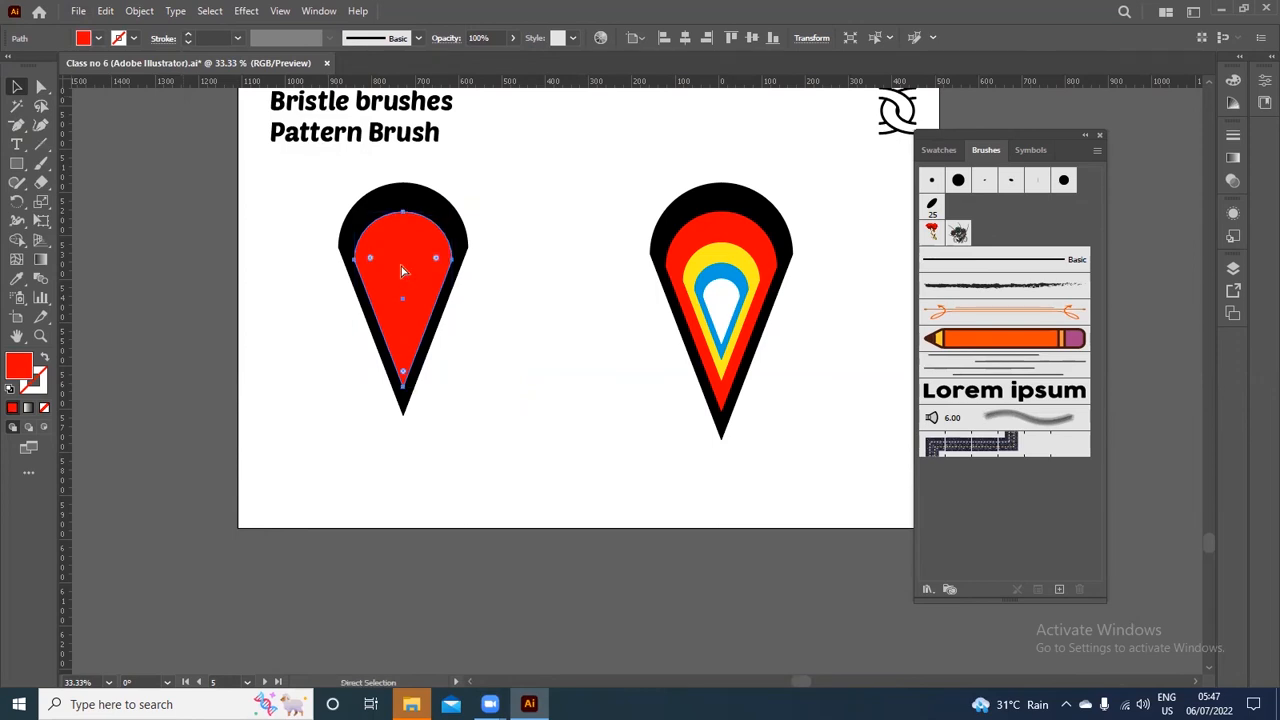
key(v)
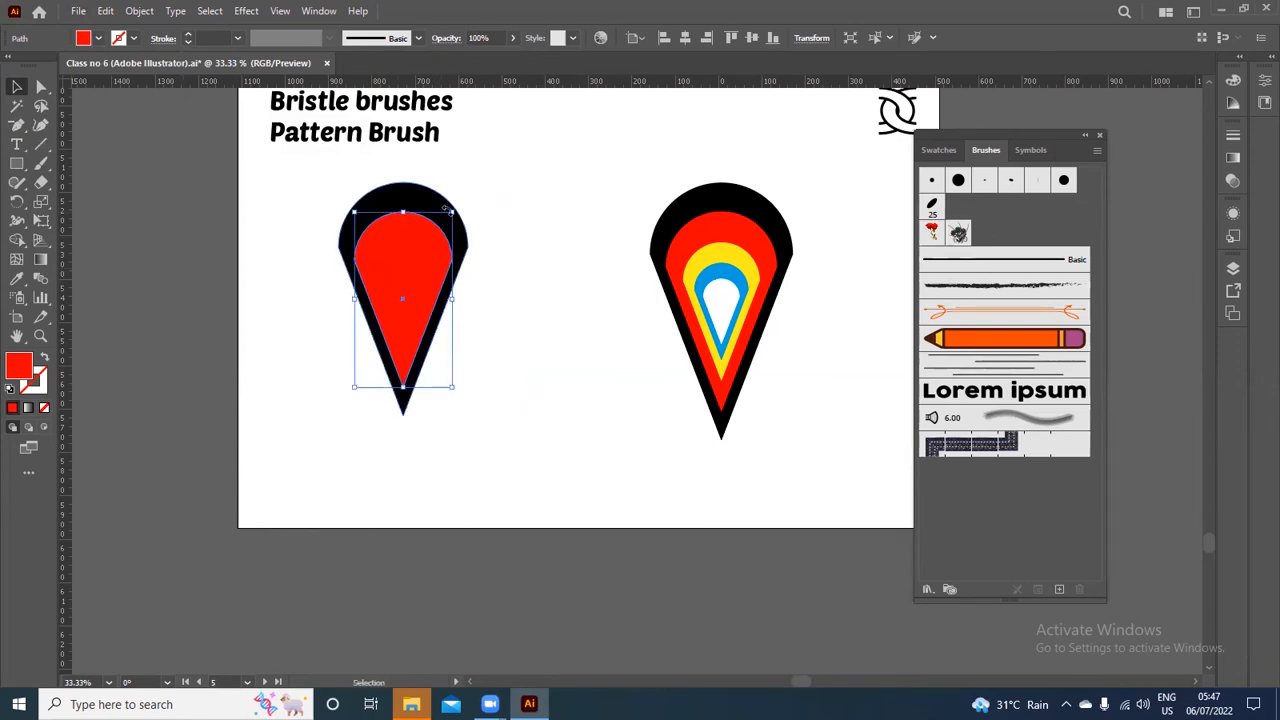
drag(455, 212, 437, 239)
click(86, 44)
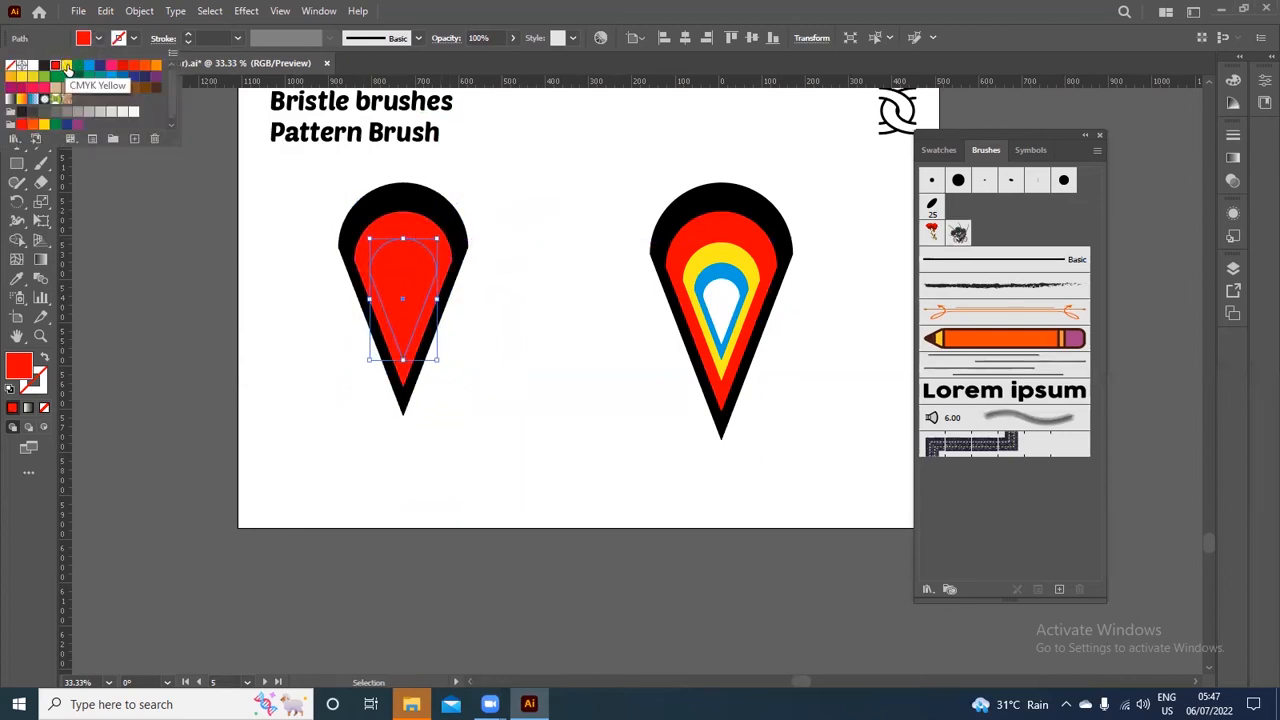
click(67, 66)
click(411, 271)
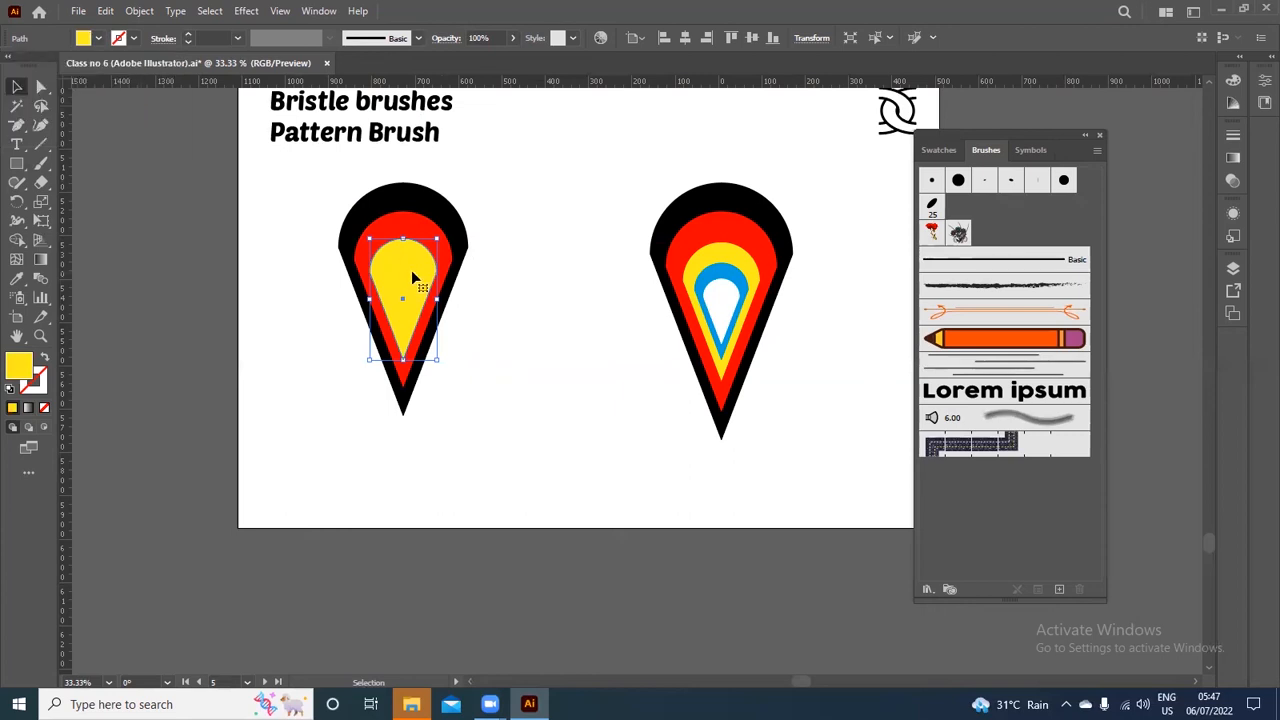
Add a smaller centred copy of the yellow teardrop in front of it and fill the copy light blue
key(a)
key(v)
key(shift)
drag(437, 240, 430, 253)
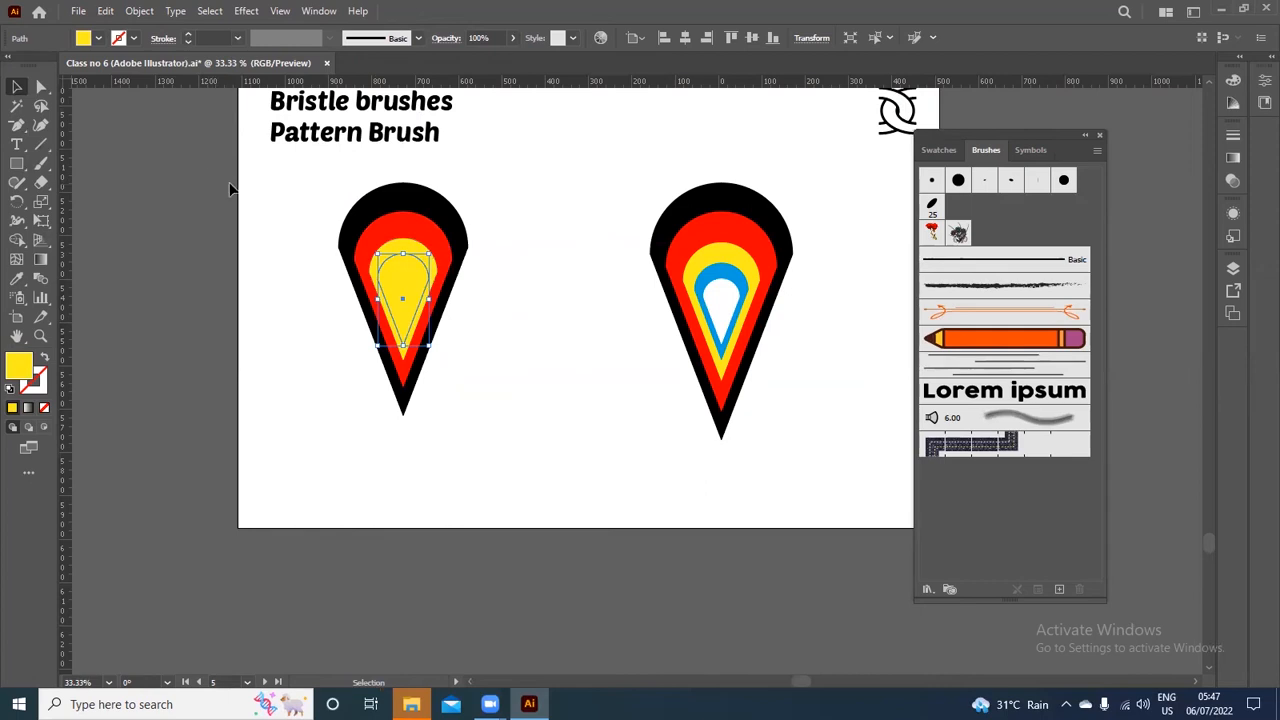
click(99, 38)
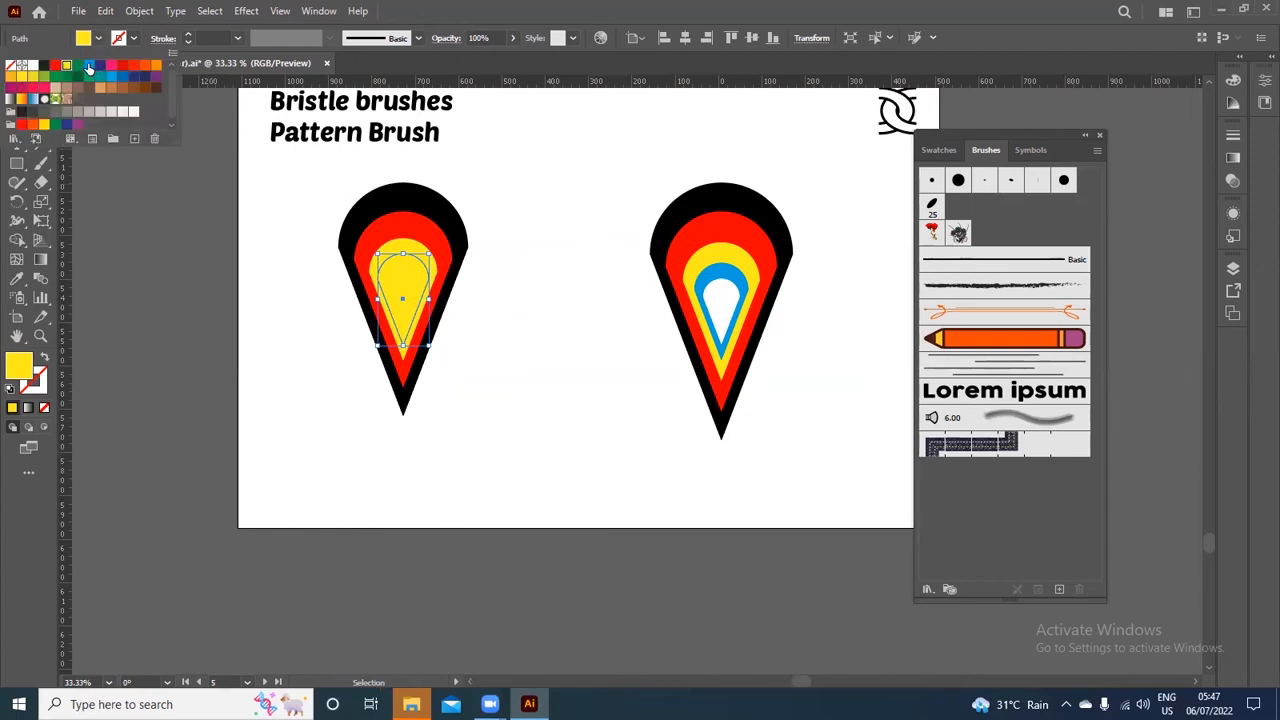
click(110, 80)
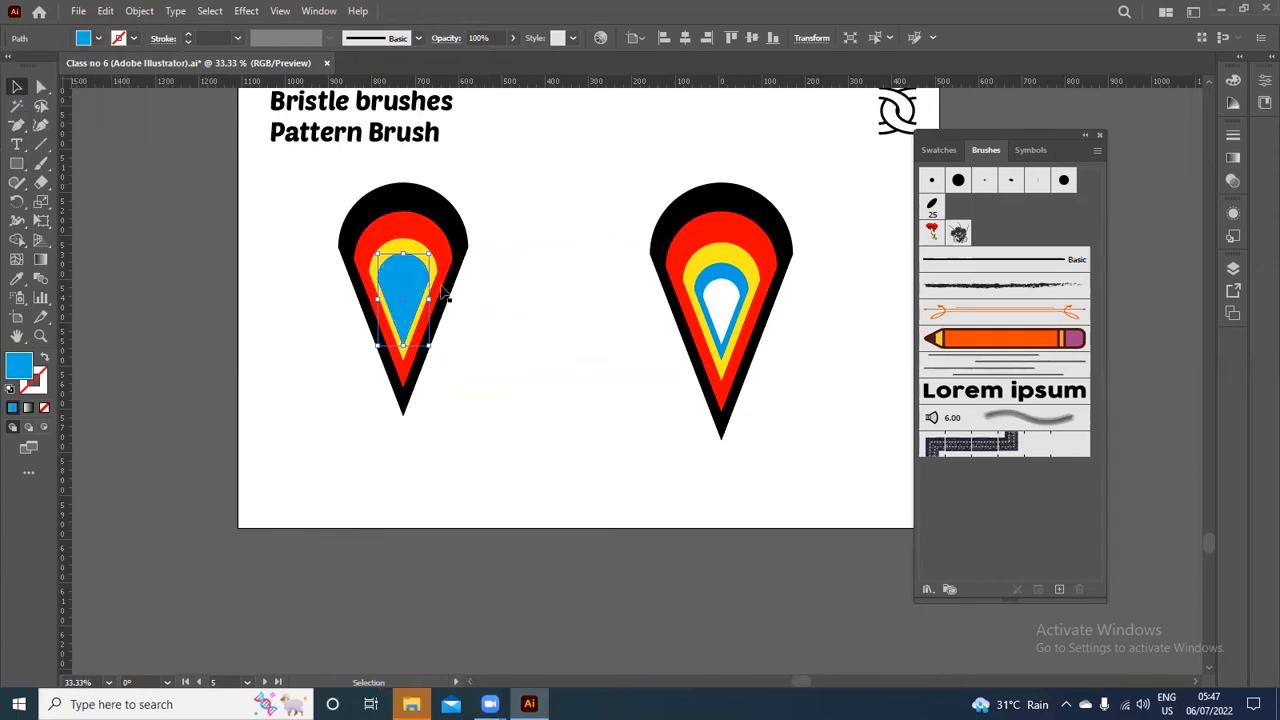
Add a smaller centred copy of the blue teardrop in front of it and fill the copy white
key(a)
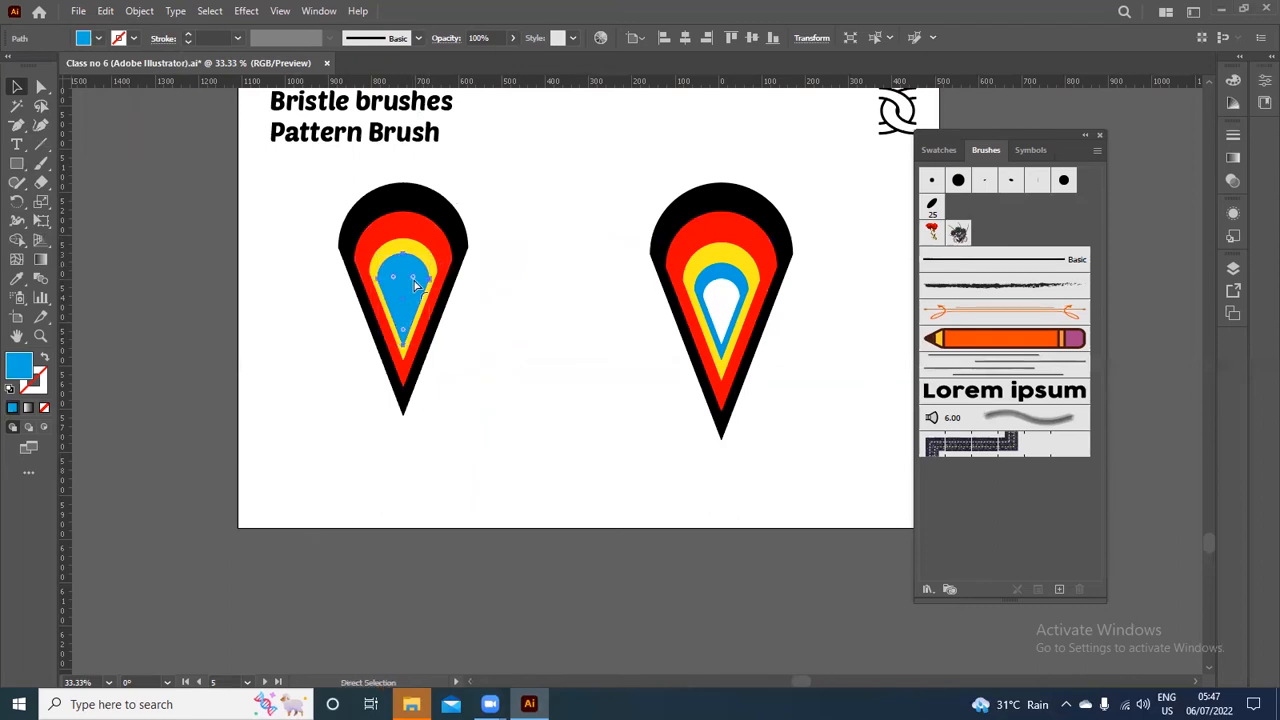
key(v)
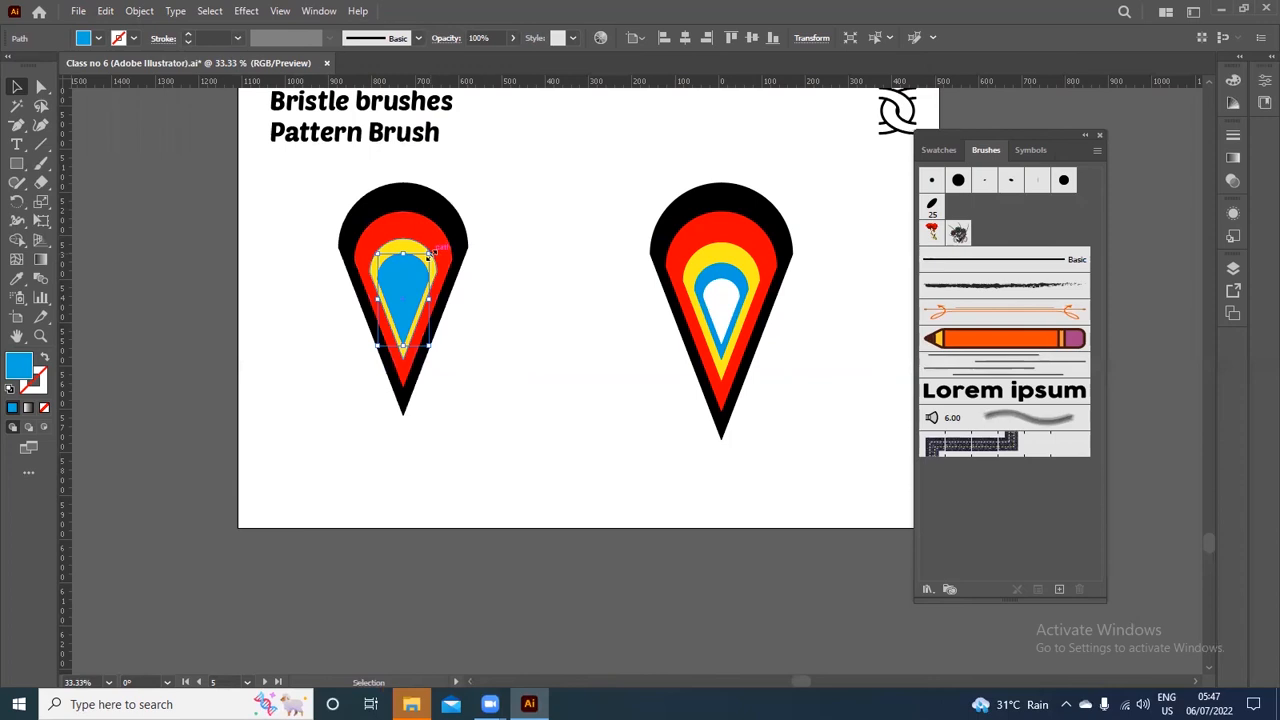
drag(430, 253, 425, 268)
click(98, 38)
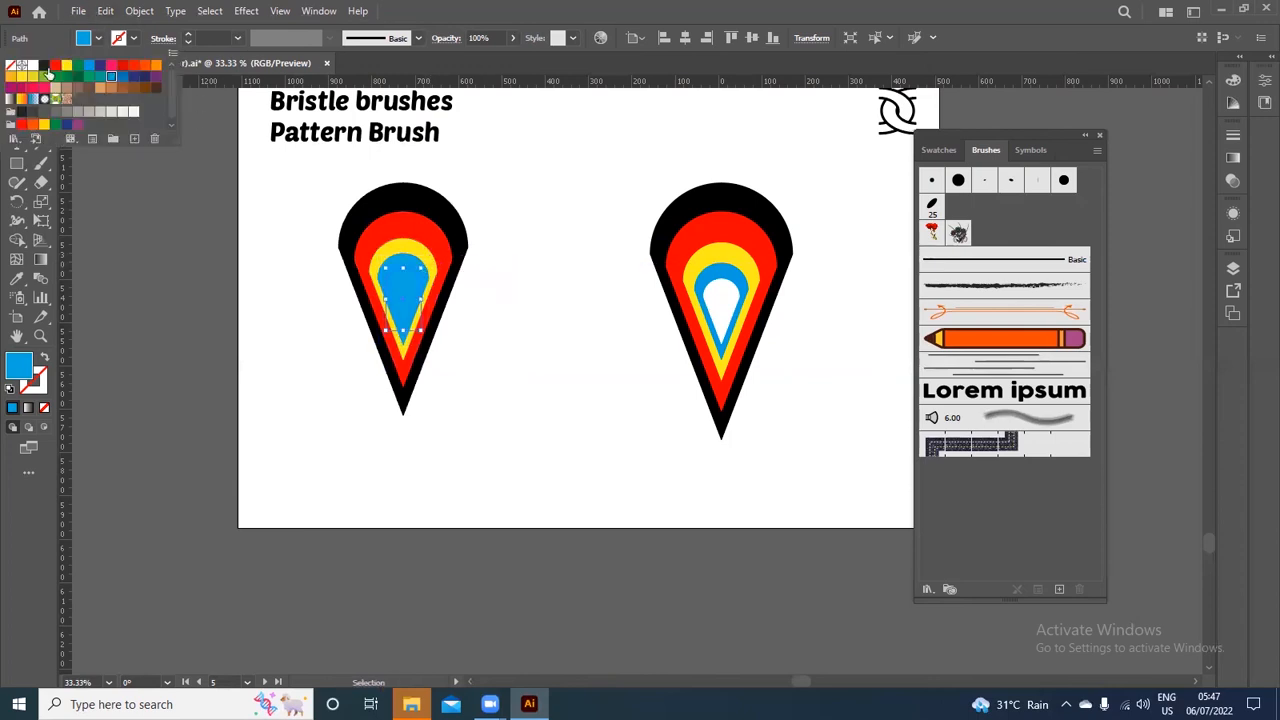
click(33, 68)
click(506, 271)
click(509, 271)
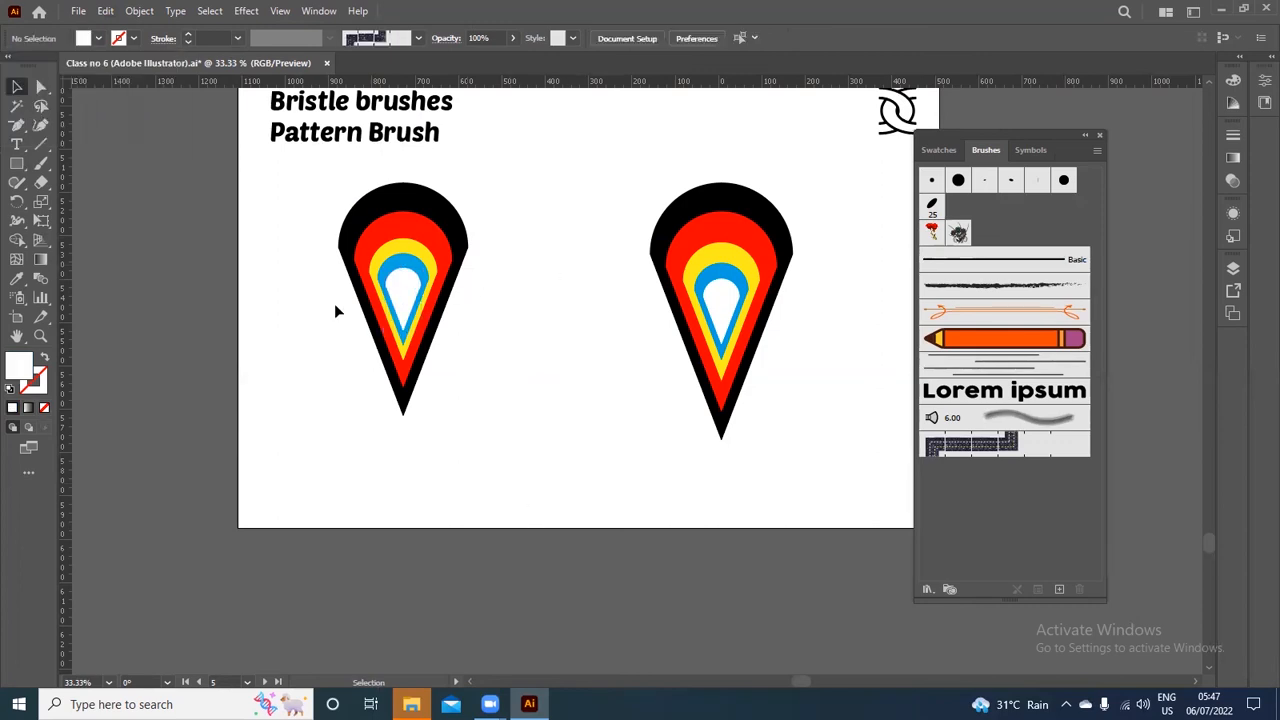
Shrink the original multicoloured teardrop artwork and move it up beside the interlaced line ornament
drag(666, 174, 860, 430)
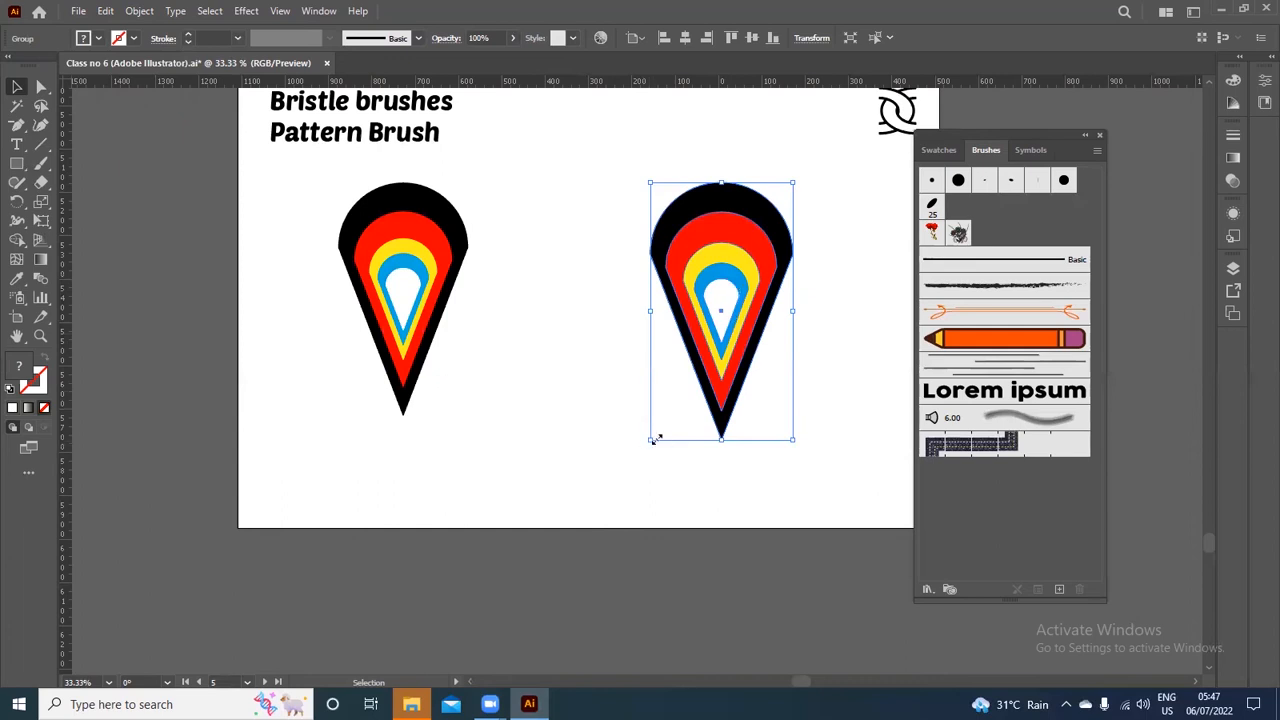
drag(651, 441, 706, 286)
drag(775, 198, 821, 114)
click(244, 317)
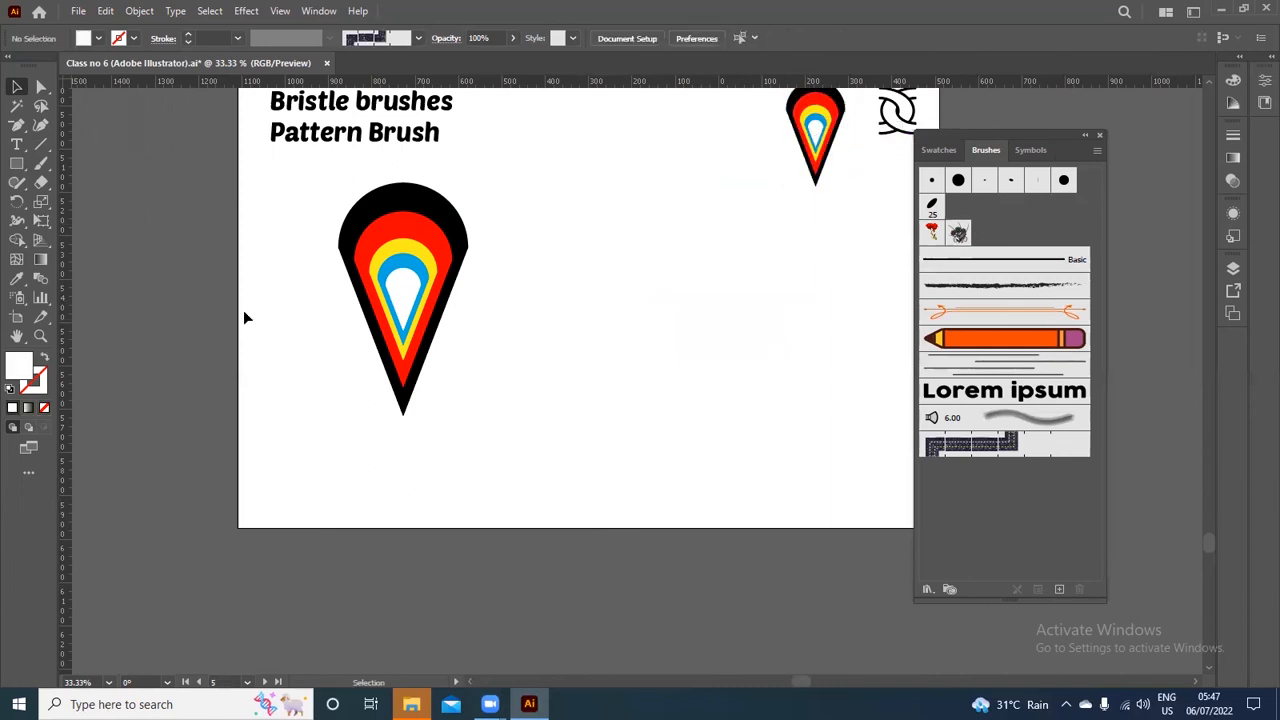
Group the five layers of the newly built teardrop
drag(318, 170, 476, 388)
right_click(411, 232)
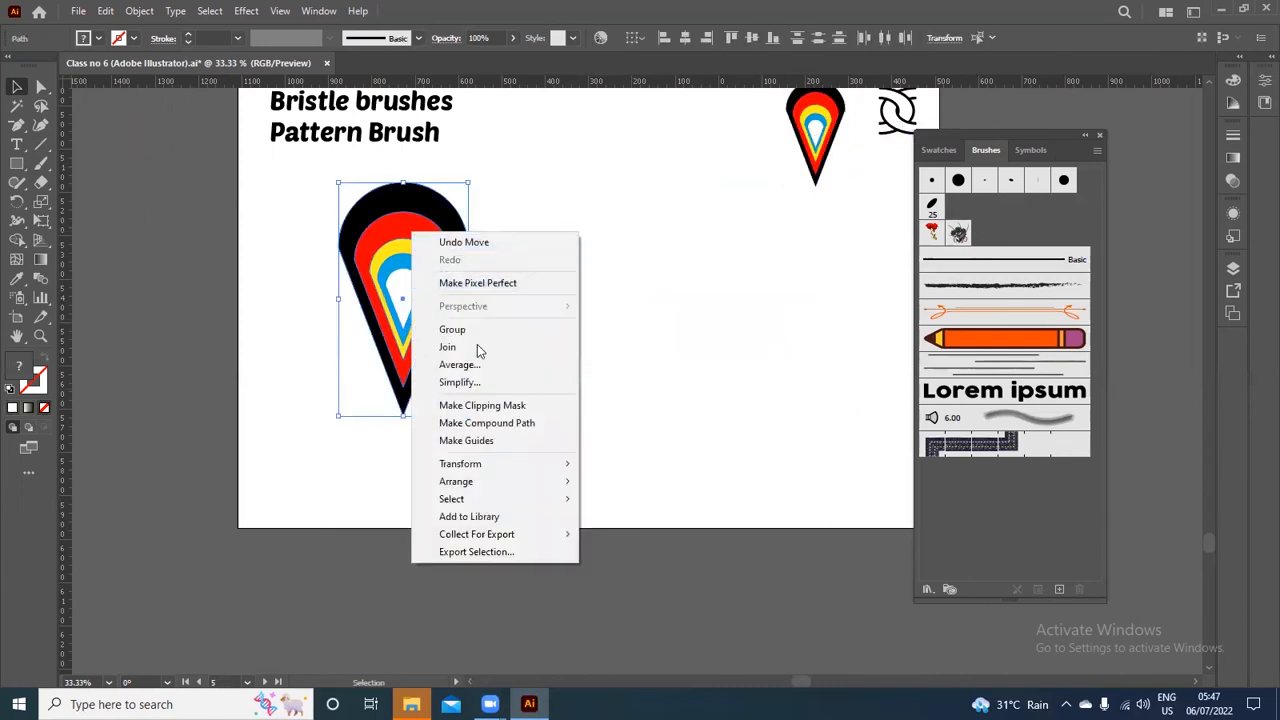
click(473, 330)
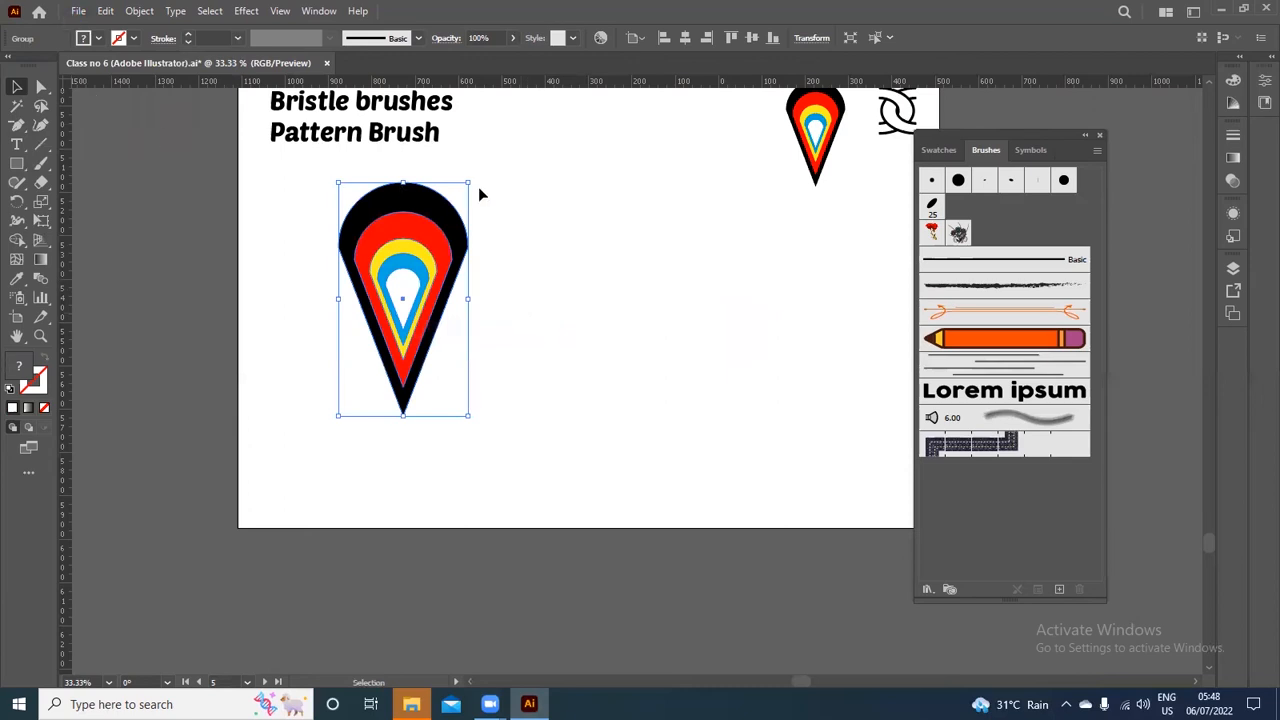
Shrink the grouped teardrop, define it as a new pattern brush with the default options, and delete the leftover artwork
mouse_move(472, 178)
mouse_down()
mouse_move(440, 262)
mouse_move(426, 264)
mouse_move(475, 355)
mouse_move(905, 425)
mouse_up()
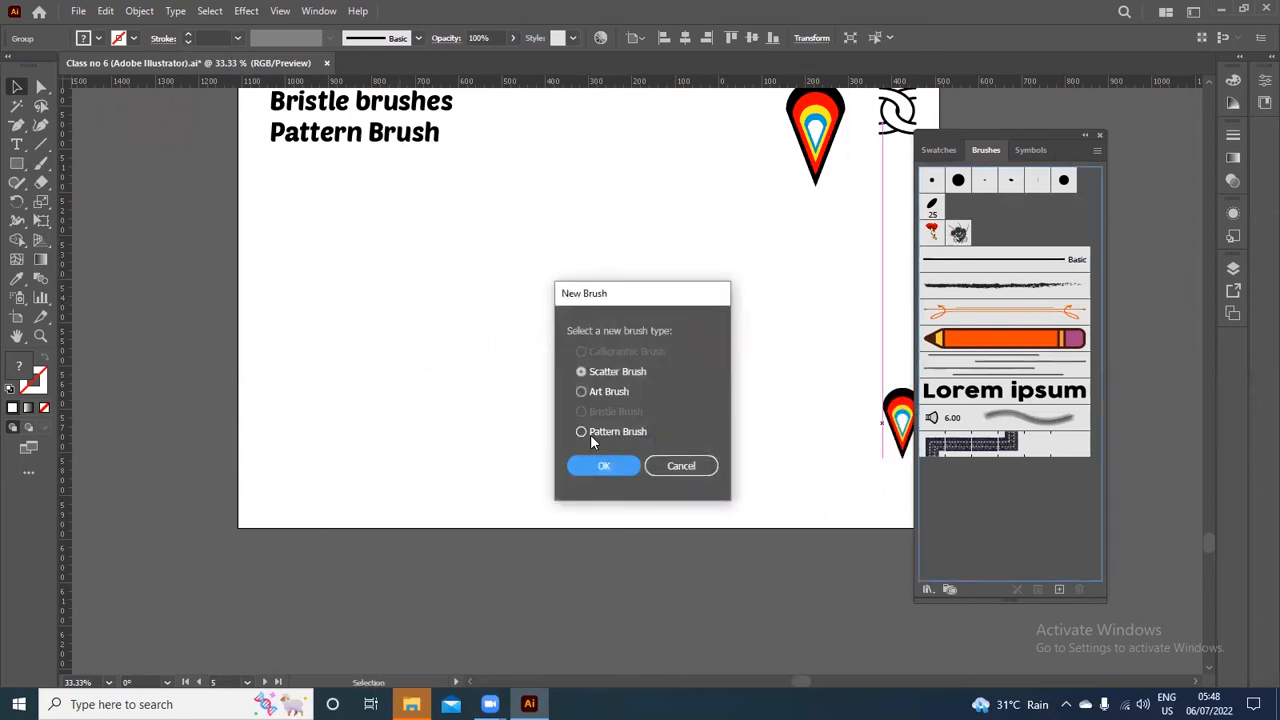
click(582, 432)
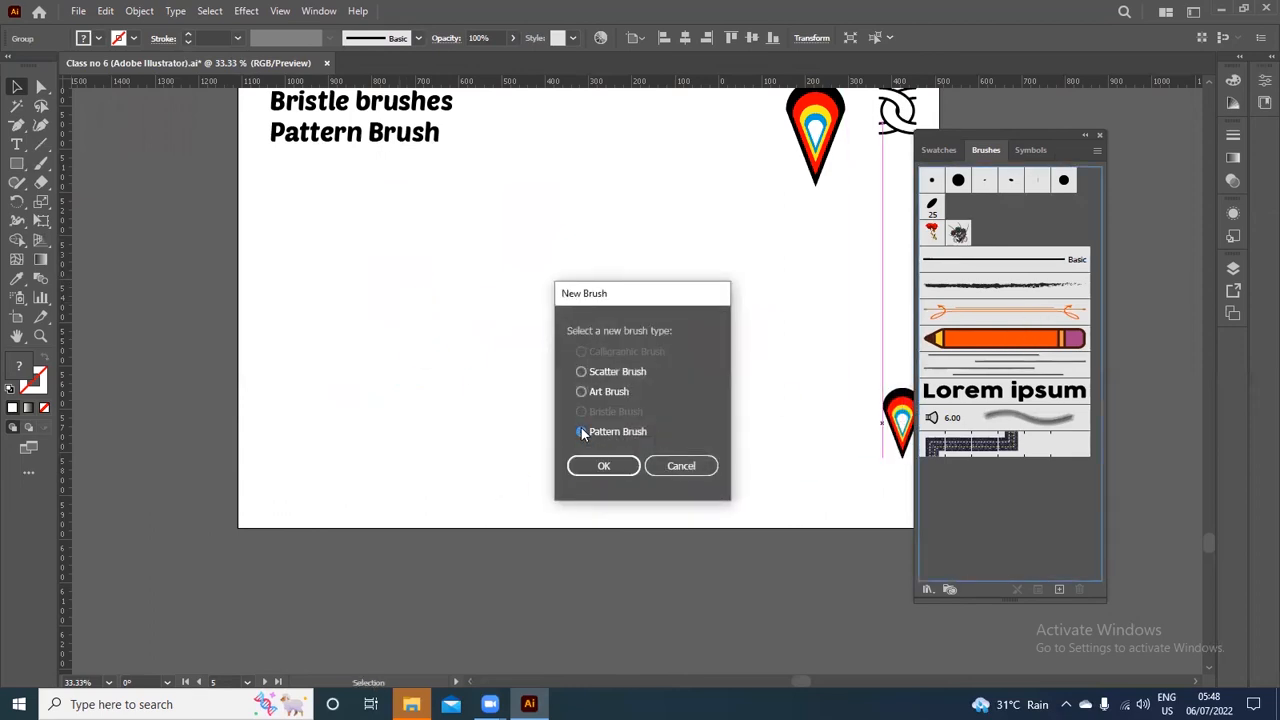
click(612, 474)
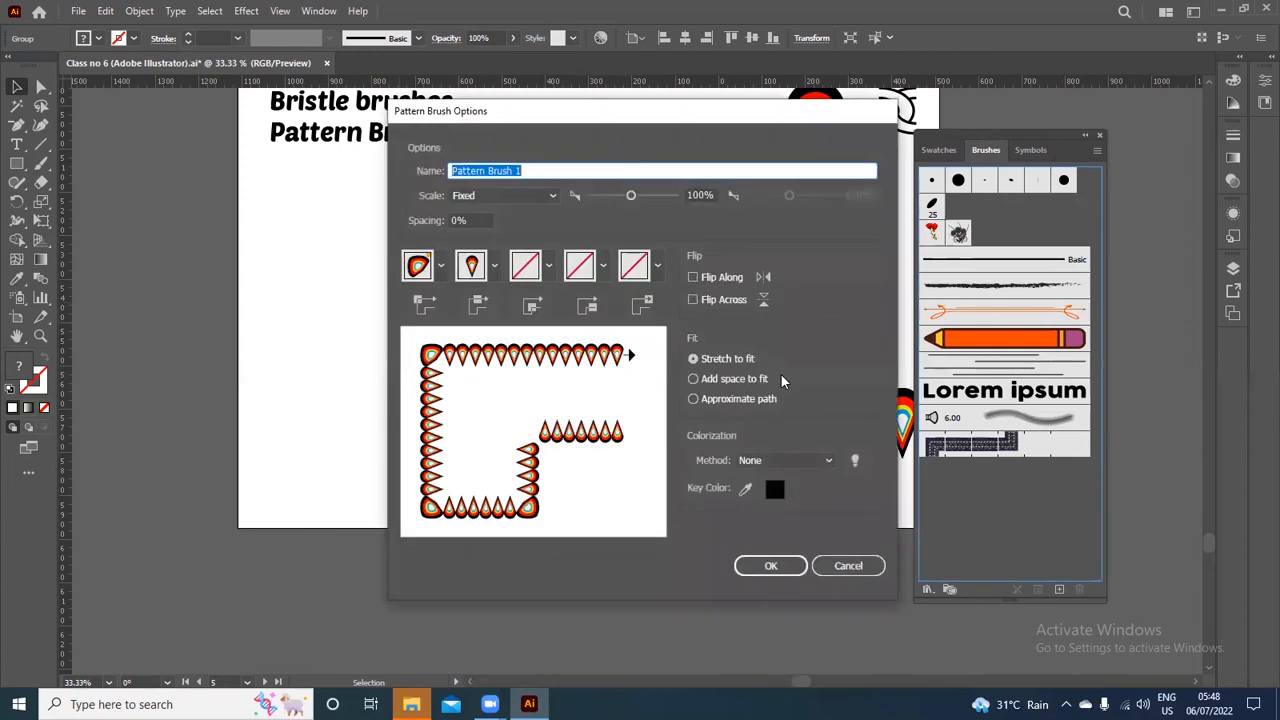
click(772, 566)
drag(349, 266, 483, 385)
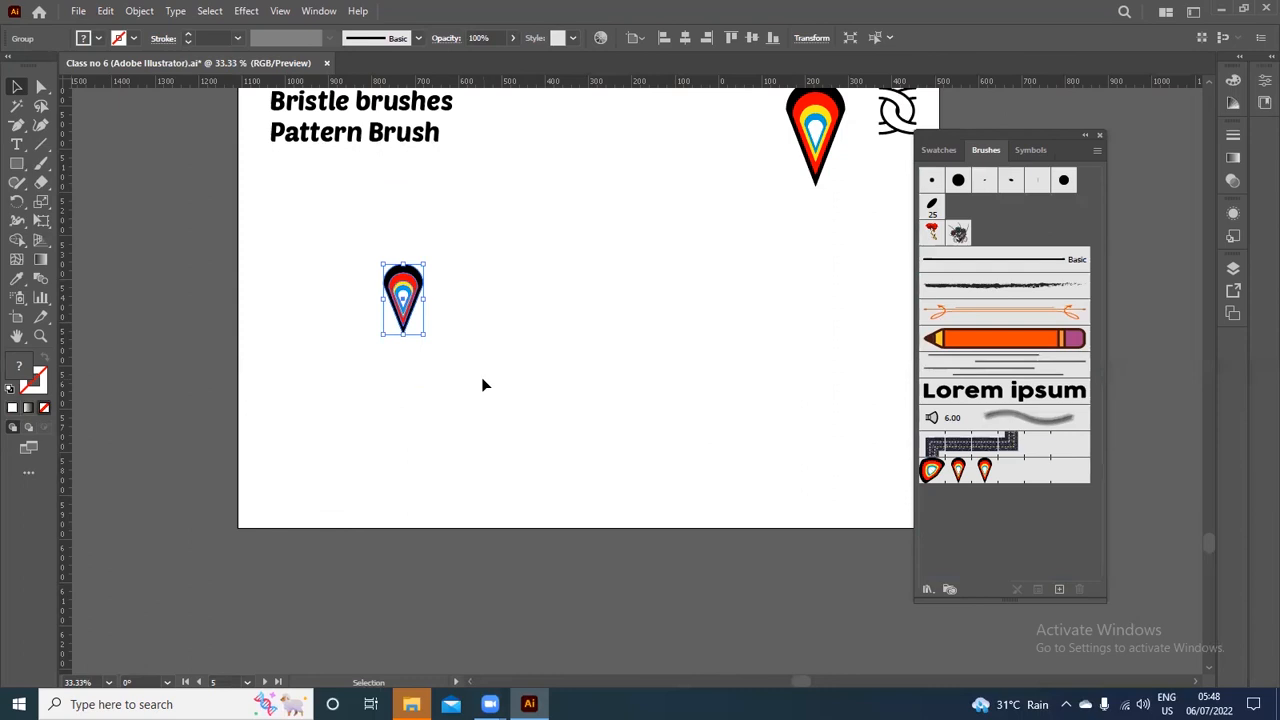
key(Delete)
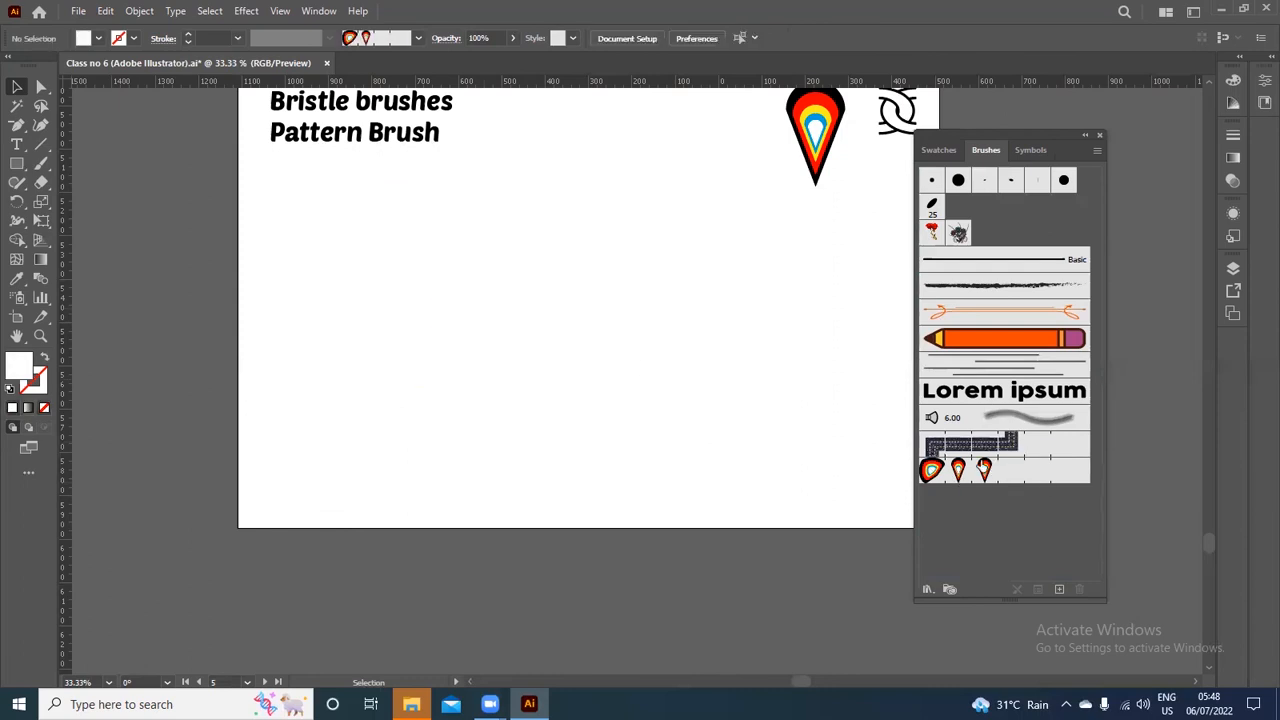
Draw a circle about 659 px in diameter below the Pattern Brush title
click(16, 163)
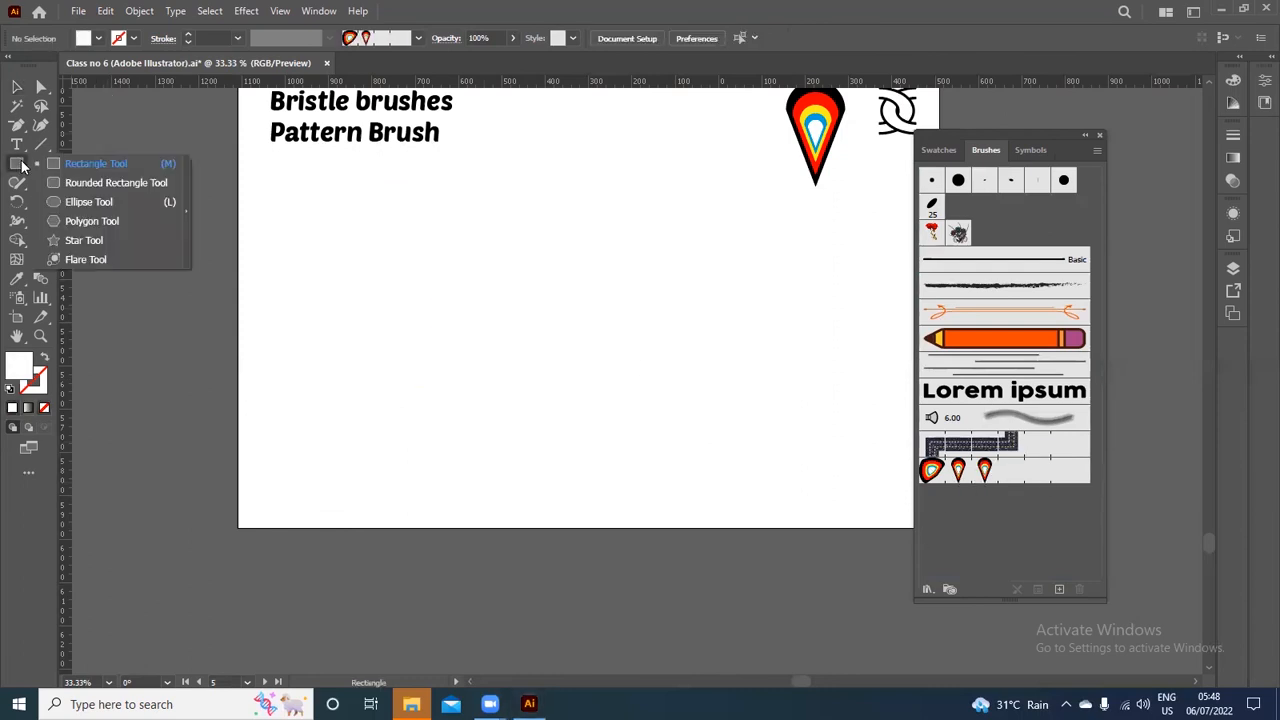
click(85, 202)
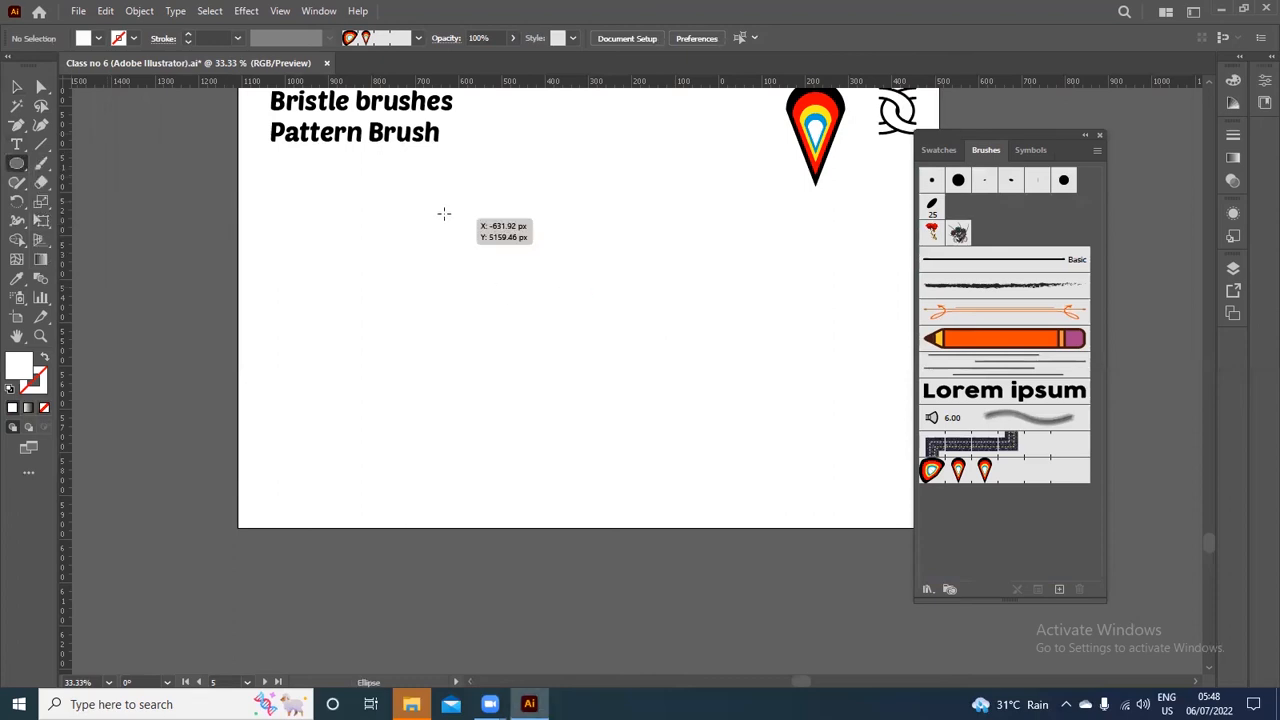
drag(359, 208, 646, 493)
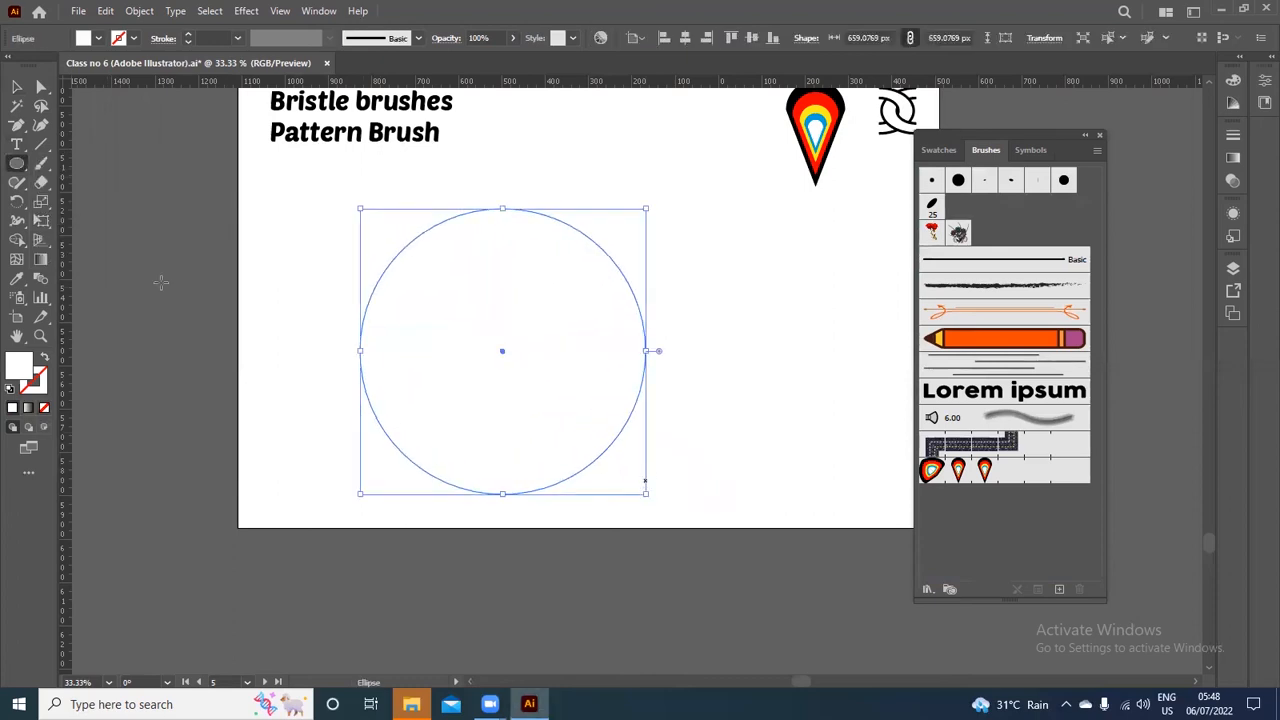
click(10, 86)
drag(594, 249, 563, 227)
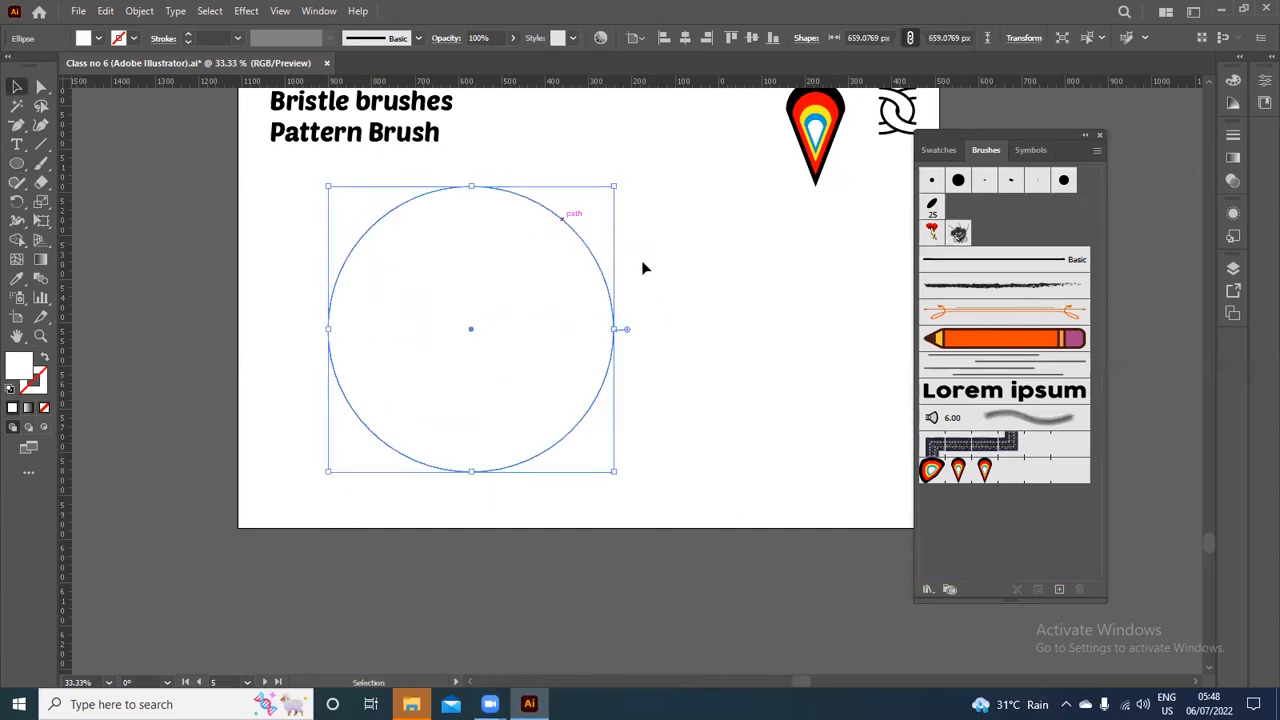
Apply the new teardrop pattern brush to the circle's outline
click(1000, 473)
click(782, 283)
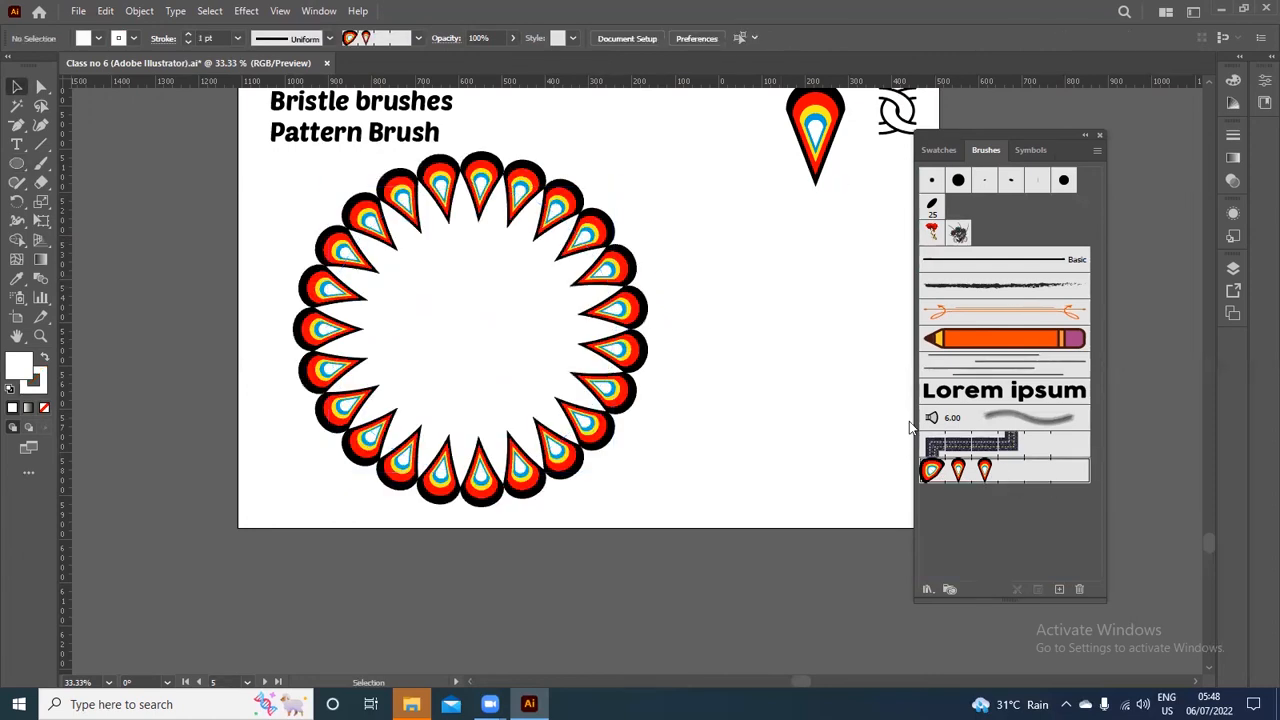
scroll(894, 428, up, 1)
click(488, 185)
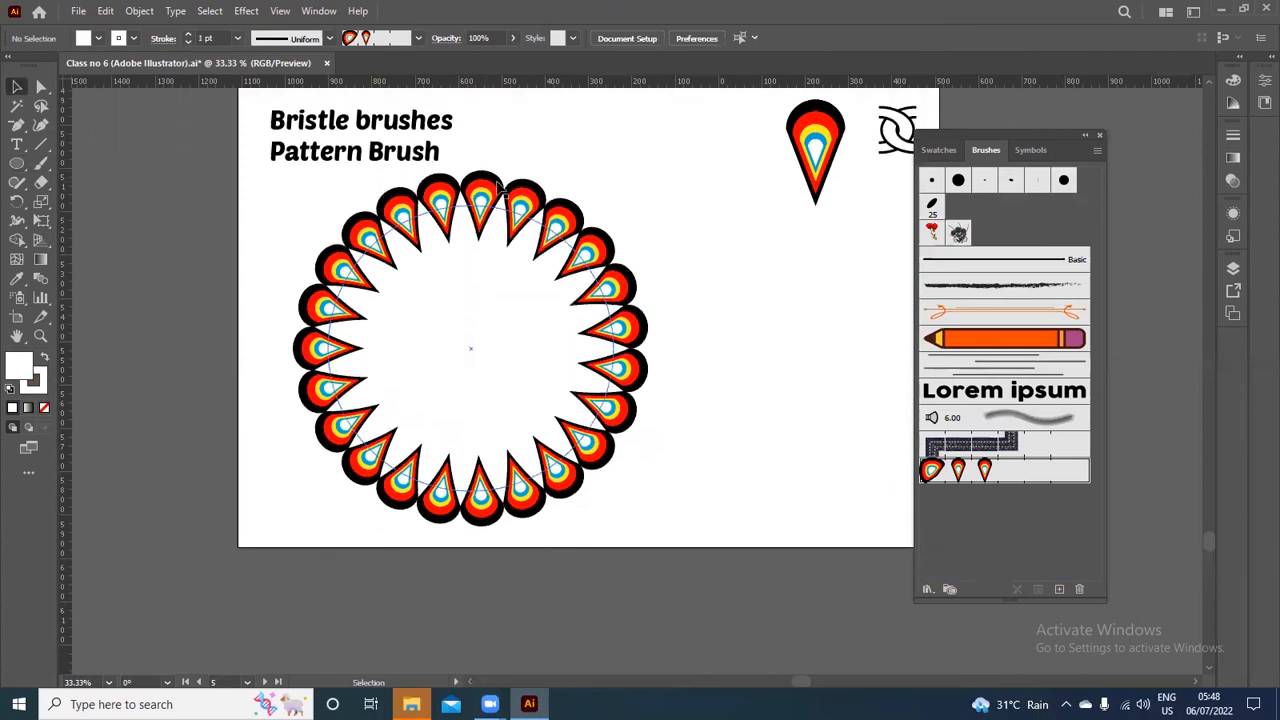
click(565, 293)
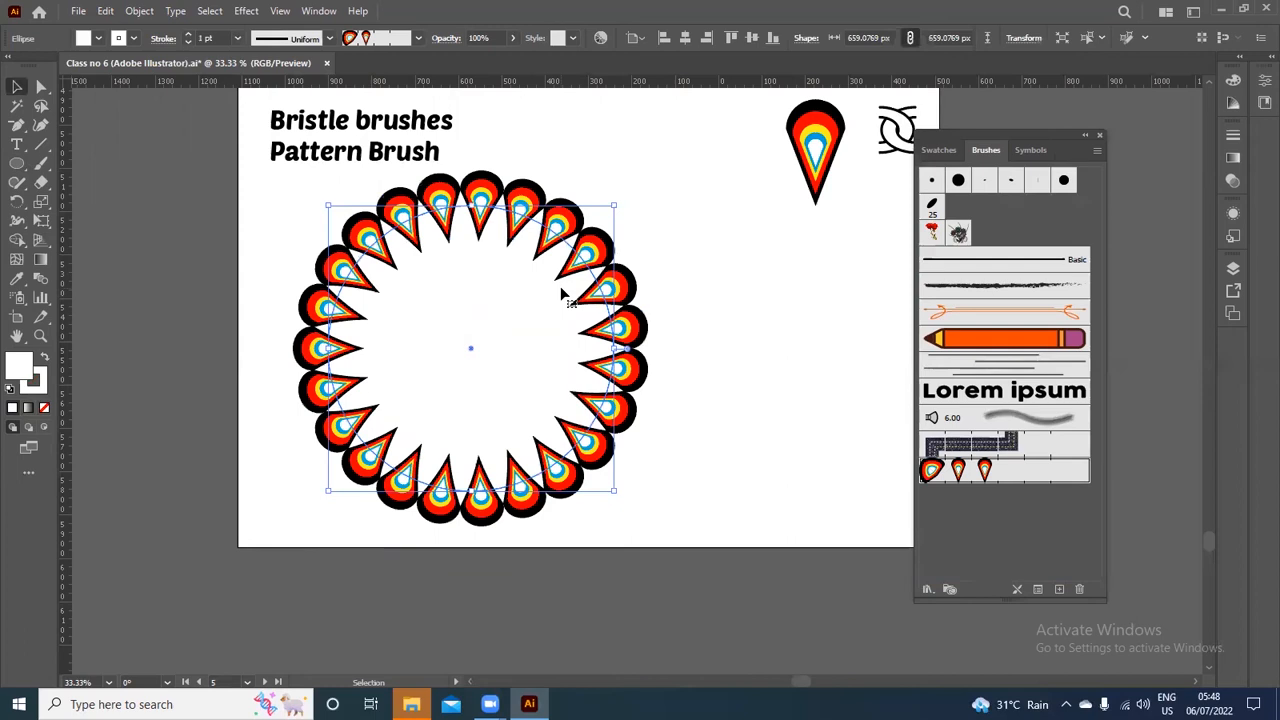
Move the remaining teardrop into the empty area beside the ring, rotate it 180° so its tip points up, and shrink it
drag(766, 129, 896, 194)
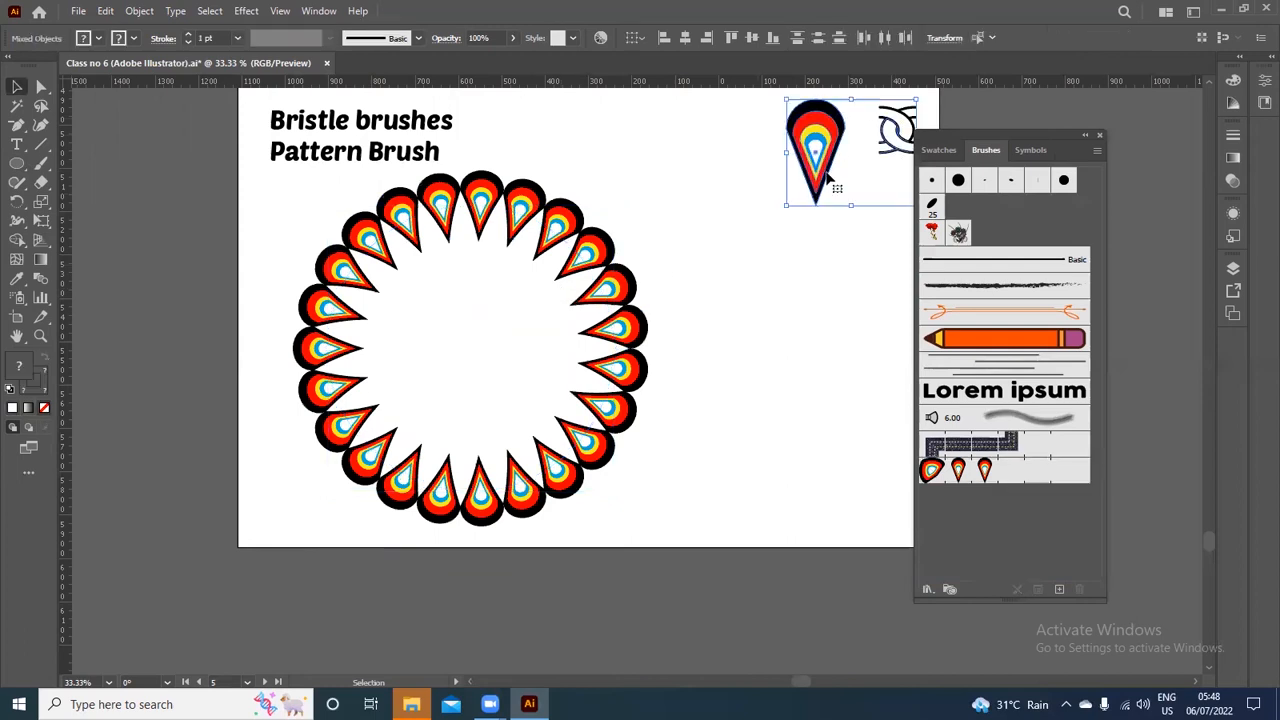
click(814, 240)
click(812, 160)
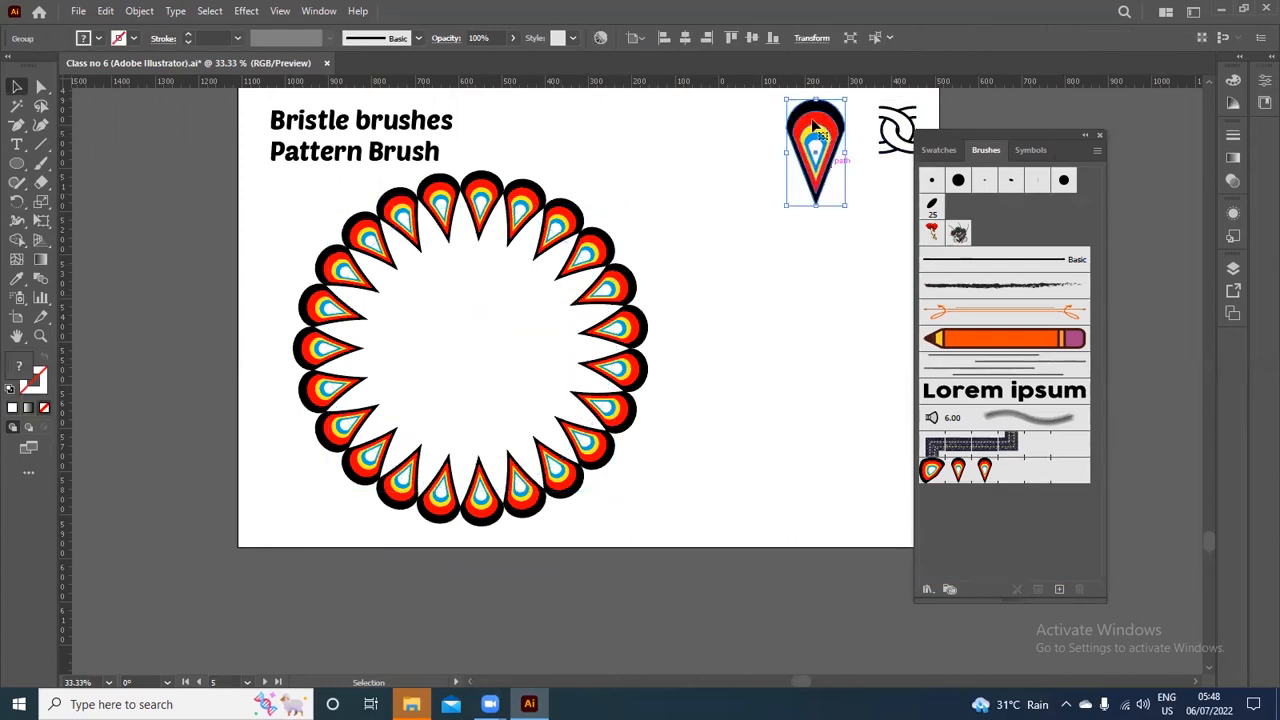
drag(812, 165, 789, 320)
drag(820, 246, 763, 463)
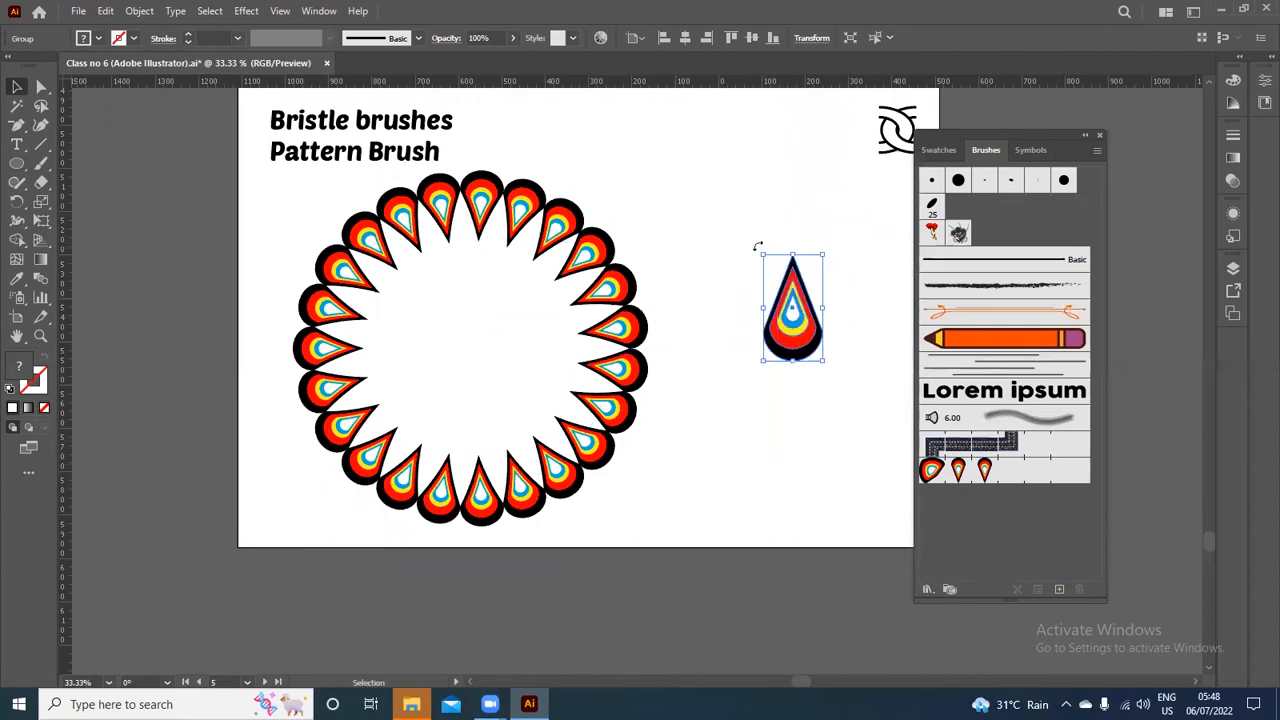
drag(824, 254, 818, 276)
Create a second pattern brush from the upward-pointing teardrop, keeping the default options
mouse_move(800, 318)
mouse_down()
mouse_move(851, 371)
mouse_move(925, 398)
mouse_up()
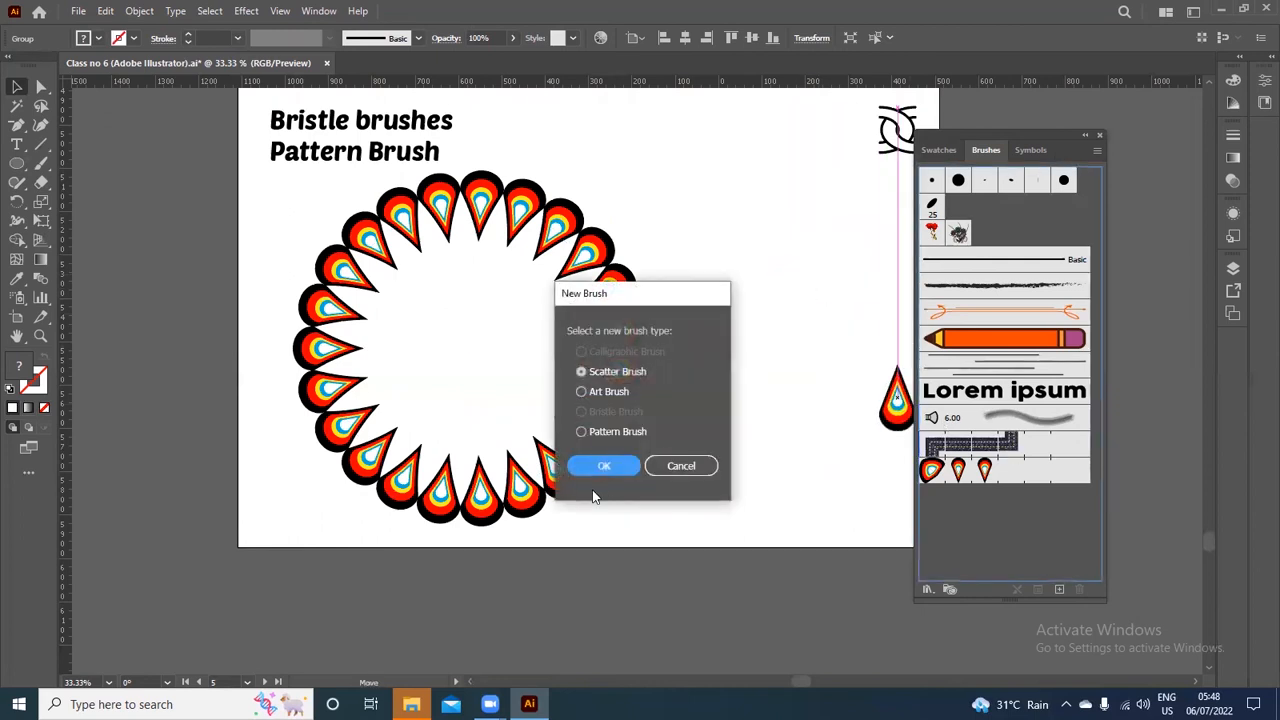
click(581, 432)
click(604, 466)
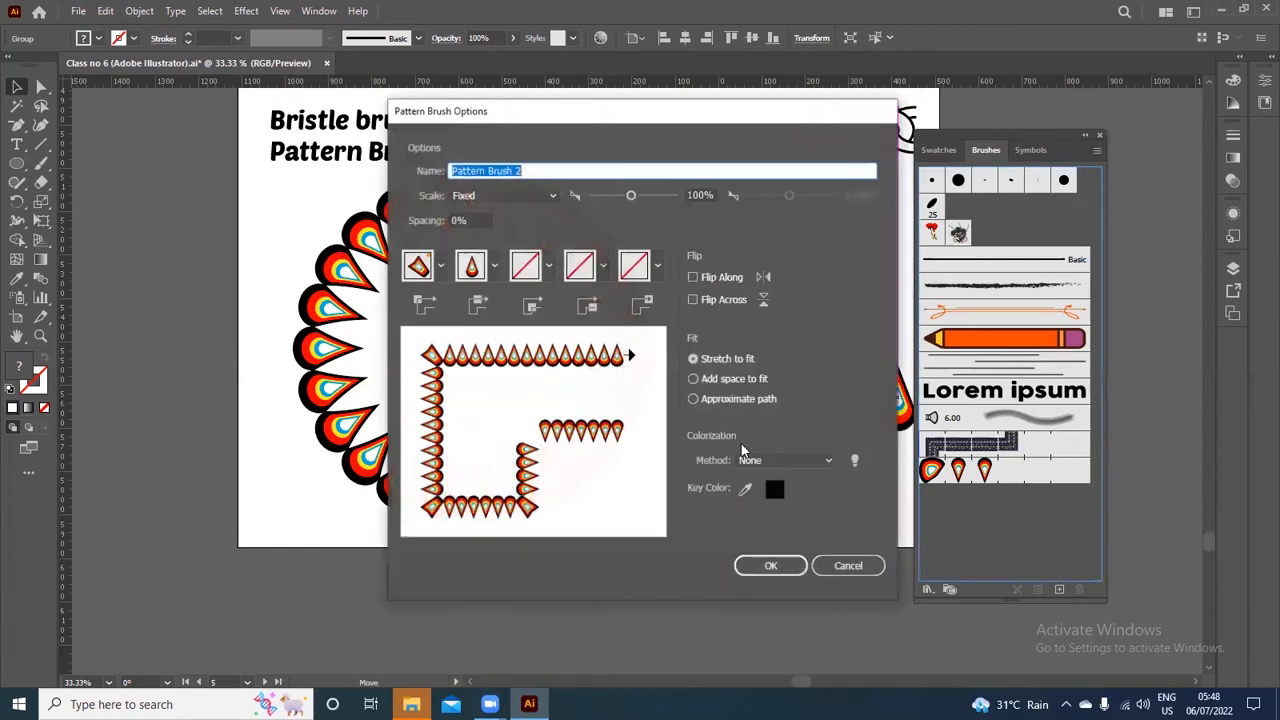
click(766, 561)
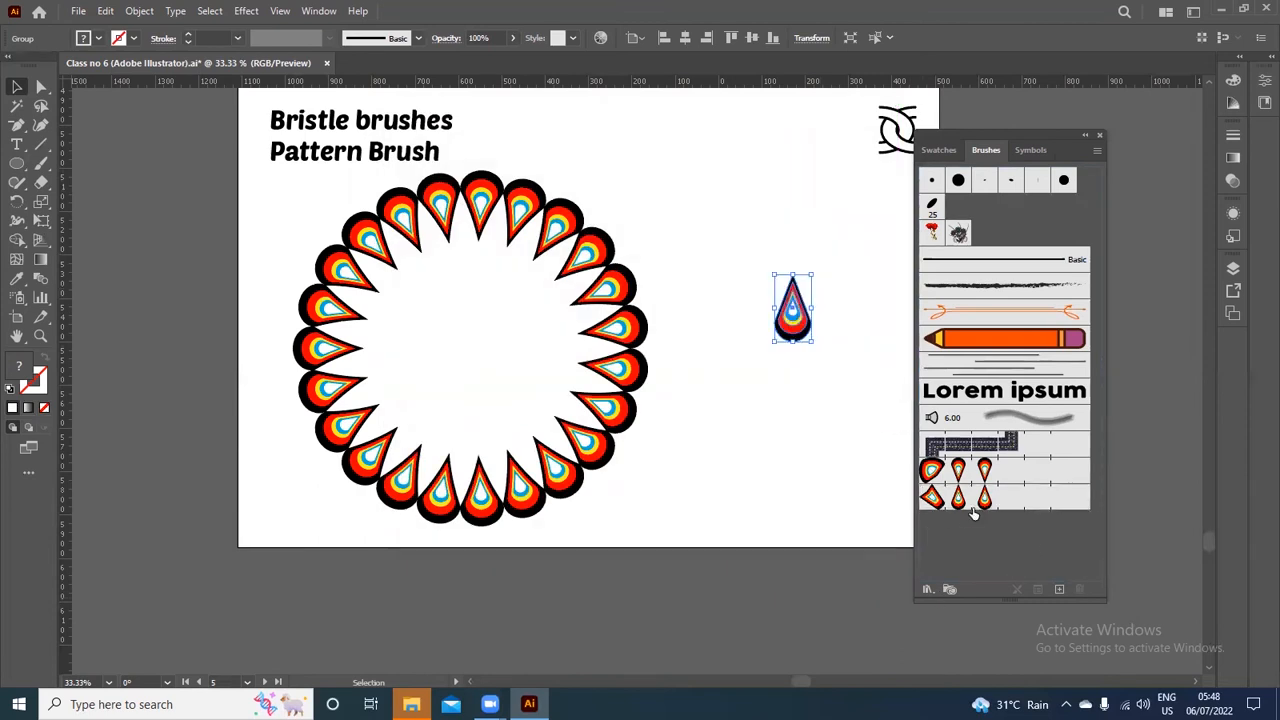
Move the upward-pointing teardrop back beside the interlaced line ornament and deselect it
click(758, 258)
drag(765, 250, 826, 112)
click(841, 279)
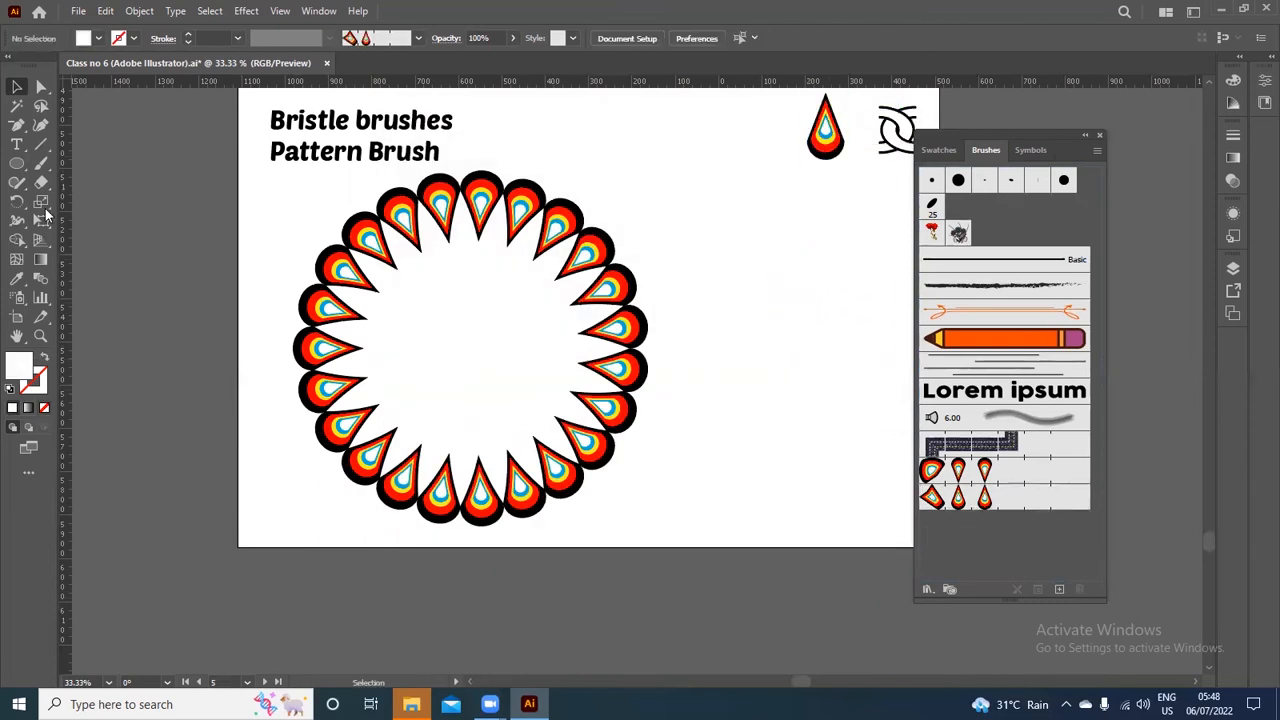
Draw a concentric circle about 419 px in diameter inside the ring and apply the upward-pointing teardrop brush to it
click(17, 162)
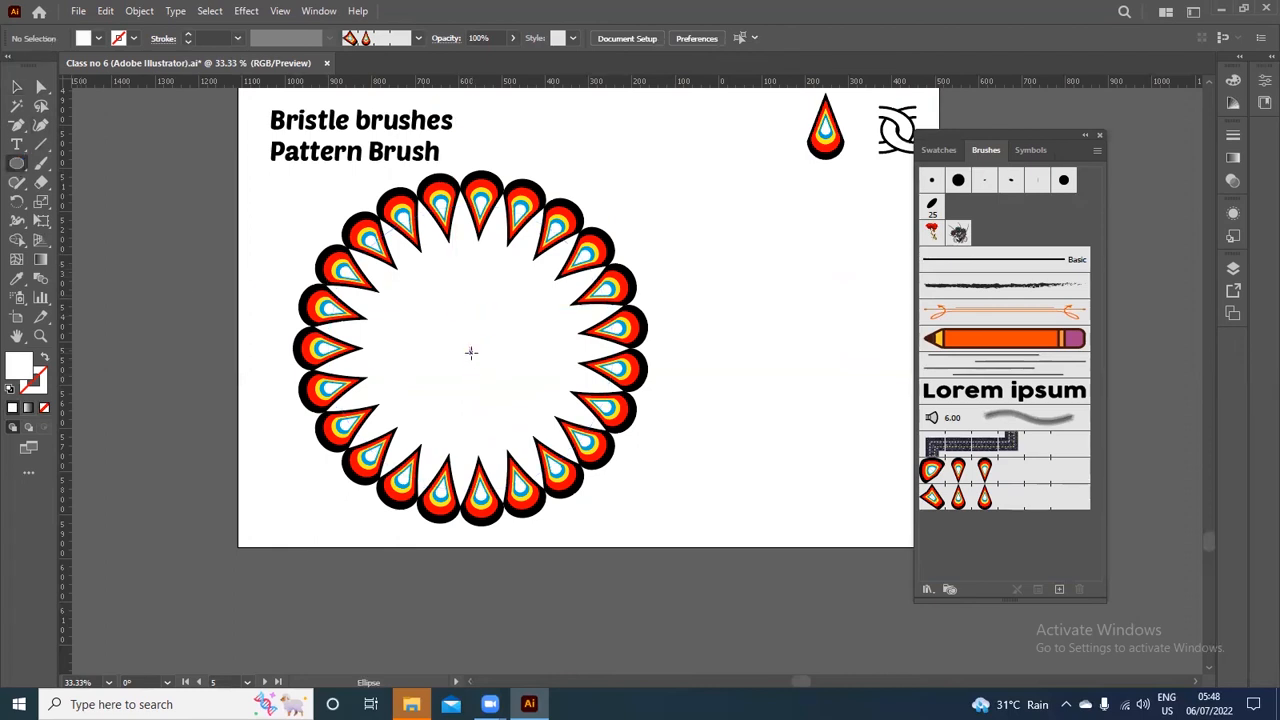
drag(471, 349, 537, 437)
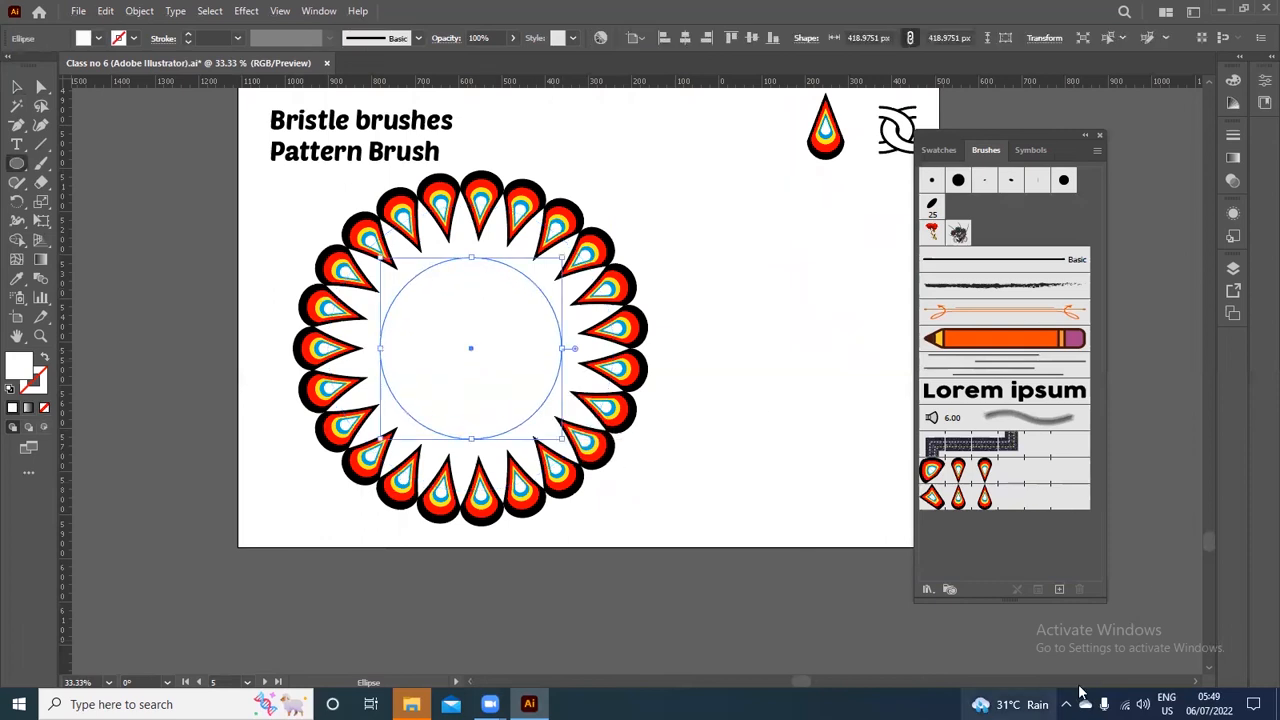
click(990, 500)
key(v)
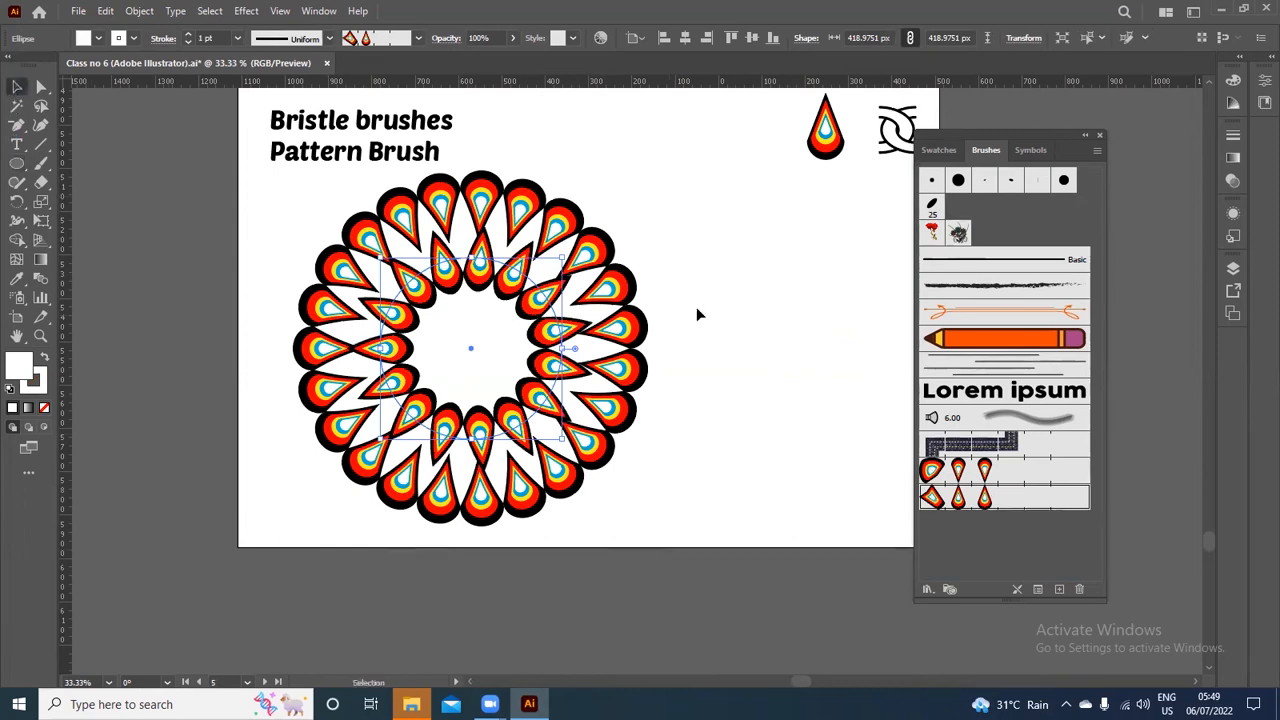
click(698, 315)
Set the inner ring's stroke weight to 0.5 pt
click(425, 352)
click(237, 38)
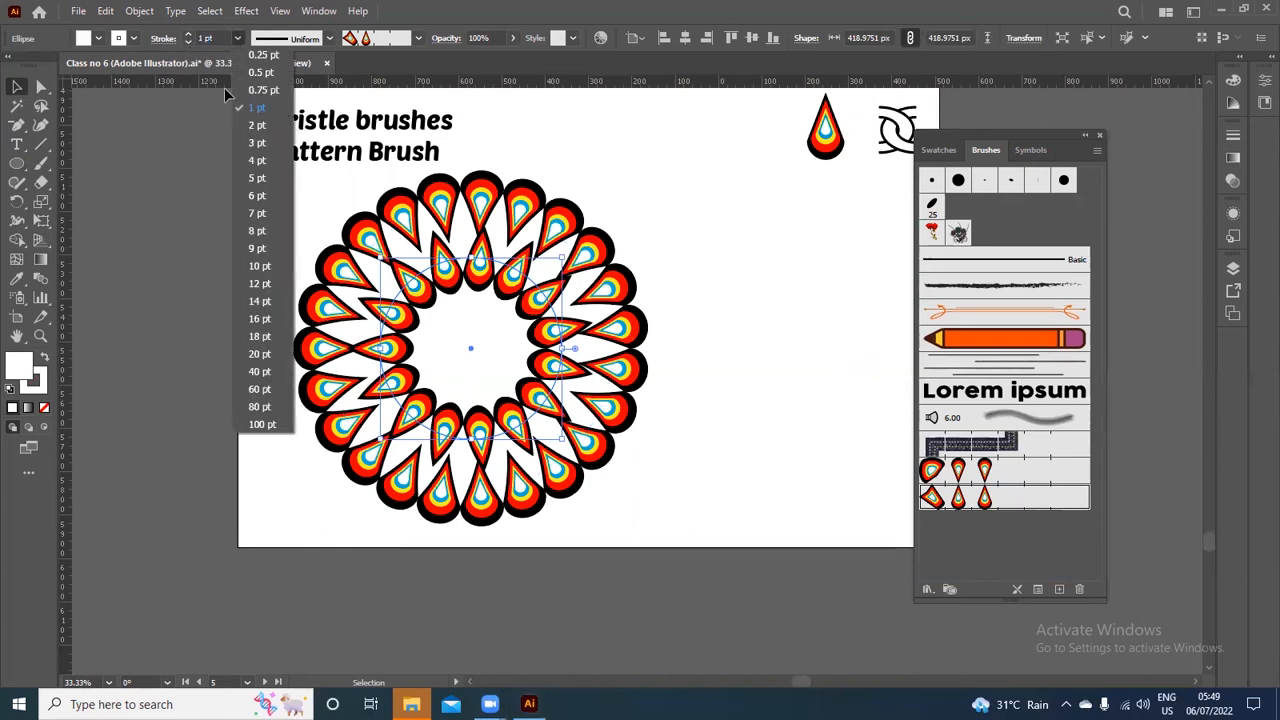
click(265, 78)
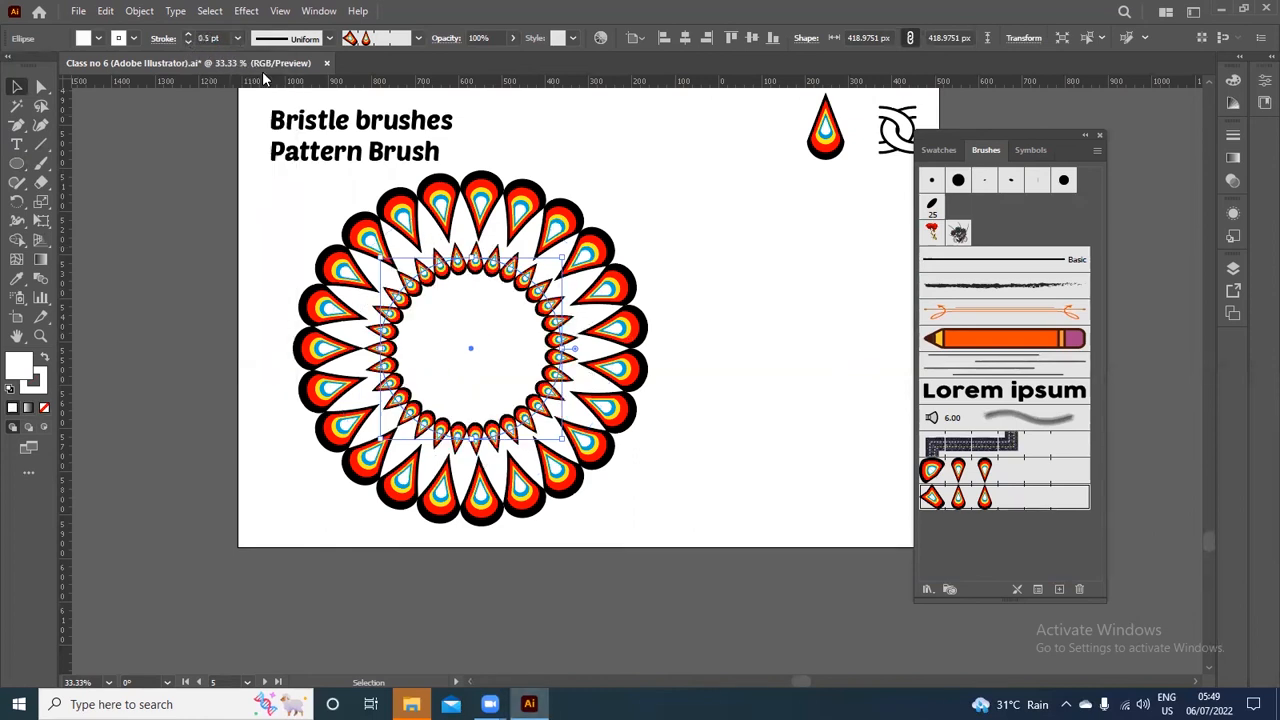
click(740, 293)
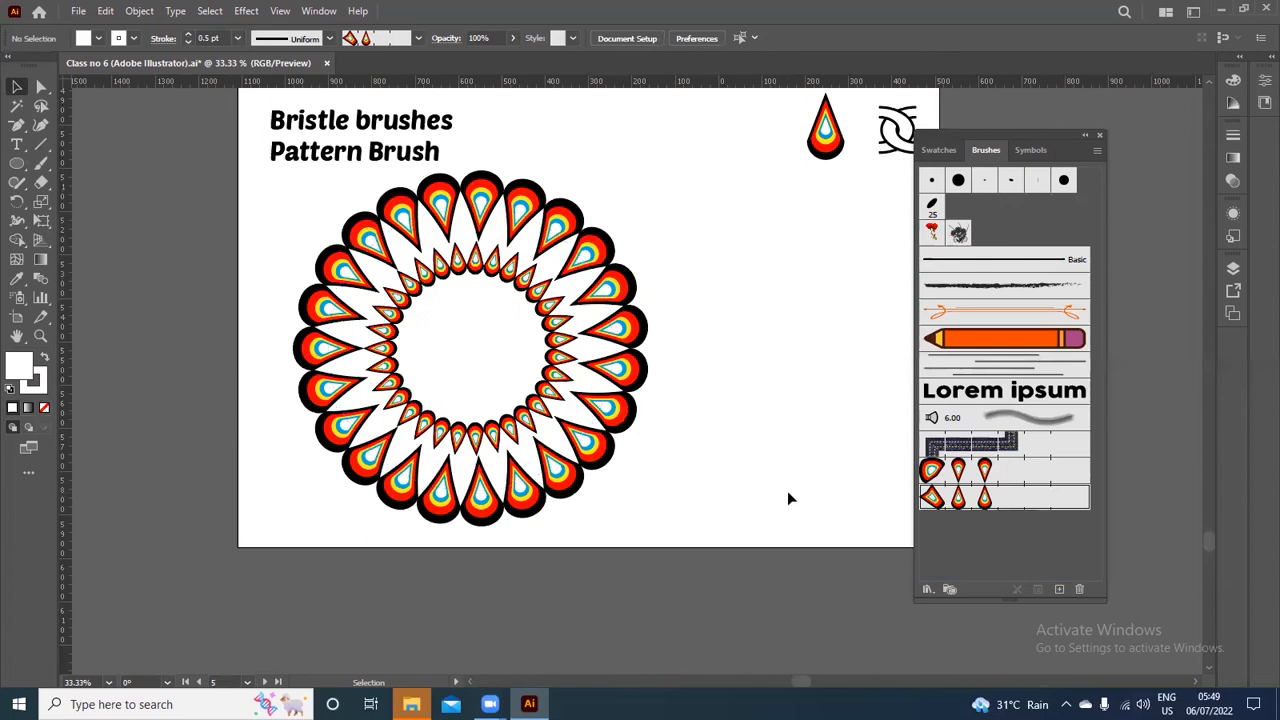
Duplicate the artboard with the teardrop rings, placing the copy and its artwork directly below the original
scroll(735, 405, up, 2)
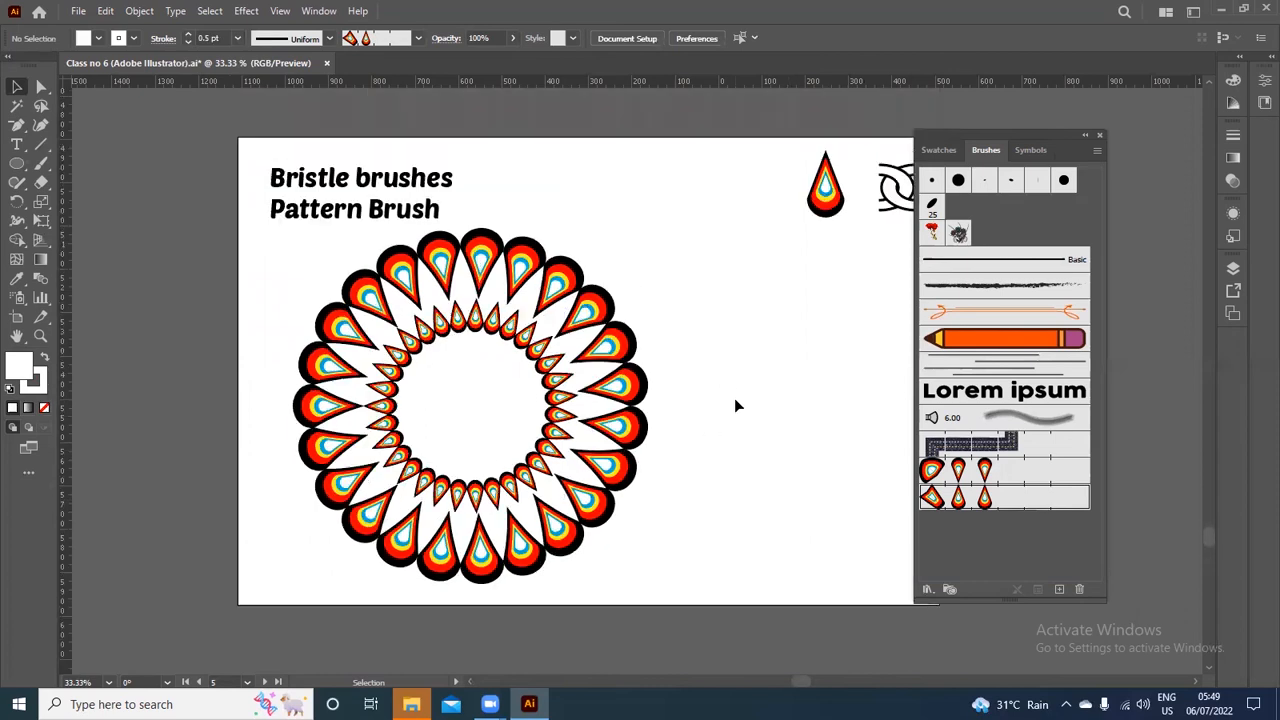
scroll(735, 405, down, 2)
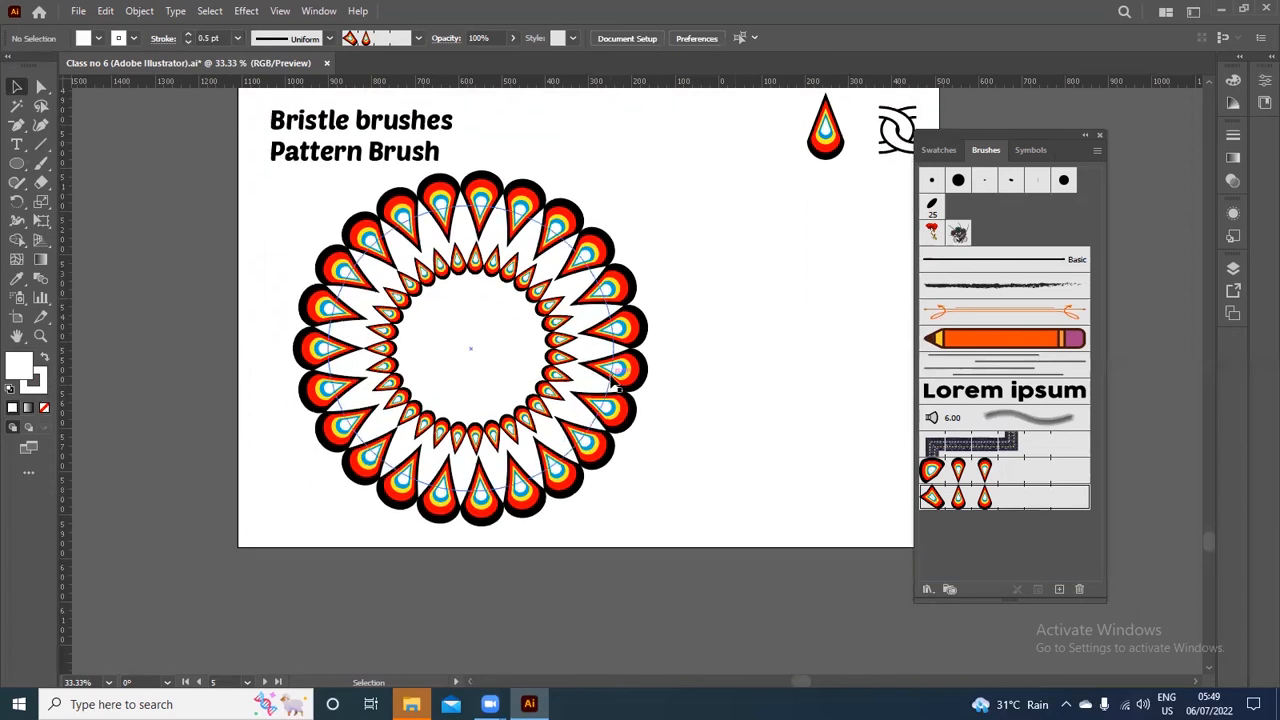
scroll(616, 388, down, 2)
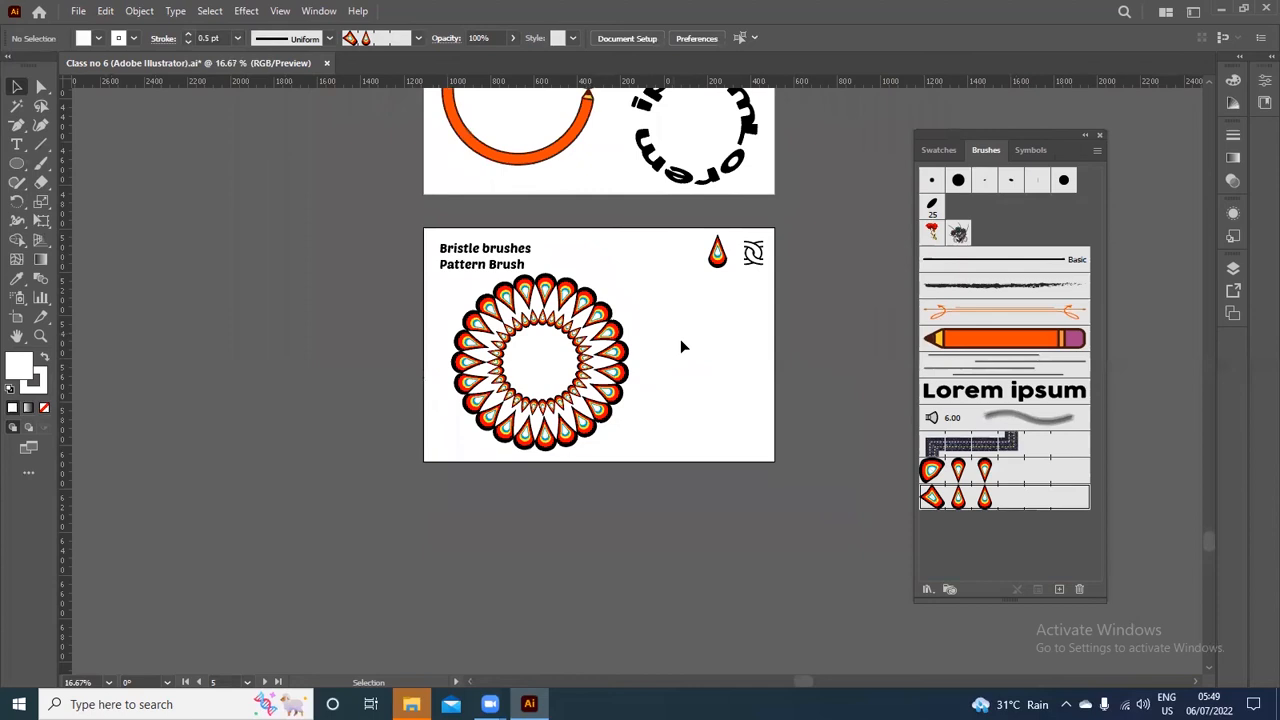
drag(648, 294, 392, 436)
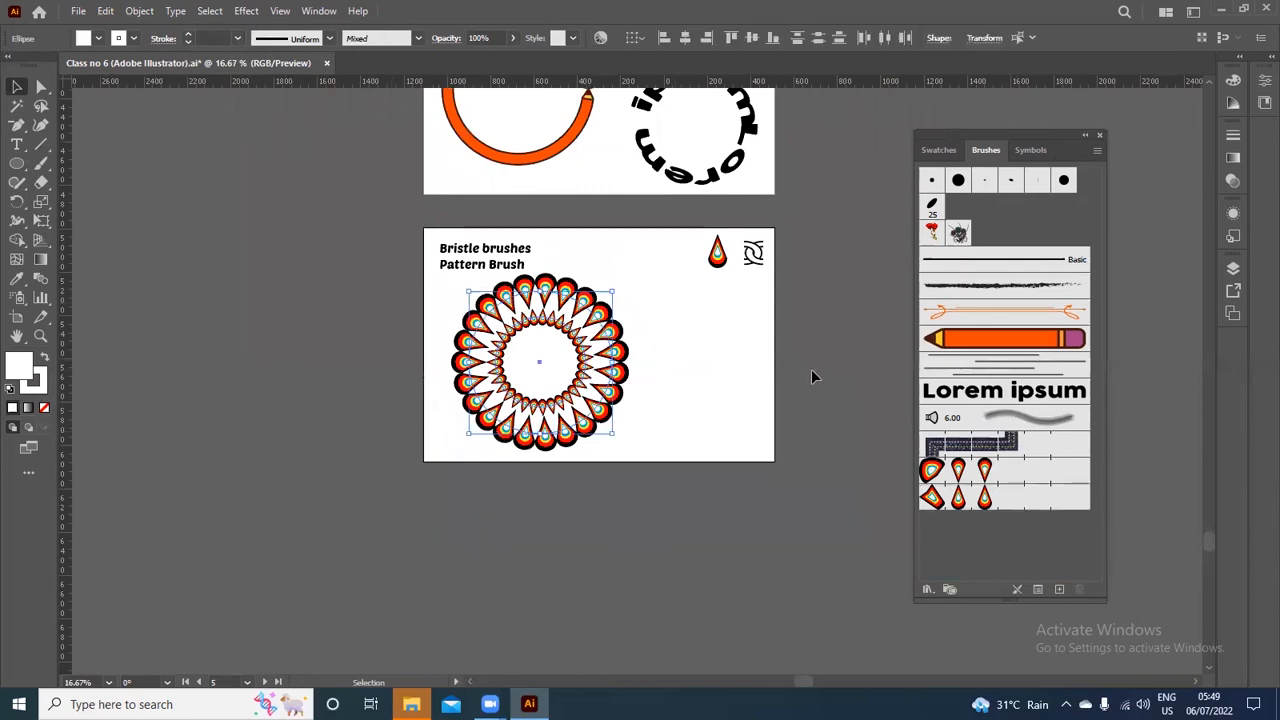
click(699, 342)
click(624, 295)
key(shift+o)
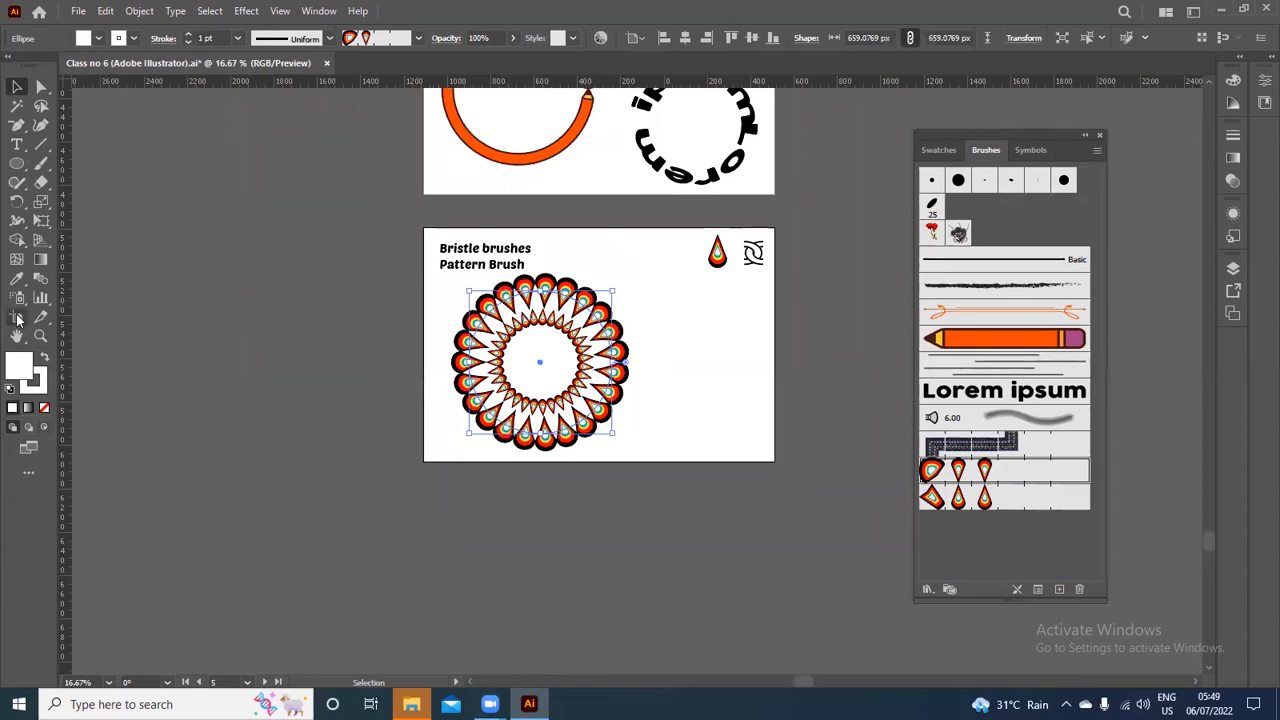
drag(650, 287, 651, 536)
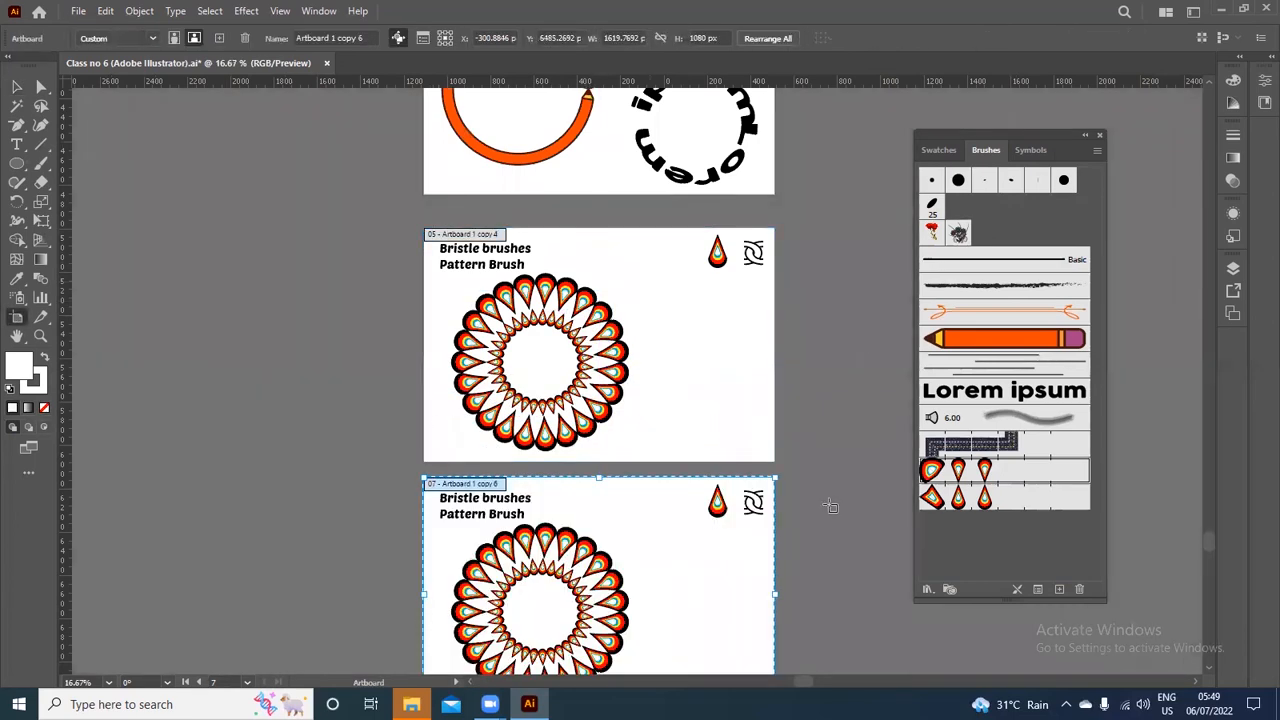
scroll(838, 504, down, 3)
scroll(655, 380, up, 1)
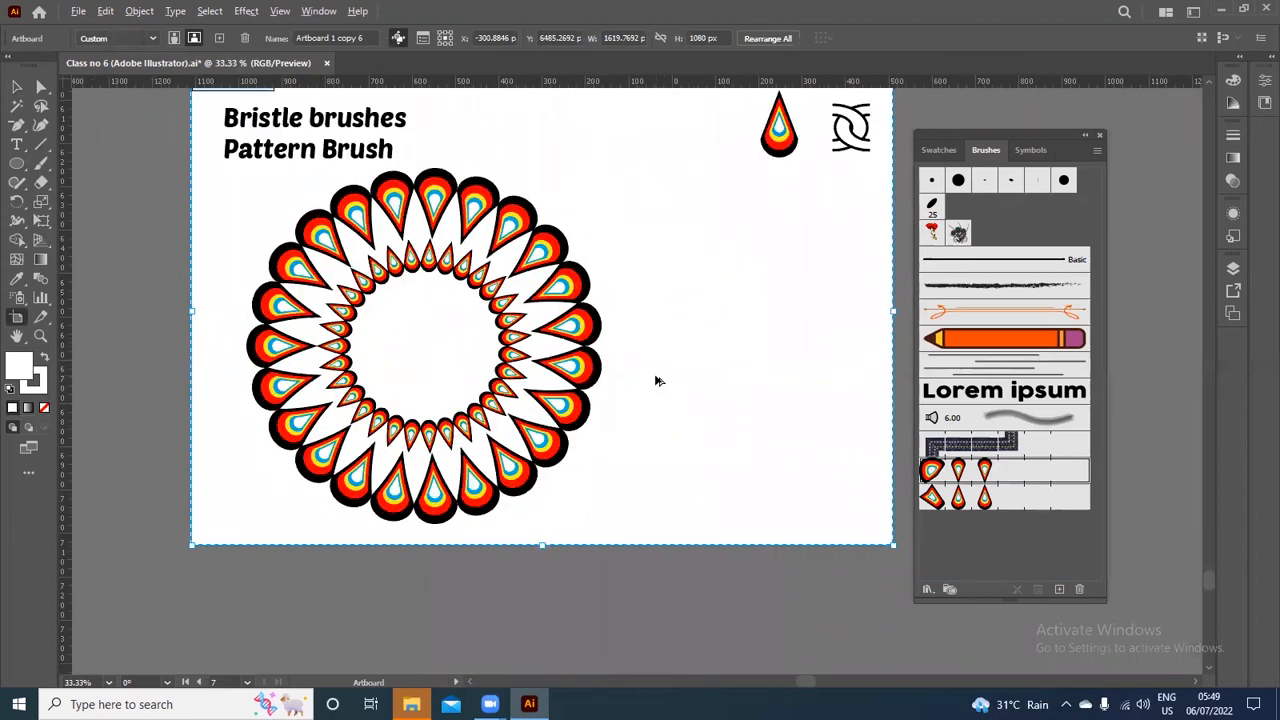
scroll(660, 375, up, 2)
Delete both teardrop rings from the duplicated artboard
click(15, 88)
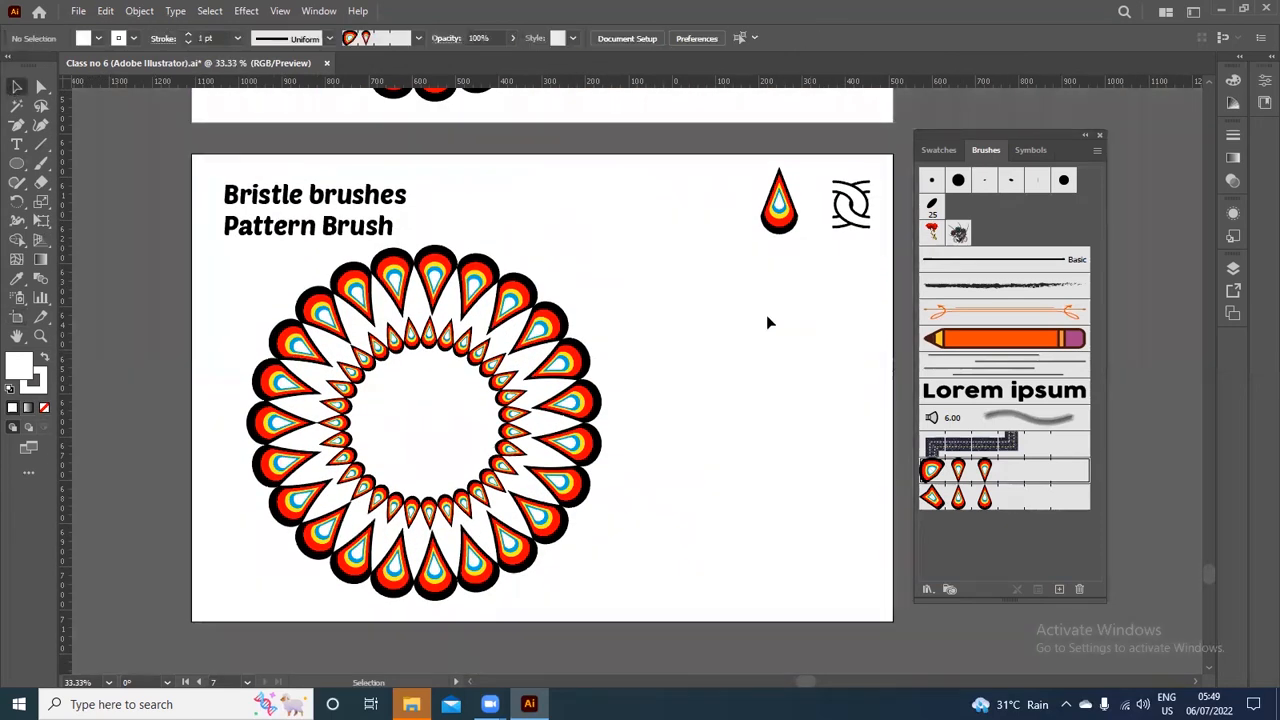
drag(632, 295, 251, 537)
key(Delete)
Move the interlaced line ornament down from the corner of the duplicated artboard into its empty area
click(845, 195)
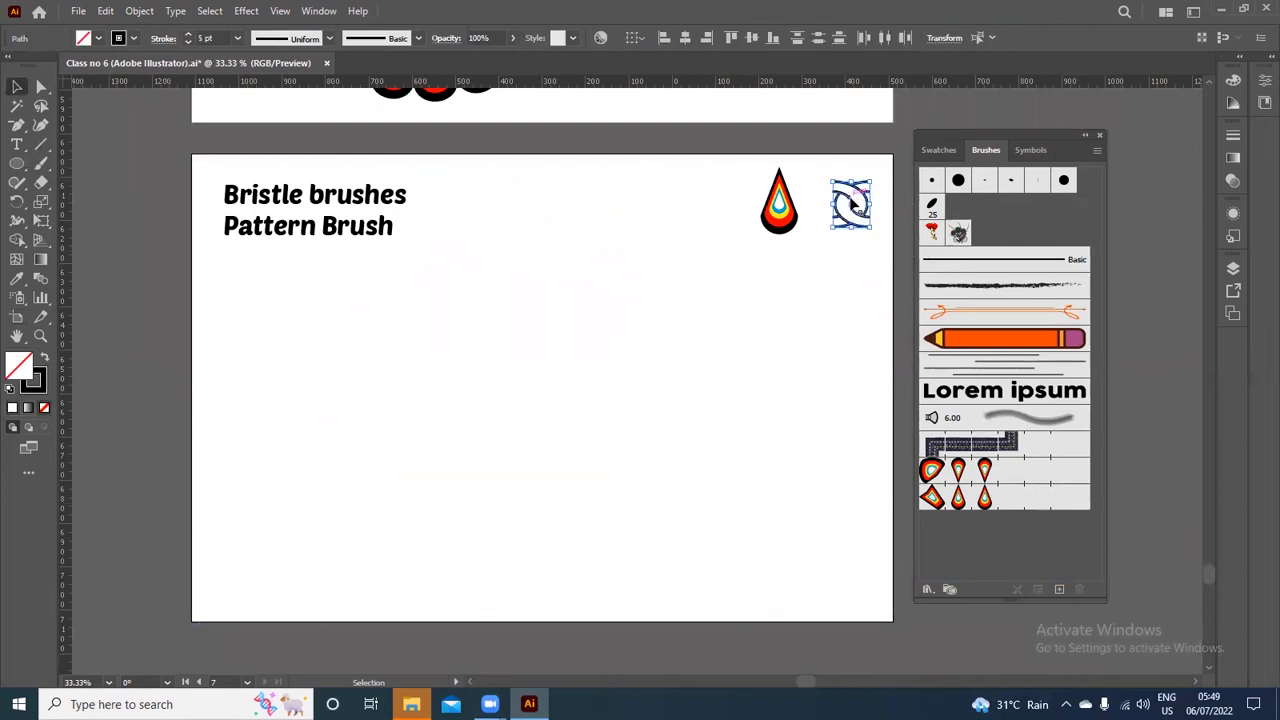
drag(835, 243, 649, 339)
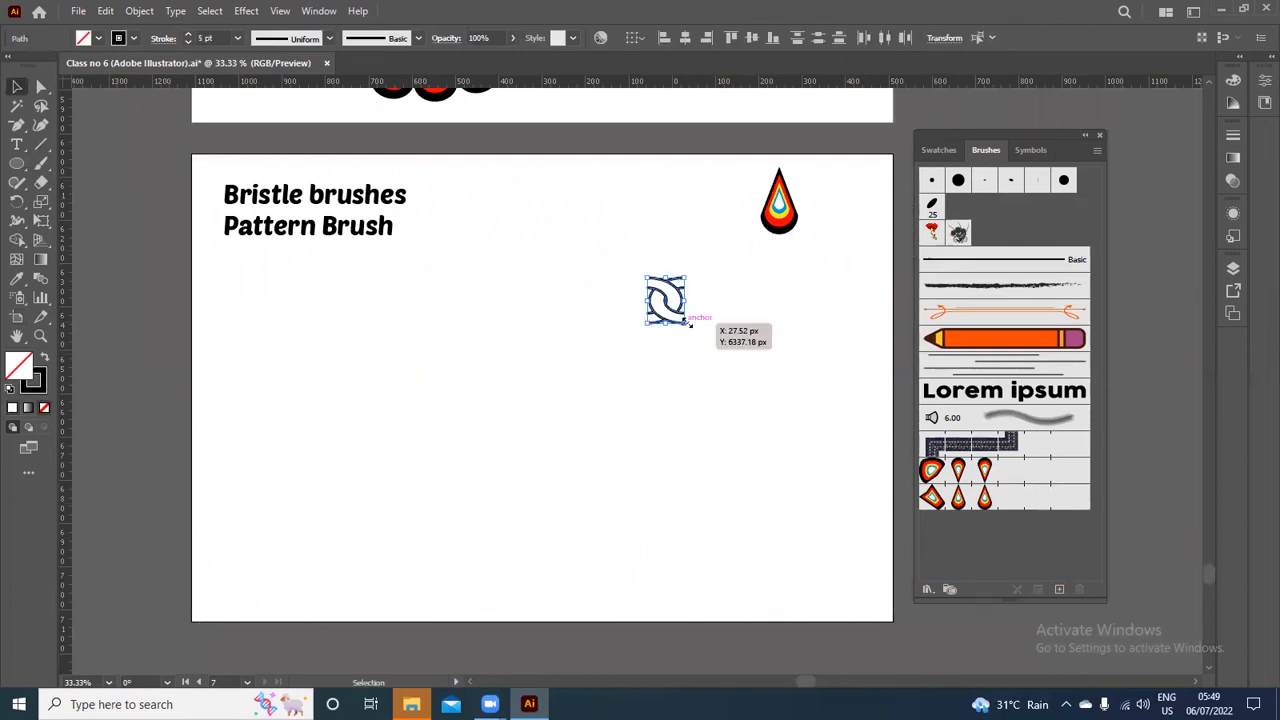
Enlarge the interlaced line ornament to about three times its size
drag(725, 369, 800, 457)
click(835, 407)
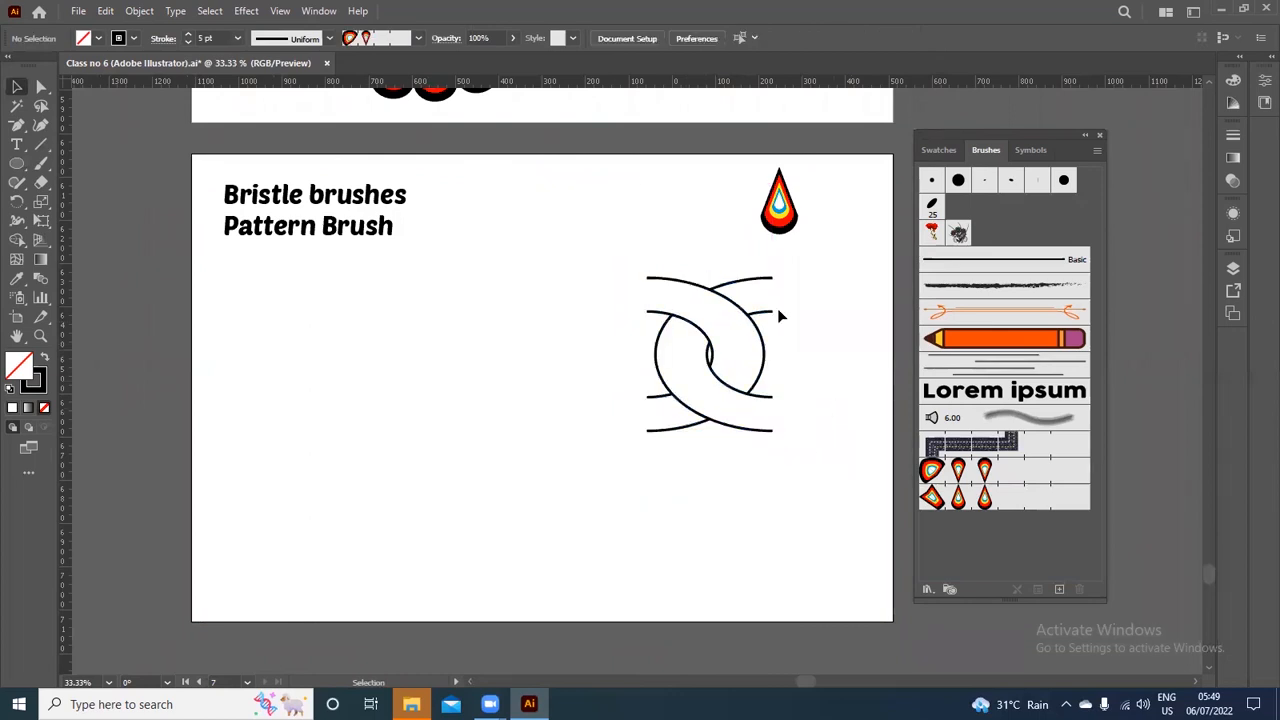
Draw an ellipse about 447 × 681 px beside the ornament and delete its bottom anchor point to leave an open arch
click(17, 164)
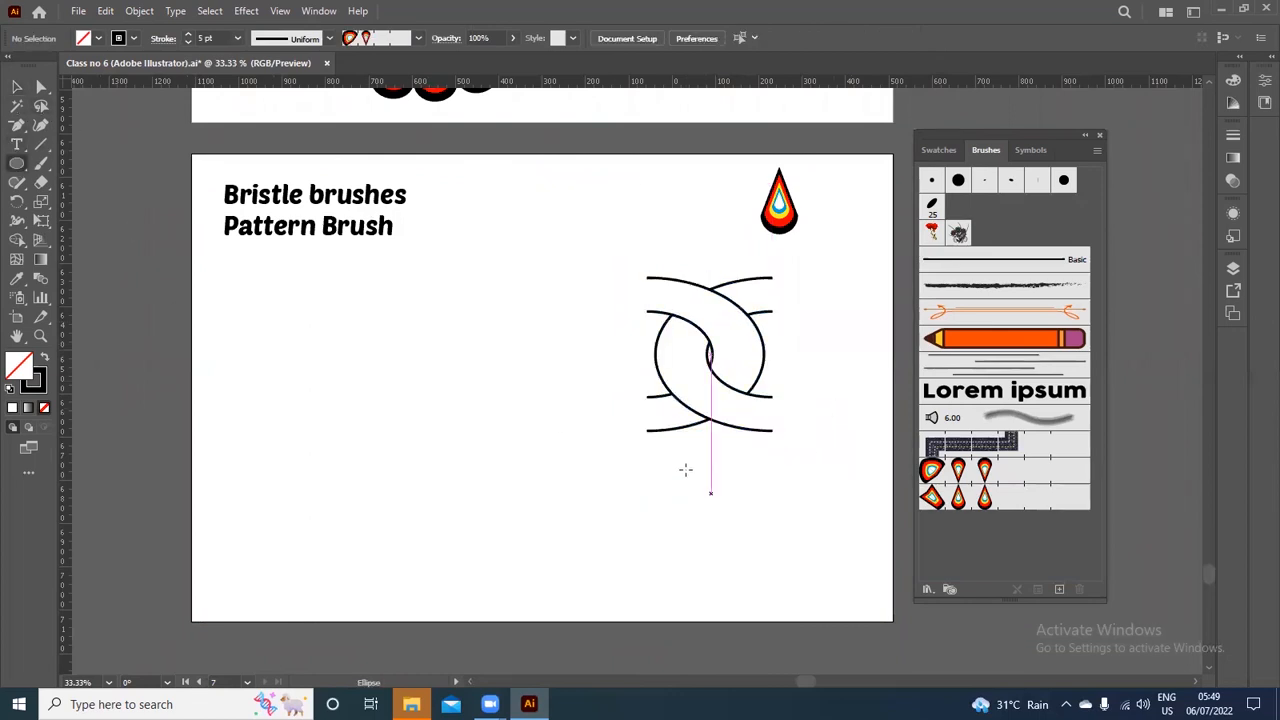
drag(315, 289, 512, 584)
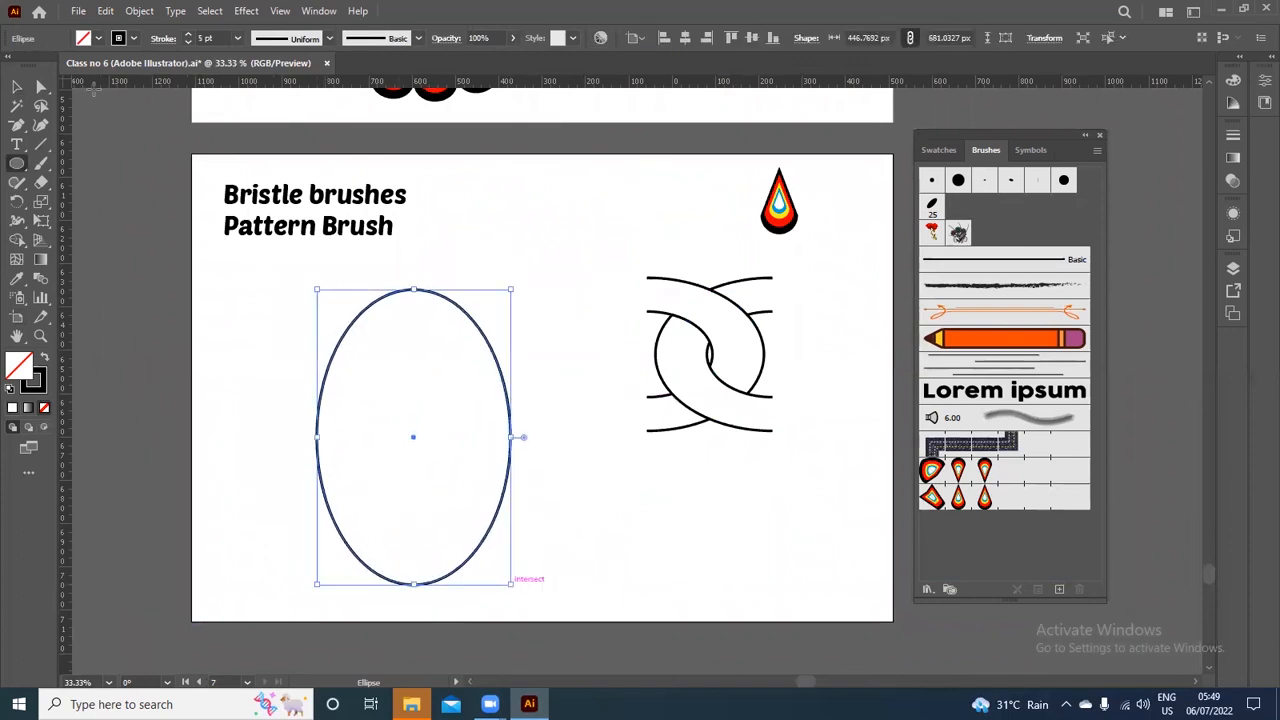
click(42, 90)
drag(357, 577, 486, 623)
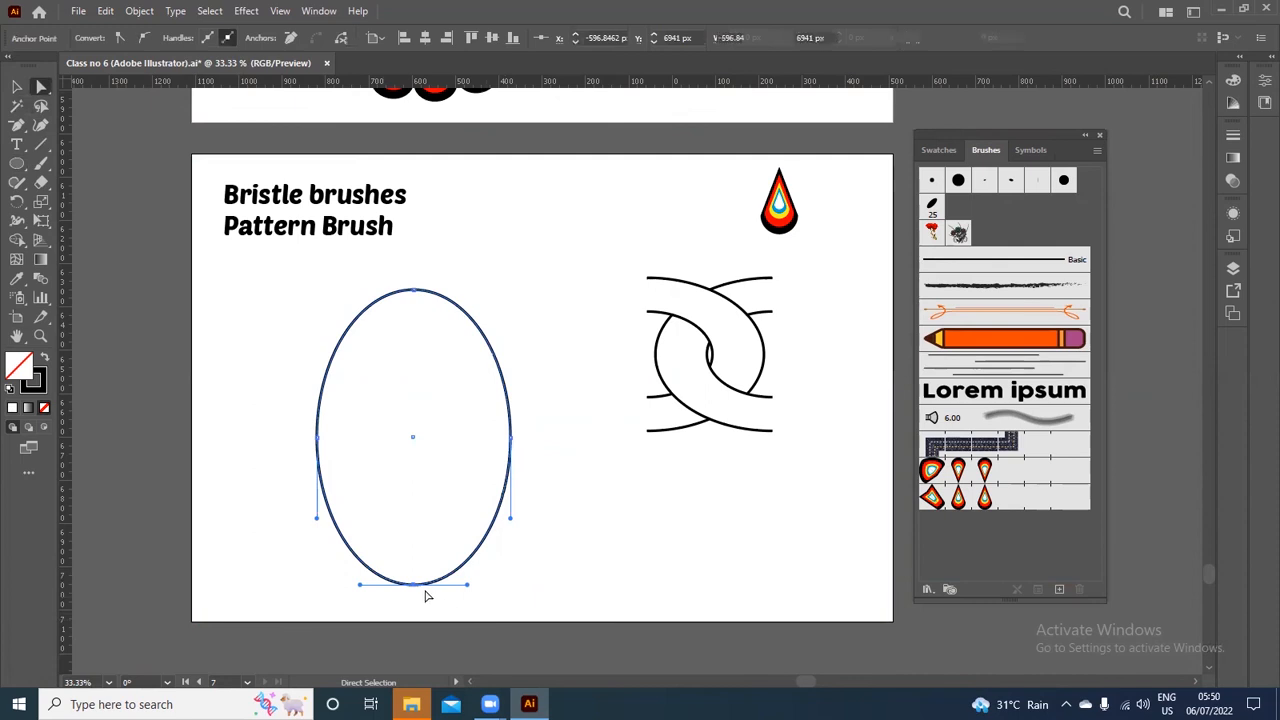
key(Delete)
click(17, 87)
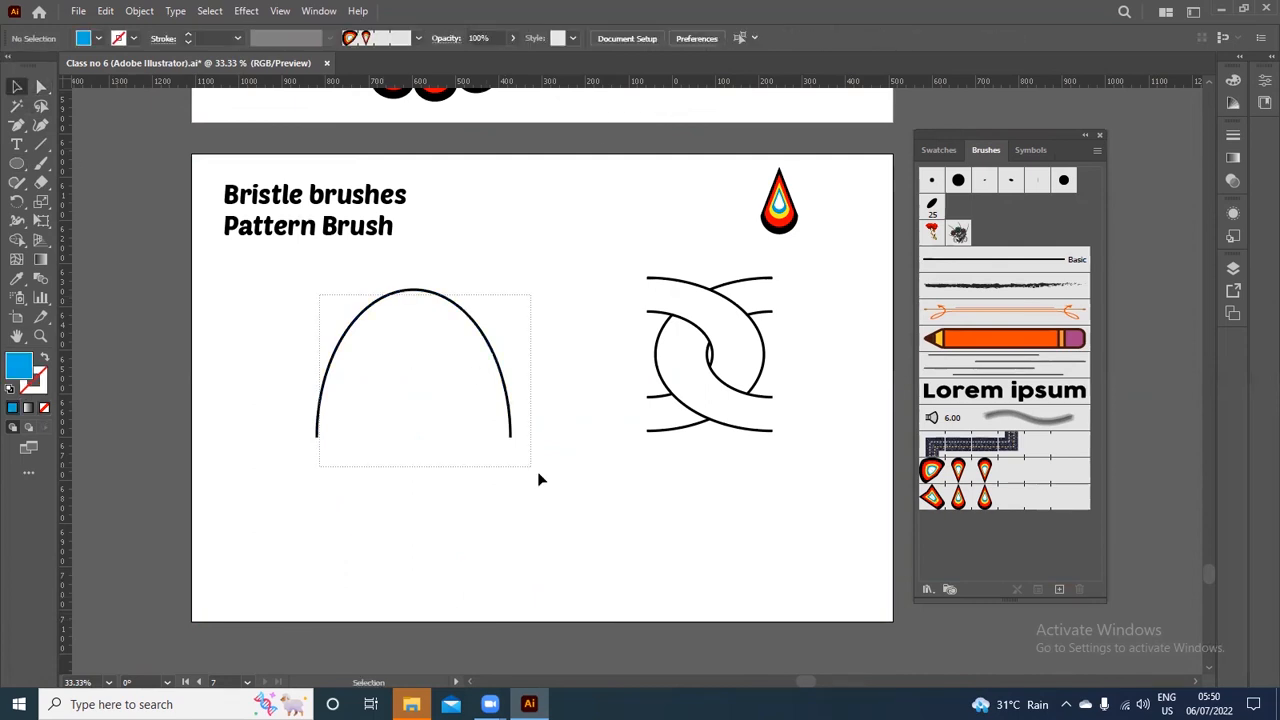
Add a centred copy of the arch at about half size inside it and align both arches along their bottom edges
key(ctrl)
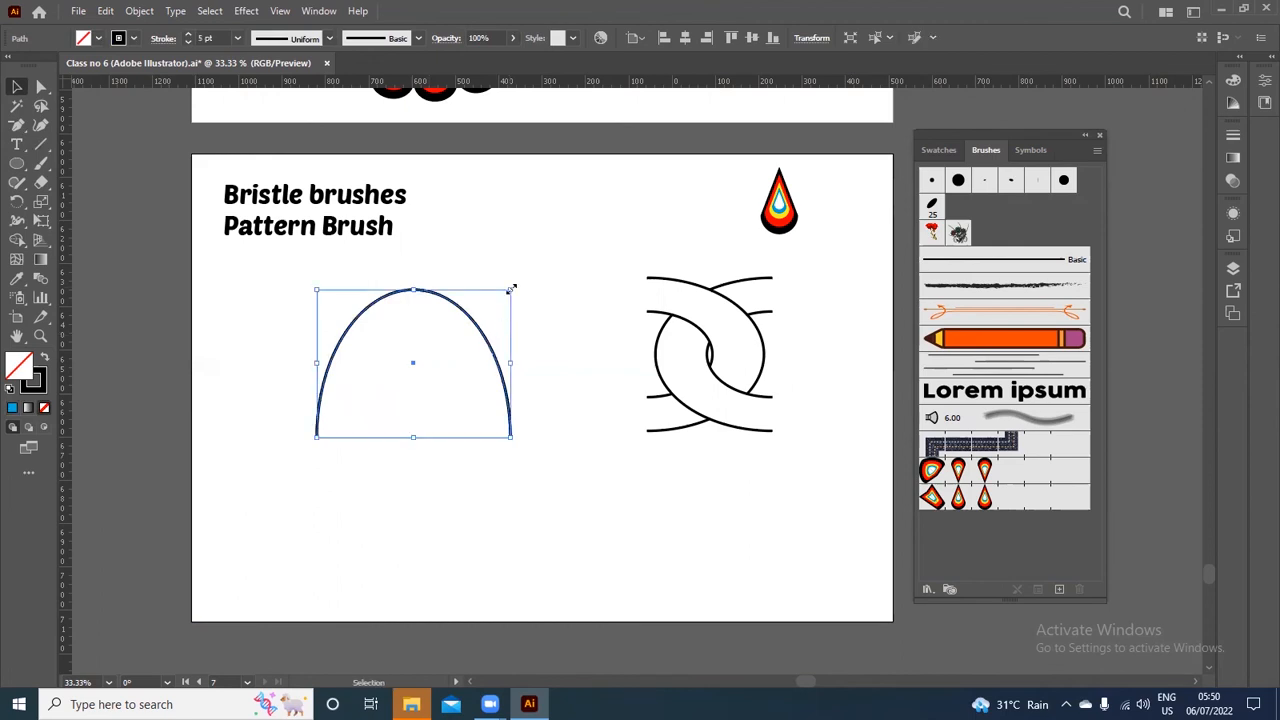
drag(510, 288, 490, 332)
drag(360, 300, 543, 480)
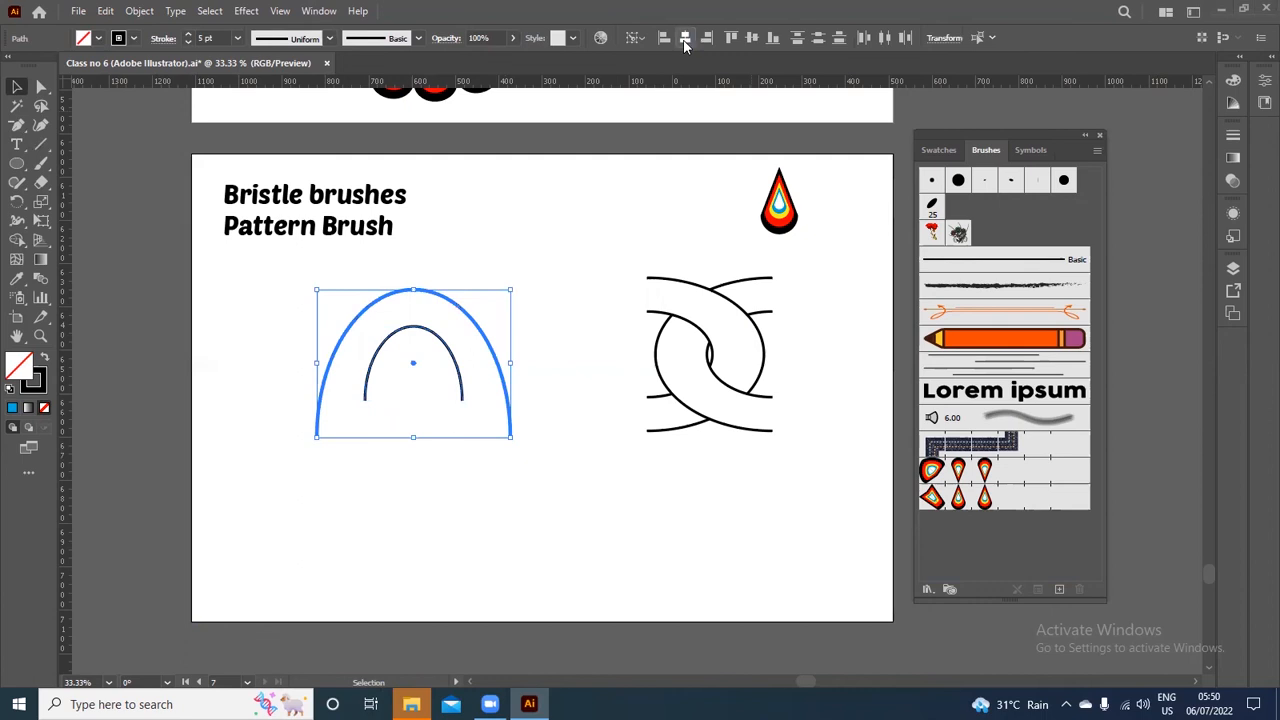
click(773, 38)
click(588, 242)
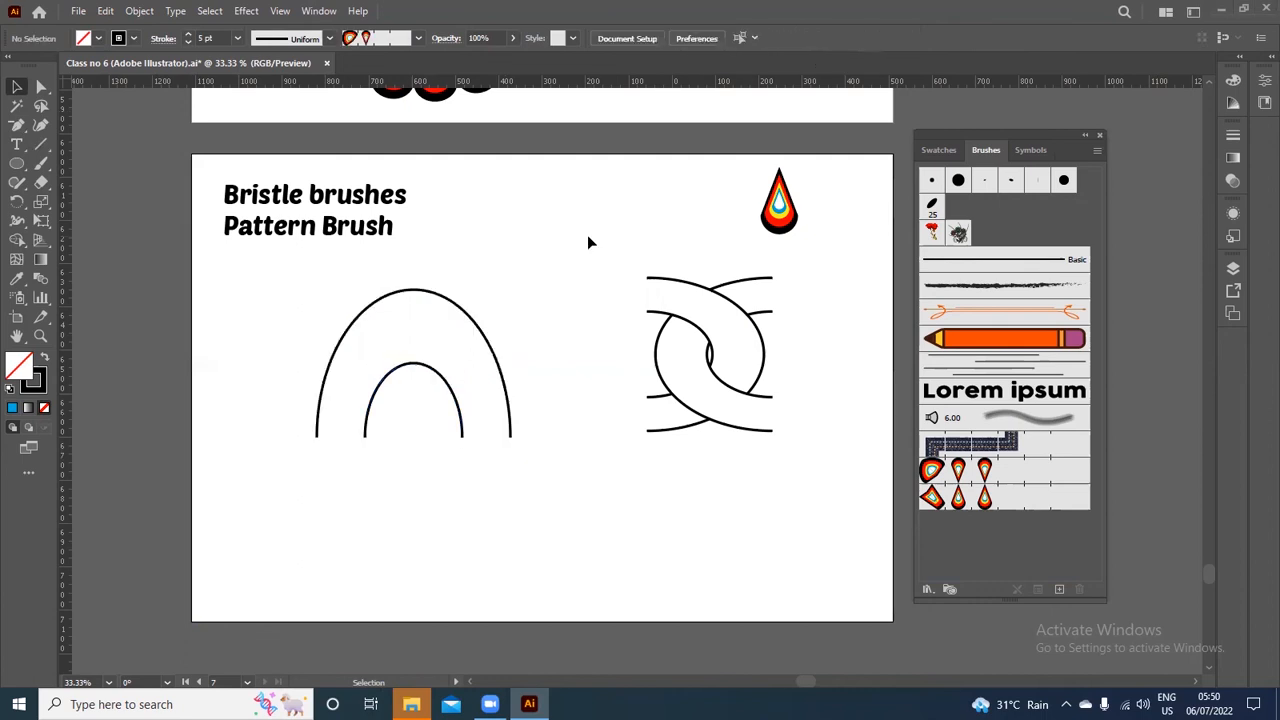
Enlarge the inner arch slightly and realign it with the outer arch by horizontal centre and bottom edge
click(413, 363)
drag(413, 363, 417, 350)
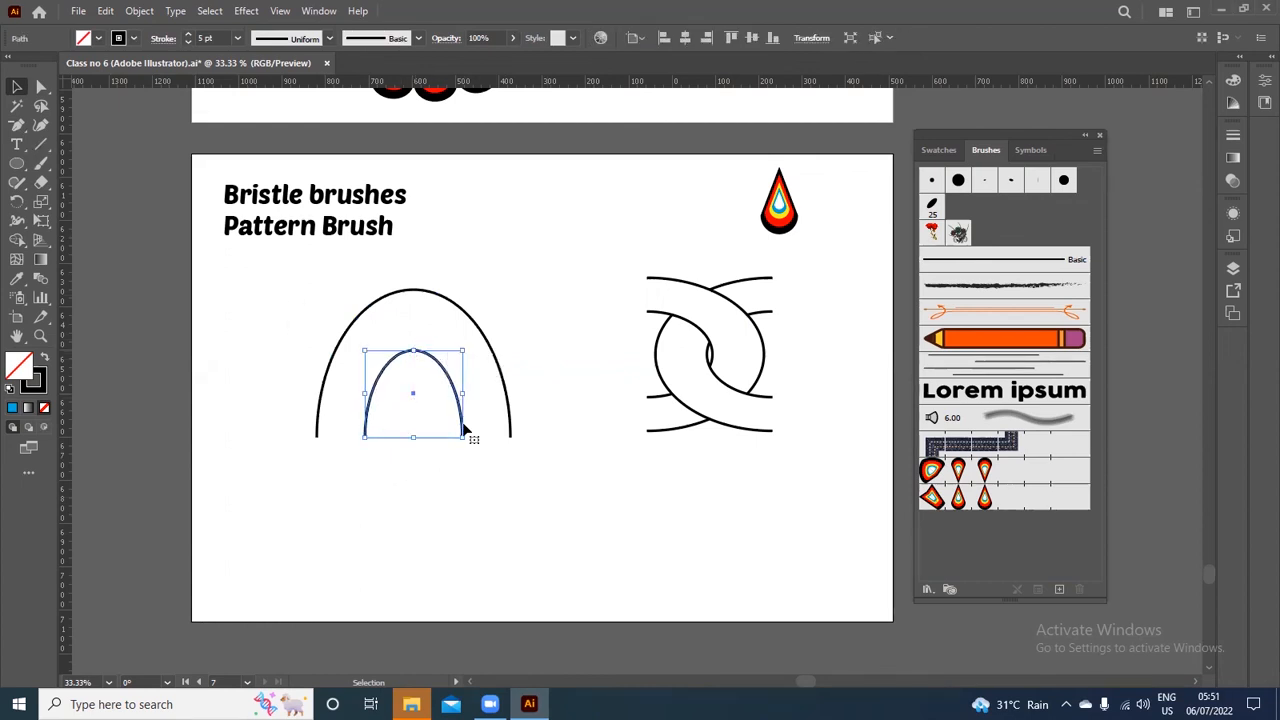
drag(463, 393, 478, 393)
drag(576, 308, 459, 411)
click(500, 369)
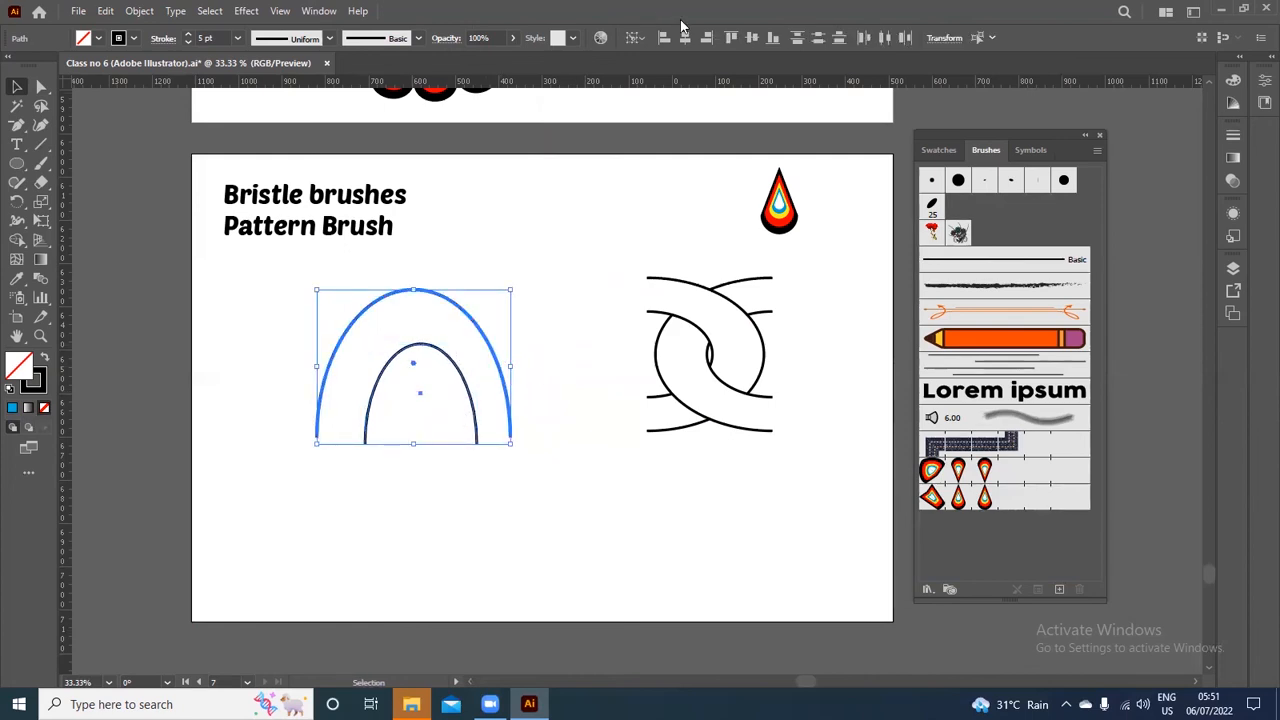
click(685, 38)
click(751, 38)
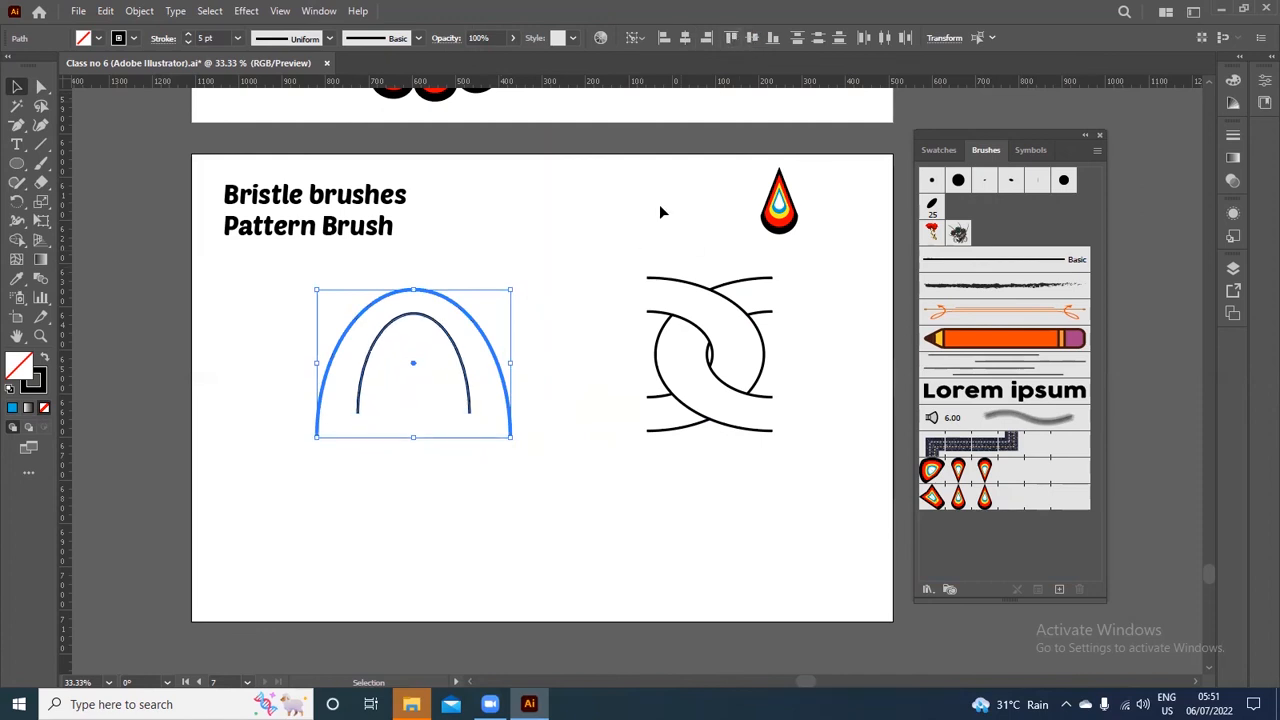
click(773, 38)
click(558, 258)
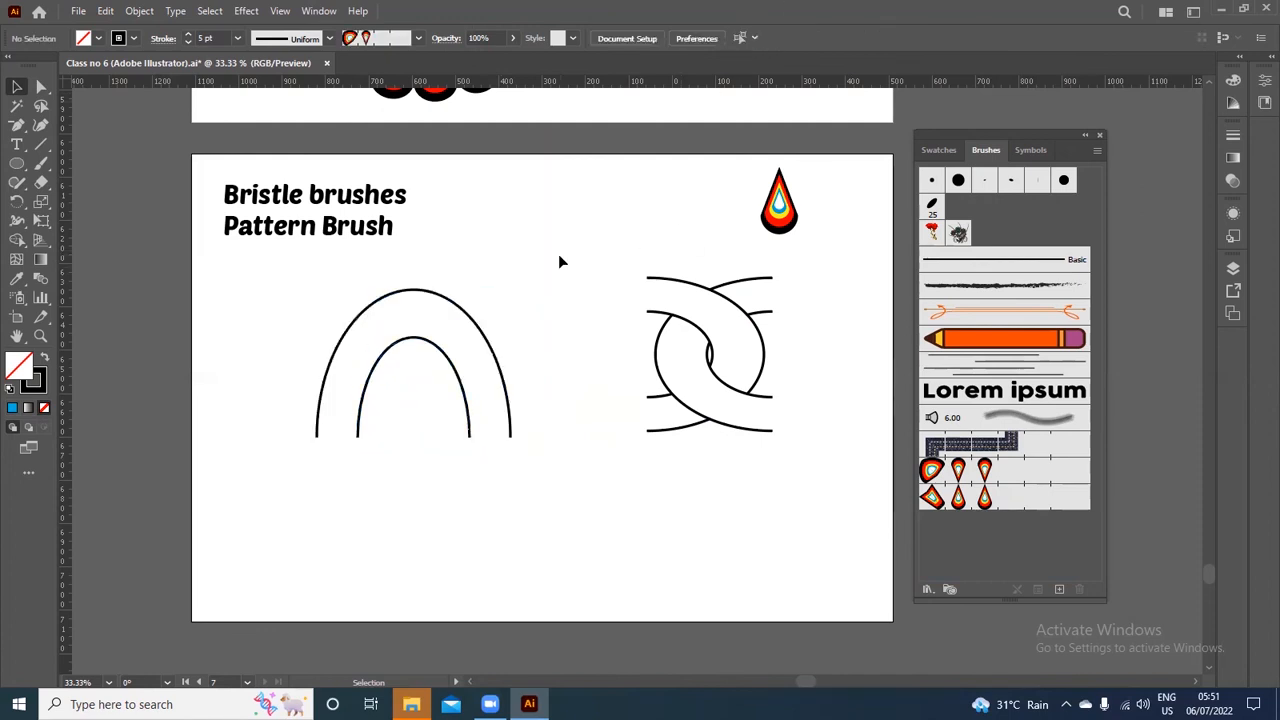
Rotate both arches 90° clockwise and create a copy of them reflected across the vertical axis
drag(528, 254, 345, 450)
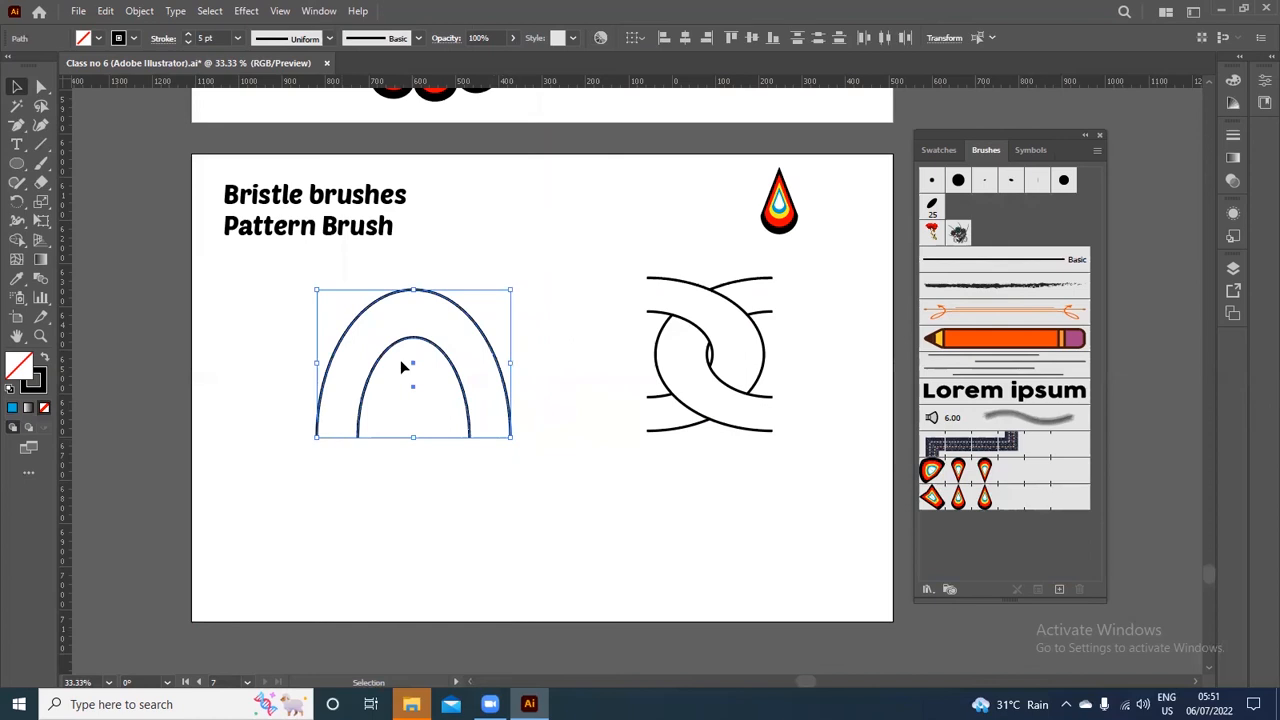
drag(517, 287, 404, 398)
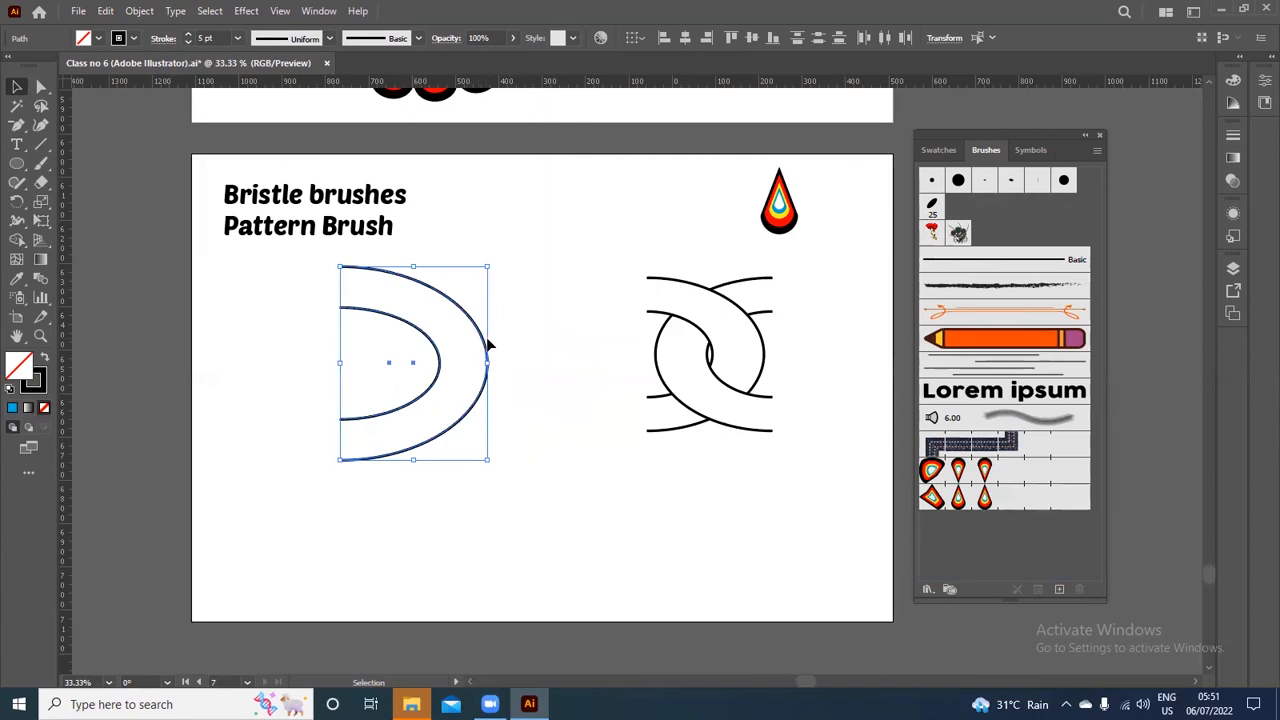
right_click(488, 344)
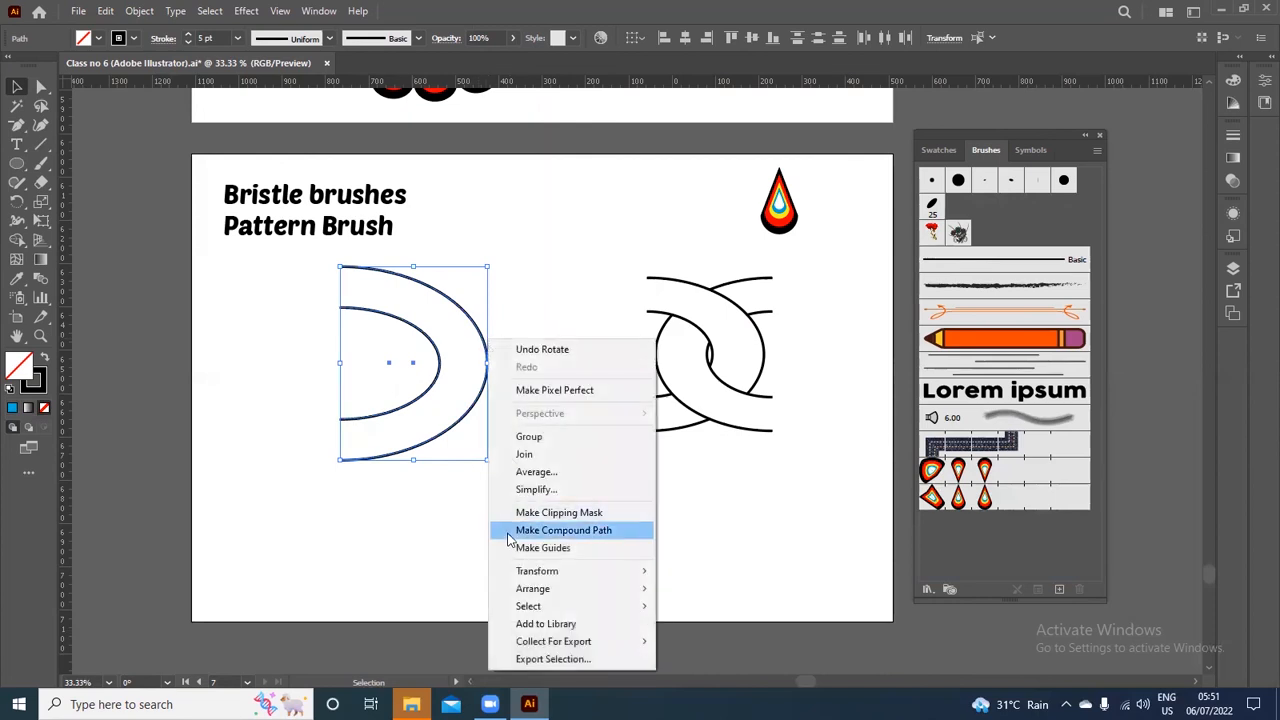
mouse_move(576, 574)
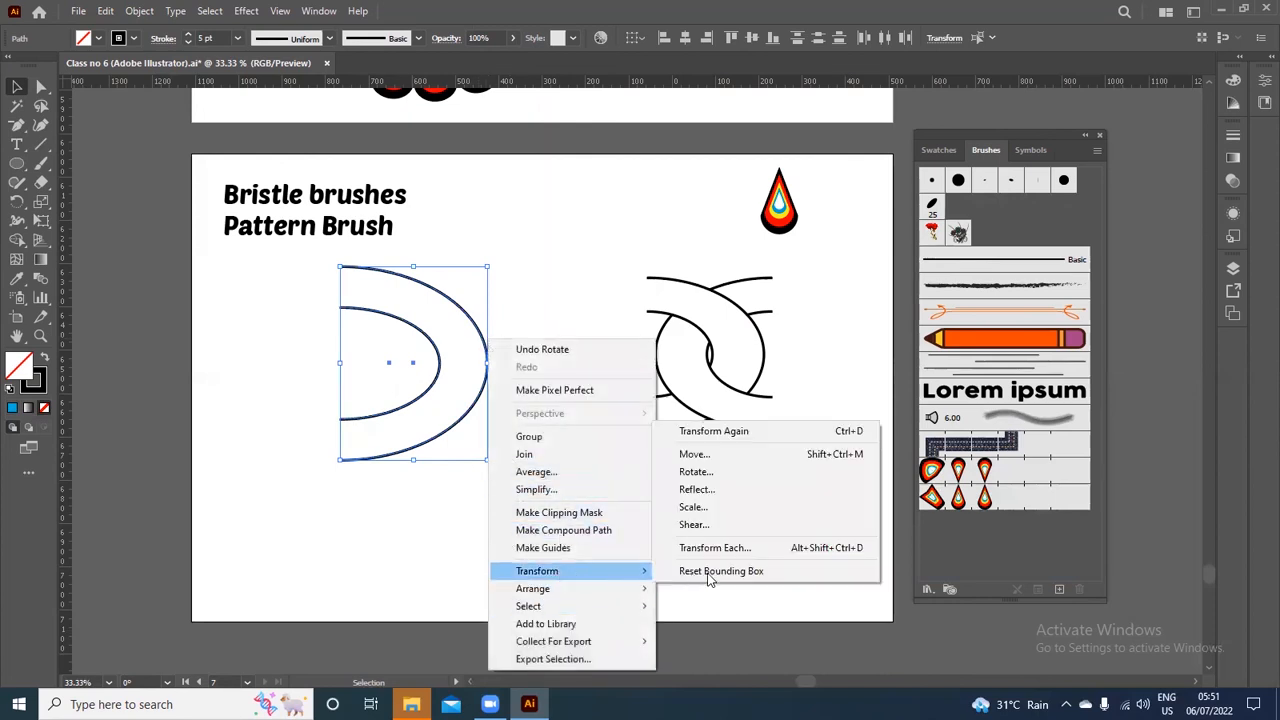
click(716, 488)
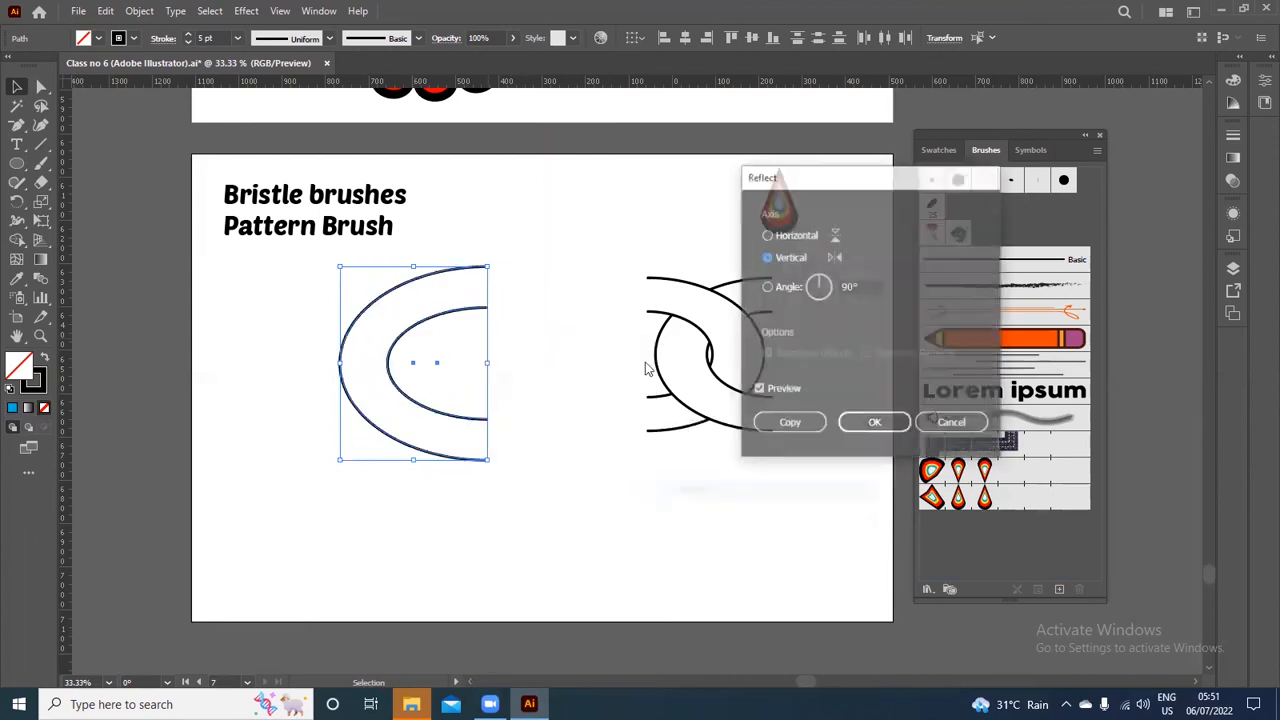
click(788, 425)
key(shift+Right)
key(shift+Right)
key(shift+Right)
key(shift+Right)
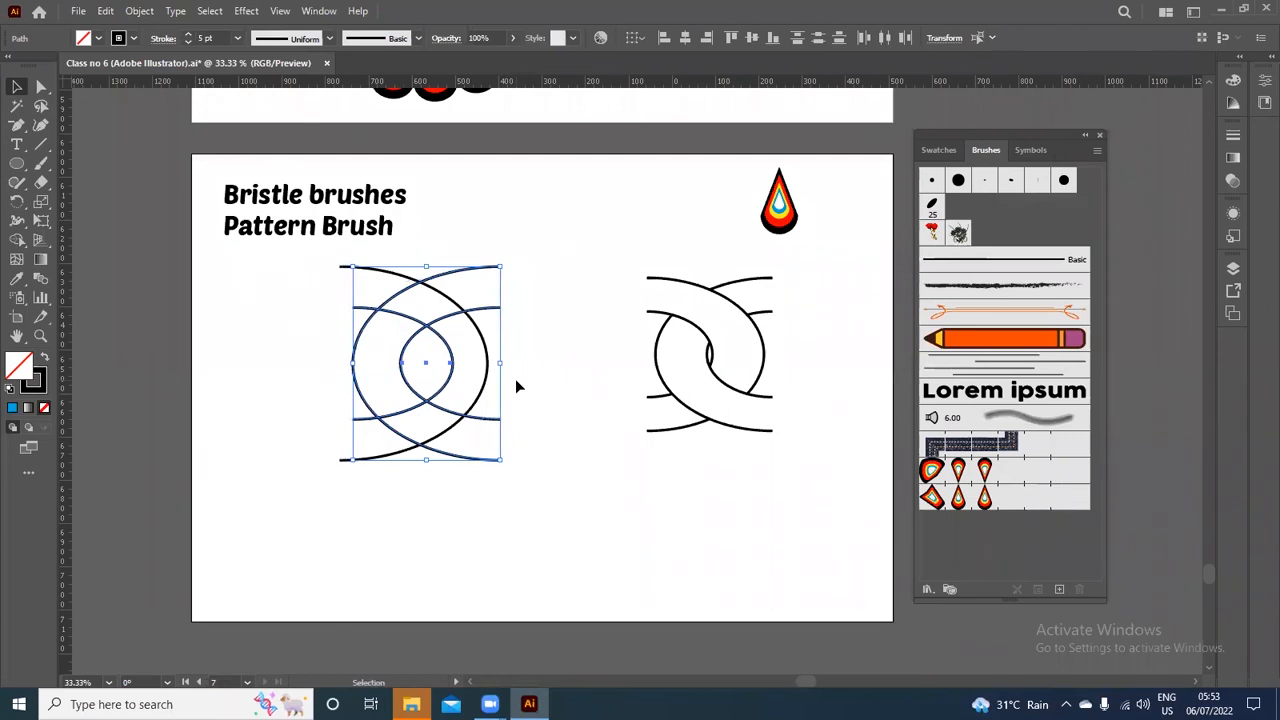
key(ctrl+shift+Left)
key(ctrl+shift+Left)
key(ctrl+shift+Left)
click(236, 399)
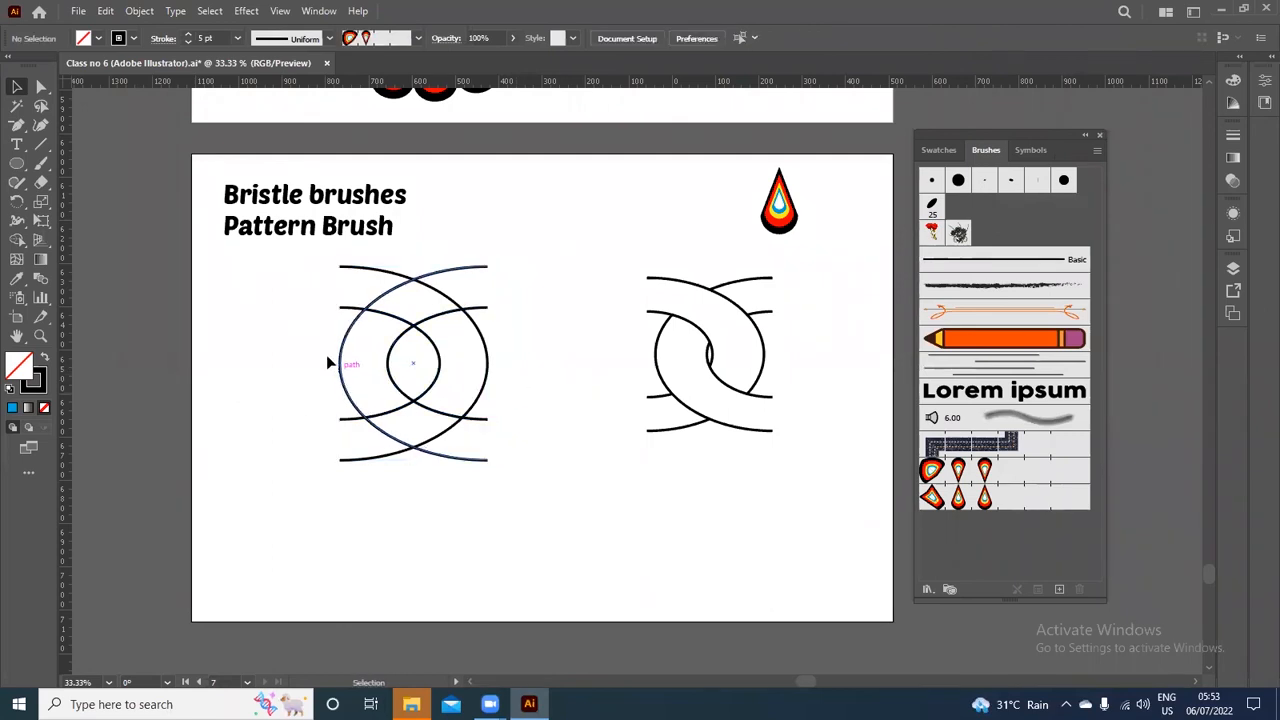
Shift the reflected pair of arches slightly right so that it only partly overlaps the original pair
click(395, 378)
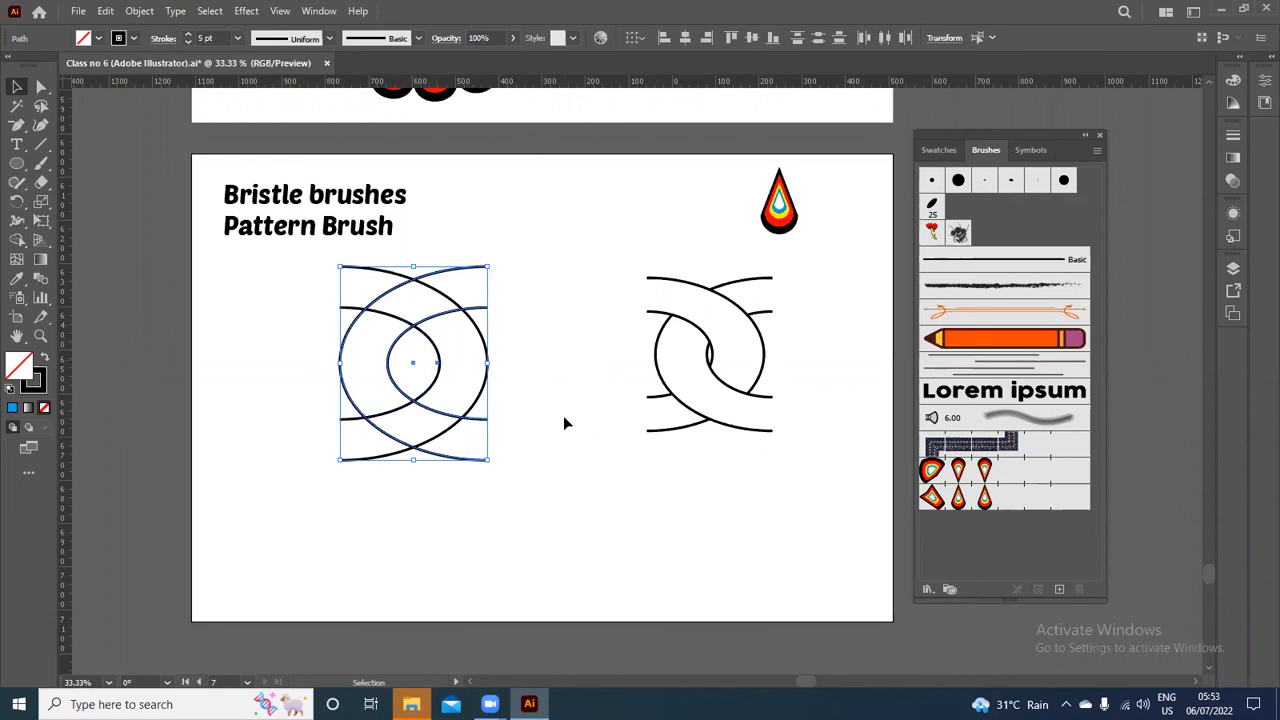
key(shift+Right)
key(shift+Right)
key(shift+Right)
key(shift+Right)
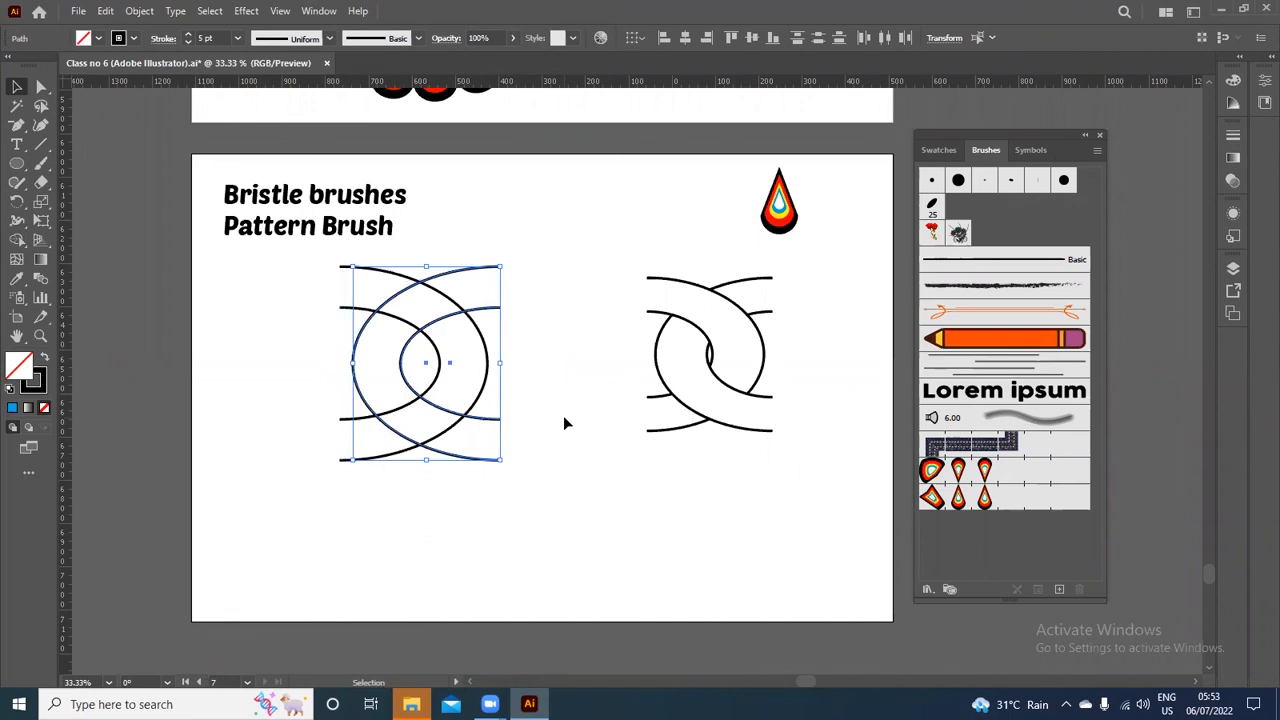
click(559, 376)
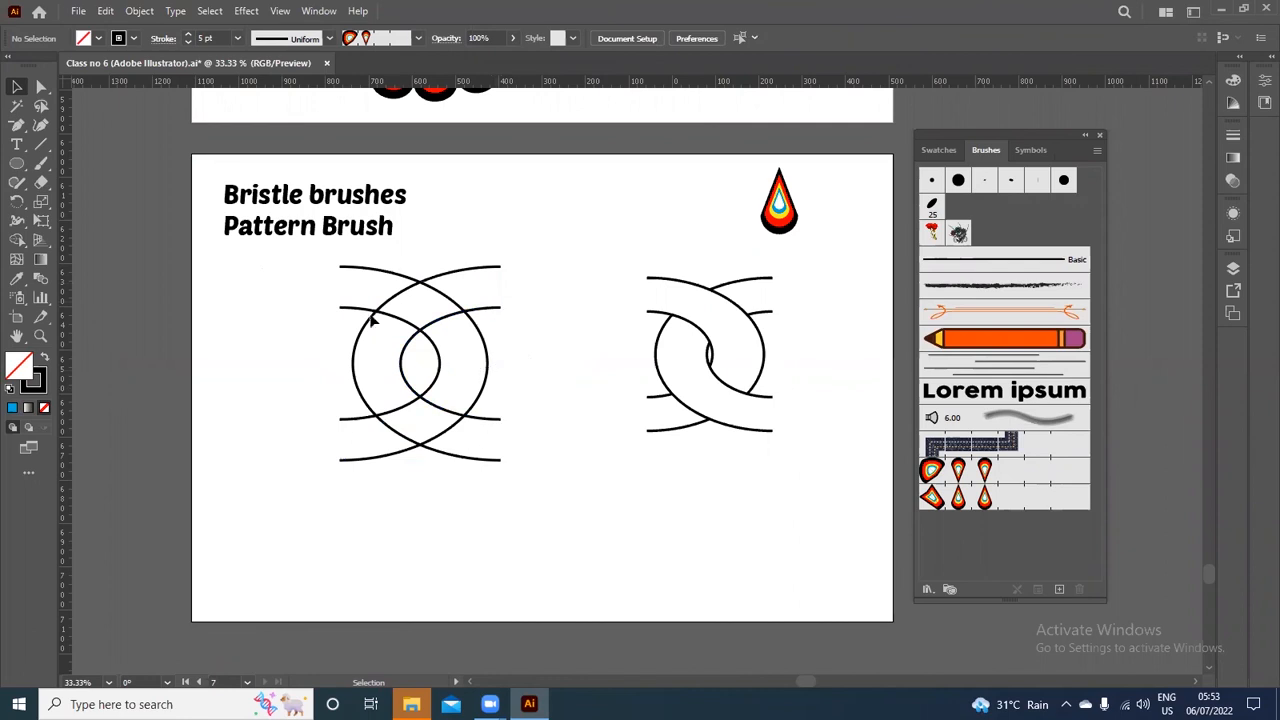
Place a test copy of the overlapping arches beside the original so their line ends meet, and delete the copy
drag(295, 261, 545, 529)
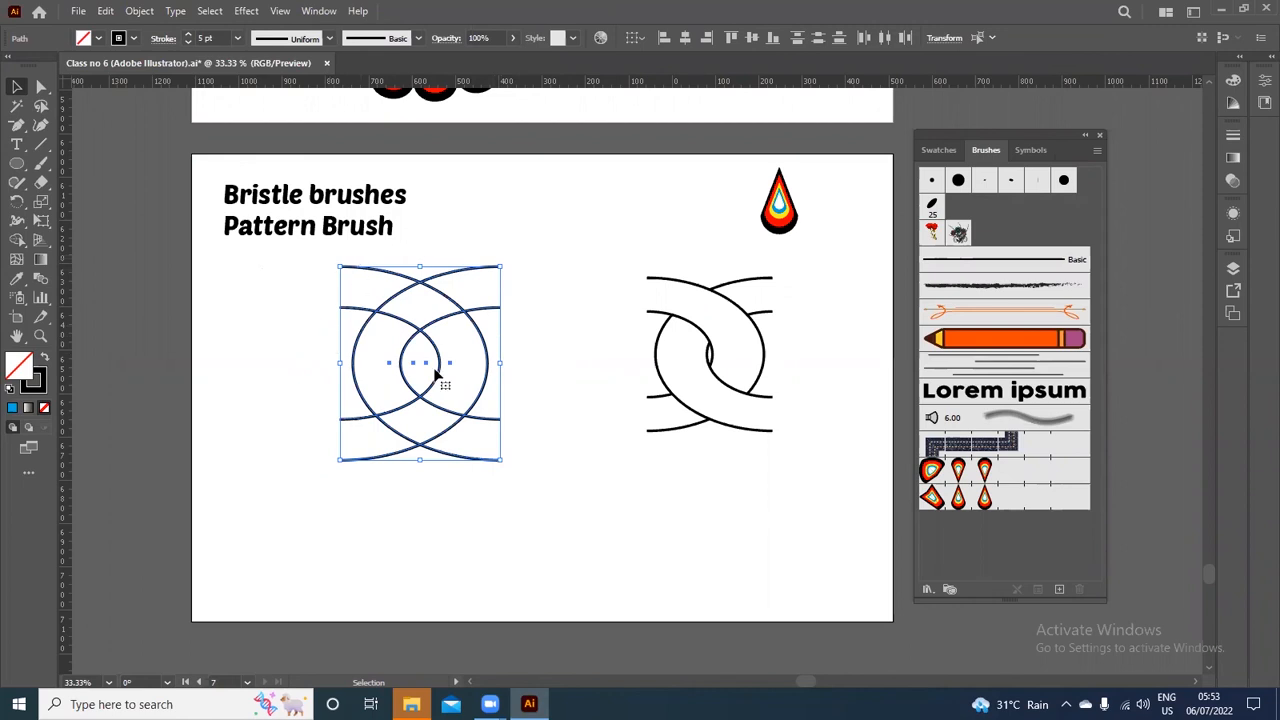
drag(444, 370, 594, 381)
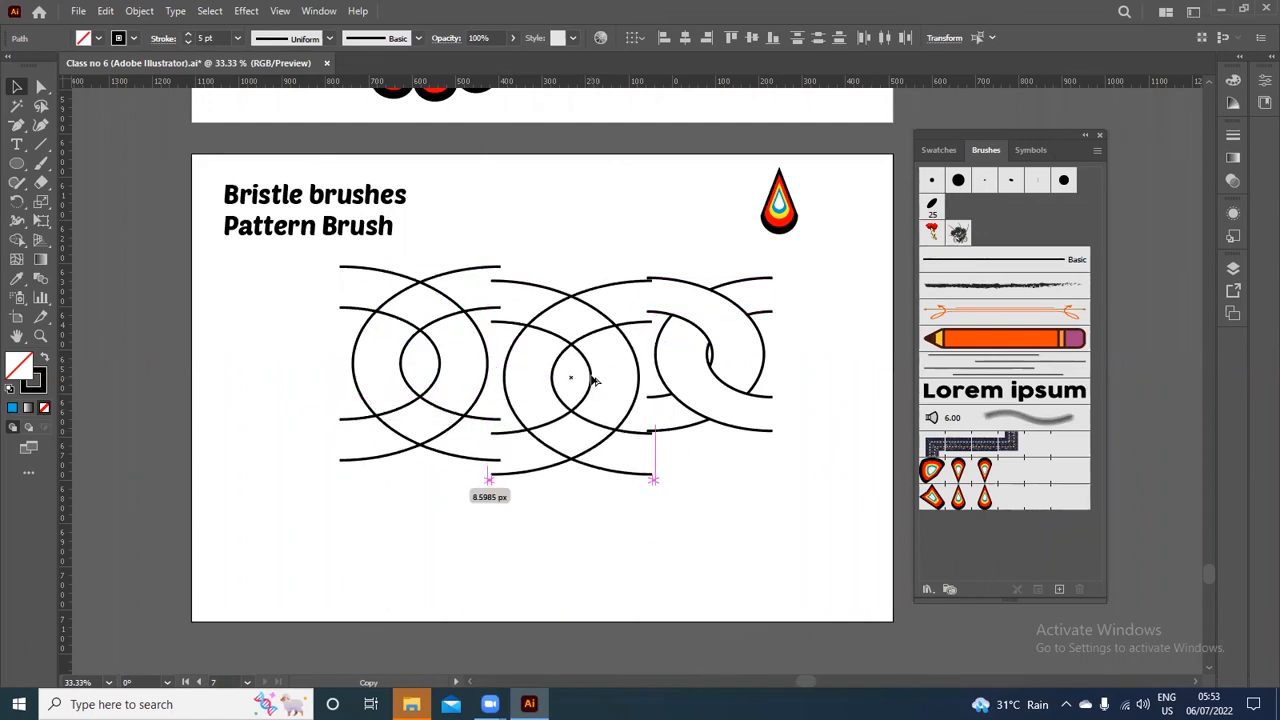
mouse_move(594, 381)
mouse_down()
mouse_move(610, 345)
mouse_move(597, 363)
mouse_up()
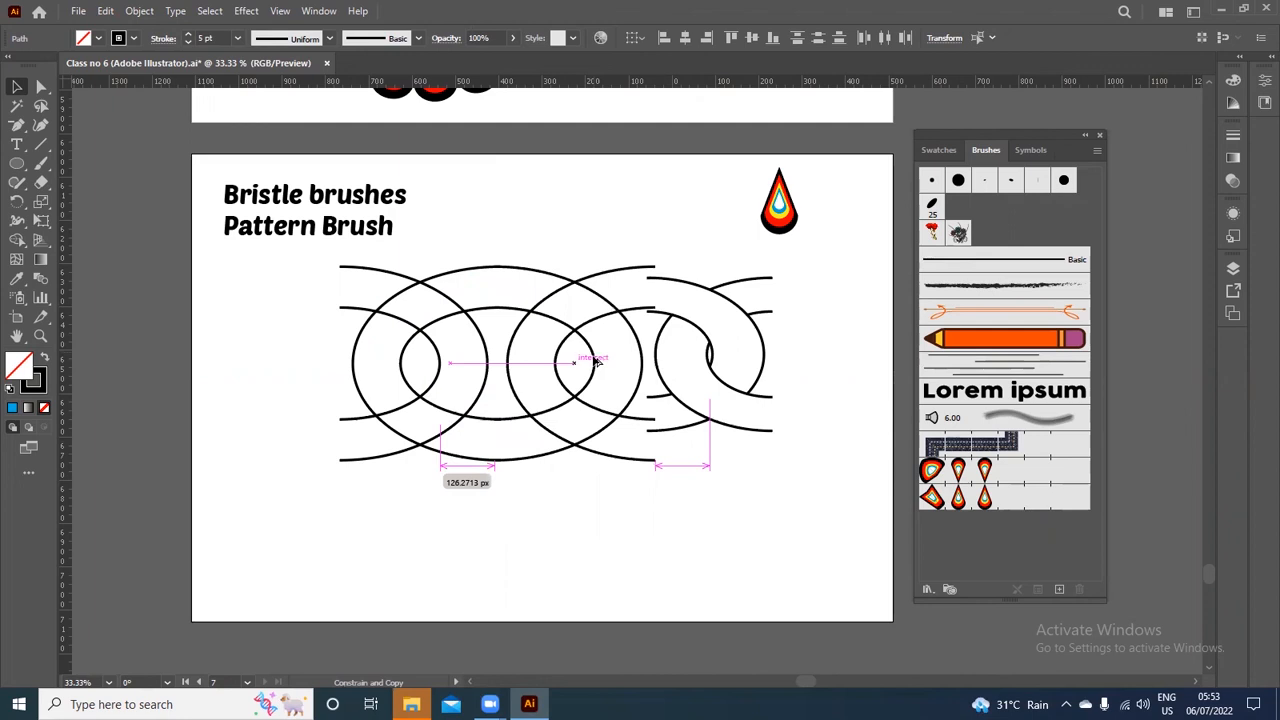
drag(597, 363, 600, 420)
key(Delete)
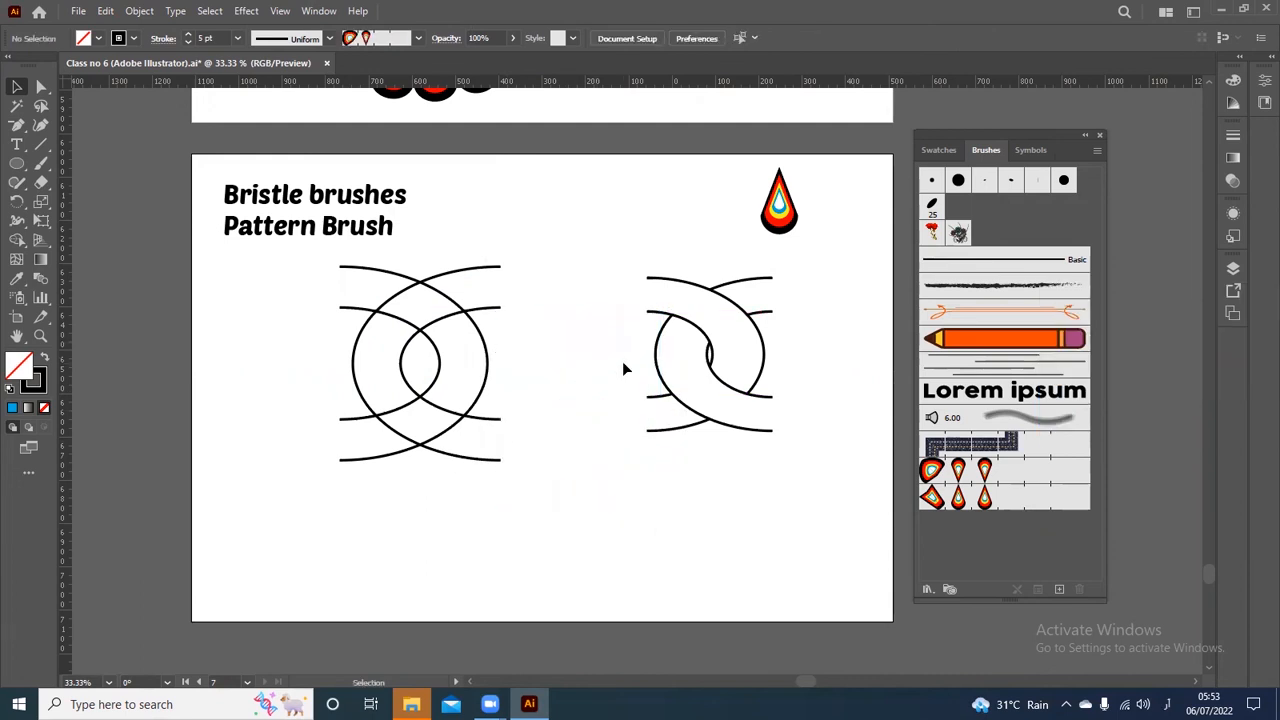
Erase the crossing line segments of the overlapping arches with the Shape Builder so the two bands interlace like the reference ornament
drag(314, 258, 497, 478)
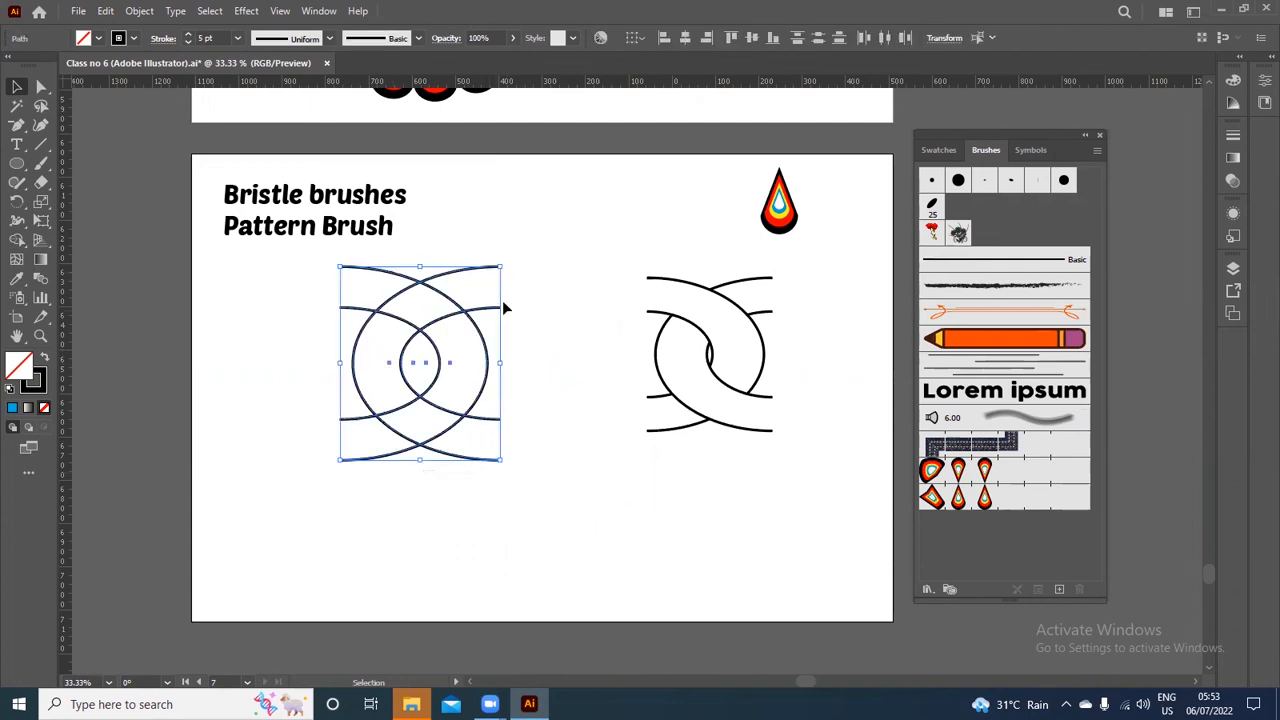
click(17, 240)
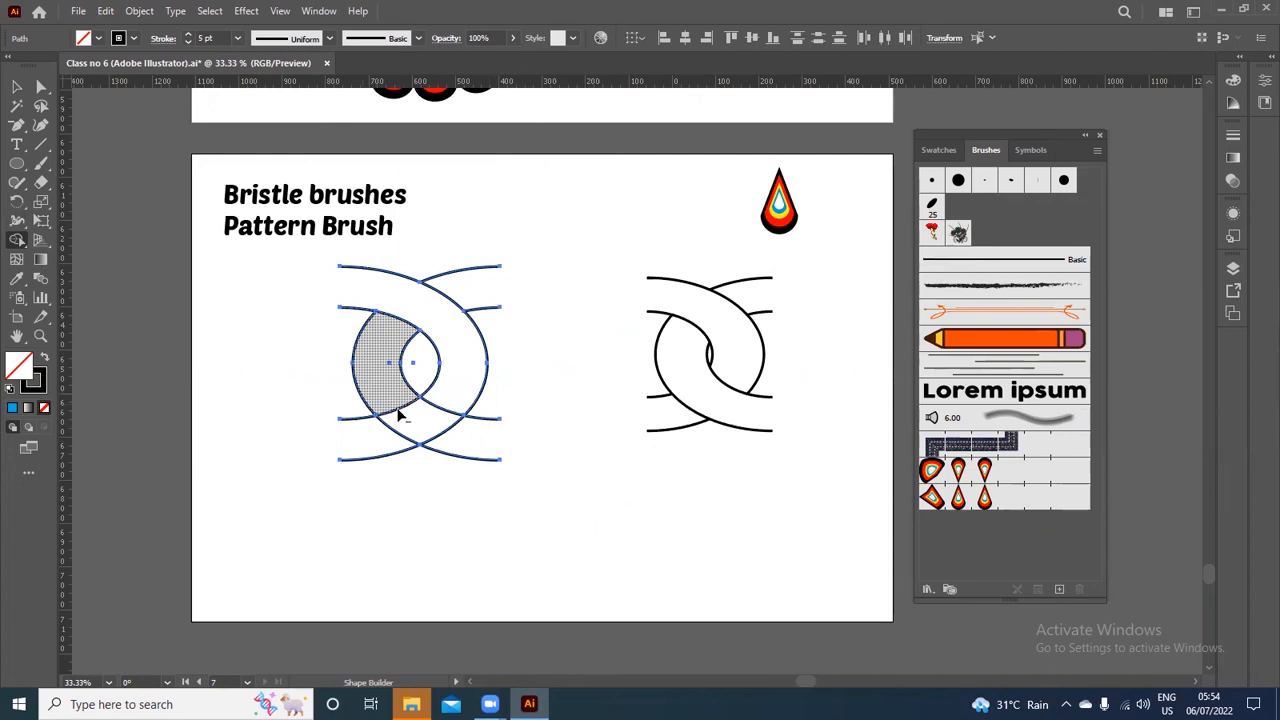
alt+click(446, 433)
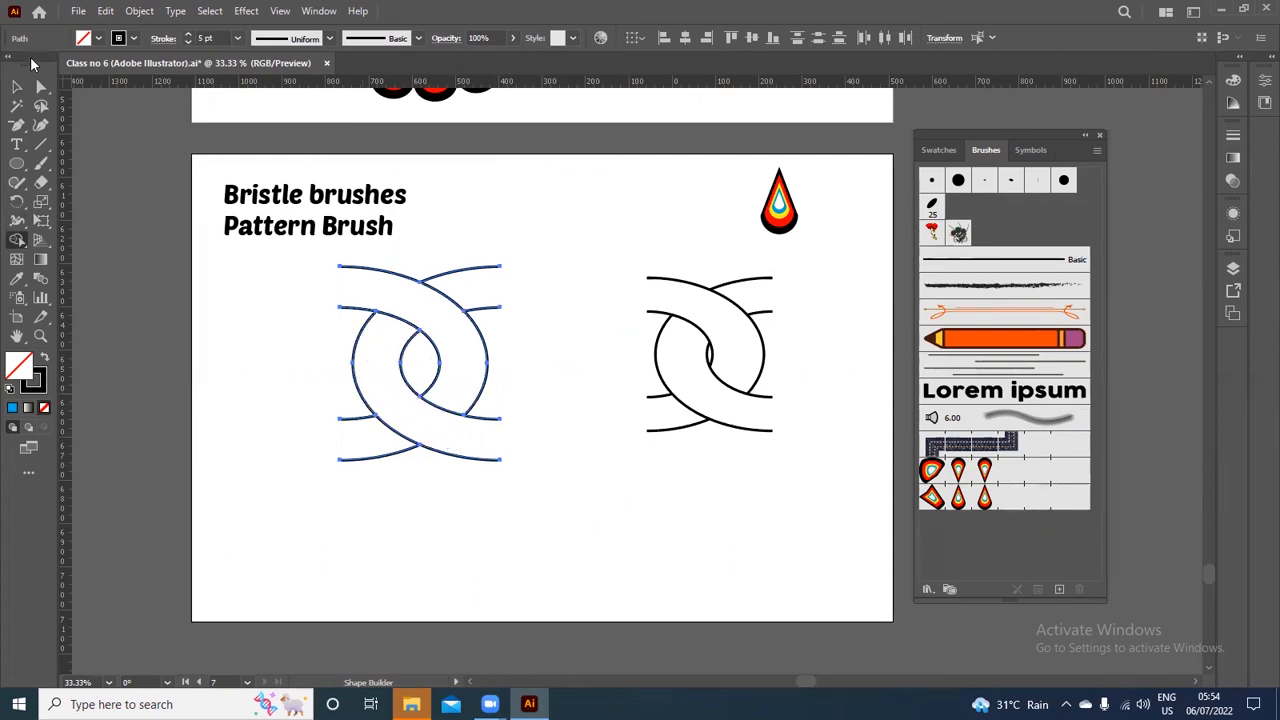
click(17, 87)
click(574, 300)
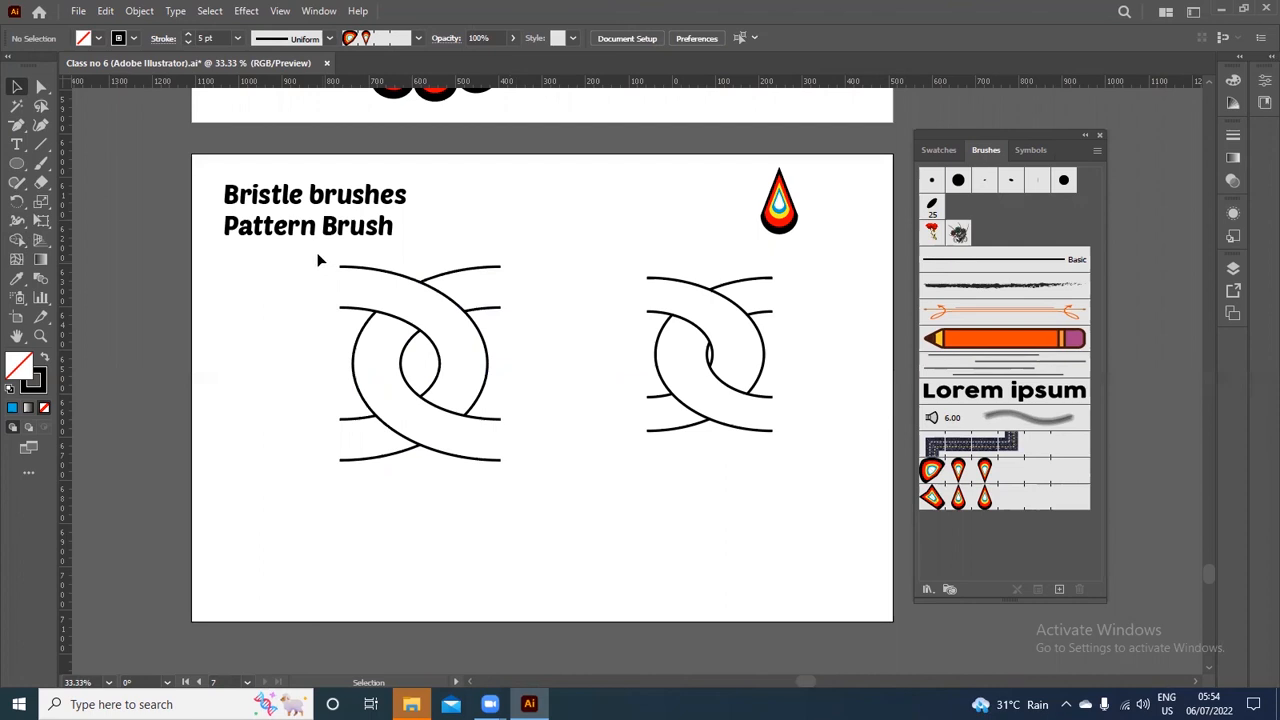
Delete the original reference ornament beside the newly built one
drag(808, 529, 714, 352)
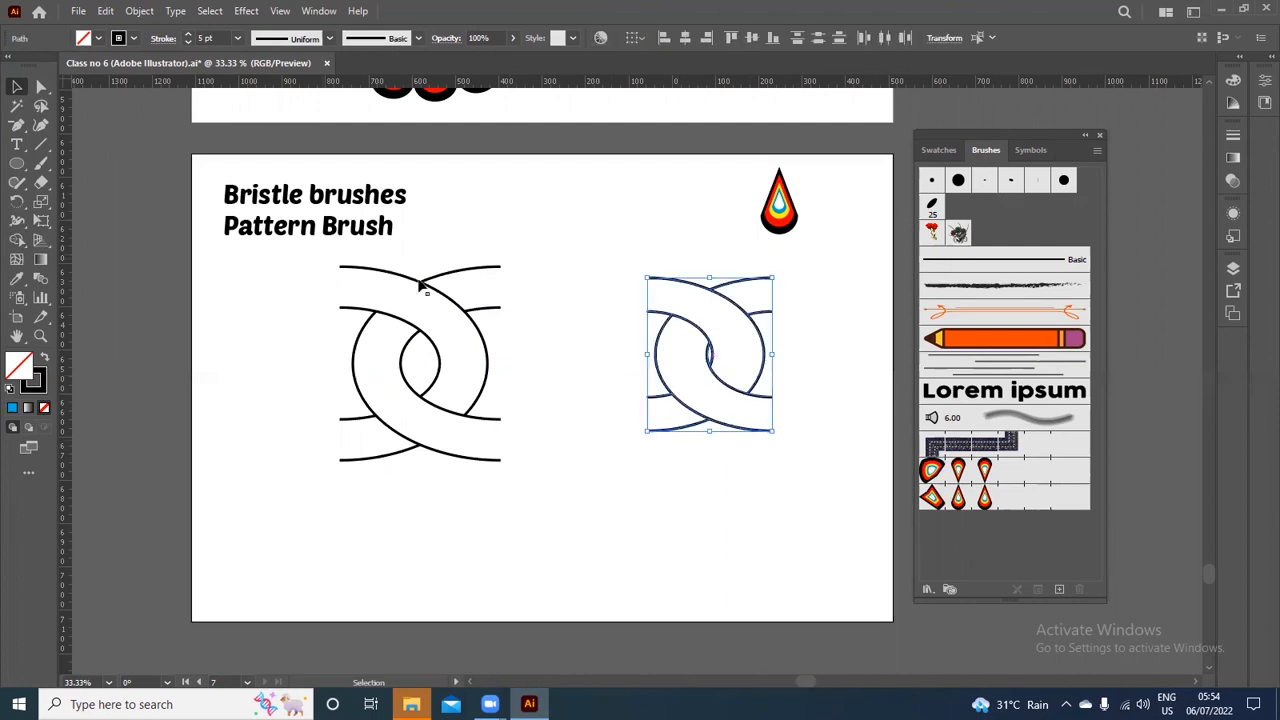
key(Delete)
Scale the interlaced ornament down to less than half its size and save it as a new pattern brush with the default options
click(503, 372)
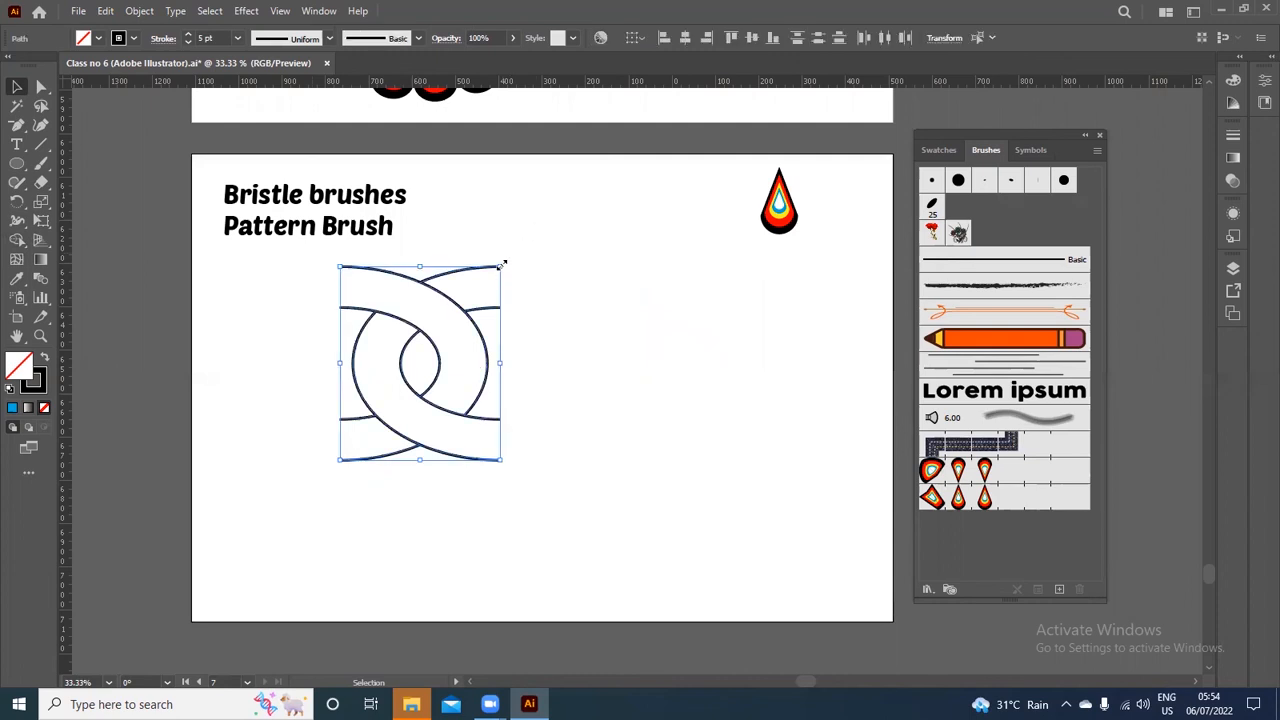
drag(483, 271, 470, 261)
drag(324, 249, 557, 566)
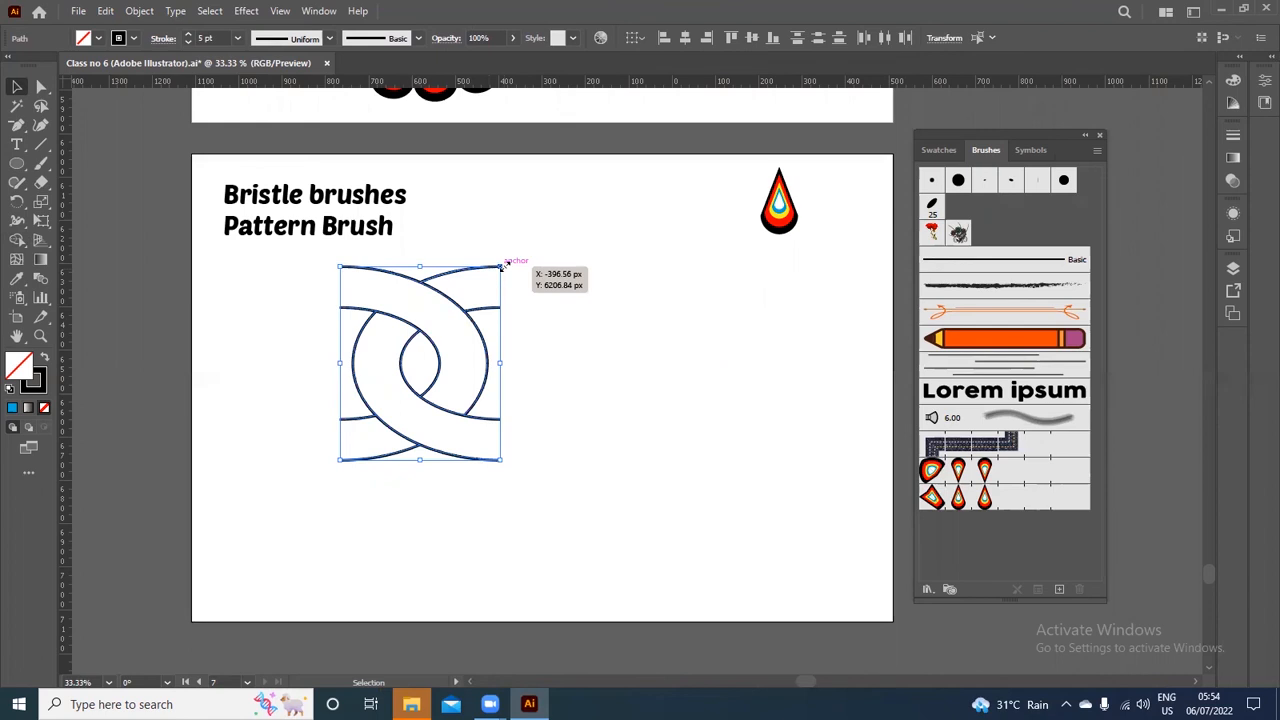
mouse_move(502, 266)
mouse_down()
mouse_move(472, 331)
mouse_move(583, 412)
mouse_move(925, 365)
mouse_up()
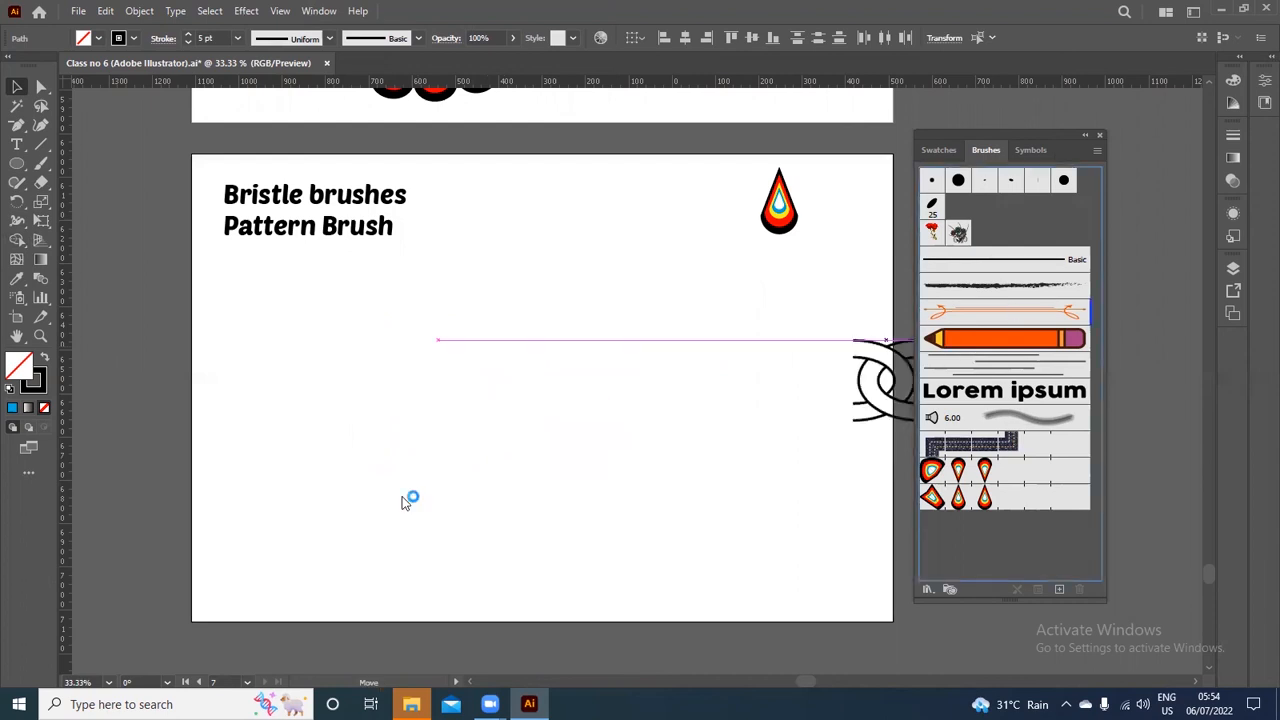
click(581, 431)
click(603, 466)
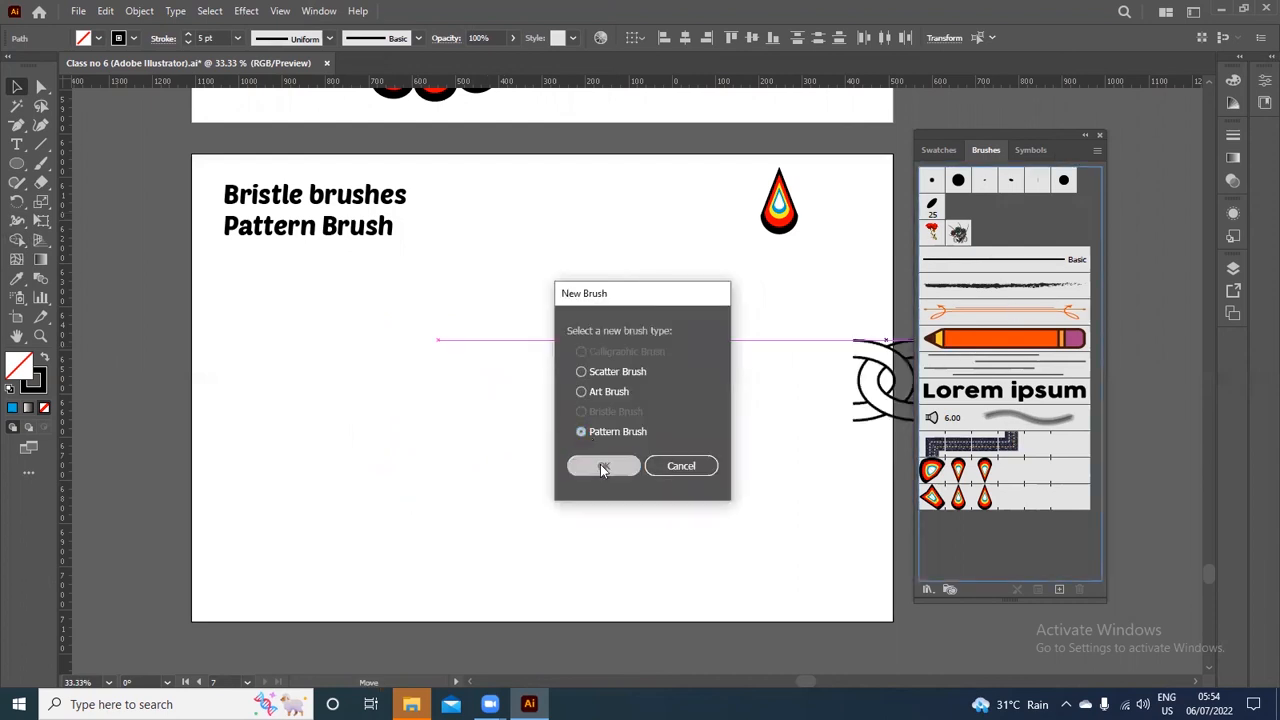
key(Return)
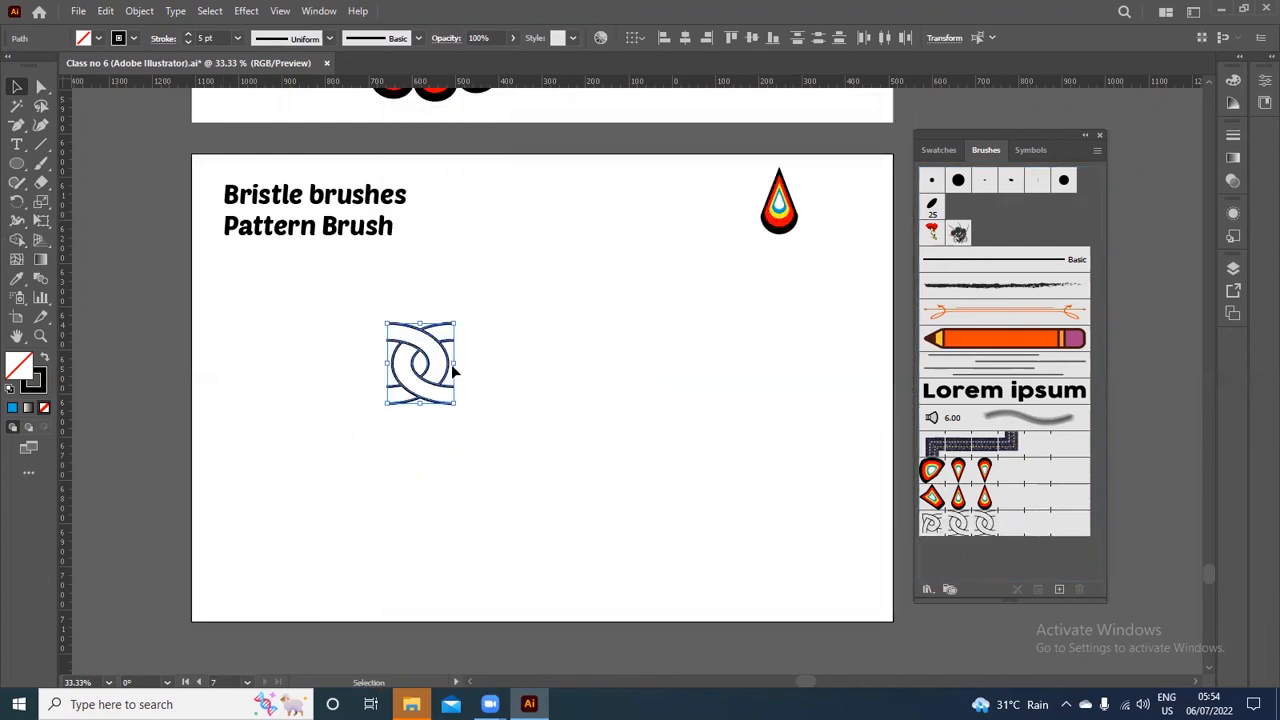
Park the ornament beside the teardrop in the artboard's corner and draw a circle about 727 px wide in the middle of the artboard
mouse_move(432, 362)
mouse_down()
mouse_move(845, 205)
mouse_move(903, 162)
mouse_up()
click(729, 329)
key(l)
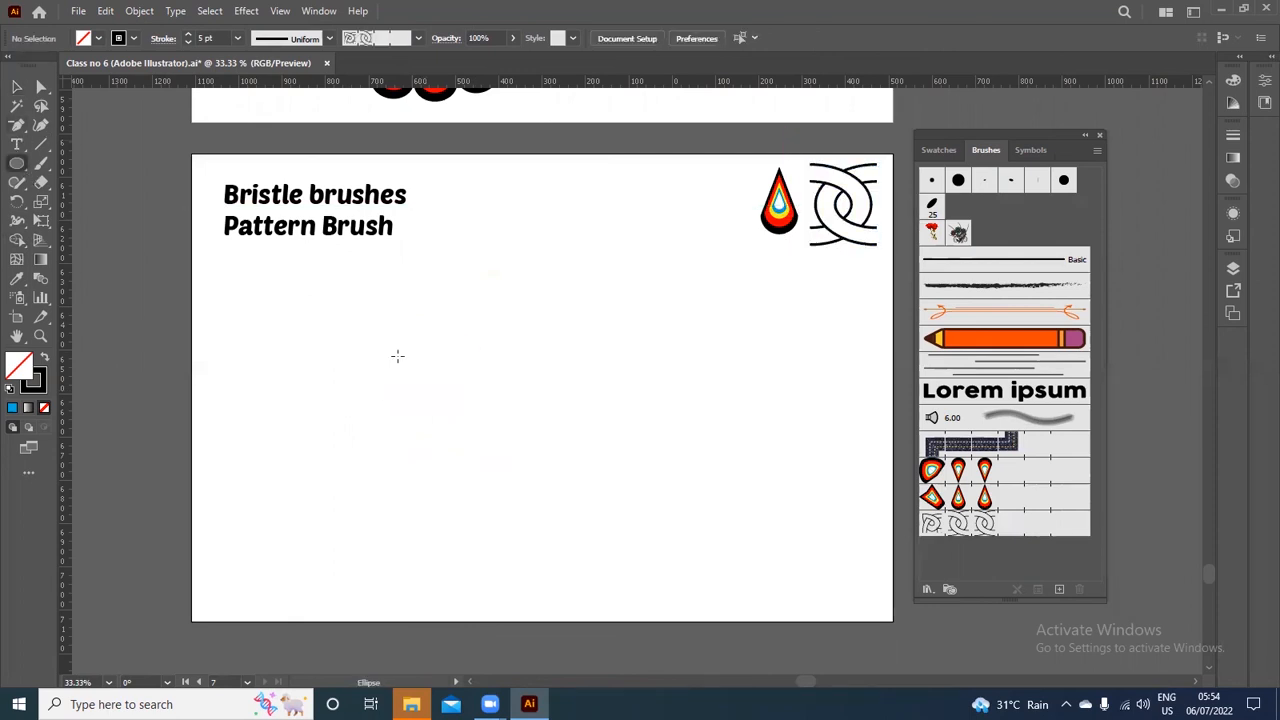
drag(388, 331, 704, 646)
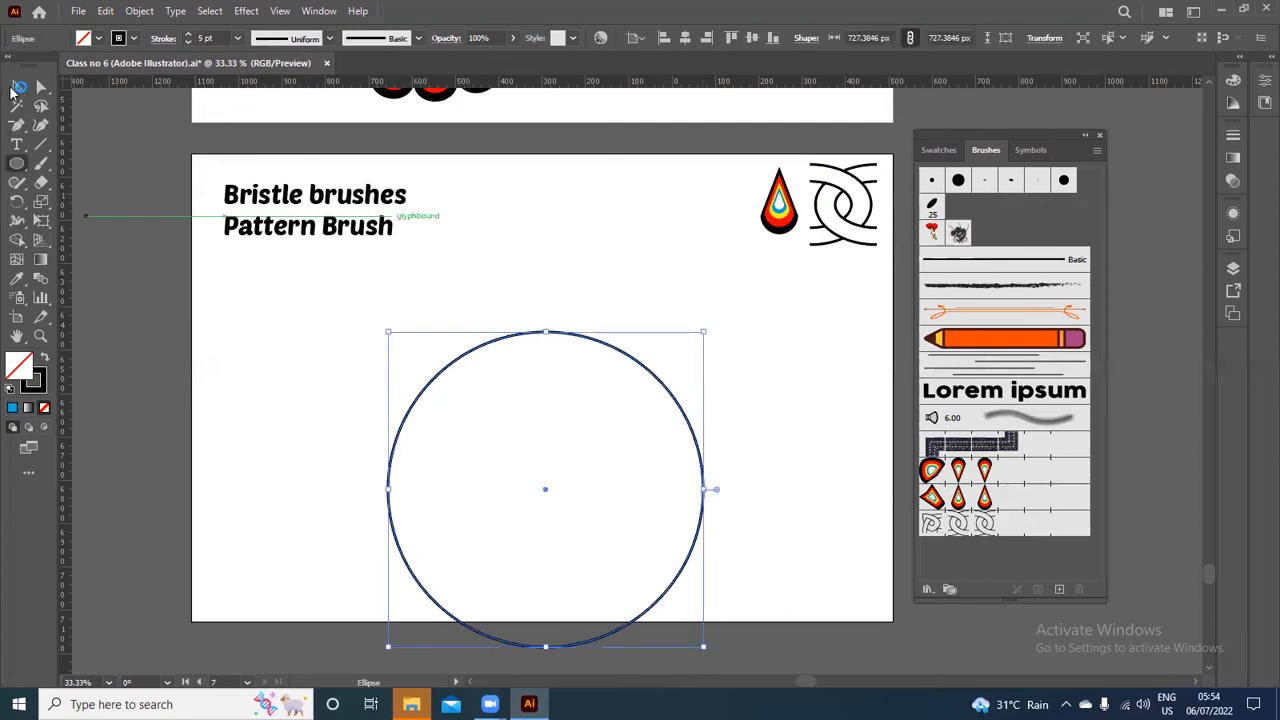
key(v)
drag(528, 336, 460, 281)
Apply the new ornament pattern brush to the circle with a 0.5 pt stroke and move the ring fully onto the artboard
click(1003, 525)
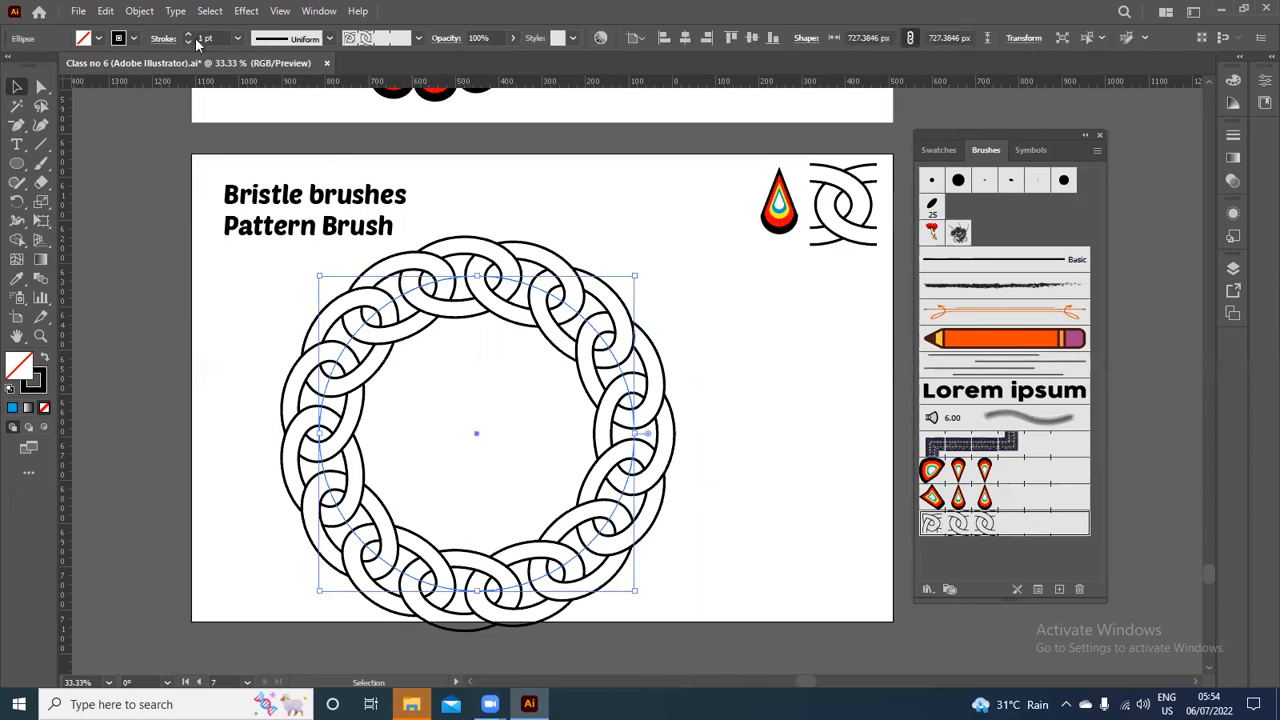
click(236, 39)
click(251, 74)
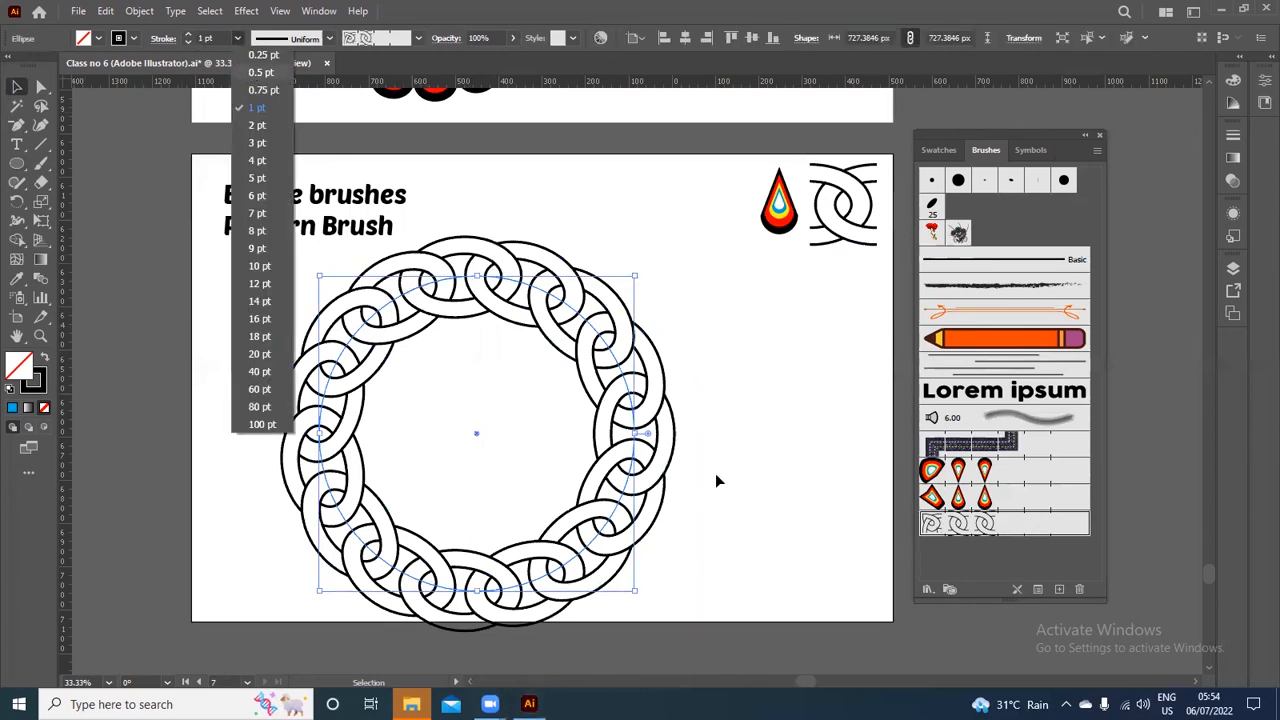
click(586, 289)
click(585, 326)
drag(594, 310, 601, 298)
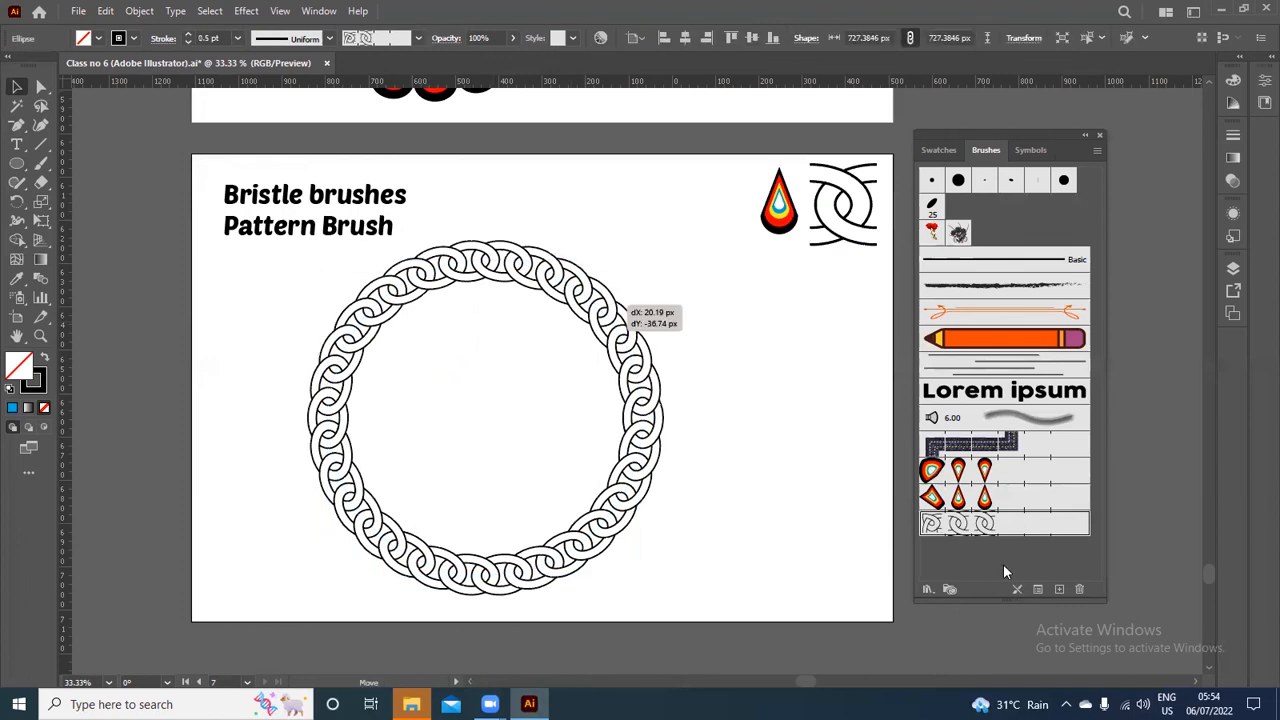
click(798, 490)
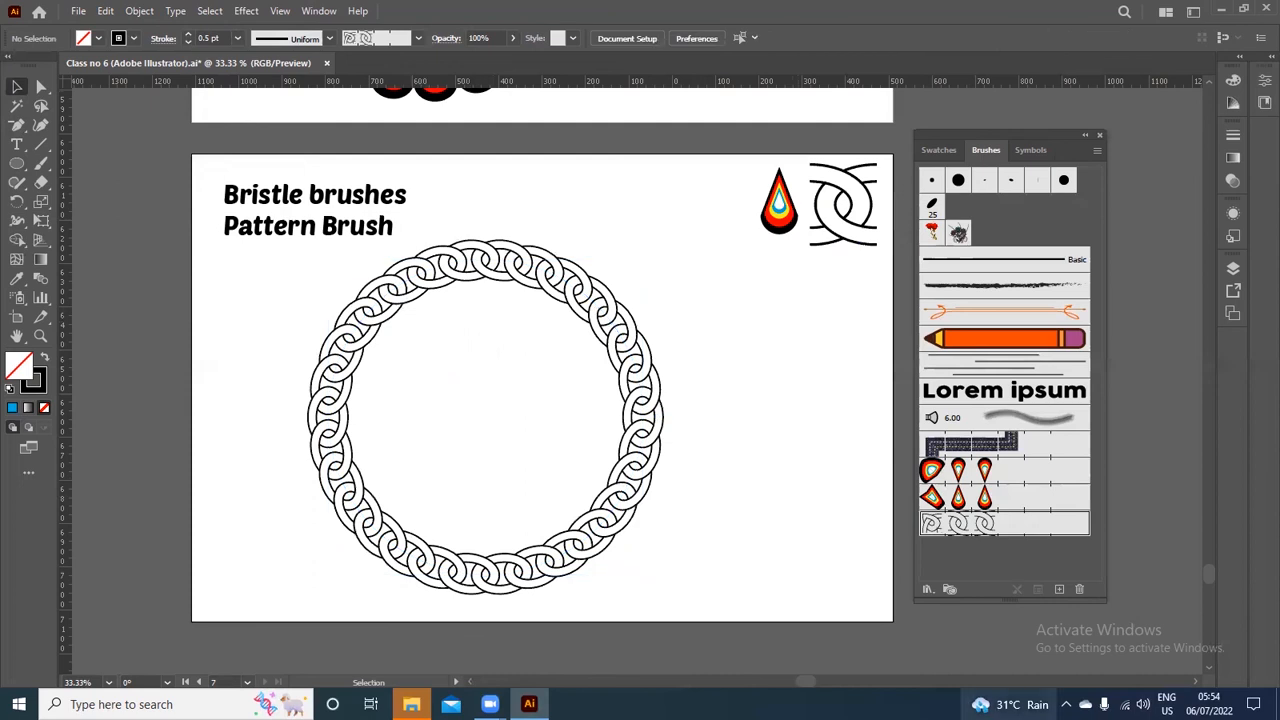
Set the ornament pattern brush's colorization method to Tints and apply the change to the existing ring's stroke
mouse_move(1010, 704)
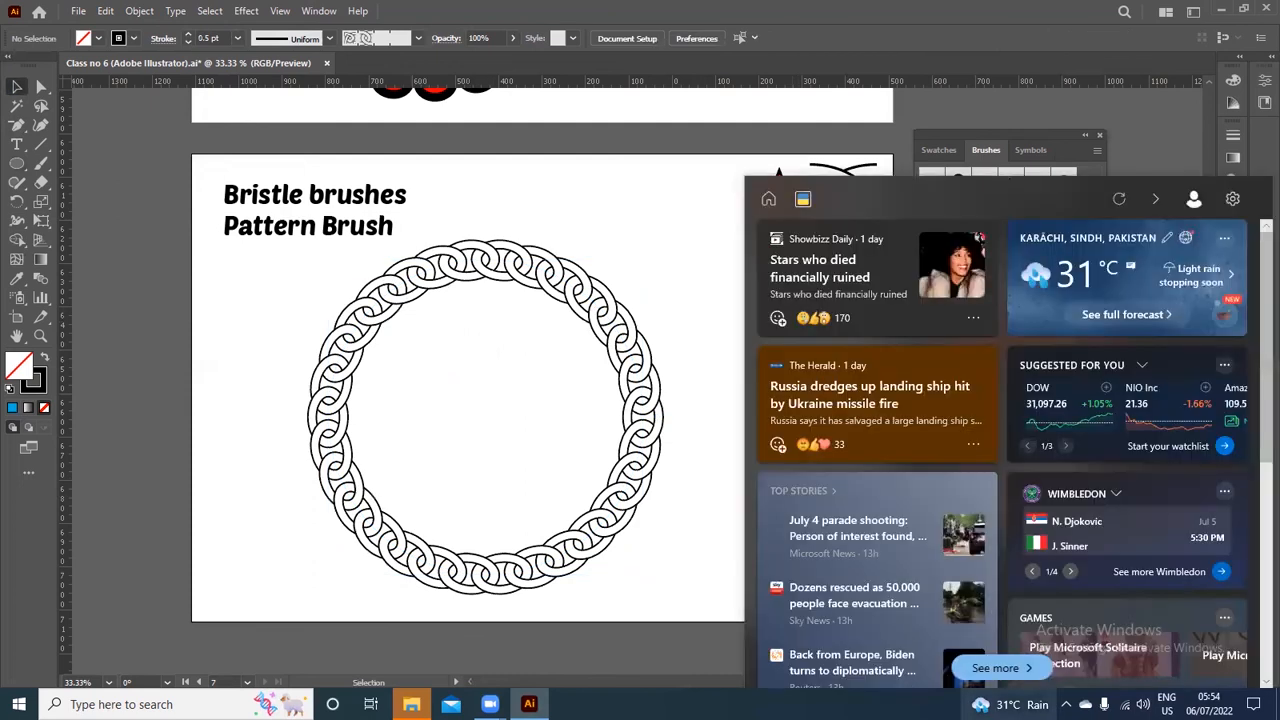
click(651, 252)
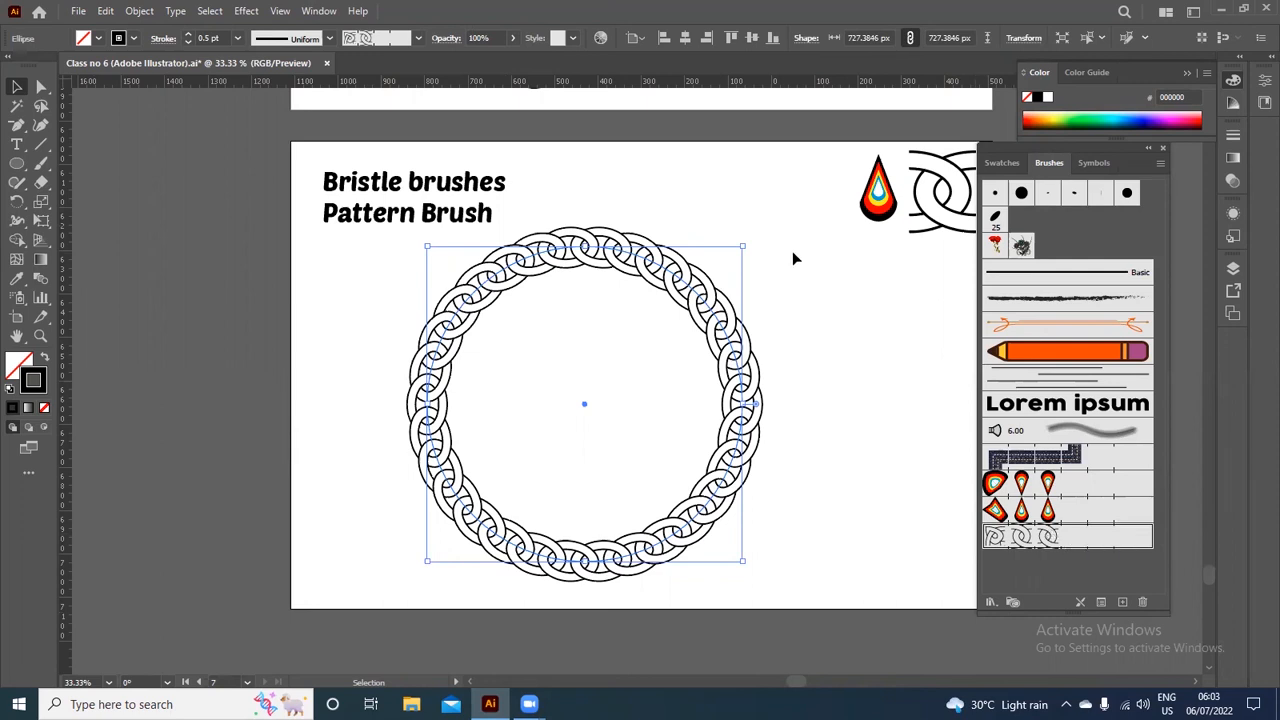
double_click(1062, 540)
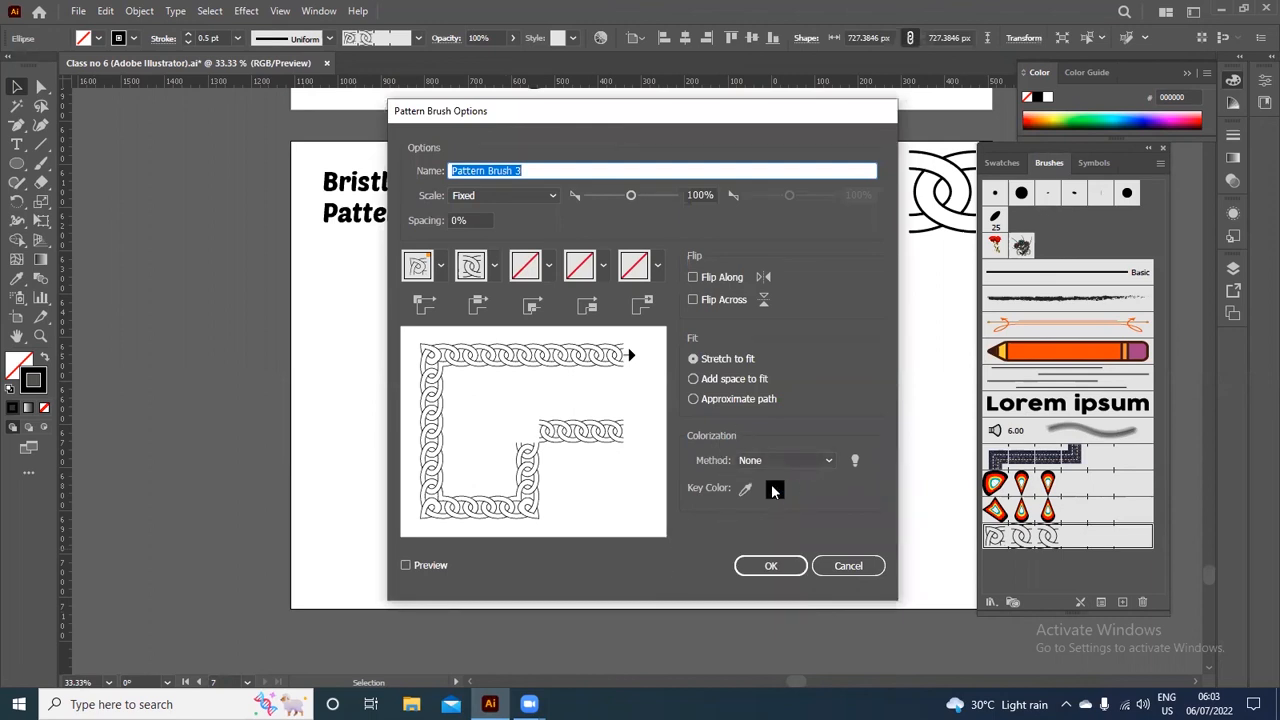
click(831, 460)
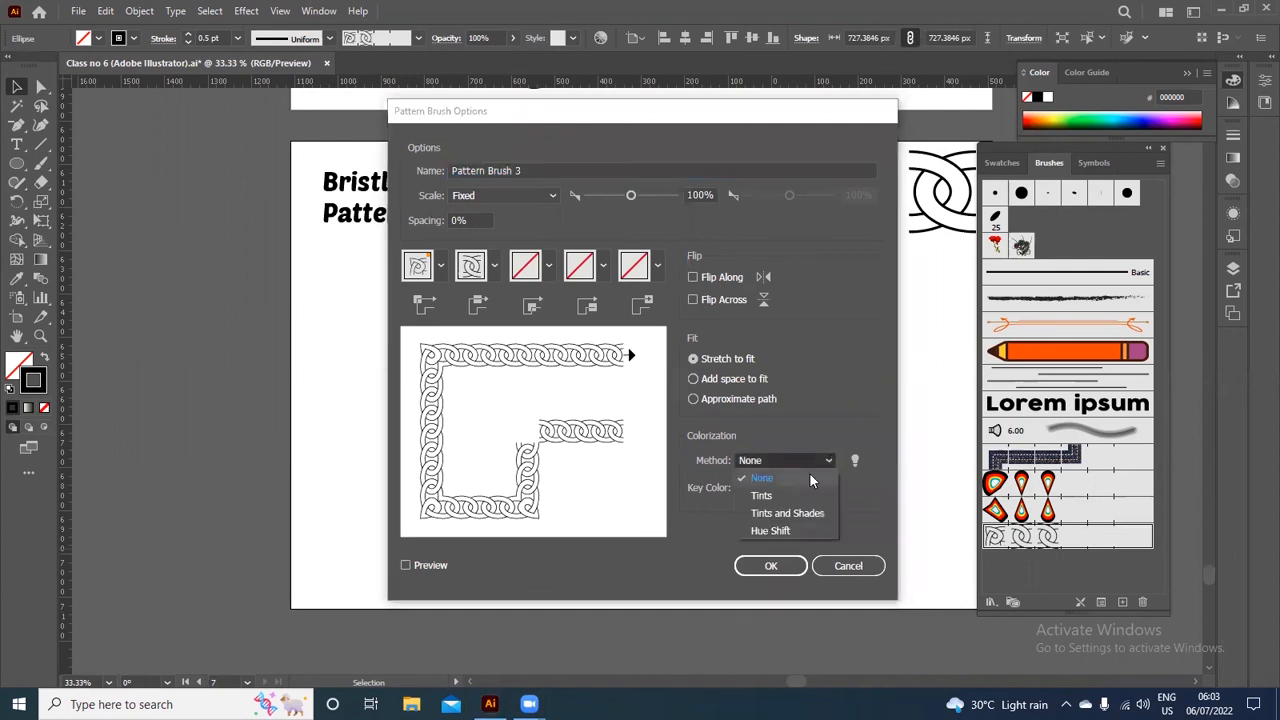
click(769, 497)
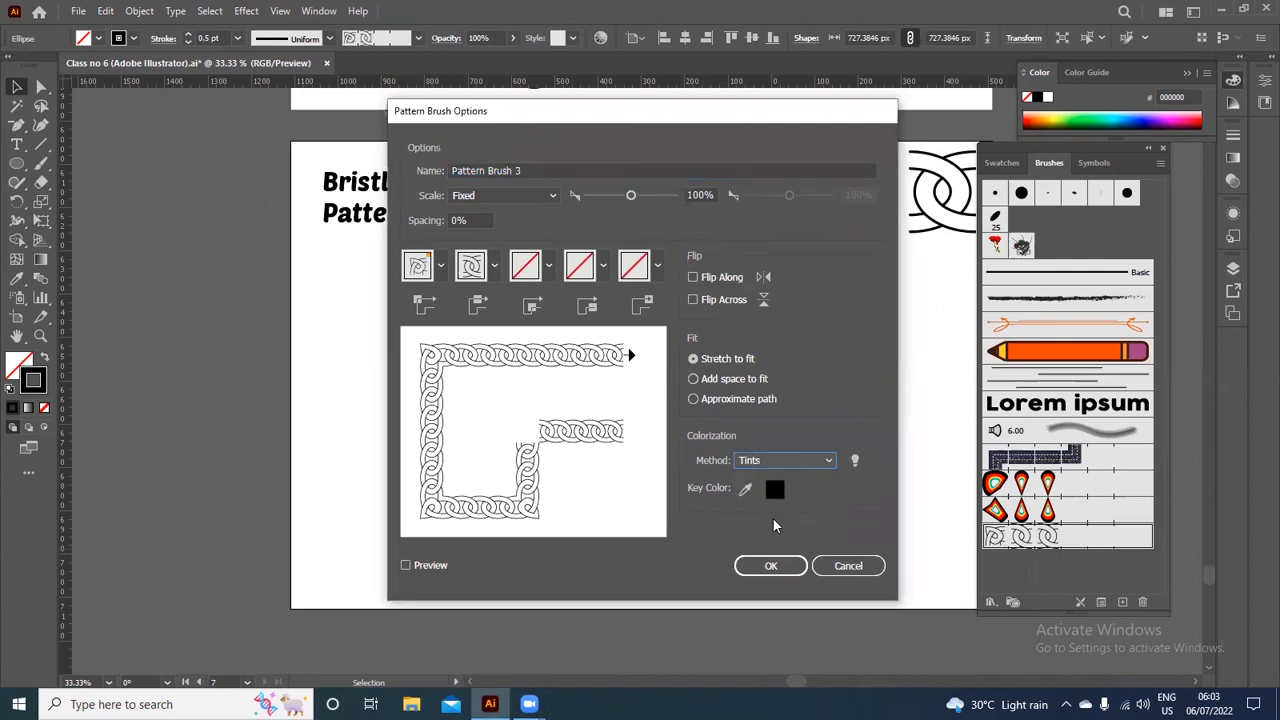
click(828, 462)
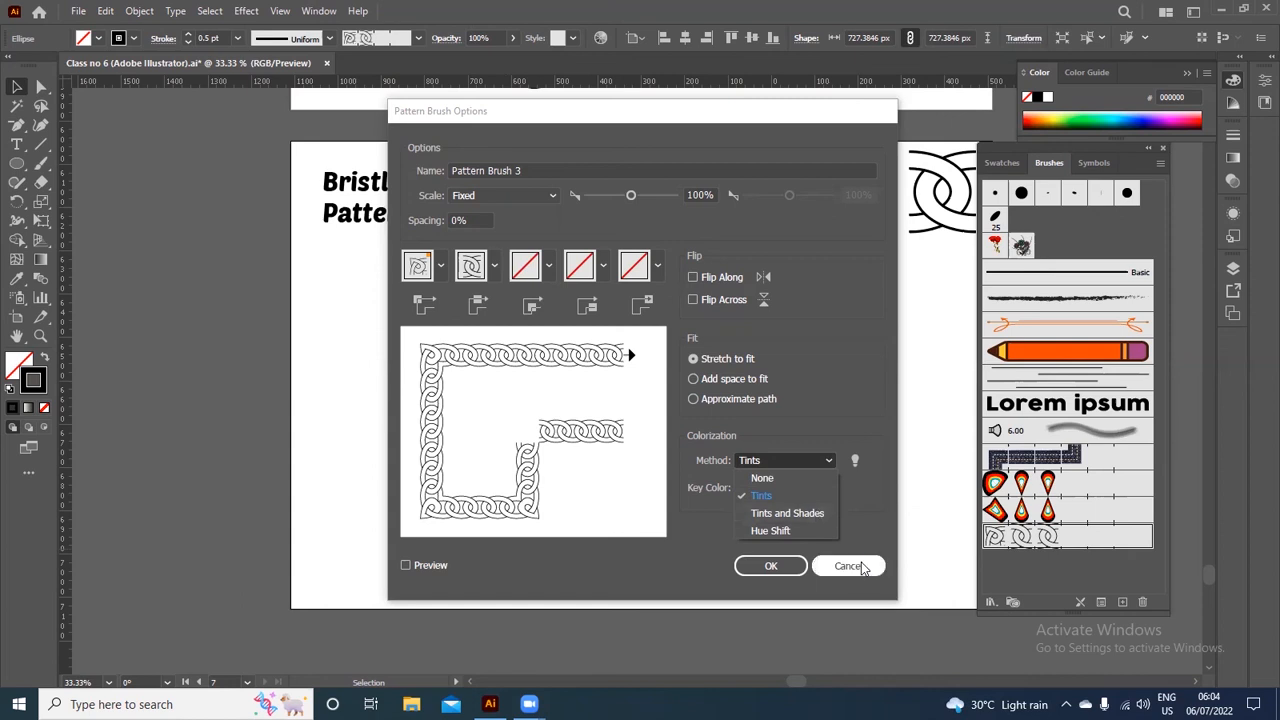
click(786, 496)
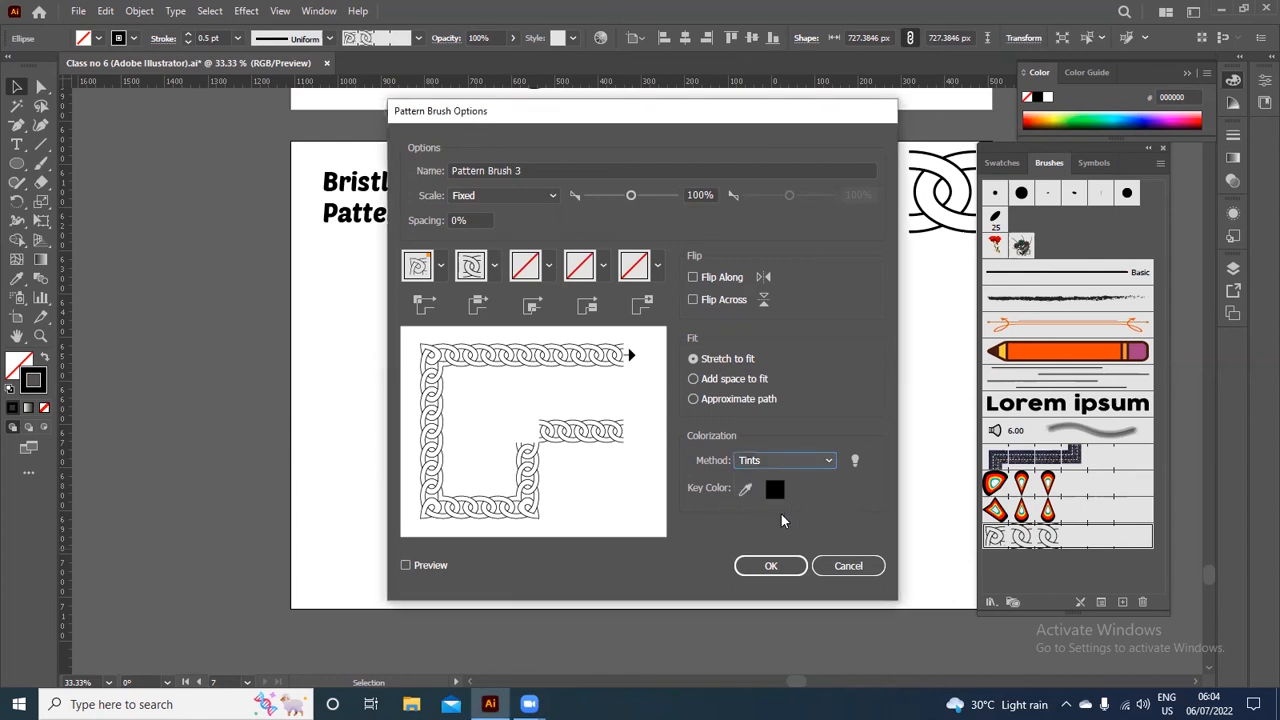
click(781, 566)
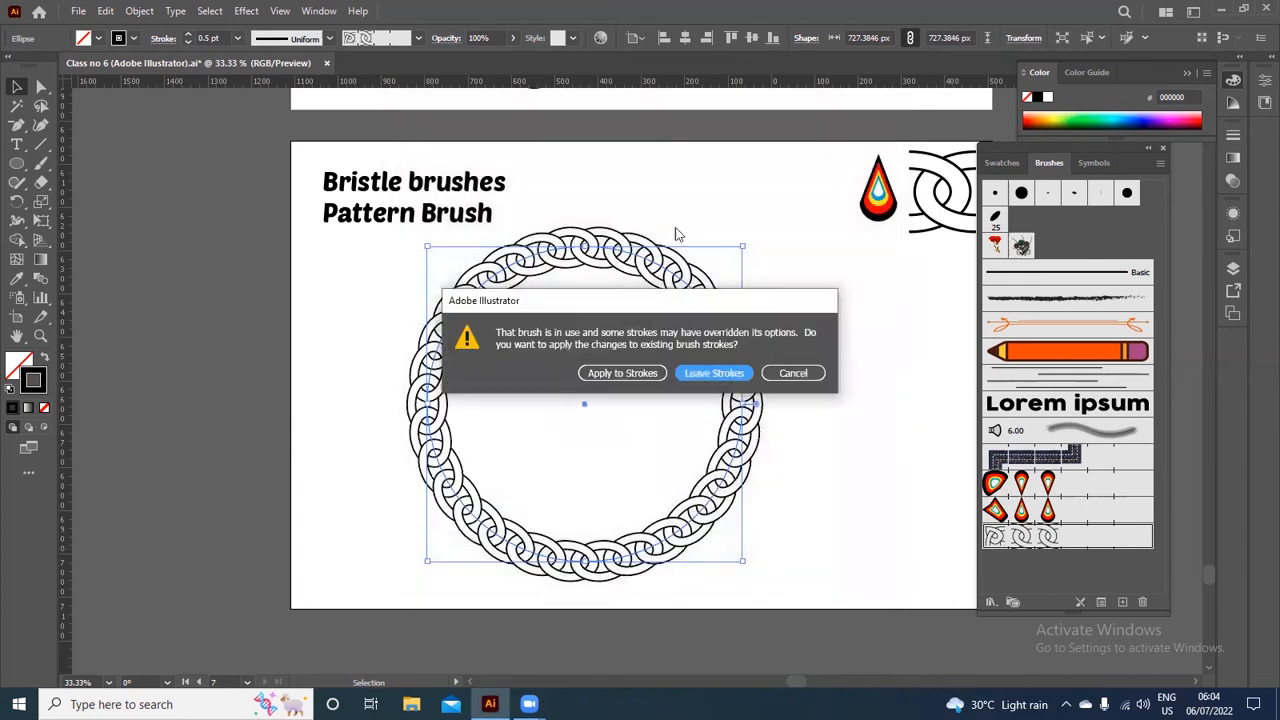
click(622, 376)
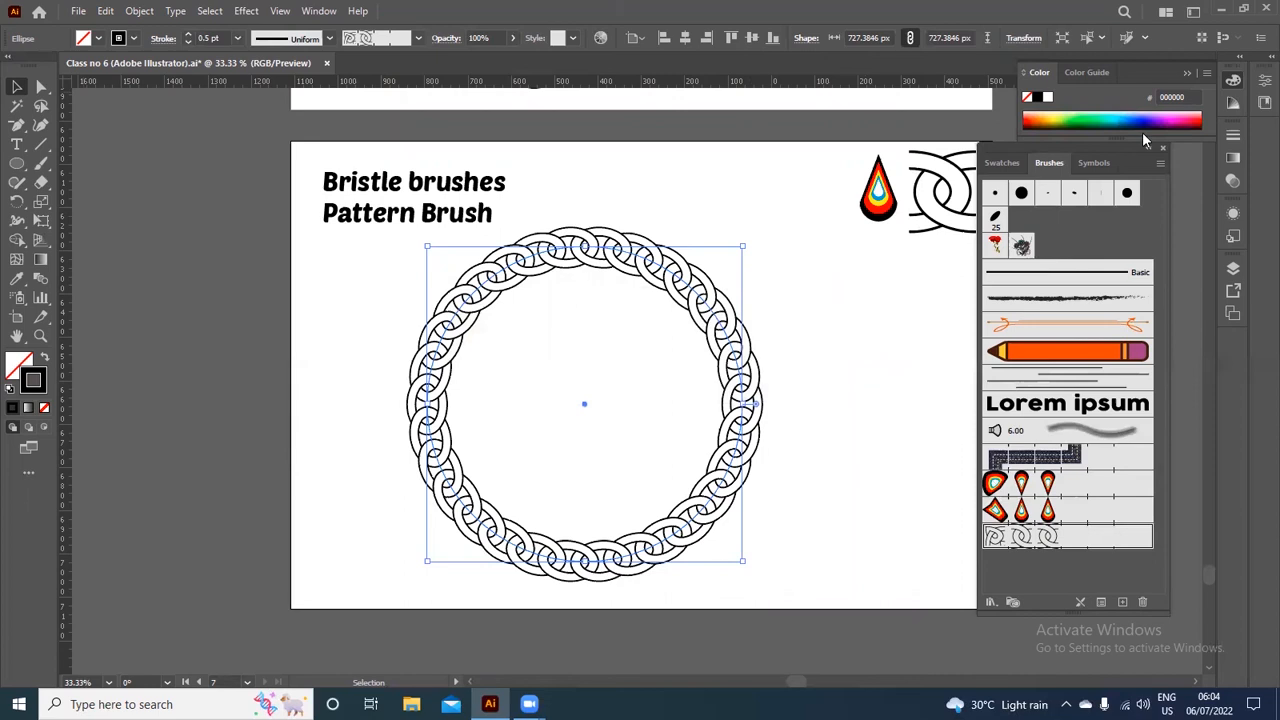
Recolor the ring's stroke with various spectrum colors such as red, magenta, orange, green and blue, ending on violet A000FF, and deselect it
click(1195, 118)
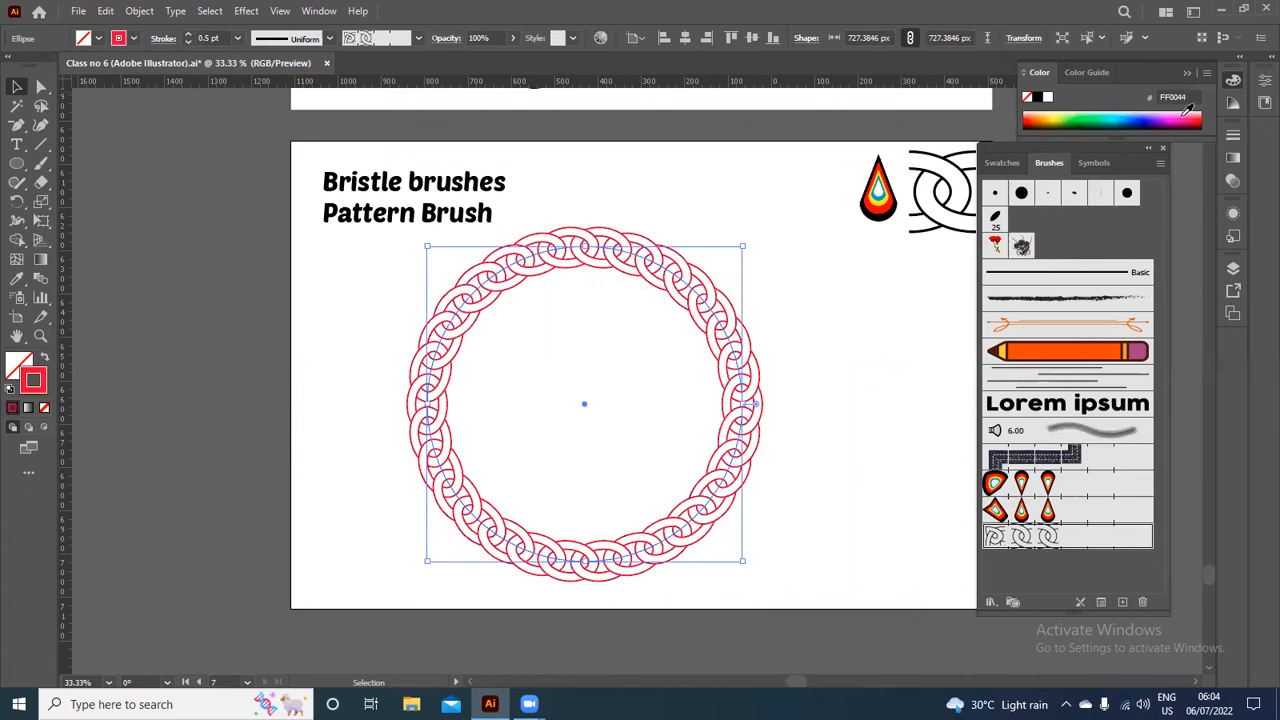
click(1180, 113)
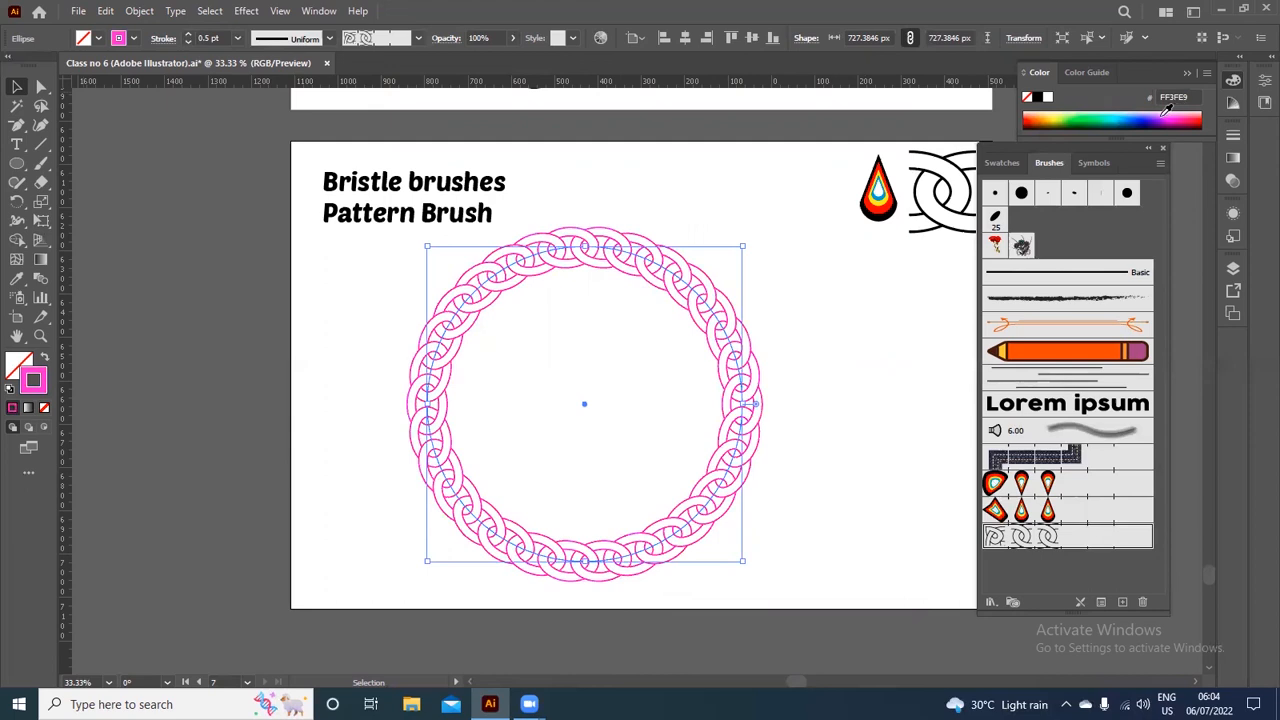
click(1165, 112)
click(1170, 110)
click(1153, 117)
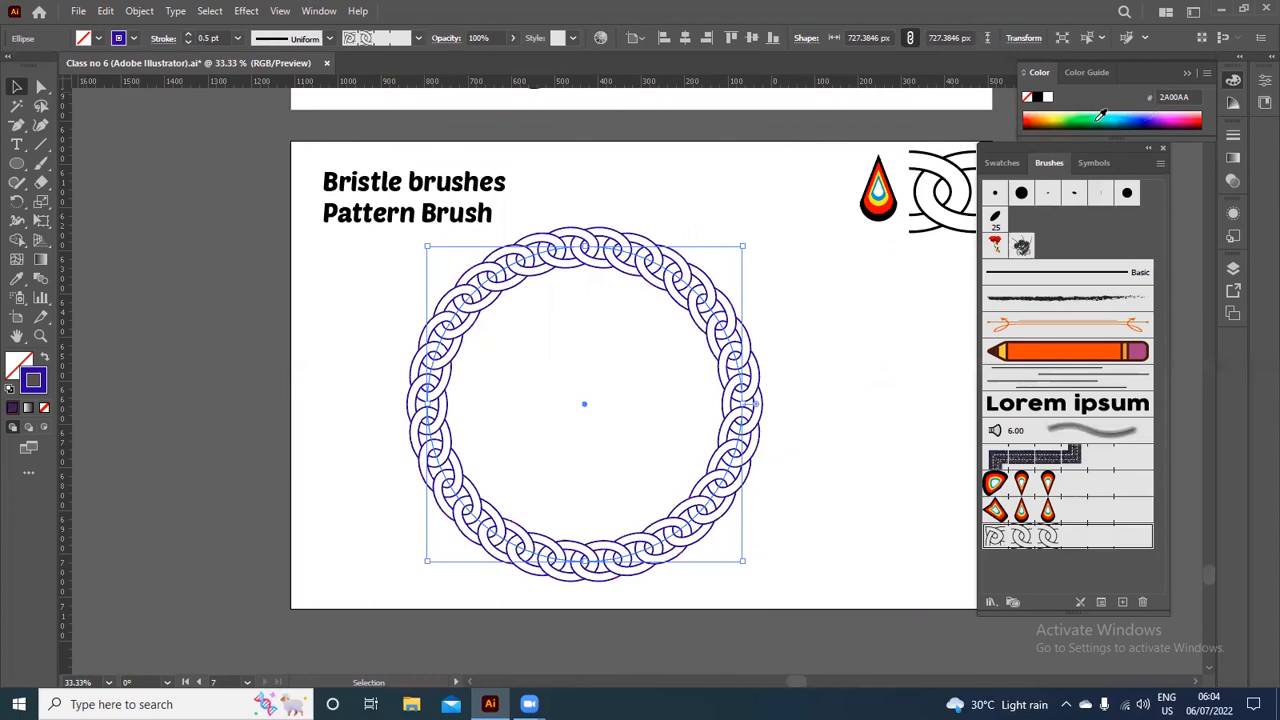
click(1034, 113)
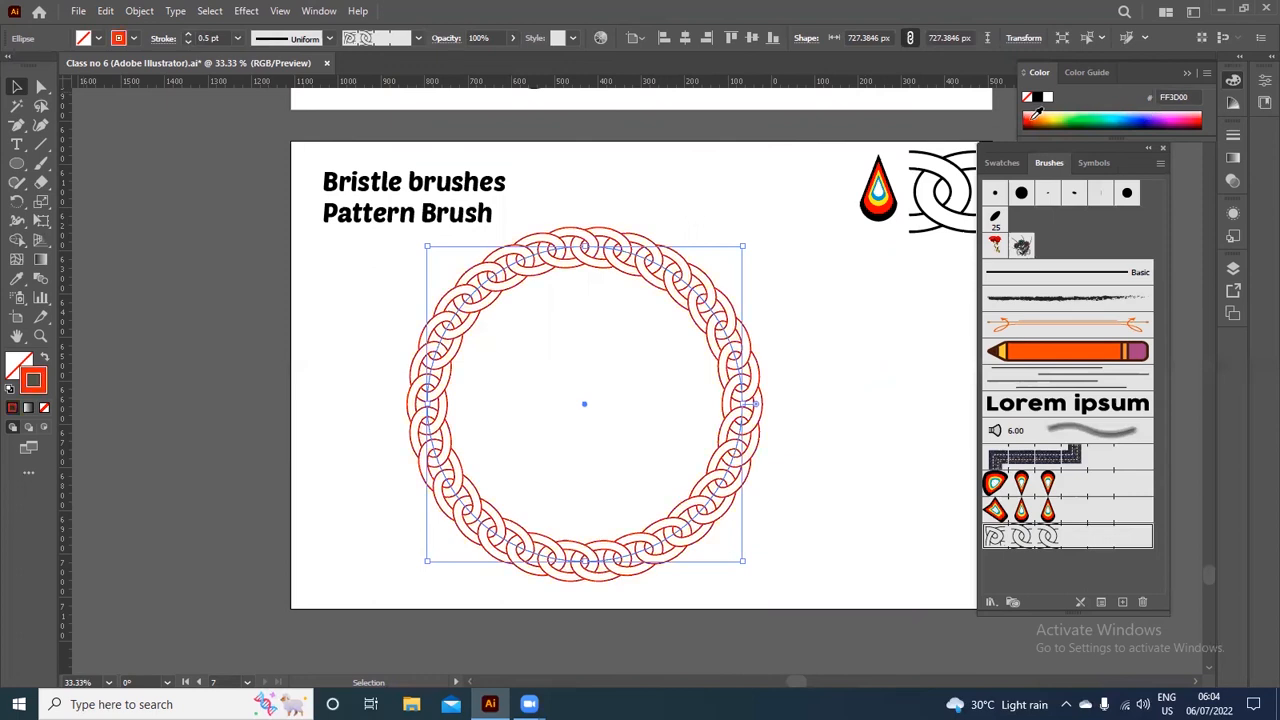
click(1080, 118)
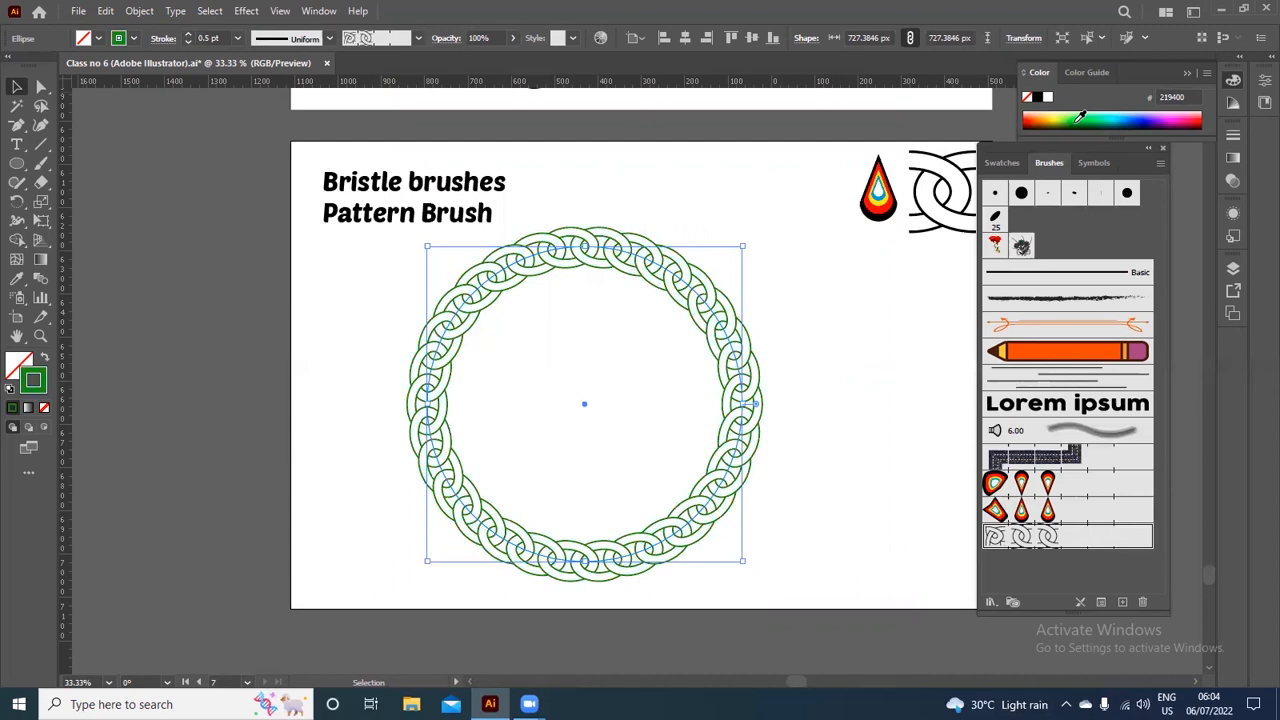
click(1141, 116)
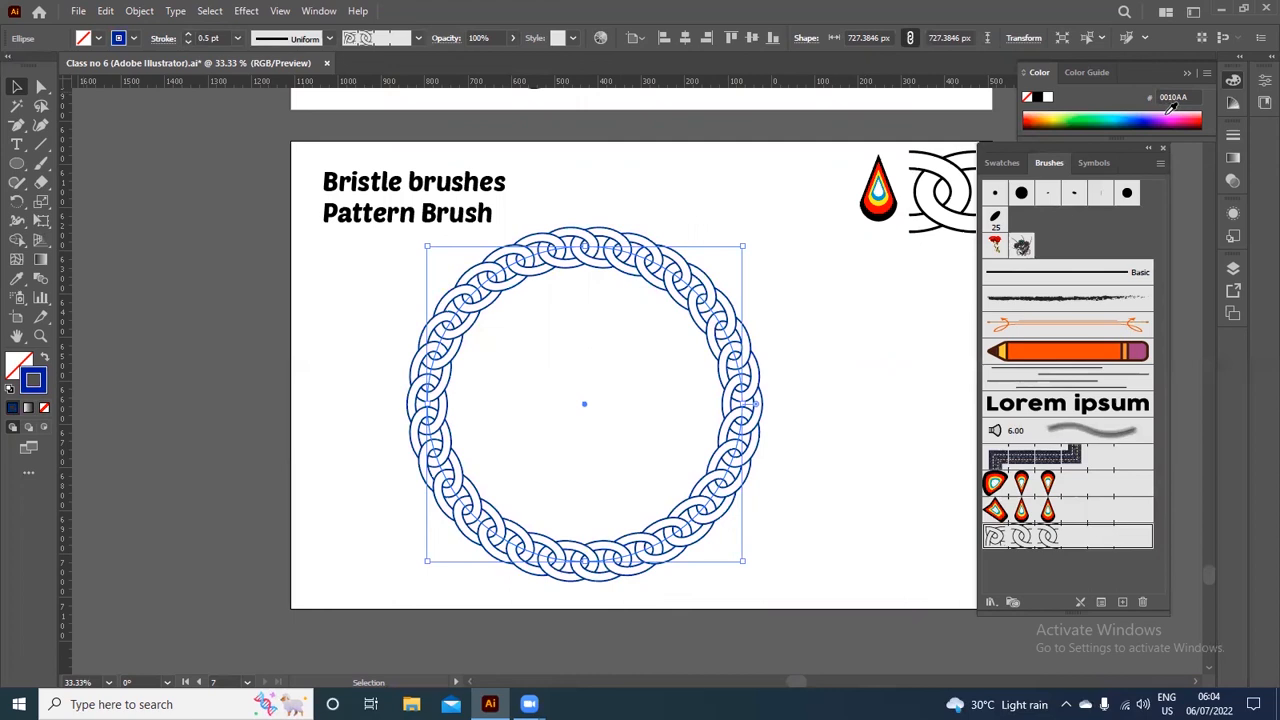
click(1171, 114)
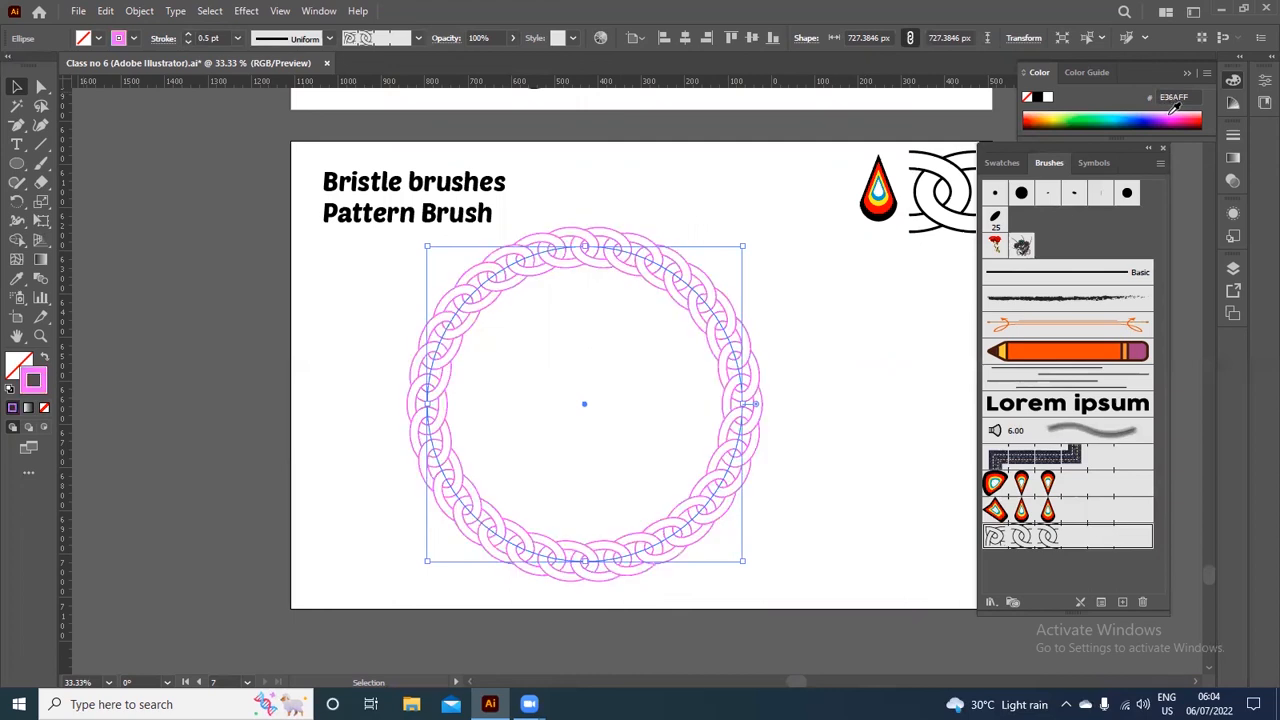
click(1156, 112)
click(1164, 117)
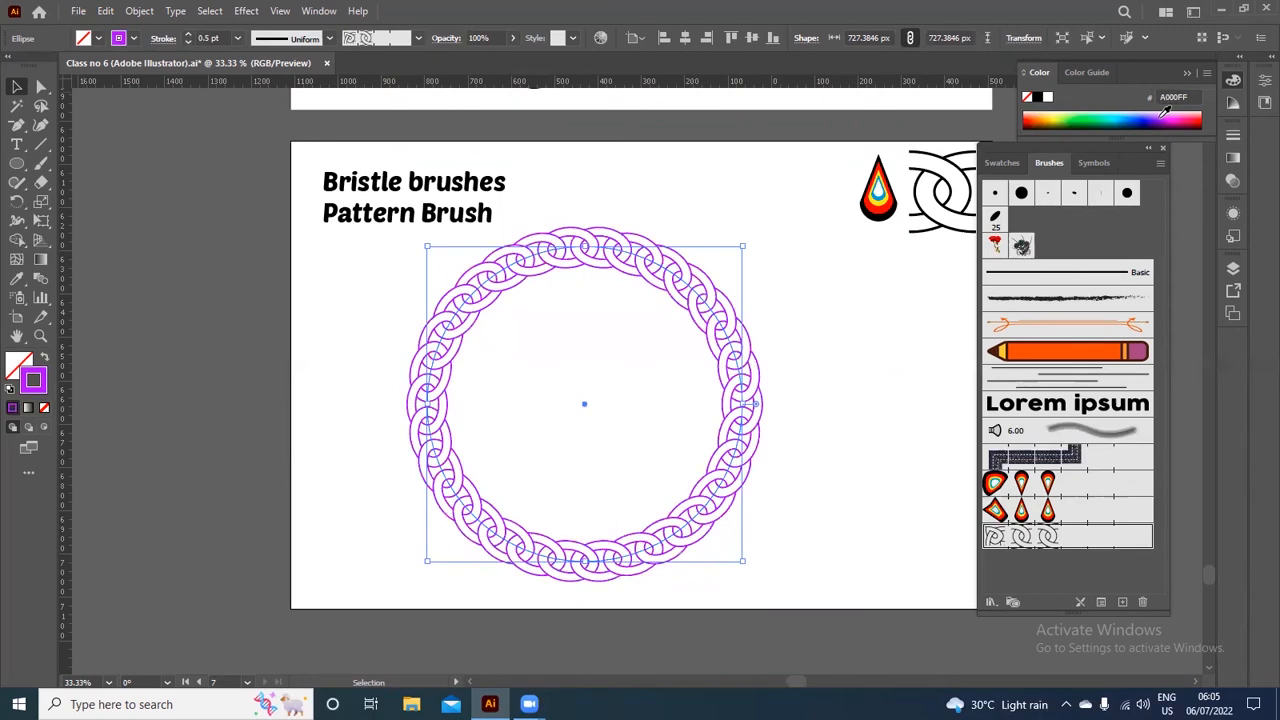
click(879, 327)
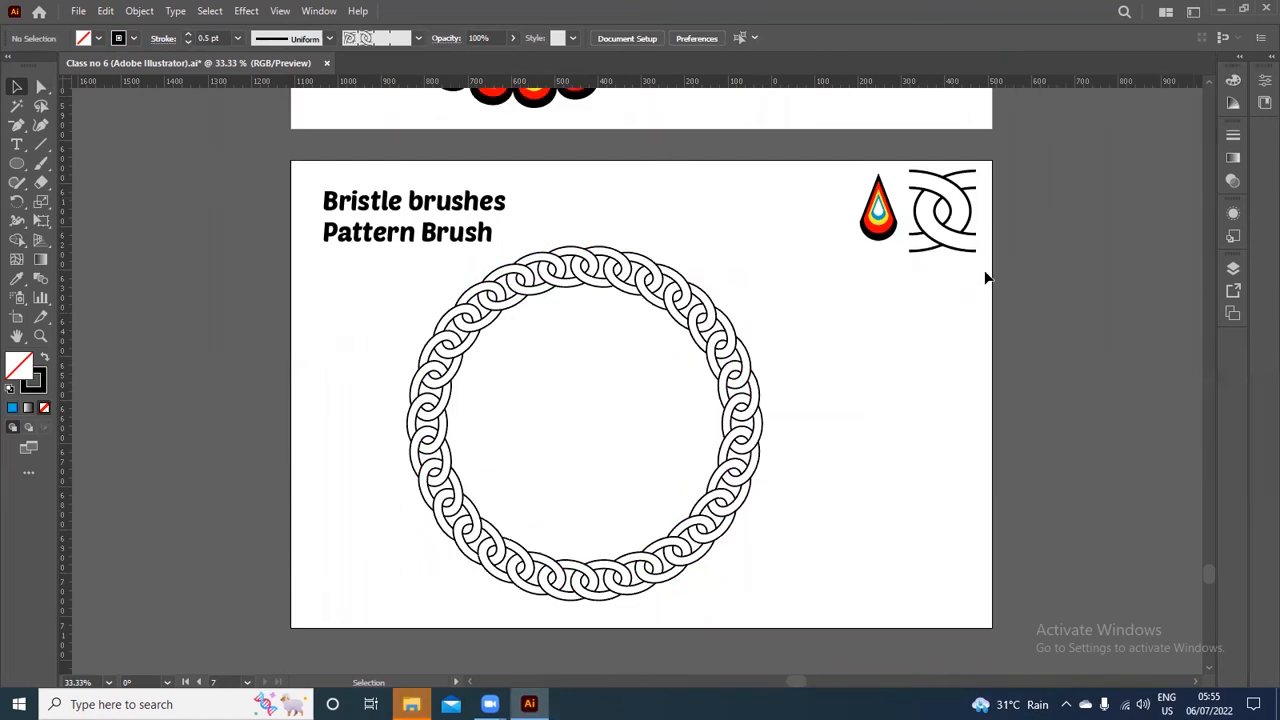